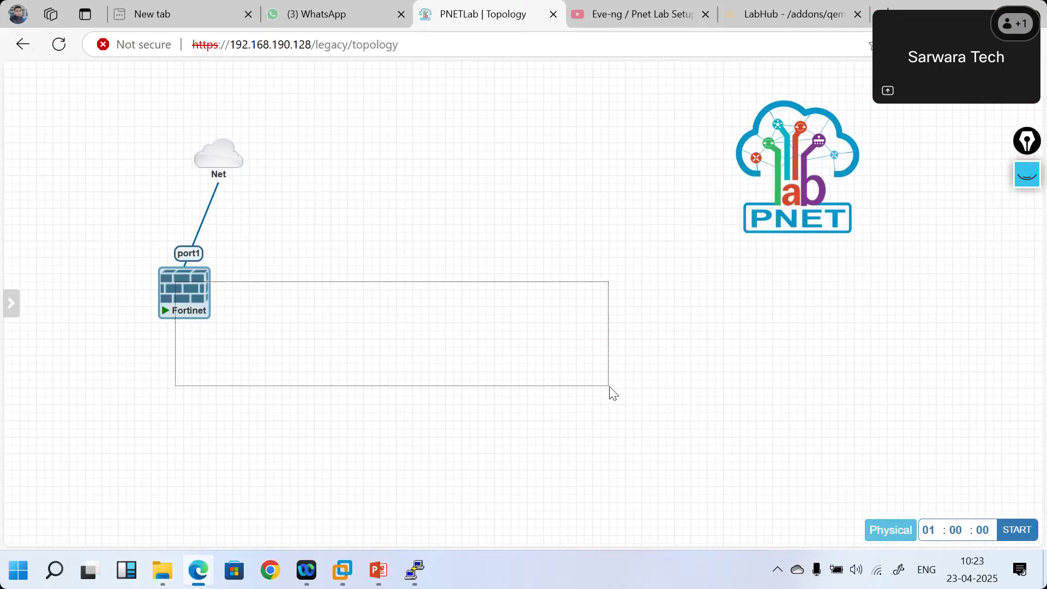
- Log in to the Fortinet console as admin with an empty password
{"action": "left_click", "coordinate": [412, 583]}
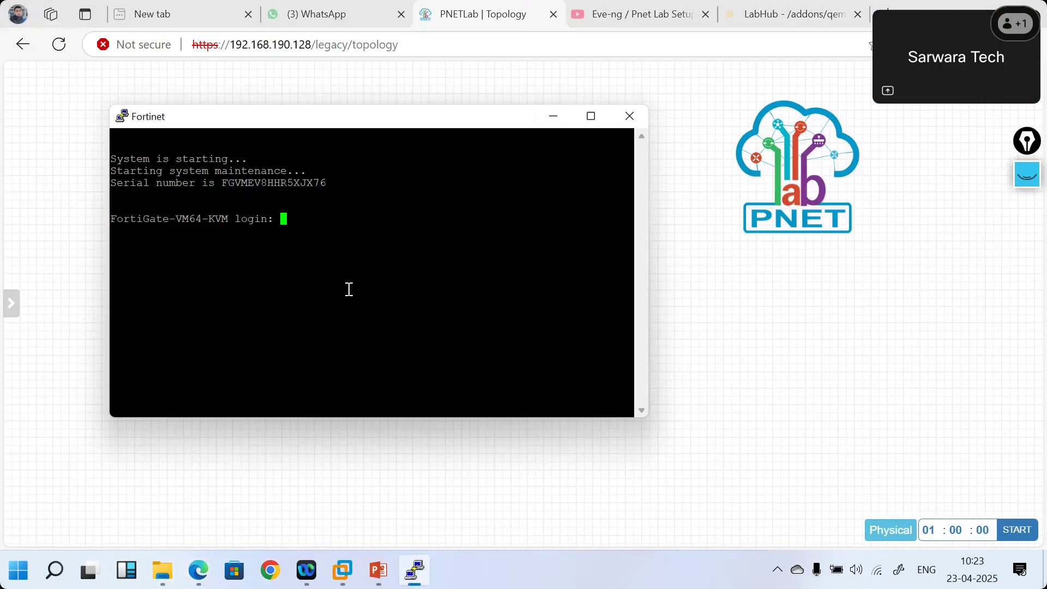
{"action": "type", "text": "admin"}
{"action": "key", "text": "Return"}
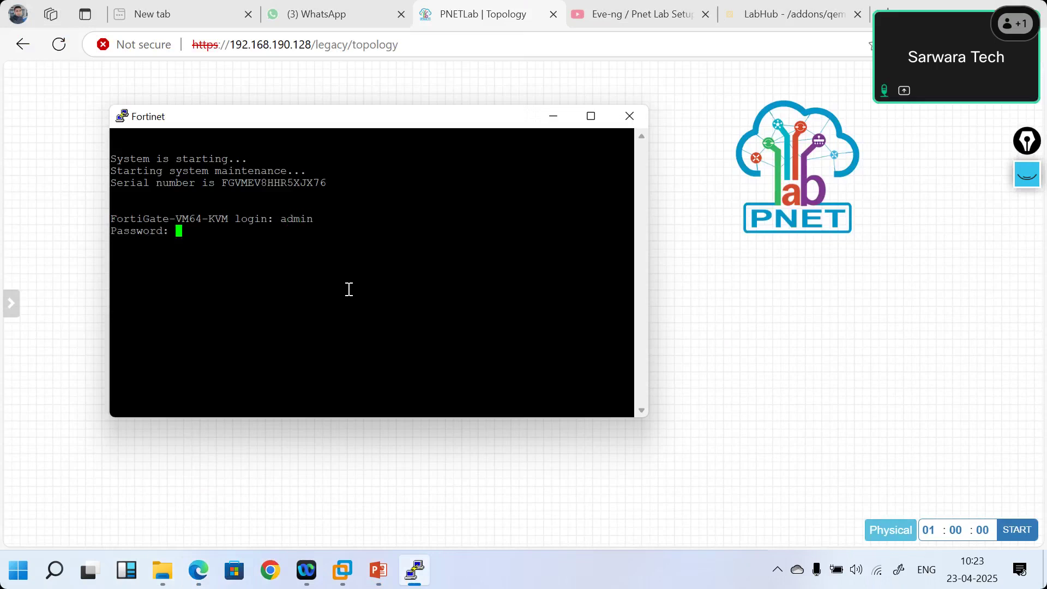
{"action": "key", "text": "Return"}
- Run 'get system interface' and select port1's DHCP address 192.168.190.131
{"action": "type", "text": "get system info"}
{"action": "key", "text": "Tab"}
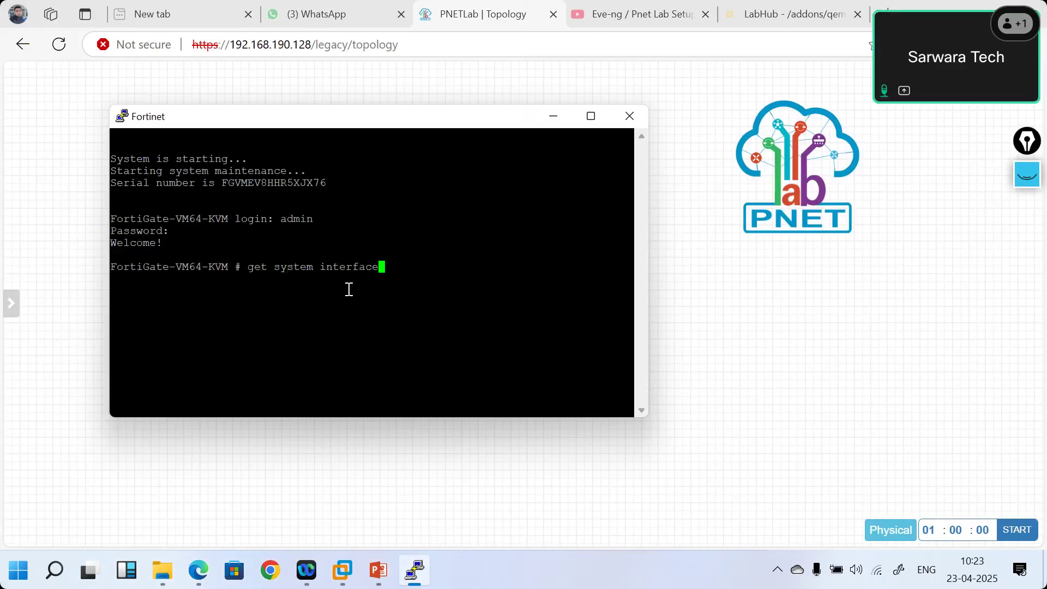
{"action": "key", "text": "Return"}
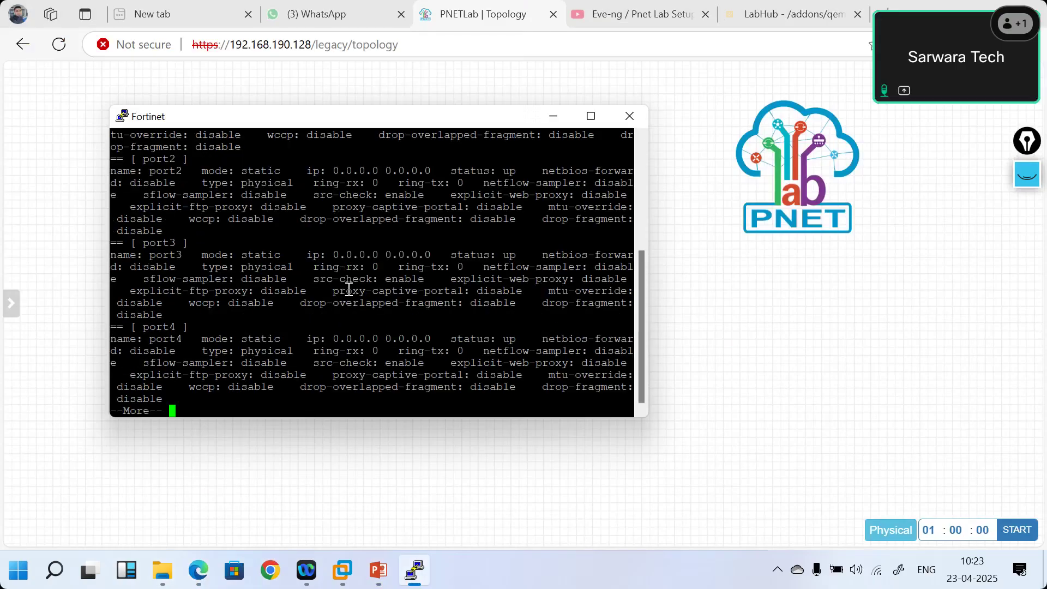
{"action": "scroll", "coordinate": [349, 289], "scroll_direction": "up", "scroll_amount": 4}
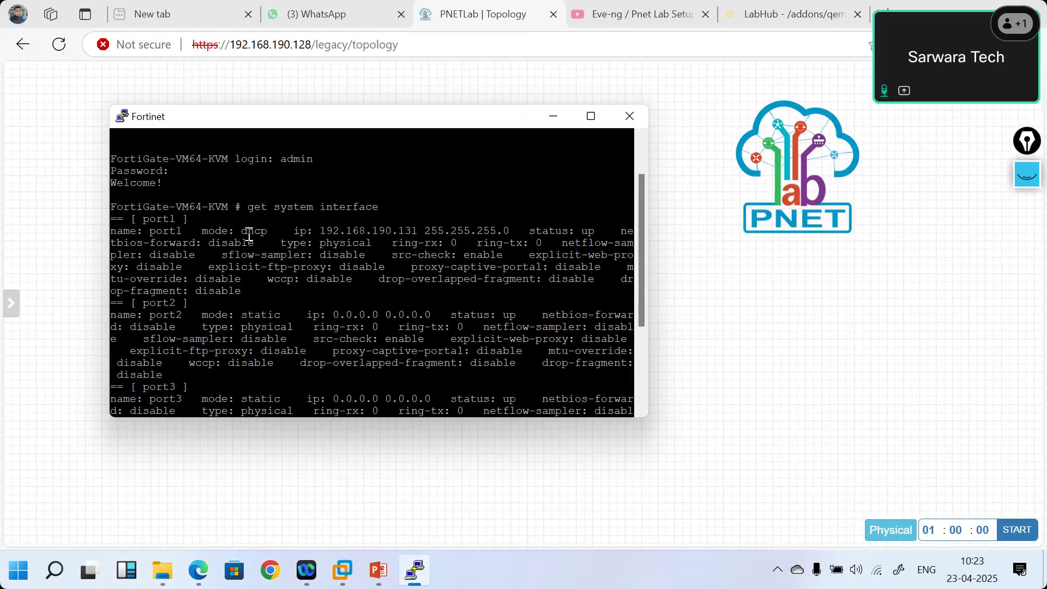
{"action": "left_click_drag", "start_coordinate": [249, 235], "coordinate": [259, 236]}
{"action": "double_click", "coordinate": [350, 231]}
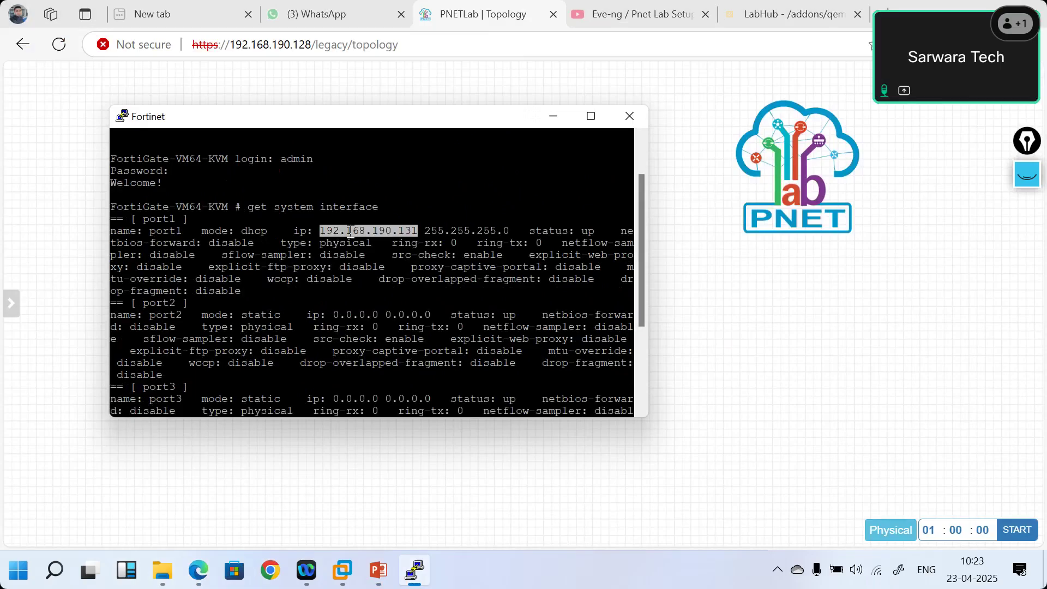
{"action": "key", "text": "ctrl+c"}
{"action": "key", "text": "ctrl+c"}
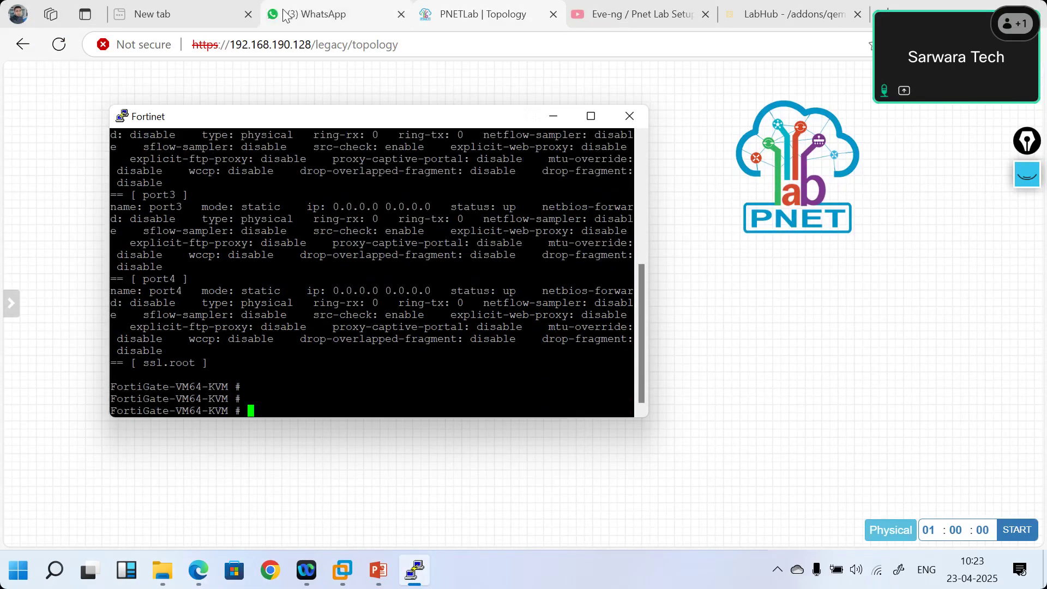
- Close the WhatsApp tab in Edge
{"action": "left_click", "coordinate": [287, 16]}
{"action": "right_click", "coordinate": [283, 15]}
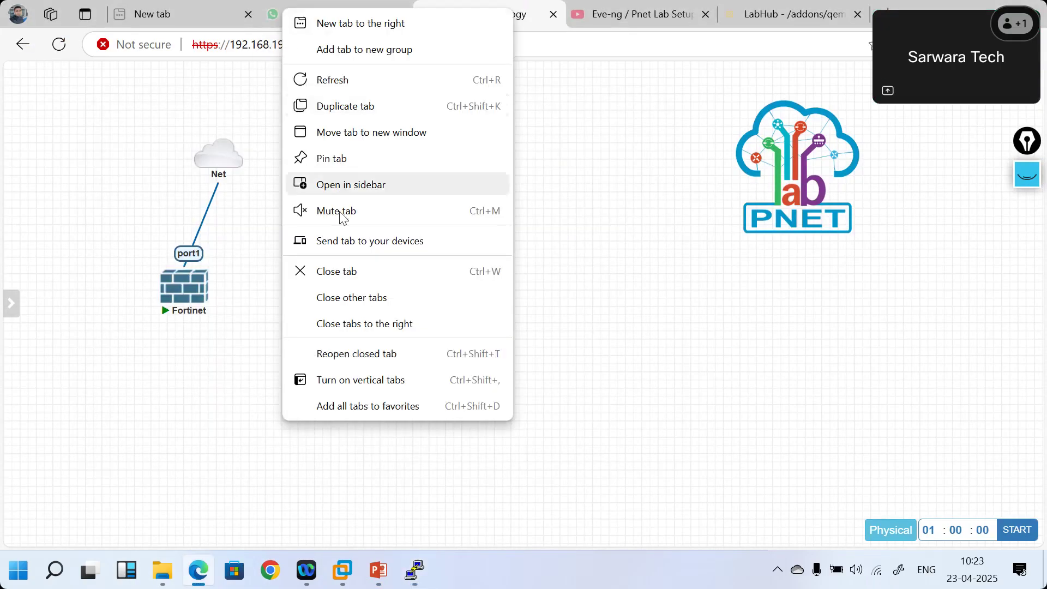
{"action": "left_click", "coordinate": [344, 273]}
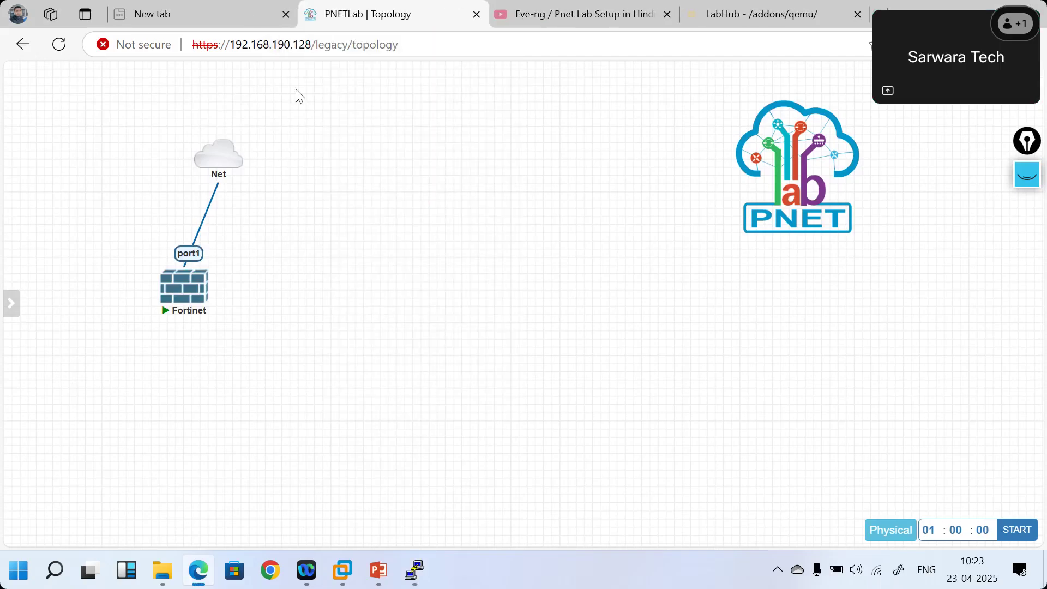
{"action": "left_click", "coordinate": [188, 21]}
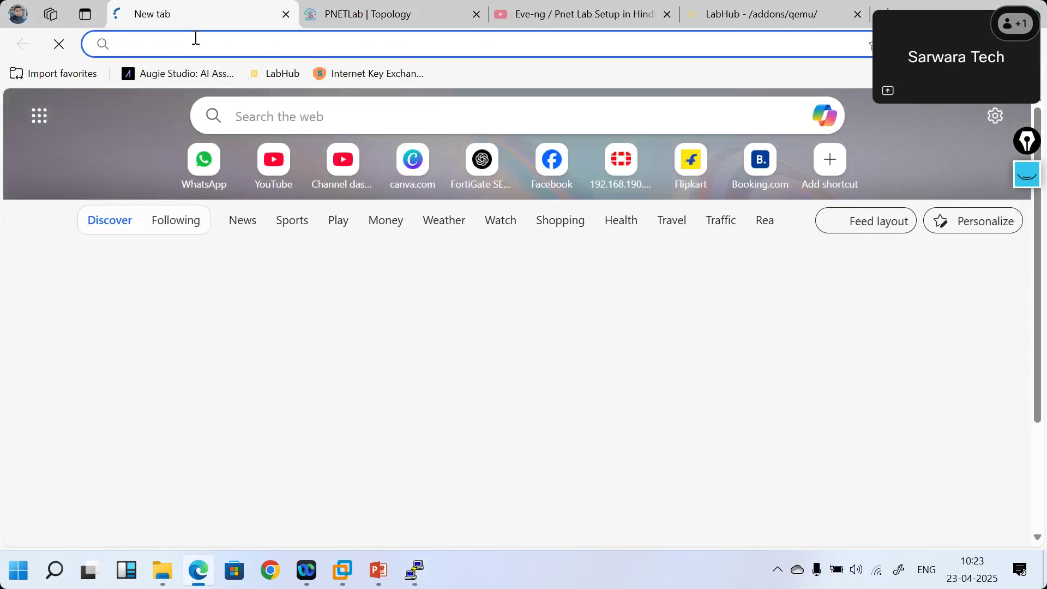
{"action": "key", "text": "ctrl+v"}
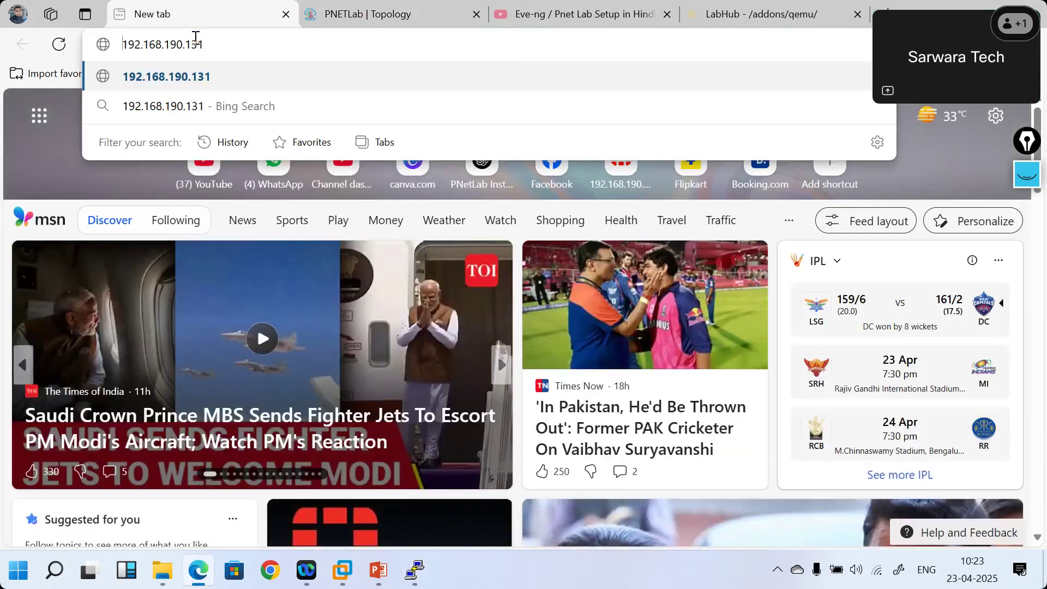
{"action": "key", "text": "Home"}
{"action": "type", "text": "https://"}
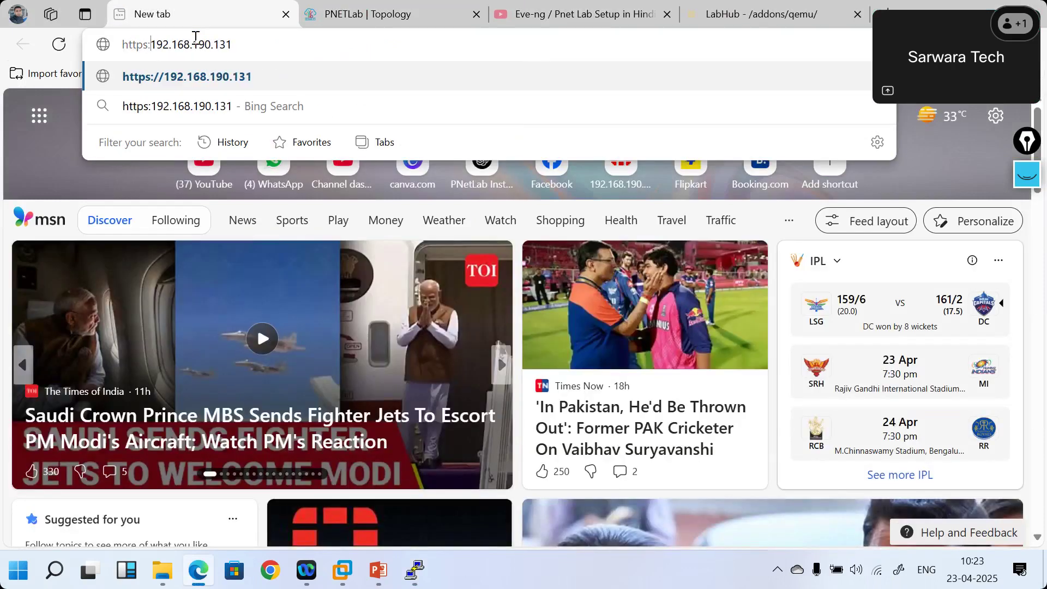
{"action": "key", "text": "Return"}
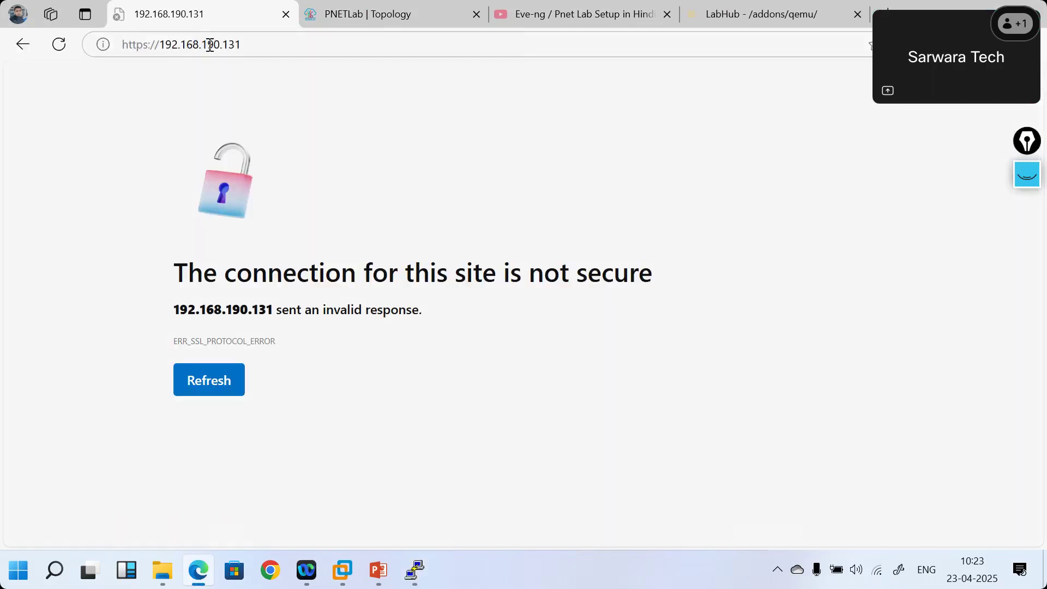
{"action": "left_click", "coordinate": [151, 45]}
{"action": "key", "text": "End"}
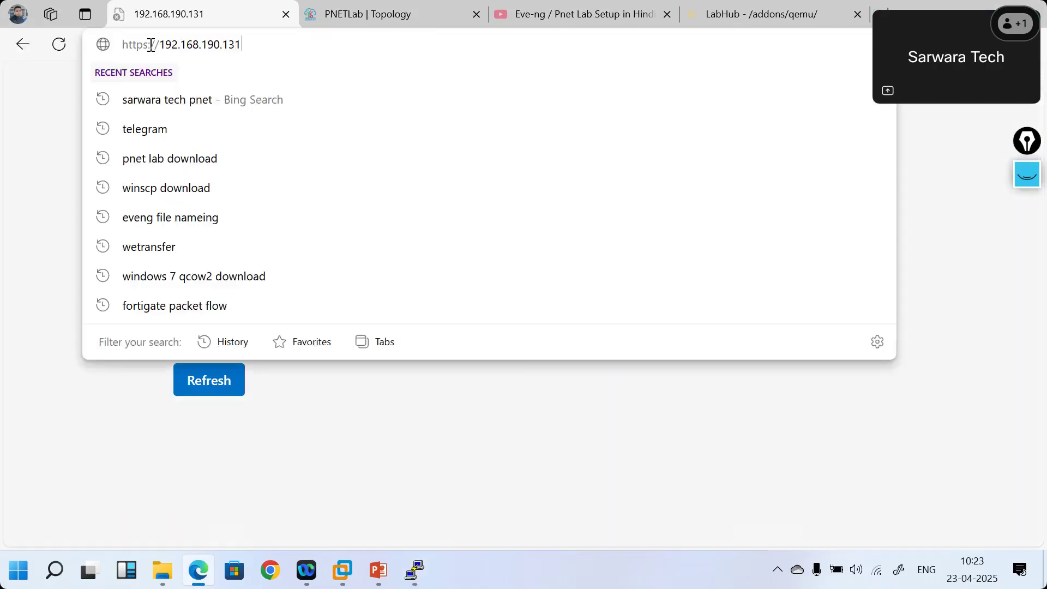
{"action": "left_click", "coordinate": [151, 45]}
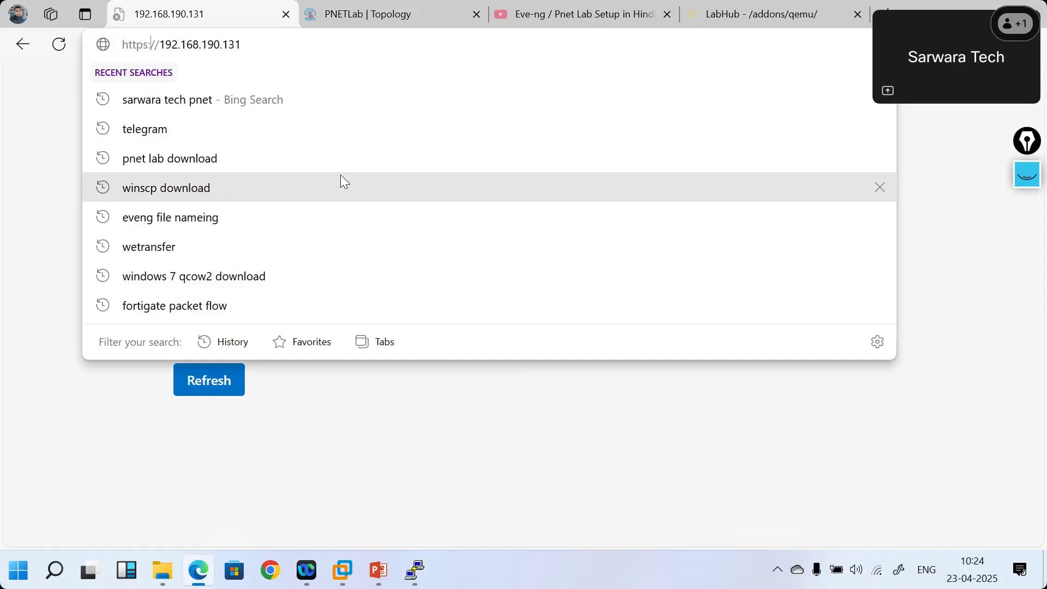
{"action": "key", "text": "BackSpace"}
{"action": "key", "text": "Return"}
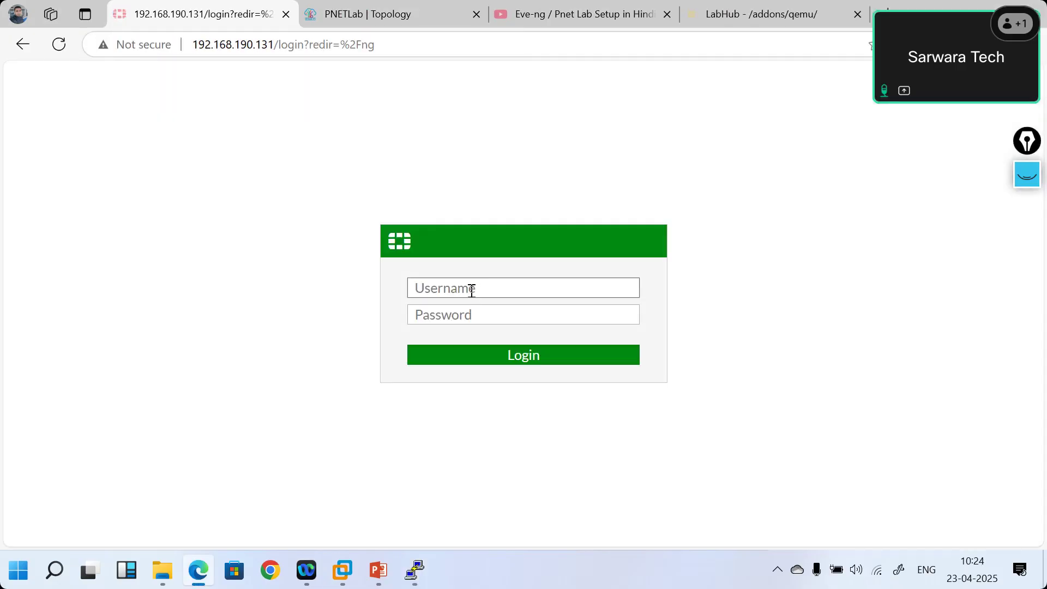
- Sign in to the FortiGate web GUI with the admin credentials
{"action": "type", "text": "admin"}
{"action": "key", "text": "Tab"}
{"action": "type", "text": "admin"}
{"action": "key", "text": "Return"}
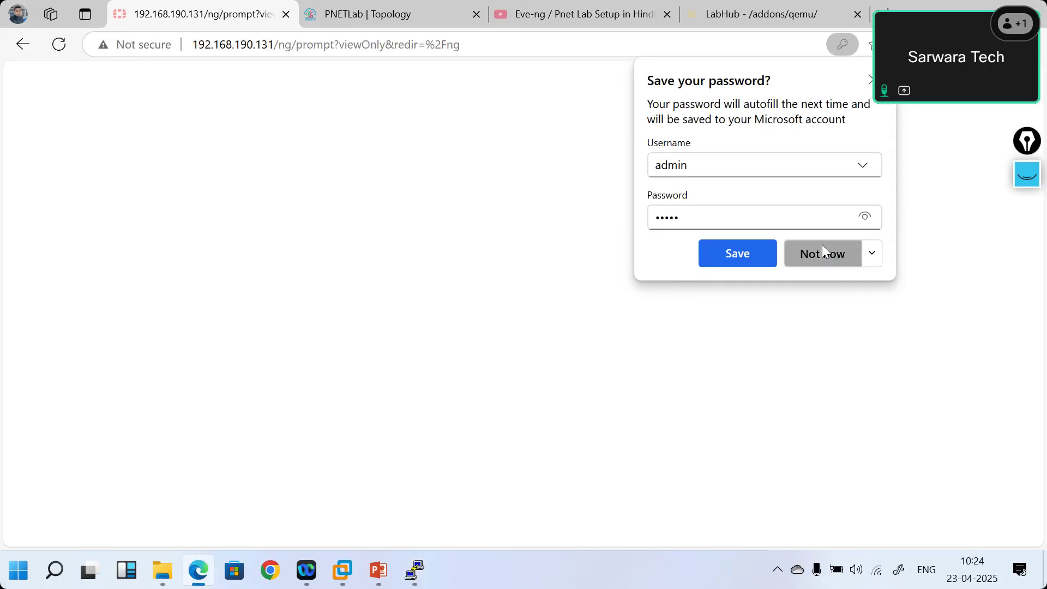
- Decline saving the password, postpone FortiGate setup, and switch to the PowerPoint slides
{"action": "left_click", "coordinate": [823, 252]}
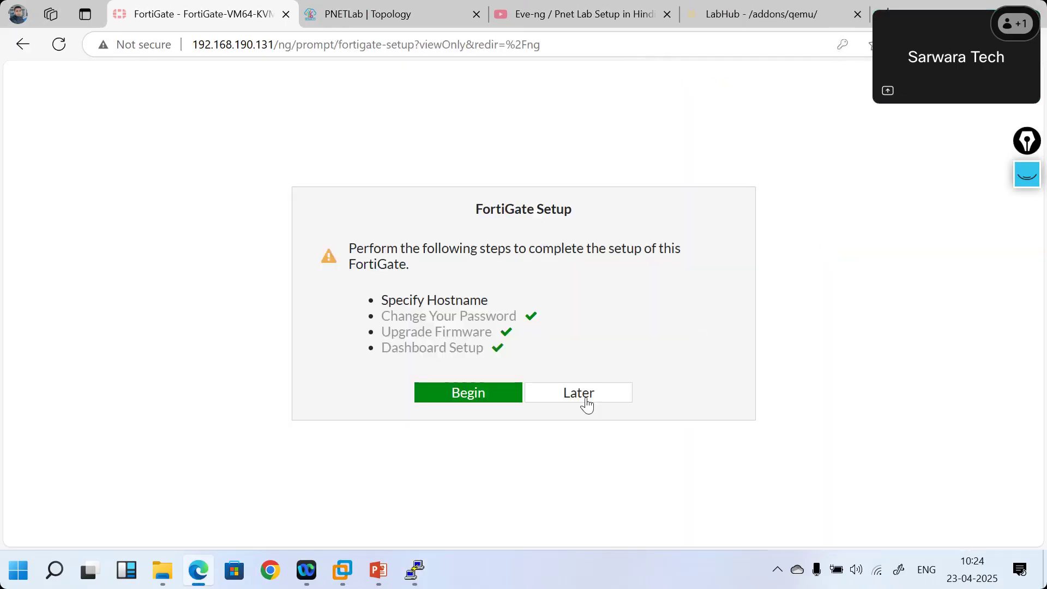
{"action": "left_click", "coordinate": [585, 402]}
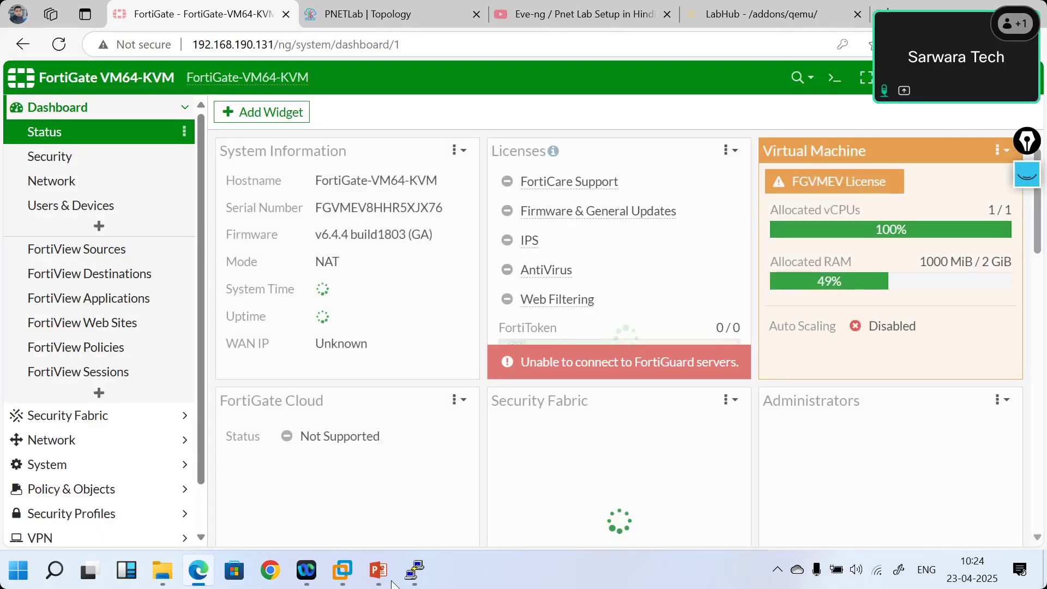
{"action": "left_click", "coordinate": [381, 581]}
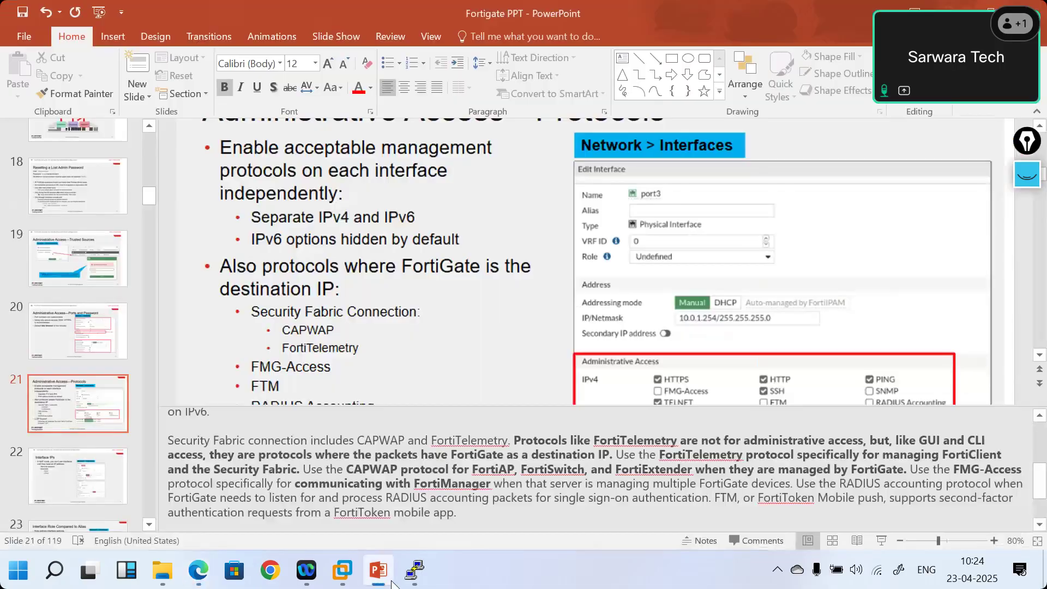
- Show slide 20 on admin ports and password, then return to the FortiGate dashboard
{"action": "left_click", "coordinate": [53, 315]}
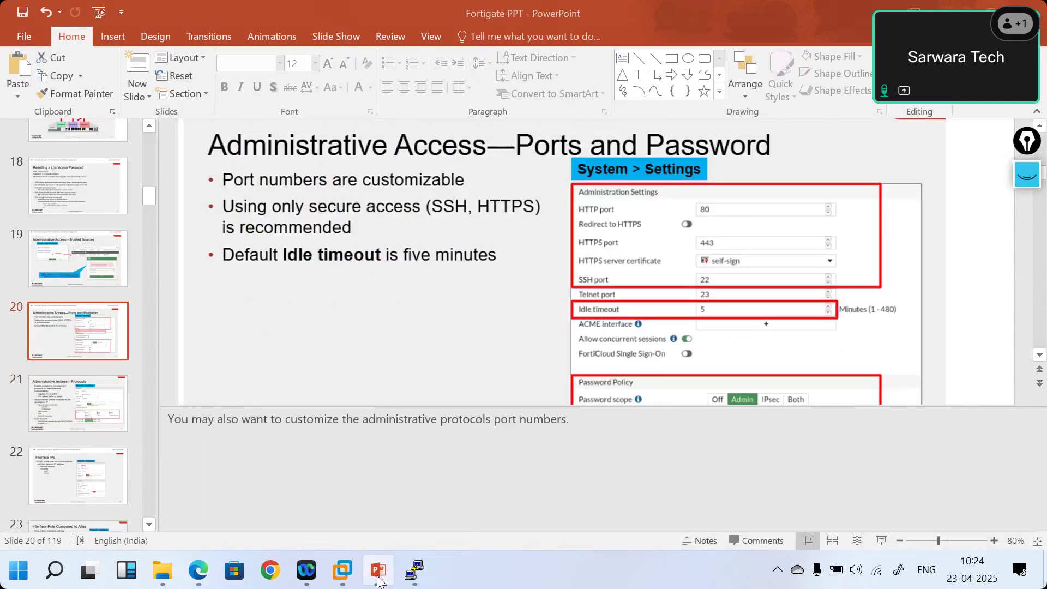
{"action": "left_click", "coordinate": [115, 447]}
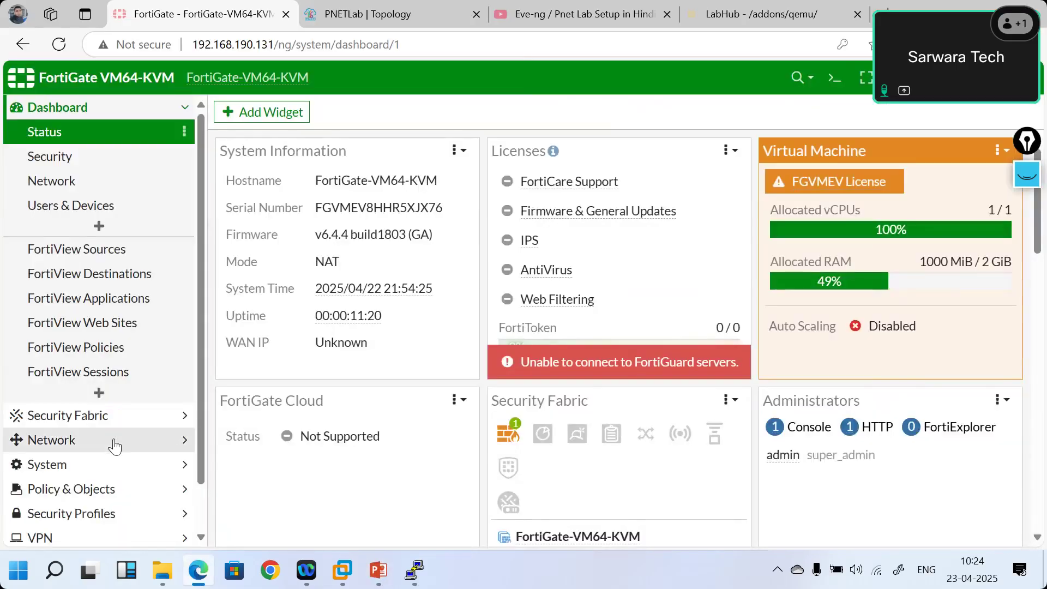
- In System Settings, change the time zone from Pacific to (GMT+5:30) Kolkata, Chennai, Mumbai, New Delhi
{"action": "left_click", "coordinate": [150, 472]}
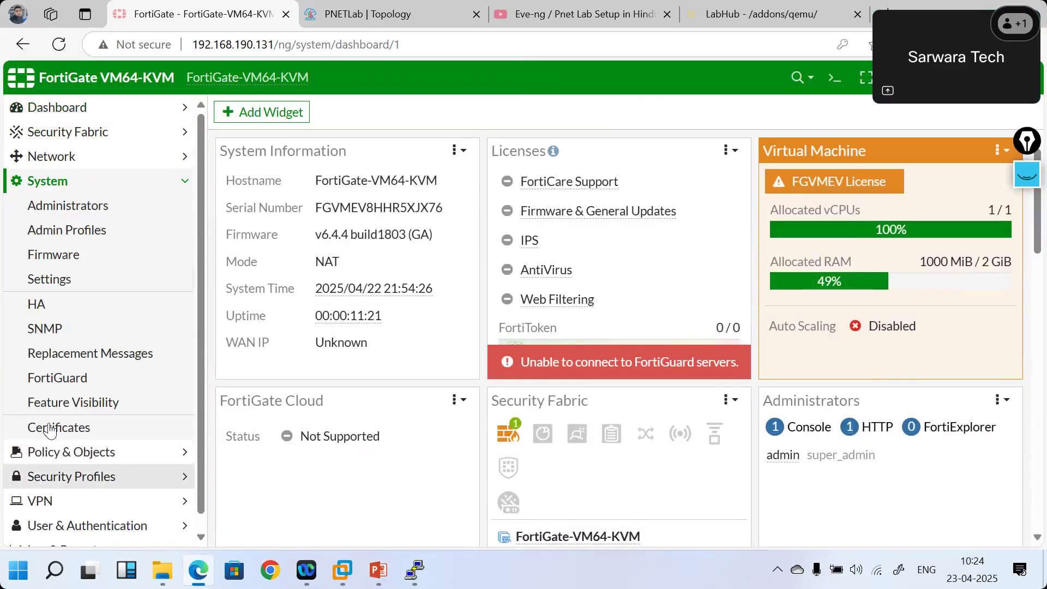
{"action": "left_click", "coordinate": [51, 277]}
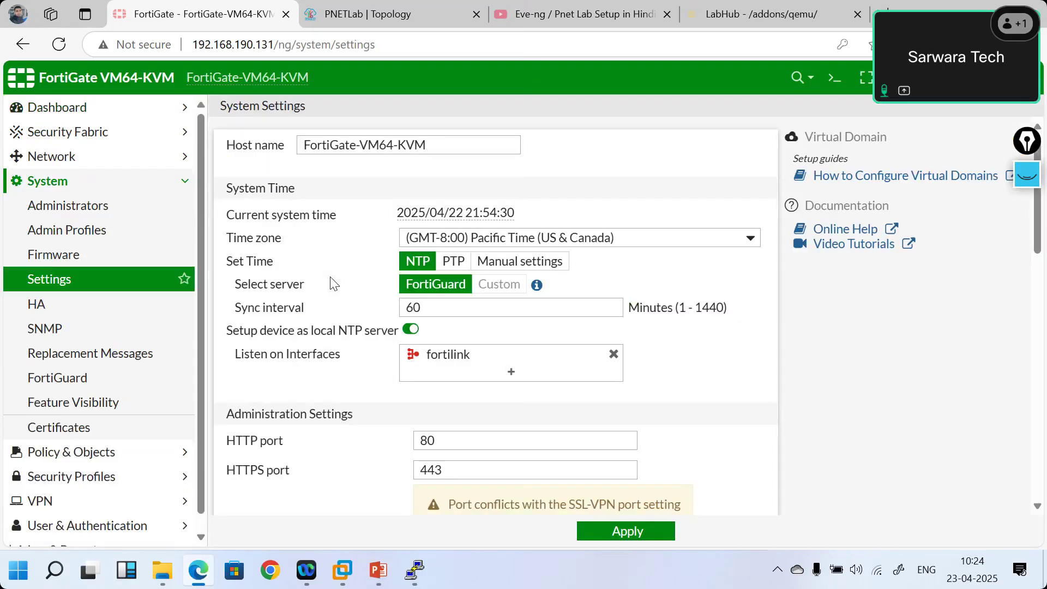
{"action": "left_click", "coordinate": [641, 239]}
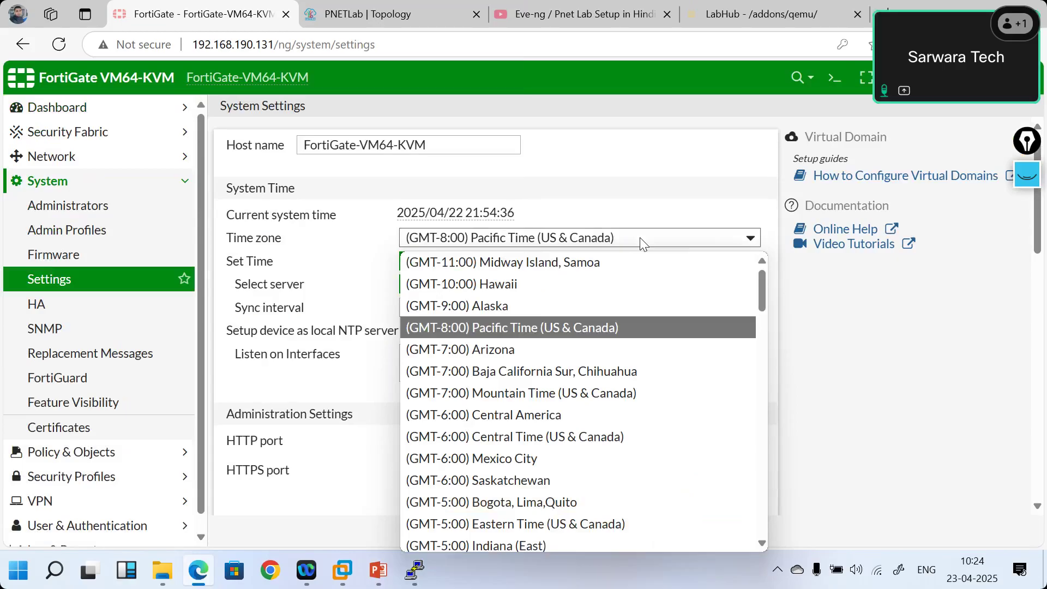
{"action": "key", "text": "Down"}
{"action": "key", "text": "Down"}
{"action": "key", "text": "Down"}
{"action": "key", "text": "Down"}
{"action": "key", "text": "Down"}
{"action": "key", "text": "Down"}
{"action": "key", "text": "Down"}
{"action": "key", "text": "Down"}
{"action": "key", "text": "Down"}
{"action": "key", "text": "Down"}
{"action": "key", "text": "Down"}
{"action": "key", "text": "Down"}
{"action": "key", "text": "Down"}
{"action": "key", "text": "Down"}
{"action": "key", "text": "Down"}
{"action": "key", "text": "Down"}
{"action": "key", "text": "Down"}
{"action": "key", "text": "Down"}
{"action": "key", "text": "Down"}
{"action": "key", "text": "Down"}
{"action": "key", "text": "Down"}
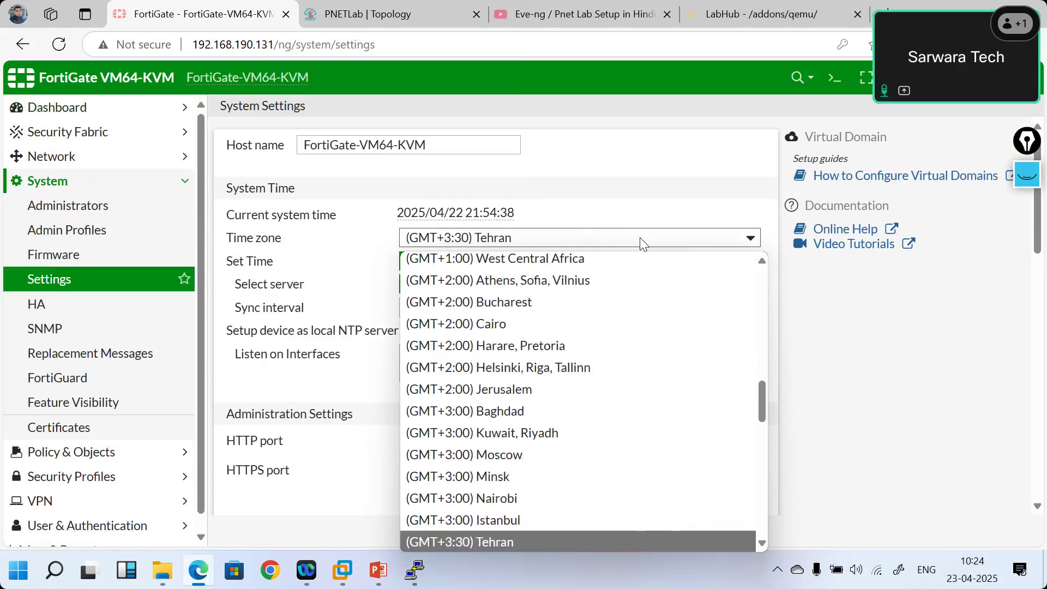
{"action": "key", "text": "Down"}
{"action": "key", "text": "Down"}
{"action": "key", "text": "Down"}
{"action": "key", "text": "Down"}
{"action": "key", "text": "Down"}
{"action": "key", "text": "Down"}
{"action": "key", "text": "Down"}
{"action": "key", "text": "Down"}
{"action": "key", "text": "Up"}
{"action": "key", "text": "Up"}
{"action": "key", "text": "Up"}
{"action": "key", "text": "Up"}
{"action": "key", "text": "Up"}
{"action": "key", "text": "Up"}
{"action": "key", "text": "Up"}
{"action": "key", "text": "Up"}
{"action": "key", "text": "Up"}
{"action": "key", "text": "Up"}
{"action": "key", "text": "Up"}
{"action": "key", "text": "Up"}
{"action": "key", "text": "Up"}
{"action": "key", "text": "Up"}
{"action": "key", "text": "Up"}
{"action": "key", "text": "Up"}
{"action": "key", "text": "Up"}
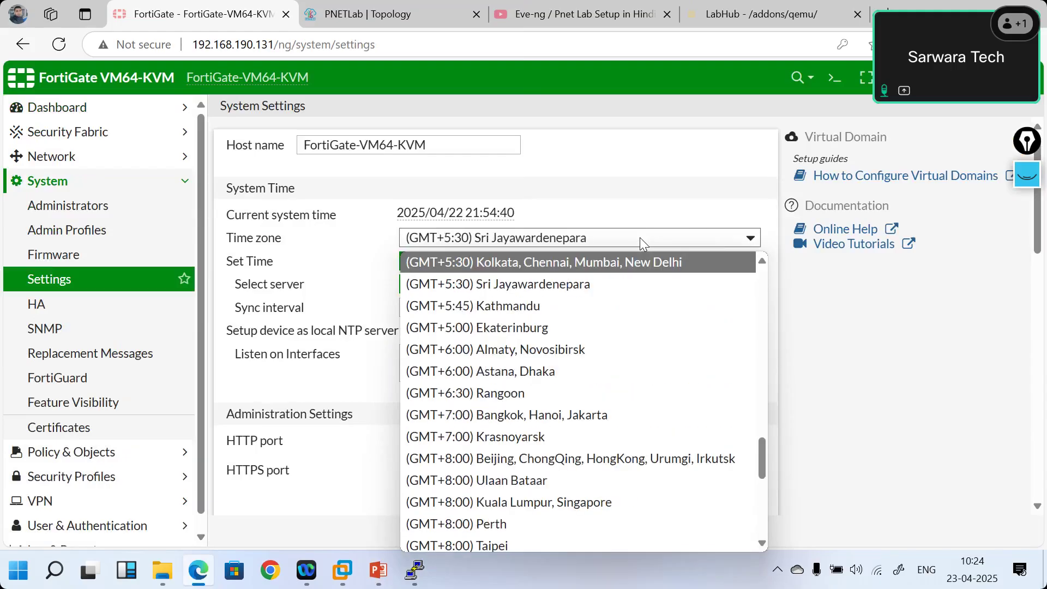
{"action": "key", "text": "Down"}
{"action": "key", "text": "Down"}
{"action": "key", "text": "Down"}
{"action": "key", "text": "Down"}
{"action": "key", "text": "Down"}
{"action": "key", "text": "Down"}
{"action": "key", "text": "Down"}
{"action": "key", "text": "Down"}
{"action": "key", "text": "Up"}
{"action": "key", "text": "Up"}
{"action": "key", "text": "Up"}
{"action": "key", "text": "Up"}
{"action": "key", "text": "Up"}
{"action": "key", "text": "Up"}
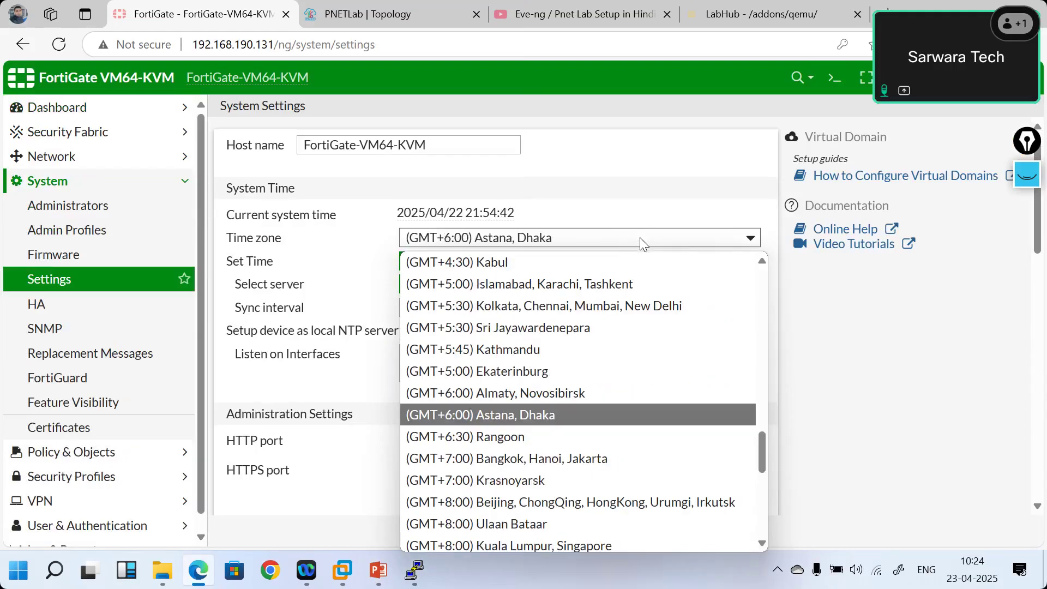
{"action": "key", "text": "Return"}
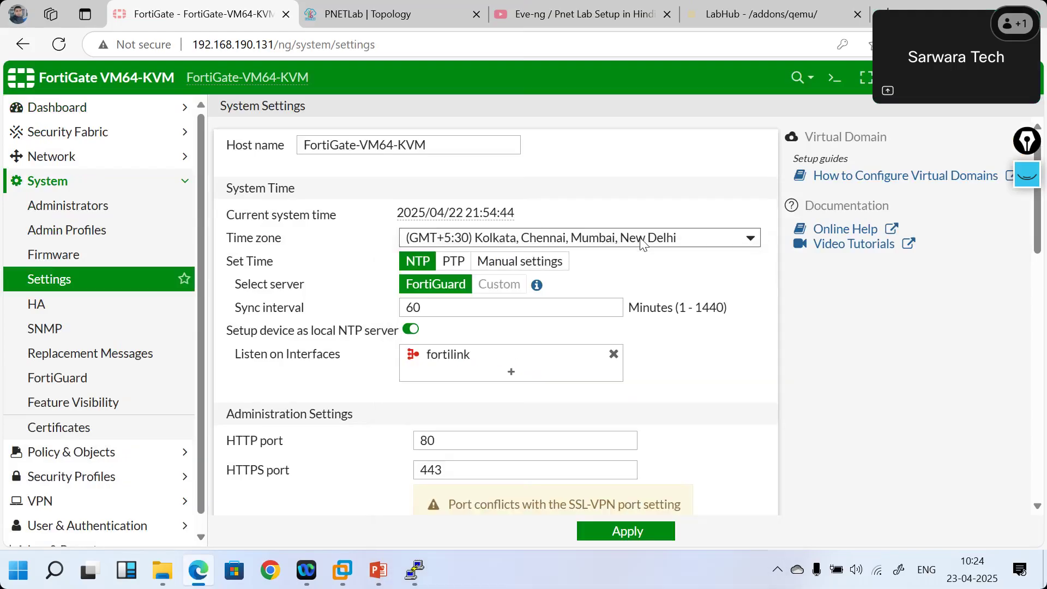
- Rename the host to FW1, check the HTTP admin port, and apply the System Settings
{"action": "left_click_drag", "start_coordinate": [442, 141], "coordinate": [289, 146]}
{"action": "type", "text": "FW1"}
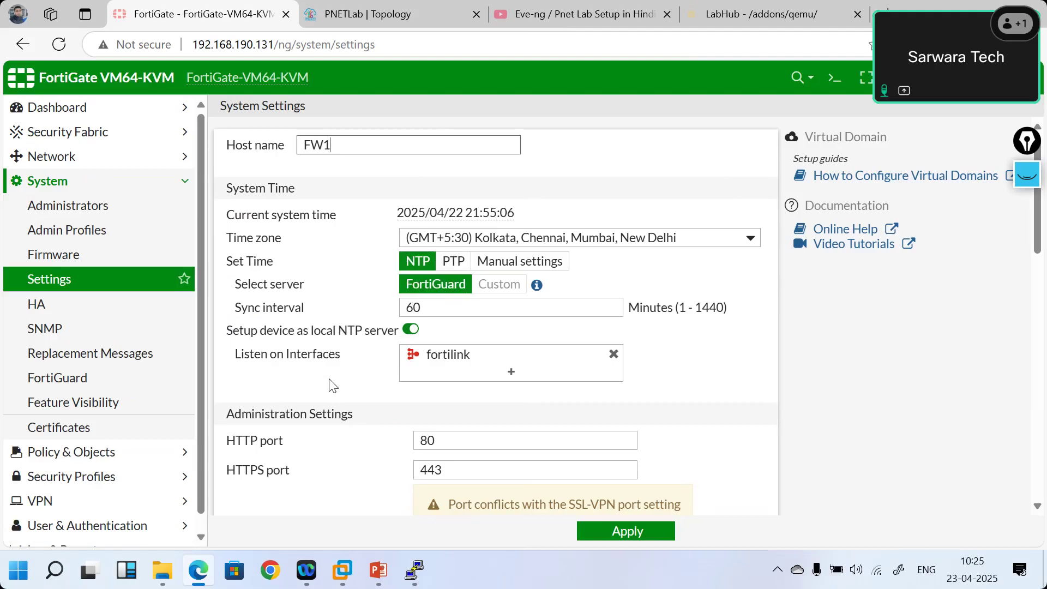
{"action": "scroll", "coordinate": [331, 389], "scroll_direction": "down", "scroll_amount": 2}
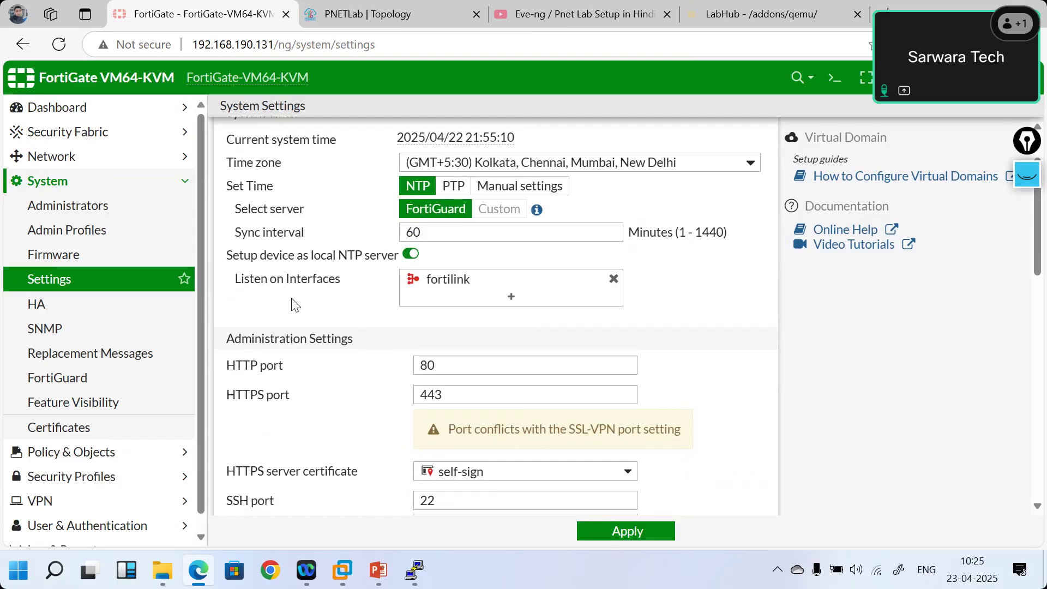
{"action": "scroll", "coordinate": [277, 305], "scroll_direction": "down", "scroll_amount": 3}
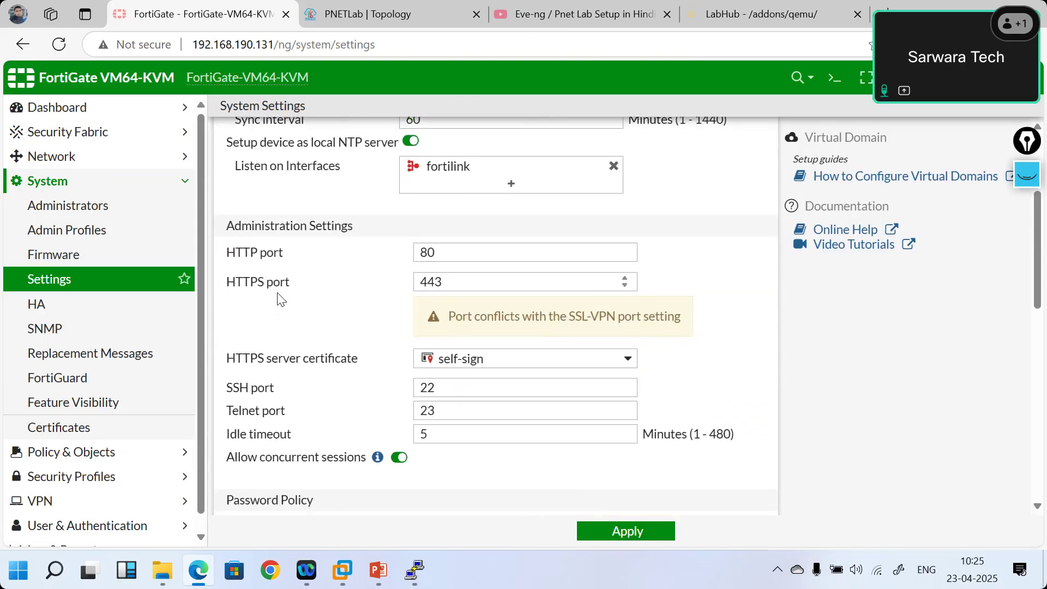
{"action": "scroll", "coordinate": [278, 305], "scroll_direction": "down", "scroll_amount": 1}
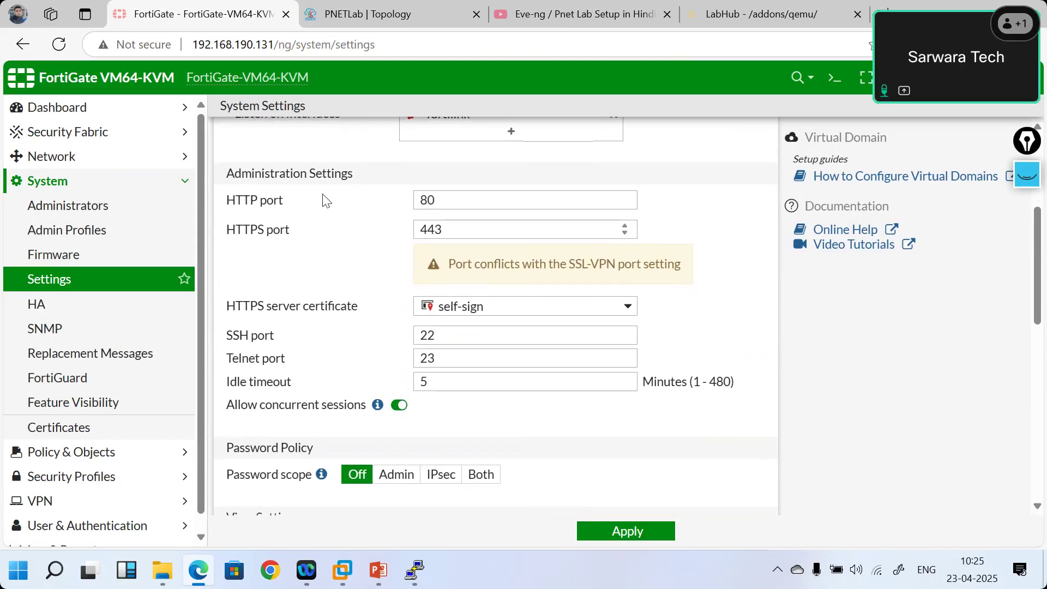
{"action": "left_click", "coordinate": [487, 206]}
{"action": "left_click_drag", "start_coordinate": [446, 197], "coordinate": [428, 197]}
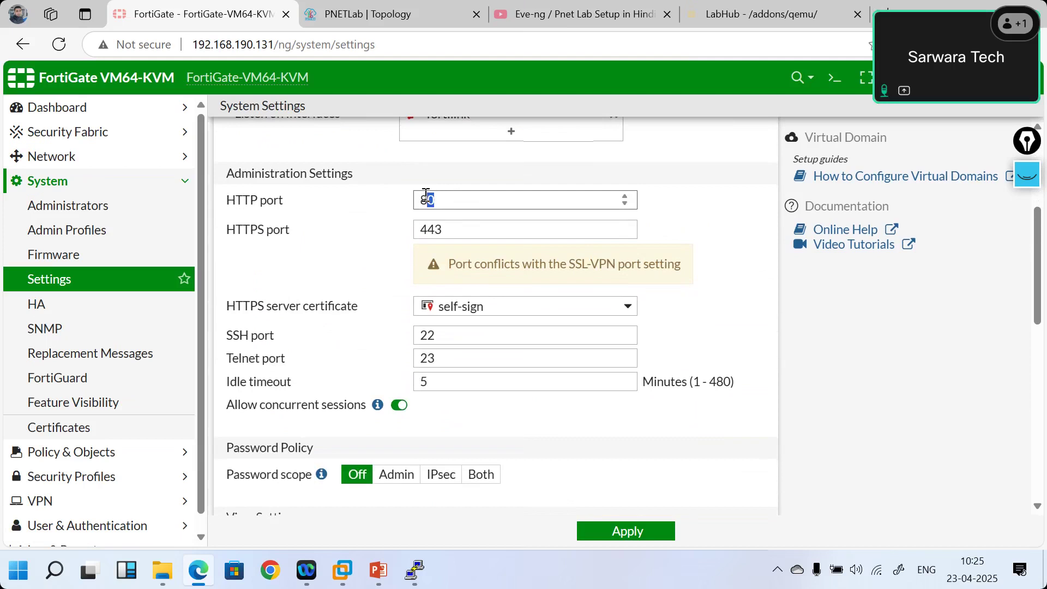
{"action": "left_click", "coordinate": [646, 529]}
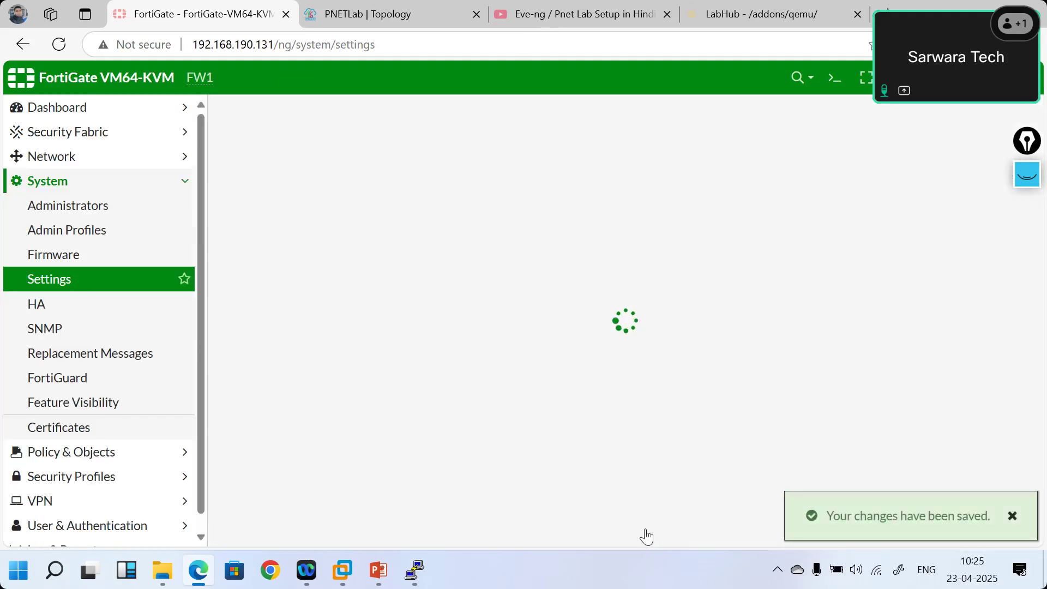
- Review the admin ports HTTP 80, HTTPS 443 and SSH 22, selecting the SSH value
{"action": "scroll", "coordinate": [665, 374], "scroll_direction": "down", "scroll_amount": 1}
{"action": "scroll", "coordinate": [665, 371], "scroll_direction": "down", "scroll_amount": 4}
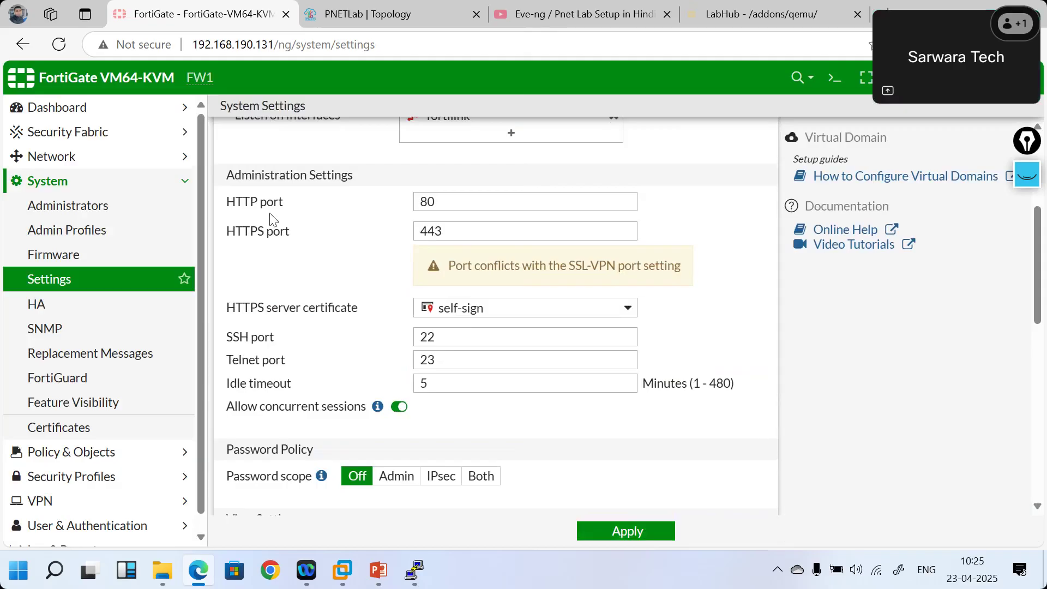
{"action": "left_click", "coordinate": [472, 203]}
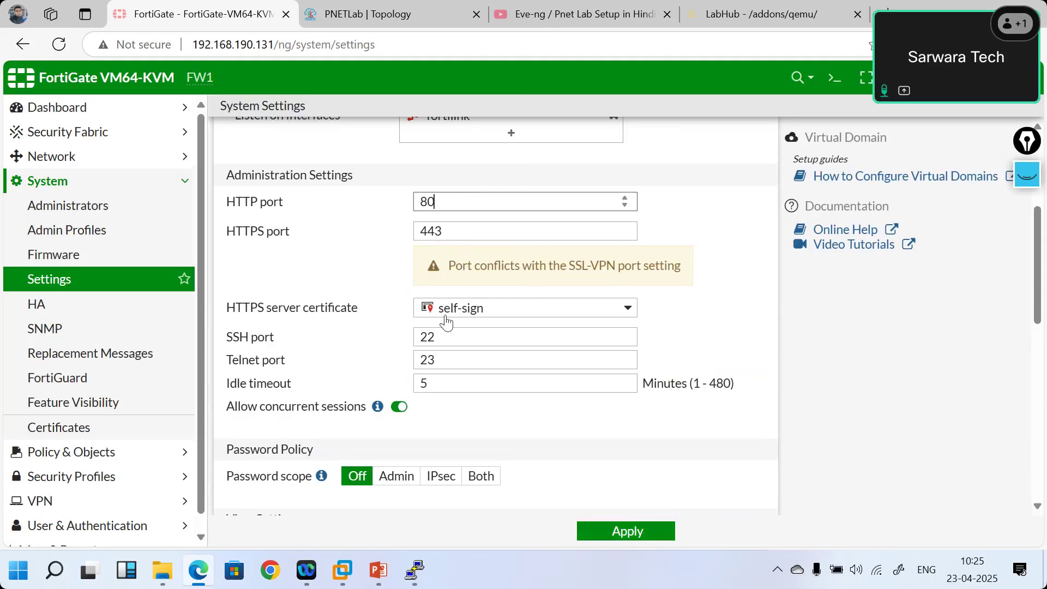
{"action": "left_click", "coordinate": [441, 338]}
{"action": "double_click", "coordinate": [418, 339]}
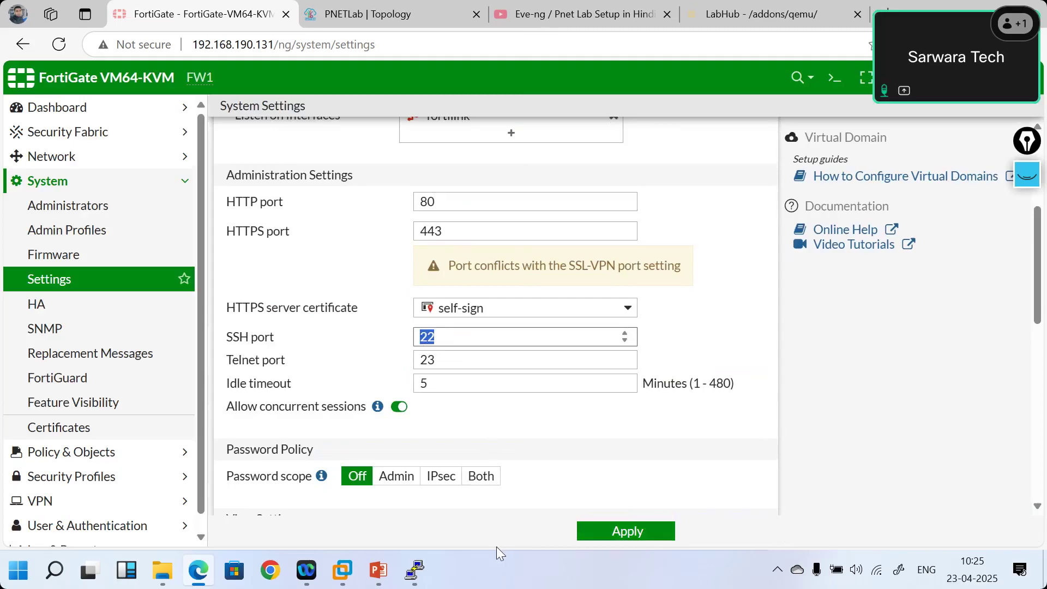
{"action": "key", "text": "super"}
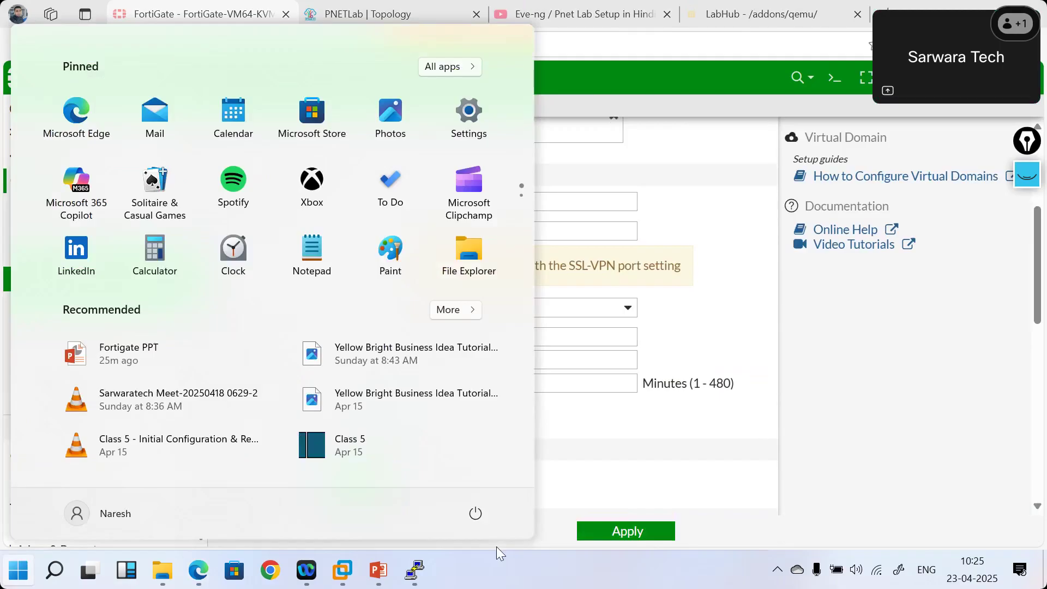
- Launch PuTTY, SSH to 192.168.190.131 on port 22, accept the host key, then close the session
{"action": "type", "text": "putt"}
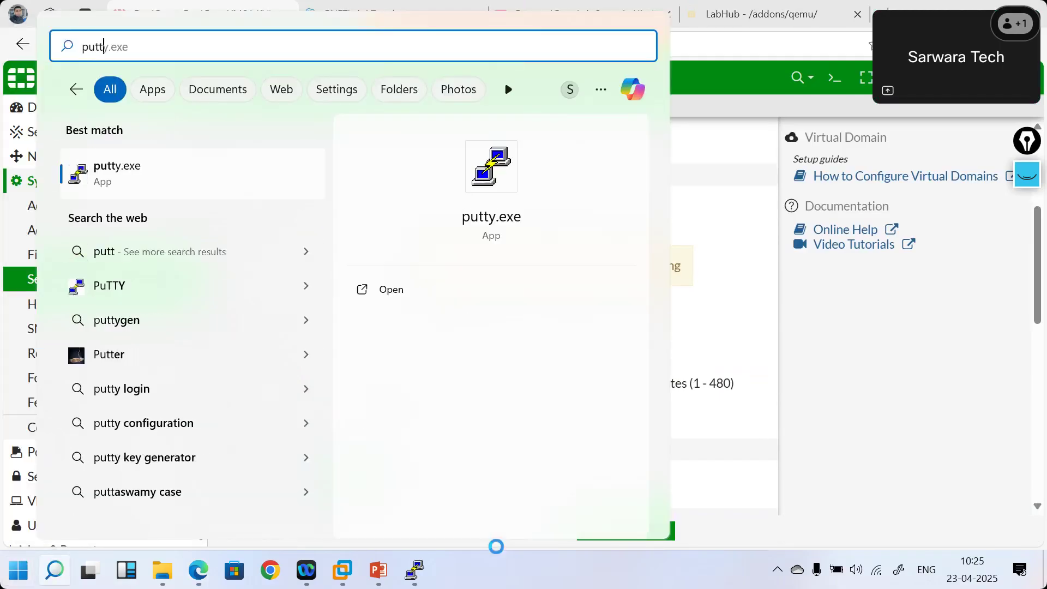
{"action": "key", "text": "Return"}
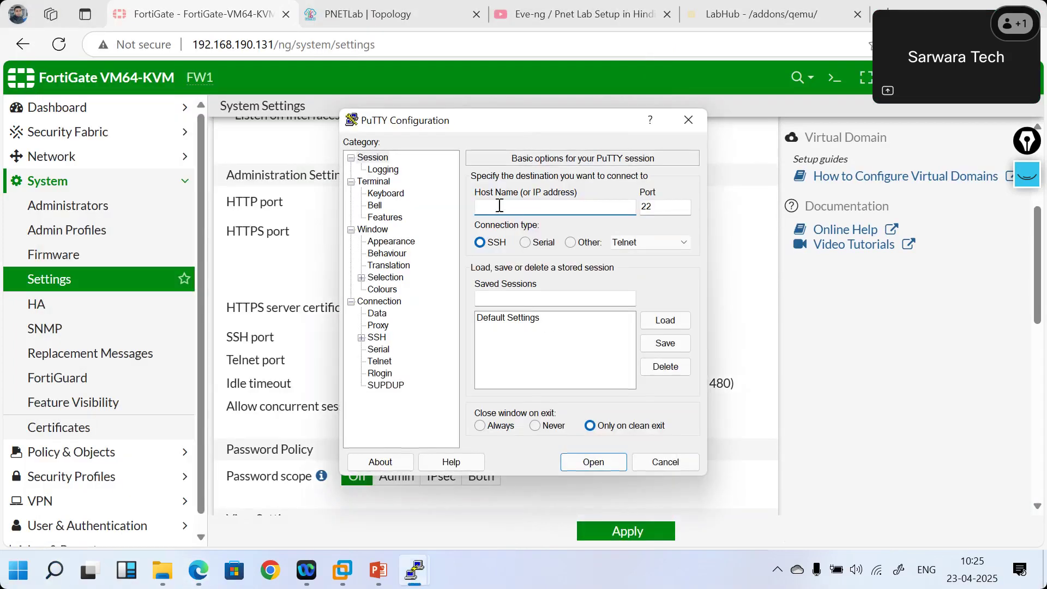
{"action": "type", "text": "192.168.190.131"}
{"action": "double_click", "coordinate": [654, 204]}
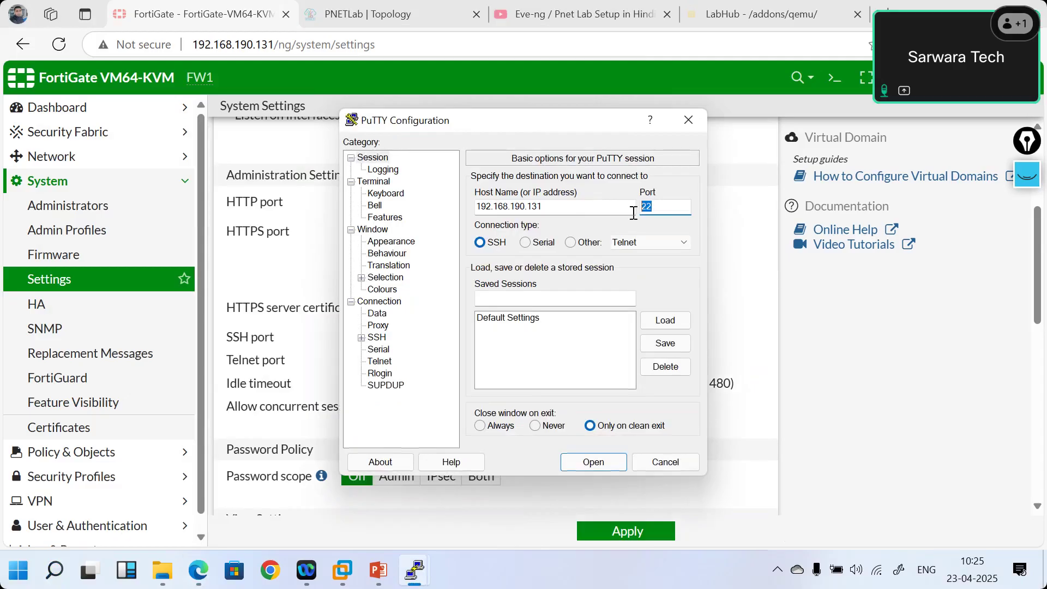
{"action": "left_click", "coordinate": [604, 463]}
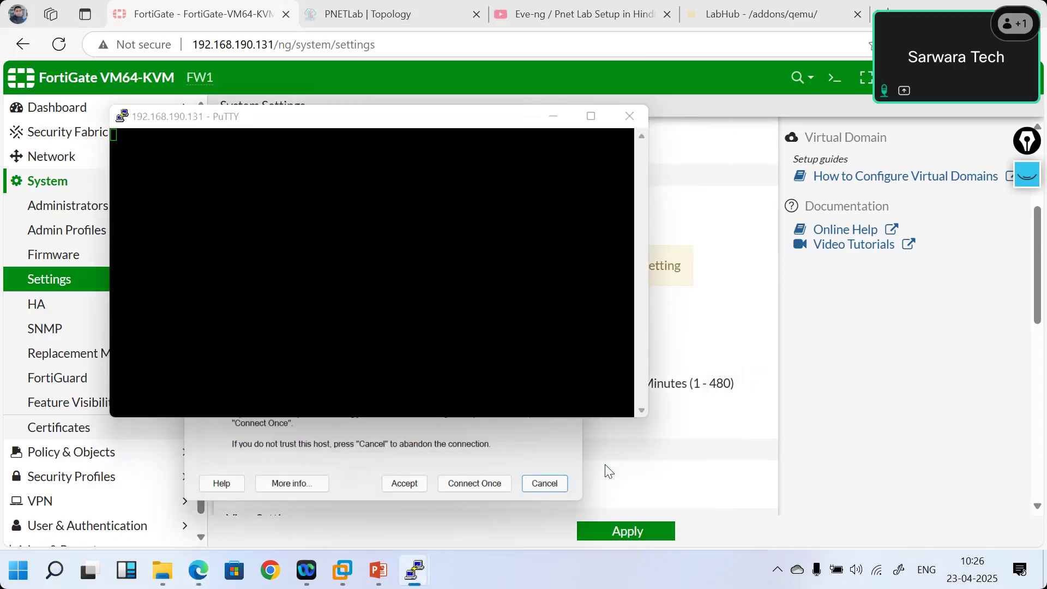
{"action": "left_click", "coordinate": [409, 491]}
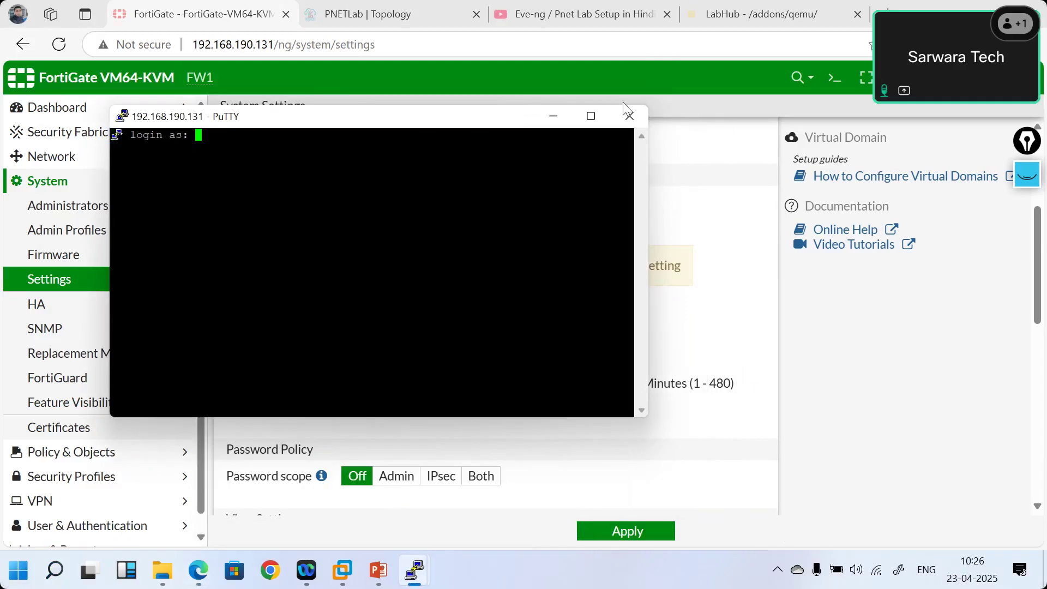
{"action": "left_click", "coordinate": [631, 120]}
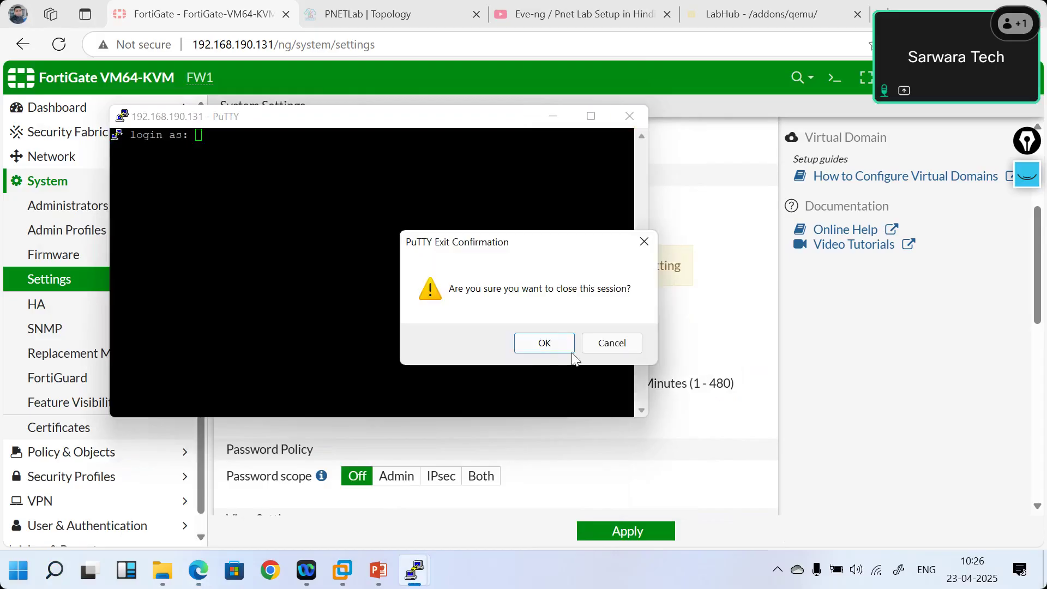
{"action": "left_click", "coordinate": [543, 342]}
{"action": "left_click", "coordinate": [489, 341]}
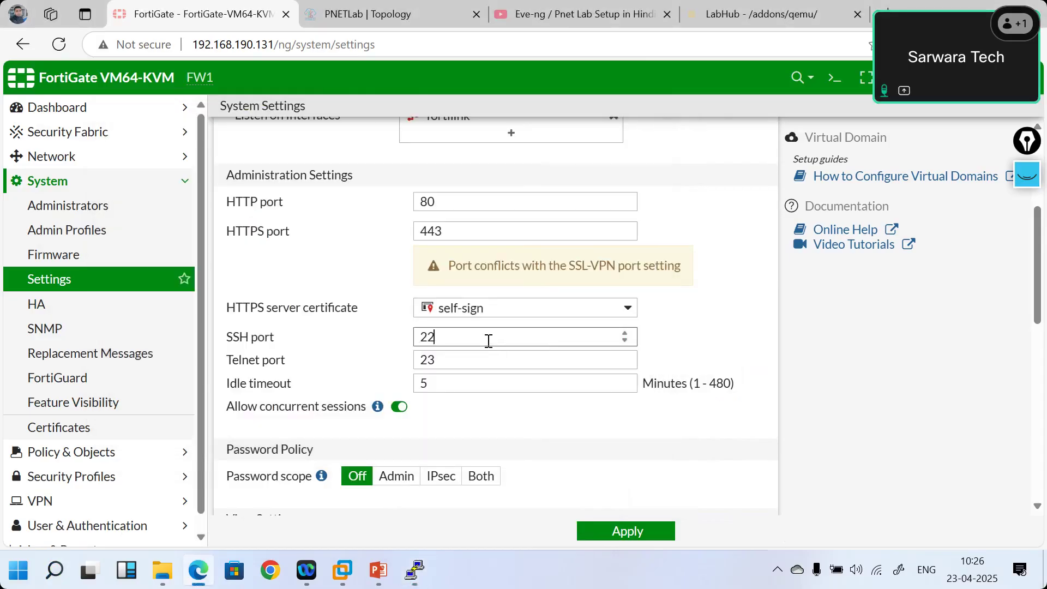
- Set the SSH admin port to 2222, apply, and search Start until putty.exe is listed
{"action": "type", "text": "22"}
{"action": "left_click", "coordinate": [623, 533]}
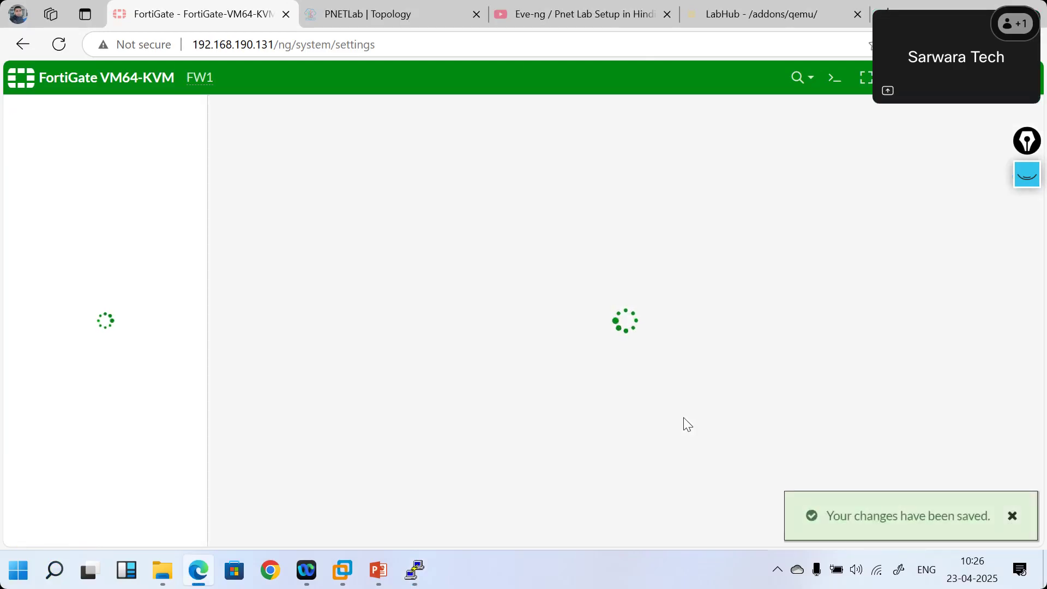
{"action": "key", "text": "super"}
{"action": "type", "text": "puttY"}
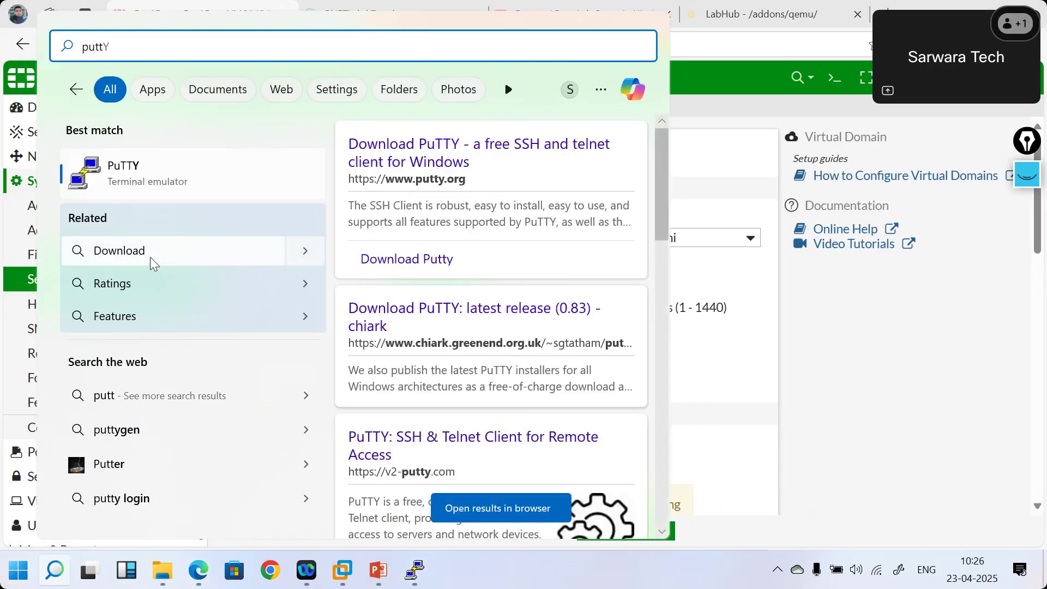
{"action": "left_click", "coordinate": [123, 180]}
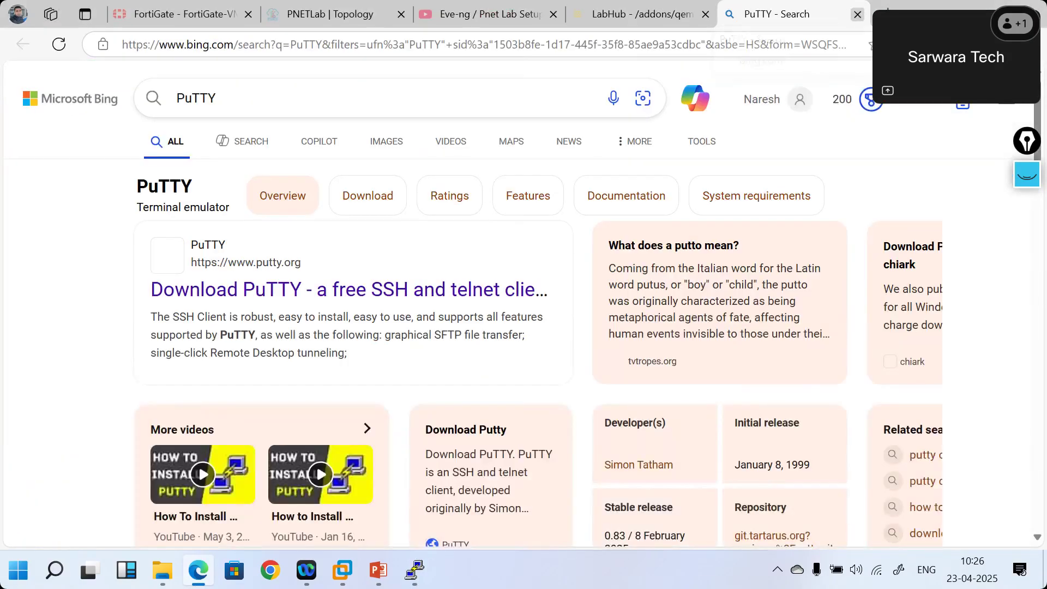
{"action": "left_click", "coordinate": [857, 14]}
{"action": "left_click", "coordinate": [143, 6]}
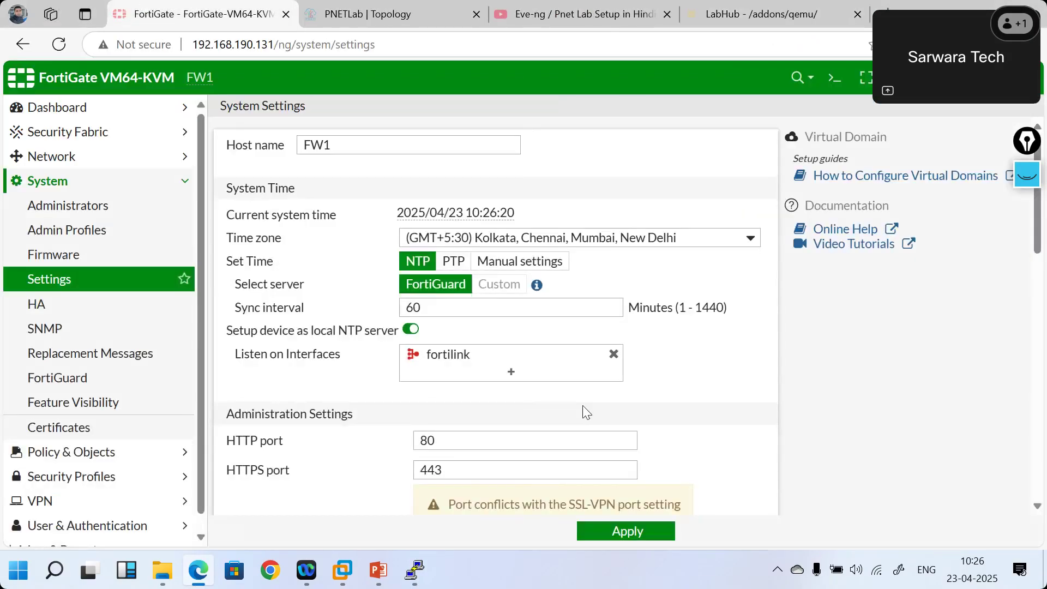
{"action": "key", "text": "super"}
{"action": "type", "text": "putty"}
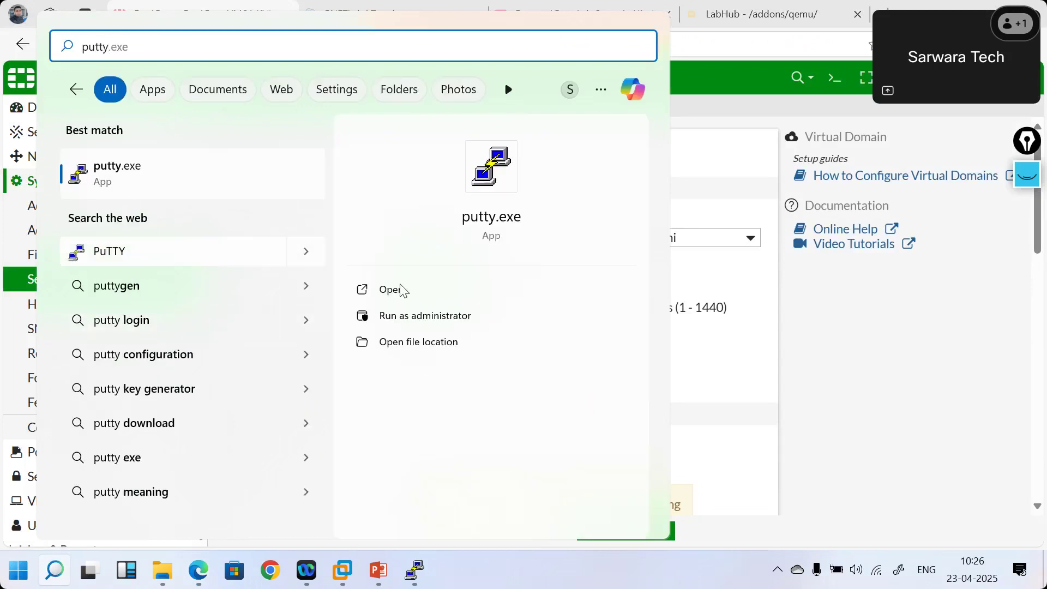
- Connect PuTTY to 192.168.190.131 on the edited port, accept the host key, then close it
{"action": "left_click", "coordinate": [403, 290]}
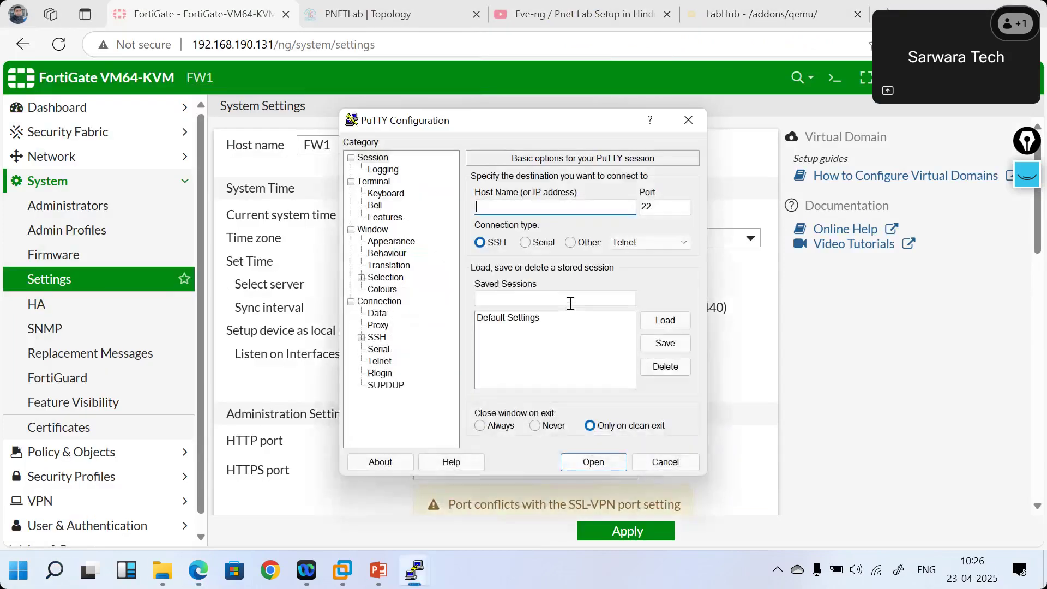
{"action": "type", "text": "192.168.190.131"}
{"action": "left_click", "coordinate": [664, 208]}
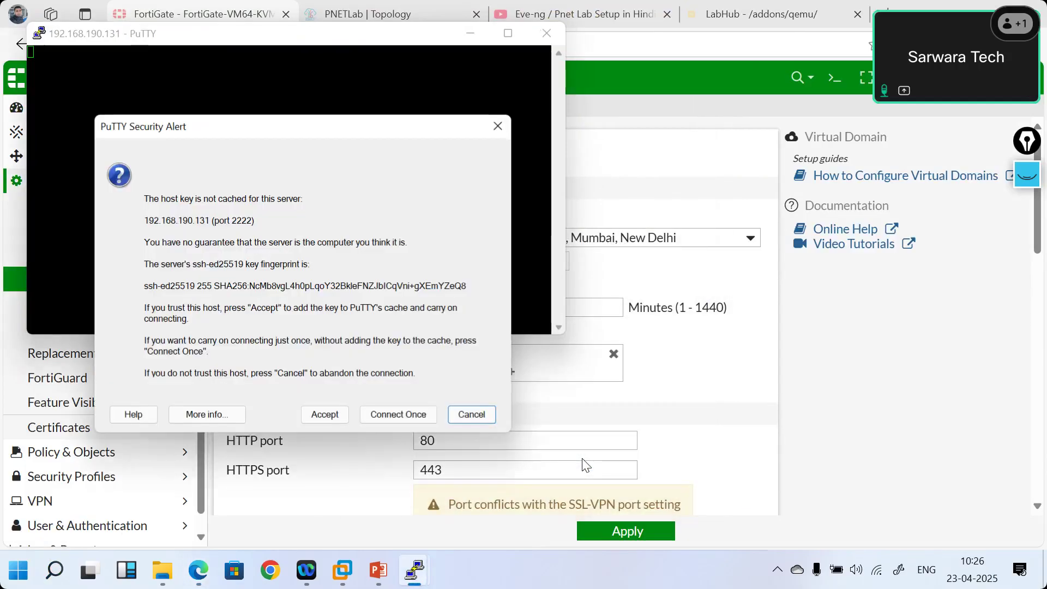
{"action": "left_click", "coordinate": [323, 412]}
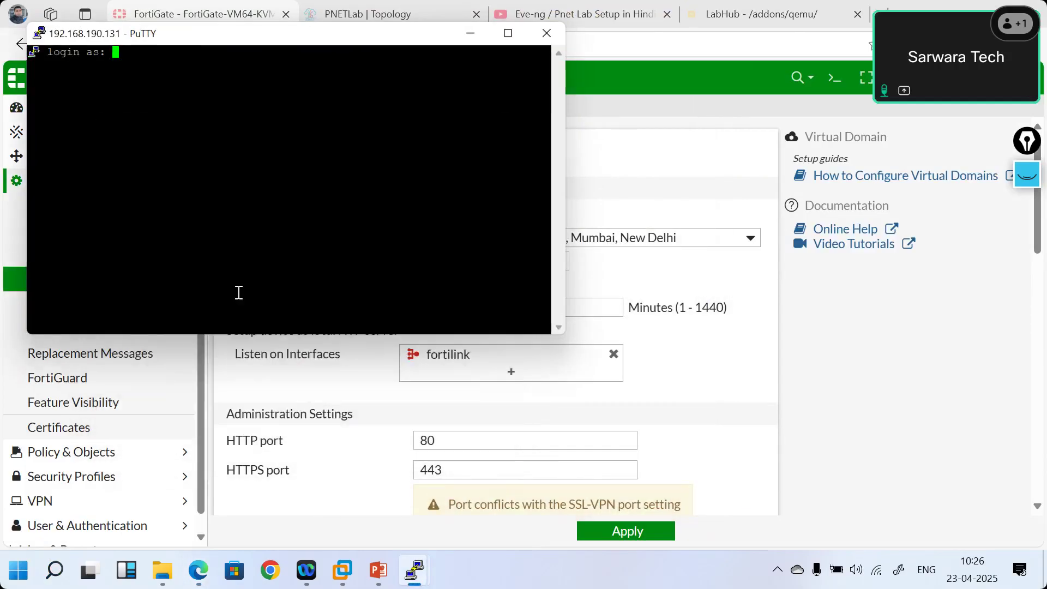
{"action": "left_click_drag", "start_coordinate": [163, 42], "coordinate": [343, 195]}
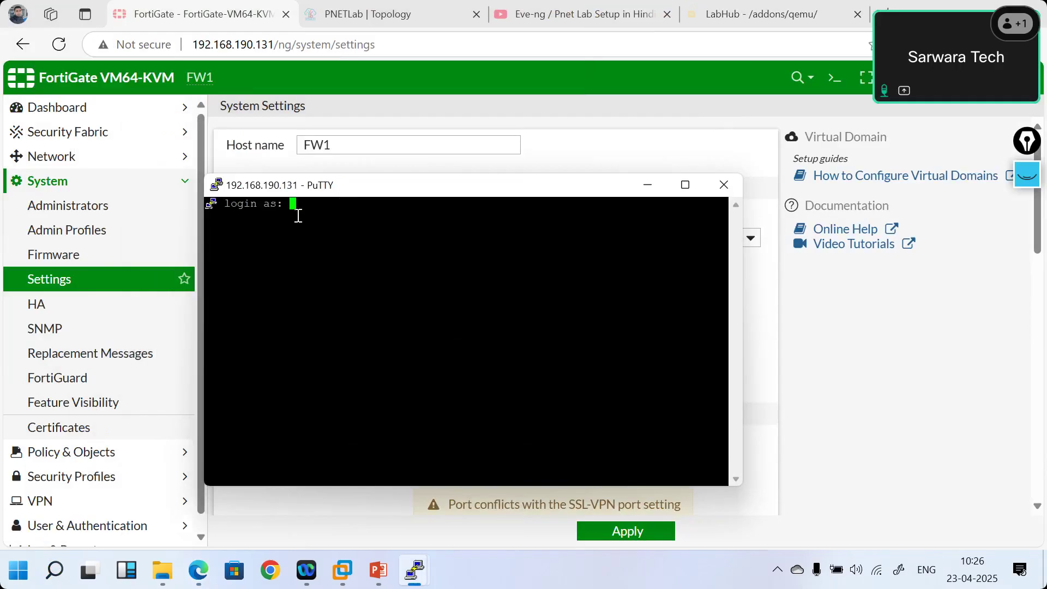
{"action": "left_click", "coordinate": [726, 195]}
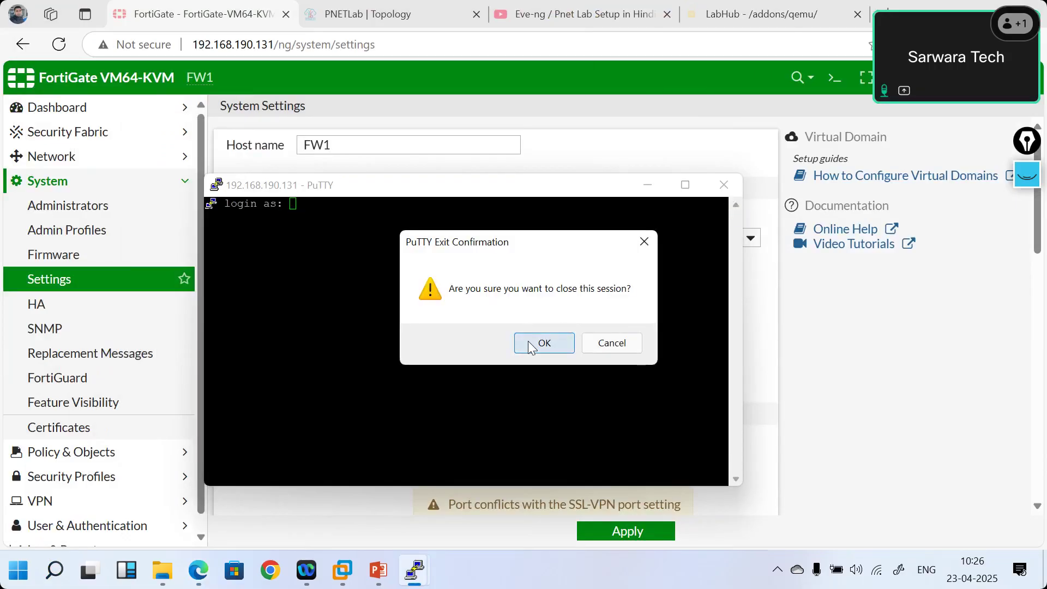
{"action": "left_click", "coordinate": [528, 341]}
- Dismiss the Start search and bring the Fortinet console session back to the front
{"action": "key", "text": "super"}
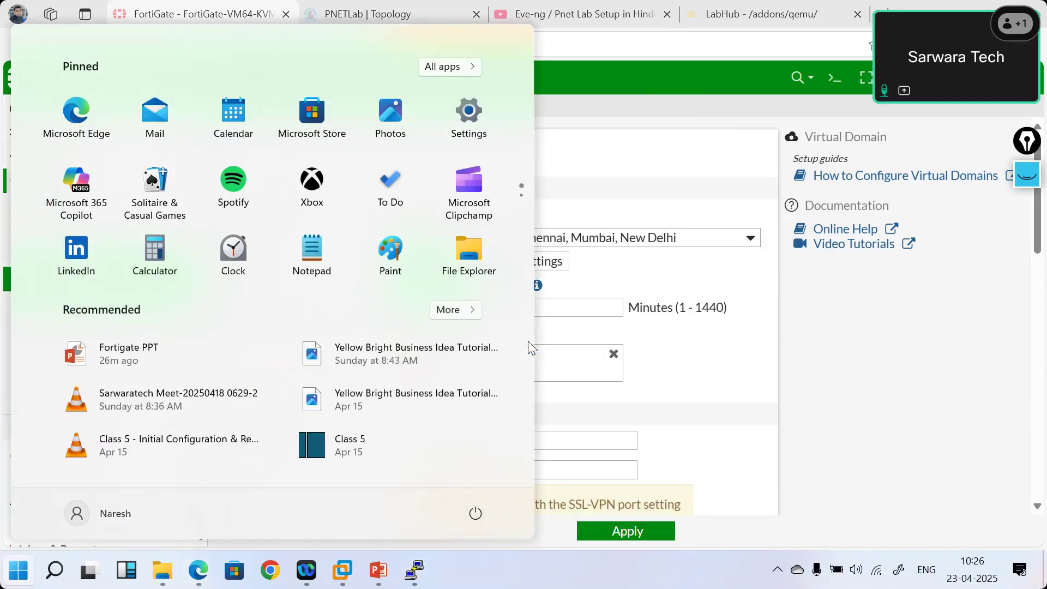
{"action": "type", "text": "p"}
{"action": "key", "text": "BackSpace"}
{"action": "type", "text": "putty"}
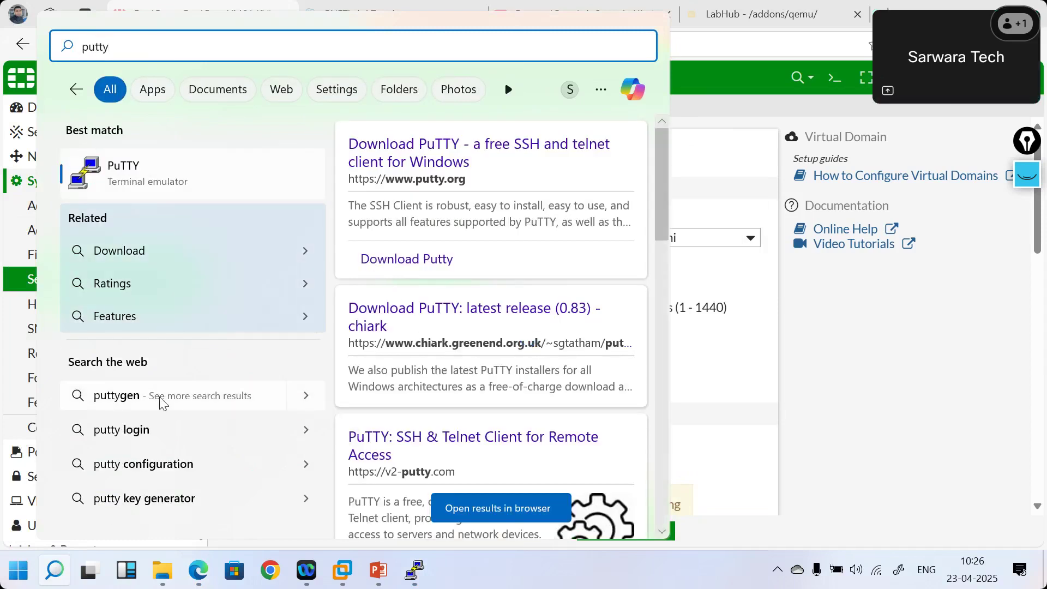
{"action": "key", "text": "BackSpace"}
{"action": "key", "text": "BackSpace"}
{"action": "key", "text": "BackSpace"}
{"action": "key", "text": "BackSpace"}
{"action": "key", "text": "BackSpace"}
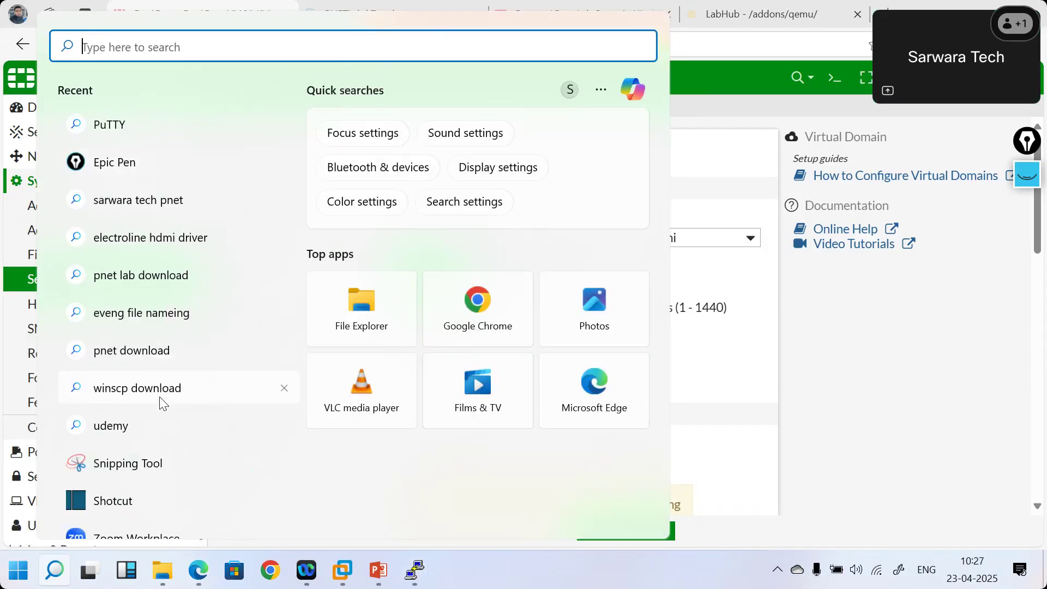
{"action": "type", "text": "p"}
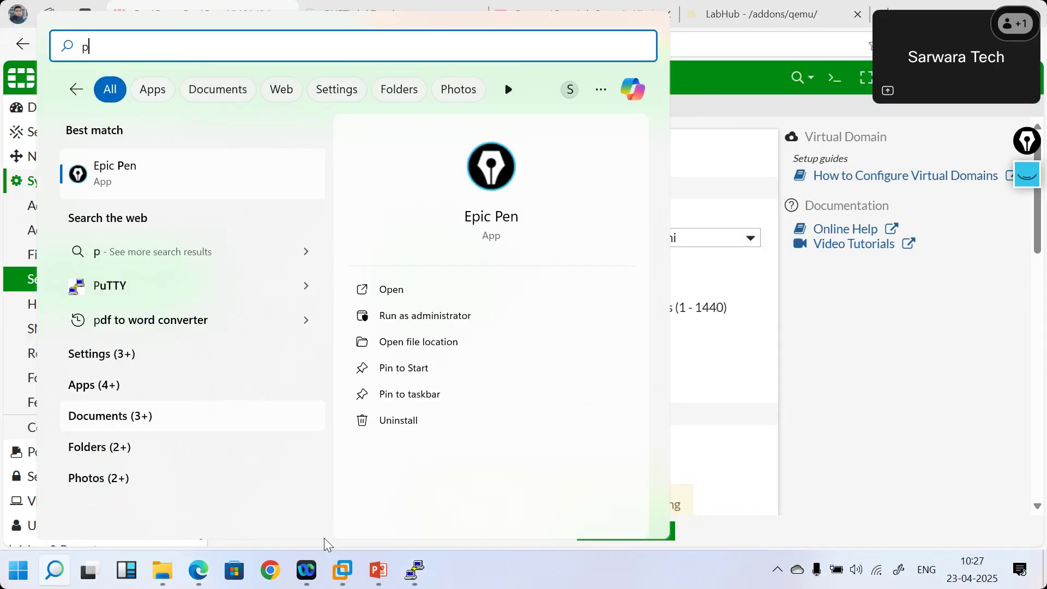
{"action": "left_click", "coordinate": [324, 541]}
{"action": "left_click", "coordinate": [415, 570]}
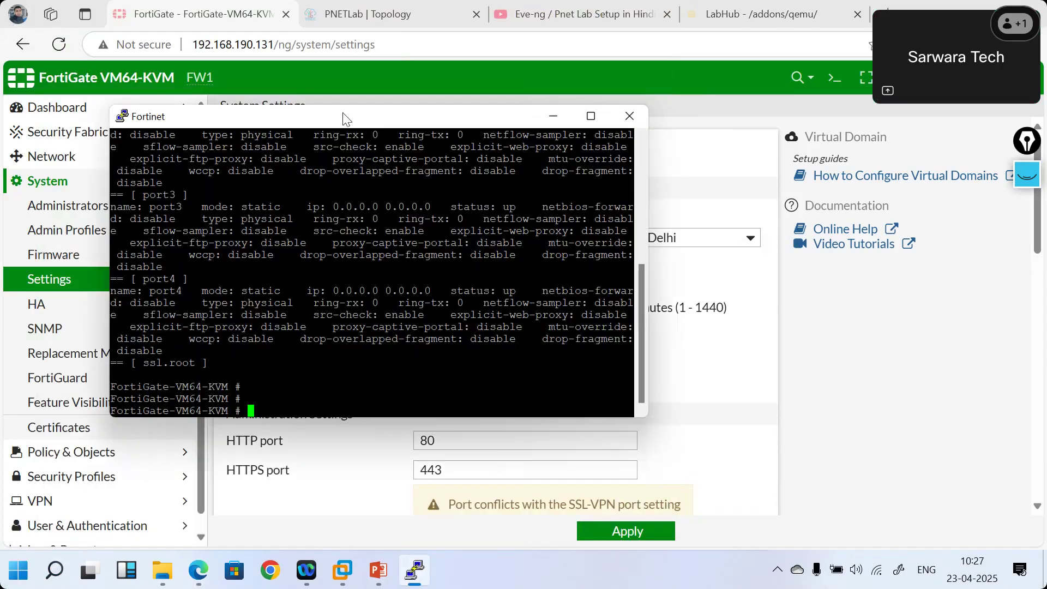
- Start a new PuTTY session and refresh the prompt on the firewall console
{"action": "right_click", "coordinate": [310, 125]}
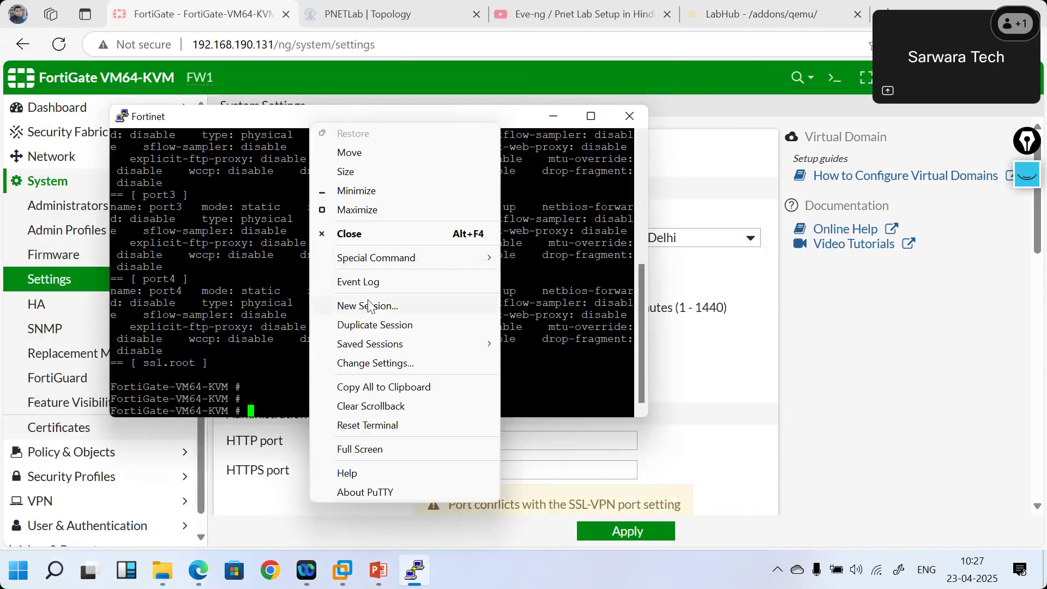
{"action": "left_click", "coordinate": [369, 305]}
{"action": "left_click", "coordinate": [225, 331]}
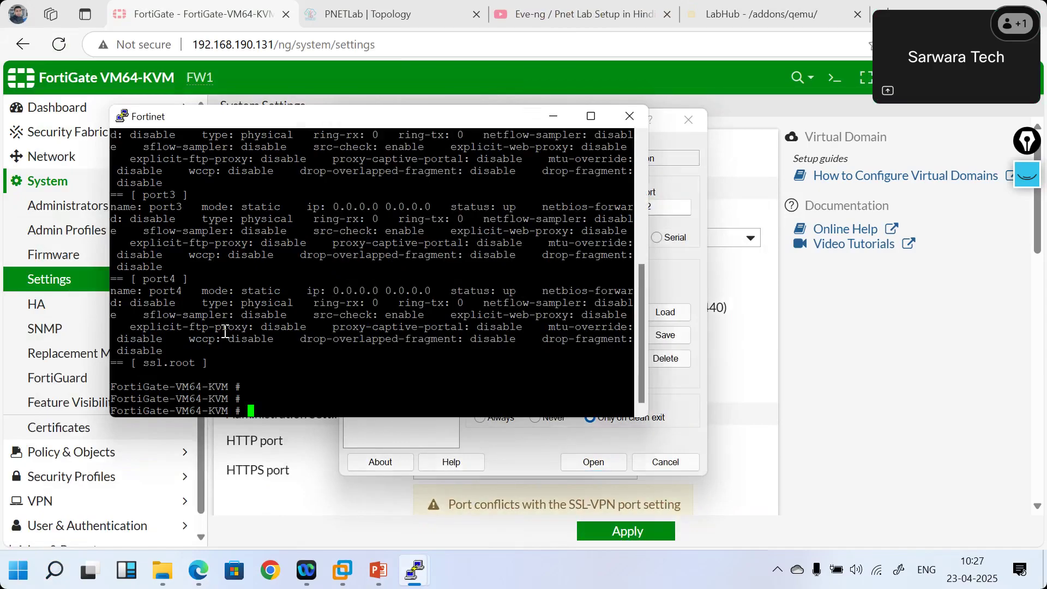
{"action": "key", "text": "Return"}
{"action": "key", "text": "Return"}
{"action": "key", "text": "Return"}
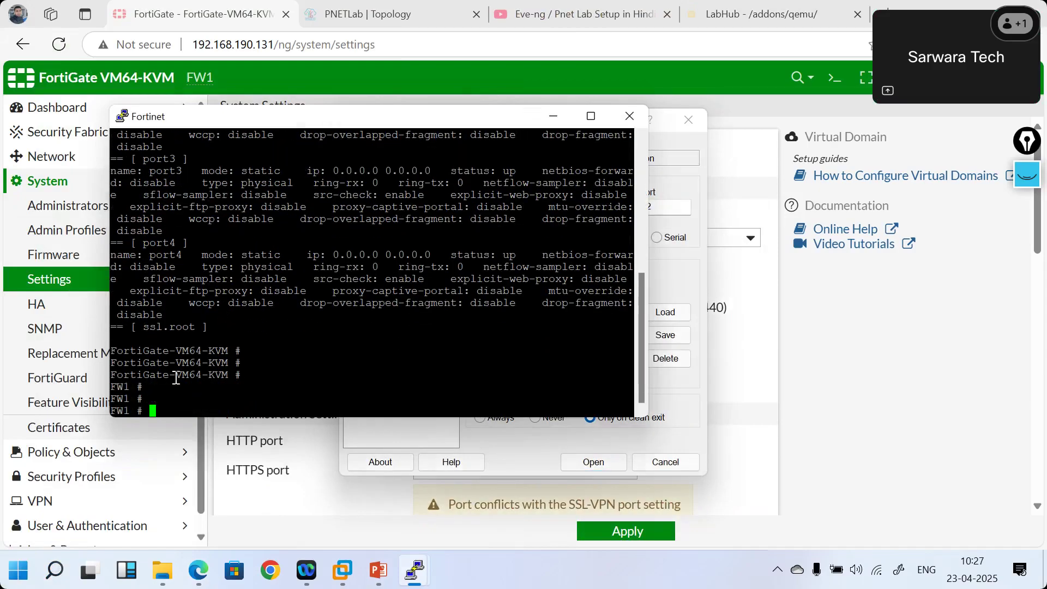
{"action": "left_click", "coordinate": [553, 116]}
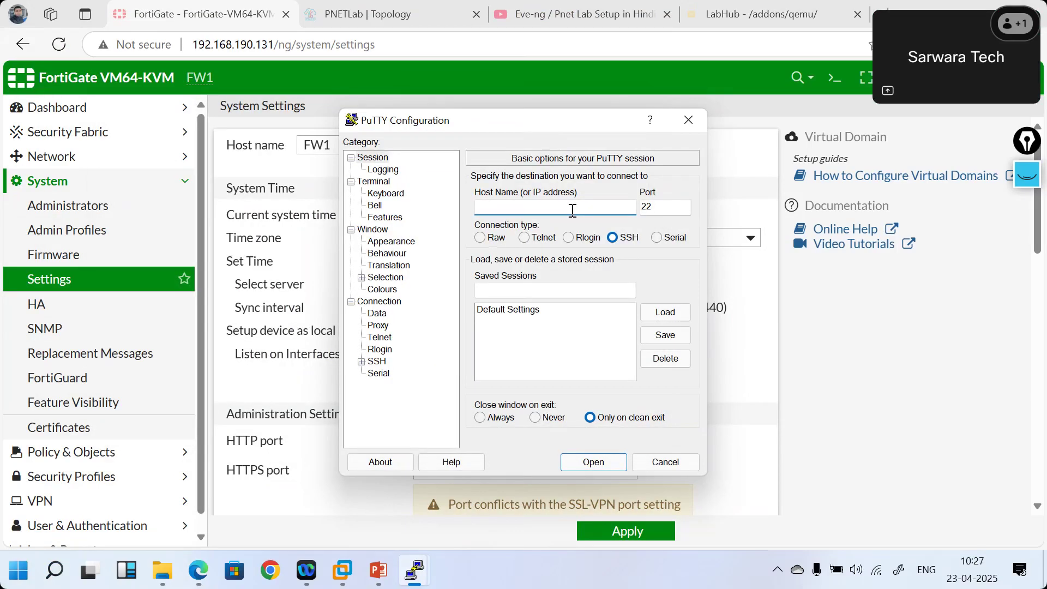
- Open an SSH connection to 192.168.190.131 on port 22, then close the blank session
{"action": "mouse_move", "coordinate": [431, 574]}
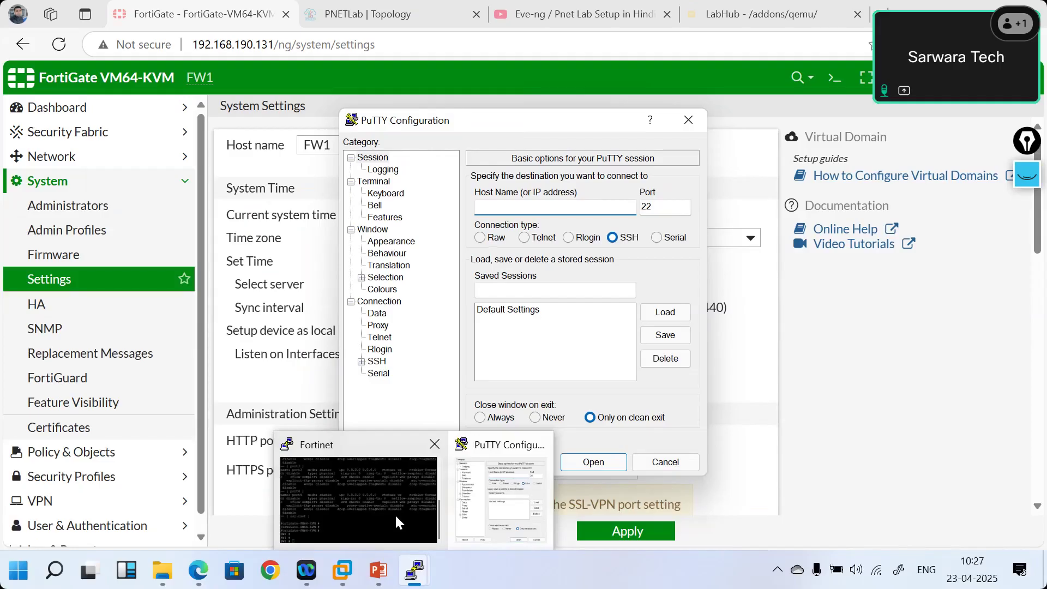
{"action": "type", "text": "192.168.190.131"}
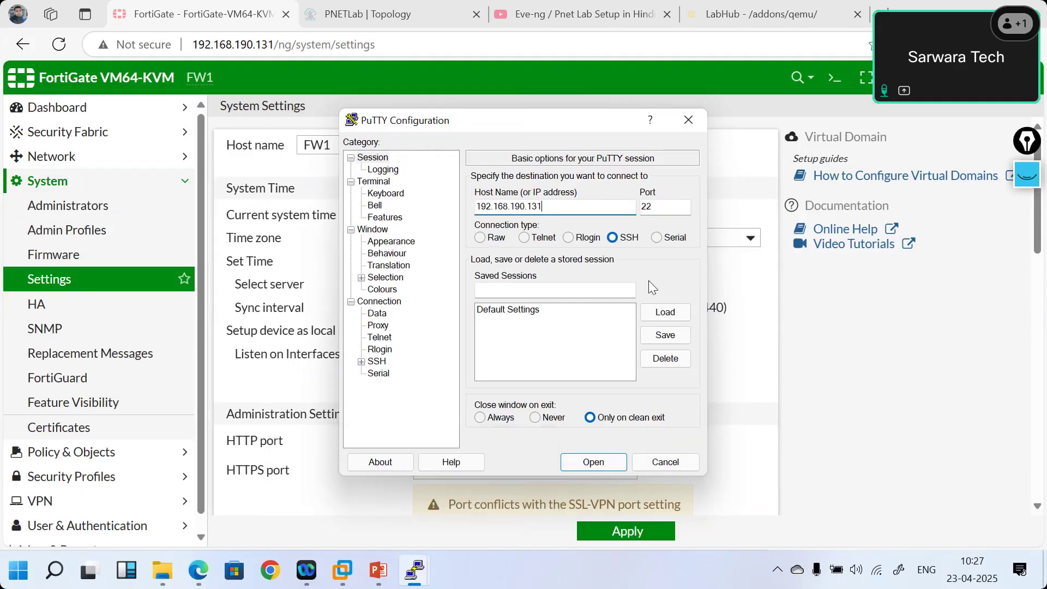
{"action": "left_click", "coordinate": [592, 462]}
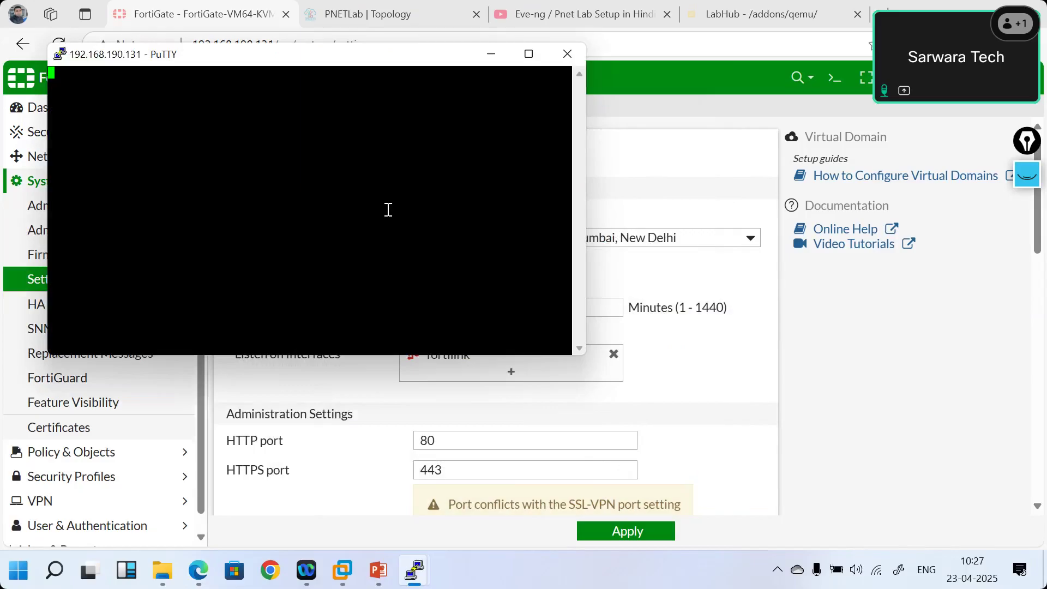
{"action": "left_click", "coordinate": [566, 54]}
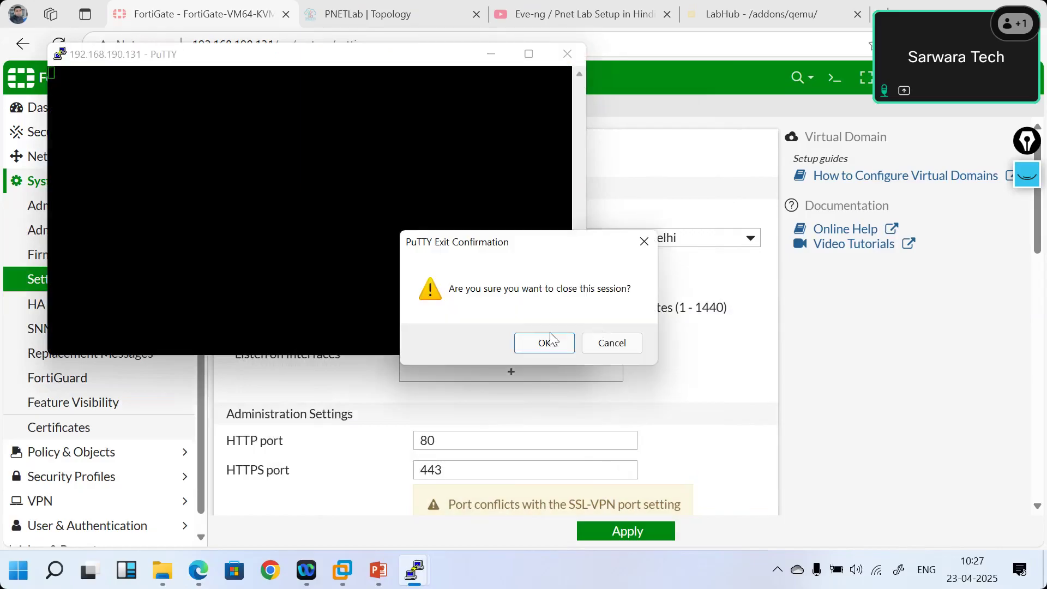
{"action": "left_click", "coordinate": [536, 344]}
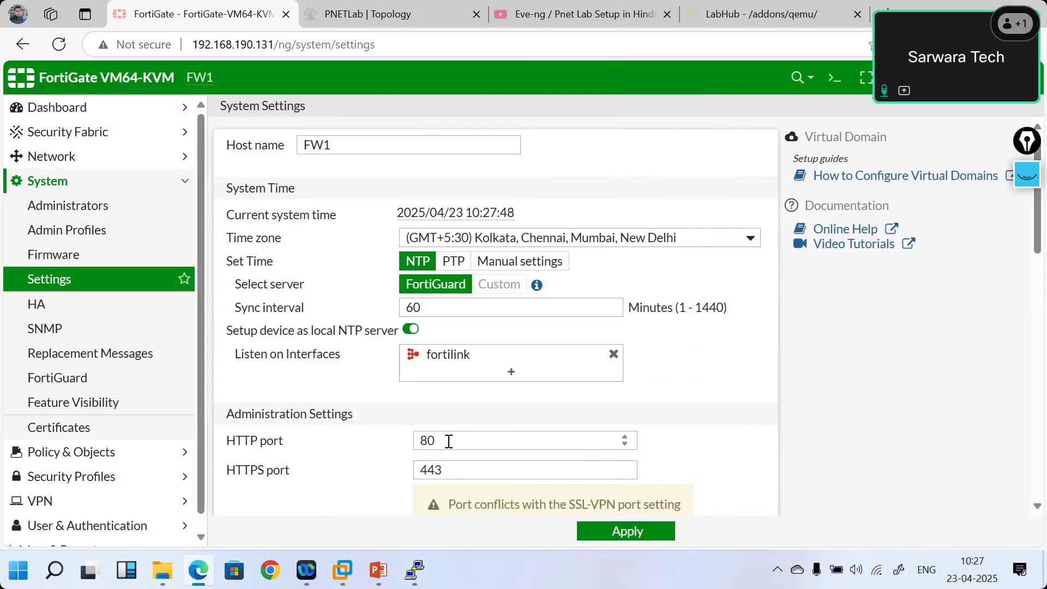
- Change the HTTPS administration port to 4433 and apply the System Settings
{"action": "left_click", "coordinate": [452, 471]}
{"action": "type", "text": "3"}
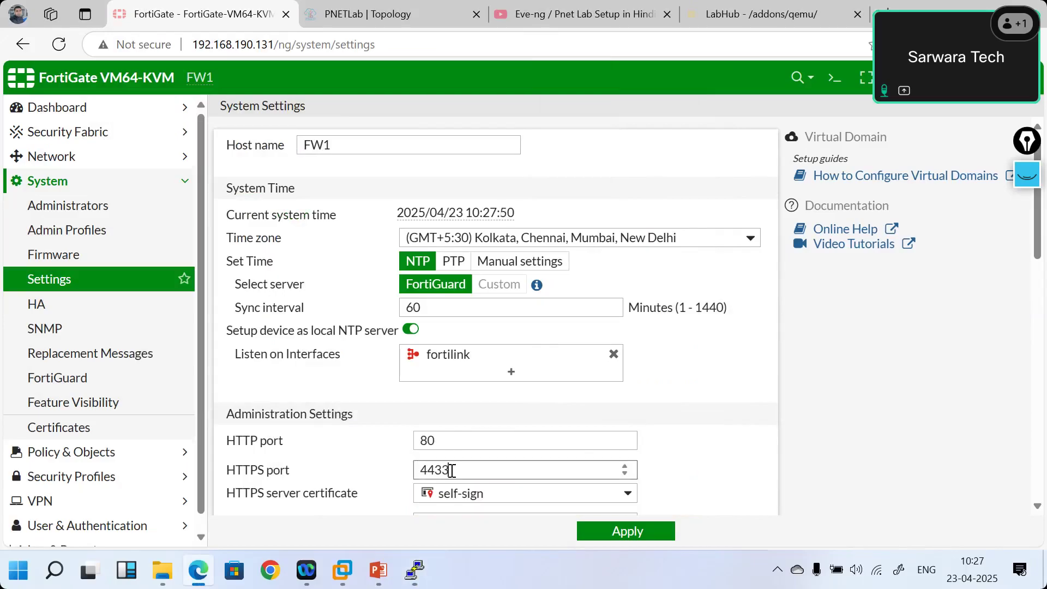
{"action": "scroll", "coordinate": [734, 435], "scroll_direction": "down", "scroll_amount": 3}
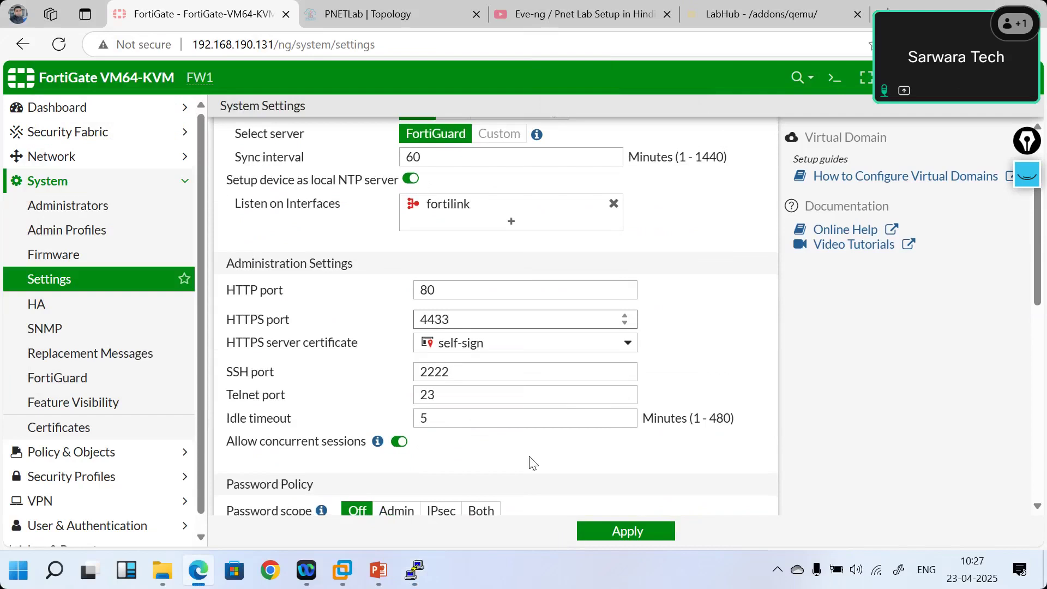
{"action": "left_click", "coordinate": [632, 536]}
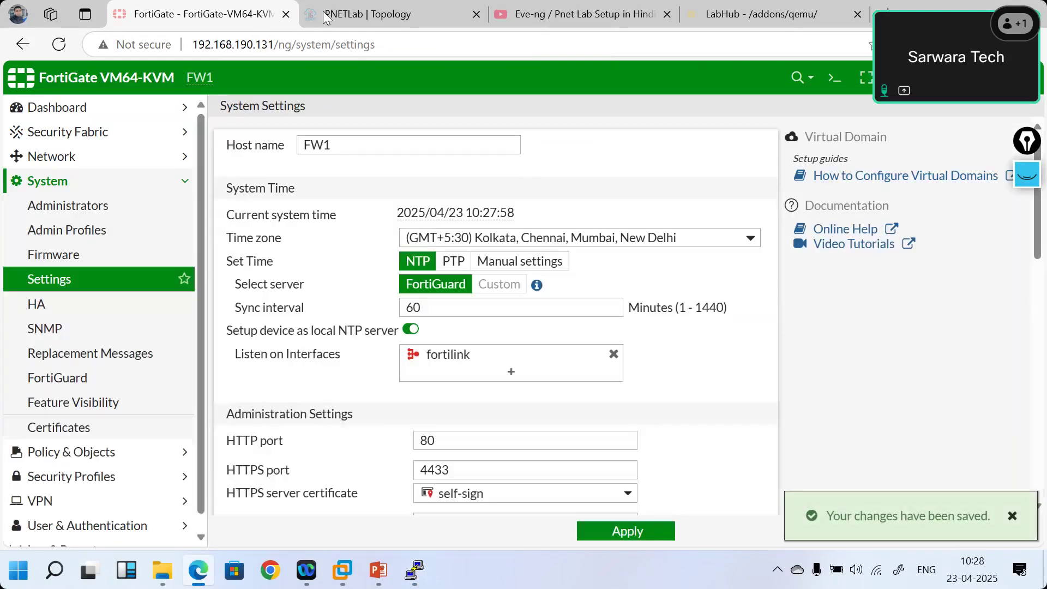
- In the LabHub tab, load the firewall at 192.168.190.131:4433
{"action": "double_click", "coordinate": [250, 44]}
{"action": "key", "text": "ctrl+c"}
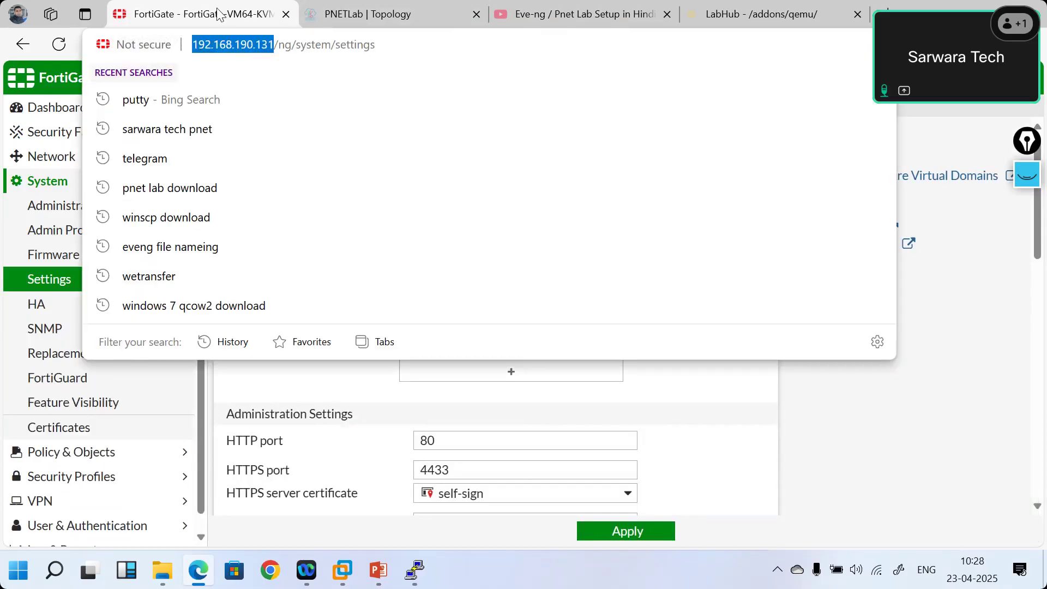
{"action": "left_click", "coordinate": [218, 14]}
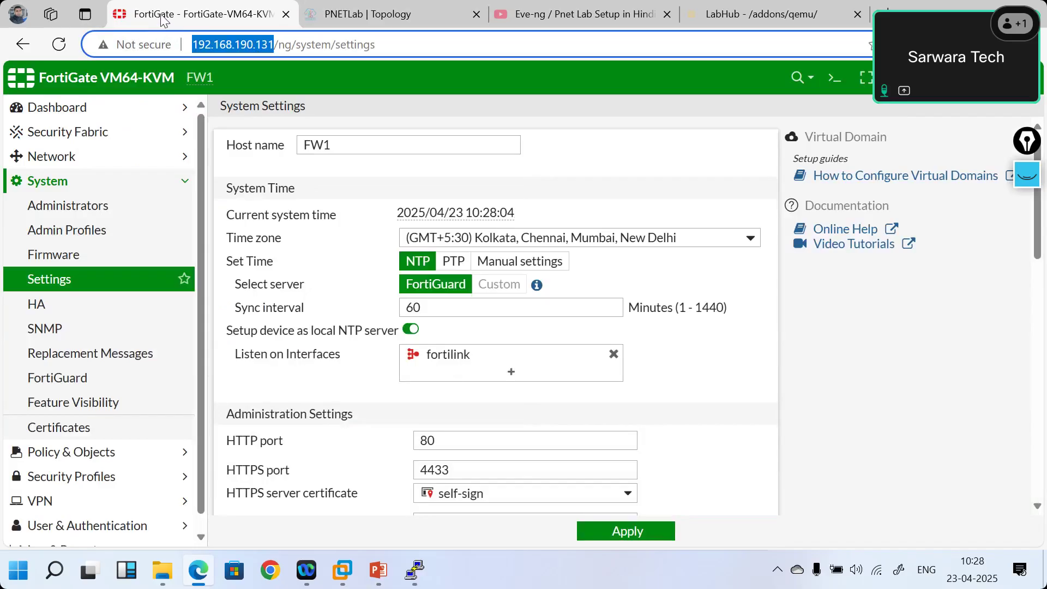
{"action": "left_click", "coordinate": [752, 10]}
{"action": "left_click", "coordinate": [314, 46]}
{"action": "key", "text": "ctrl+v"}
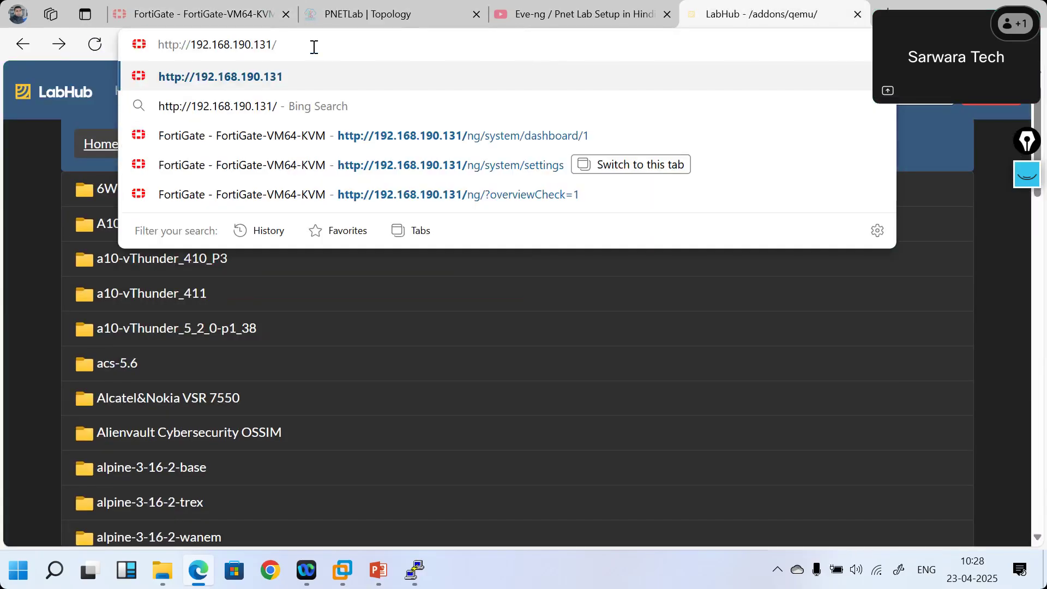
{"action": "key", "text": "BackSpace"}
{"action": "type", "text": ":44"}
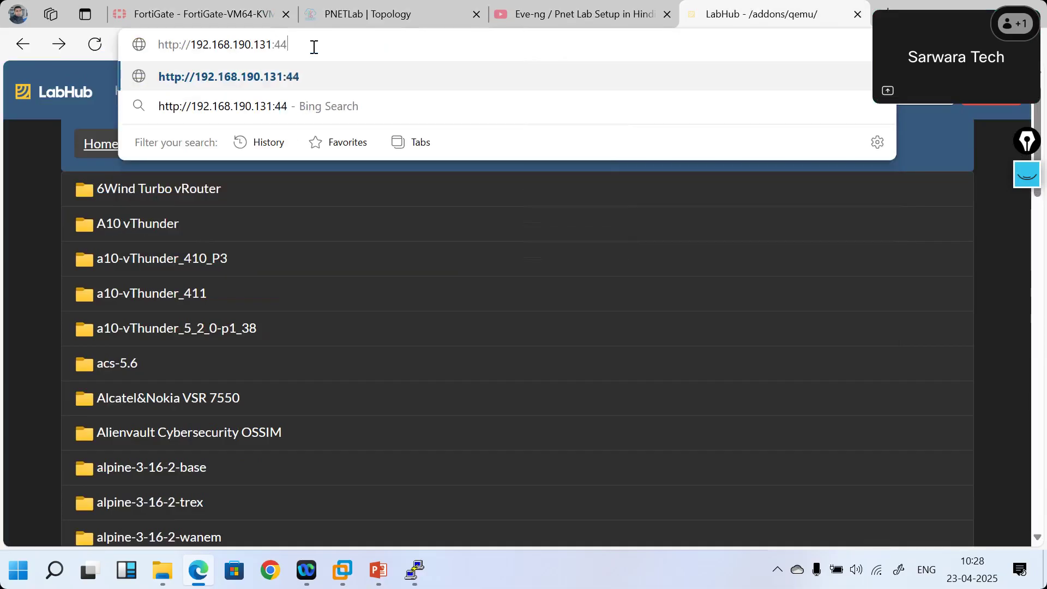
{"action": "type", "text": "33"}
{"action": "key", "text": "Return"}
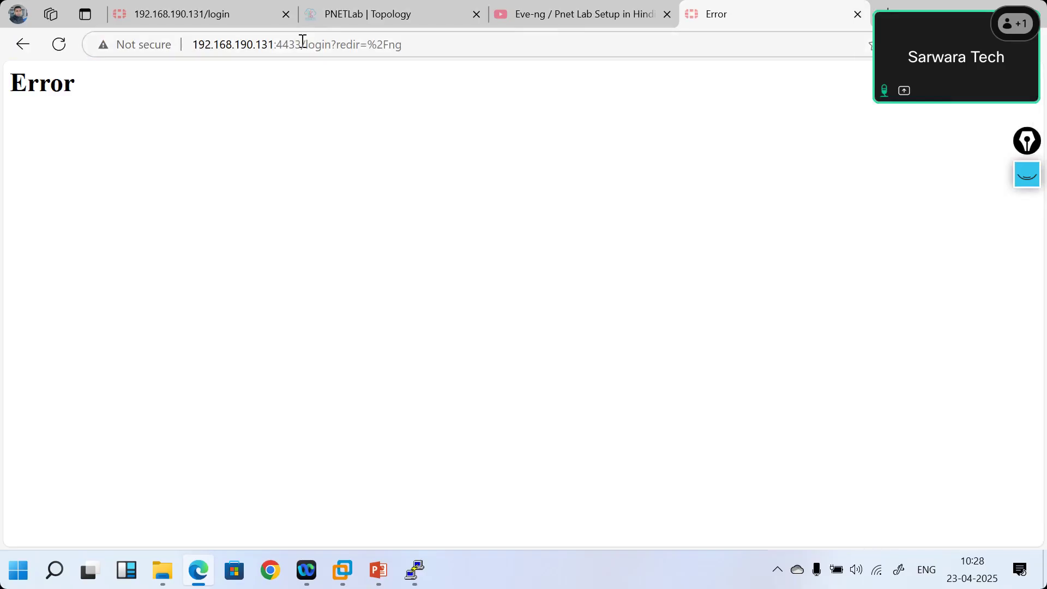
{"action": "left_click_drag", "start_coordinate": [301, 44], "coordinate": [540, 50]}
{"action": "key", "text": "BackSpace"}
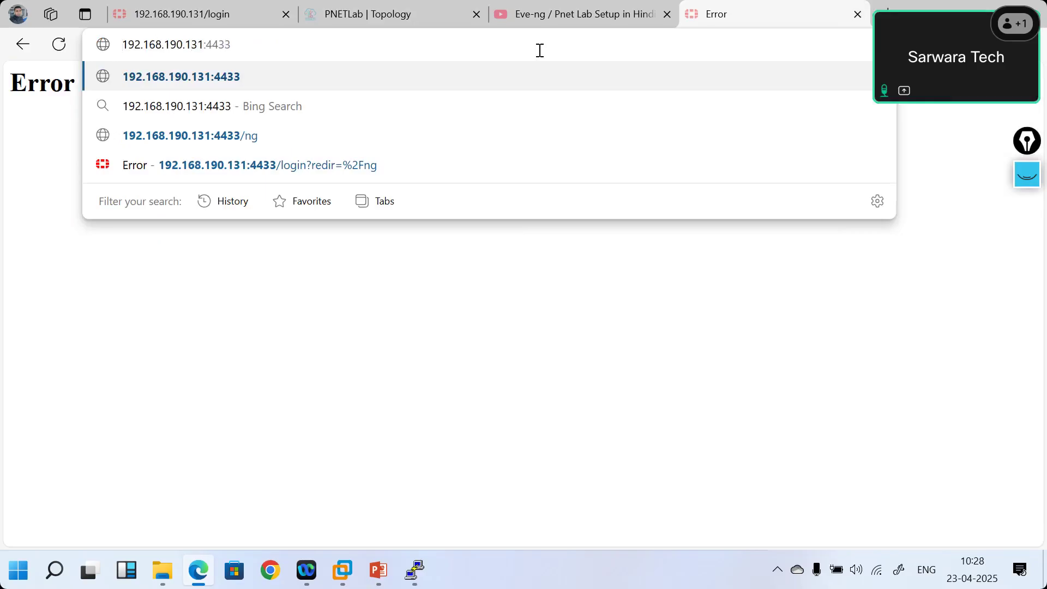
{"action": "key", "text": "Home"}
{"action": "type", "text": "https://"}
{"action": "key", "text": "Return"}
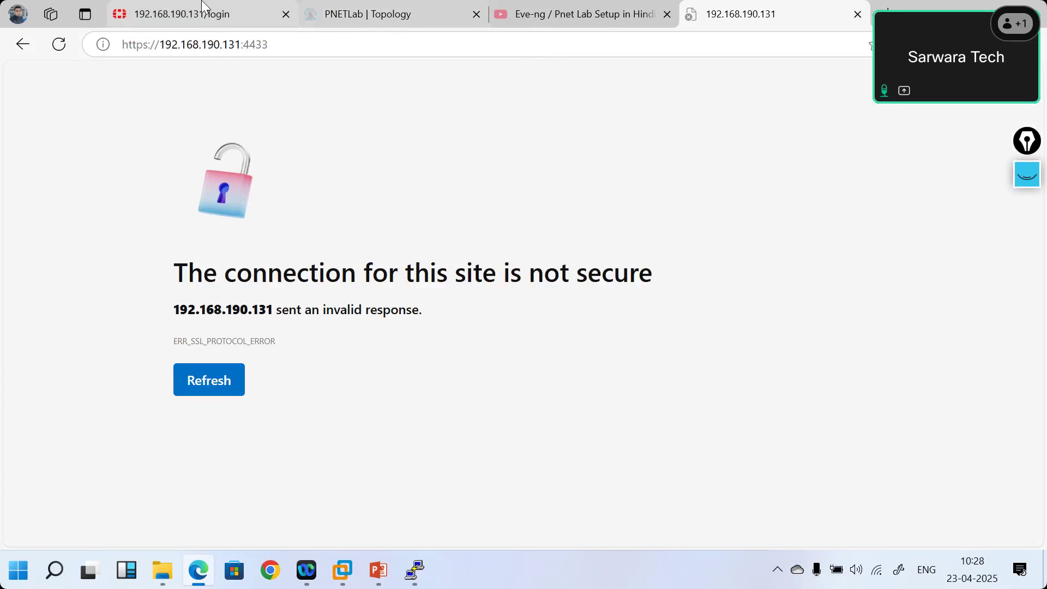
{"action": "left_click", "coordinate": [185, 14]}
- Log in to FortiGate with the admin account and decline saving the password
{"action": "left_click", "coordinate": [447, 292]}
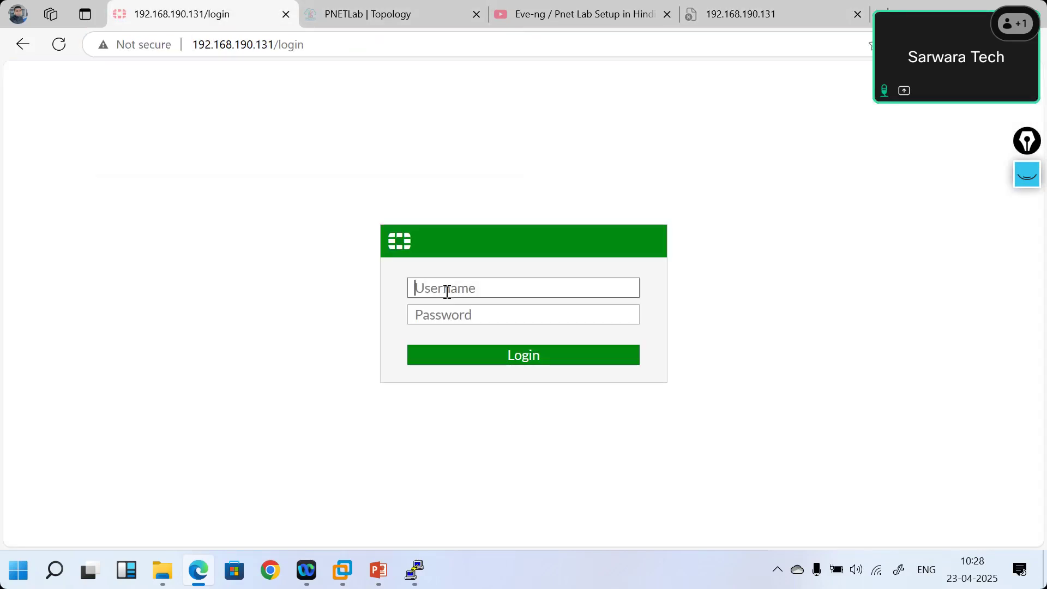
{"action": "type", "text": "admin"}
{"action": "key", "text": "Tab"}
{"action": "type", "text": "admin"}
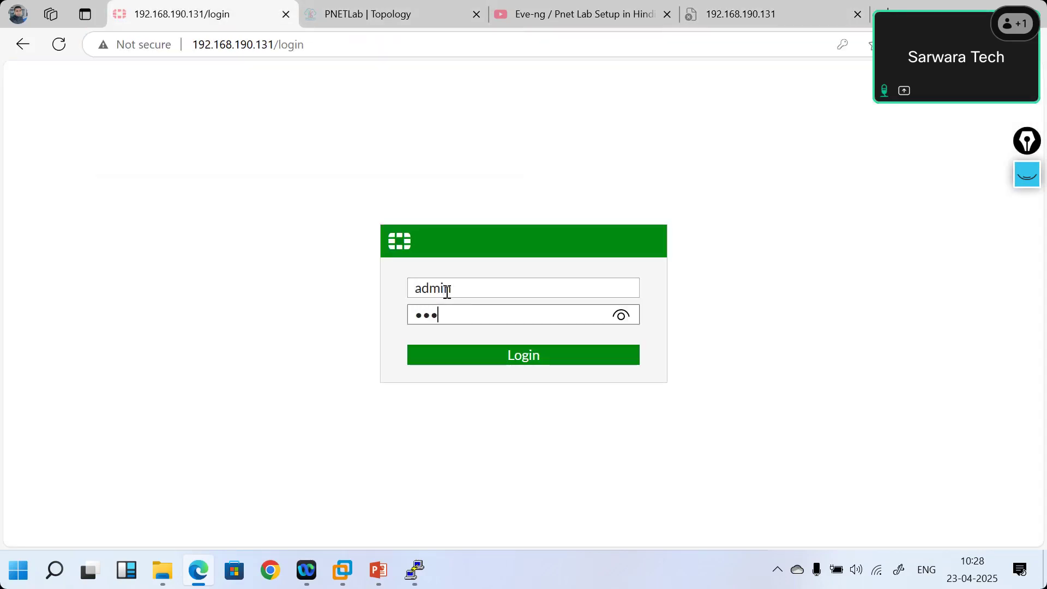
{"action": "key", "text": "Return"}
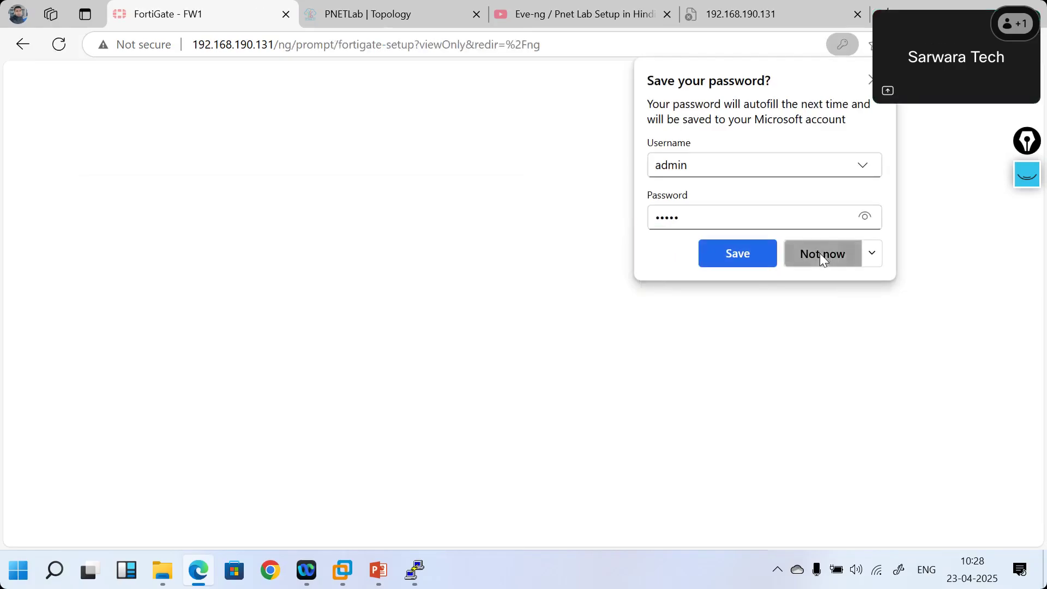
{"action": "left_click", "coordinate": [820, 253]}
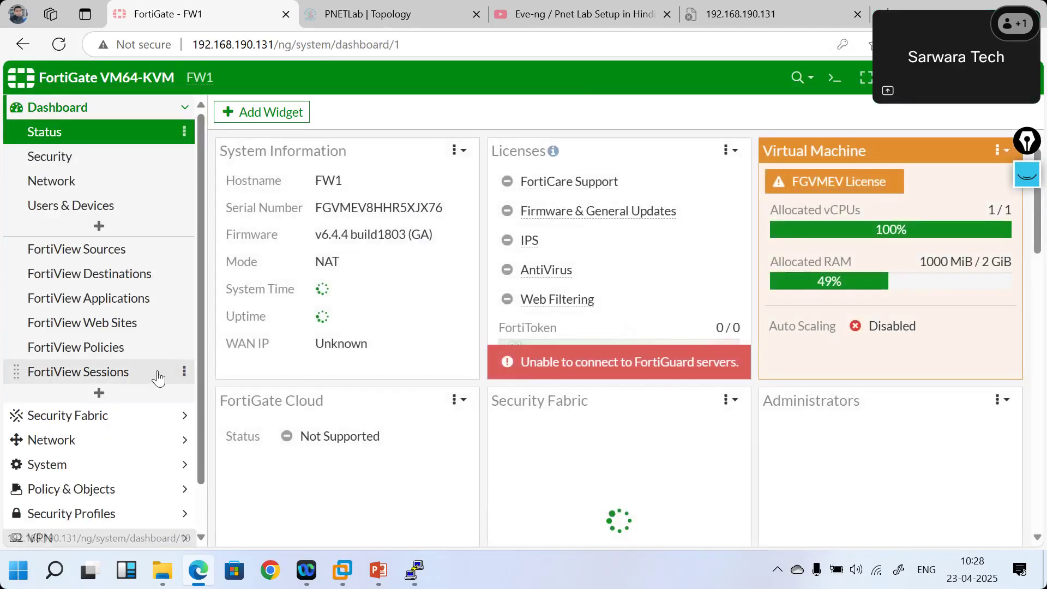
- Open System > Settings and delete the last digit of the SSH port value
{"action": "left_click", "coordinate": [98, 473]}
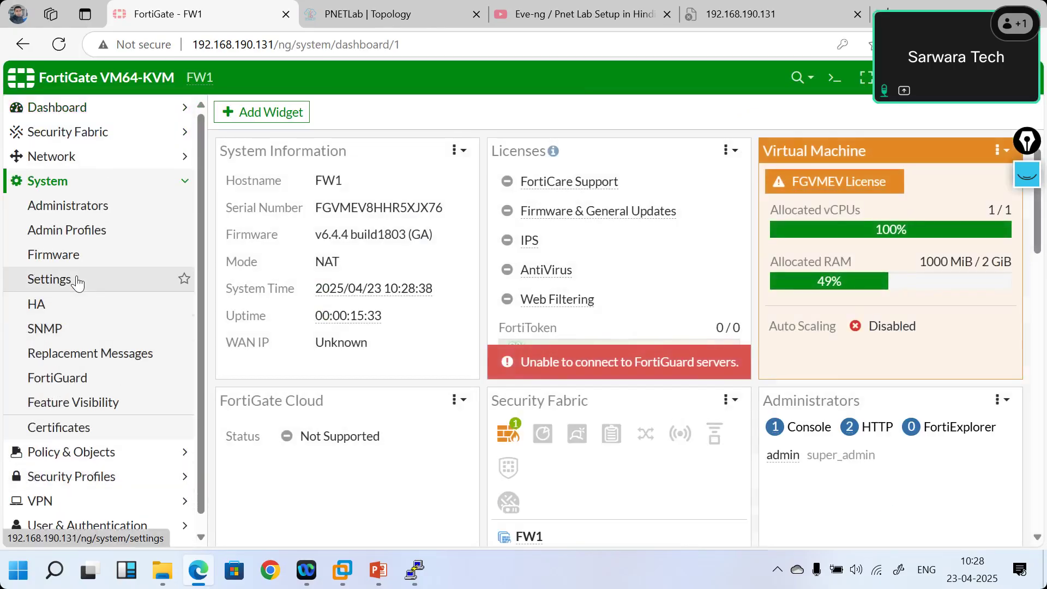
{"action": "left_click", "coordinate": [77, 281]}
{"action": "scroll", "coordinate": [598, 387], "scroll_direction": "down", "scroll_amount": 3}
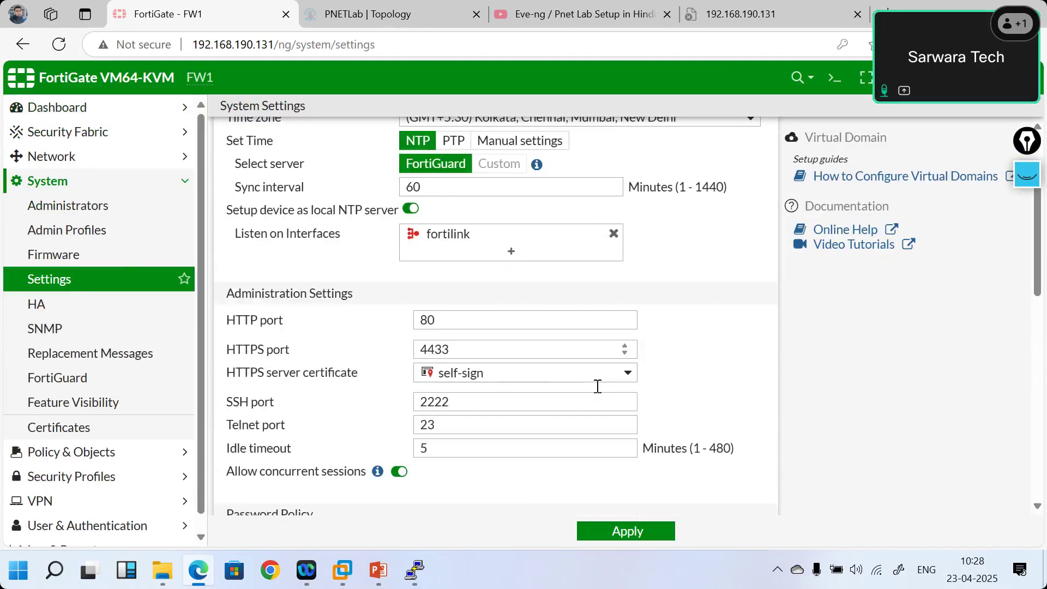
{"action": "scroll", "coordinate": [598, 387], "scroll_direction": "down", "scroll_amount": 1}
{"action": "left_click", "coordinate": [487, 367]}
{"action": "key", "text": "BackSpace"}
{"action": "scroll", "coordinate": [486, 367], "scroll_direction": "down", "scroll_amount": 1}
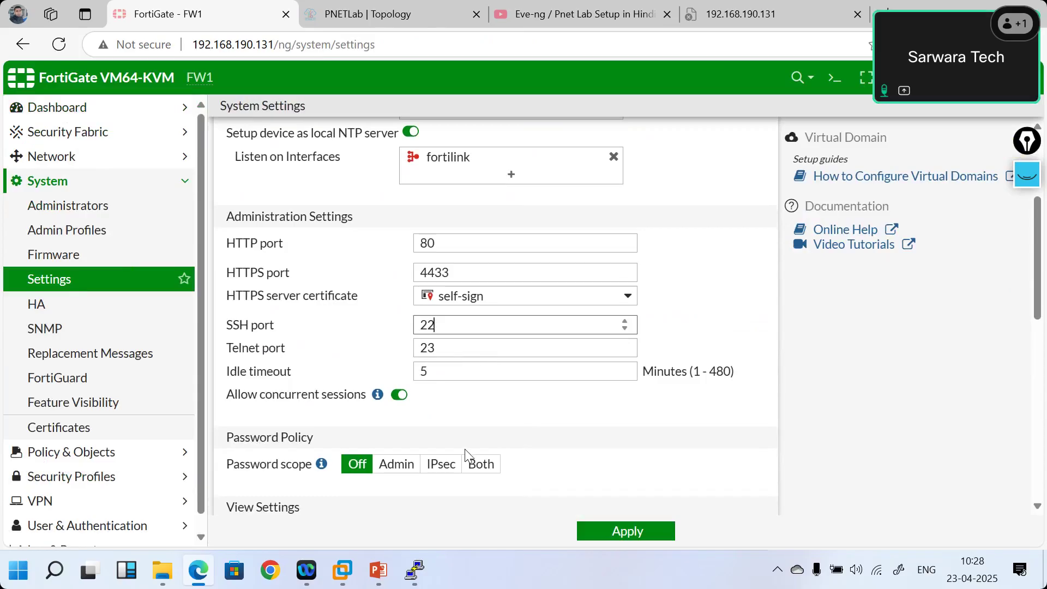
{"action": "scroll", "coordinate": [465, 450], "scroll_direction": "down", "scroll_amount": 3}
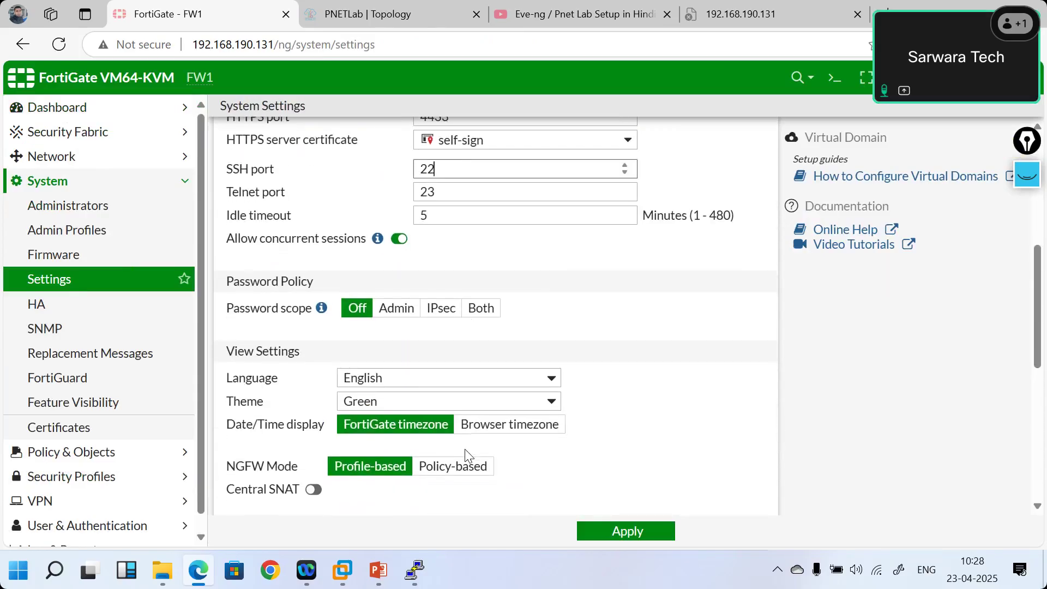
{"action": "scroll", "coordinate": [464, 449], "scroll_direction": "down", "scroll_amount": 1}
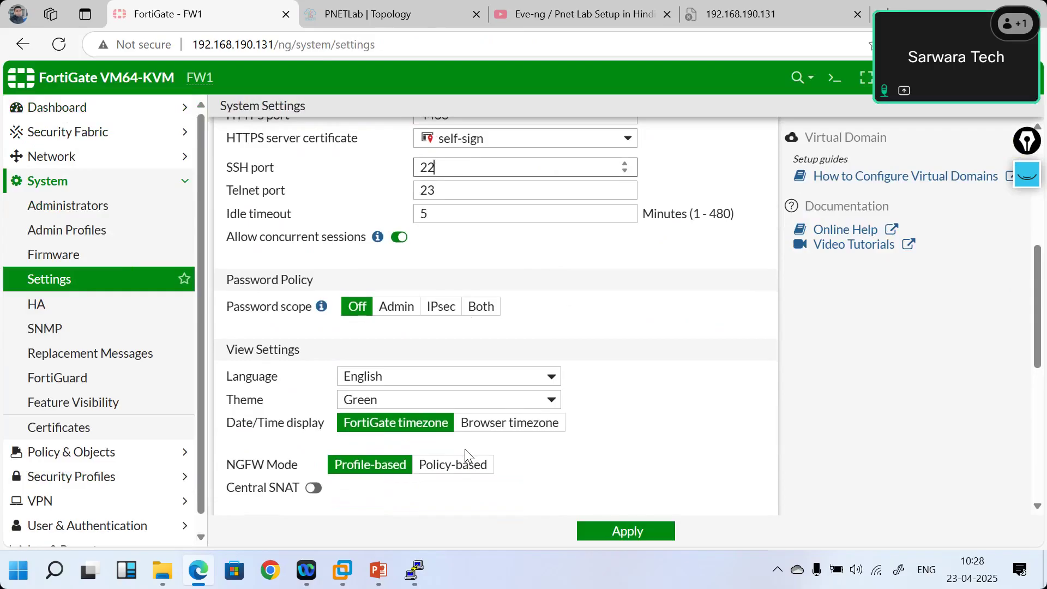
{"action": "scroll", "coordinate": [465, 453], "scroll_direction": "down", "scroll_amount": 2}
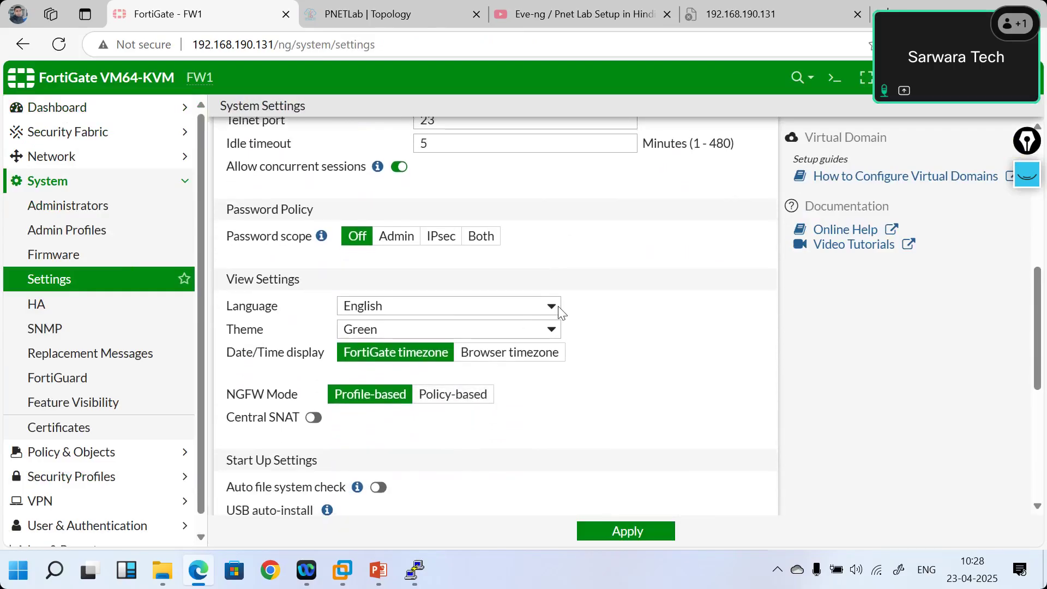
- Keep English as the language, set the GUI theme to Neutrino, and apply
{"action": "left_click", "coordinate": [560, 310]}
{"action": "left_click", "coordinate": [560, 310]}
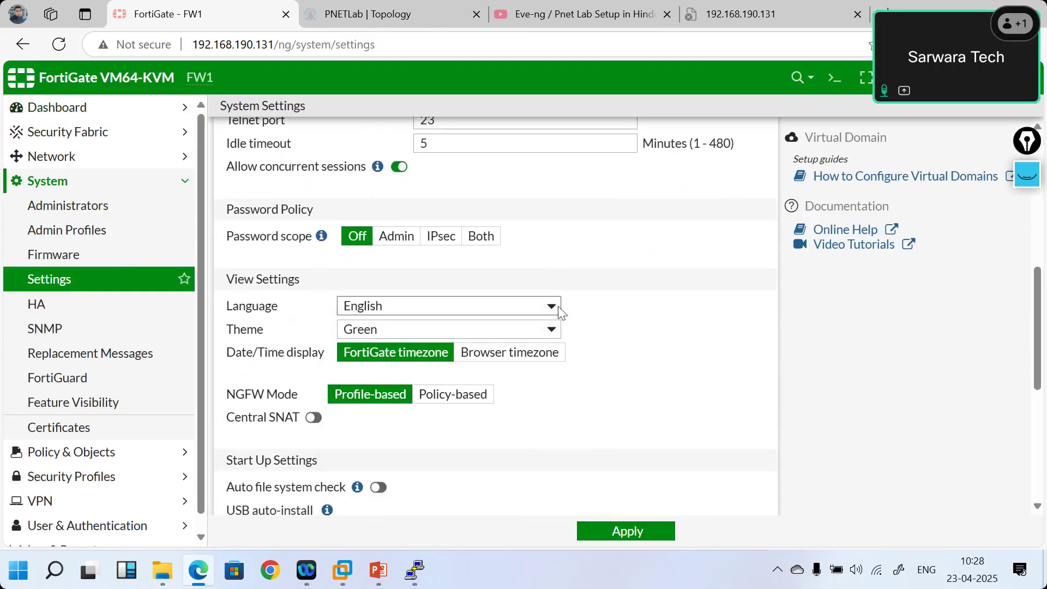
{"action": "left_click", "coordinate": [552, 328]}
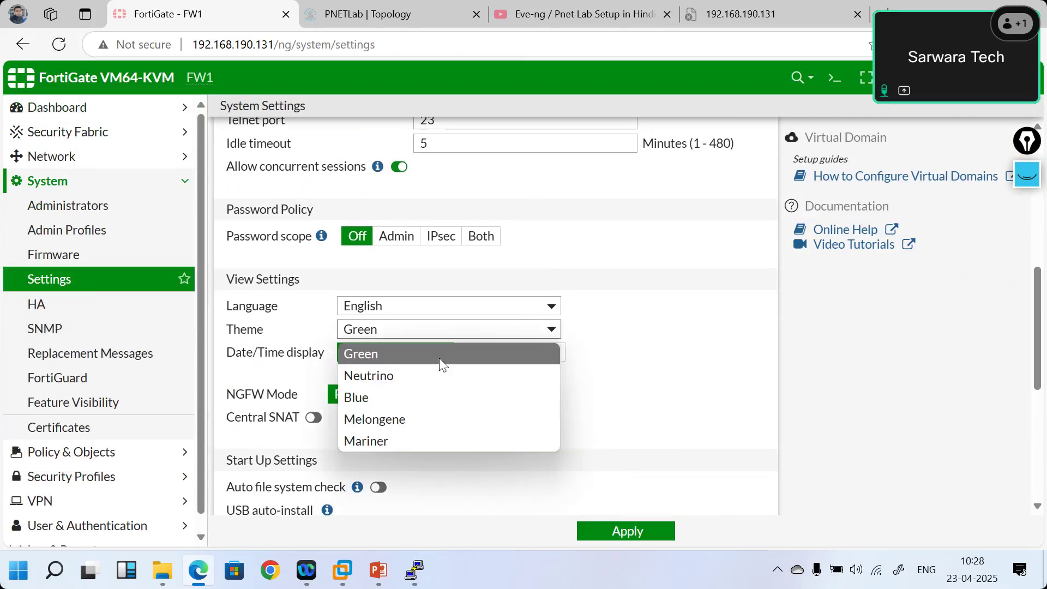
{"action": "left_click", "coordinate": [410, 375]}
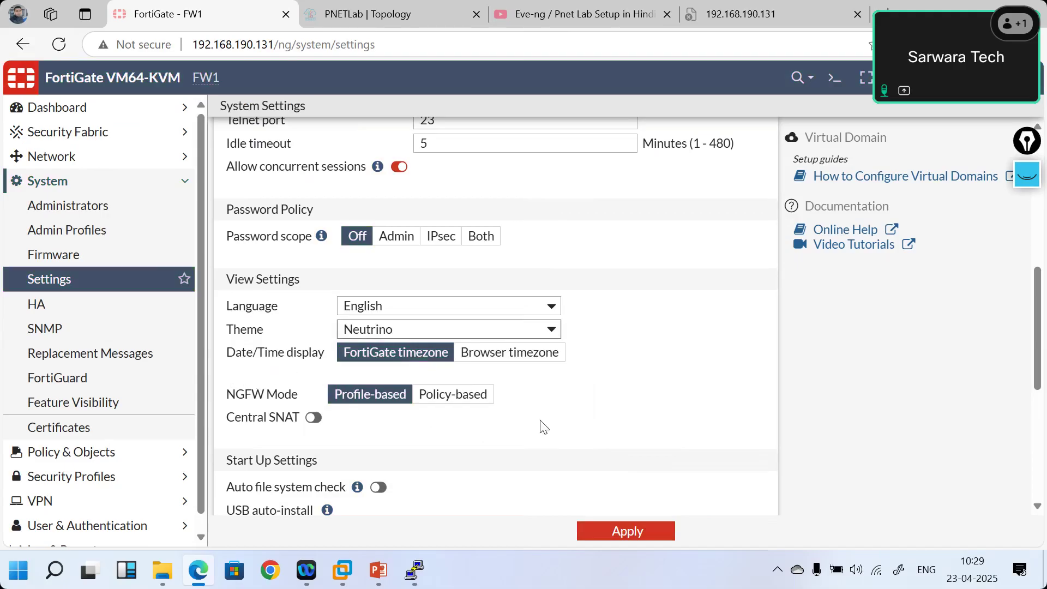
{"action": "scroll", "coordinate": [507, 446], "scroll_direction": "down", "scroll_amount": 1}
{"action": "scroll", "coordinate": [507, 448], "scroll_direction": "down", "scroll_amount": 2}
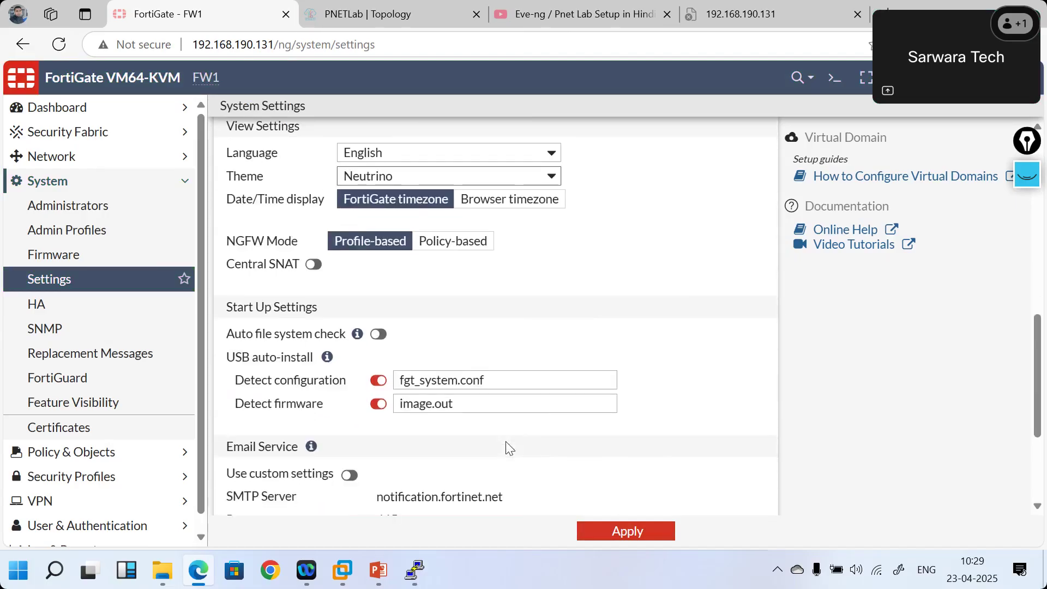
{"action": "scroll", "coordinate": [508, 448], "scroll_direction": "down", "scroll_amount": 4}
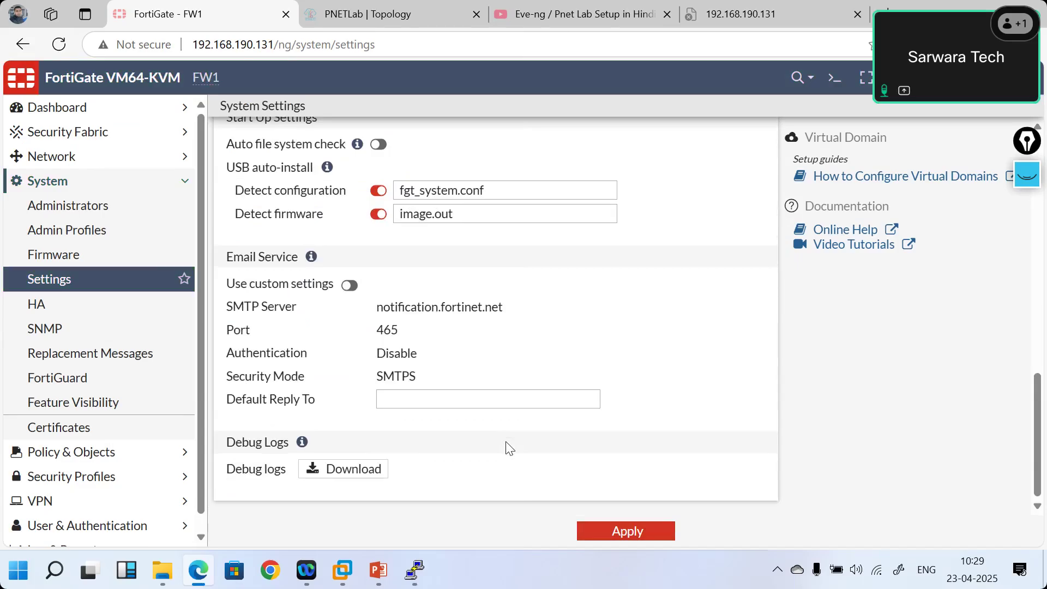
{"action": "scroll", "coordinate": [507, 448], "scroll_direction": "up", "scroll_amount": 15}
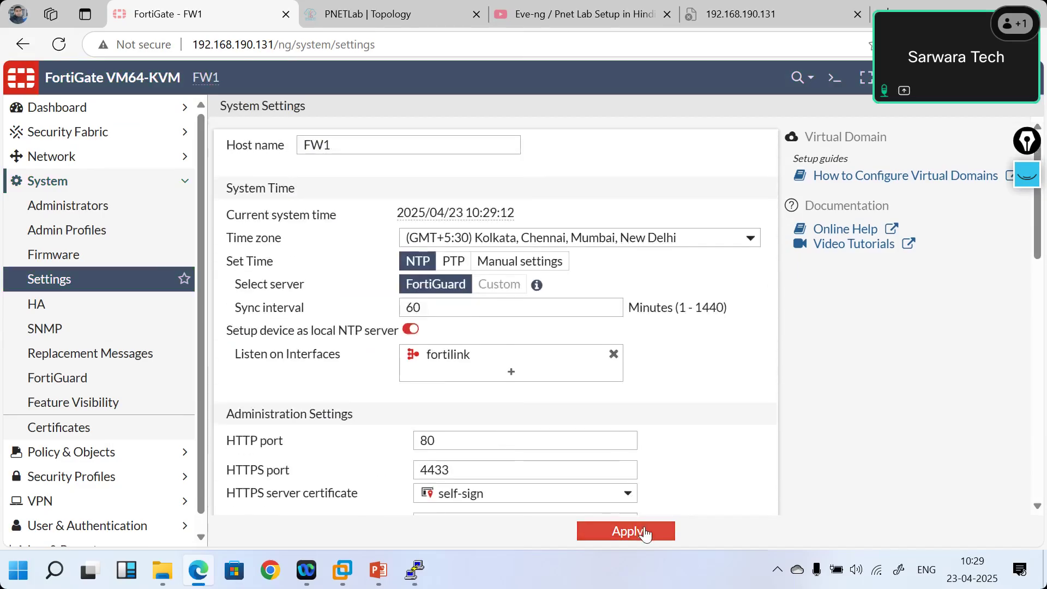
{"action": "left_click", "coordinate": [645, 532]}
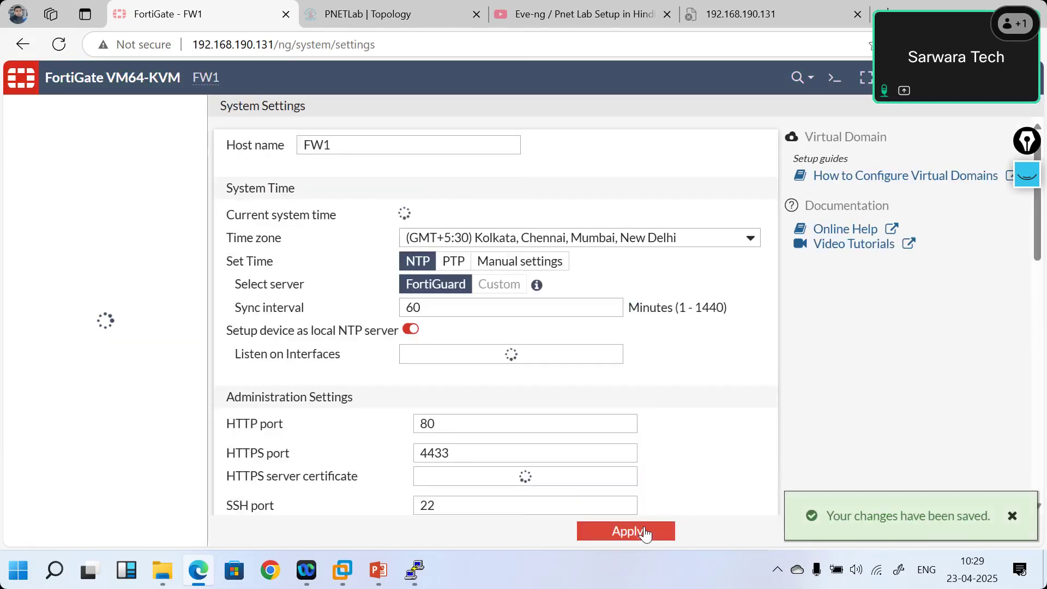
- Show slide 21, Administrative Access—Protocols, in PowerPoint, then return to FortiGate's settings
{"action": "left_click", "coordinate": [378, 570]}
{"action": "left_click", "coordinate": [83, 416]}
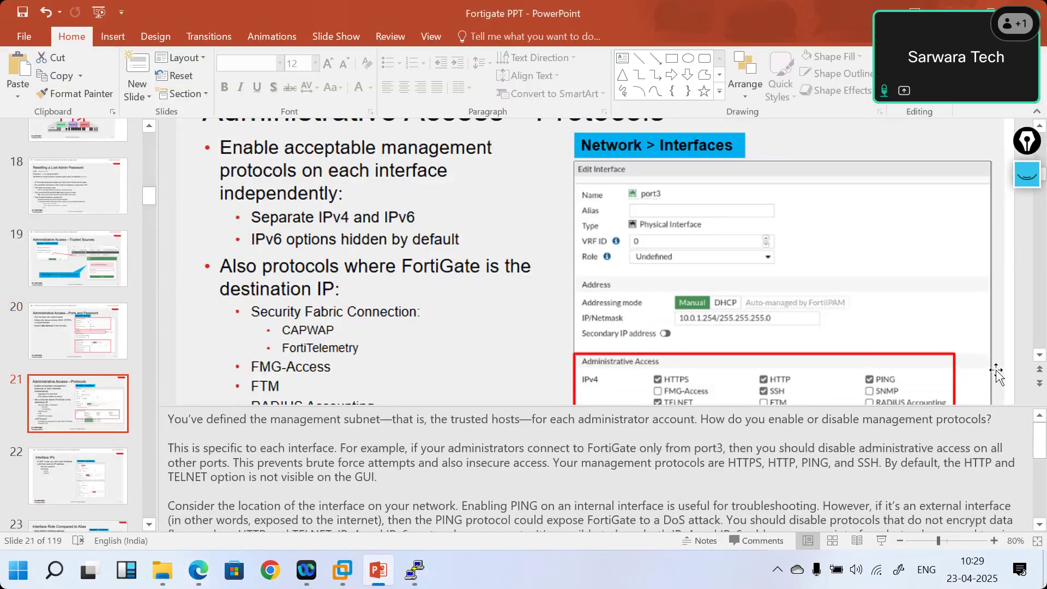
{"action": "scroll", "coordinate": [597, 339], "scroll_direction": "up", "scroll_amount": 2}
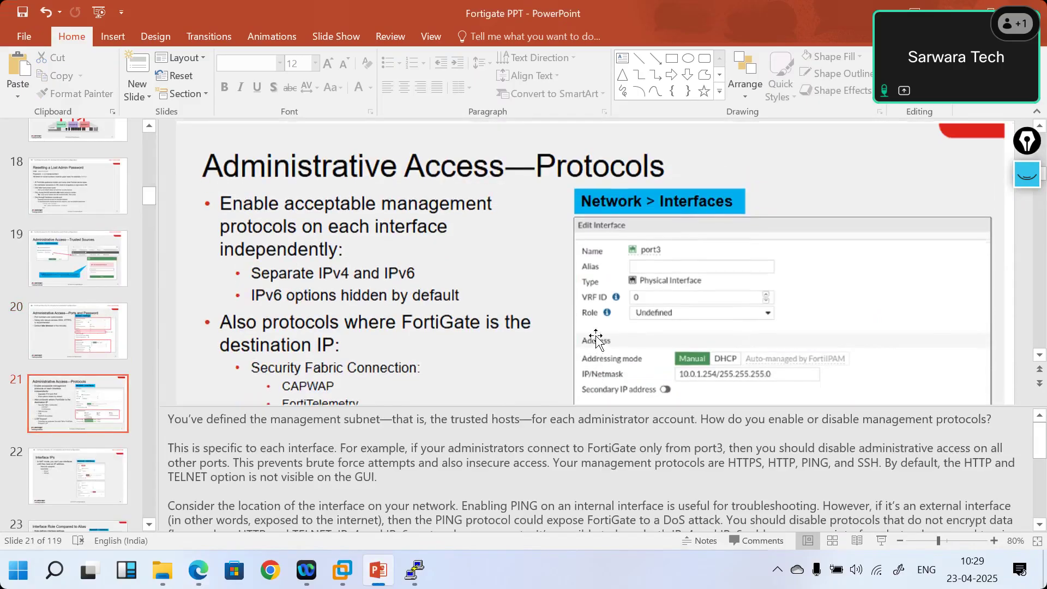
{"action": "left_click", "coordinate": [203, 578]}
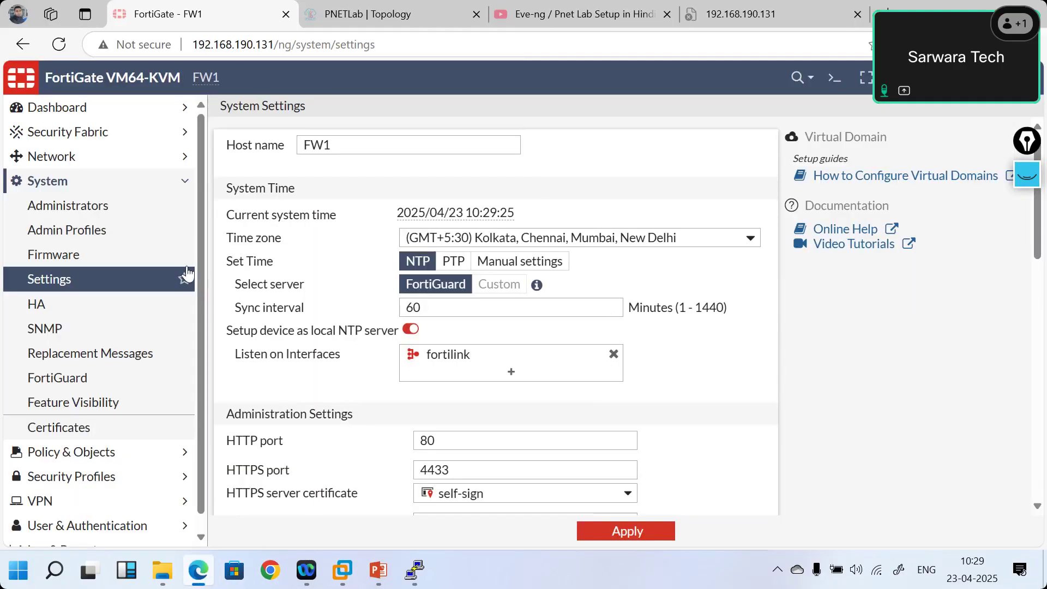
- Open port1 from Network > Interfaces, scroll to its Administrative Access section, then switch to the slides
{"action": "left_click", "coordinate": [86, 163]}
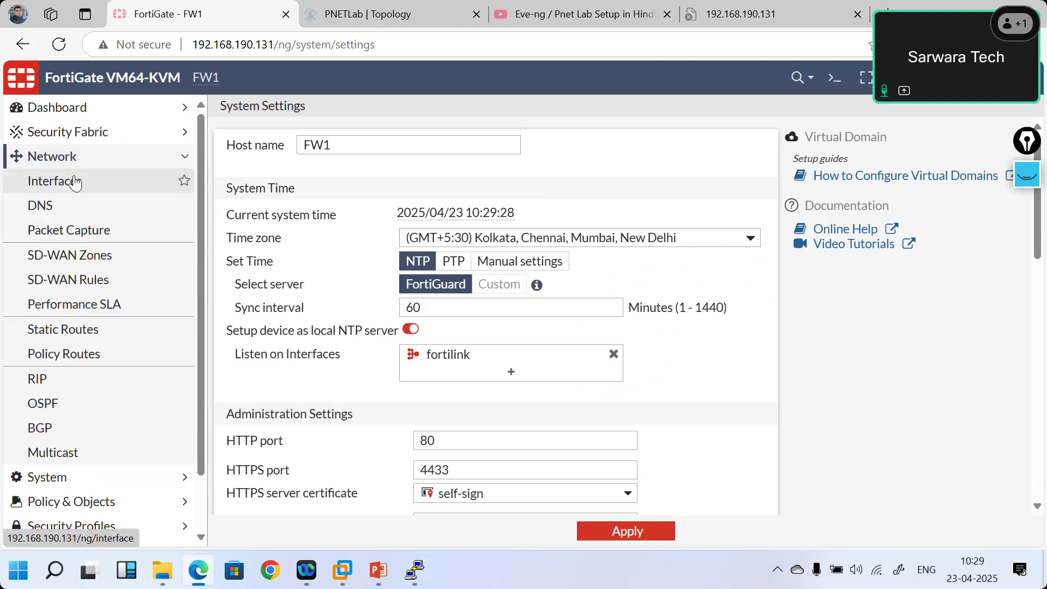
{"action": "left_click", "coordinate": [79, 180]}
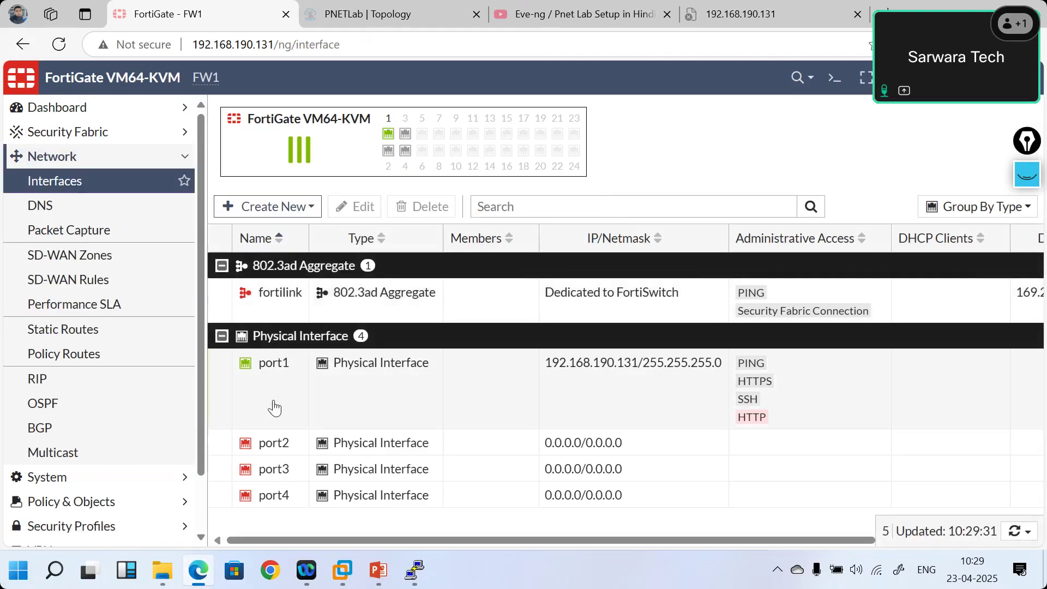
{"action": "double_click", "coordinate": [274, 408]}
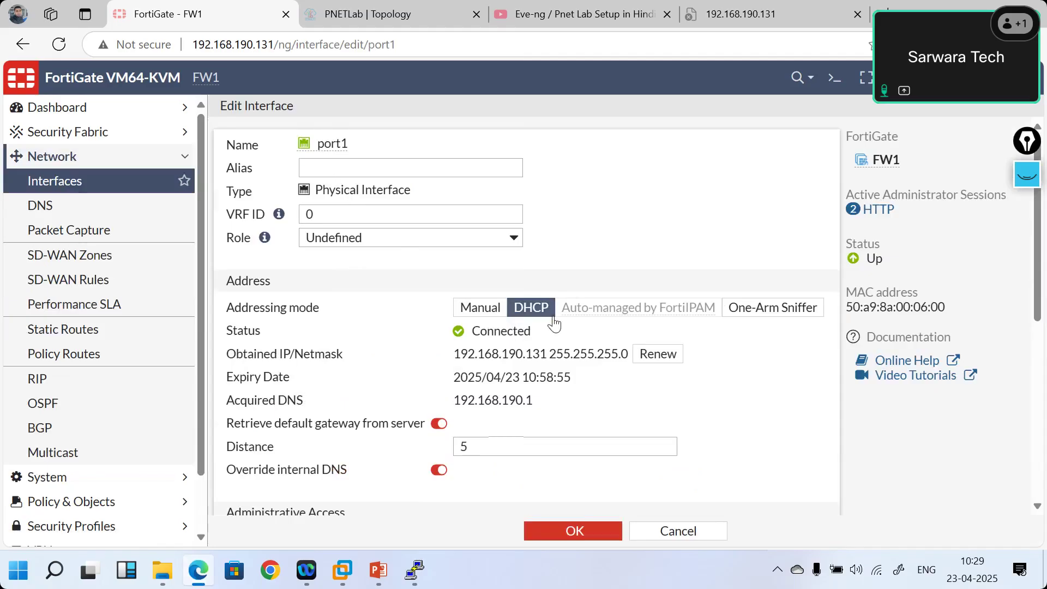
{"action": "scroll", "coordinate": [554, 323], "scroll_direction": "down", "scroll_amount": 5}
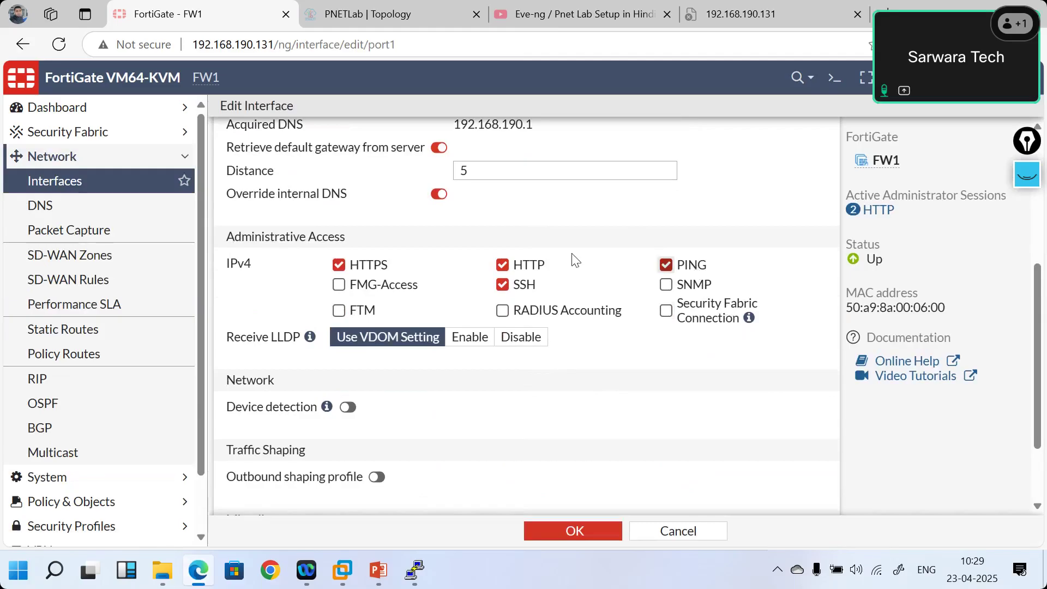
{"action": "left_click", "coordinate": [381, 576]}
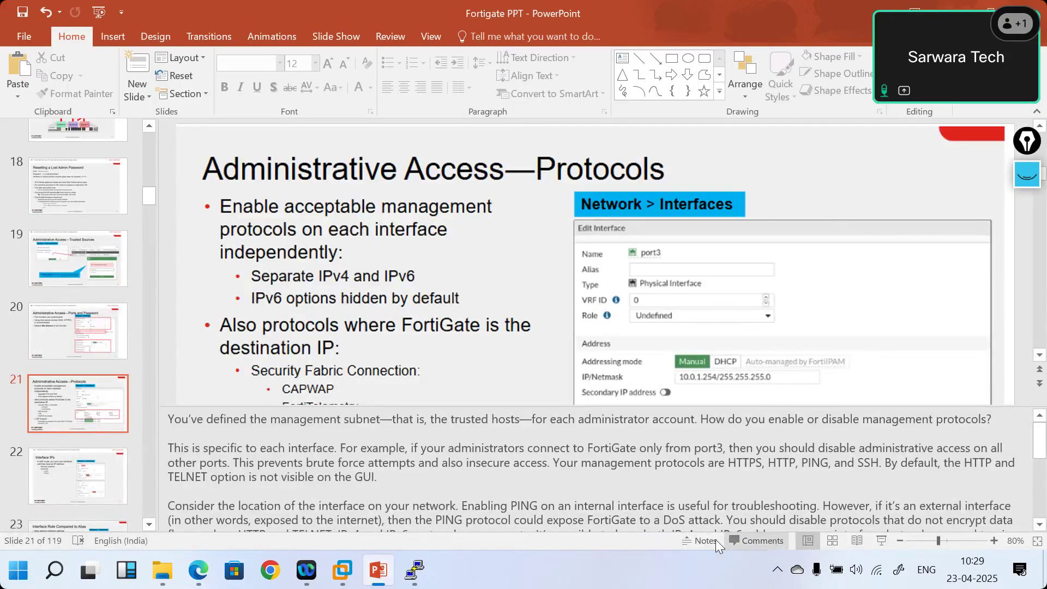
- Collapse the speaker notes pane so slide 21 shows in full
{"action": "left_click_drag", "start_coordinate": [678, 530], "coordinate": [679, 538]}
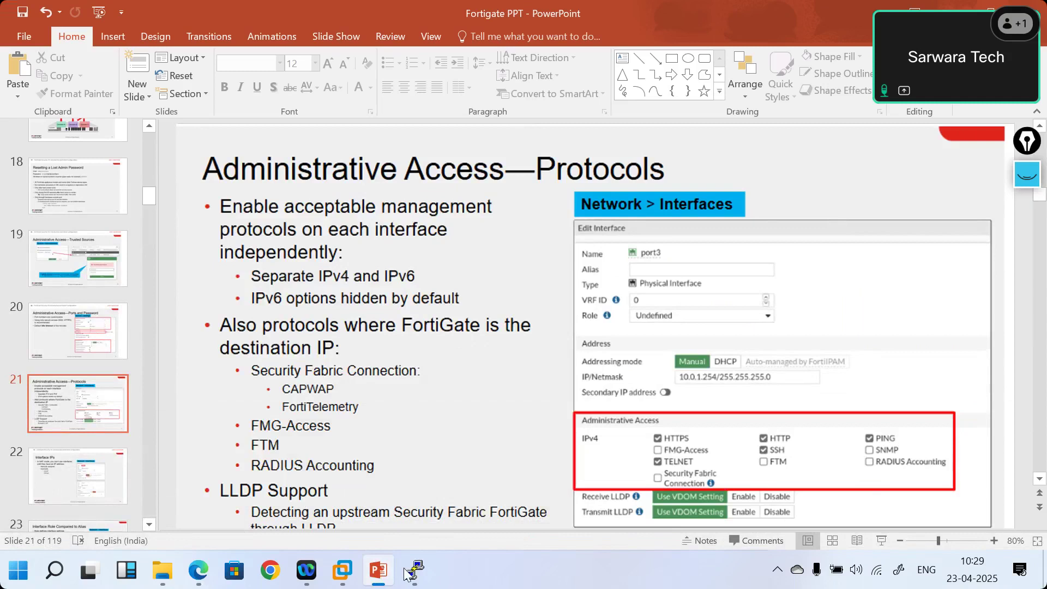
{"action": "left_click", "coordinate": [380, 573]}
- Turn on device detection for port1 and save the interface with OK
{"action": "left_click", "coordinate": [200, 572]}
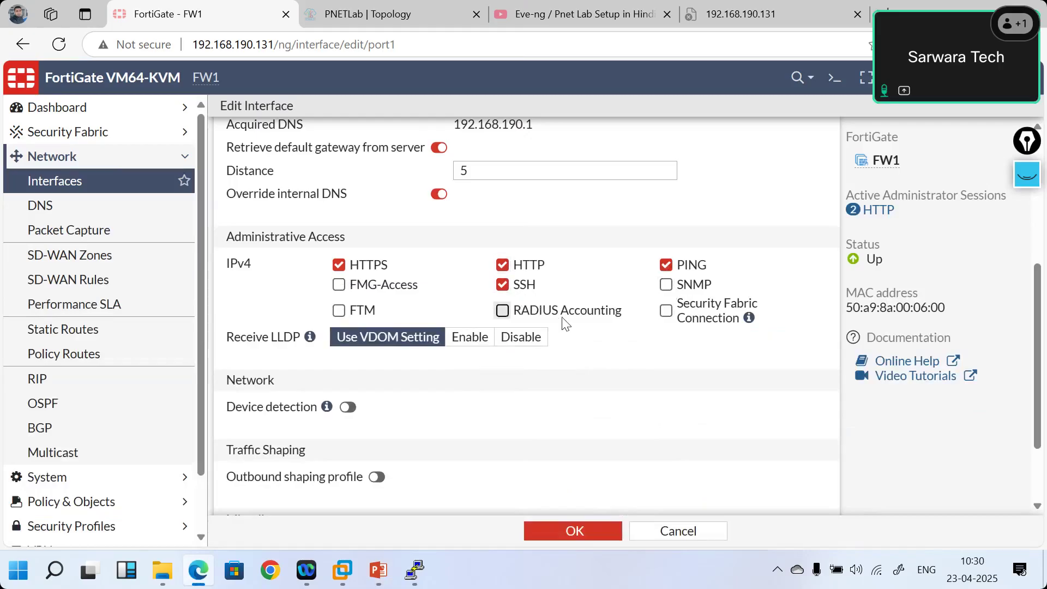
{"action": "scroll", "coordinate": [604, 394], "scroll_direction": "down", "scroll_amount": 1}
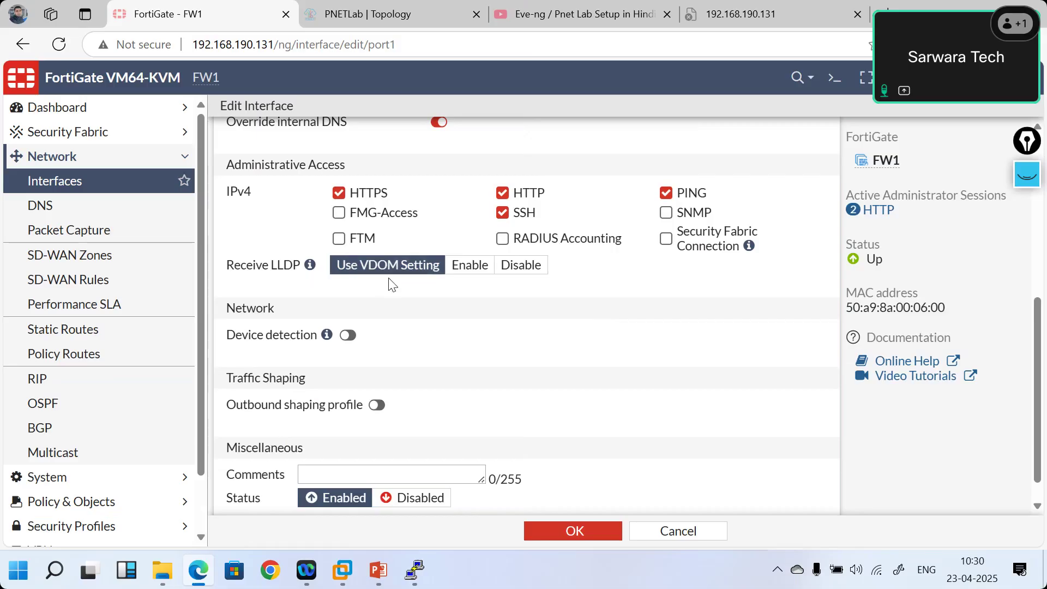
{"action": "scroll", "coordinate": [390, 284], "scroll_direction": "up", "scroll_amount": 1}
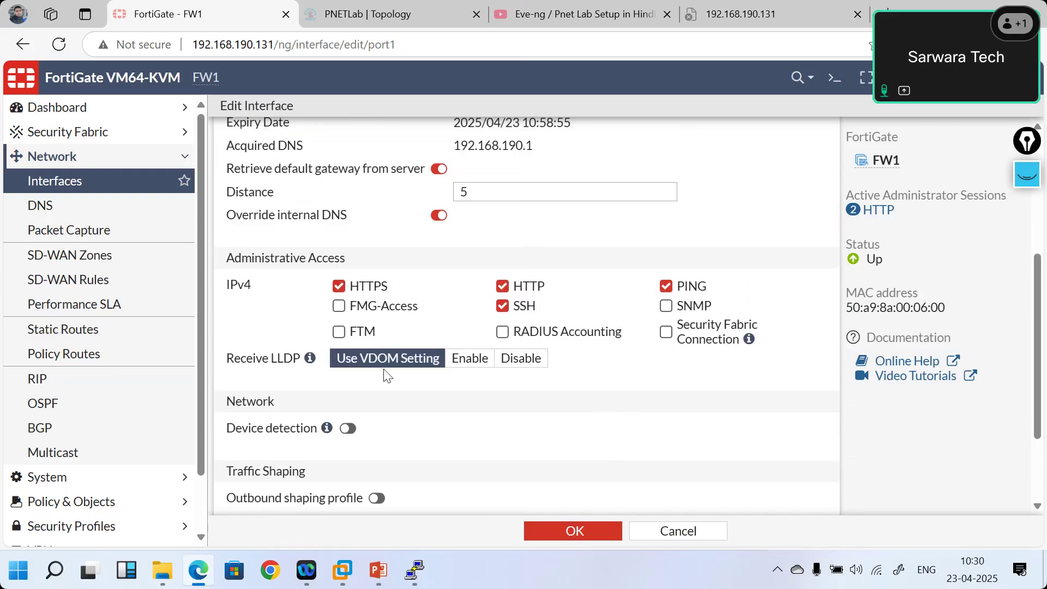
{"action": "scroll", "coordinate": [387, 377], "scroll_direction": "down", "scroll_amount": 3}
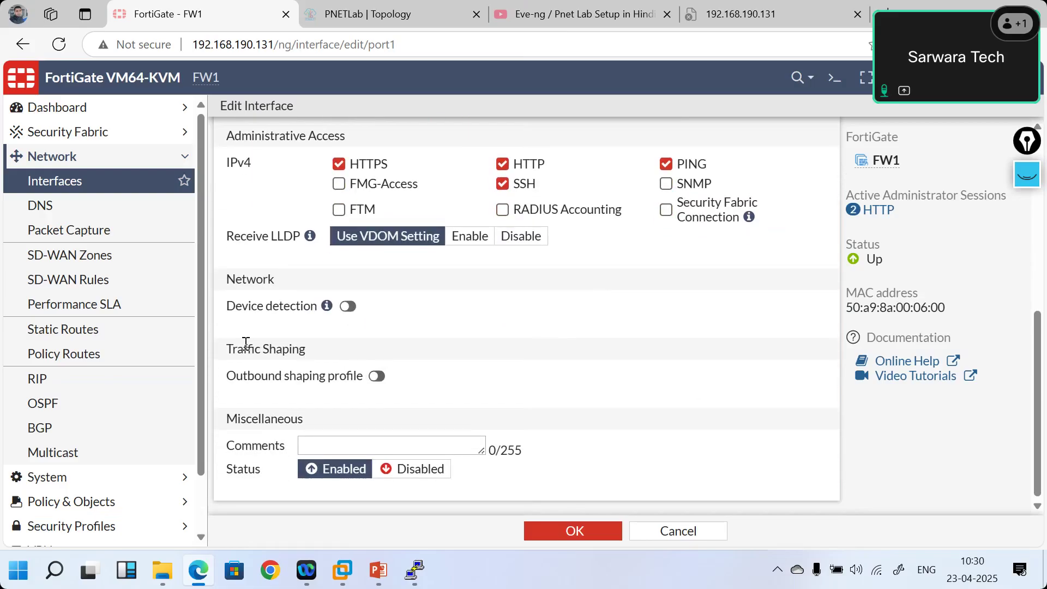
{"action": "left_click", "coordinate": [348, 307]}
{"action": "mouse_move", "coordinate": [328, 310]}
{"action": "scroll", "coordinate": [455, 314], "scroll_direction": "up", "scroll_amount": 1}
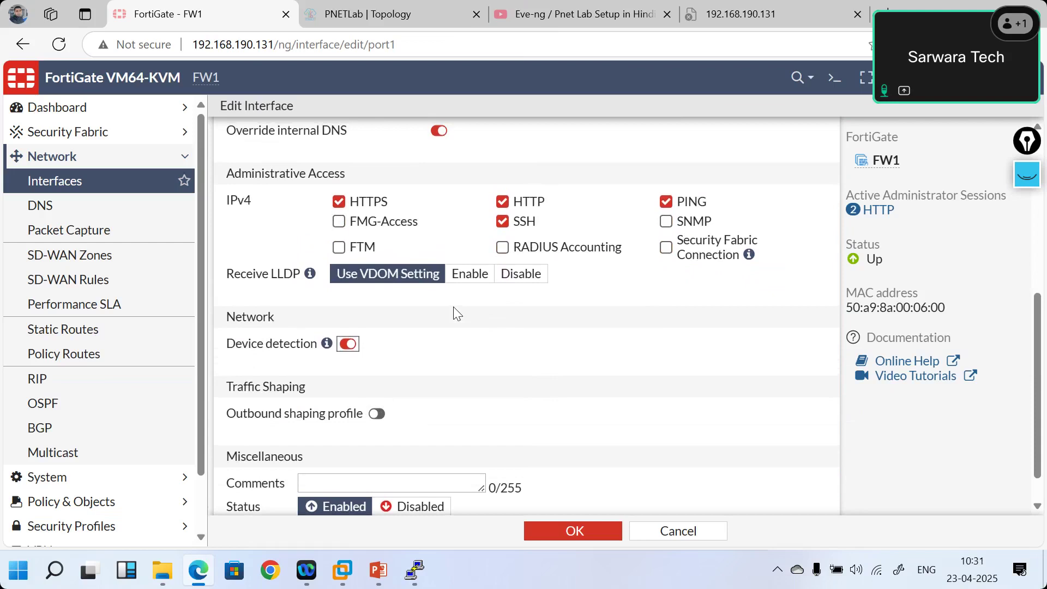
{"action": "scroll", "coordinate": [456, 314], "scroll_direction": "down", "scroll_amount": 1}
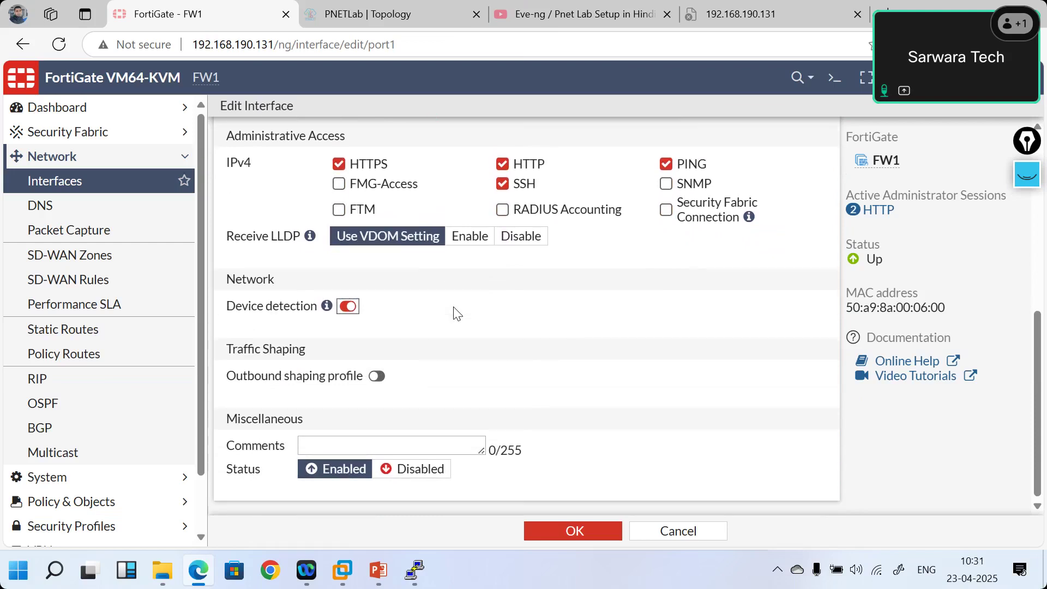
{"action": "left_click", "coordinate": [560, 535]}
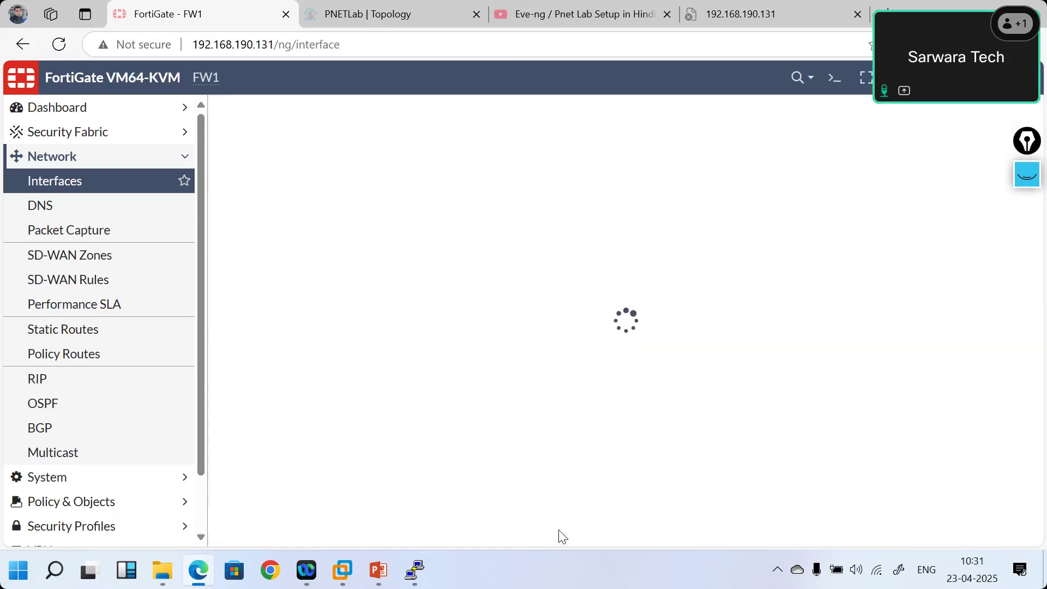
- Go to slide 22, Interface IPs, in PowerPoint
{"action": "left_click", "coordinate": [381, 572]}
{"action": "left_click", "coordinate": [119, 487]}
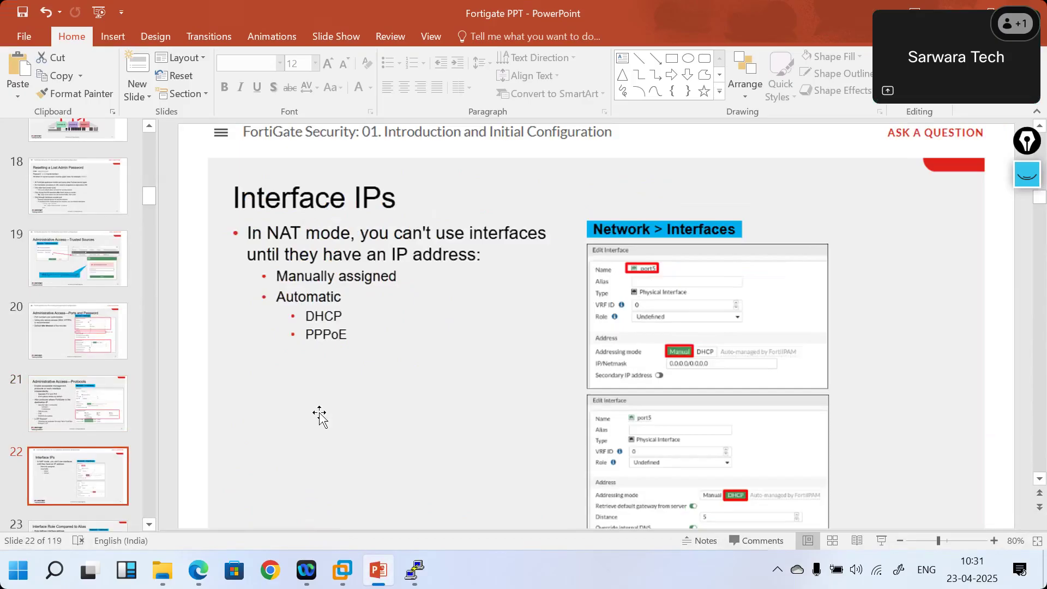
{"action": "scroll", "coordinate": [320, 417], "scroll_direction": "down", "scroll_amount": 1}
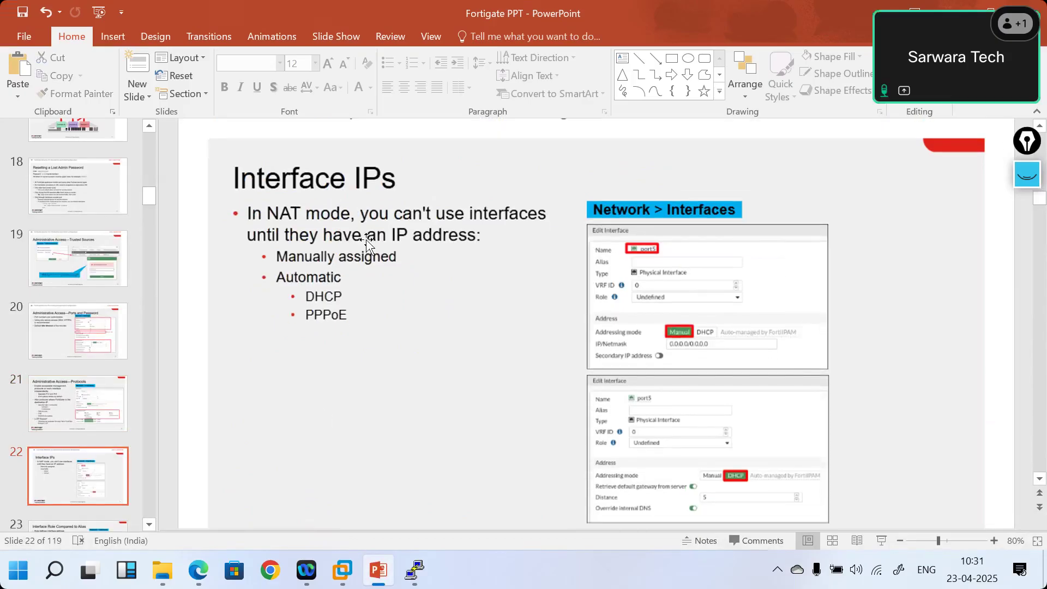
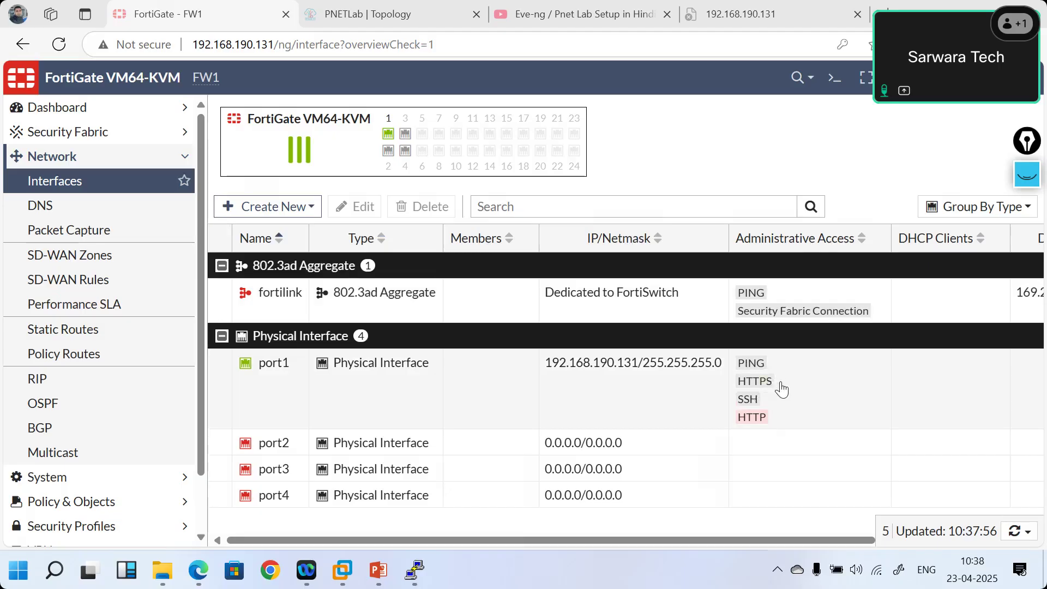
- Inspect the two objects referencing the fortilink interface via its Ref. count, then close the usage panel
{"action": "scroll", "coordinate": [782, 388], "scroll_direction": "right", "scroll_amount": 4}
{"action": "scroll", "coordinate": [781, 388], "scroll_direction": "left", "scroll_amount": 4}
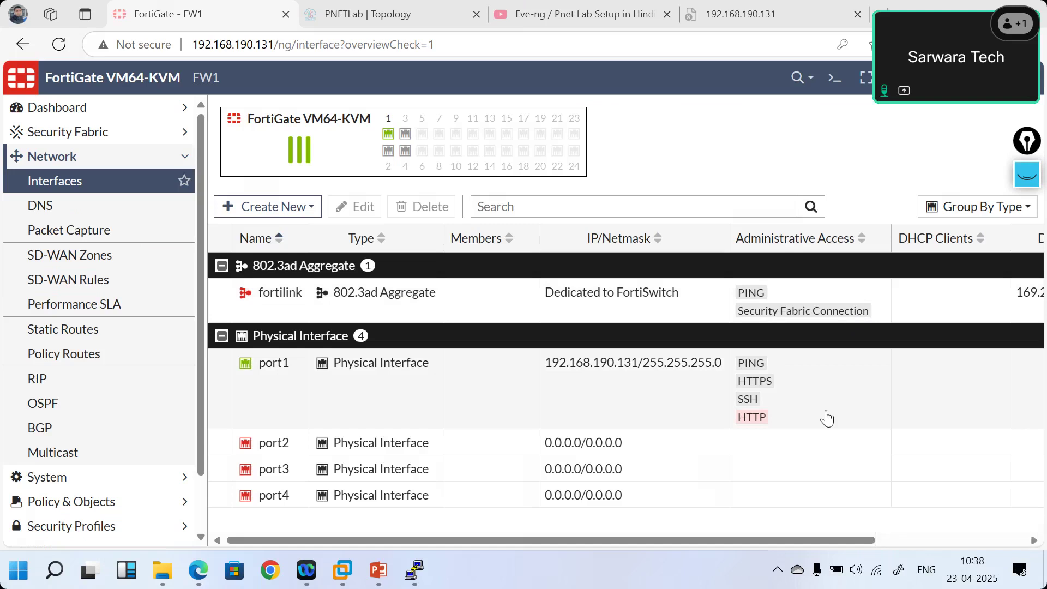
{"action": "scroll", "coordinate": [827, 418], "scroll_direction": "right", "scroll_amount": 3}
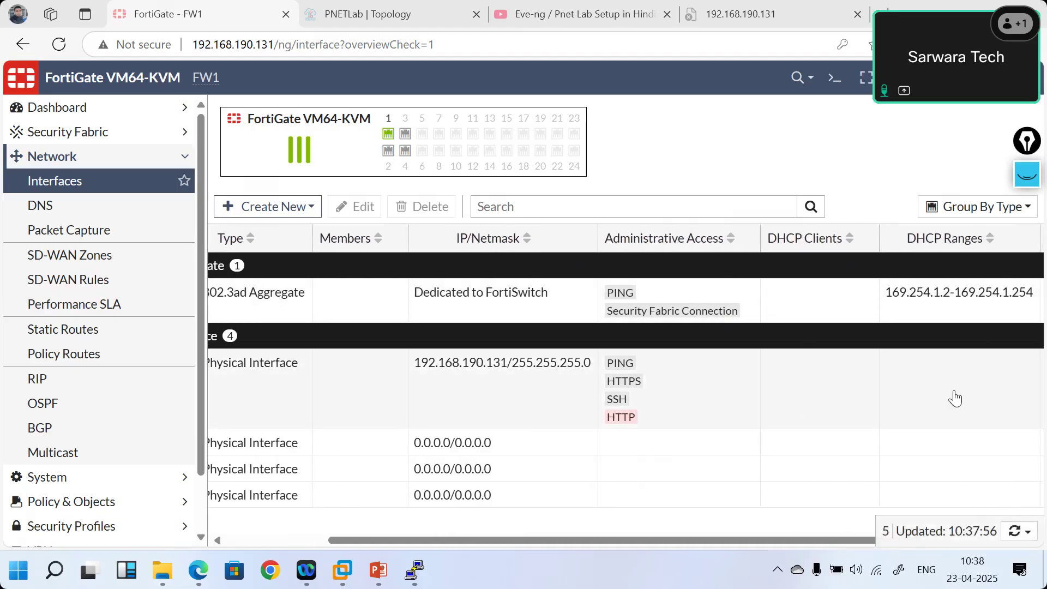
{"action": "scroll", "coordinate": [954, 398], "scroll_direction": "right", "scroll_amount": 2}
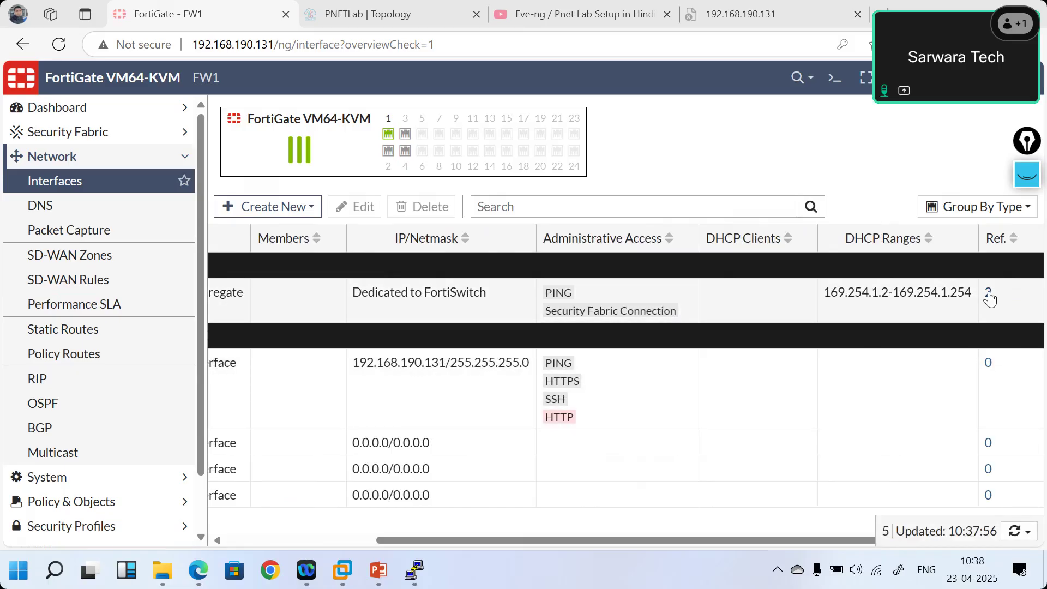
{"action": "left_click", "coordinate": [989, 298]}
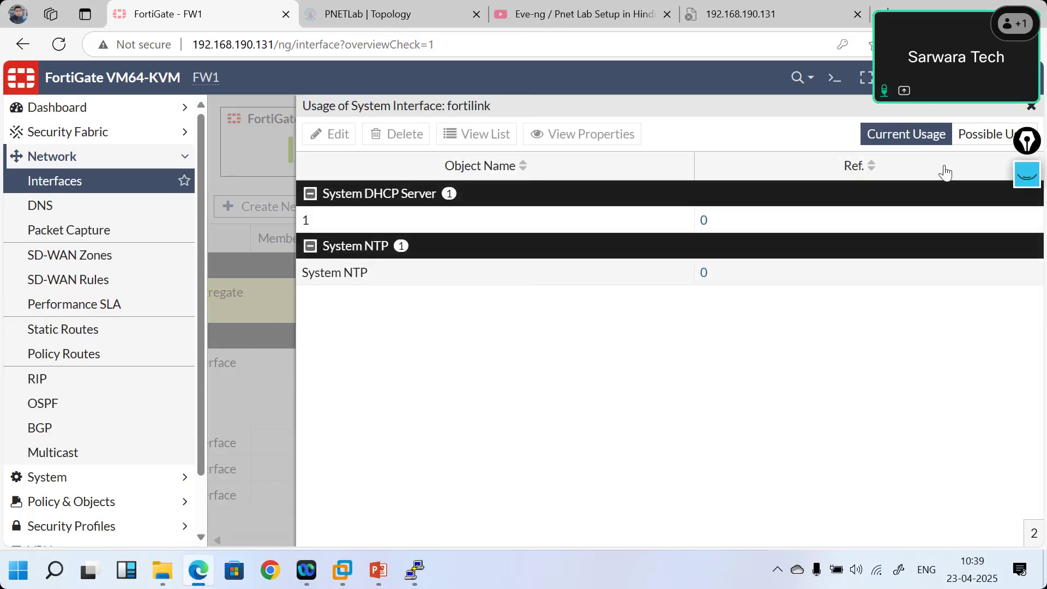
{"action": "left_click", "coordinate": [1032, 108]}
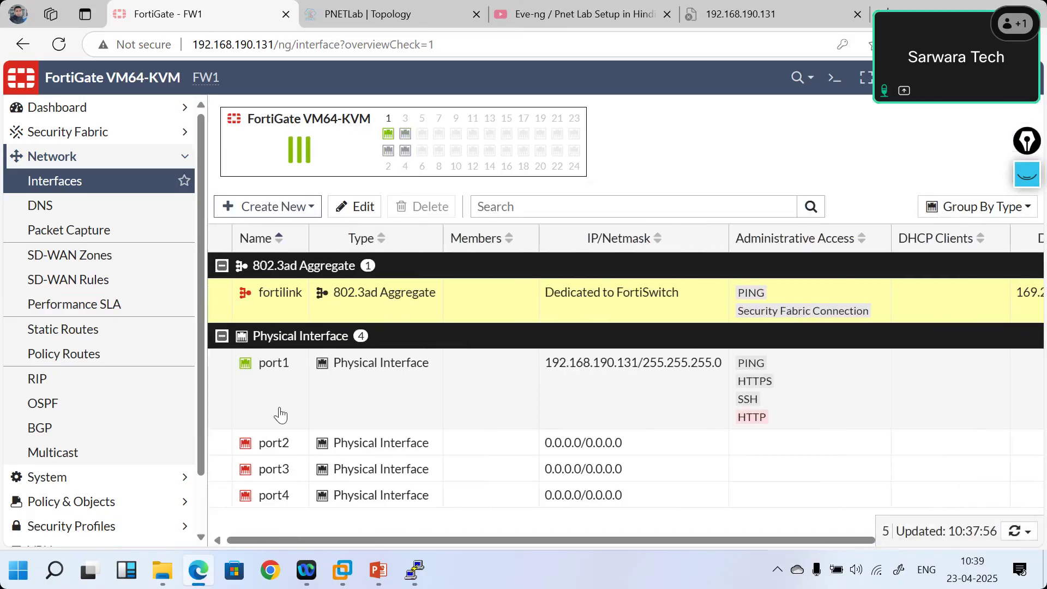
- Open port1's interface settings and change its role to WAN
{"action": "double_click", "coordinate": [264, 411]}
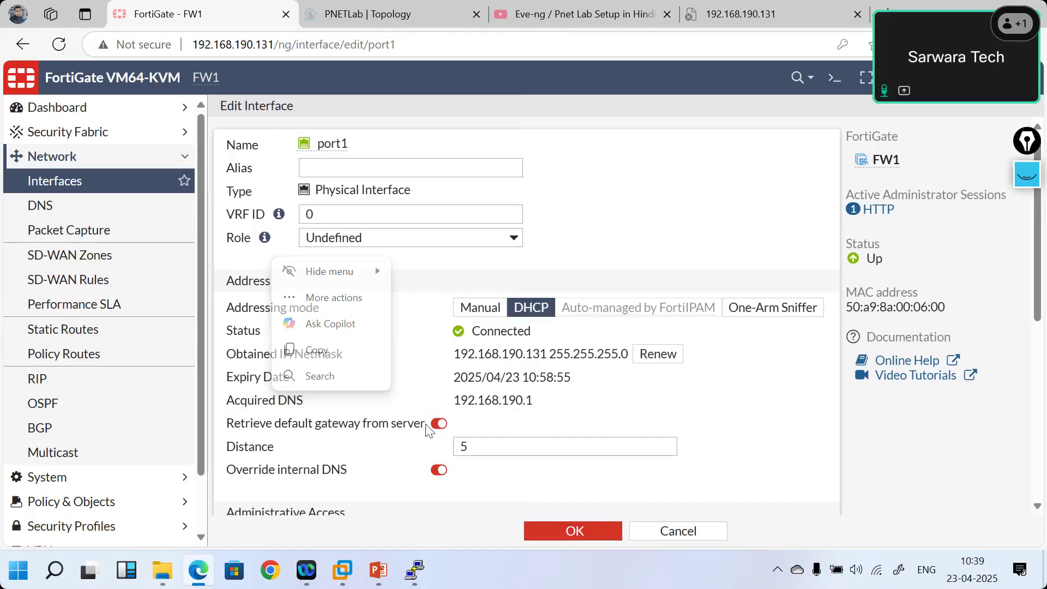
{"action": "left_click", "coordinate": [397, 406]}
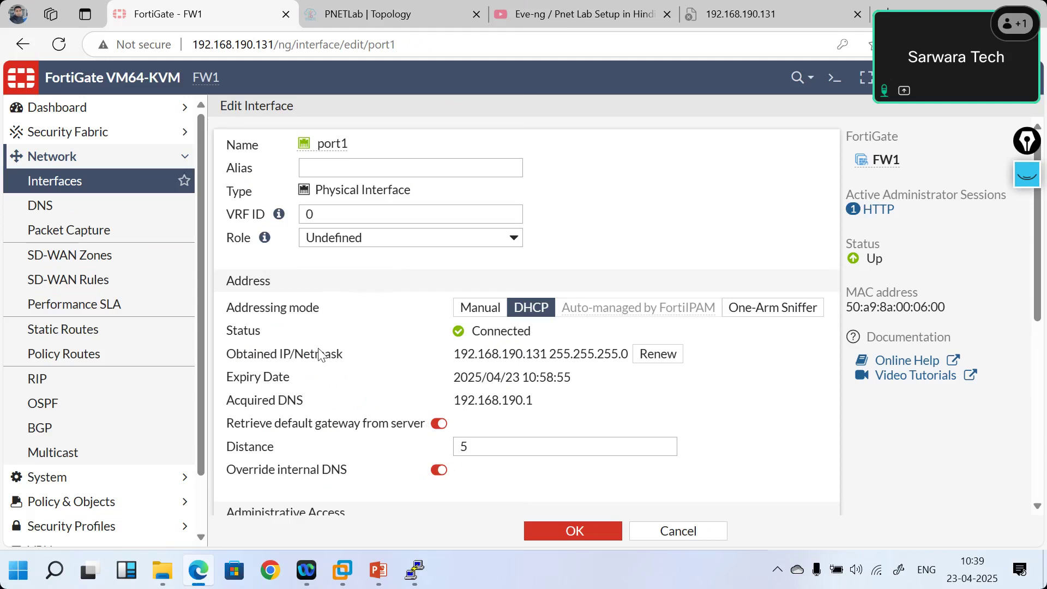
{"action": "scroll", "coordinate": [352, 408], "scroll_direction": "down", "scroll_amount": 2}
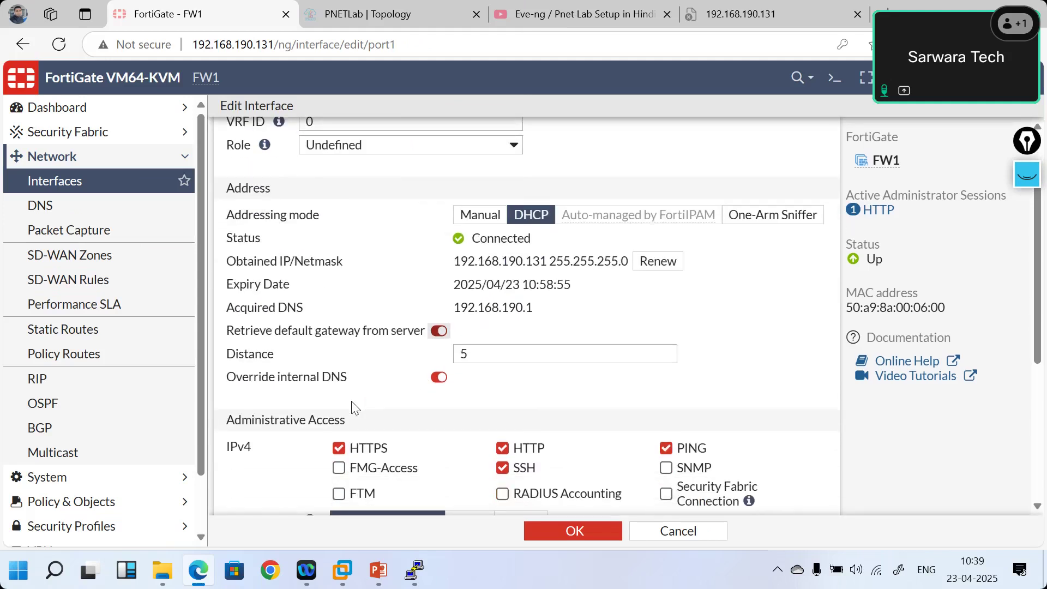
{"action": "scroll", "coordinate": [352, 408], "scroll_direction": "up", "scroll_amount": 2}
{"action": "scroll", "coordinate": [352, 408], "scroll_direction": "down", "scroll_amount": 4}
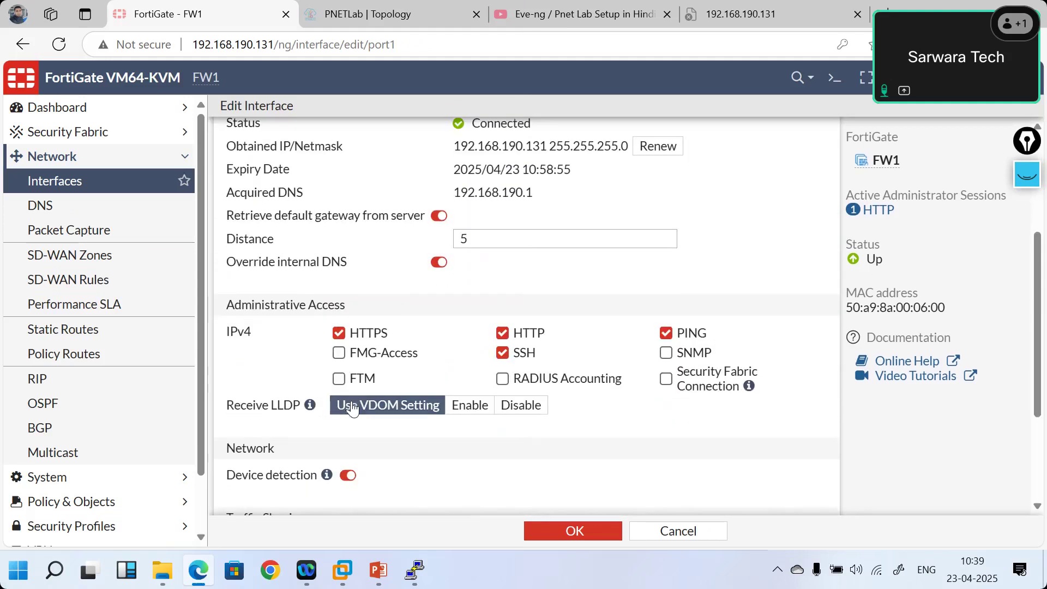
{"action": "scroll", "coordinate": [352, 408], "scroll_direction": "down", "scroll_amount": 1}
{"action": "scroll", "coordinate": [352, 408], "scroll_direction": "down", "scroll_amount": 2}
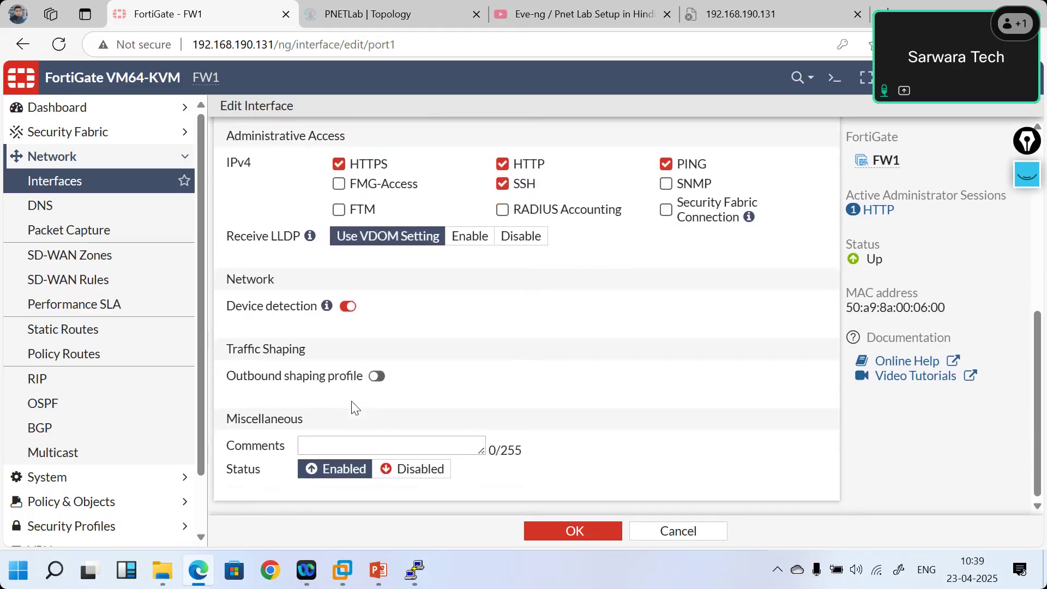
{"action": "scroll", "coordinate": [352, 403], "scroll_direction": "up", "scroll_amount": 6}
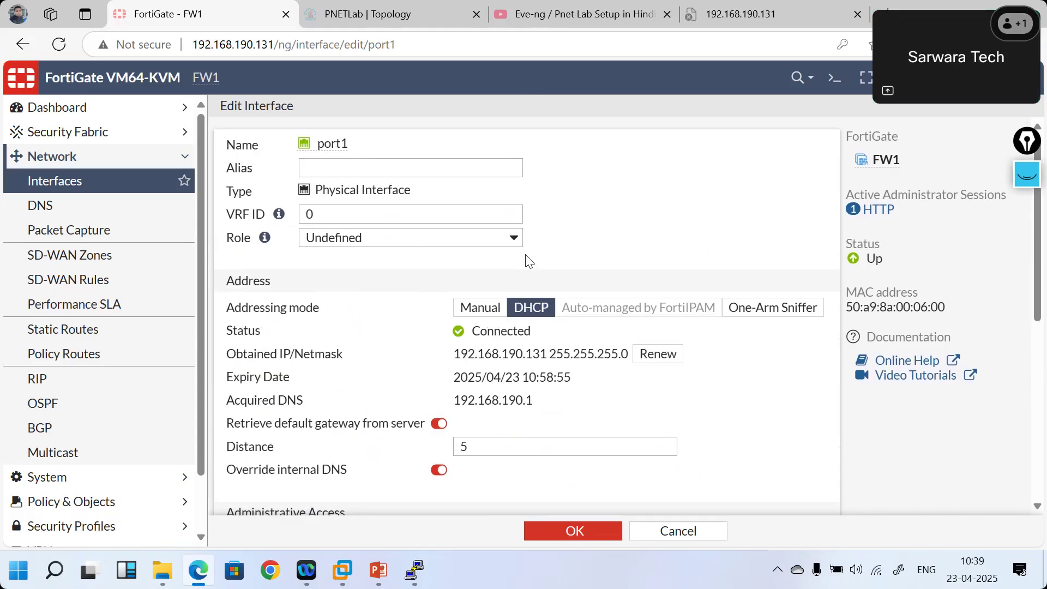
{"action": "left_click", "coordinate": [514, 240]}
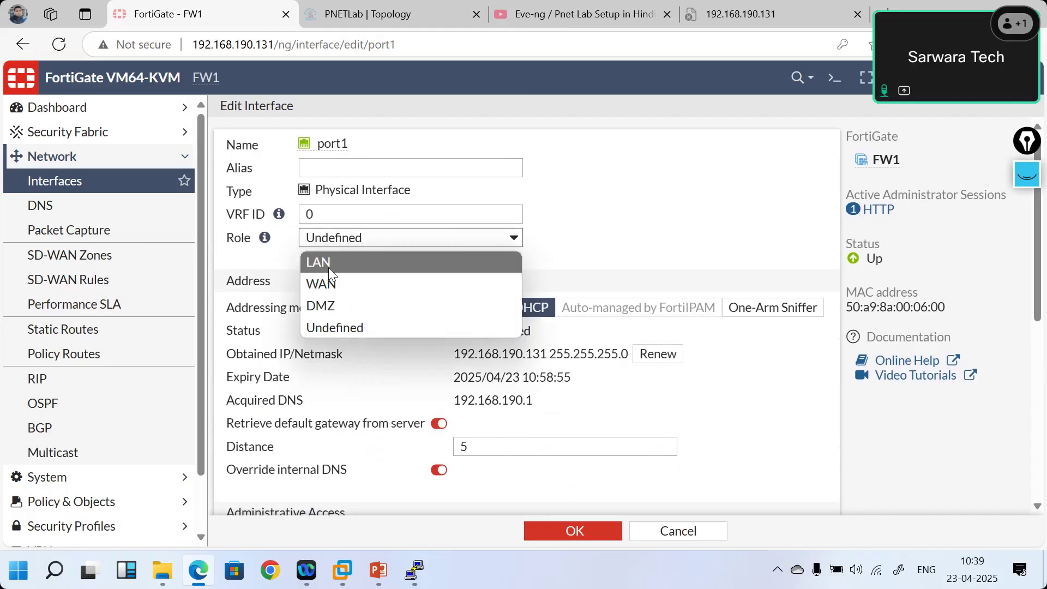
{"action": "left_click", "coordinate": [329, 284]}
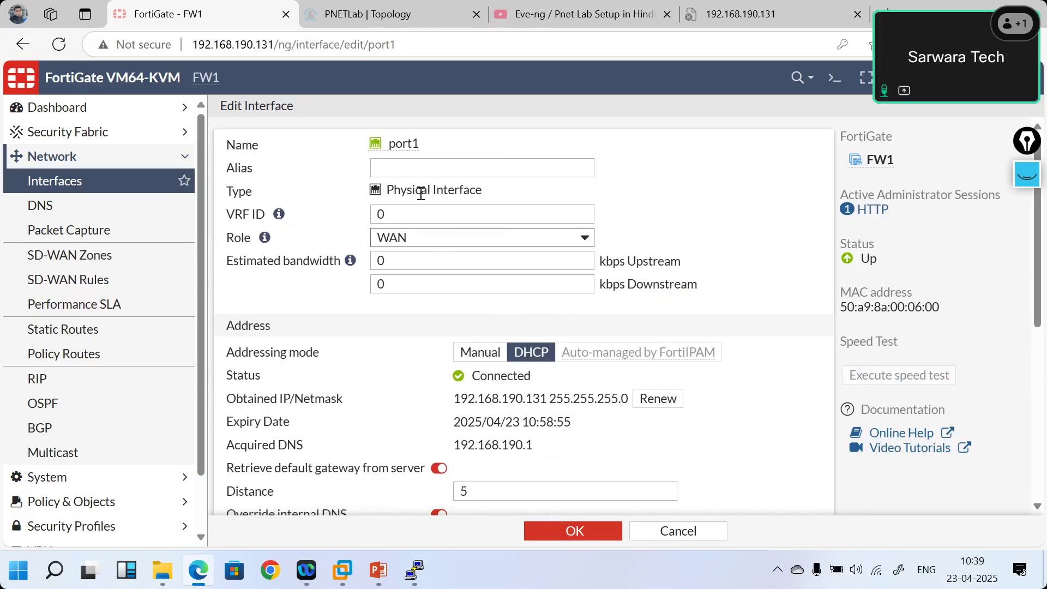
- Give port1 the alias WAN-Interface and save the interface
{"action": "left_click", "coordinate": [393, 174]}
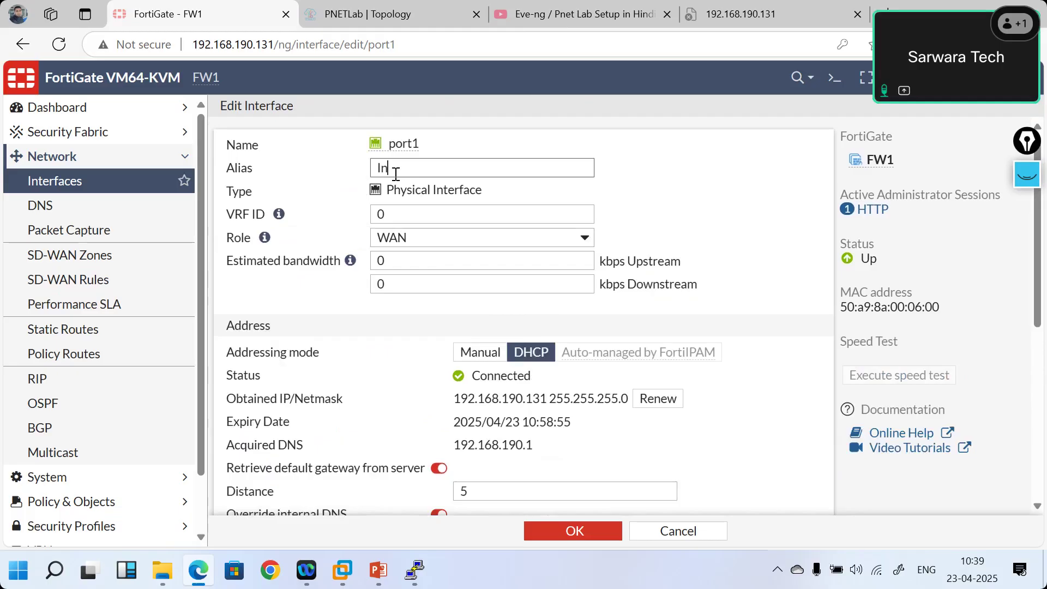
{"action": "type", "text": "WAN-Interface"}
{"action": "left_click", "coordinate": [551, 535]}
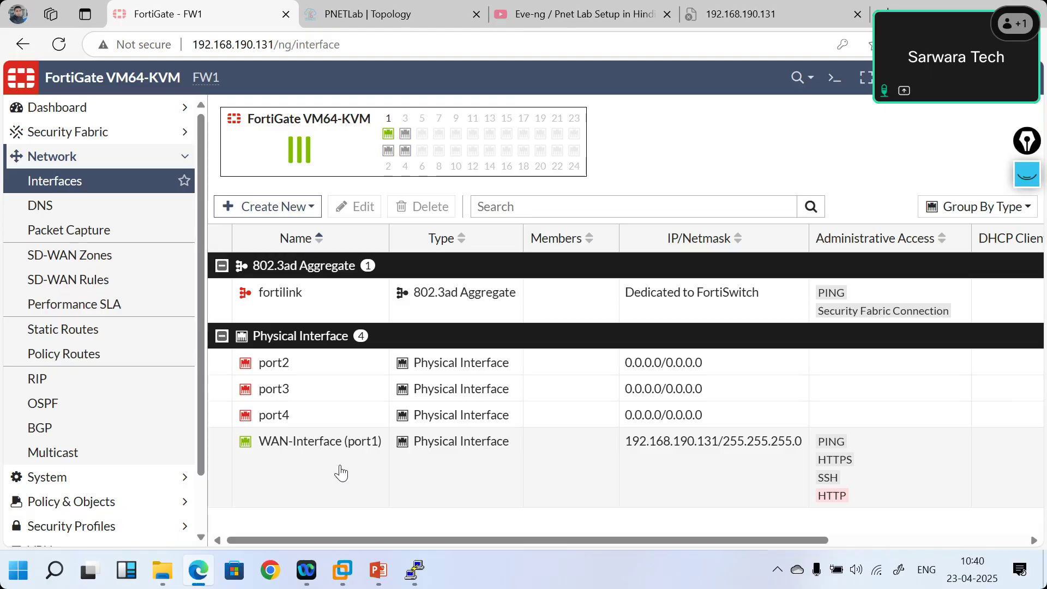
- Add the Link Status column to the Interfaces table
{"action": "scroll", "coordinate": [434, 480], "scroll_direction": "right", "scroll_amount": 5}
{"action": "scroll", "coordinate": [434, 480], "scroll_direction": "left", "scroll_amount": 5}
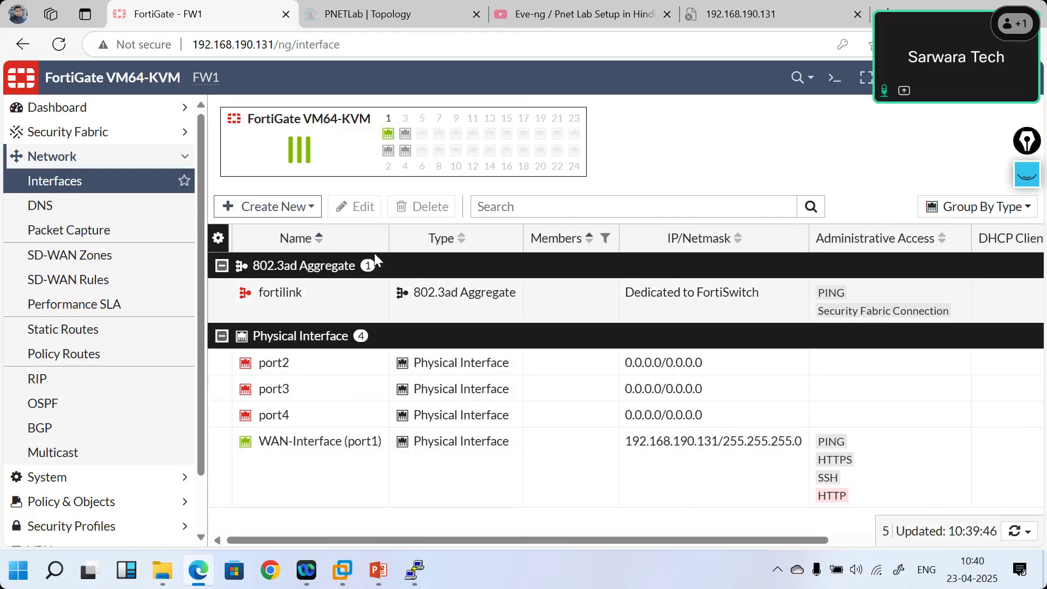
{"action": "left_click", "coordinate": [218, 239]}
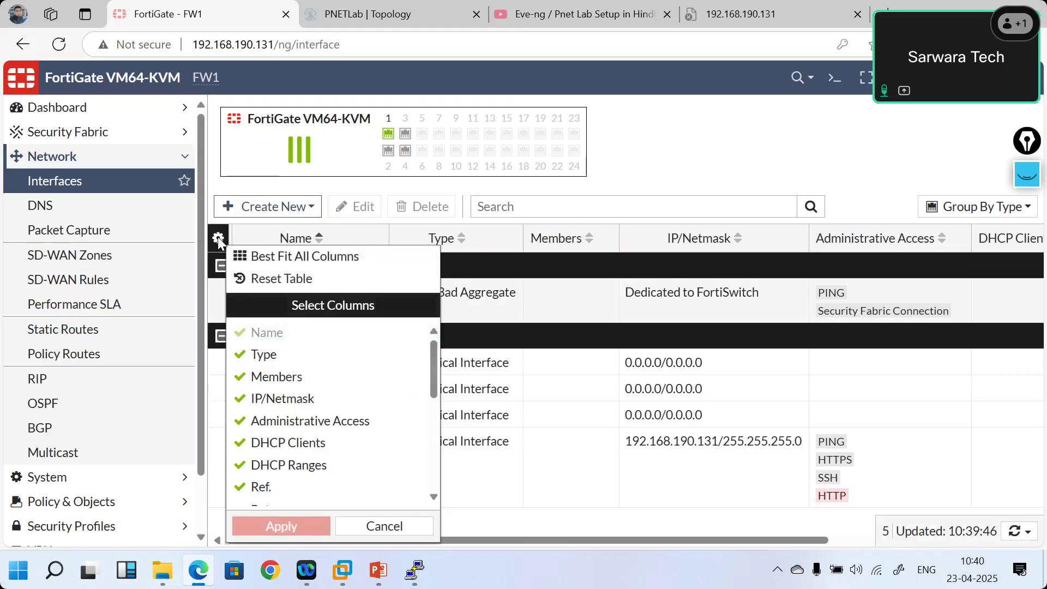
{"action": "scroll", "coordinate": [325, 470], "scroll_direction": "down", "scroll_amount": 1}
{"action": "scroll", "coordinate": [325, 470], "scroll_direction": "down", "scroll_amount": 1}
{"action": "scroll", "coordinate": [325, 470], "scroll_direction": "down", "scroll_amount": 1}
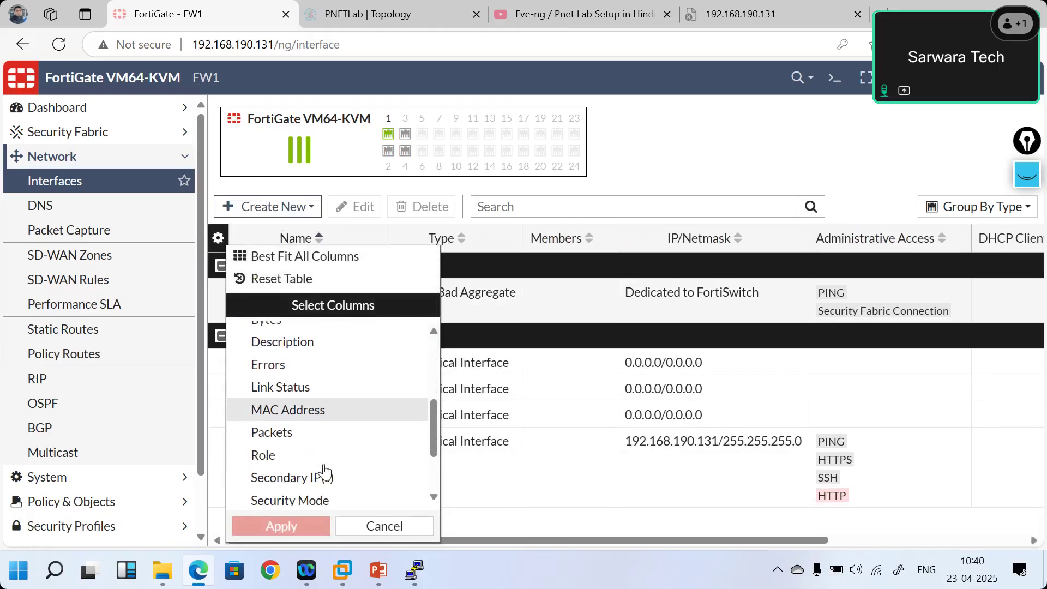
{"action": "left_click", "coordinate": [299, 392]}
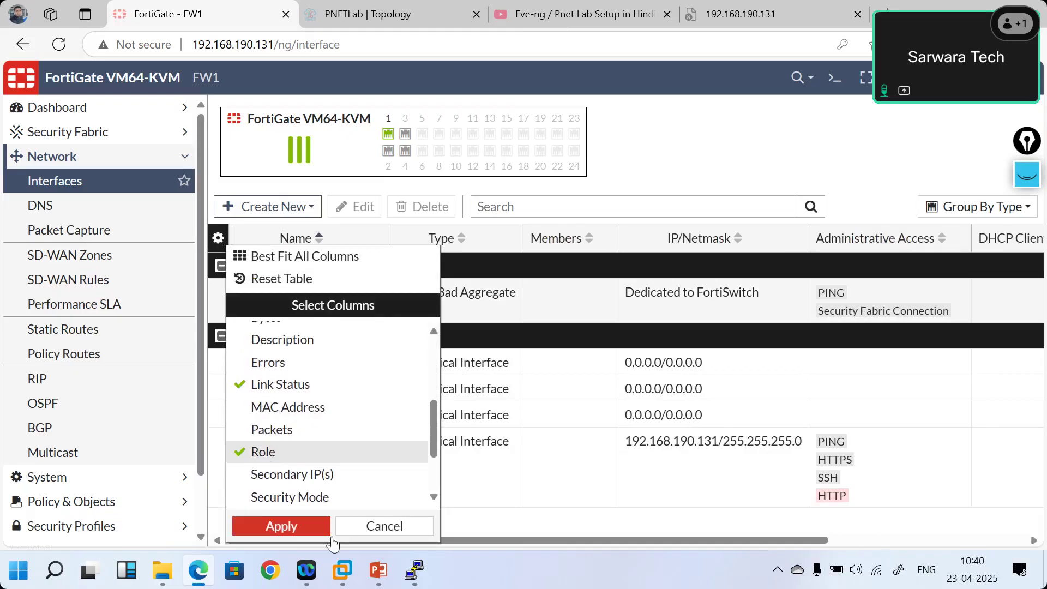
{"action": "left_click", "coordinate": [282, 527]}
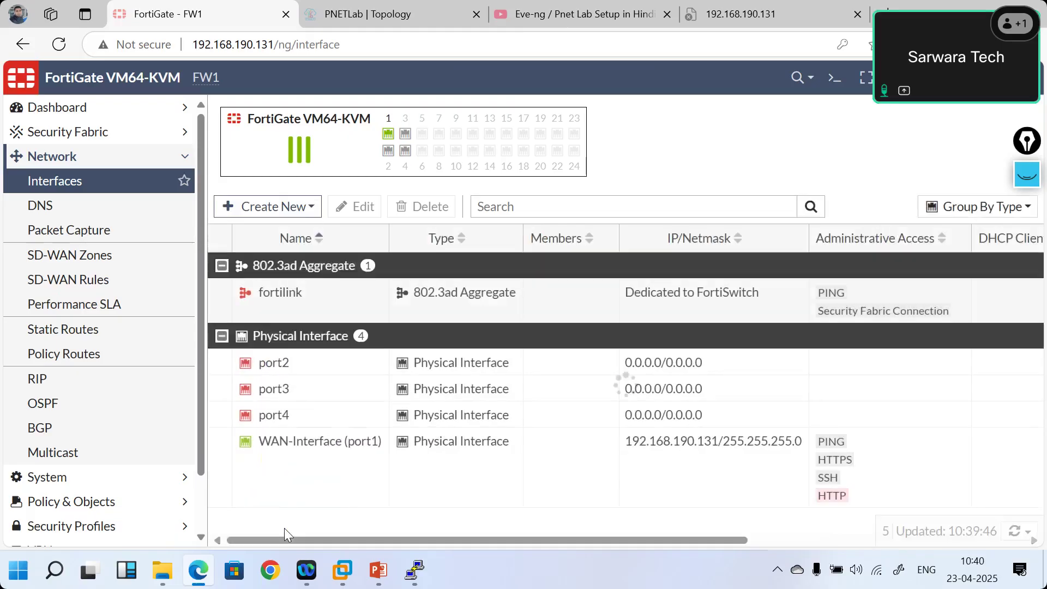
{"action": "scroll", "coordinate": [651, 446], "scroll_direction": "right", "scroll_amount": 5}
{"action": "scroll", "coordinate": [651, 446], "scroll_direction": "right", "scroll_amount": 3}
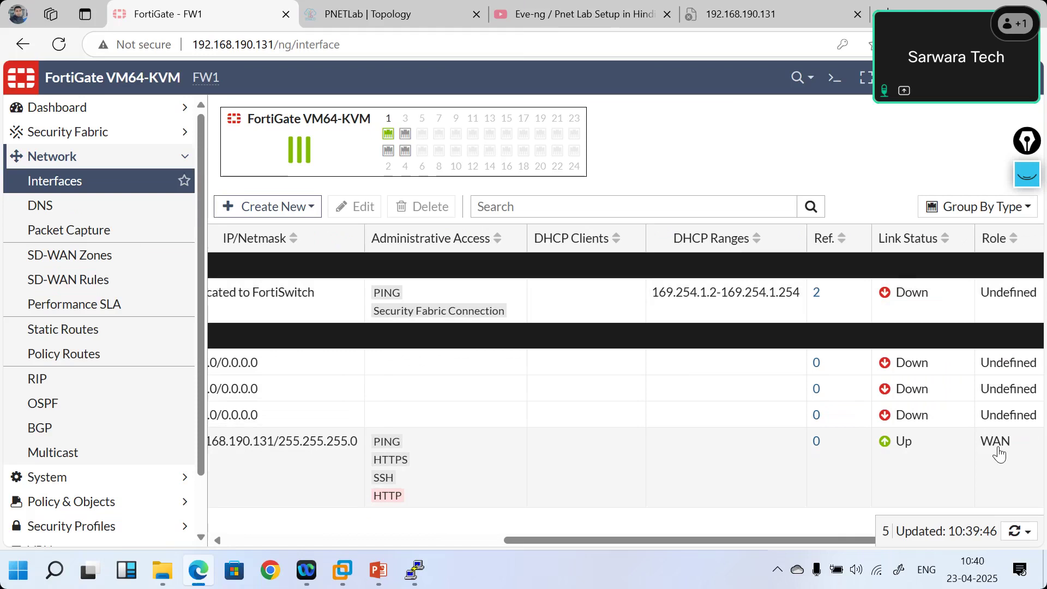
{"action": "scroll", "coordinate": [626, 449], "scroll_direction": "left", "scroll_amount": 8}
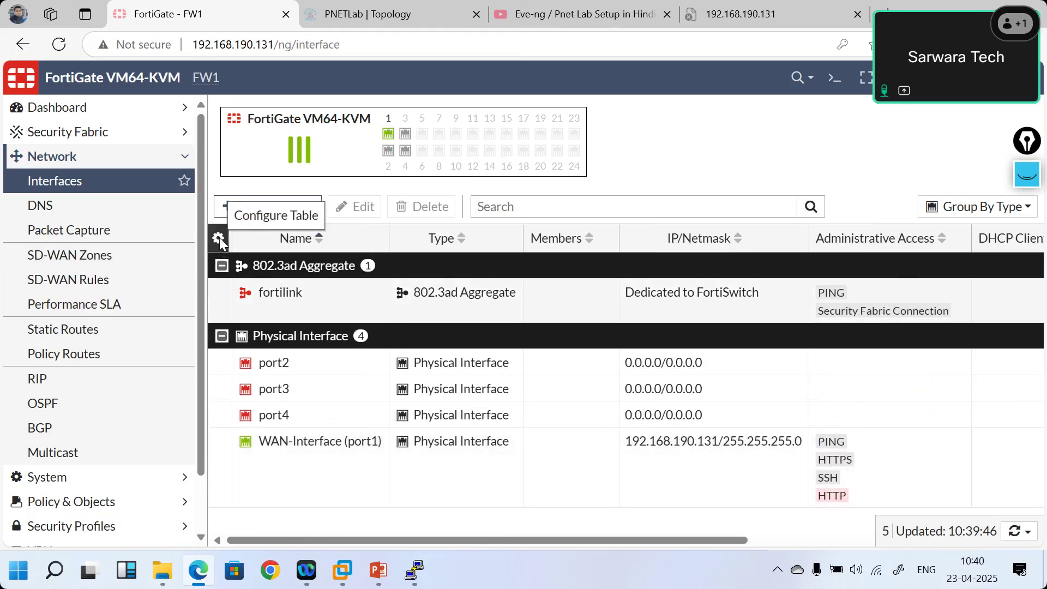
- Add the Zone column to the Interfaces table as well
{"action": "left_click", "coordinate": [218, 238]}
{"action": "scroll", "coordinate": [330, 436], "scroll_direction": "down", "scroll_amount": 4}
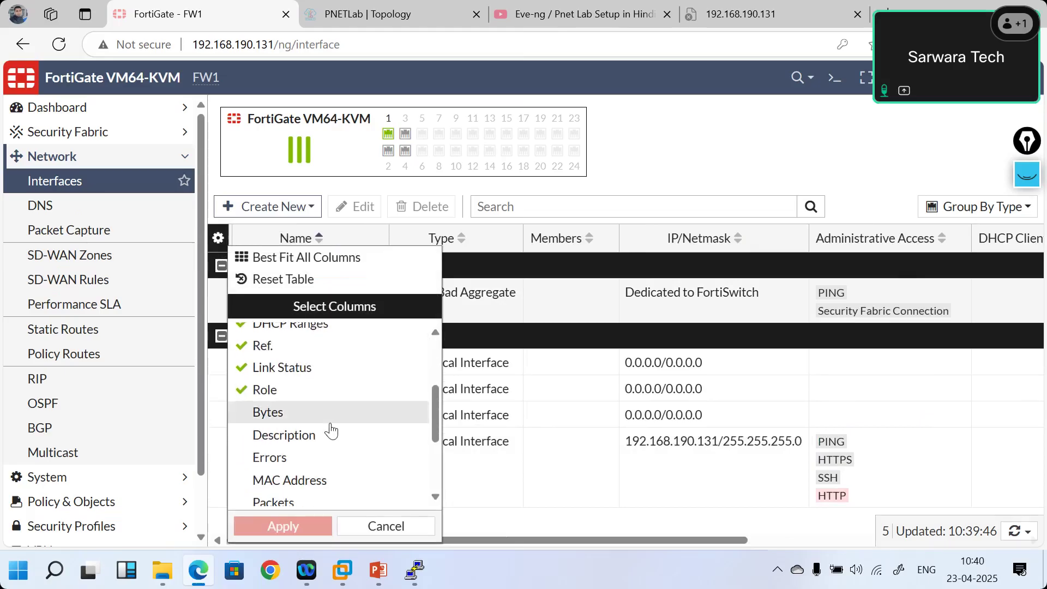
{"action": "scroll", "coordinate": [331, 431], "scroll_direction": "down", "scroll_amount": 3}
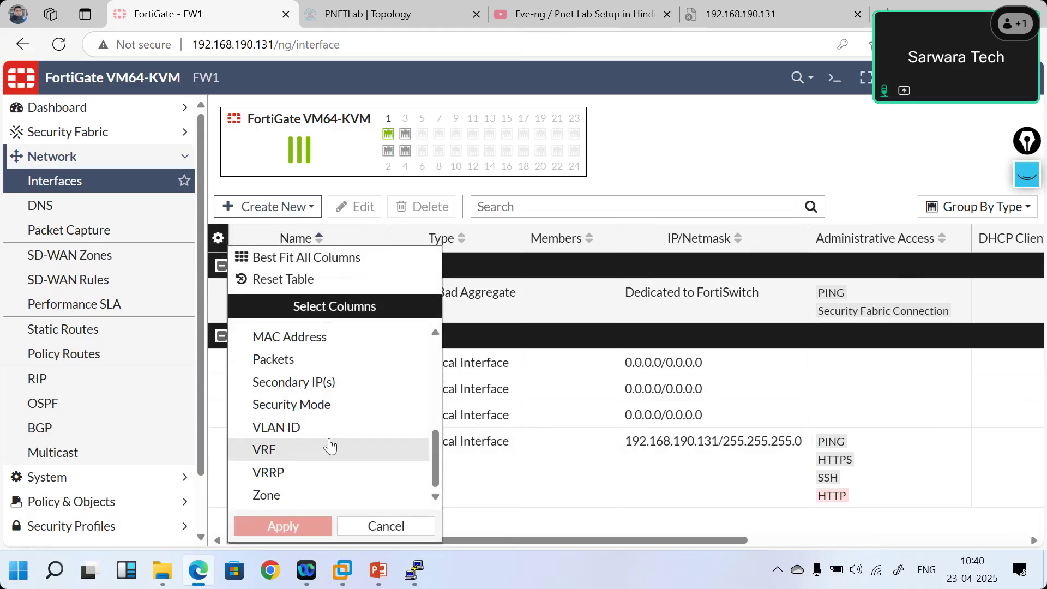
{"action": "left_click", "coordinate": [268, 497]}
{"action": "left_click", "coordinate": [273, 527]}
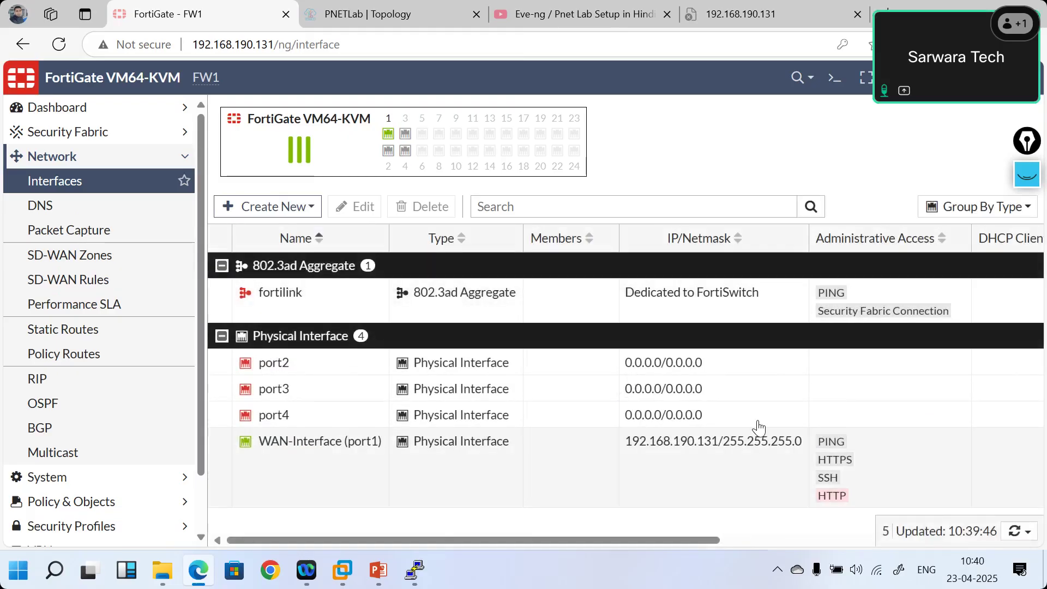
{"action": "scroll", "coordinate": [758, 428], "scroll_direction": "right", "scroll_amount": 5}
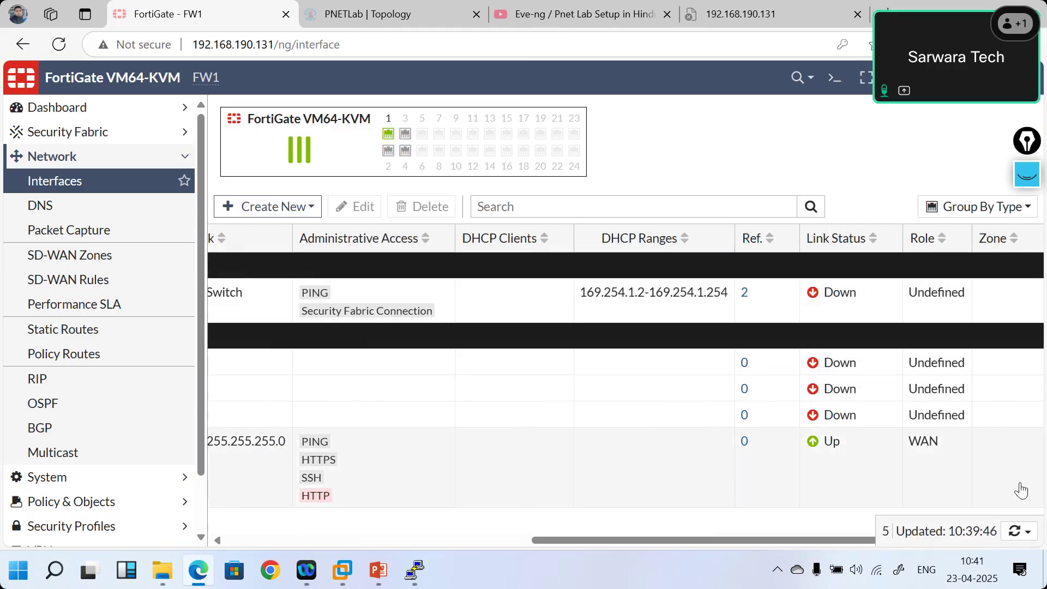
{"action": "scroll", "coordinate": [646, 438], "scroll_direction": "left", "scroll_amount": 5}
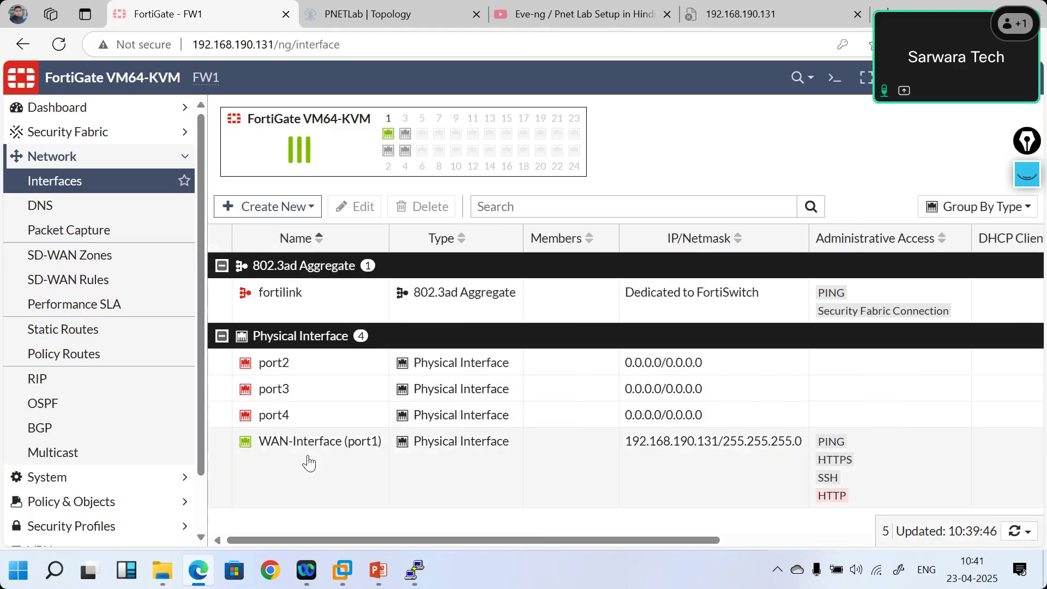
- Create a zone named WAN-Zone with port2 and port3 as interface members
{"action": "left_click", "coordinate": [305, 208]}
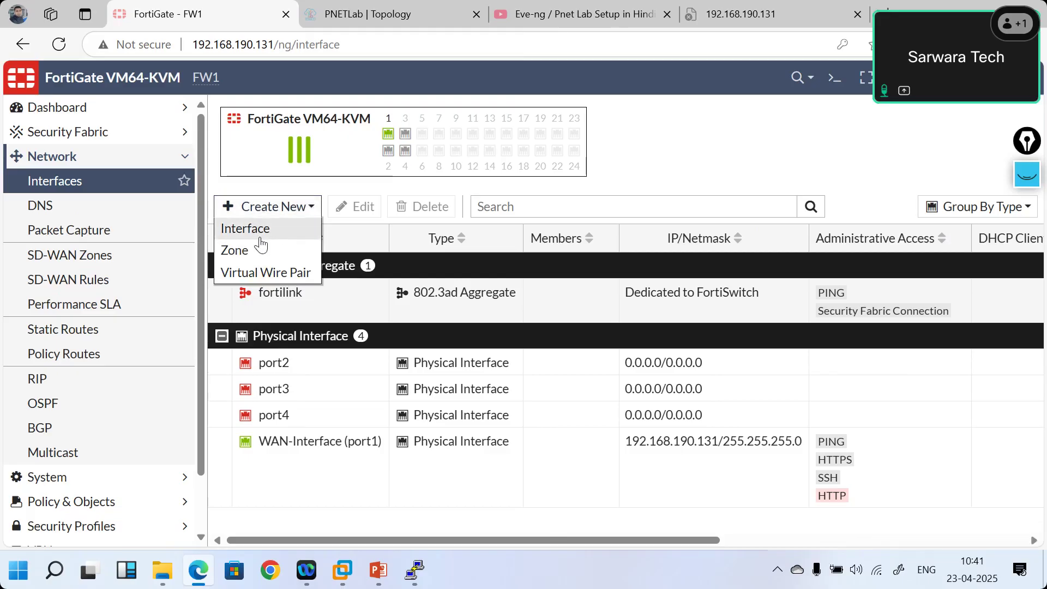
{"action": "left_click", "coordinate": [246, 253]}
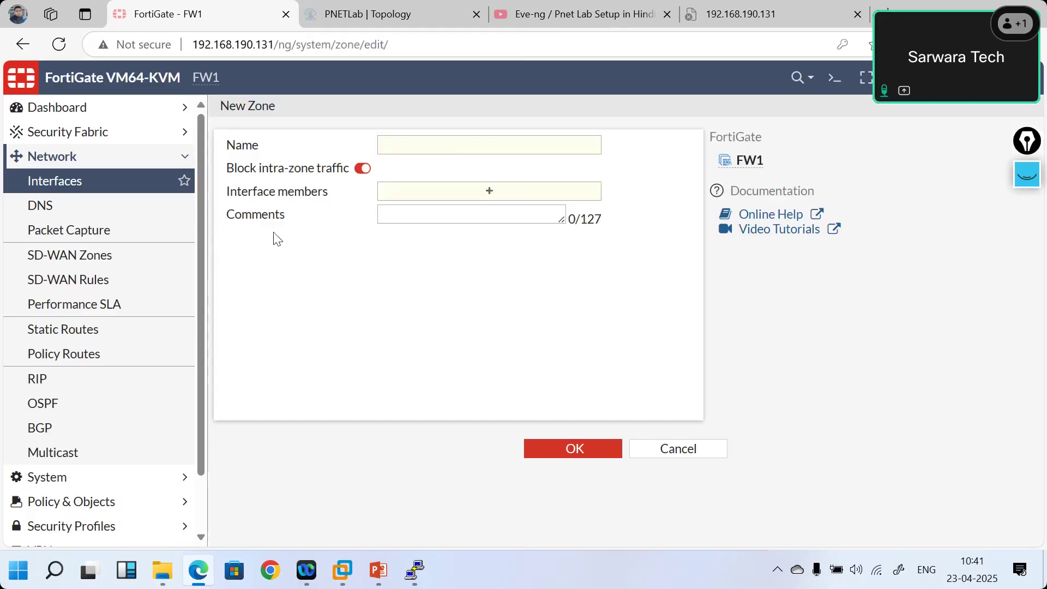
{"action": "left_click", "coordinate": [402, 144]}
{"action": "type", "text": "WAN"}
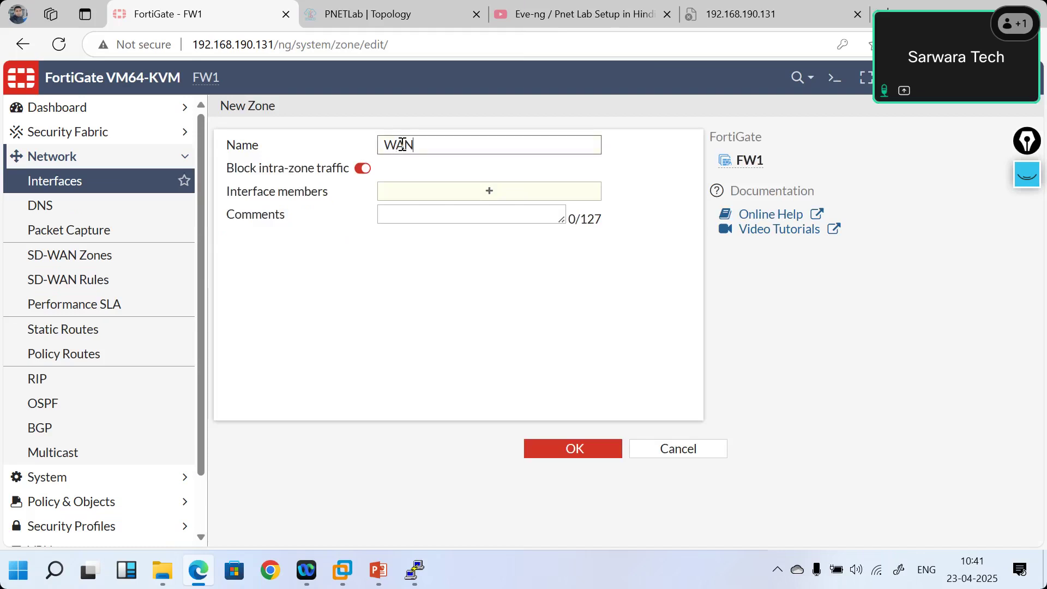
{"action": "type", "text": "-Zone"}
{"action": "left_click", "coordinate": [489, 195]}
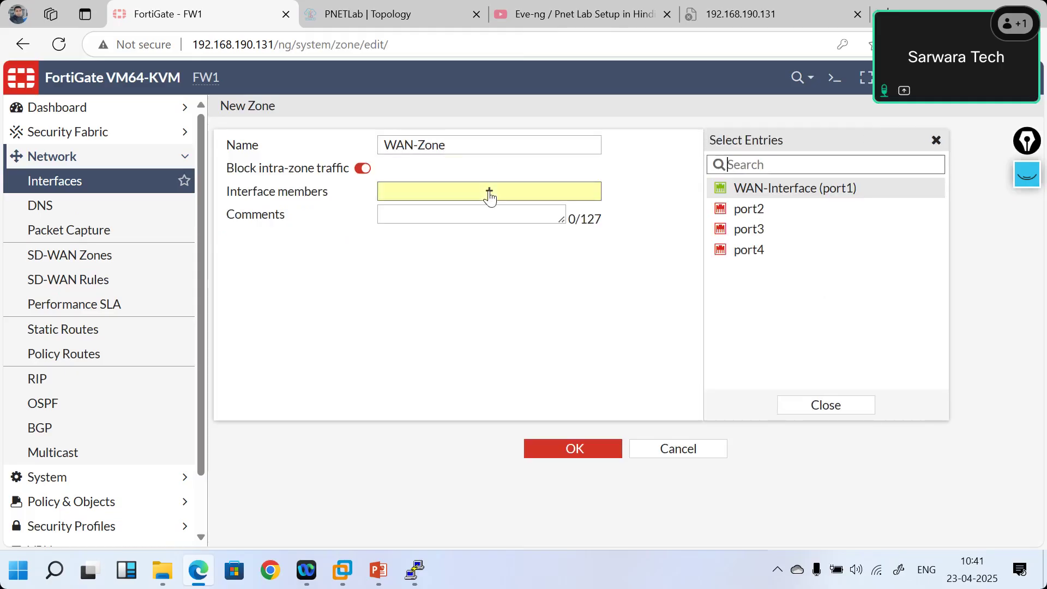
{"action": "left_click", "coordinate": [766, 212]}
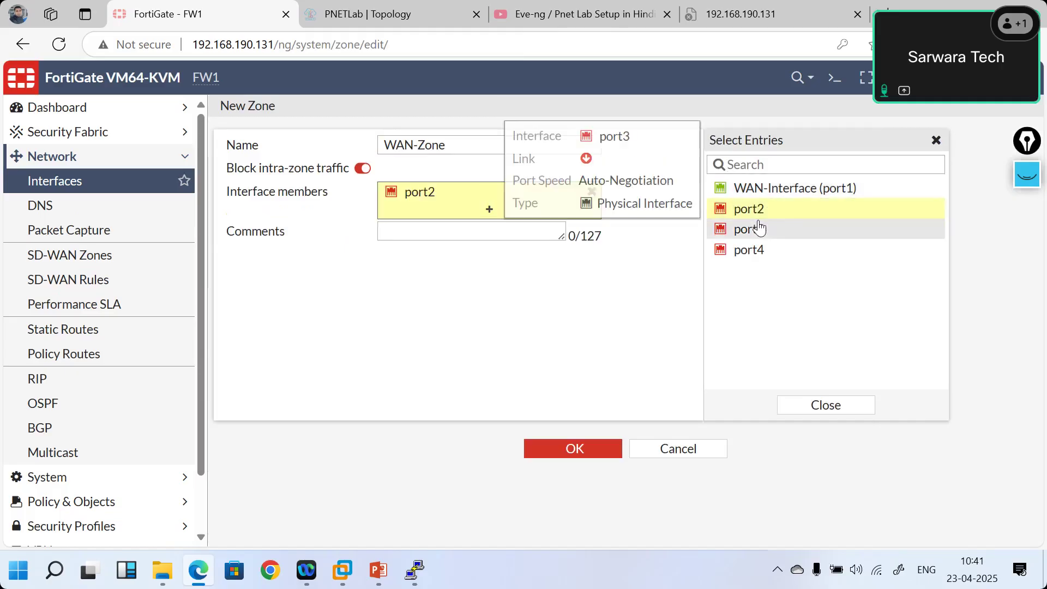
{"action": "left_click", "coordinate": [759, 228]}
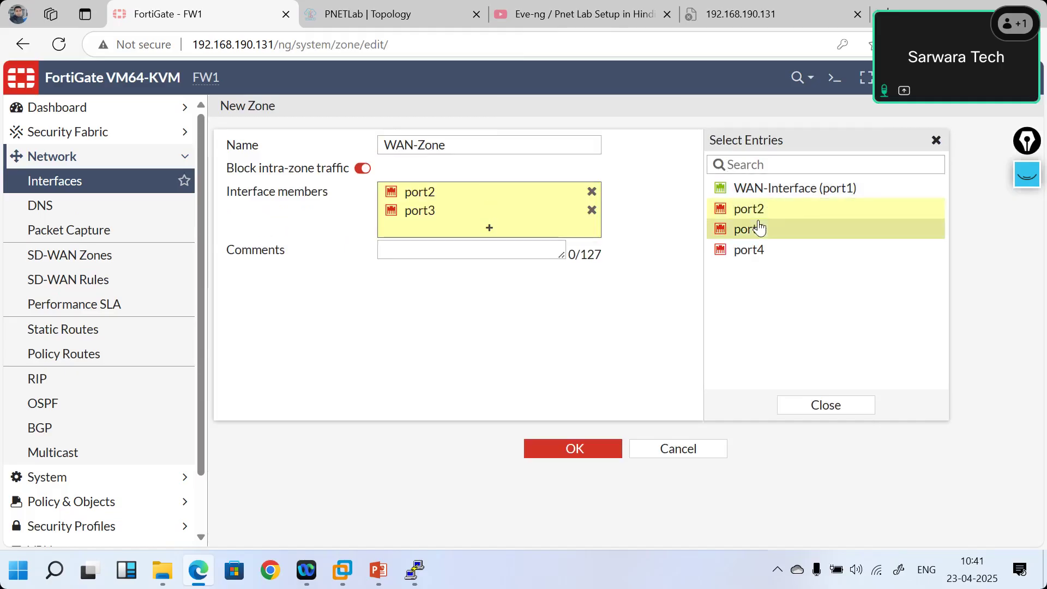
{"action": "left_click", "coordinate": [547, 454]}
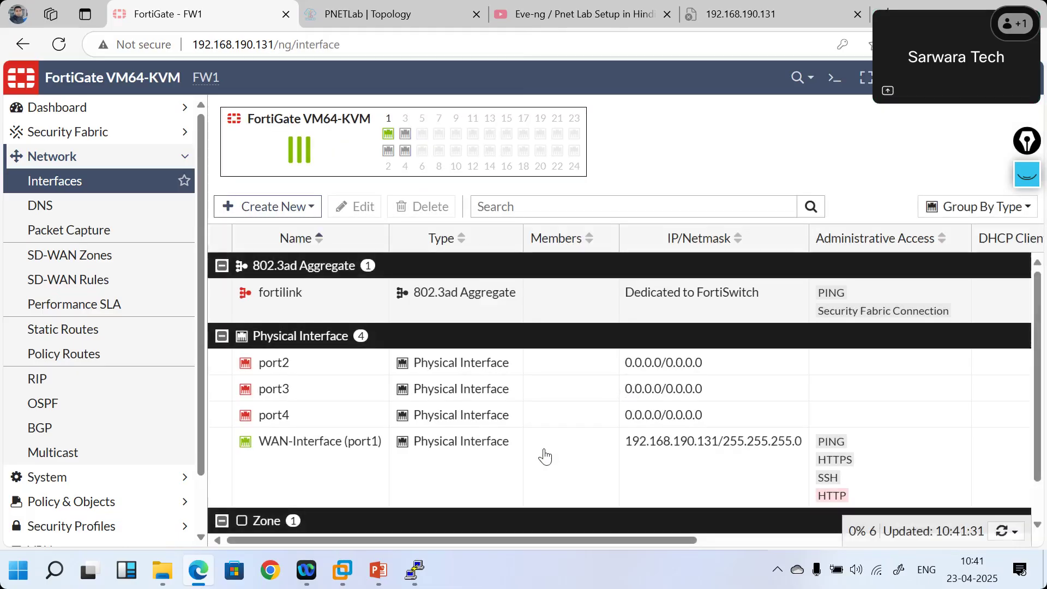
- Open port2's Edit Interface page from the interfaces list
{"action": "scroll", "coordinate": [584, 455], "scroll_direction": "down", "scroll_amount": 1}
{"action": "scroll", "coordinate": [583, 455], "scroll_direction": "right", "scroll_amount": 10}
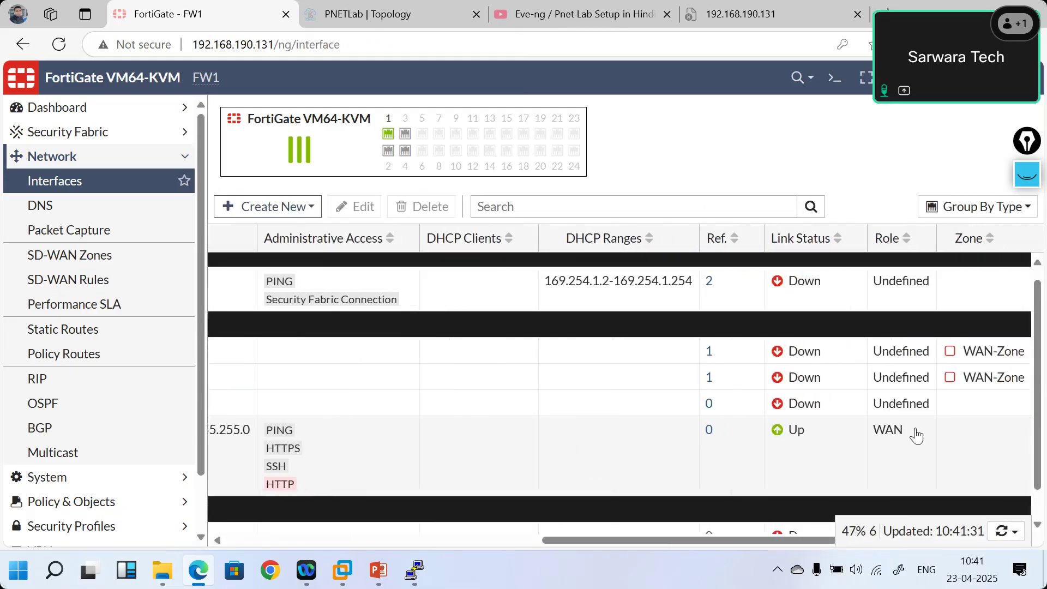
{"action": "scroll", "coordinate": [579, 435], "scroll_direction": "left", "scroll_amount": 10}
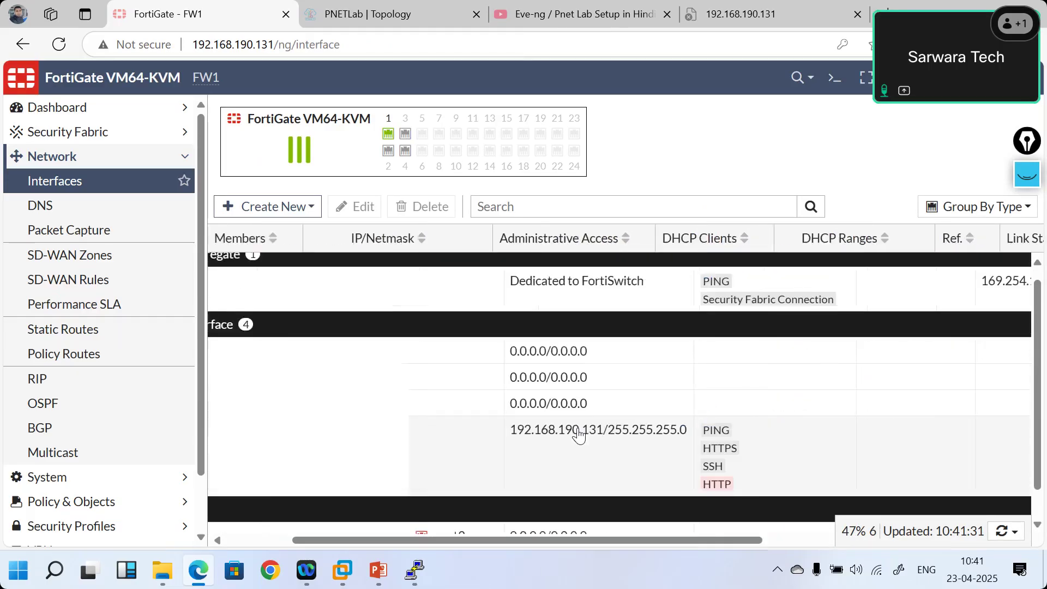
{"action": "double_click", "coordinate": [315, 359]}
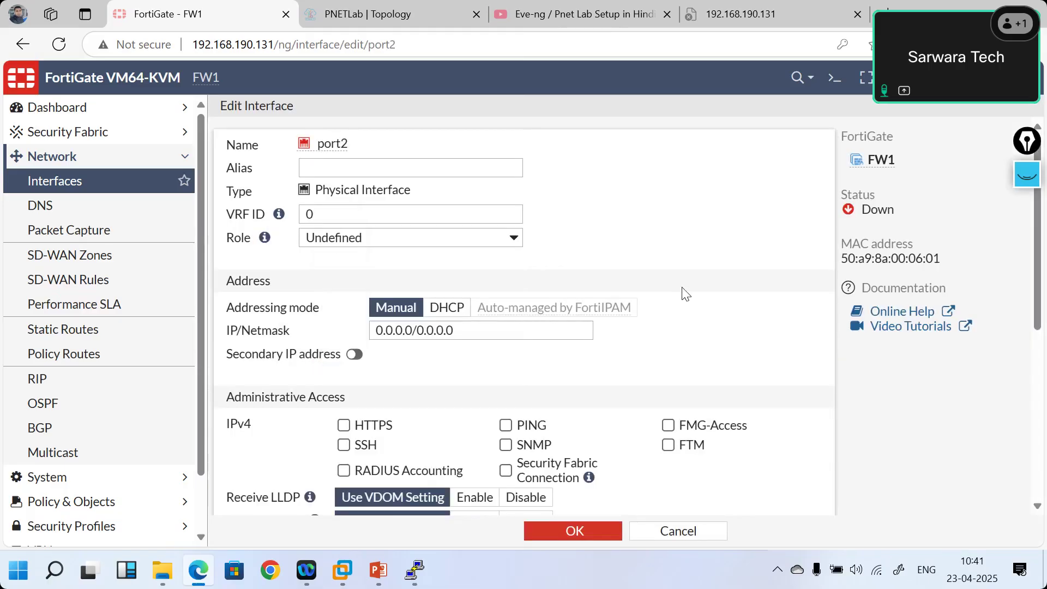
{"action": "left_click", "coordinate": [679, 532]}
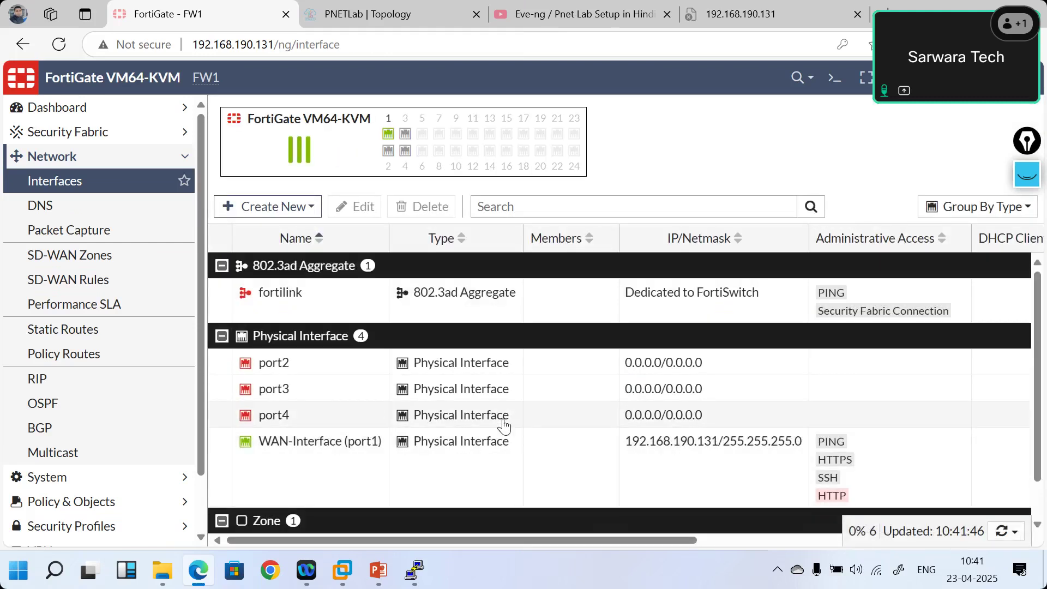
{"action": "scroll", "coordinate": [503, 421], "scroll_direction": "right", "scroll_amount": 9}
{"action": "scroll", "coordinate": [503, 421], "scroll_direction": "left", "scroll_amount": 9}
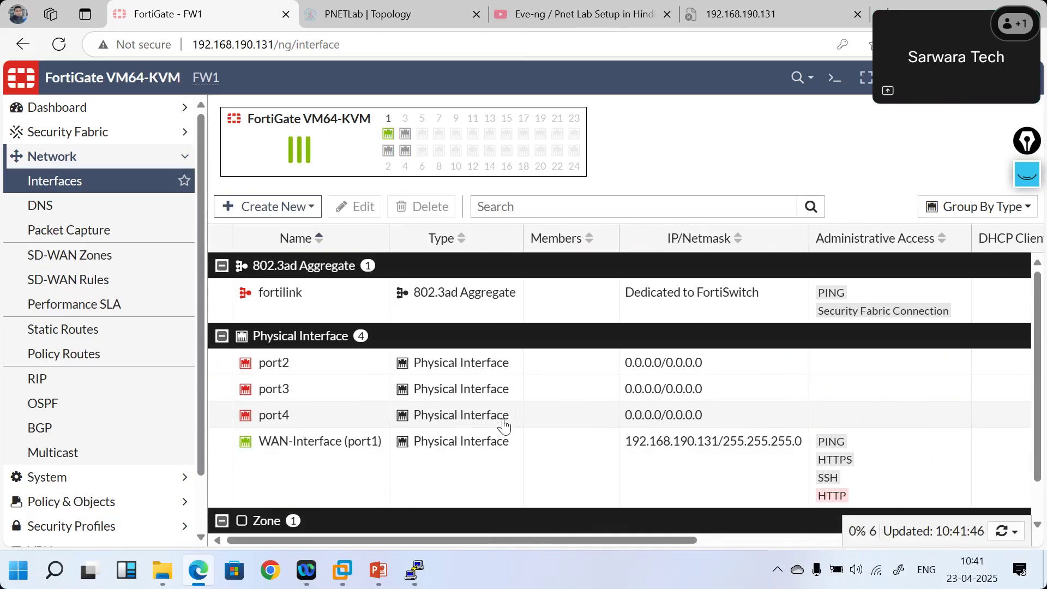
{"action": "scroll", "coordinate": [503, 426], "scroll_direction": "down", "scroll_amount": 1}
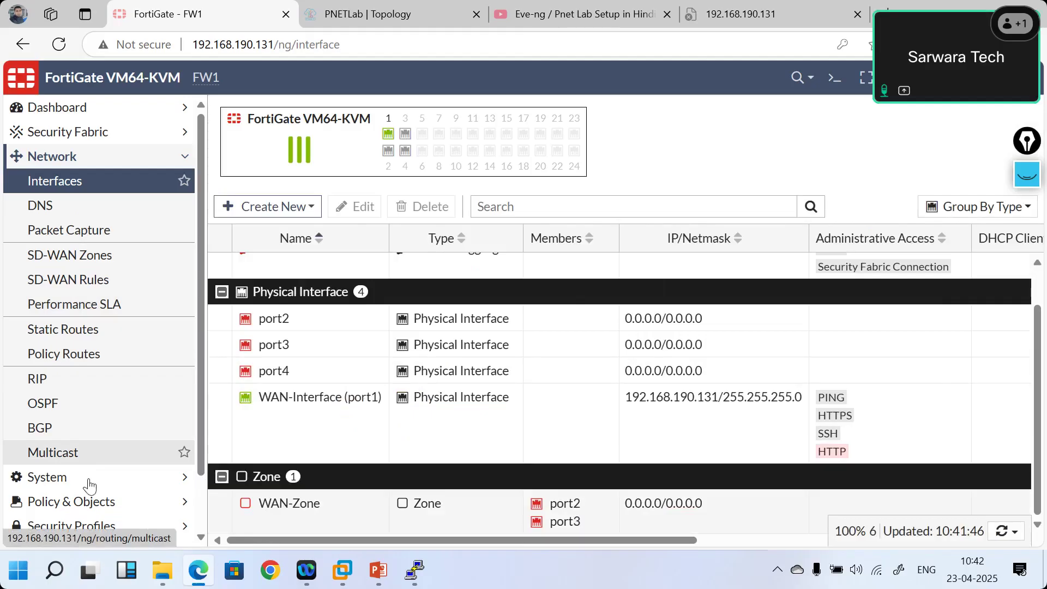
- Start a new firewall policy with WAN-Zone as incoming interface, leaving outgoing interface unset
{"action": "left_click", "coordinate": [84, 501]}
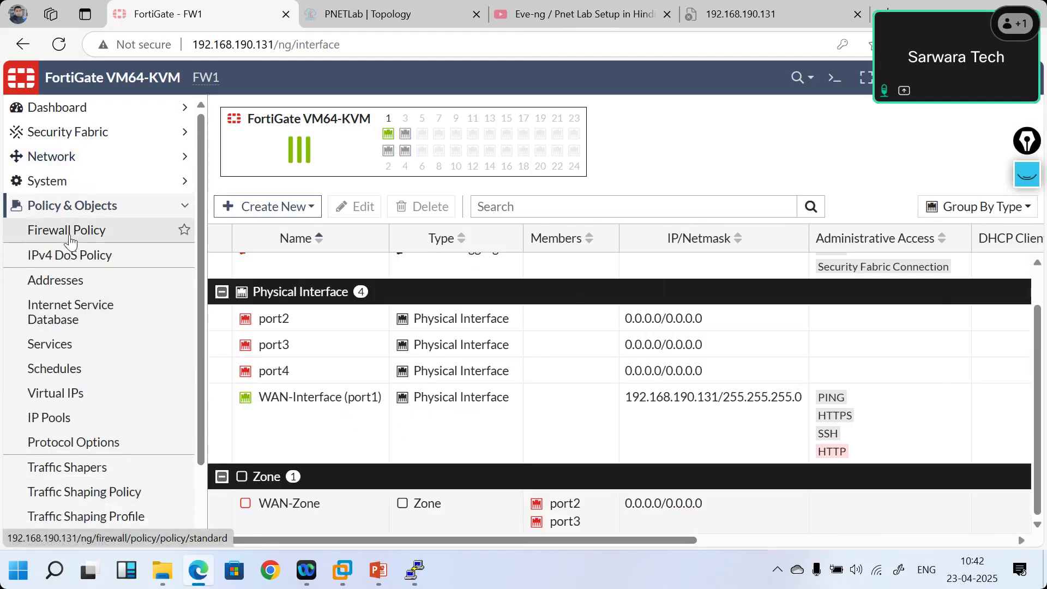
{"action": "left_click", "coordinate": [69, 240]}
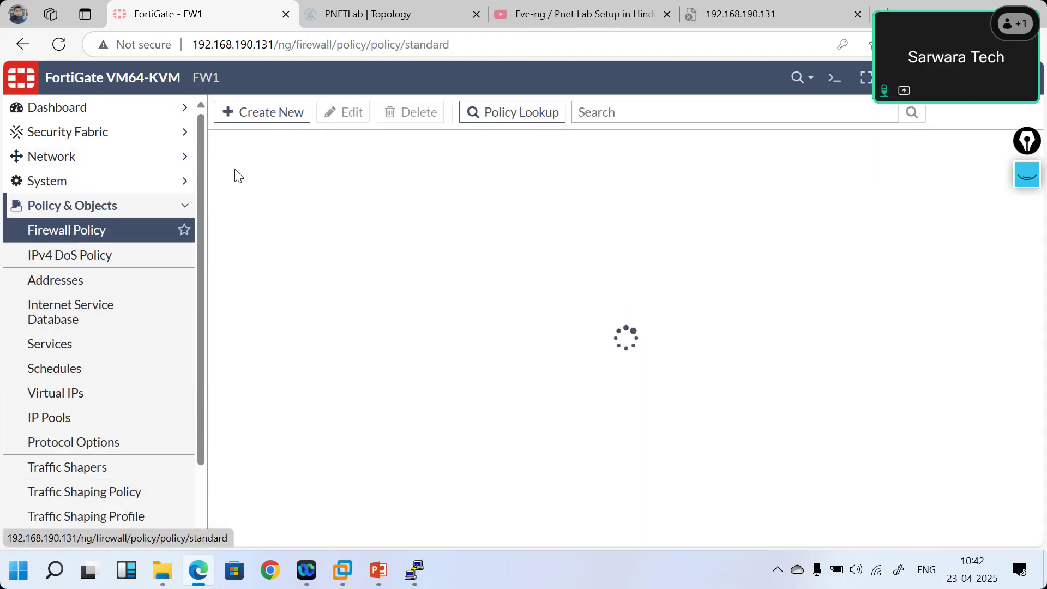
{"action": "left_click", "coordinate": [273, 117]}
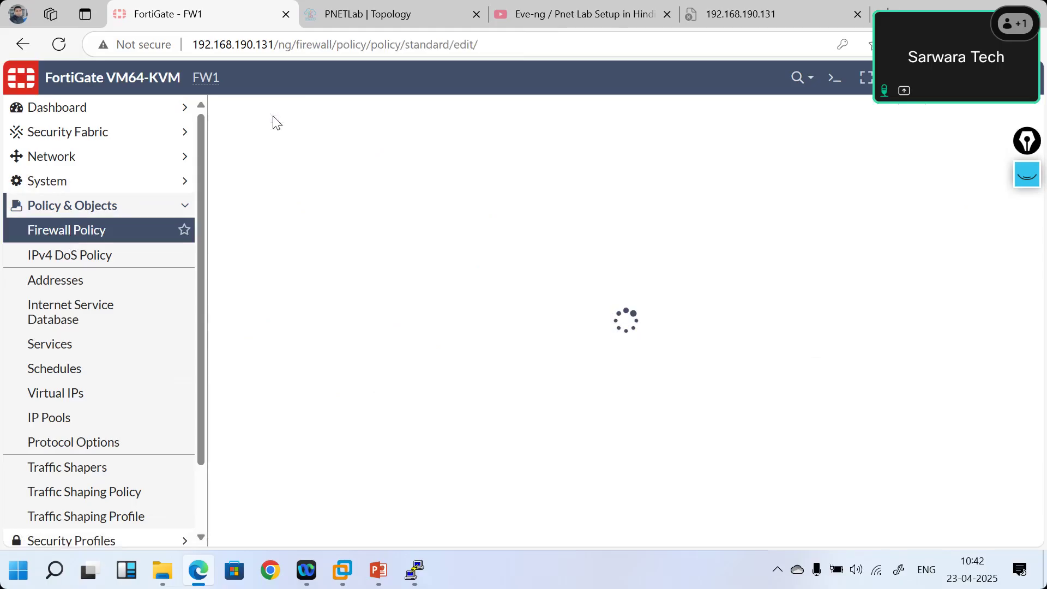
{"action": "left_click", "coordinate": [399, 184]}
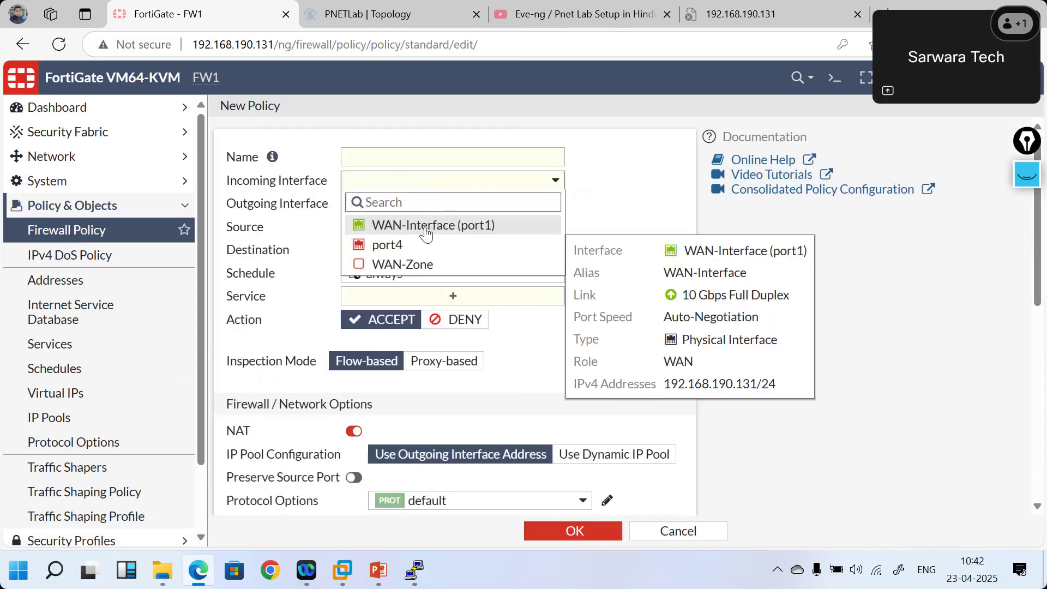
{"action": "left_click", "coordinate": [386, 266]}
{"action": "left_click", "coordinate": [401, 209]}
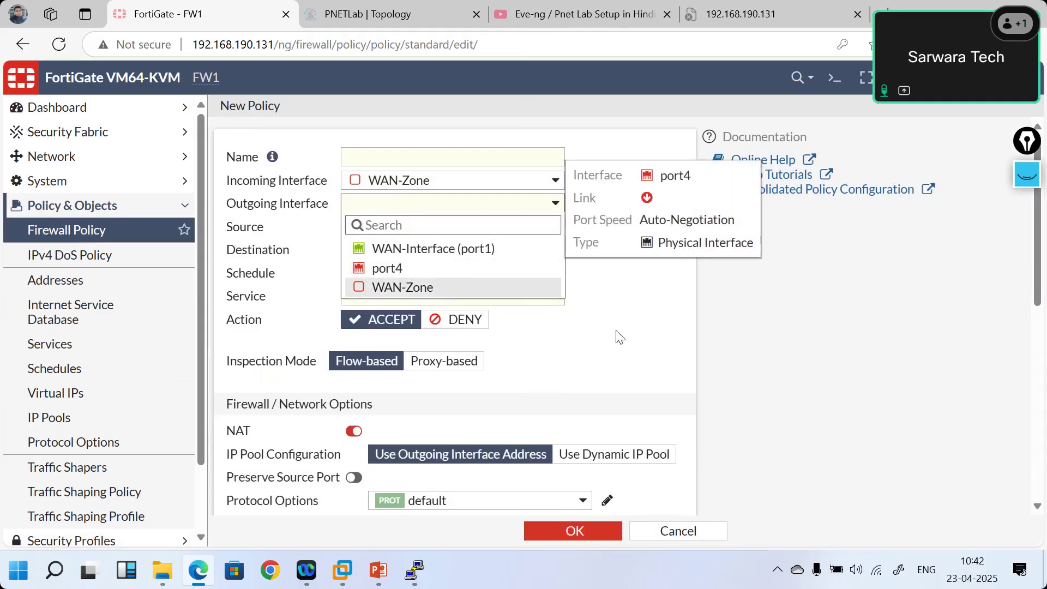
{"action": "left_click", "coordinate": [633, 321]}
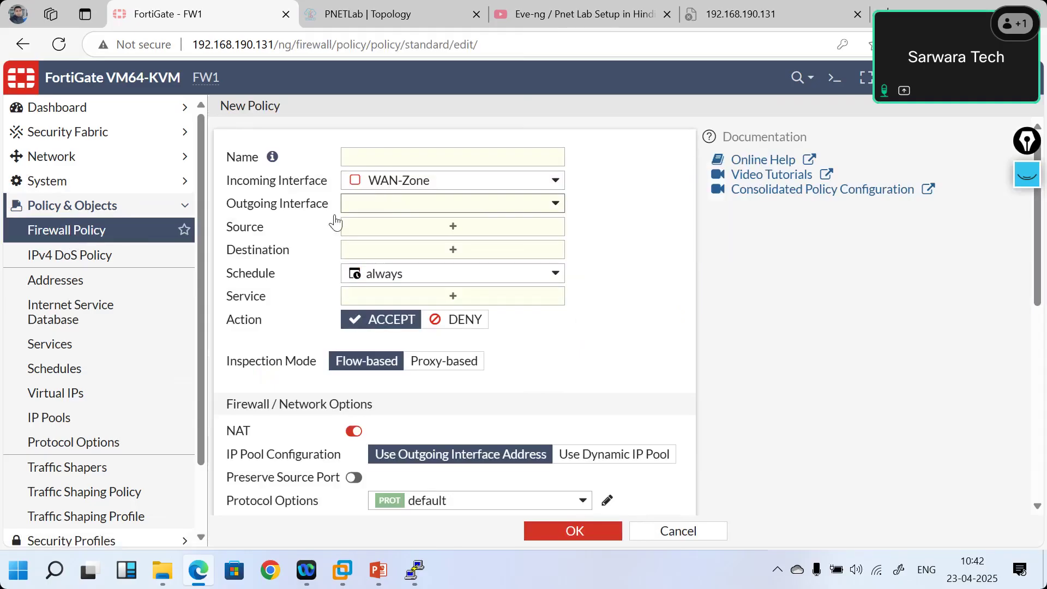
{"action": "left_click", "coordinate": [82, 157]}
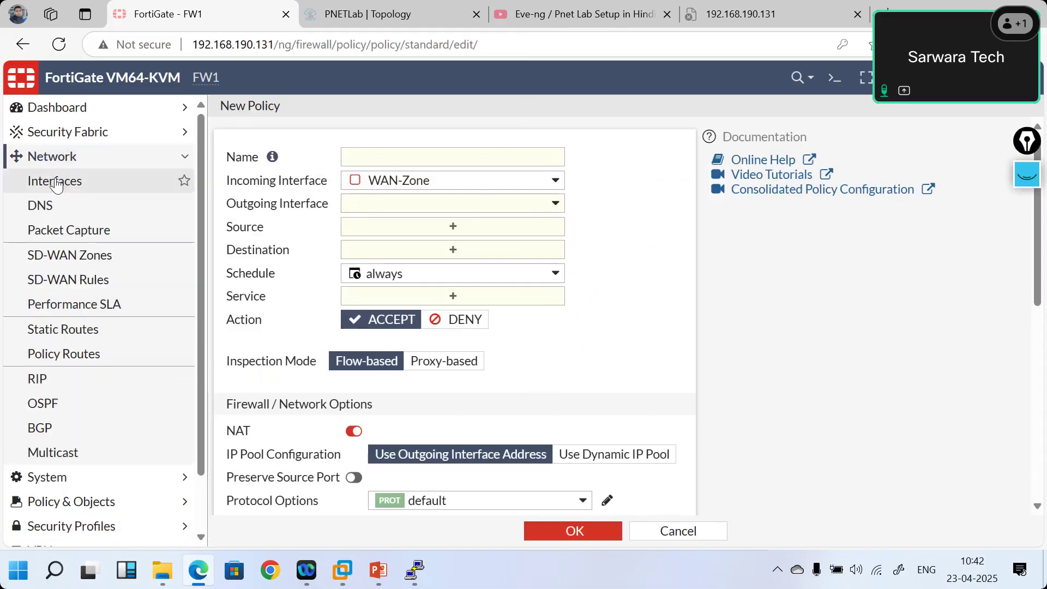
- Edit WAN-Zone, removing port2 and port3 from its members and clearing its name
{"action": "left_click", "coordinate": [82, 181]}
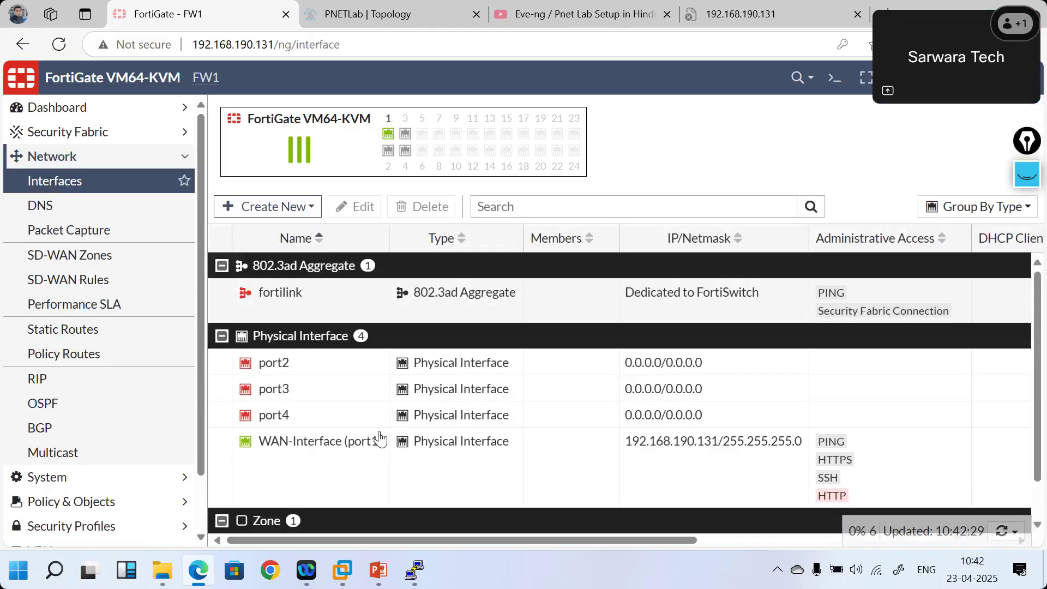
{"action": "scroll", "coordinate": [381, 439], "scroll_direction": "down", "scroll_amount": 1}
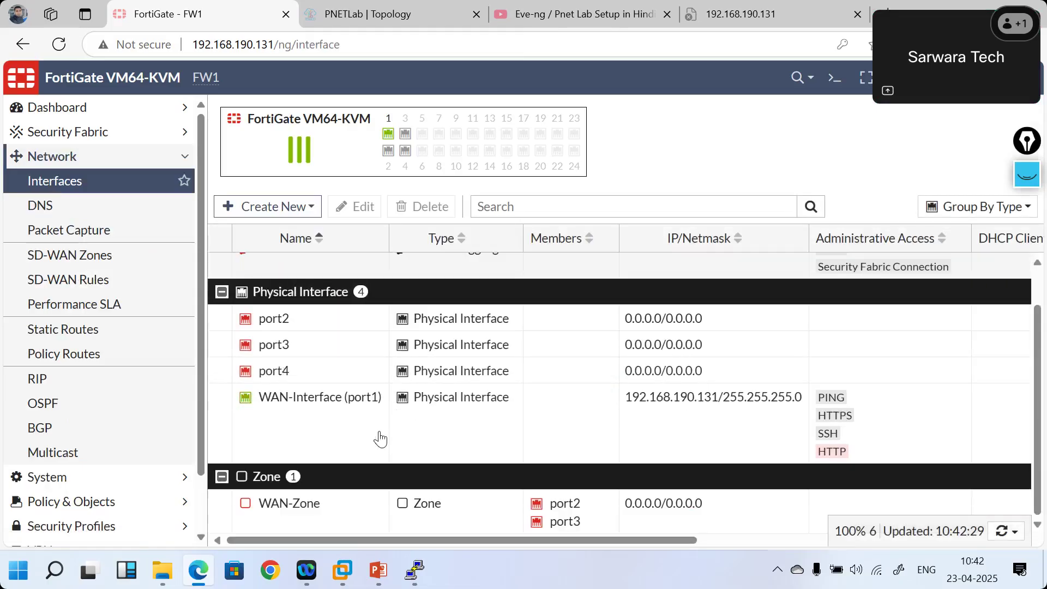
{"action": "double_click", "coordinate": [324, 516]}
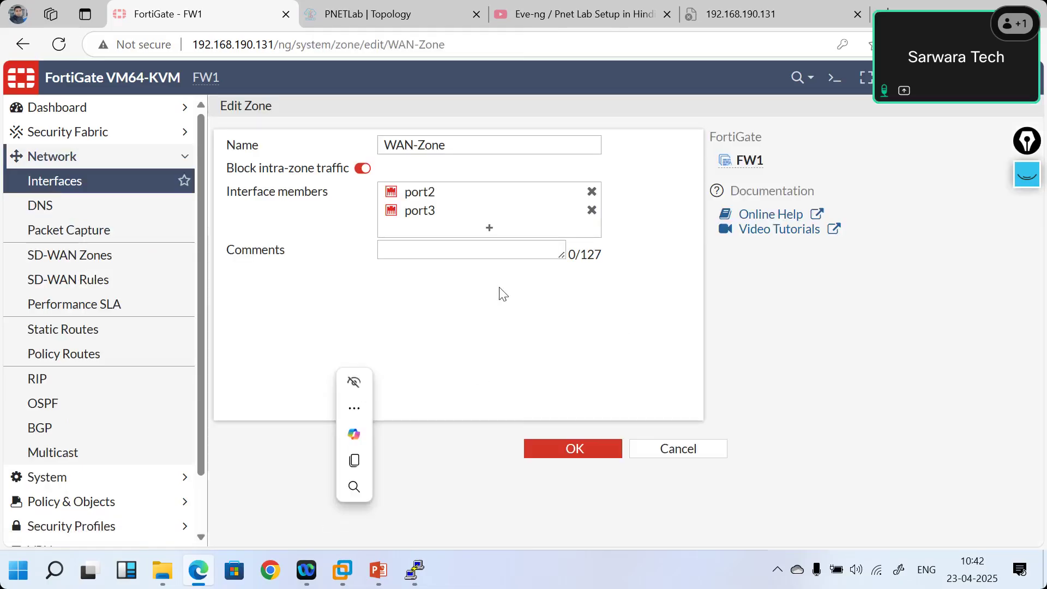
{"action": "left_click", "coordinate": [592, 210]}
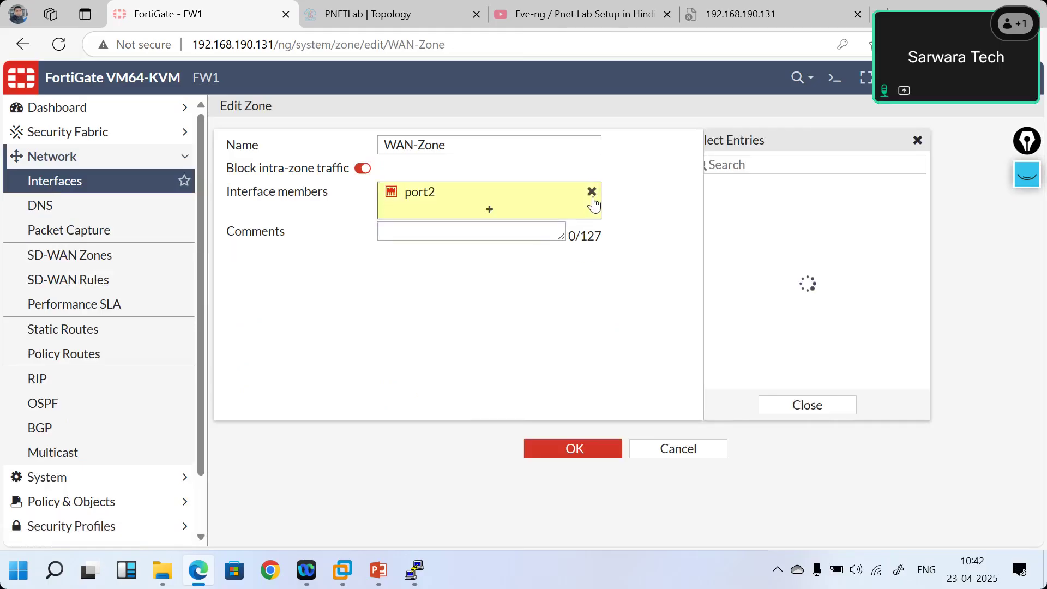
{"action": "left_click", "coordinate": [592, 192]}
{"action": "left_click", "coordinate": [471, 148]}
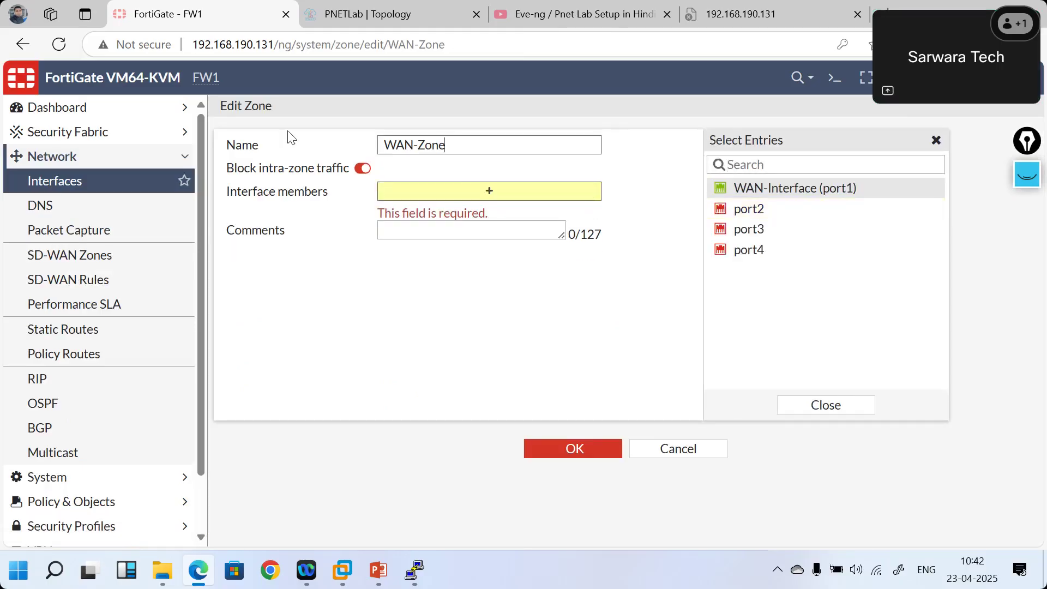
{"action": "key", "text": "ctrl+a"}
{"action": "key", "text": "BackSpace"}
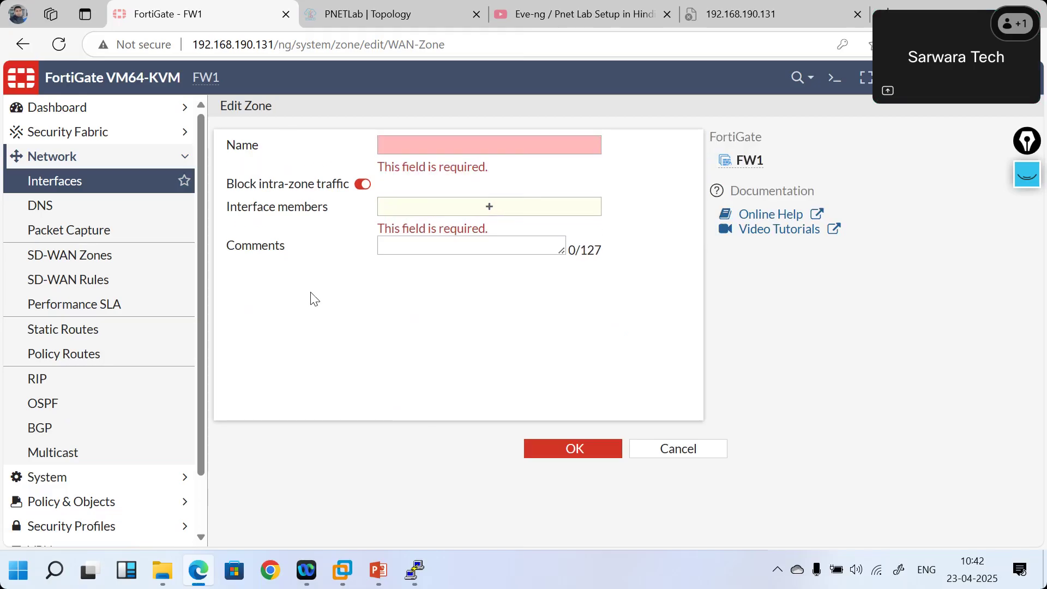
{"action": "left_click", "coordinate": [562, 452]}
- Rename the zone to LAN with port2 as its only member and save it
{"action": "left_click", "coordinate": [477, 143]}
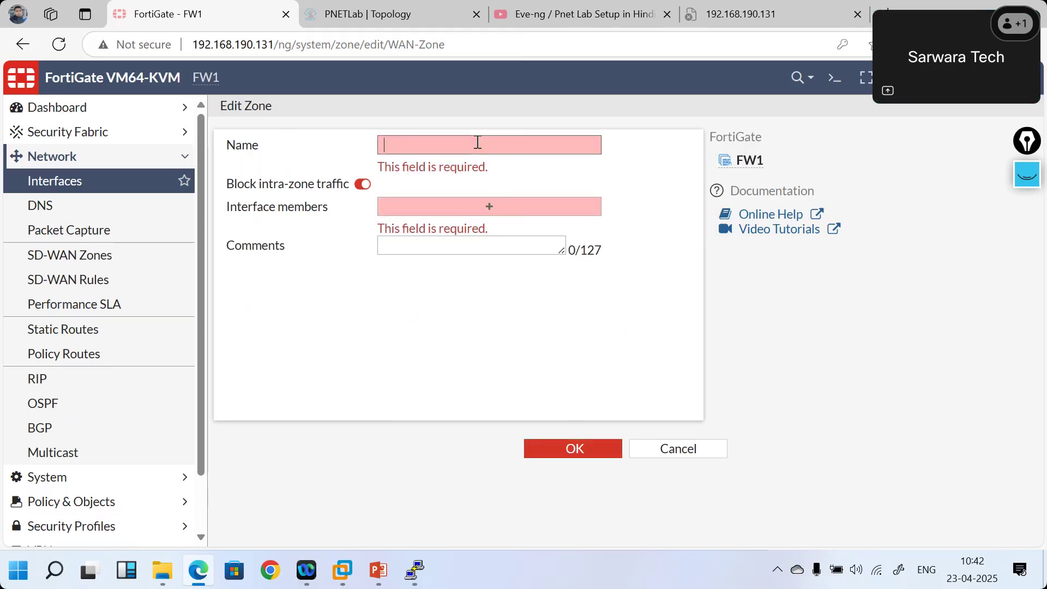
{"action": "type", "text": "a"}
{"action": "key", "text": "BackSpace"}
{"action": "type", "text": "LAN"}
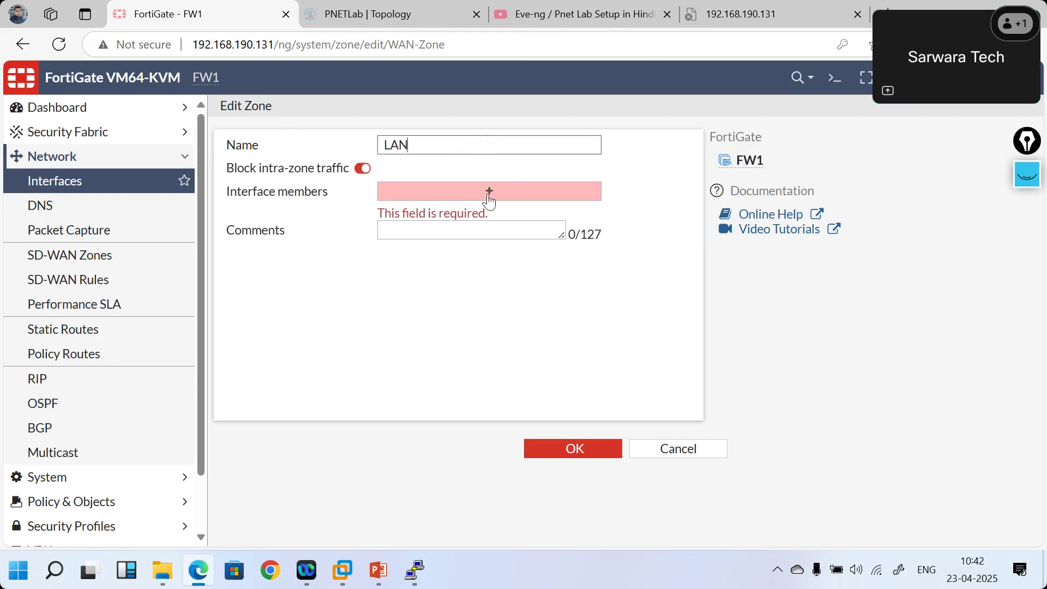
{"action": "left_click", "coordinate": [488, 192]}
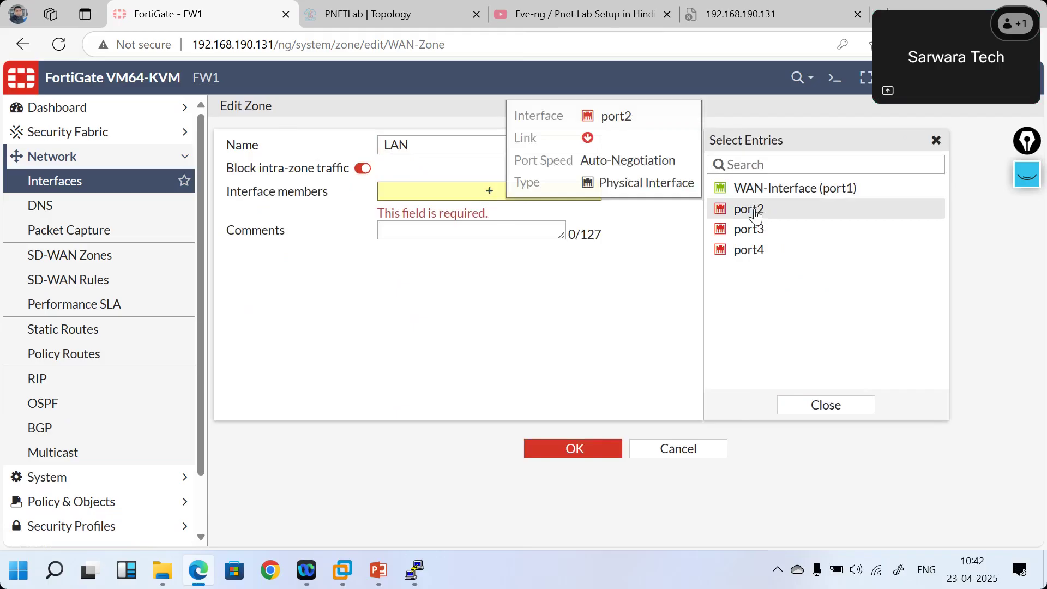
{"action": "left_click", "coordinate": [755, 215]}
{"action": "left_click", "coordinate": [560, 339]}
{"action": "left_click", "coordinate": [584, 451]}
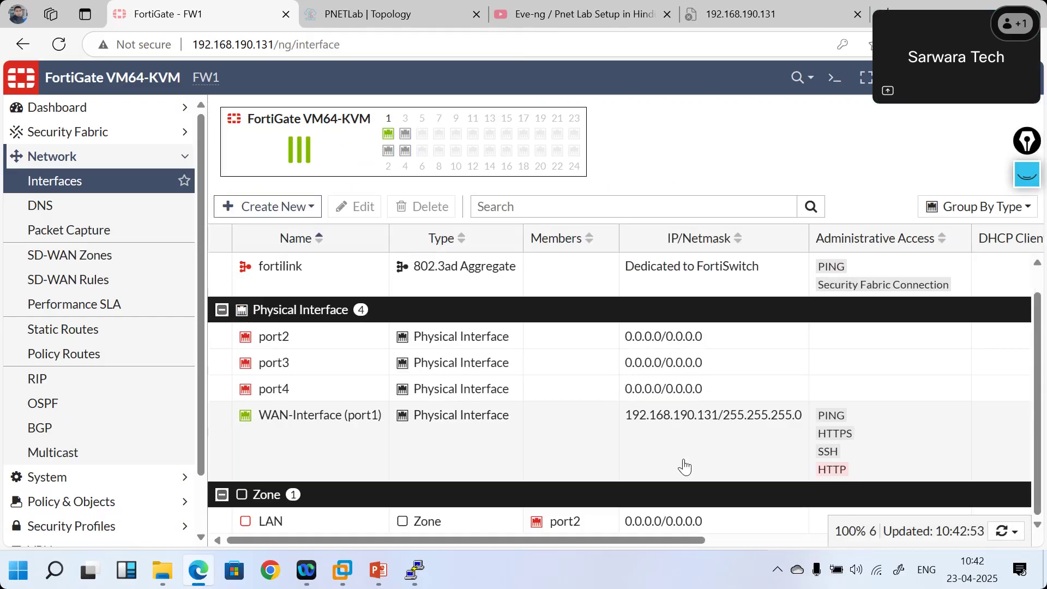
- Check port2's Link Status, still Down, then switch to the PNETLab topology
{"action": "scroll", "coordinate": [684, 467], "scroll_direction": "right", "scroll_amount": 10}
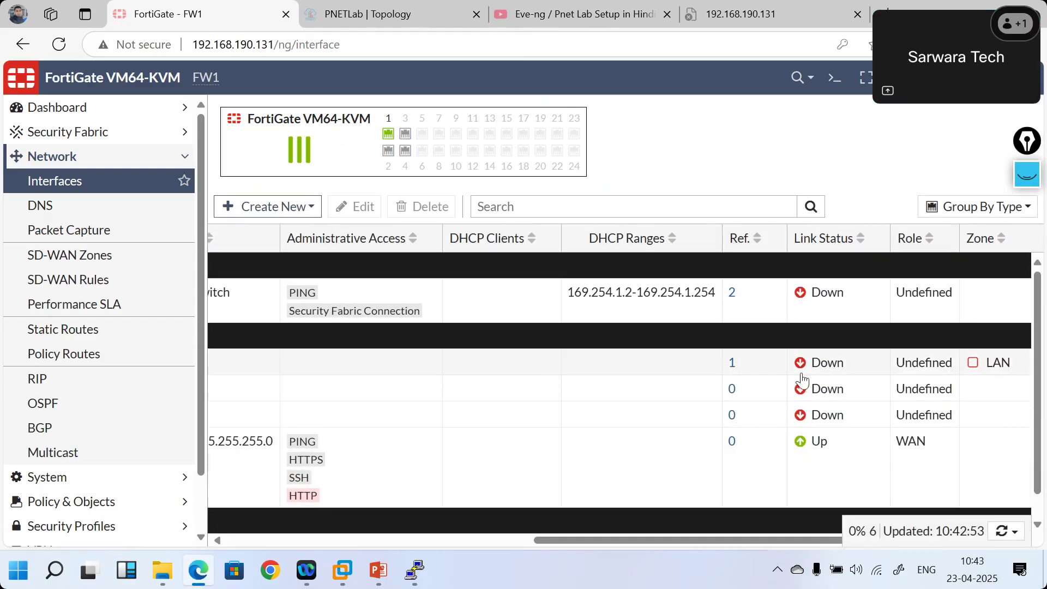
{"action": "scroll", "coordinate": [728, 374], "scroll_direction": "left", "scroll_amount": 8}
{"action": "left_click", "coordinate": [729, 374]}
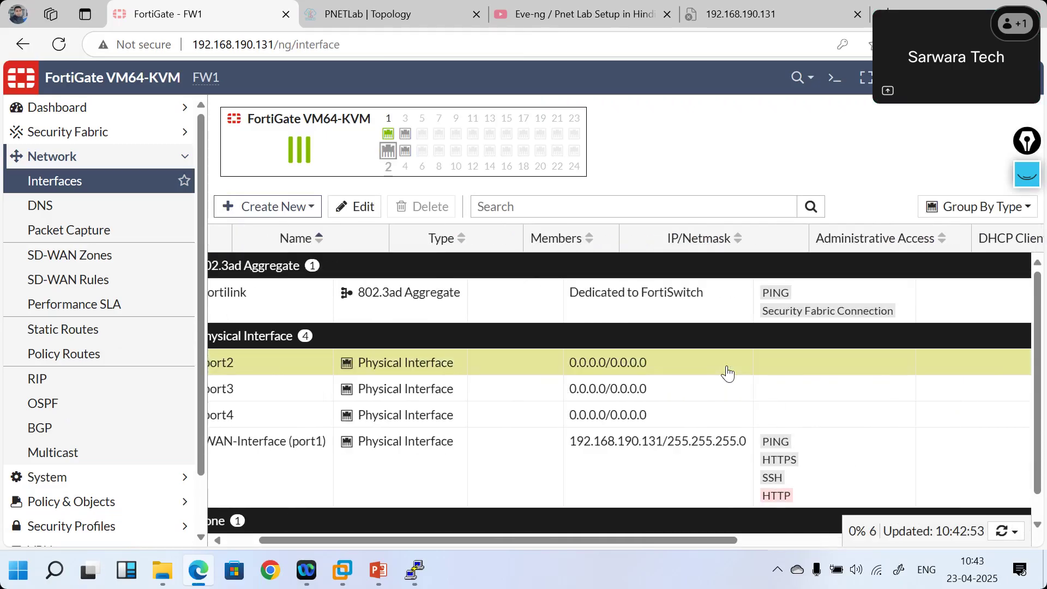
{"action": "scroll", "coordinate": [728, 373], "scroll_direction": "right", "scroll_amount": 10}
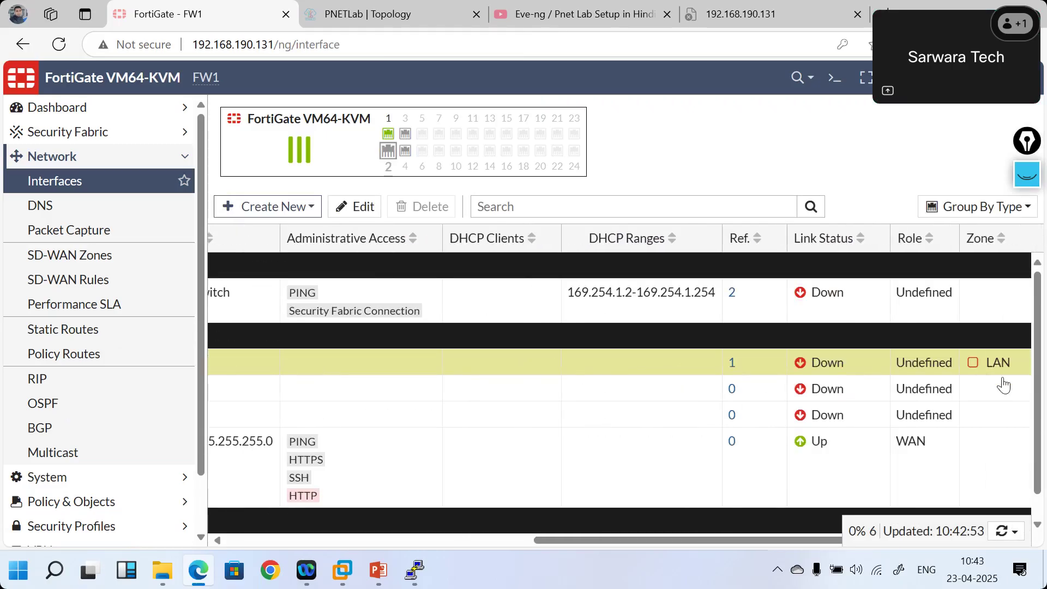
{"action": "left_click", "coordinate": [329, 7]}
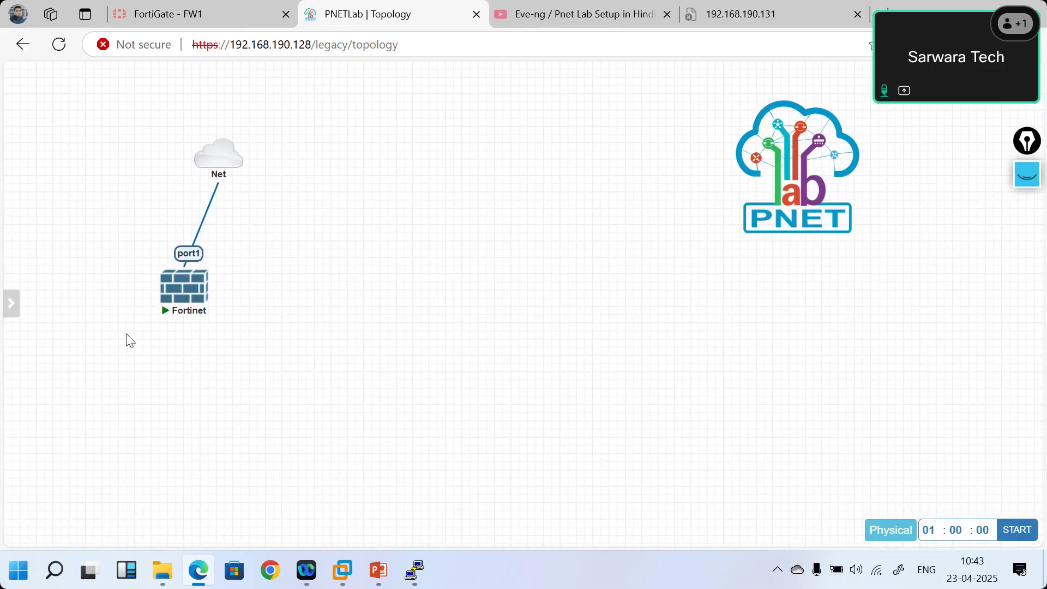
- Unlock the PNETLab lab by entering the lab password
{"action": "mouse_move", "coordinate": [11, 303]}
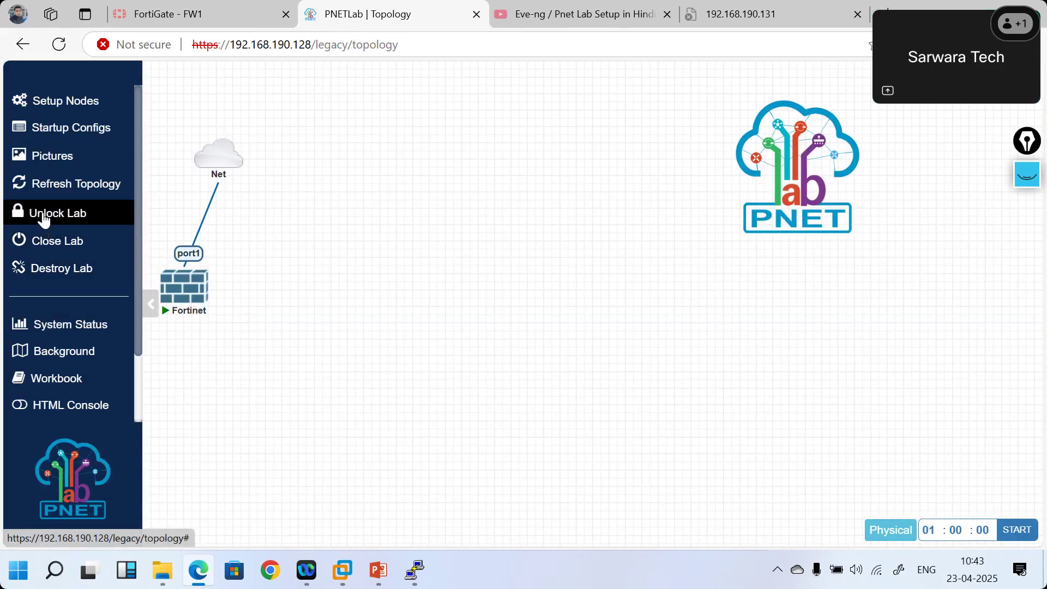
{"action": "left_click", "coordinate": [44, 219]}
{"action": "left_click", "coordinate": [334, 131]}
{"action": "type", "text": "p"}
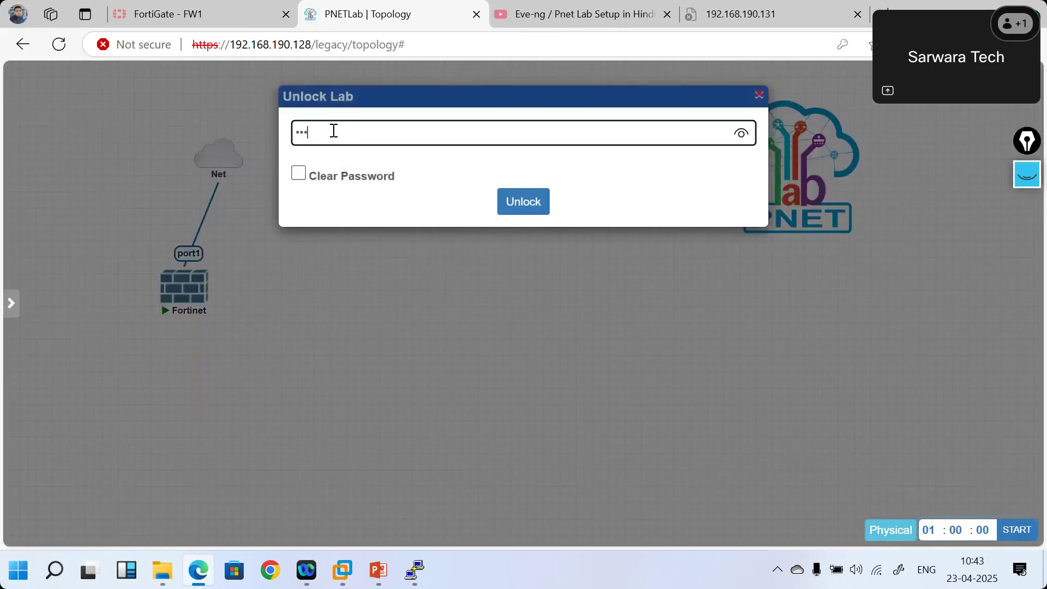
{"action": "left_click", "coordinate": [525, 203]}
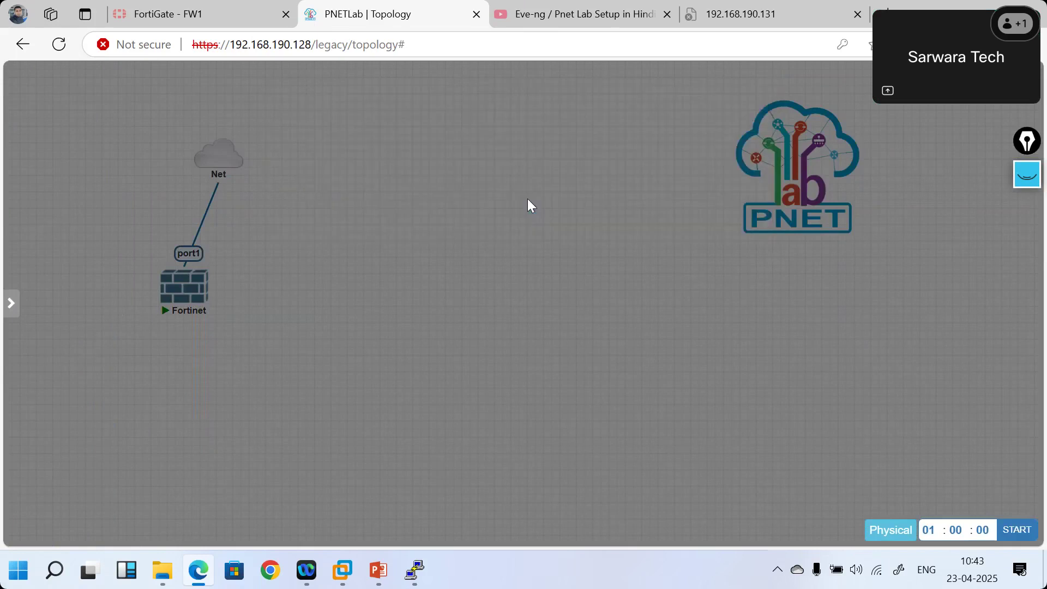
- Add a Virtual PC (VPCS) node and link its eth0 to Fortinet port2
{"action": "right_click", "coordinate": [211, 359]}
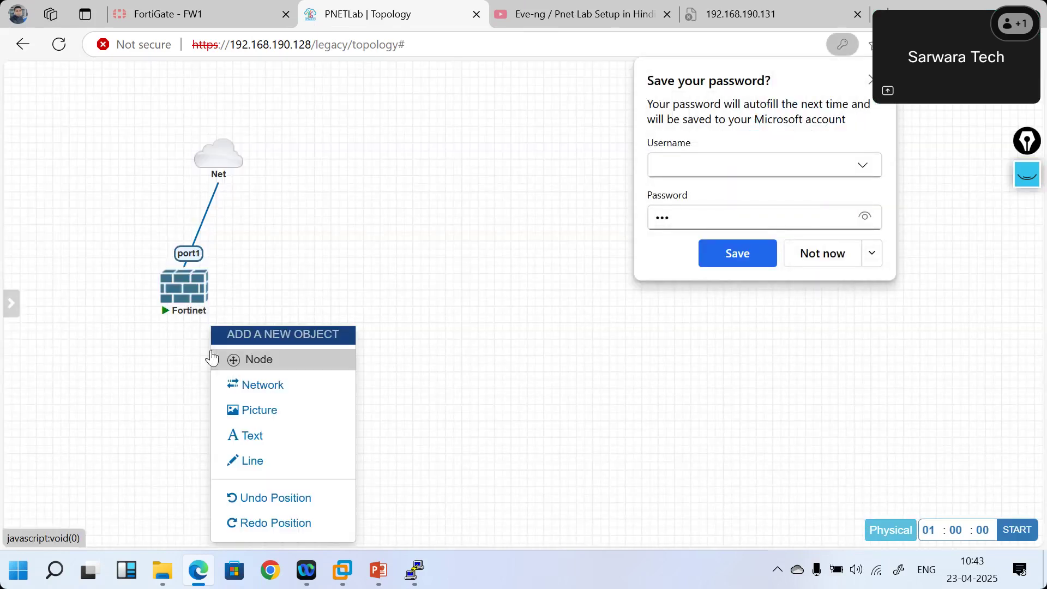
{"action": "left_click", "coordinate": [244, 357]}
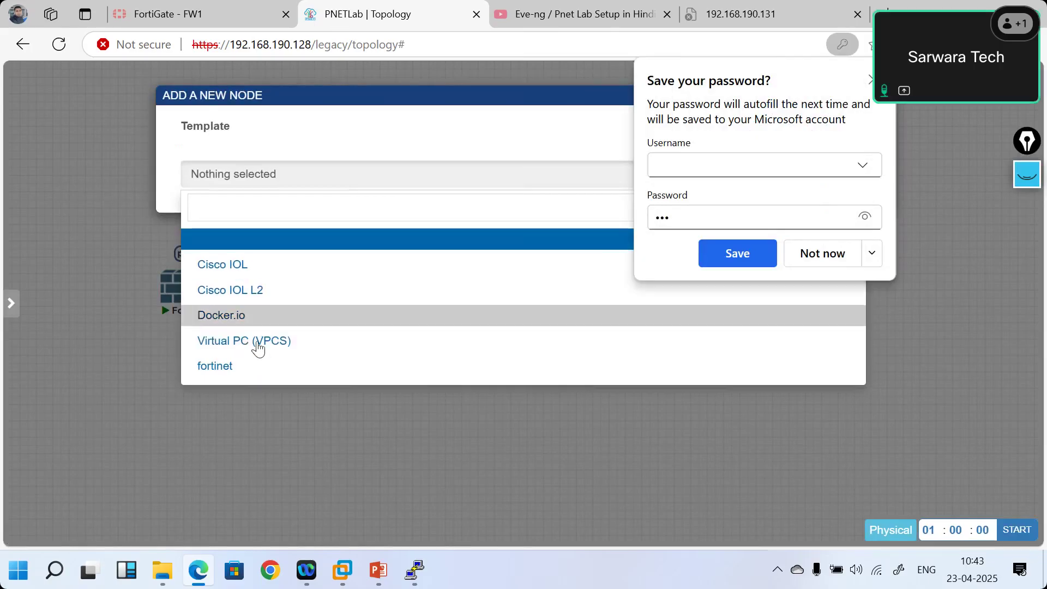
{"action": "left_click", "coordinate": [238, 341]}
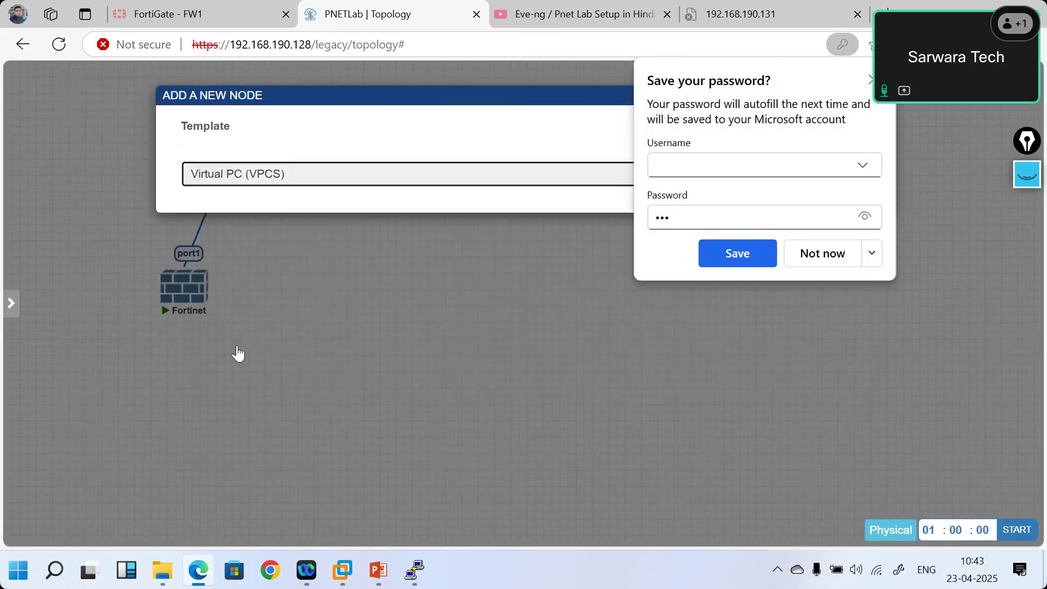
{"action": "scroll", "coordinate": [383, 411], "scroll_direction": "down", "scroll_amount": 6}
{"action": "left_click", "coordinate": [497, 496]}
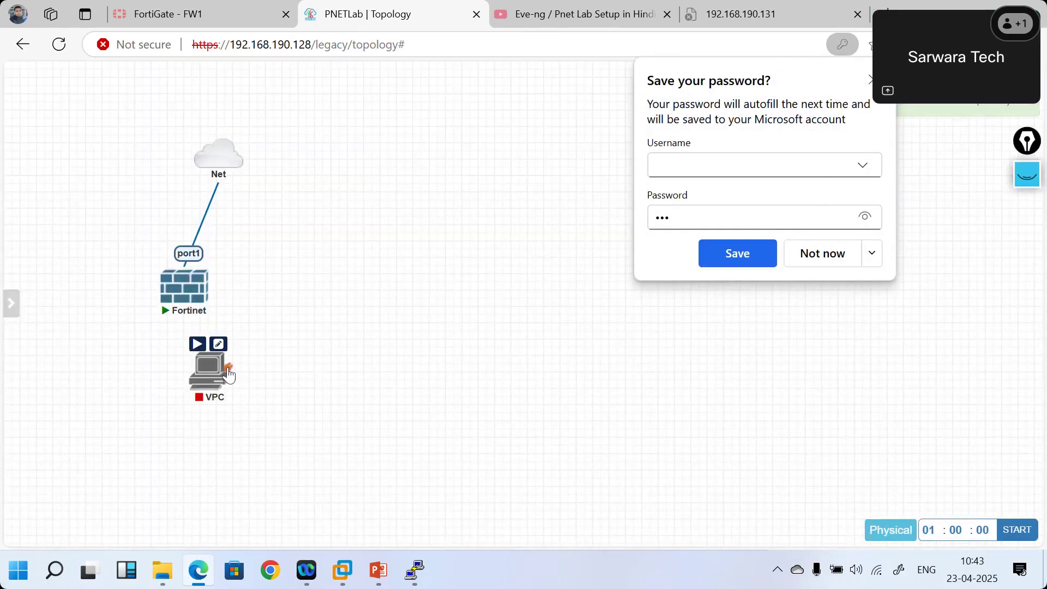
{"action": "left_click_drag", "start_coordinate": [229, 376], "coordinate": [188, 294]}
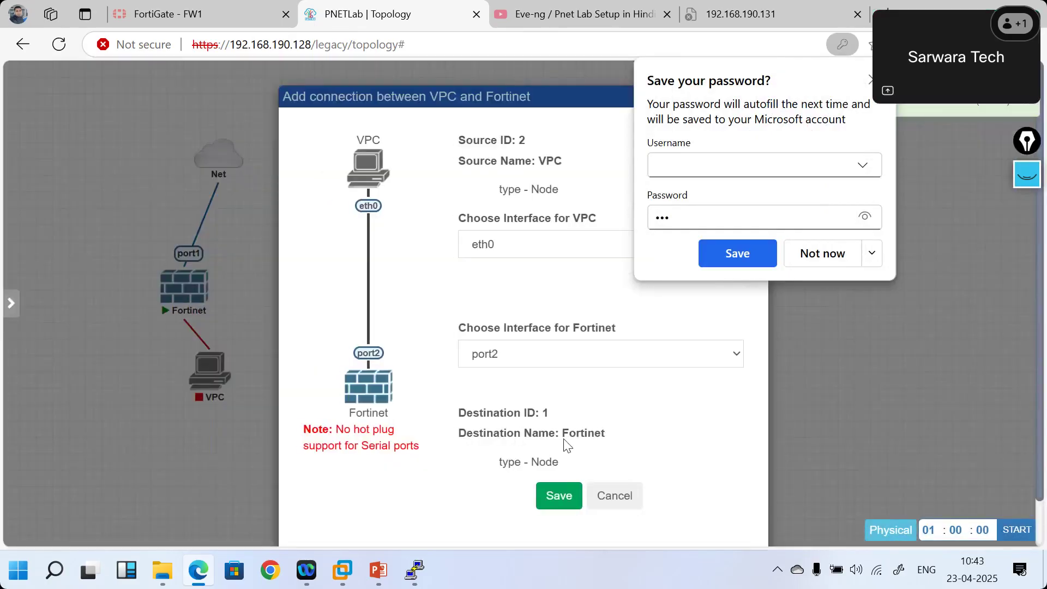
{"action": "left_click", "coordinate": [554, 498]}
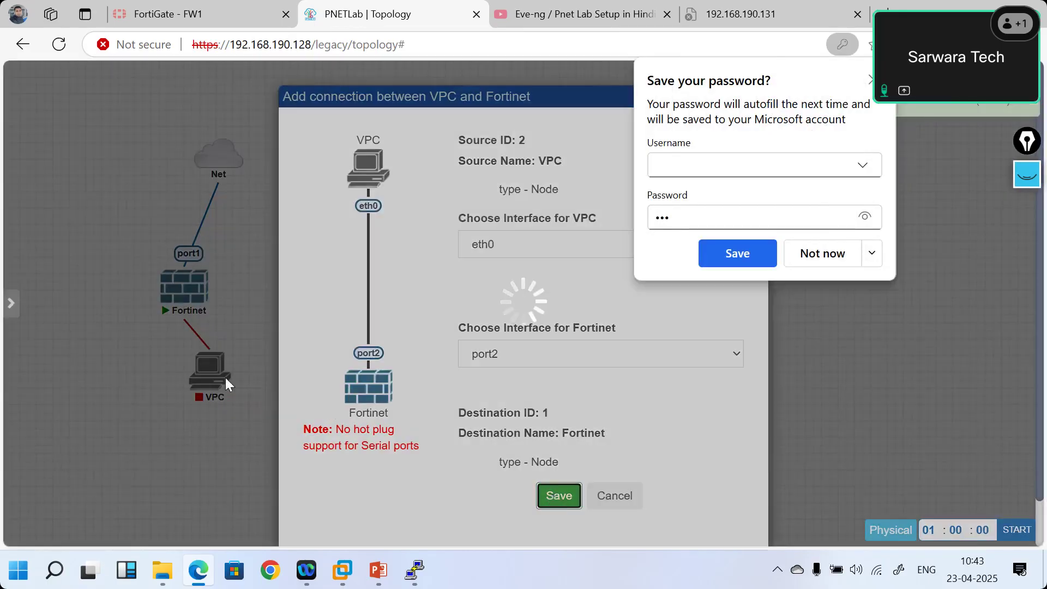
- Start the VPC node and lock the lab again
{"action": "right_click", "coordinate": [215, 371]}
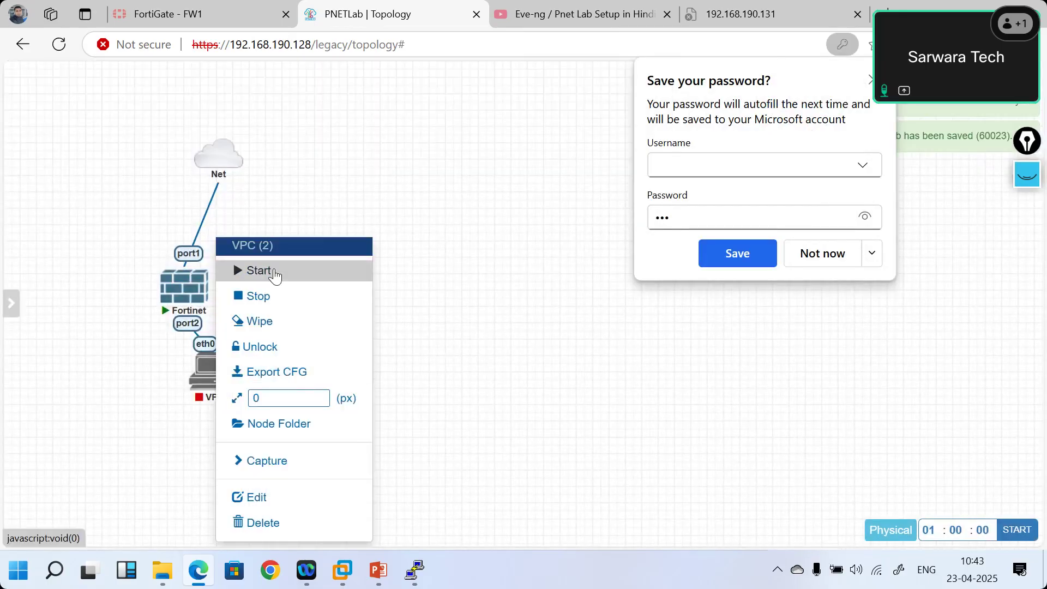
{"action": "left_click", "coordinate": [275, 272]}
{"action": "mouse_move", "coordinate": [14, 278]}
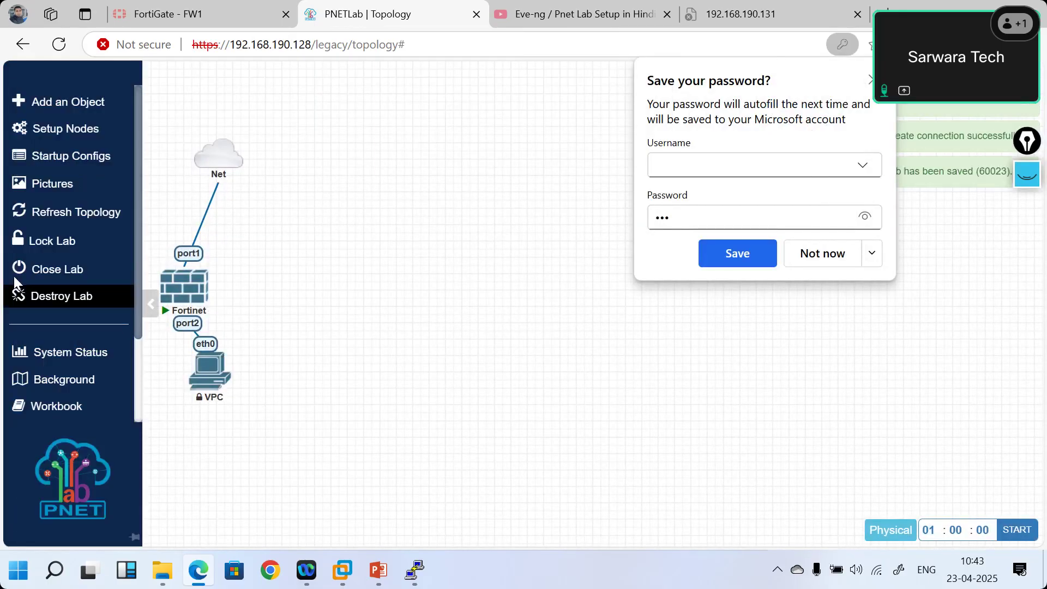
{"action": "left_click", "coordinate": [37, 247]}
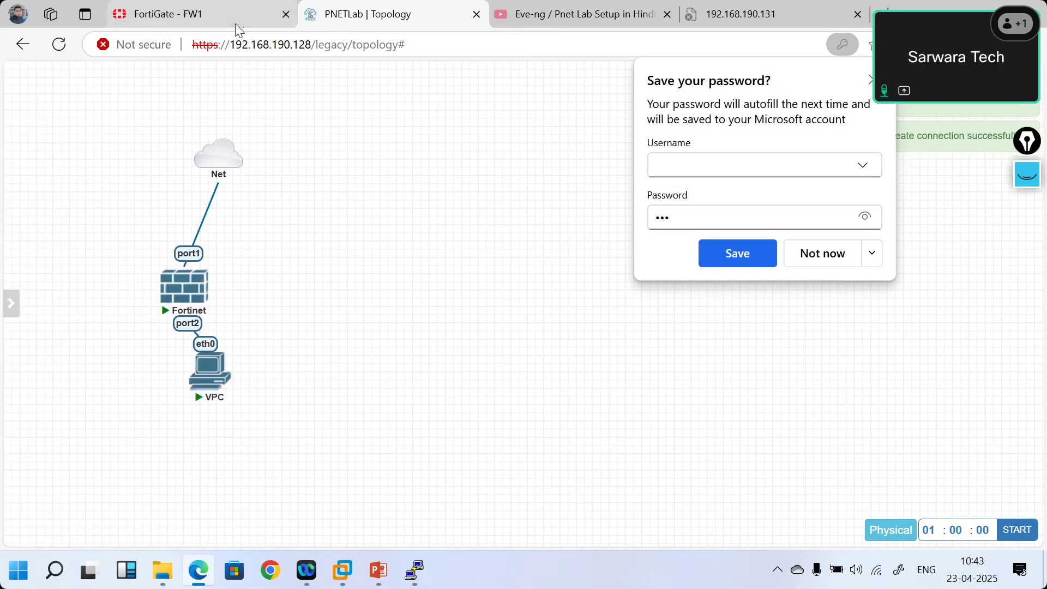
- Refresh FortiGate's interfaces to confirm port2 is Up at 10 Gbps Full Duplex, then show PowerPoint
{"action": "mouse_move", "coordinate": [234, 24]}
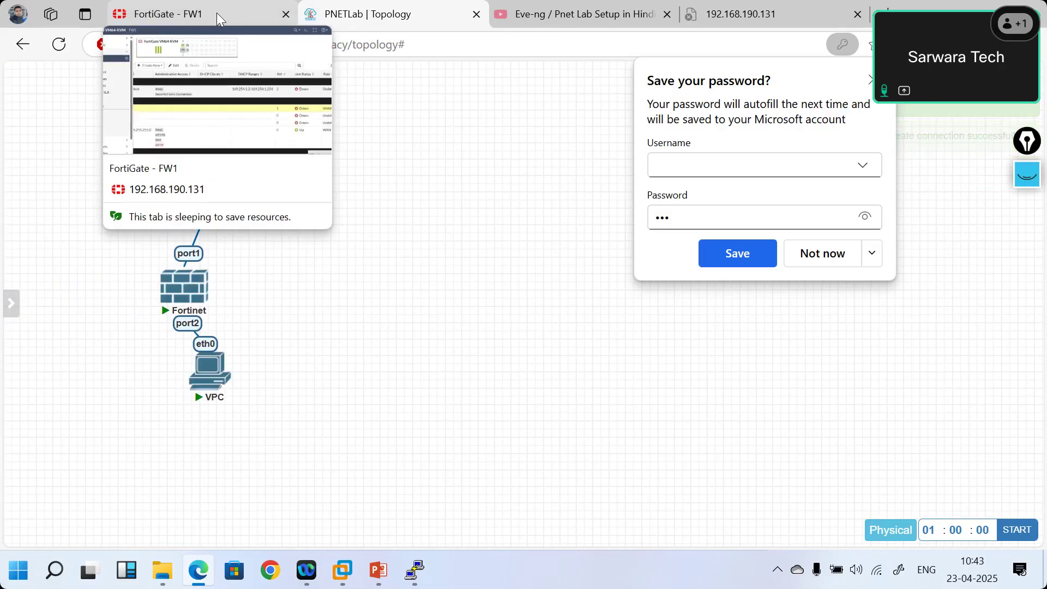
{"action": "left_click", "coordinate": [217, 12]}
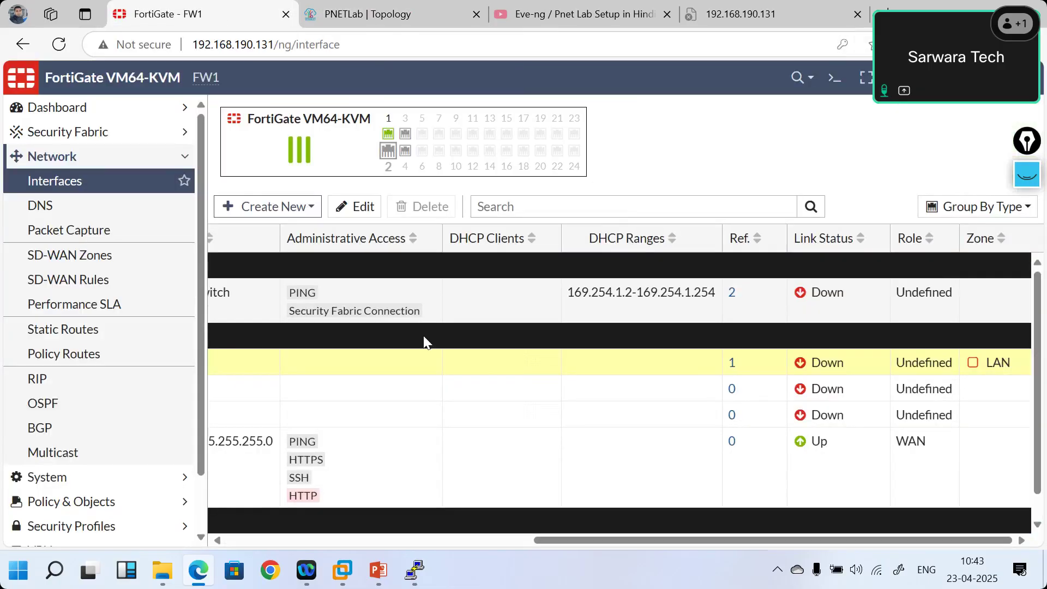
{"action": "left_click", "coordinate": [78, 189]}
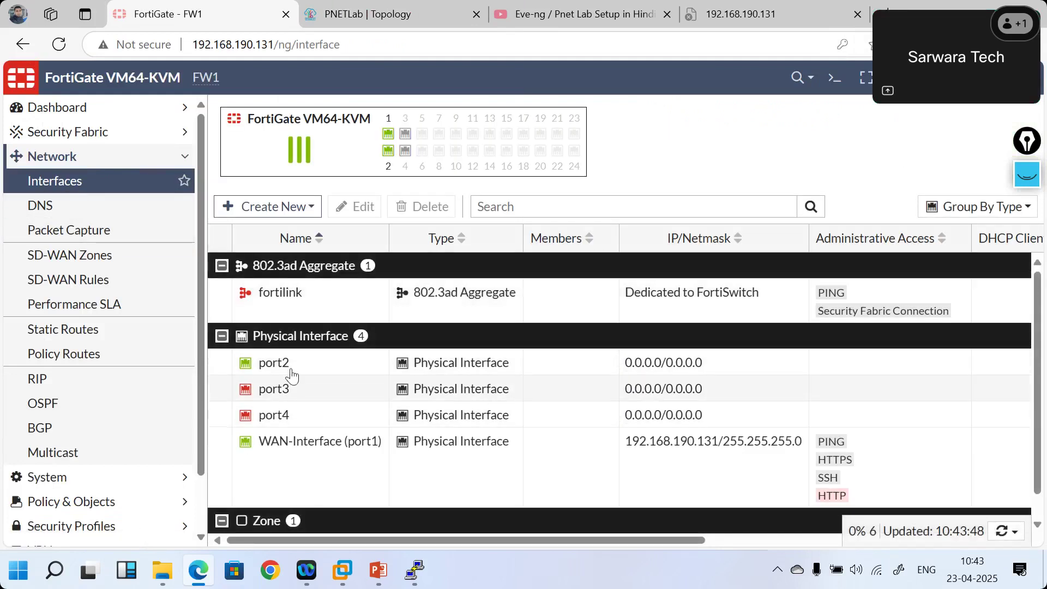
{"action": "mouse_move", "coordinate": [266, 370]}
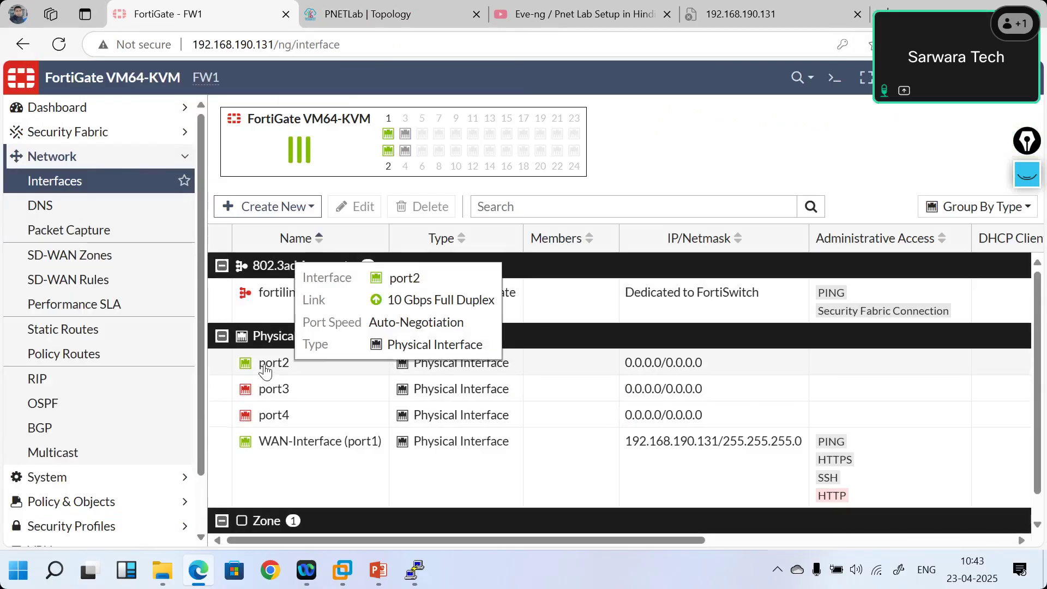
{"action": "left_click", "coordinate": [266, 370]}
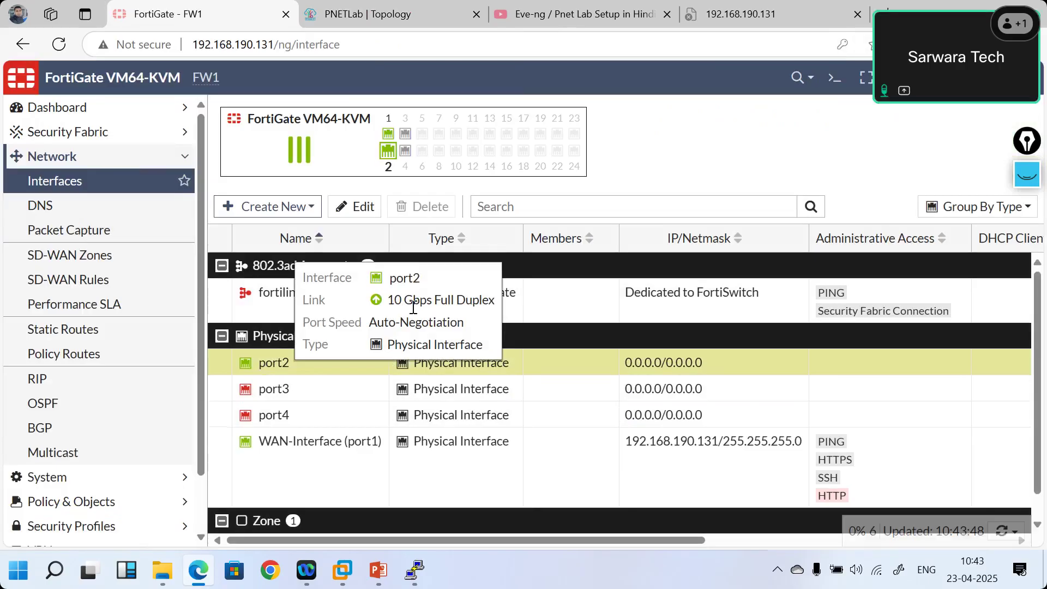
{"action": "left_click_drag", "start_coordinate": [388, 308], "coordinate": [491, 308]}
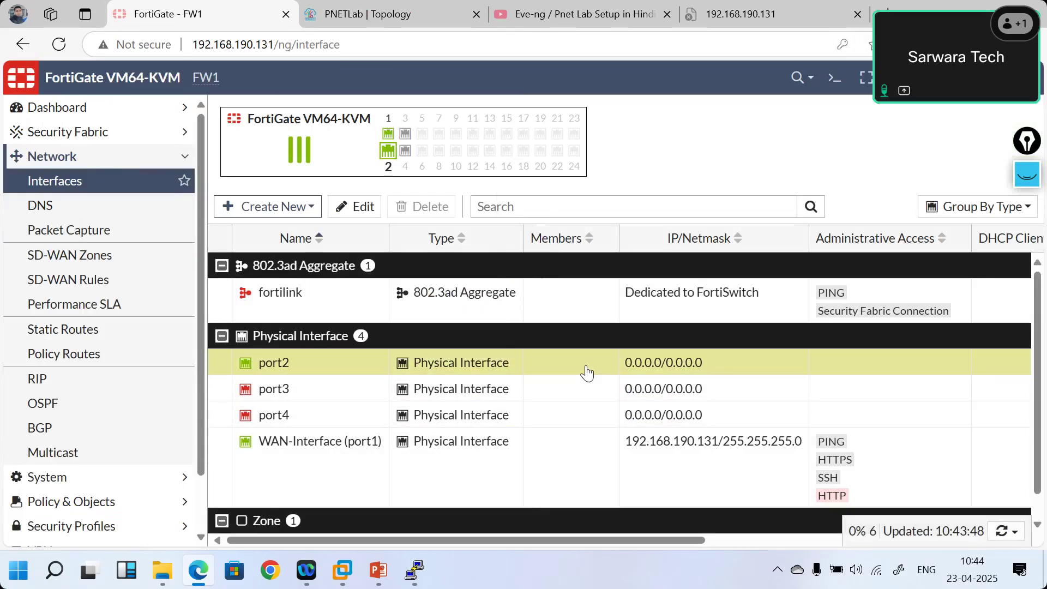
{"action": "scroll", "coordinate": [584, 373], "scroll_direction": "right", "scroll_amount": 5}
{"action": "scroll", "coordinate": [586, 373], "scroll_direction": "right", "scroll_amount": 5}
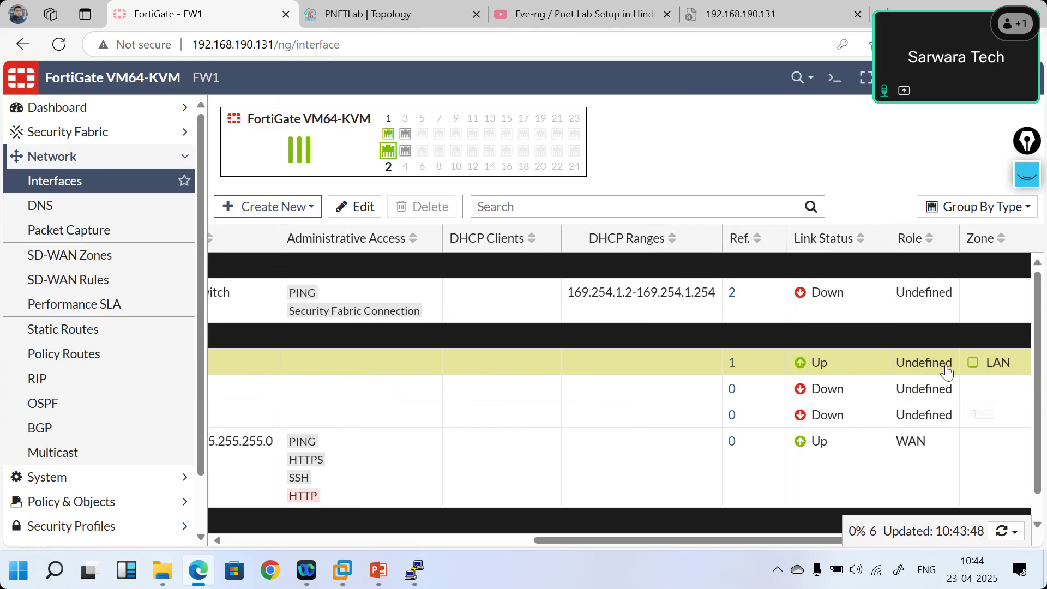
{"action": "scroll", "coordinate": [467, 394], "scroll_direction": "left", "scroll_amount": 10}
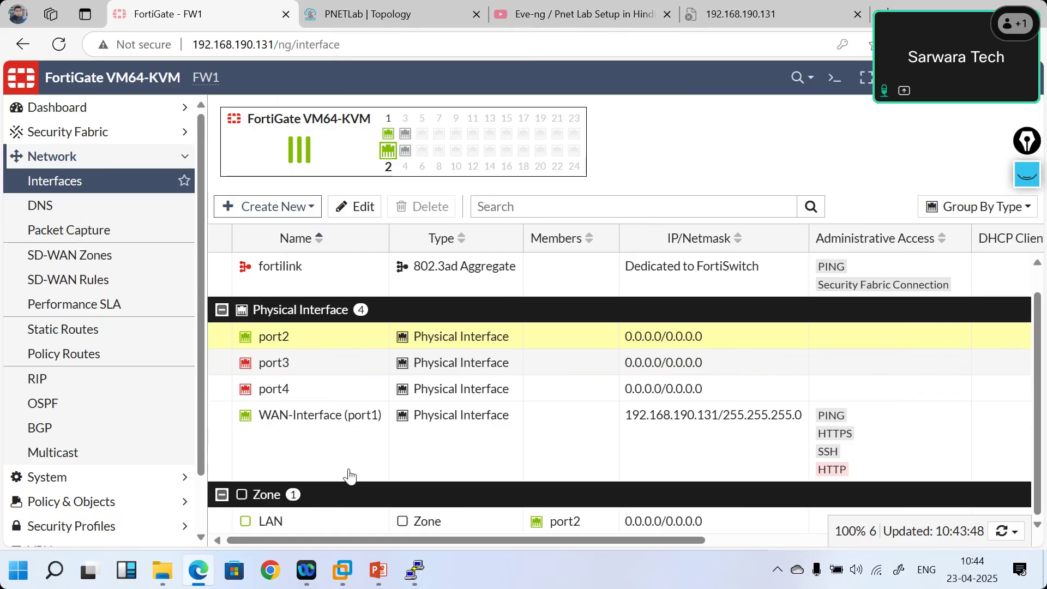
{"action": "left_click", "coordinate": [381, 570]}
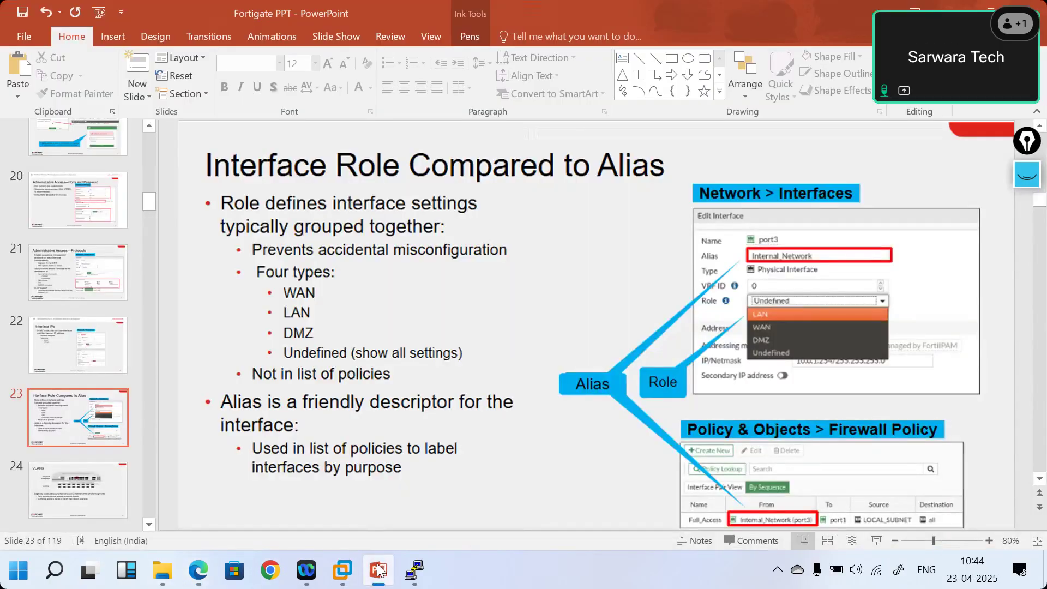
- Go back to FortiGate and open port2's Edit Interface page
{"action": "left_click", "coordinate": [199, 569]}
{"action": "double_click", "coordinate": [327, 341]}
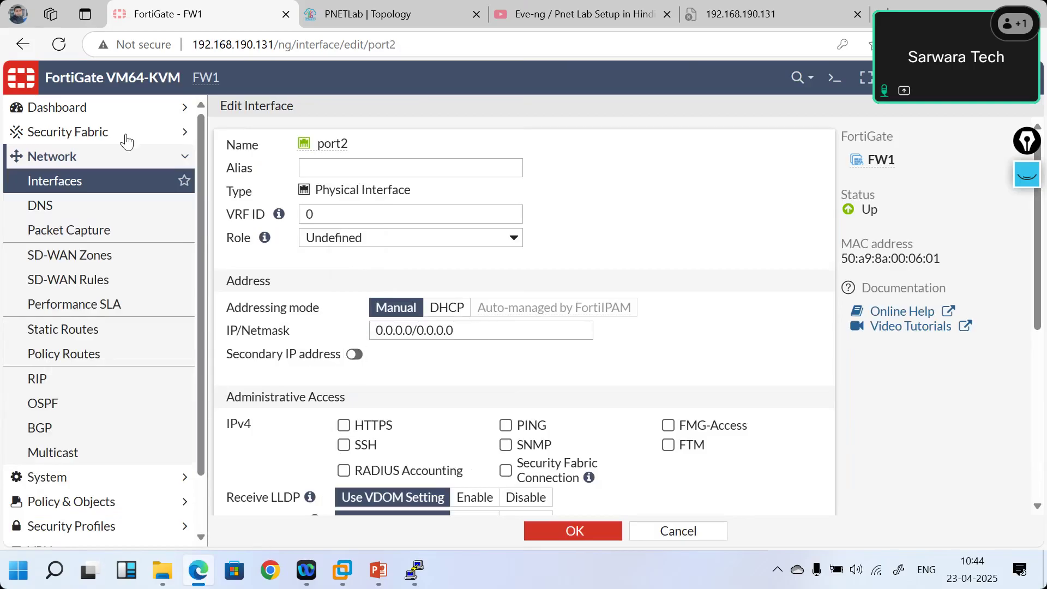
- Review WAN-Interface (port1)'s settings, then return to the Interfaces list
{"action": "left_click", "coordinate": [79, 184]}
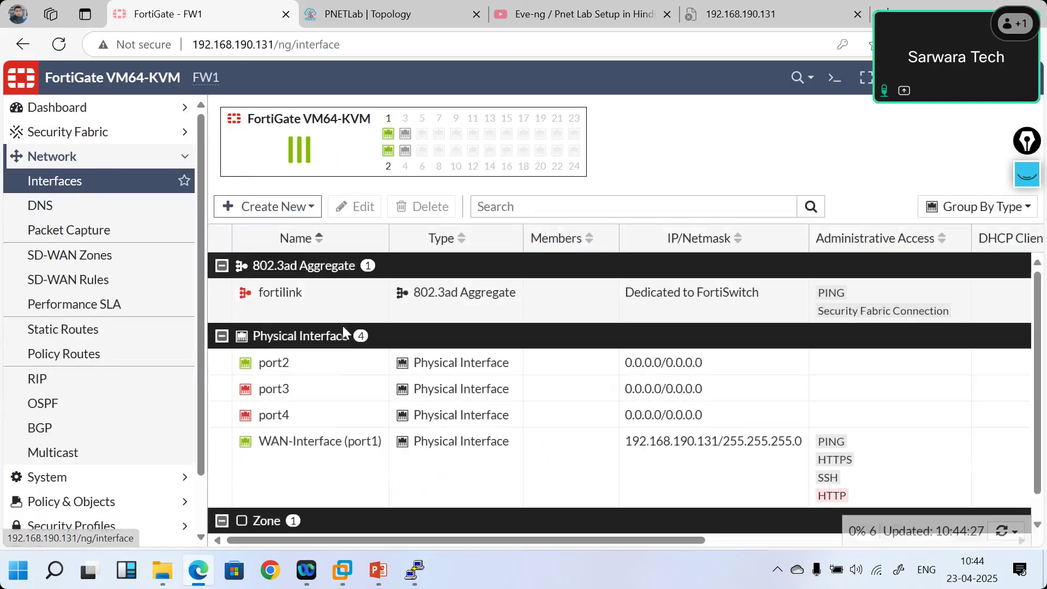
{"action": "double_click", "coordinate": [303, 450]}
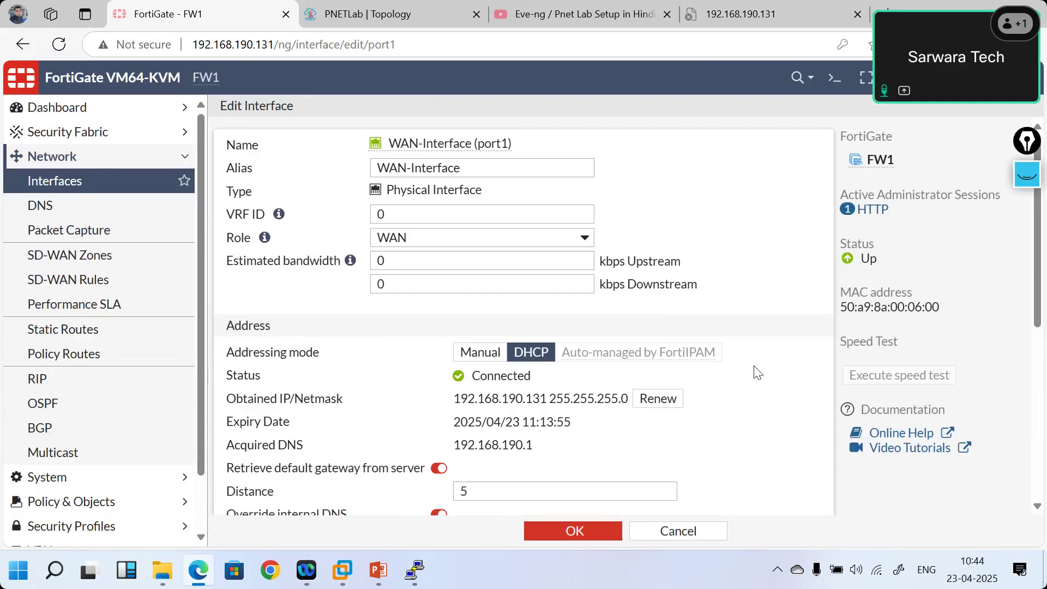
{"action": "scroll", "coordinate": [757, 374], "scroll_direction": "down", "scroll_amount": 5}
{"action": "scroll", "coordinate": [757, 373], "scroll_direction": "up", "scroll_amount": 5}
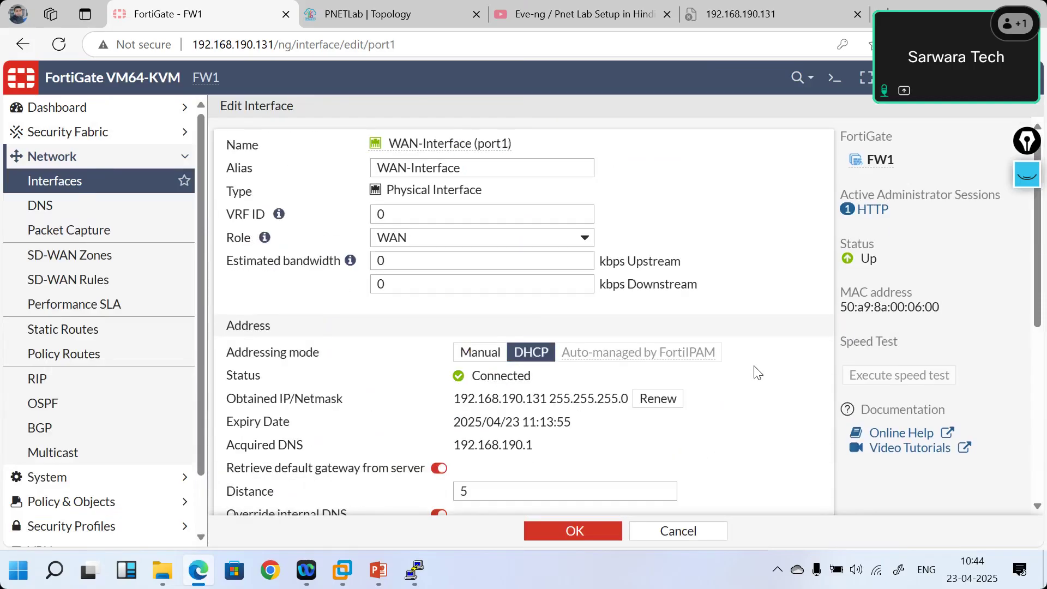
{"action": "left_click", "coordinate": [125, 184]}
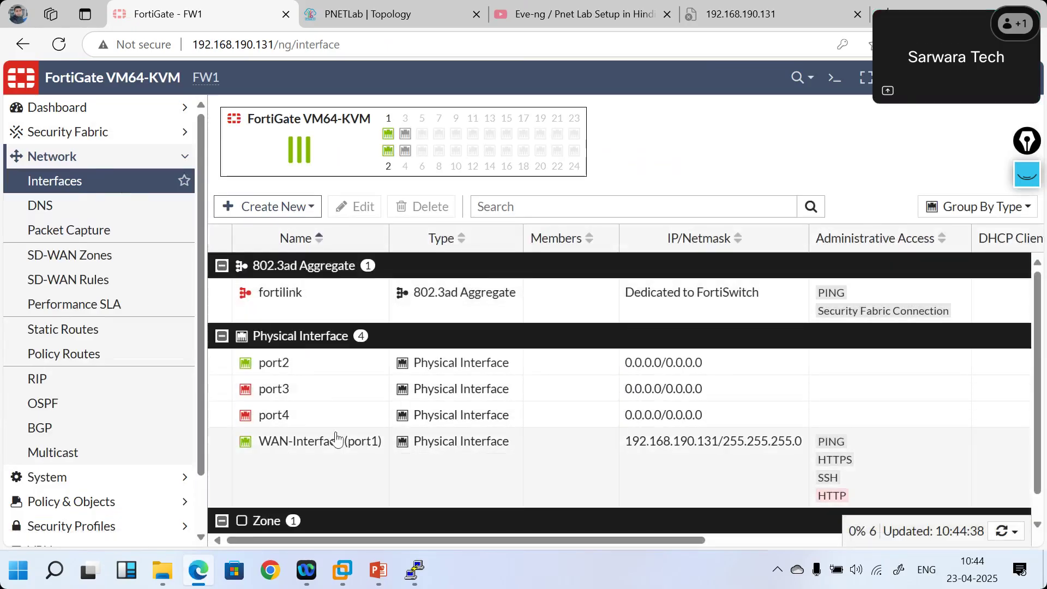
- Set port2's IP/Netmask to 192.168.10.1/24 with PING allowed, save, and return to the PNETLab topology
{"action": "double_click", "coordinate": [305, 365]}
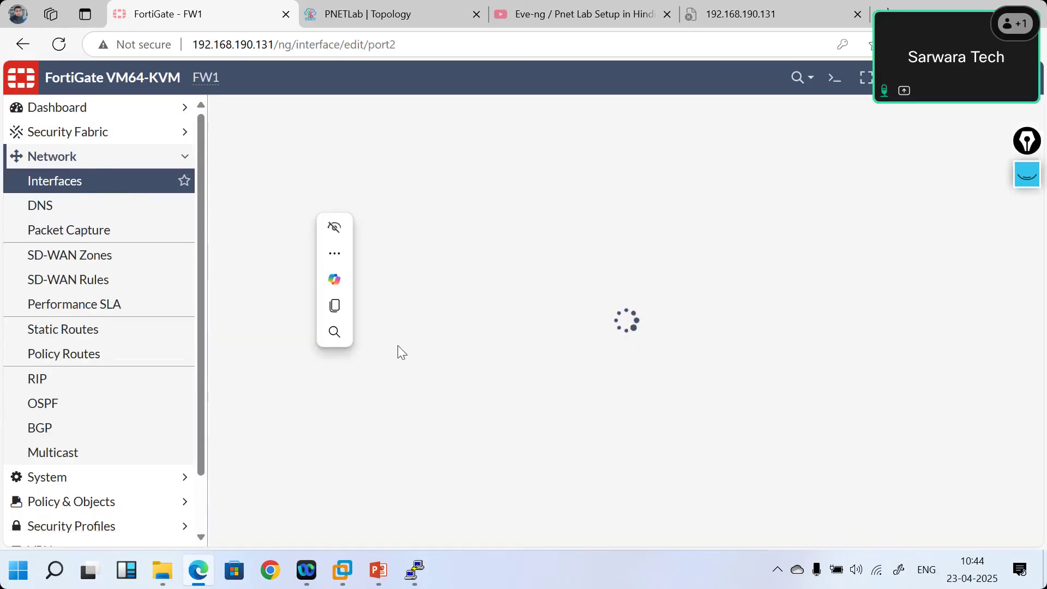
{"action": "left_click", "coordinate": [478, 331]}
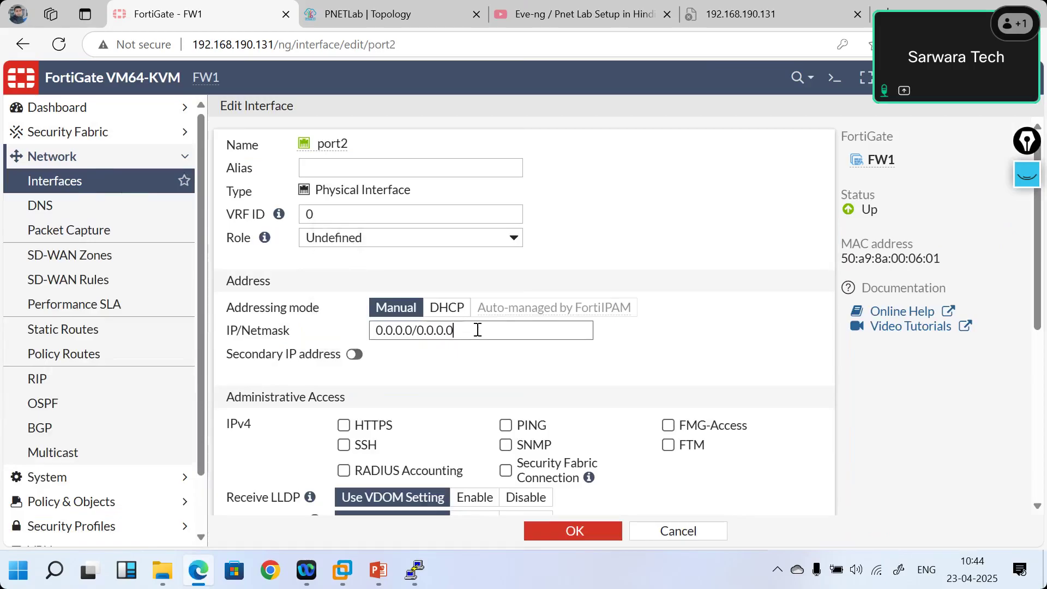
{"action": "left_click_drag", "start_coordinate": [478, 331], "coordinate": [315, 334]}
{"action": "type", "text": "192.168.10.1/24"}
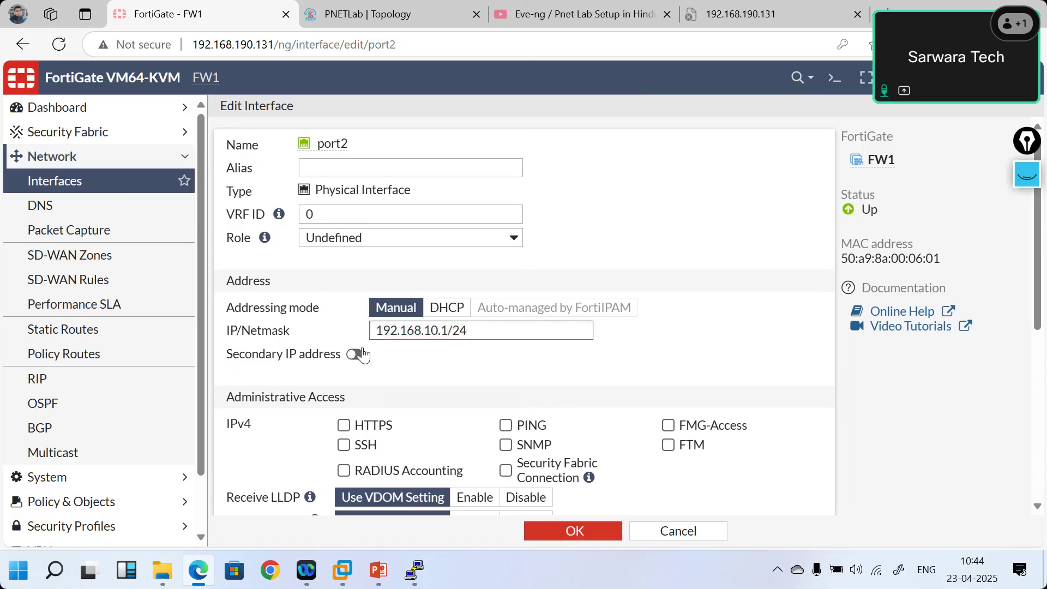
{"action": "left_click", "coordinate": [506, 425]}
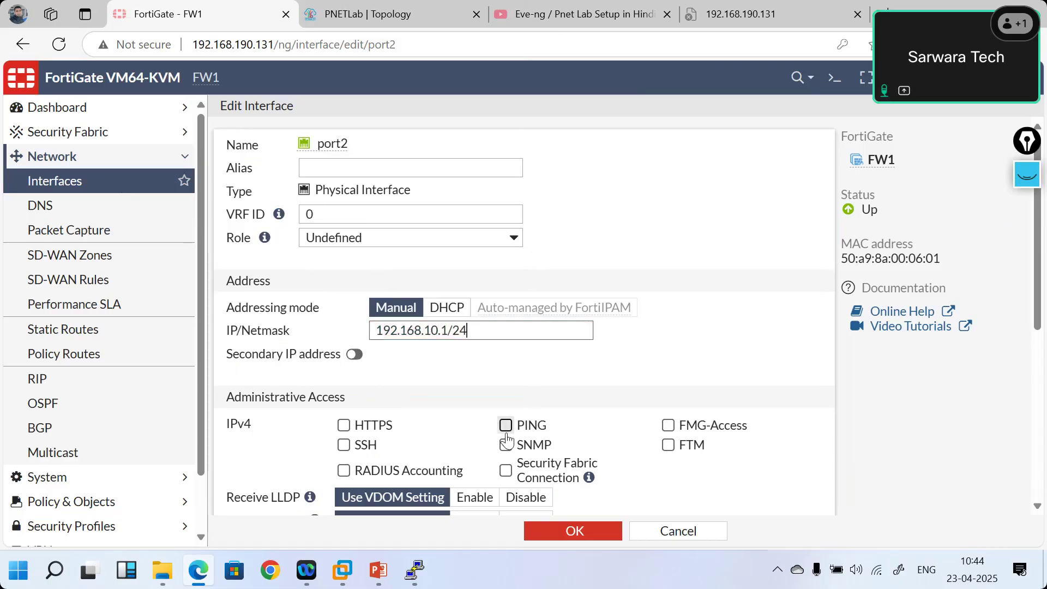
{"action": "left_click", "coordinate": [572, 530]}
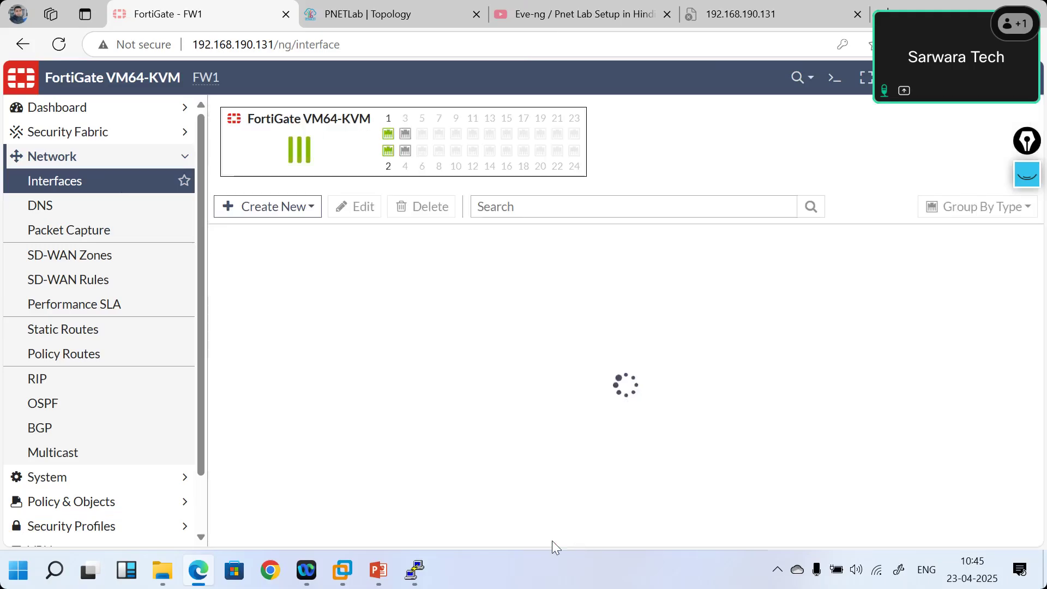
{"action": "left_click", "coordinate": [416, 571]}
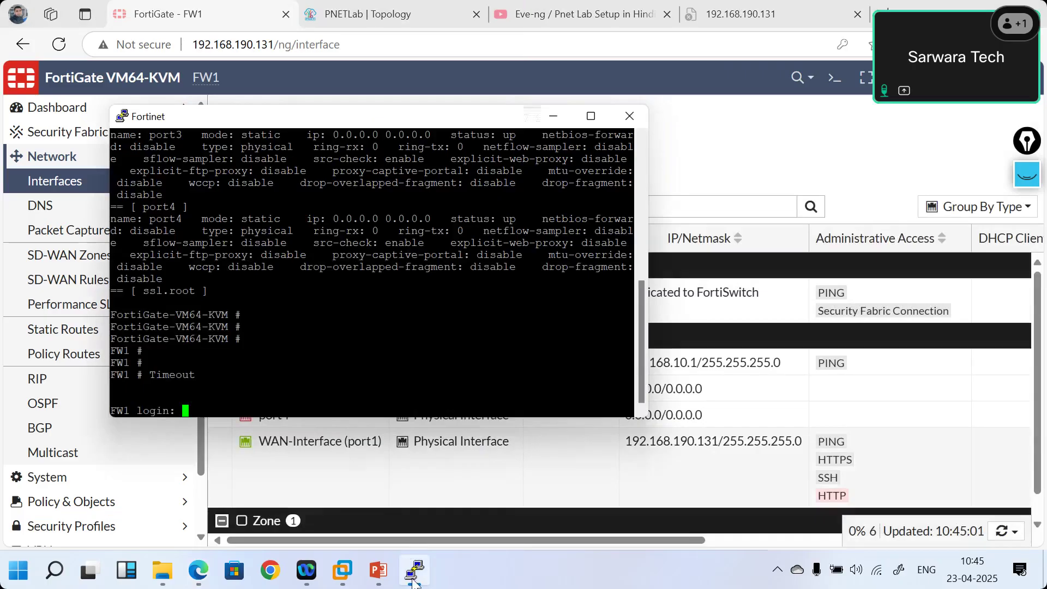
{"action": "left_click", "coordinate": [325, 8]}
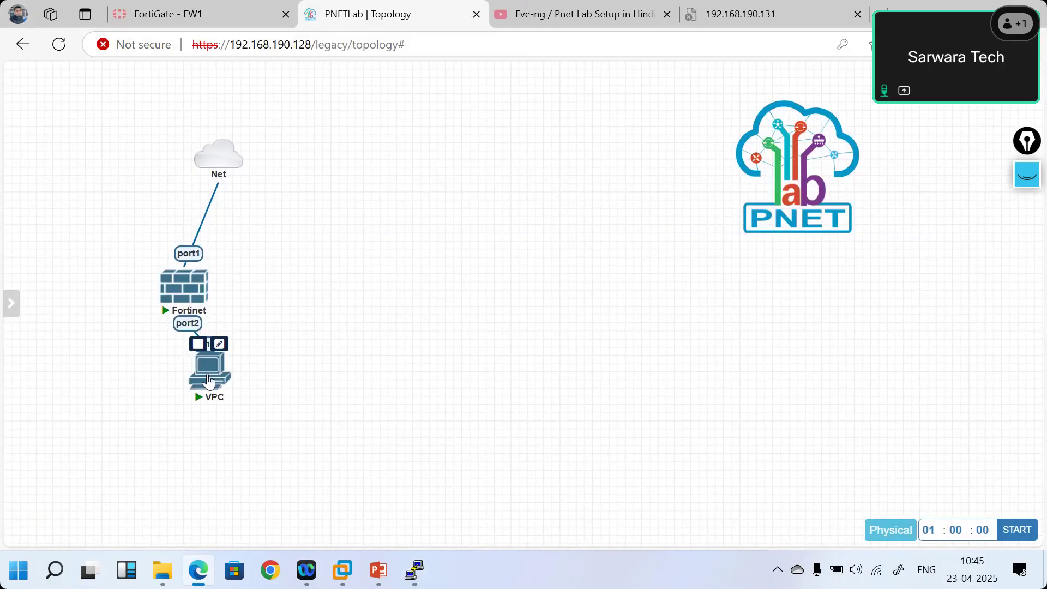
- Launch the VPC node's telnet console and position it beside the topology
{"action": "left_click", "coordinate": [209, 380]}
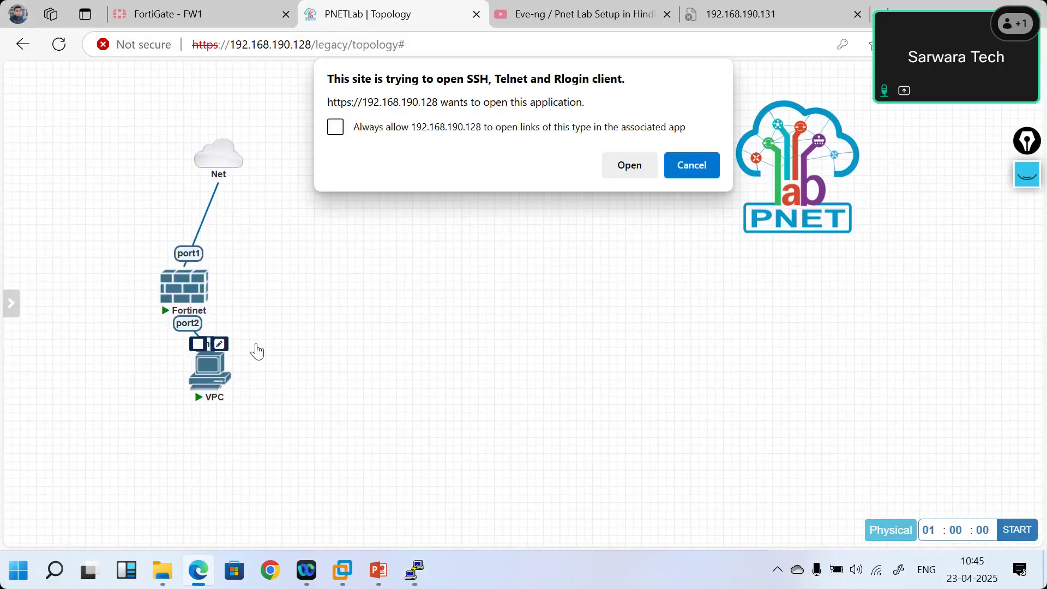
{"action": "left_click", "coordinate": [630, 165]}
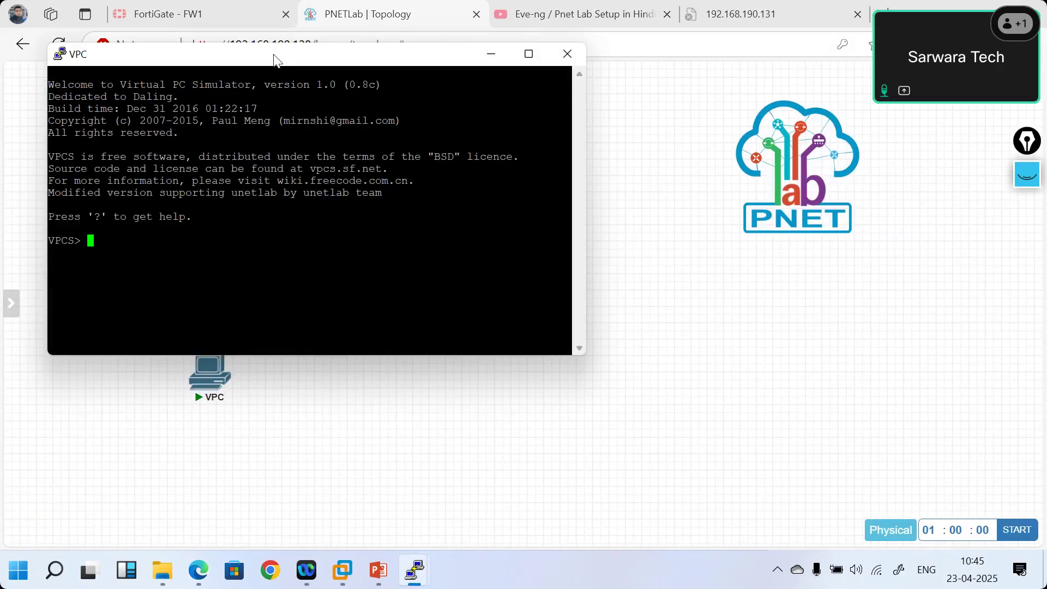
{"action": "left_click_drag", "start_coordinate": [274, 54], "coordinate": [575, 177]}
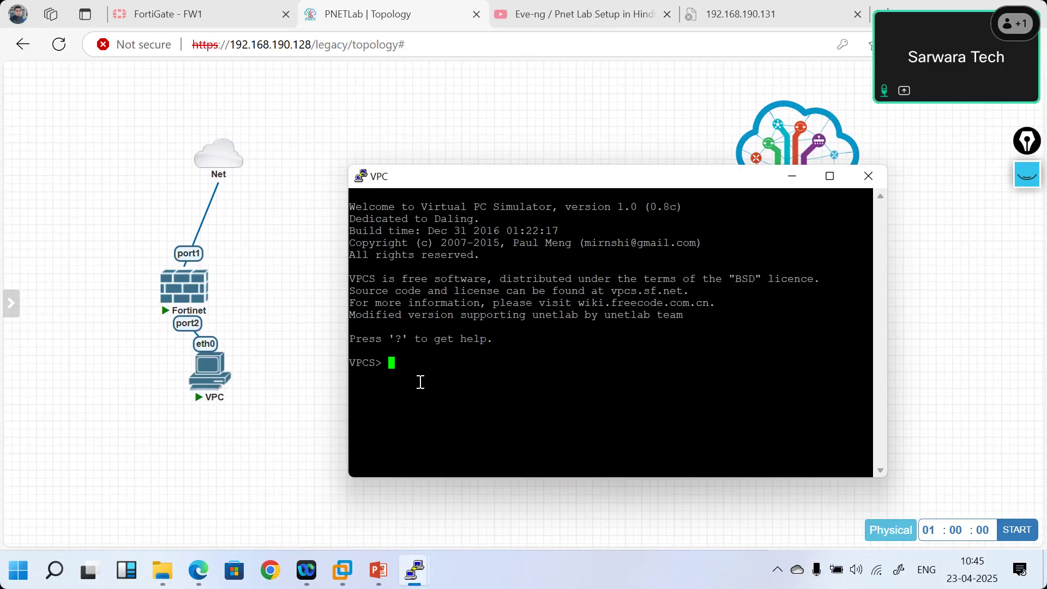
- Set the VPC to 192.168.10.10/24 with gateway 192.168.10.1 and verify it with show ip
{"action": "type", "text": "ip add ?"}
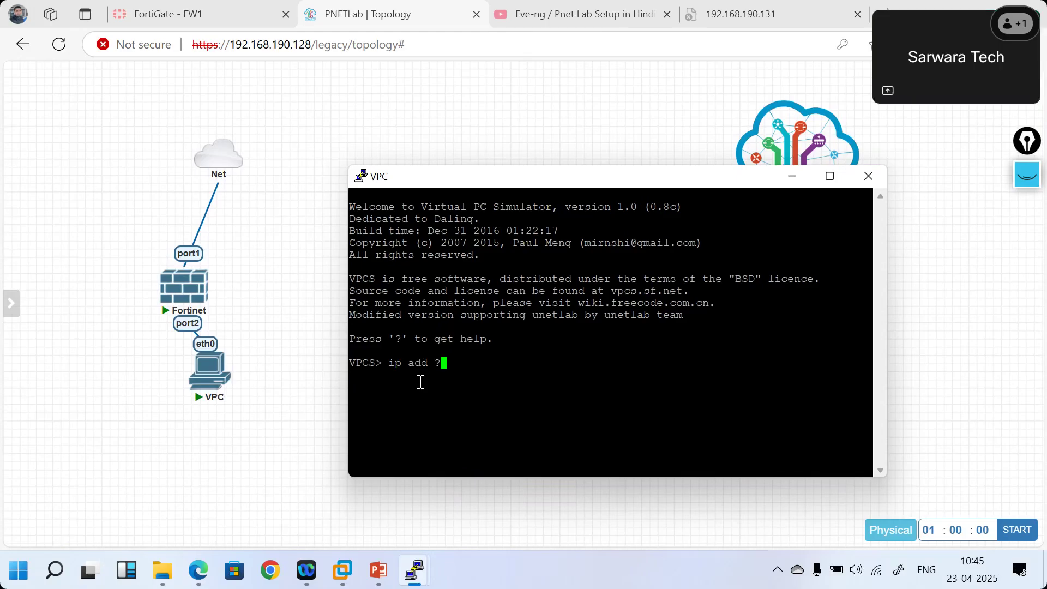
{"action": "key", "text": "Return"}
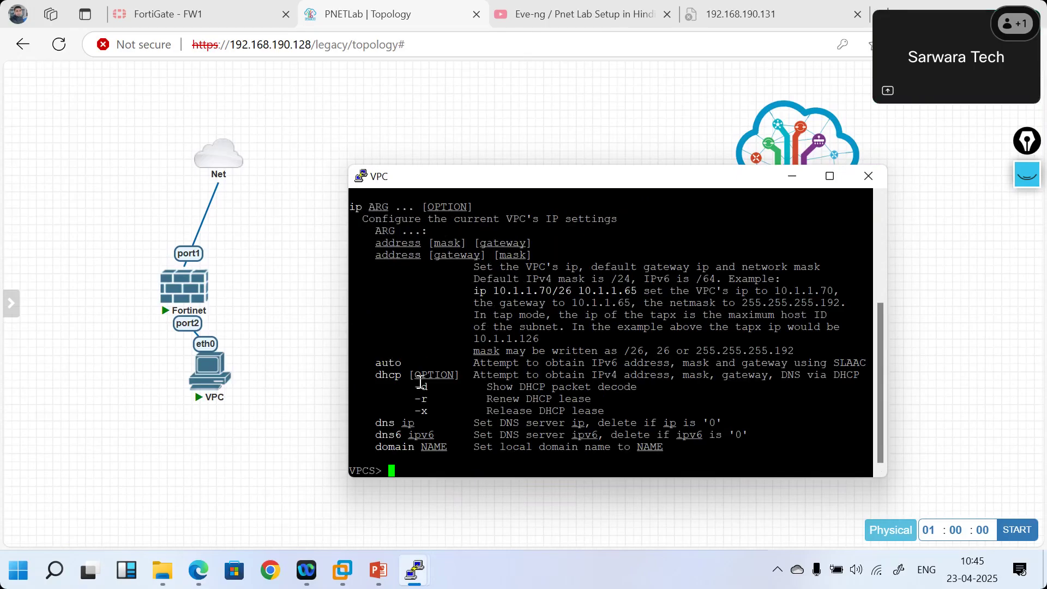
{"action": "key", "text": "Up"}
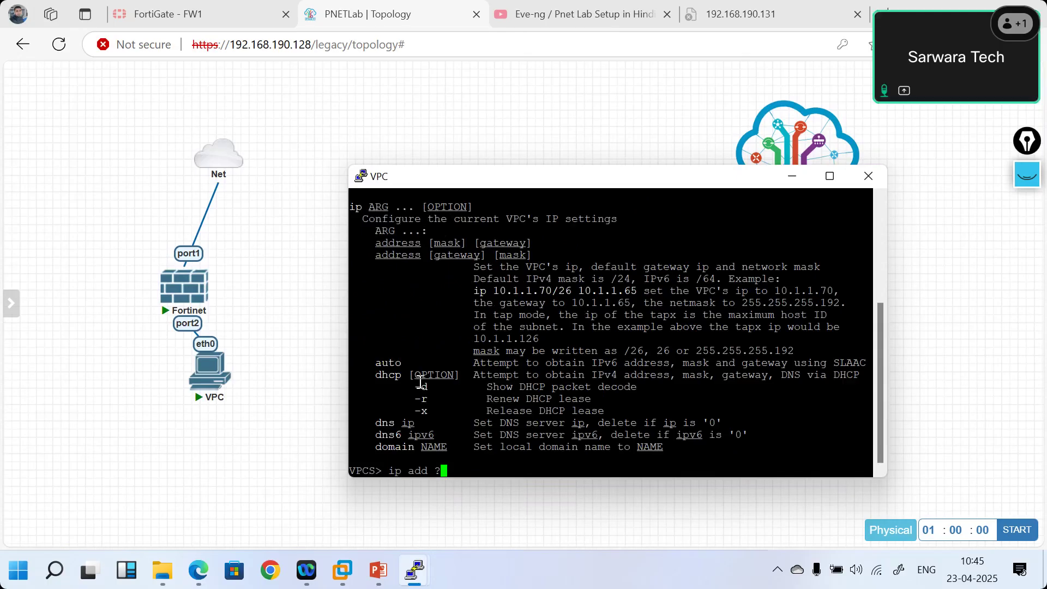
{"action": "key", "text": "BackSpace"}
{"action": "key", "text": "BackSpace"}
{"action": "key", "text": "BackSpace"}
{"action": "key", "text": "BackSpace"}
{"action": "key", "text": "BackSpace"}
{"action": "type", "text": "192.168.10."}
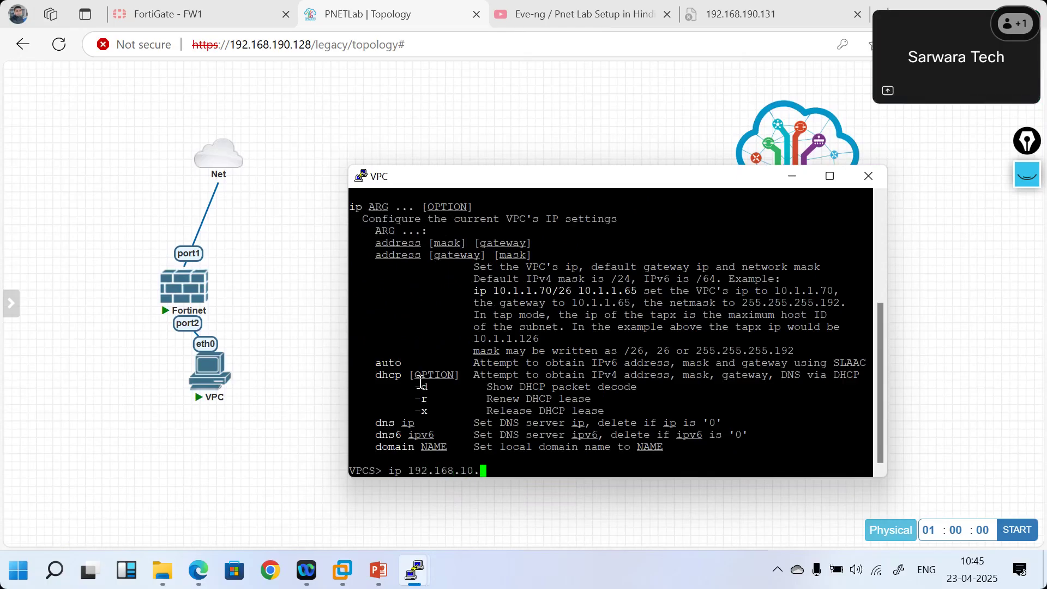
{"action": "type", "text": "10/24"}
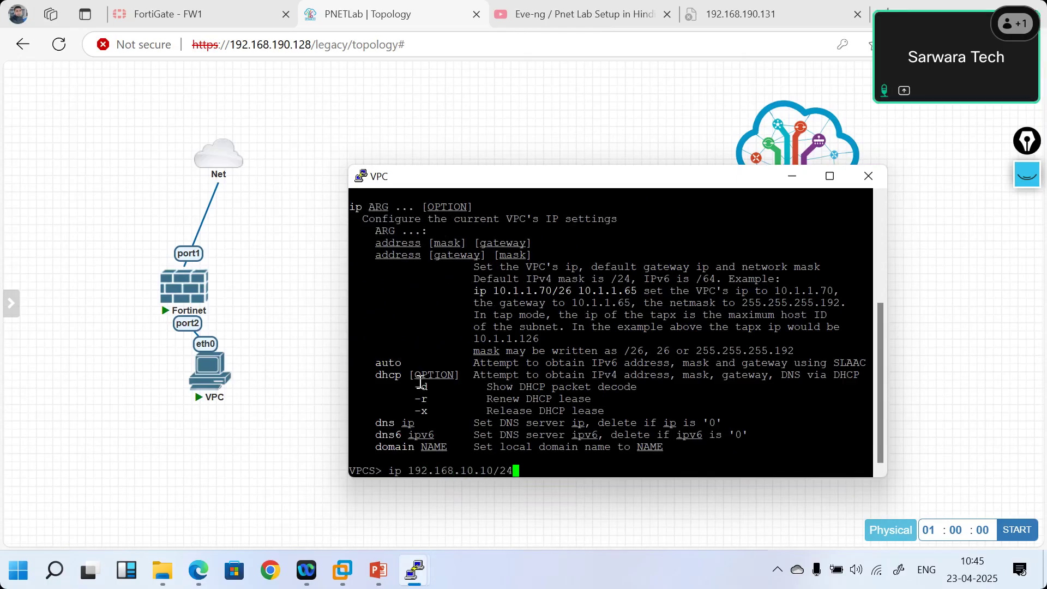
{"action": "type", "text": " 192.168.10.1"}
{"action": "key", "text": "Return"}
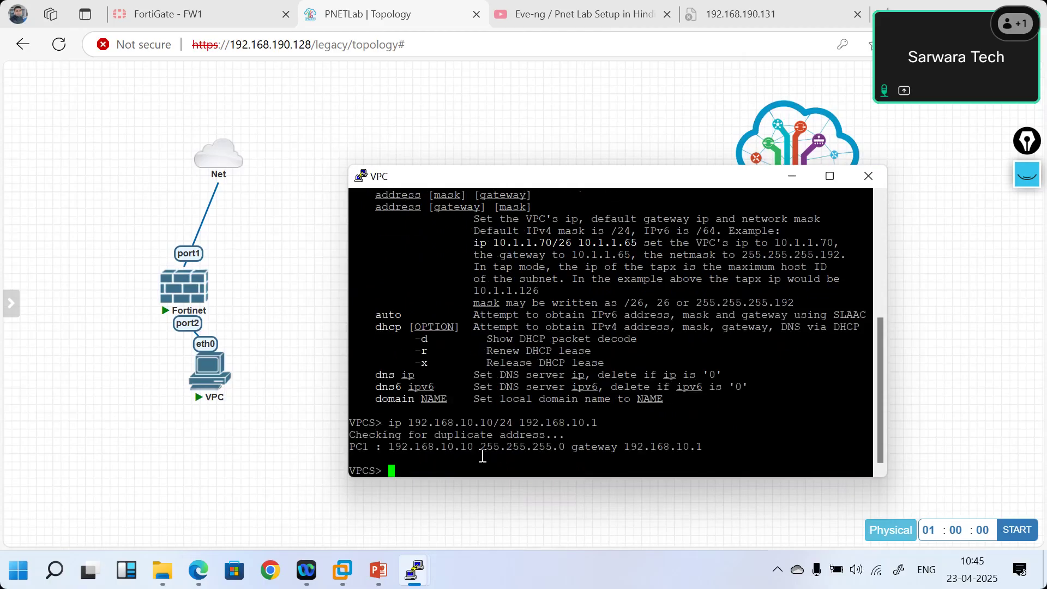
{"action": "type", "text": "show ip"}
{"action": "key", "text": "Return"}
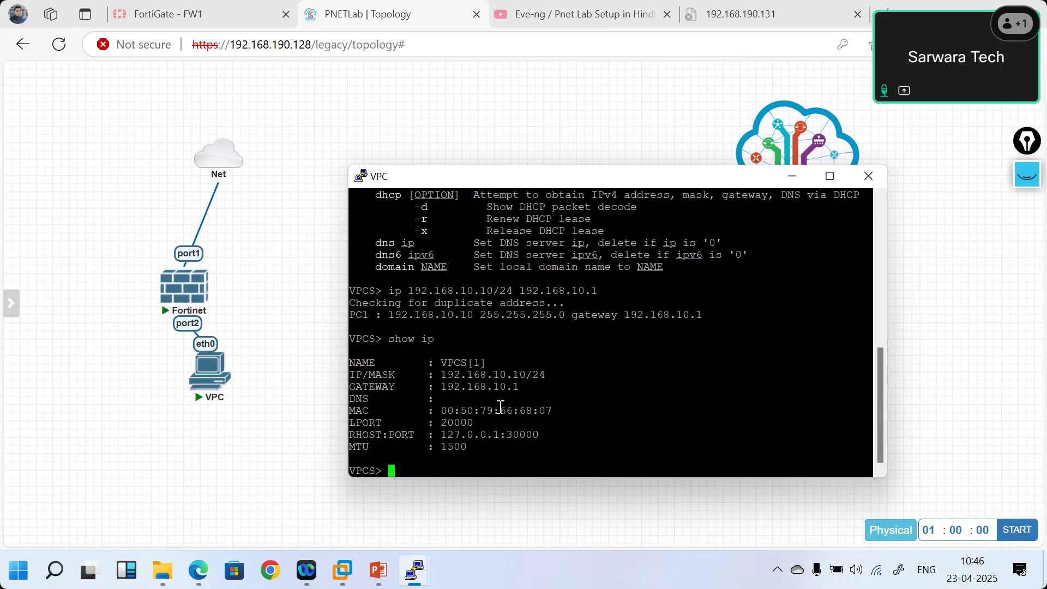
- Ping 192.168.10.1 from the VPC, stop it, then ping 192.168.10.2
{"action": "mouse_move", "coordinate": [194, 303]}
{"action": "type", "text": "ping 192.168.10.1"}
{"action": "key", "text": "Return"}
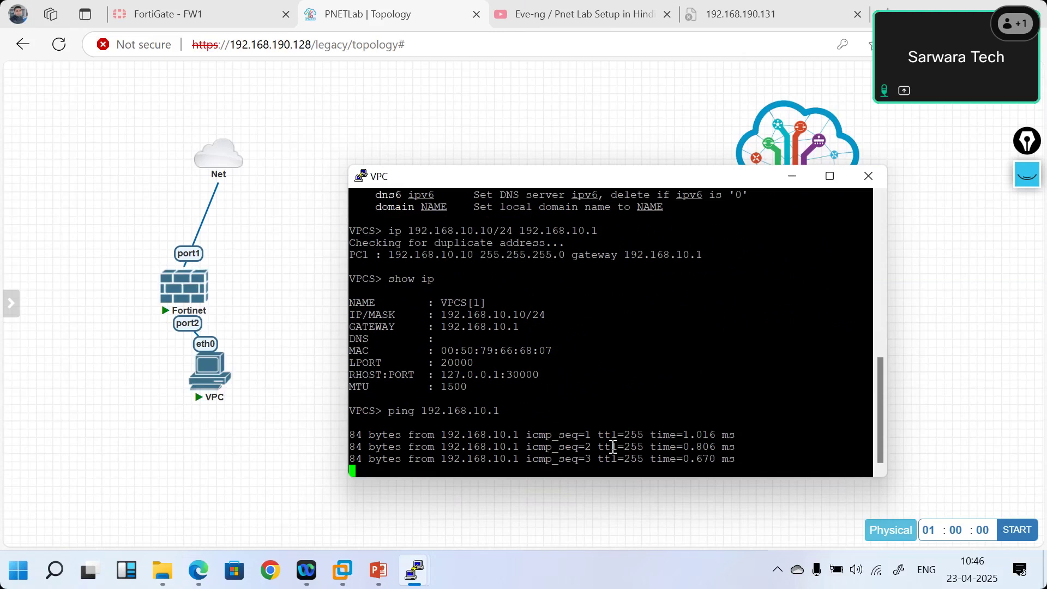
{"action": "key", "text": "ctrl+c"}
{"action": "key", "text": "Up"}
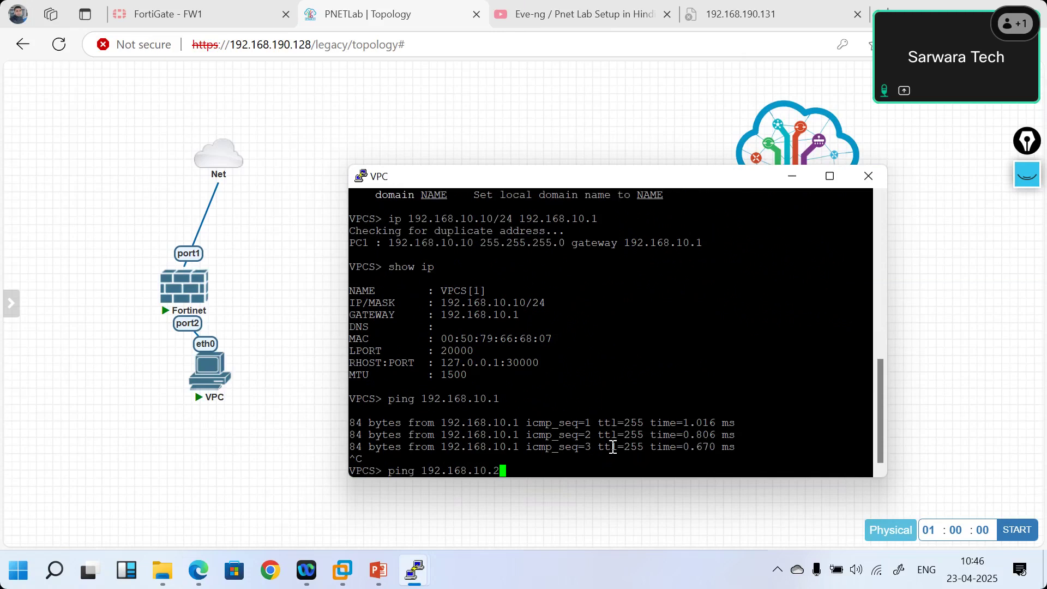
{"action": "key", "text": "BackSpace"}
{"action": "type", "text": "2"}
{"action": "key", "text": "Return"}
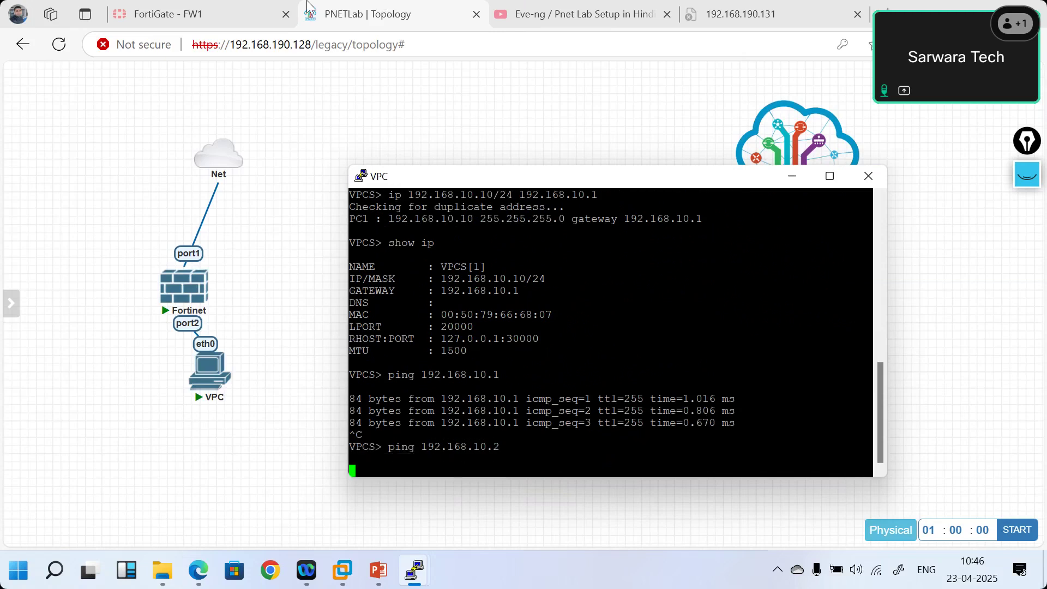
- Add secondary IP 192.18.10.2/24 with PING to port2 and save the interface
{"action": "left_click", "coordinate": [189, 7]}
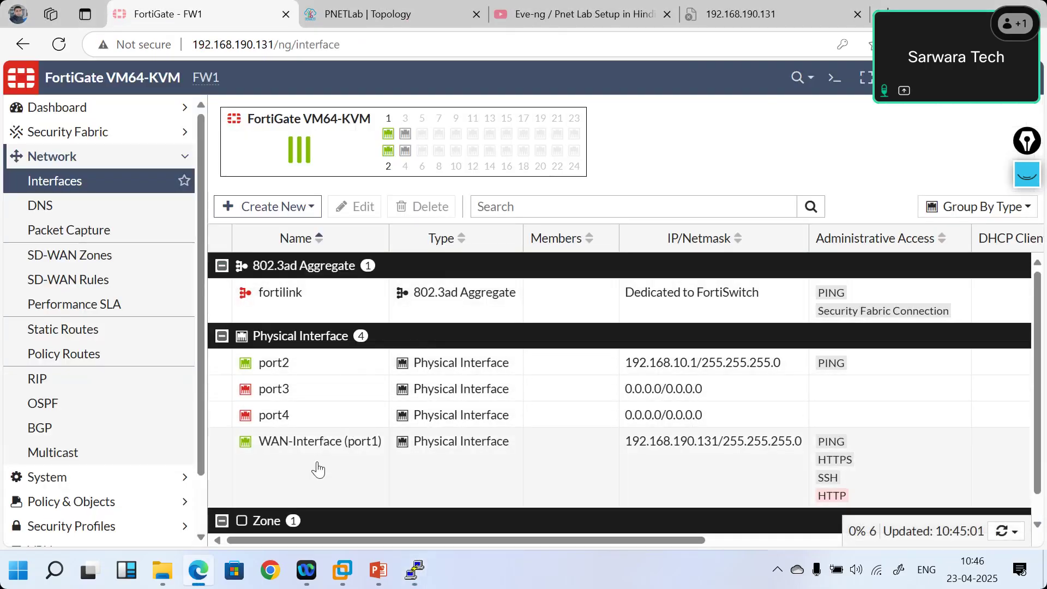
{"action": "double_click", "coordinate": [322, 365]}
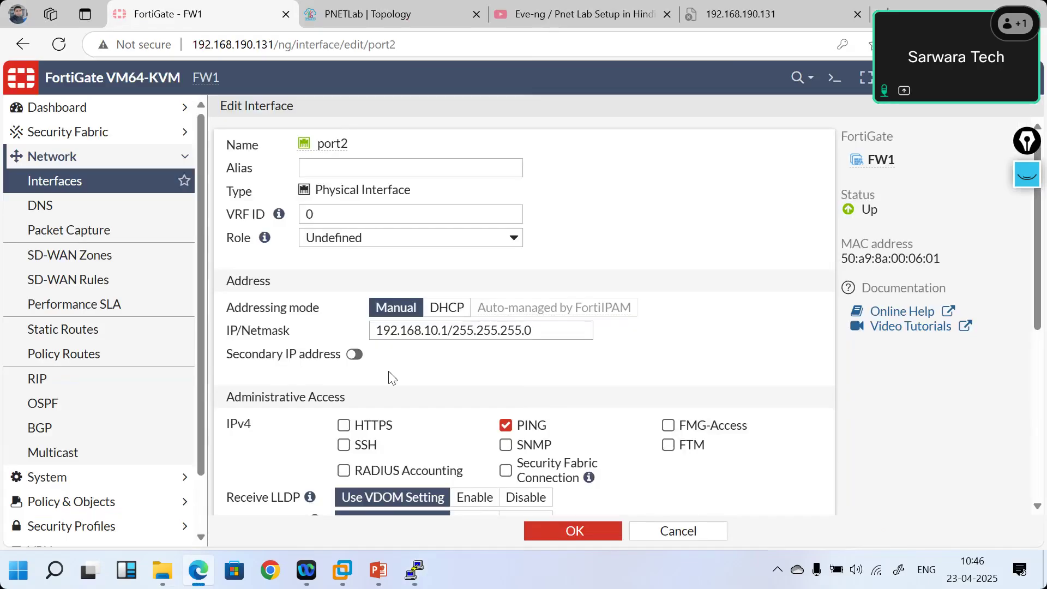
{"action": "left_click", "coordinate": [355, 354]}
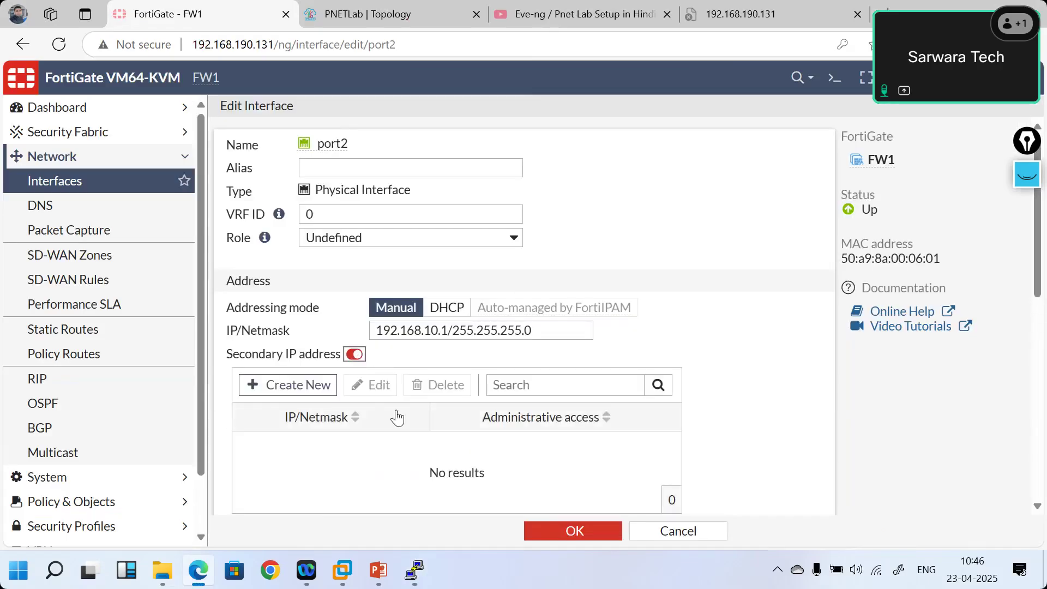
{"action": "left_click", "coordinate": [301, 385]}
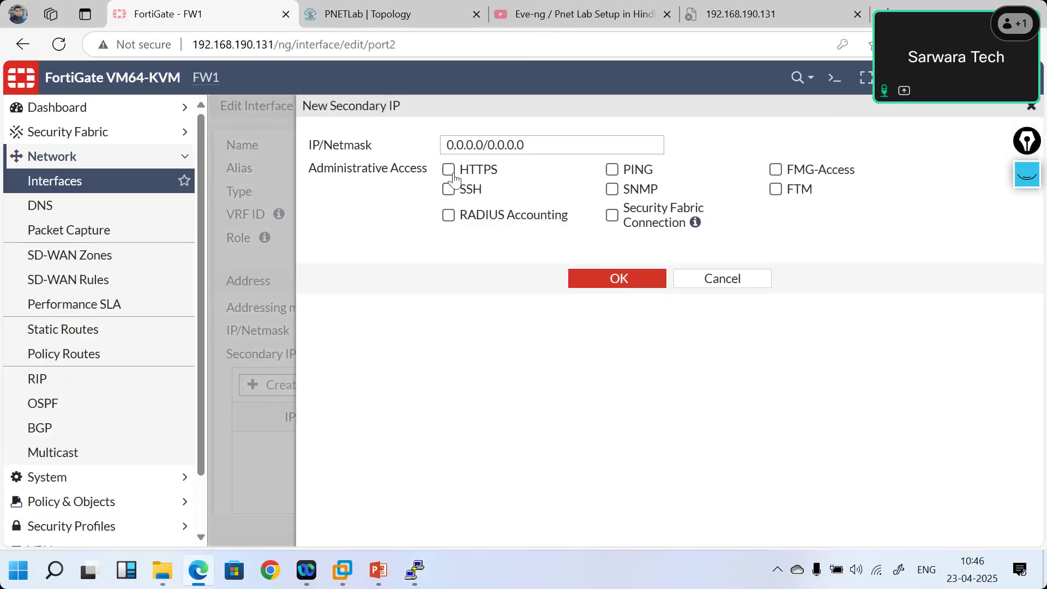
{"action": "left_click", "coordinate": [612, 170]}
{"action": "left_click_drag", "start_coordinate": [545, 144], "coordinate": [408, 146]}
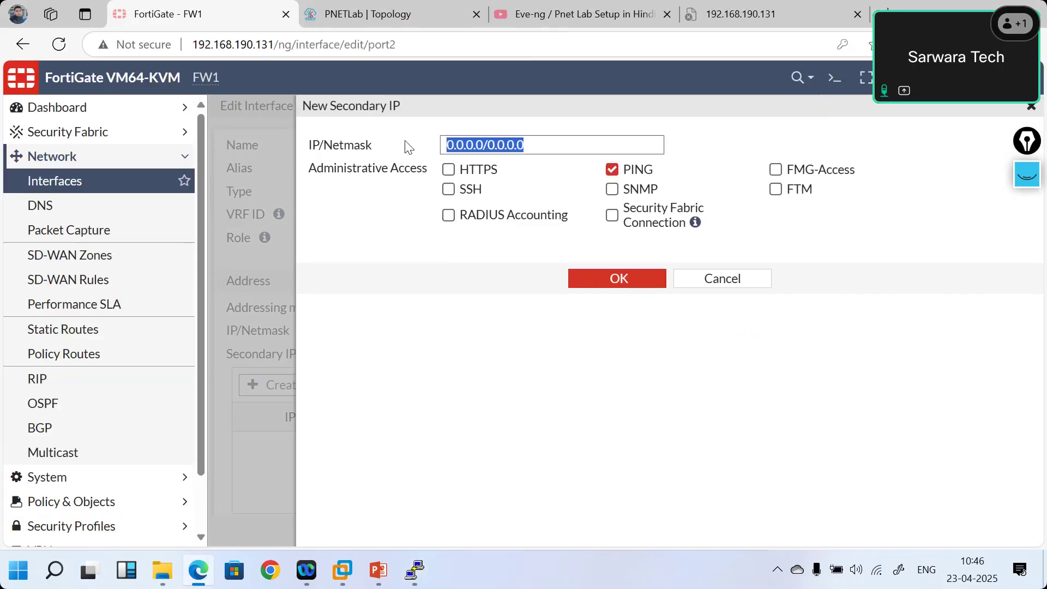
{"action": "type", "text": "192.1"}
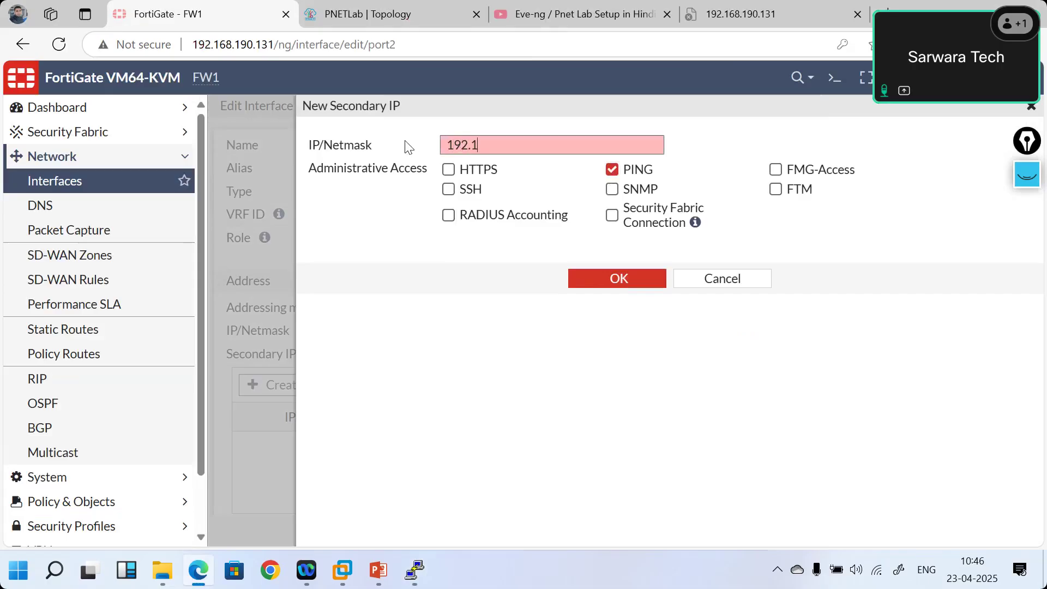
{"action": "type", "text": "8.10"}
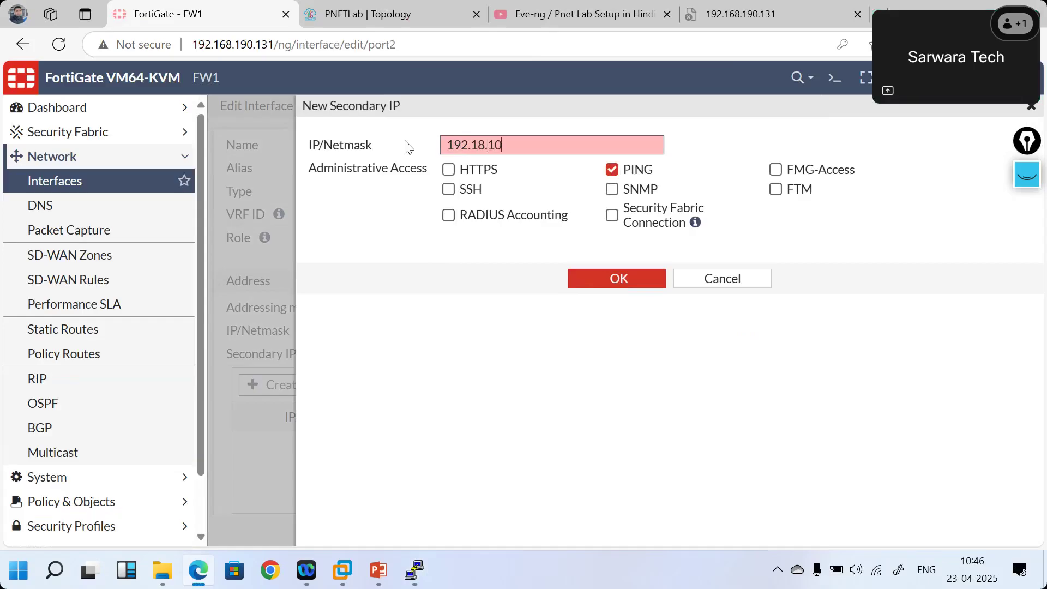
{"action": "type", "text": ".2/24"}
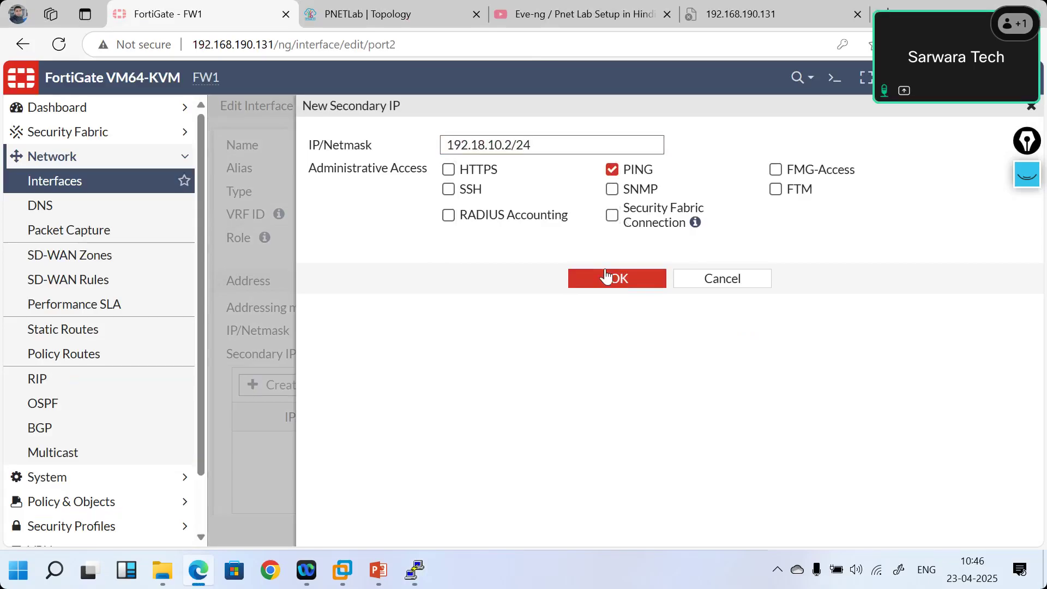
{"action": "left_click", "coordinate": [595, 280]}
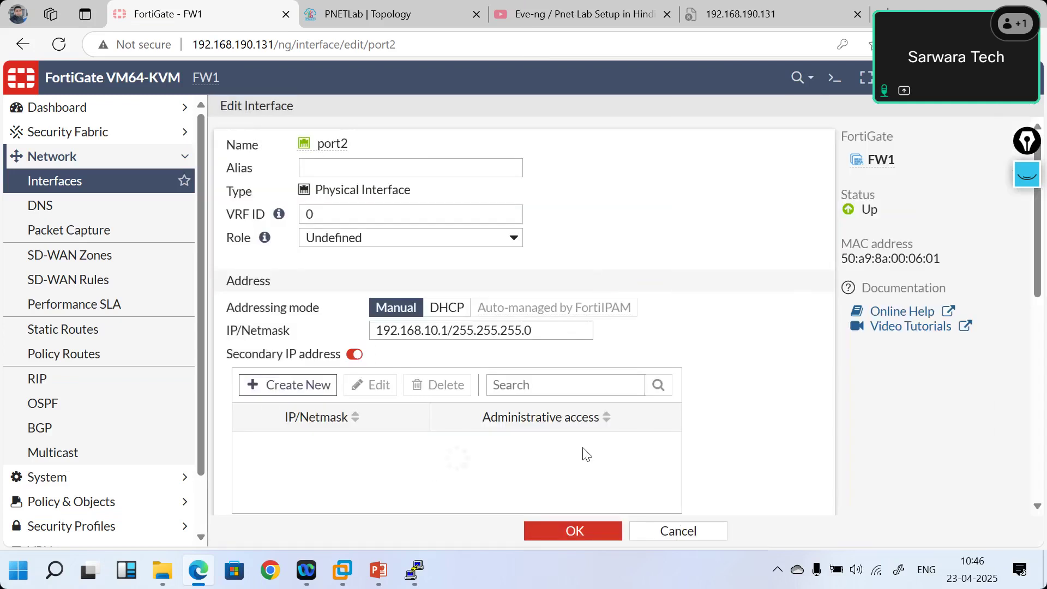
{"action": "left_click", "coordinate": [558, 532]}
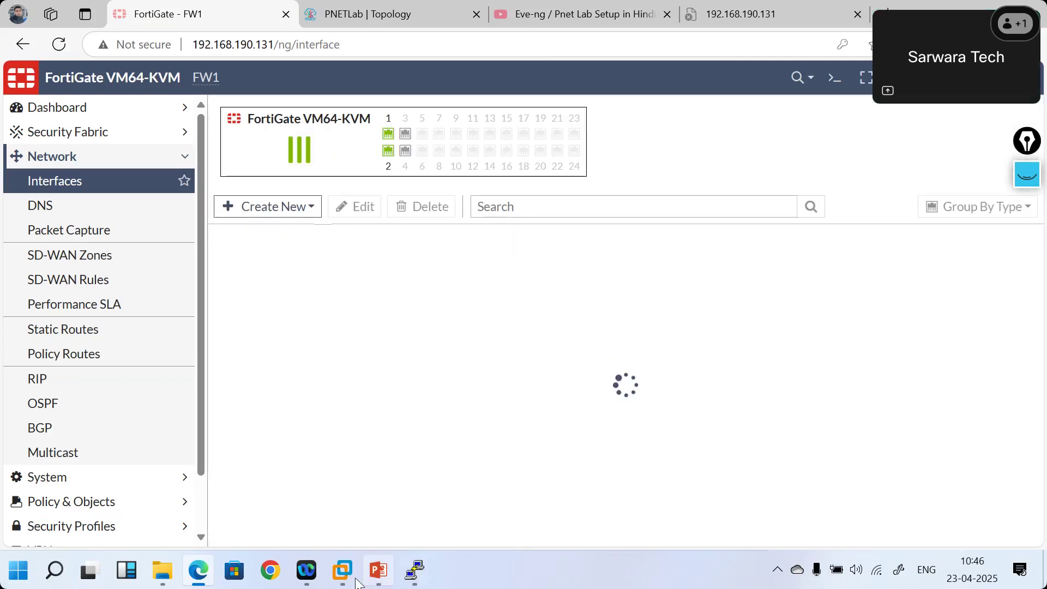
- Rerun pings to 192.168.10.2 from the VPC console, then return to the FortiGate interface list
{"action": "mouse_move", "coordinate": [349, 582]}
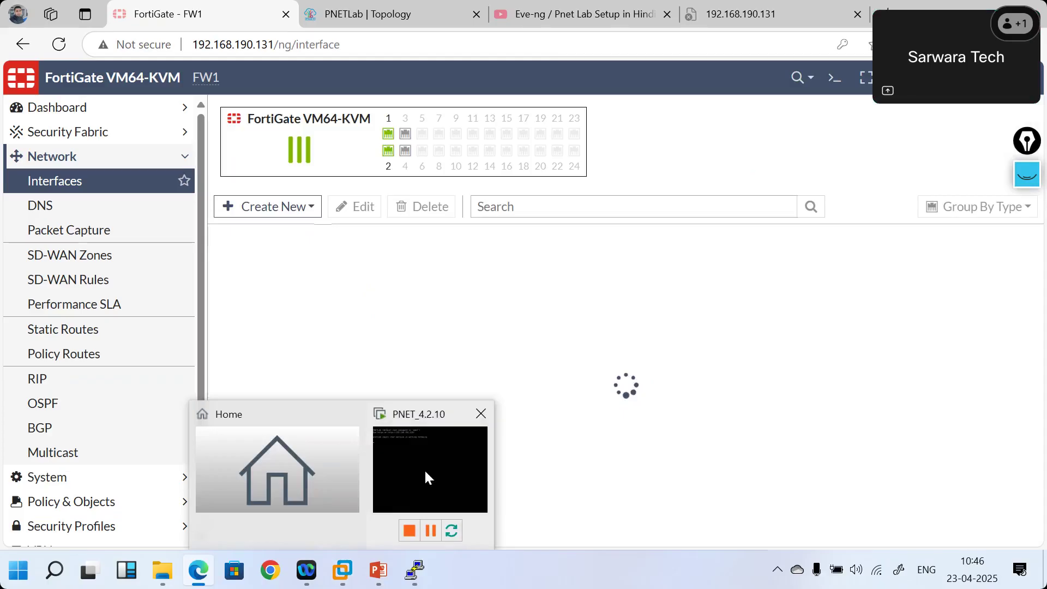
{"action": "mouse_move", "coordinate": [414, 570]}
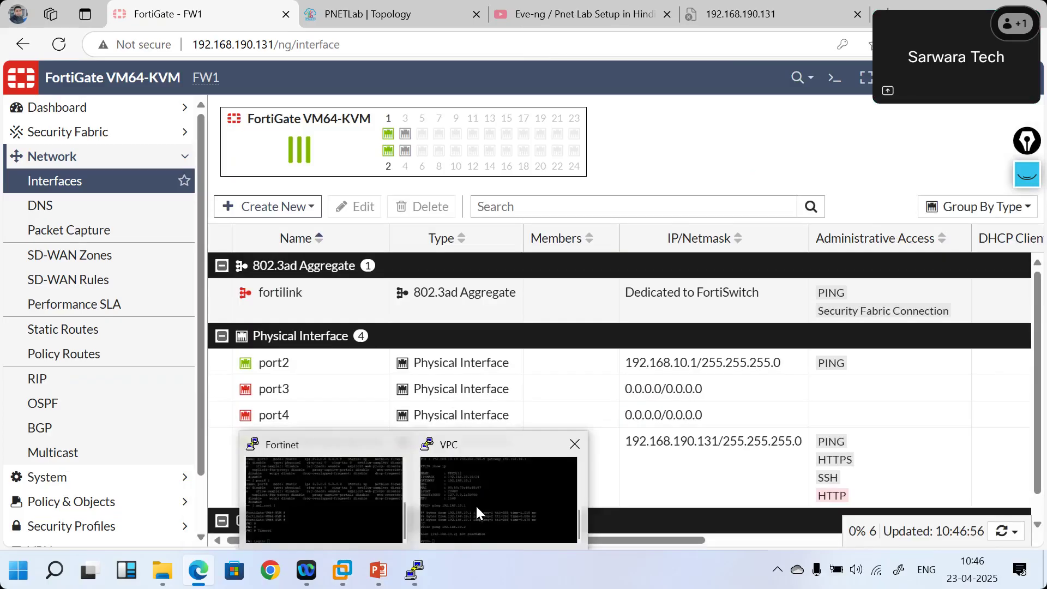
{"action": "left_click", "coordinate": [476, 505]}
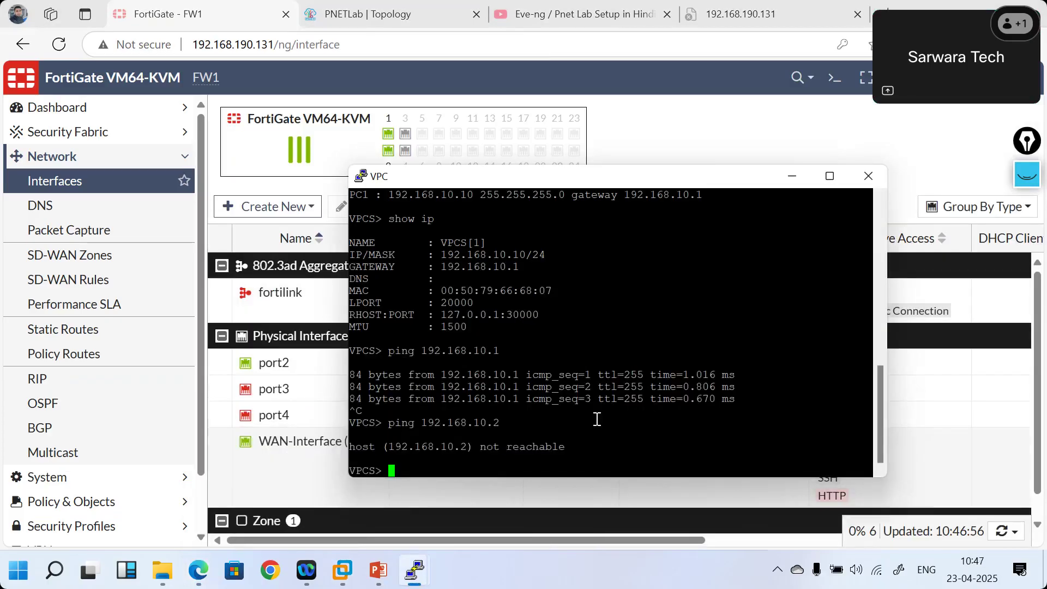
{"action": "key", "text": "Up"}
{"action": "key", "text": "Return"}
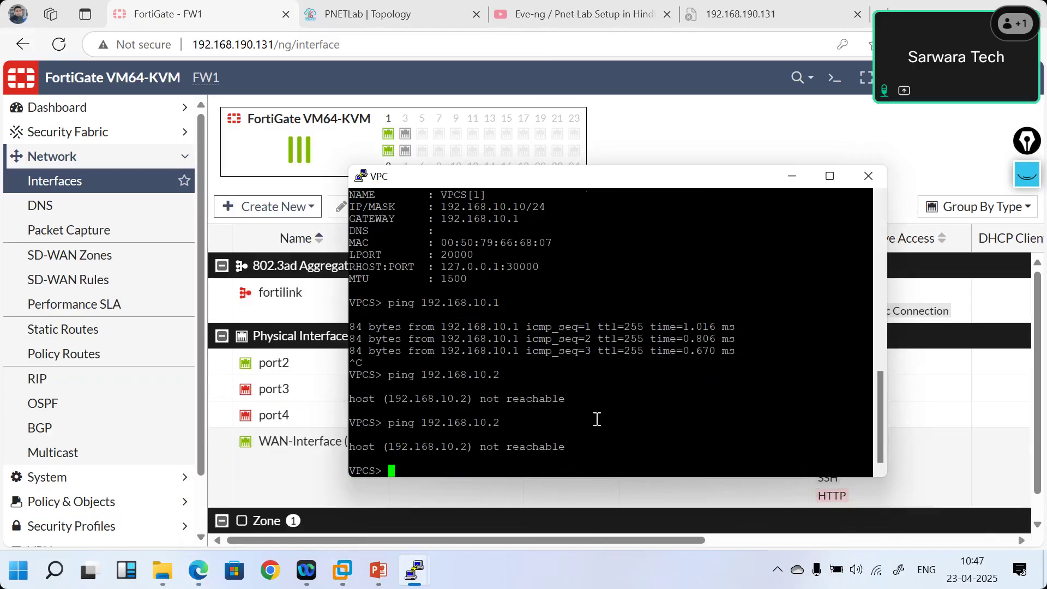
{"action": "type", "text": "ping 1"}
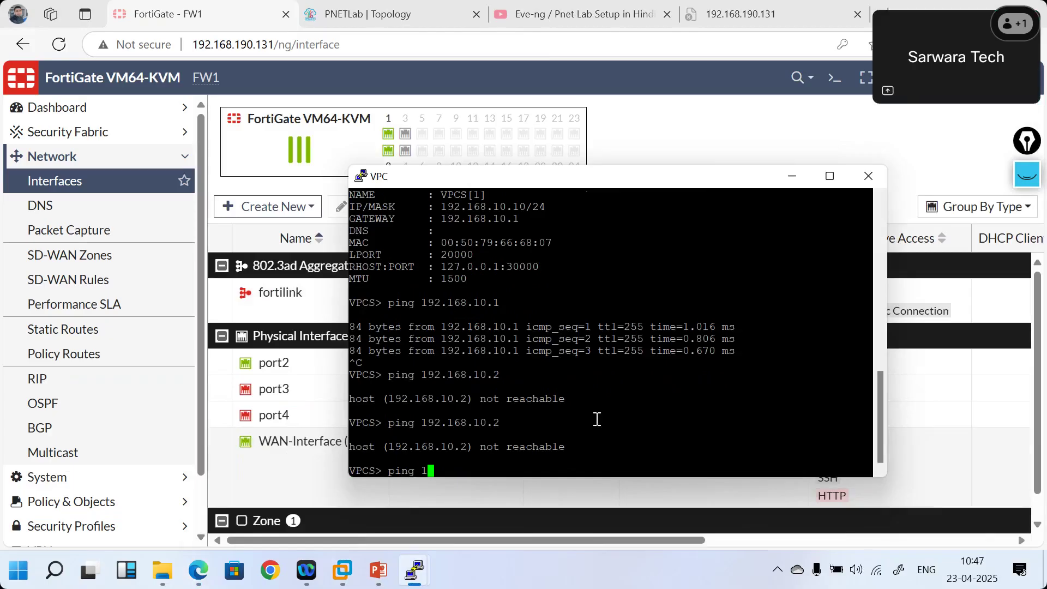
{"action": "type", "text": "92.168.10.2"}
{"action": "key", "text": "Return"}
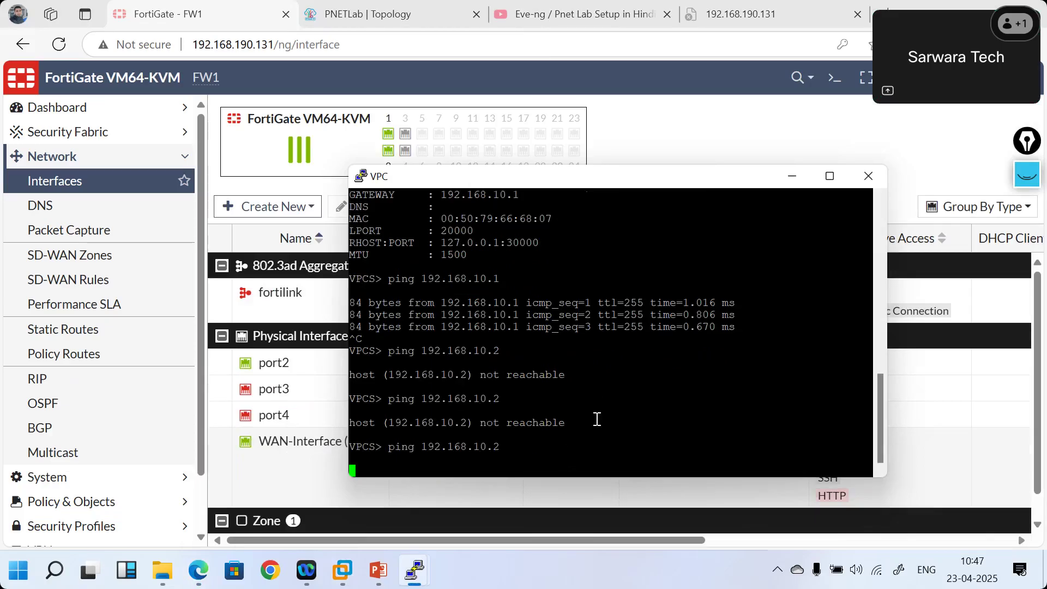
{"action": "left_click", "coordinate": [688, 159]}
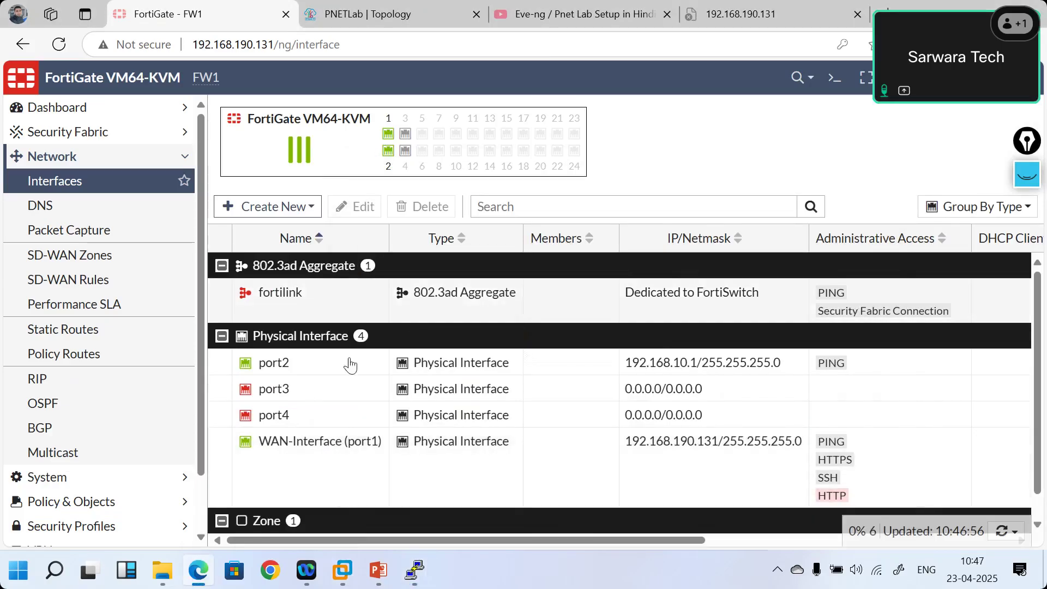
- Correct port2's secondary IP from 192.18.10.2 to 192.168.10.2 and save the interface
{"action": "double_click", "coordinate": [329, 364]}
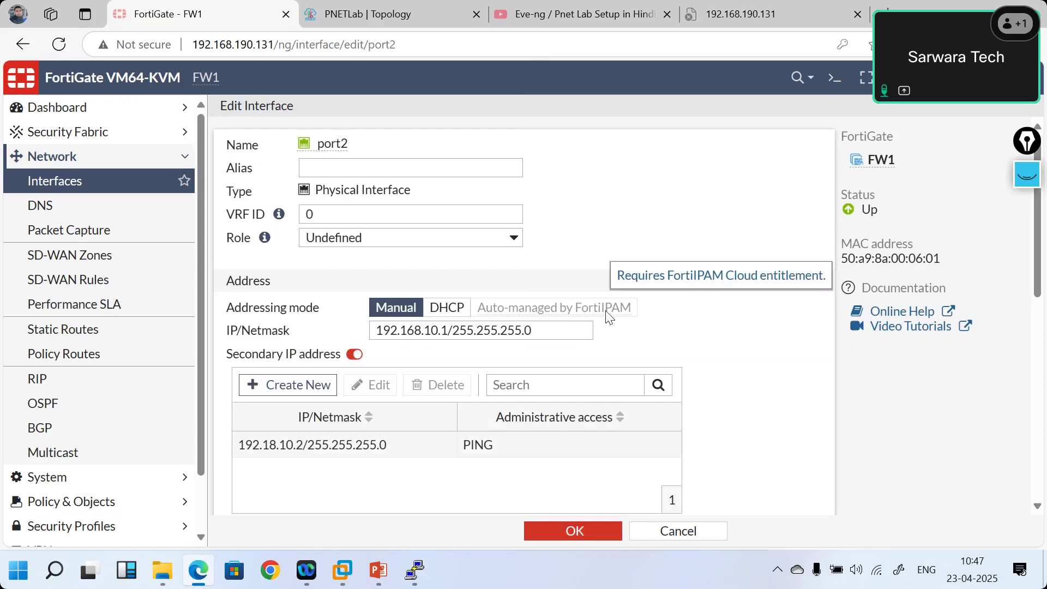
{"action": "scroll", "coordinate": [608, 316], "scroll_direction": "down", "scroll_amount": 1}
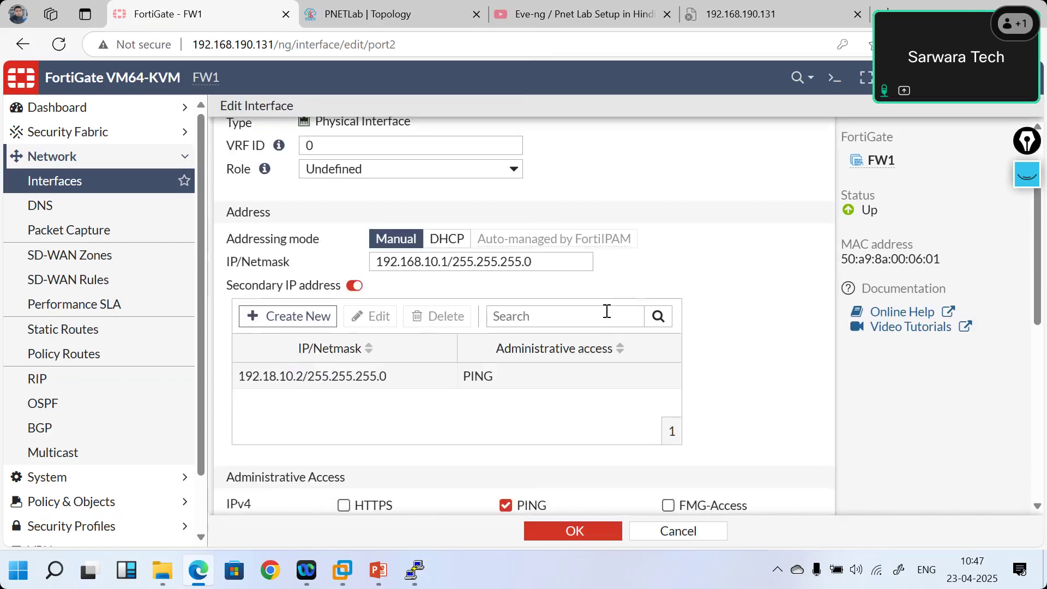
{"action": "double_click", "coordinate": [398, 386]}
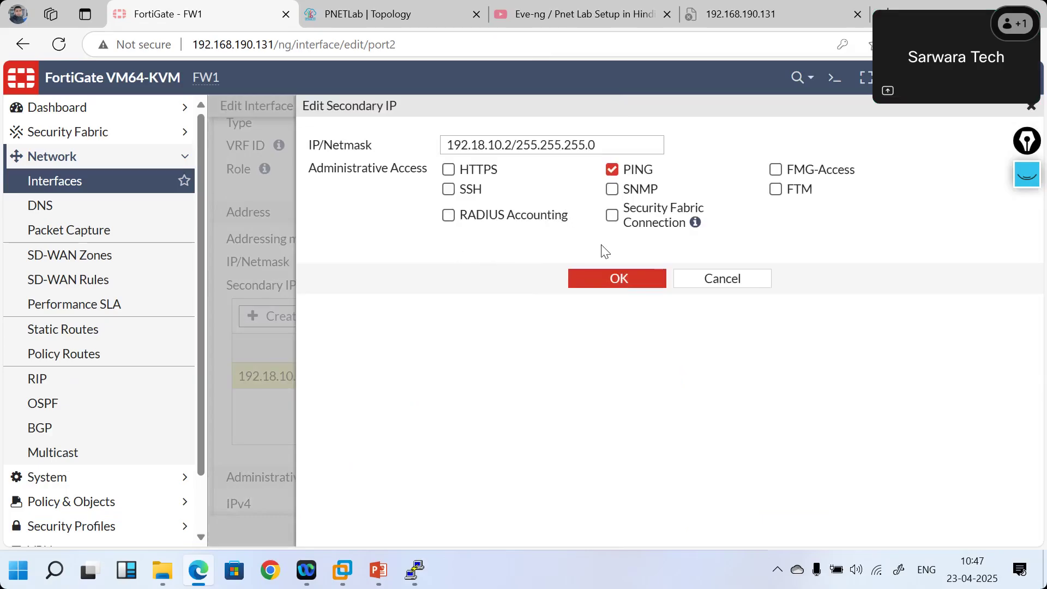
{"action": "left_click", "coordinate": [477, 144]}
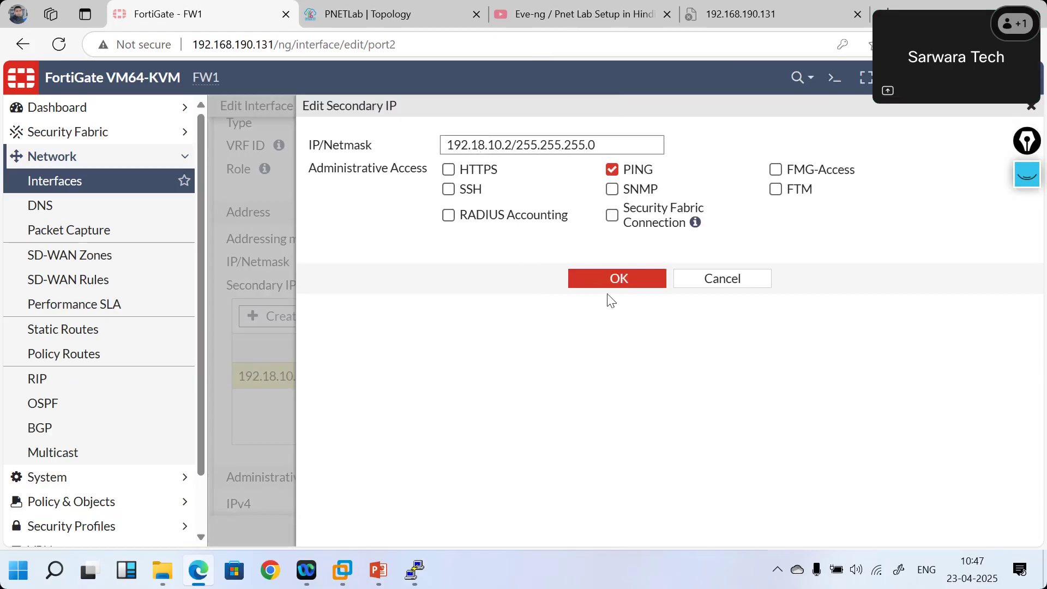
{"action": "type", "text": "6"}
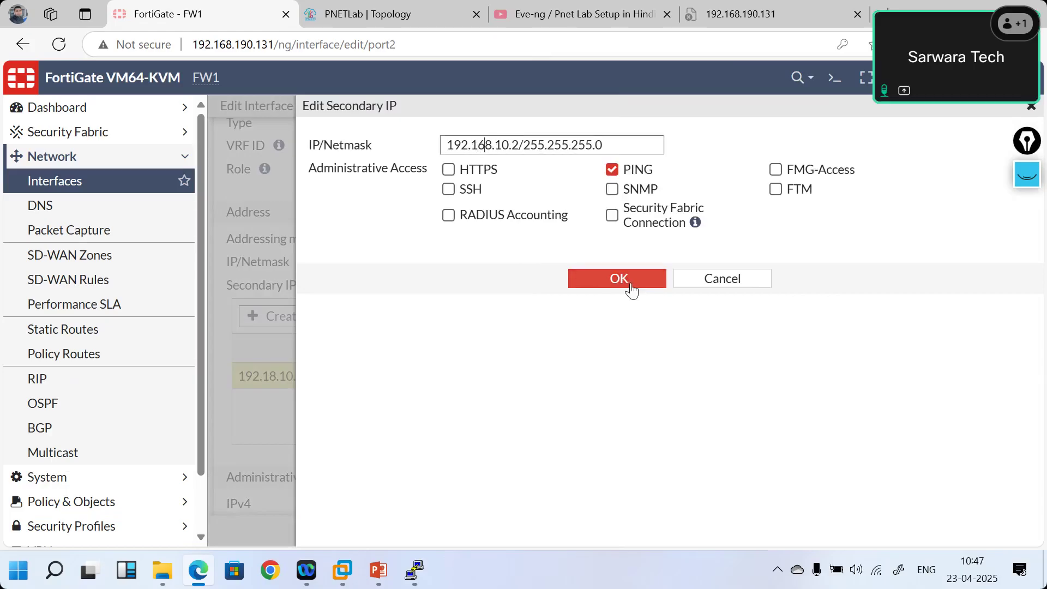
{"action": "left_click", "coordinate": [630, 285]}
{"action": "left_click", "coordinate": [569, 531]}
- Rerun the ping to 192.168.10.2 from the VPC, now answered, and return to FortiGate
{"action": "mouse_move", "coordinate": [415, 570]}
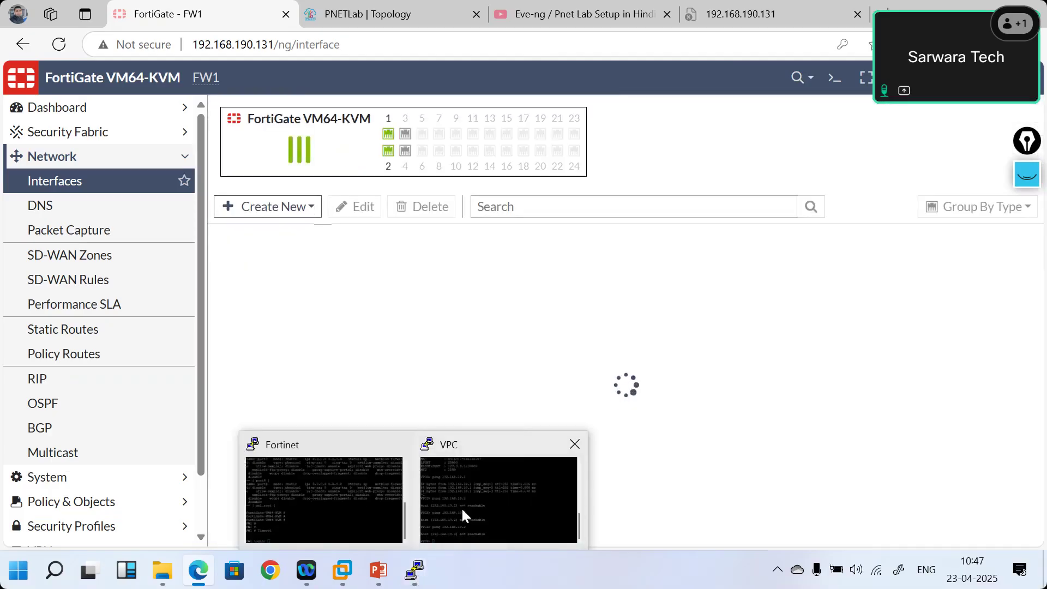
{"action": "left_click", "coordinate": [462, 516]}
{"action": "key", "text": "Up"}
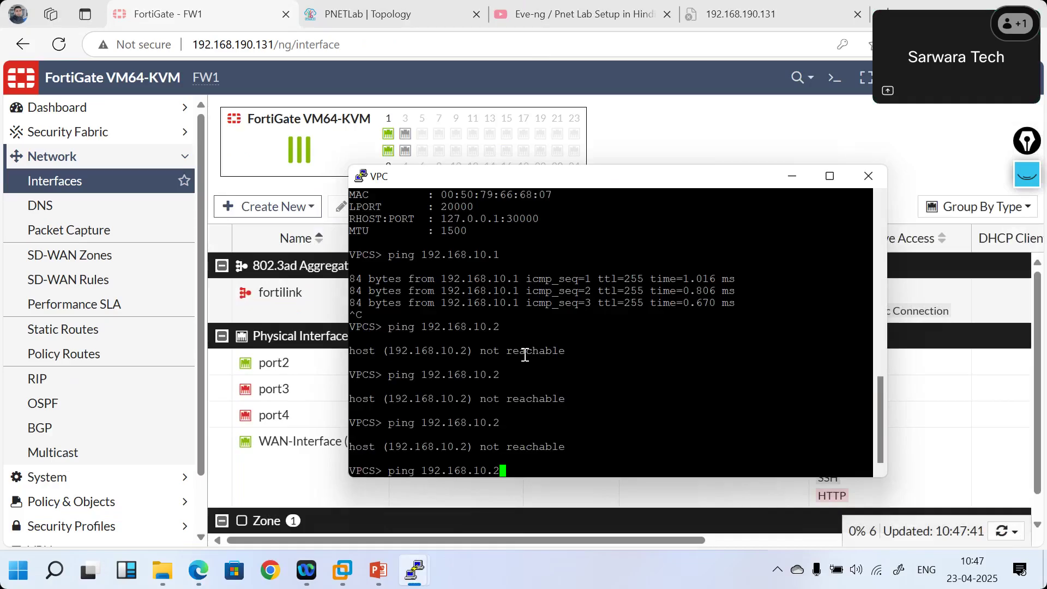
{"action": "key", "text": "Return"}
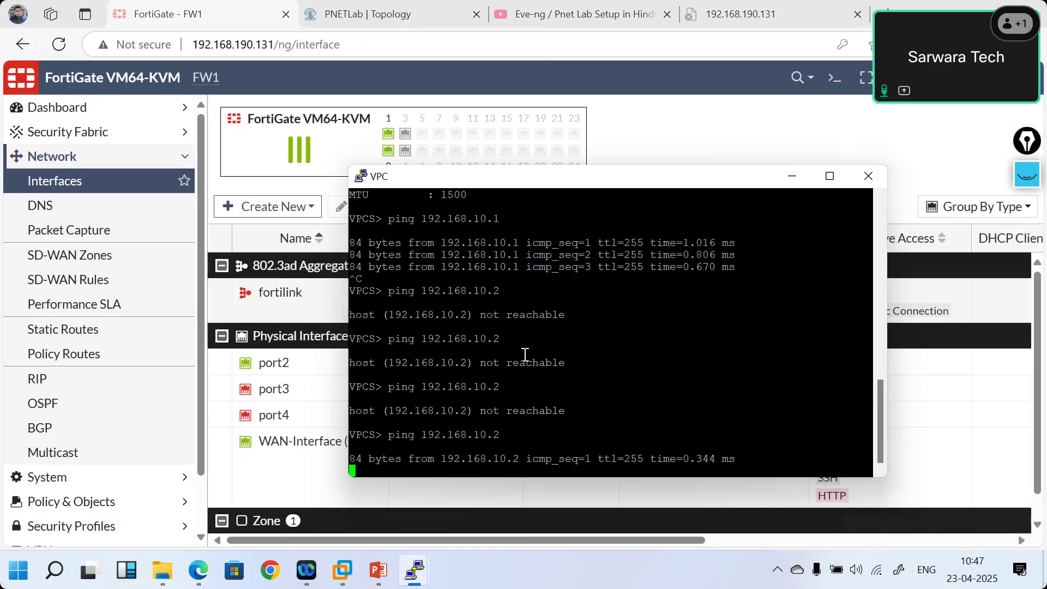
{"action": "left_click", "coordinate": [682, 142]}
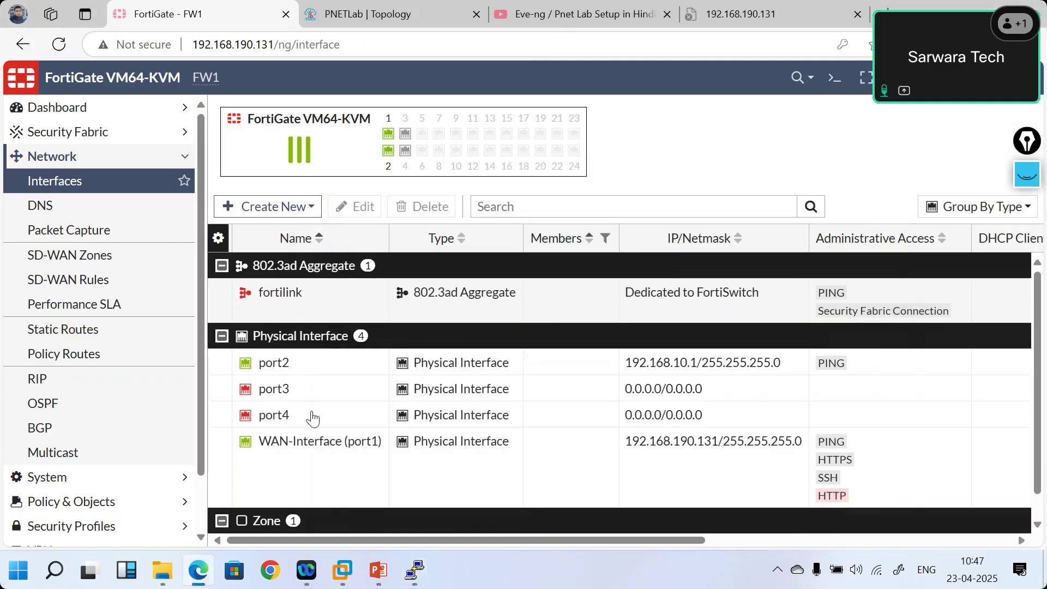
- Change port2's secondary IP entry to 192.168.20.2/255.255.255.0
{"action": "double_click", "coordinate": [342, 365]}
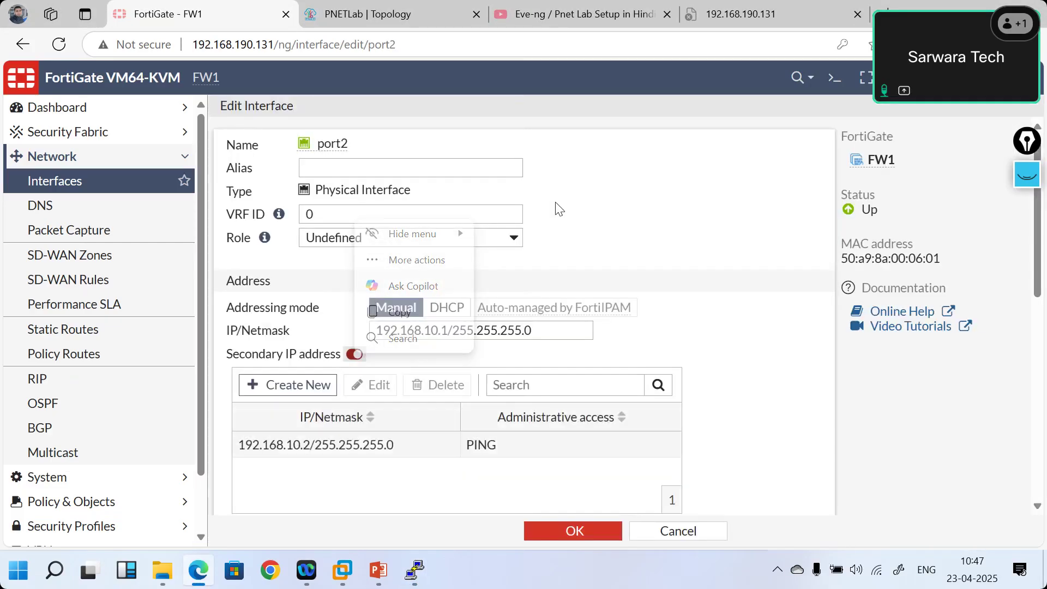
{"action": "double_click", "coordinate": [349, 445]}
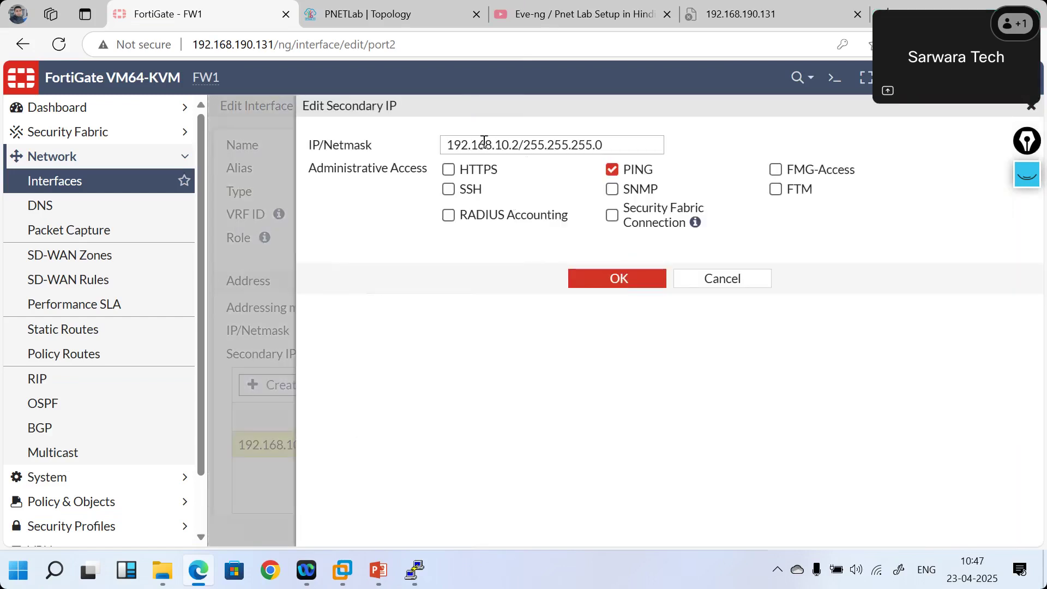
{"action": "left_click", "coordinate": [484, 143]}
{"action": "key", "text": "BackSpace"}
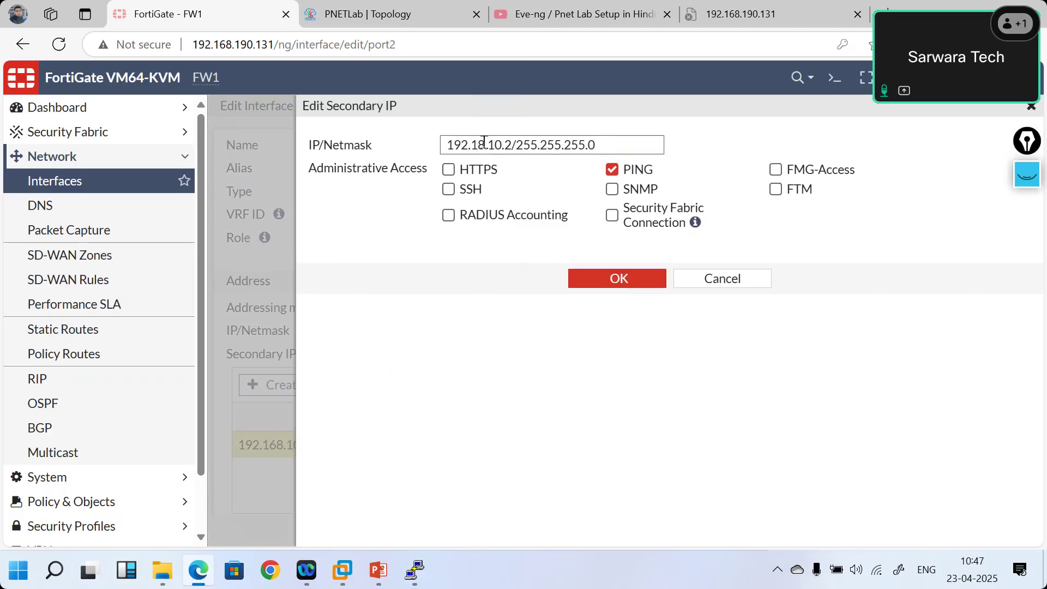
{"action": "type", "text": "6"}
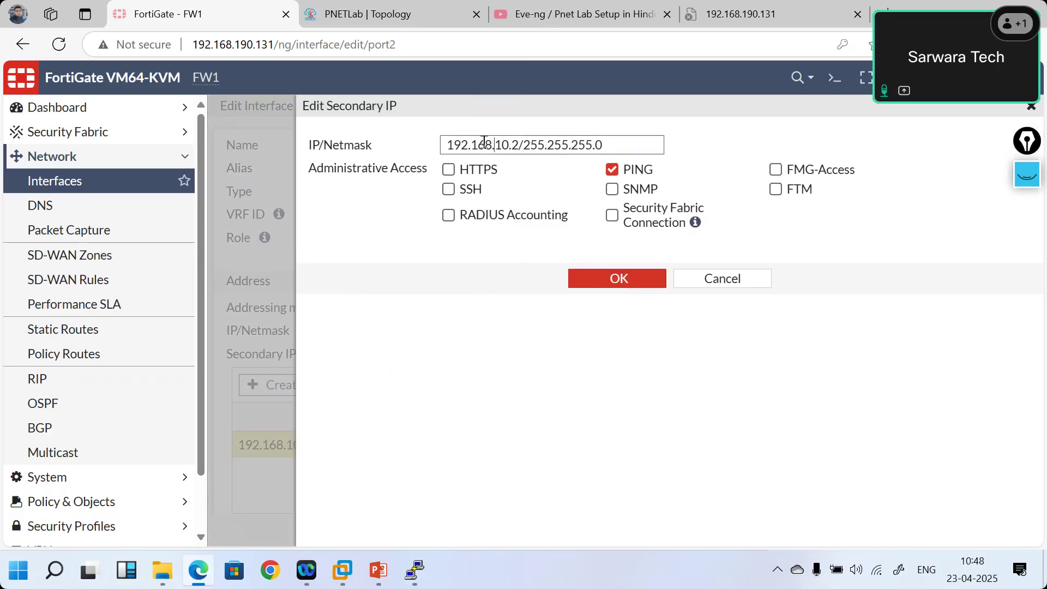
{"action": "key", "text": "BackSpace"}
{"action": "type", "text": "2"}
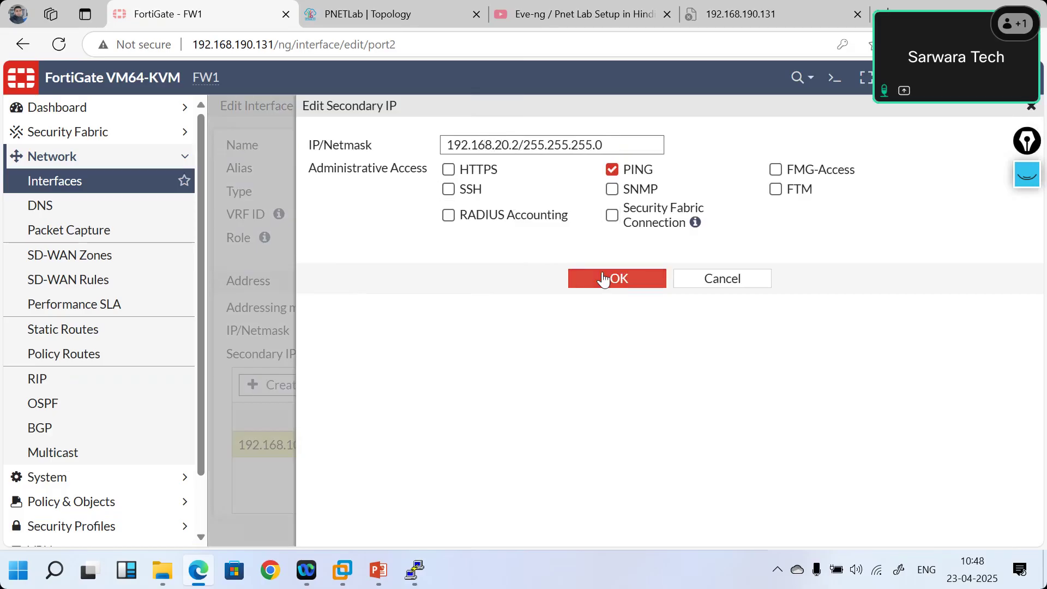
{"action": "left_click", "coordinate": [603, 279]}
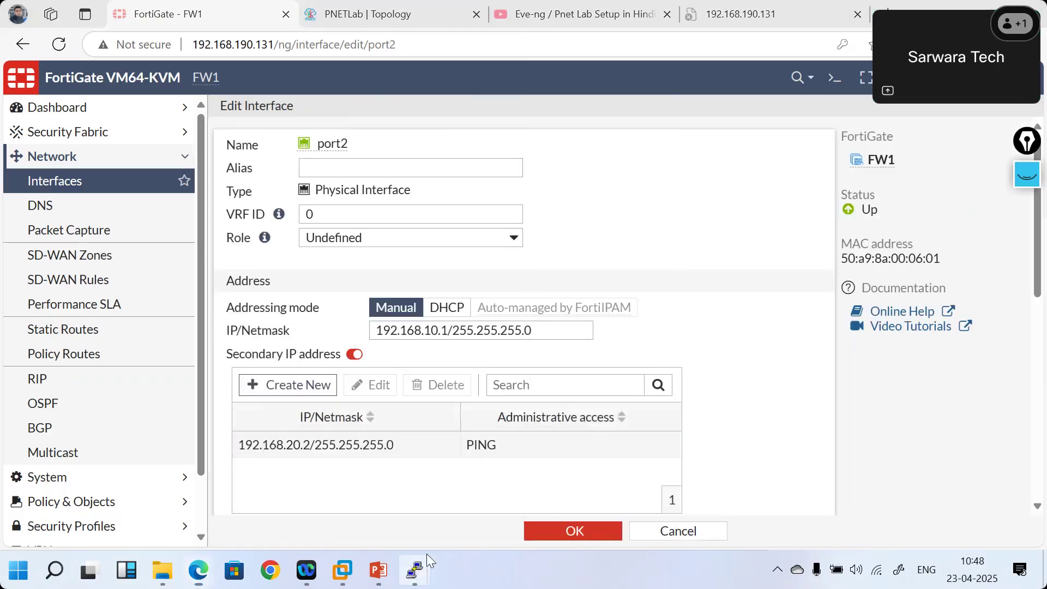
- Ping 192.168.20.2 from the VPC console
{"action": "mouse_move", "coordinate": [416, 567]}
{"action": "left_click", "coordinate": [485, 509]}
{"action": "key", "text": "Up"}
{"action": "key", "text": "Left"}
{"action": "key", "text": "Left"}
{"action": "key", "text": "Left"}
{"action": "key", "text": "BackSpace"}
{"action": "type", "text": "2"}
{"action": "key", "text": "Return"}
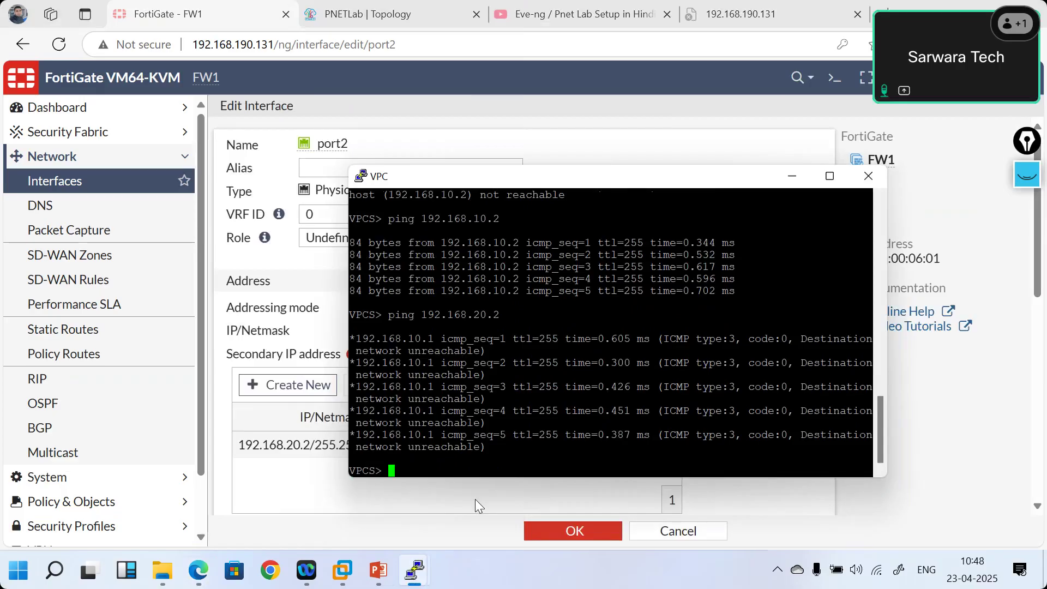
- Bring the FortiGate port2 edit page back in front of the VPC console
{"action": "left_click", "coordinate": [321, 487]}
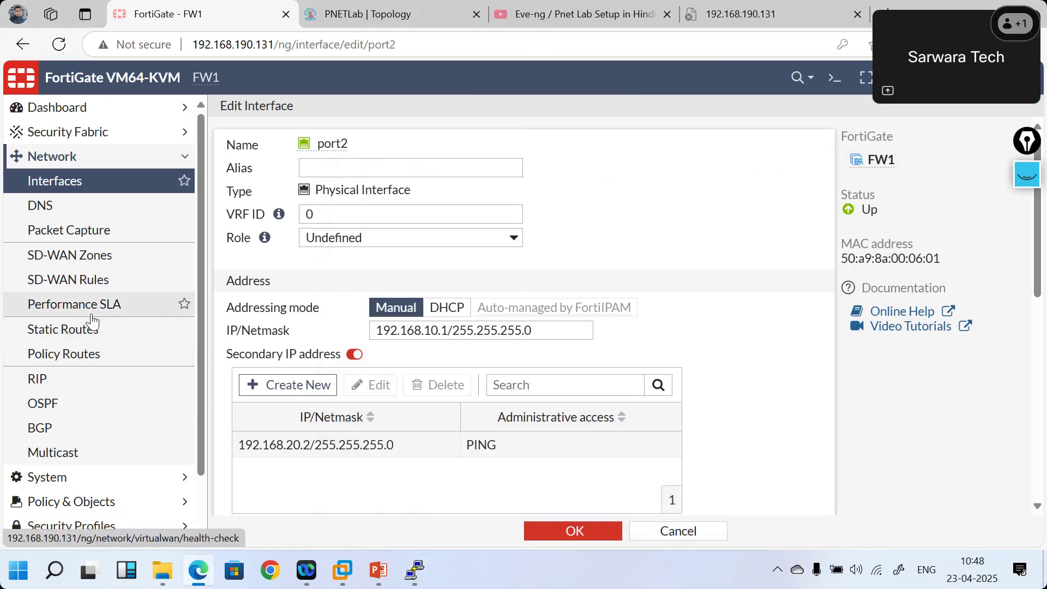
- Switch to the PowerPoint deck and jump to slide 24, 'VLANs'
{"action": "left_click", "coordinate": [381, 574]}
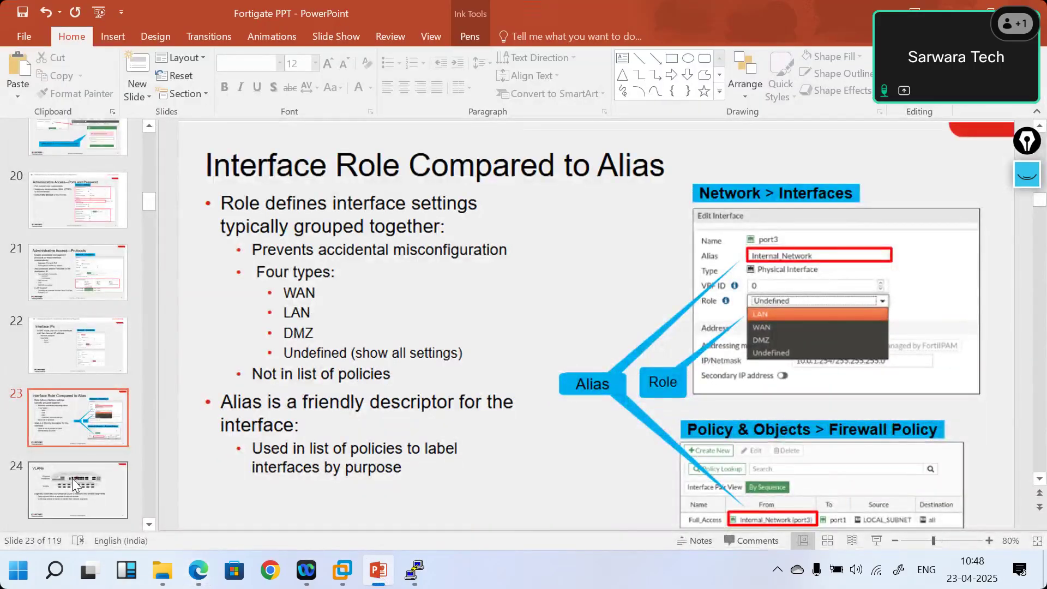
{"action": "left_click", "coordinate": [72, 479]}
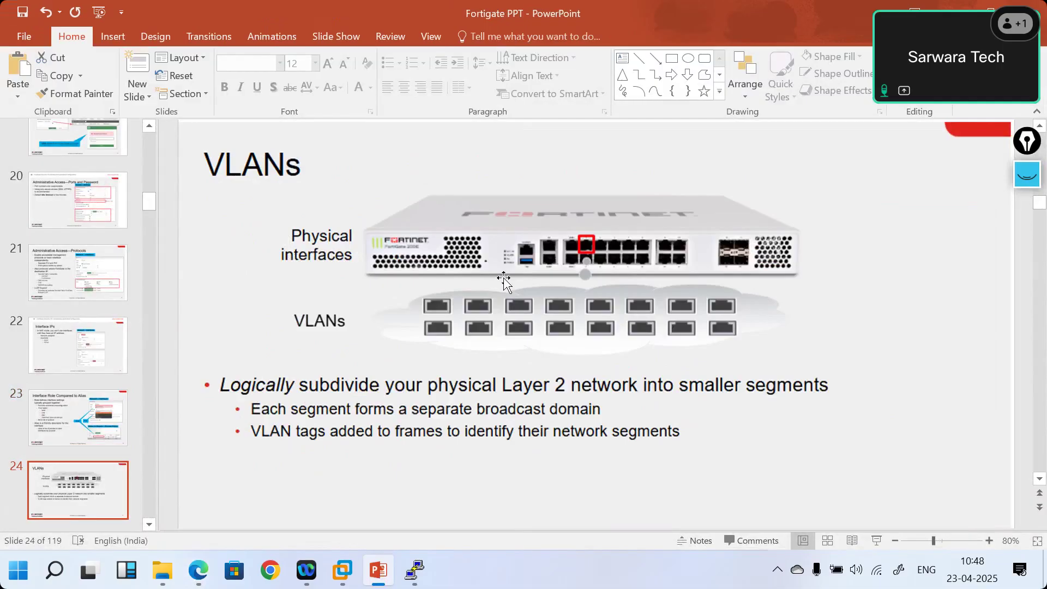
{"action": "left_click", "coordinate": [1028, 181]}
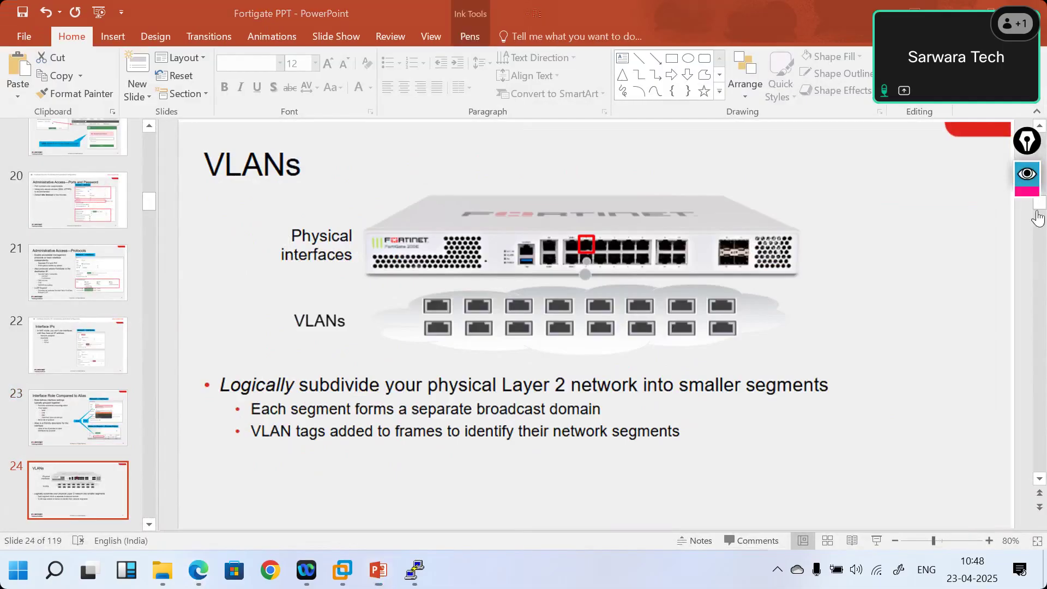
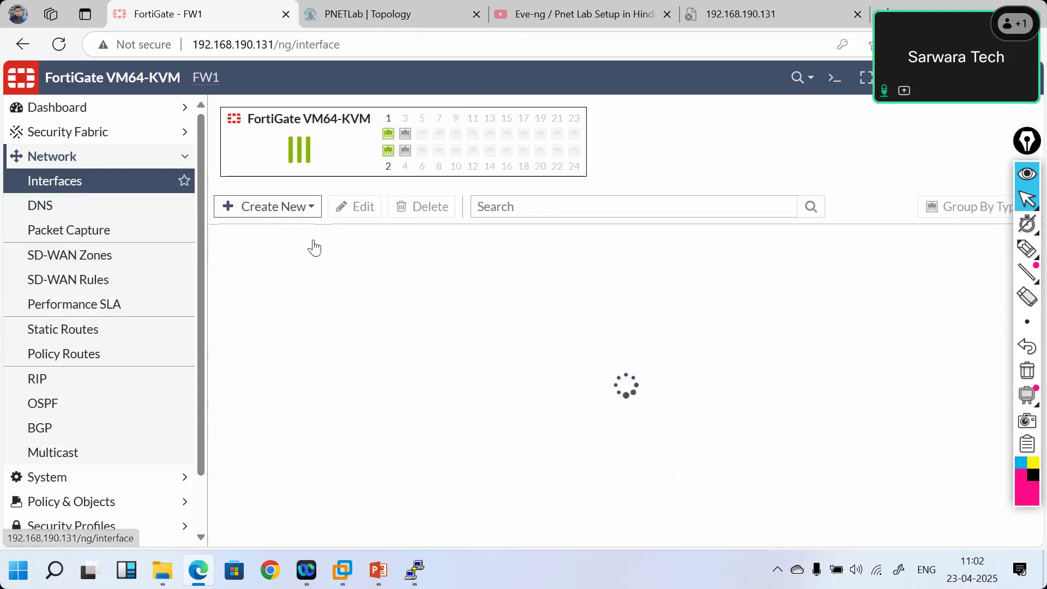
- Preview the New Interface form, then check port2's role choices, leaving it Undefined
{"action": "left_click", "coordinate": [297, 215]}
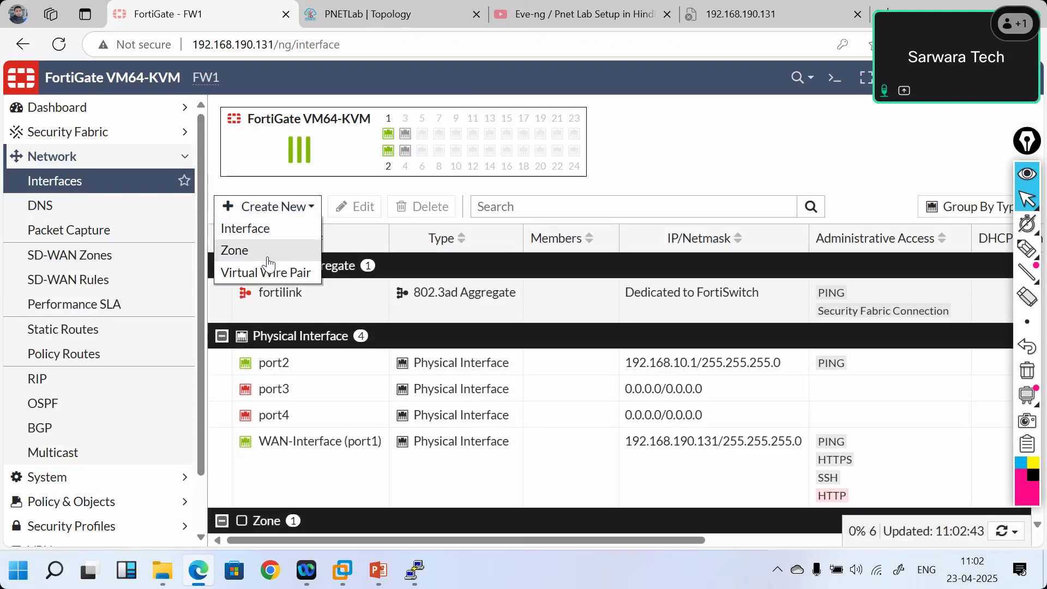
{"action": "left_click", "coordinate": [249, 231]}
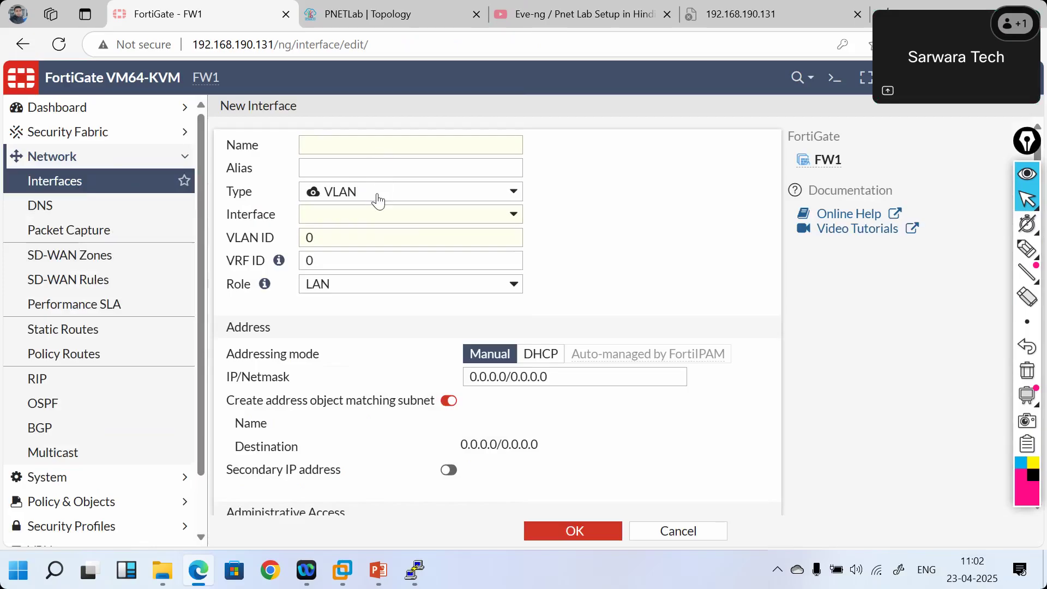
{"action": "left_click", "coordinate": [131, 192]}
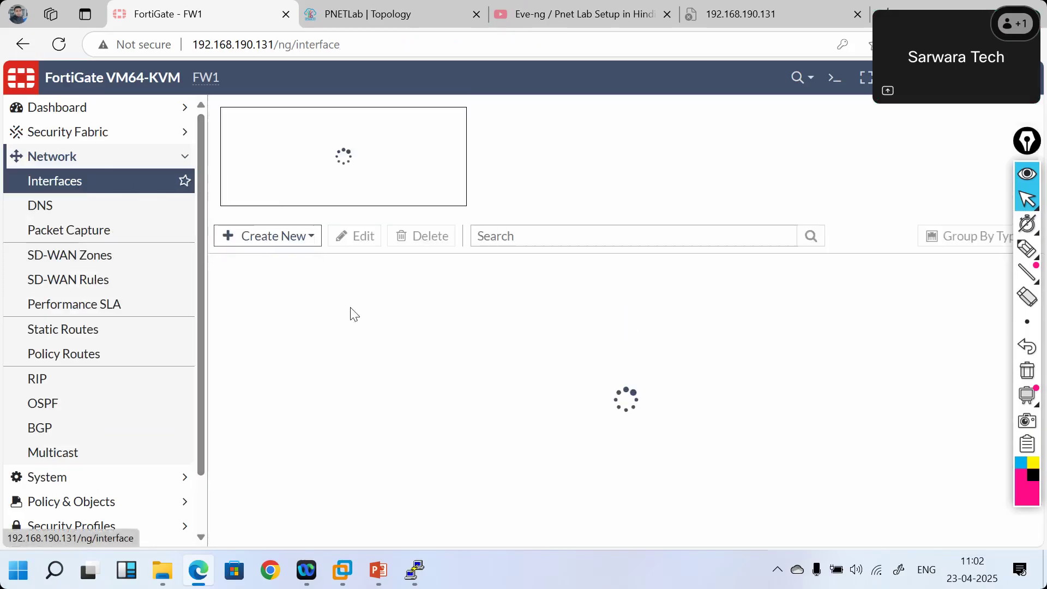
{"action": "double_click", "coordinate": [296, 368]}
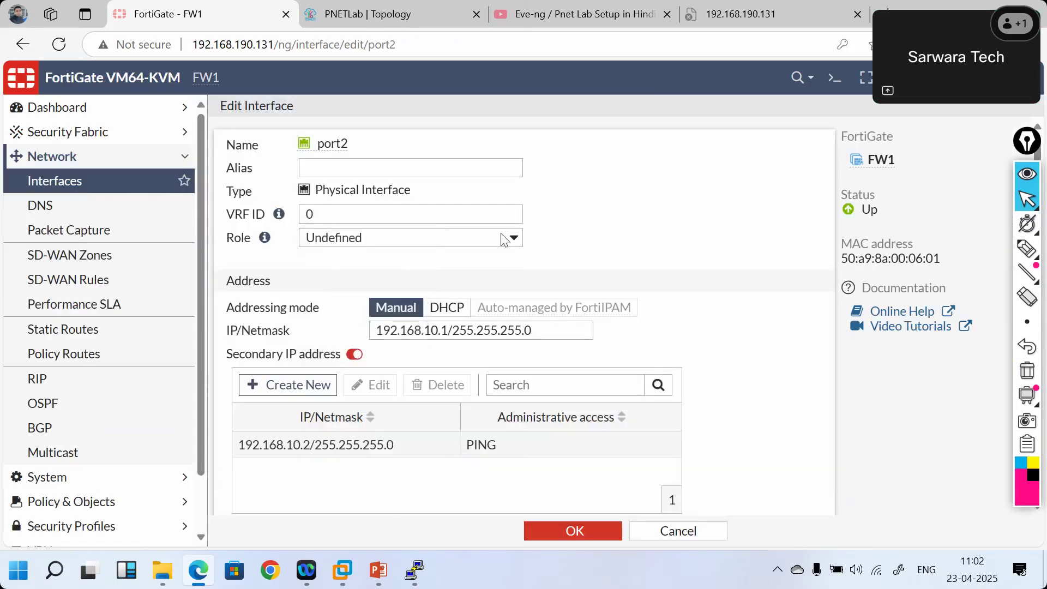
{"action": "left_click", "coordinate": [456, 237]}
{"action": "left_click", "coordinate": [455, 239]}
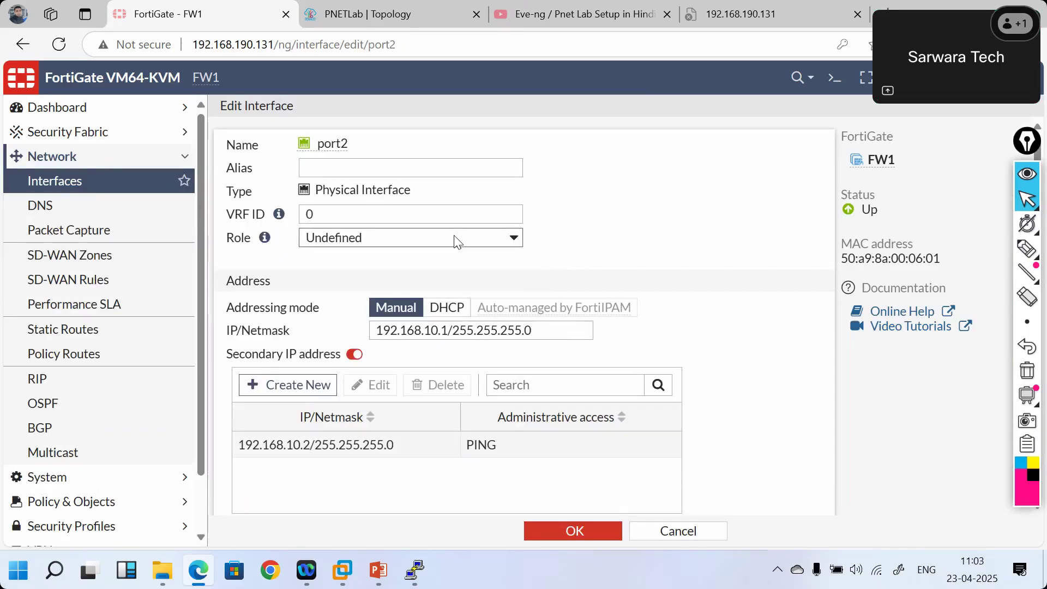
{"action": "left_click", "coordinate": [455, 238]}
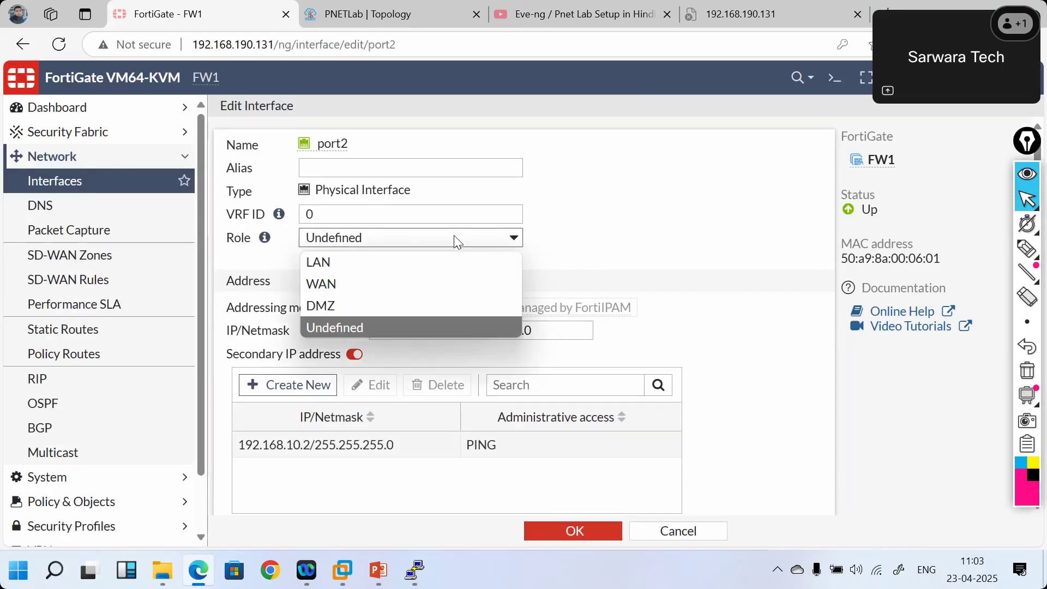
{"action": "left_click", "coordinate": [455, 238]}
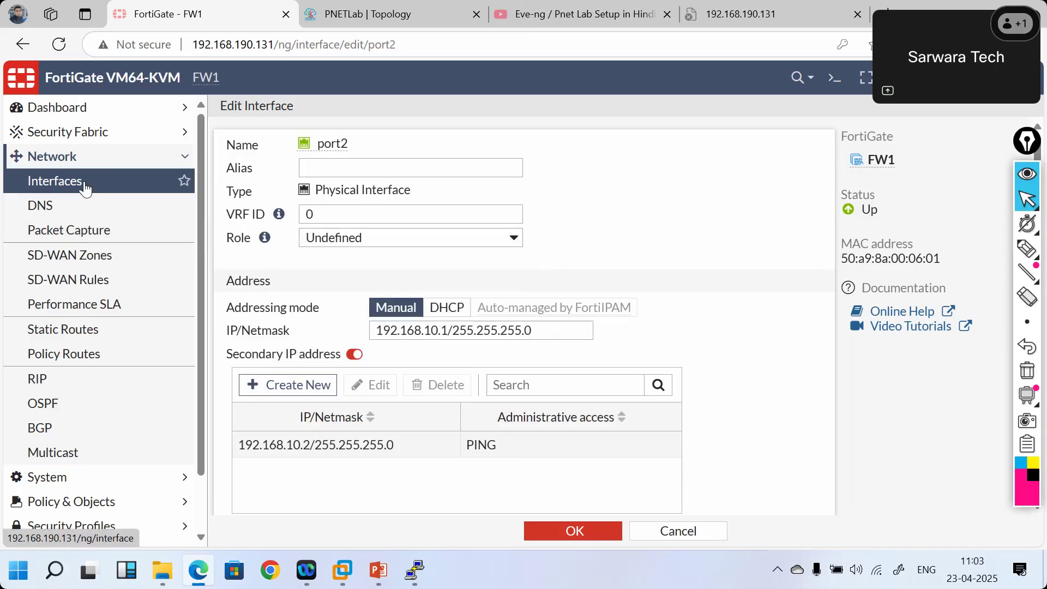
{"action": "left_click", "coordinate": [84, 186]}
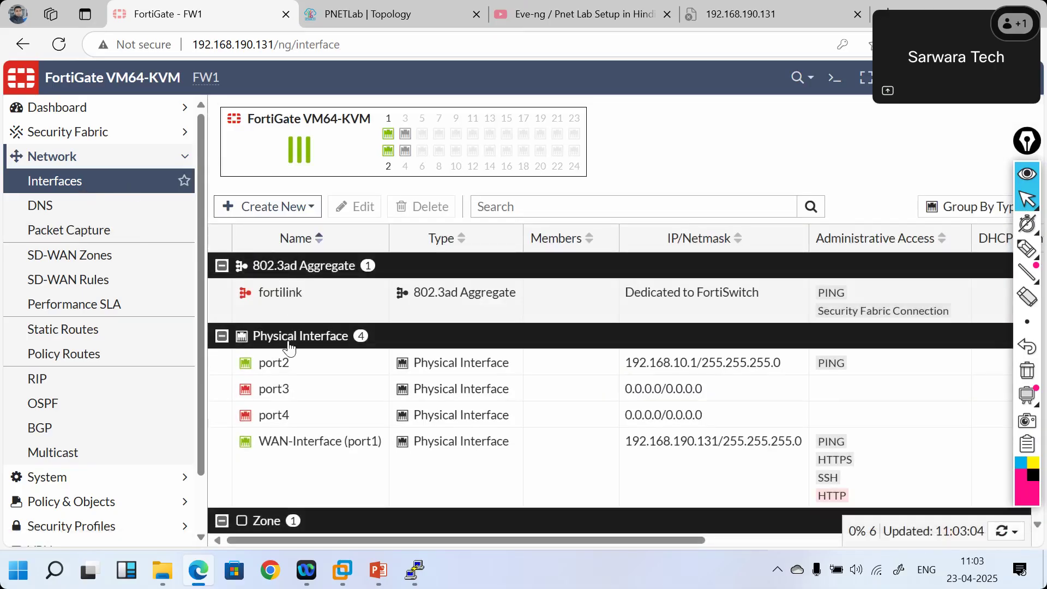
- Reopen port2 to review its Physical Interface type, then cancel without saving
{"action": "double_click", "coordinate": [311, 377]}
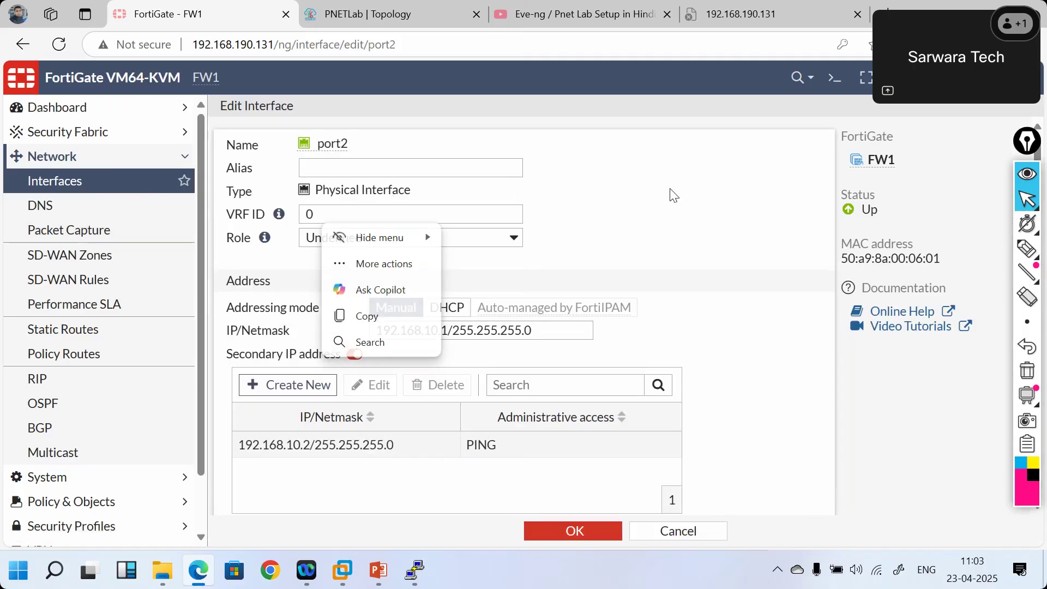
{"action": "left_click_drag", "start_coordinate": [415, 192], "coordinate": [357, 190]}
{"action": "scroll", "coordinate": [437, 371], "scroll_direction": "down", "scroll_amount": 4}
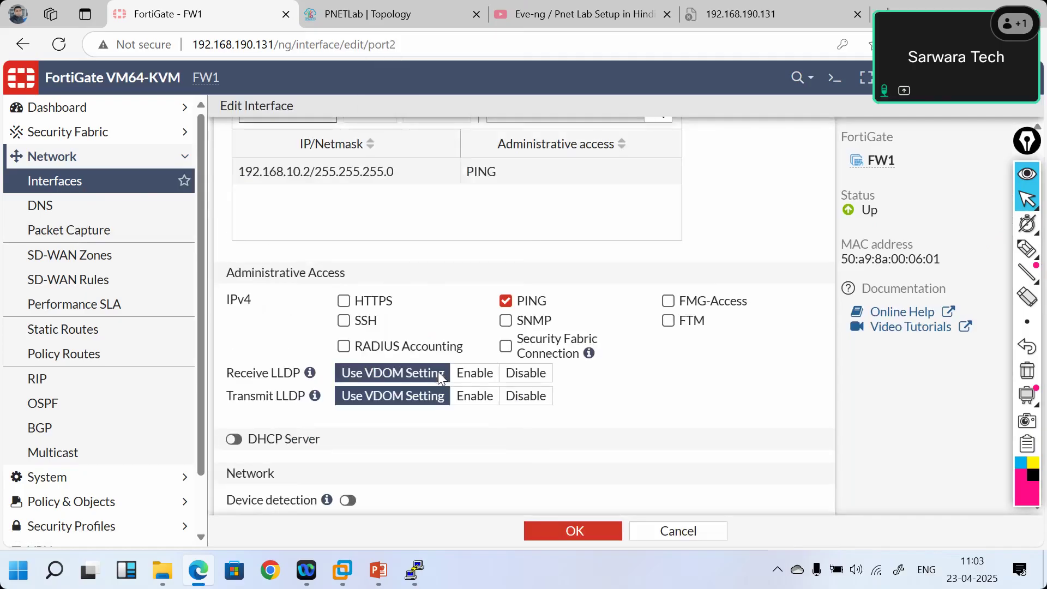
{"action": "scroll", "coordinate": [440, 375], "scroll_direction": "up", "scroll_amount": 1}
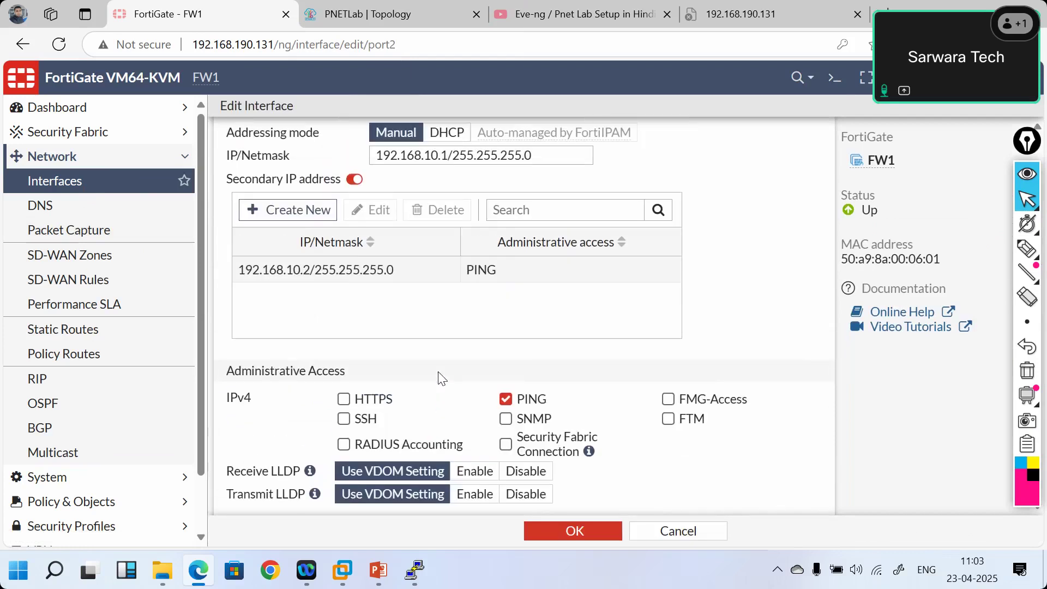
{"action": "left_click", "coordinate": [685, 535]}
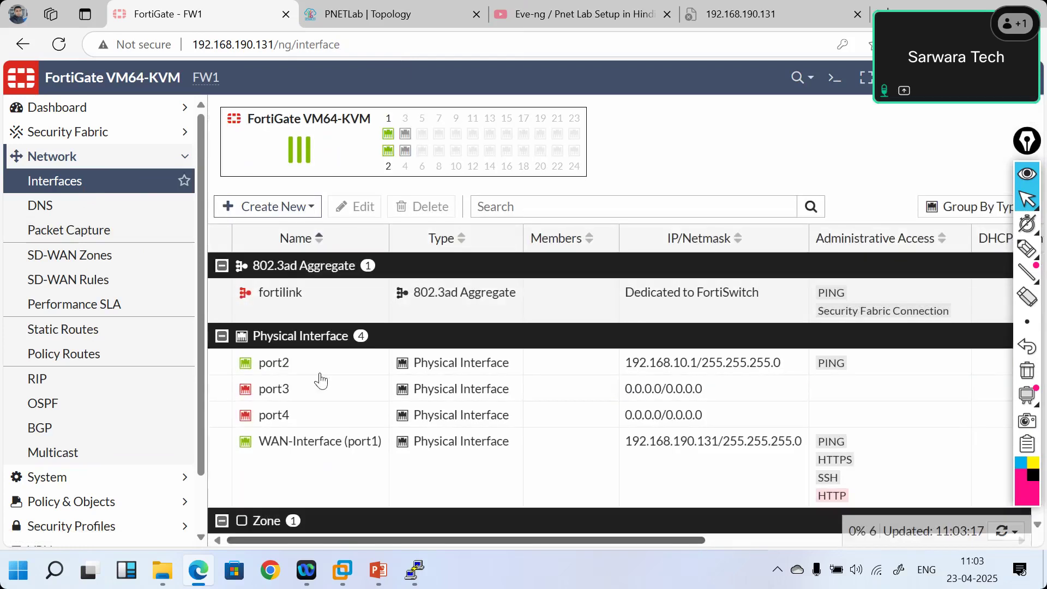
- Glance at the New Interface form again, then open port3 and check its role, leaving it Undefined
{"action": "left_click", "coordinate": [307, 209]}
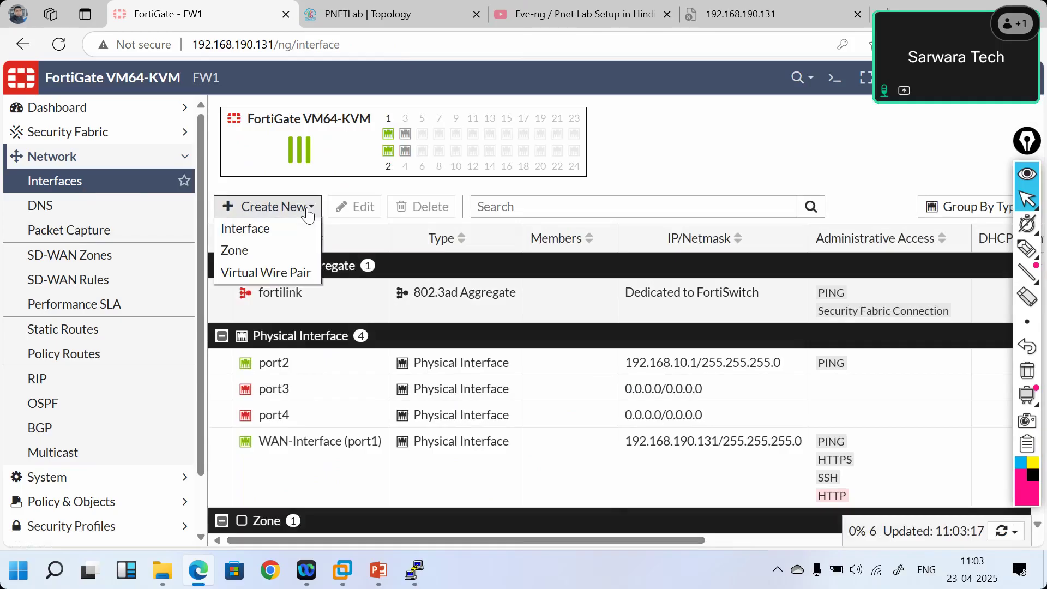
{"action": "left_click", "coordinate": [265, 227]}
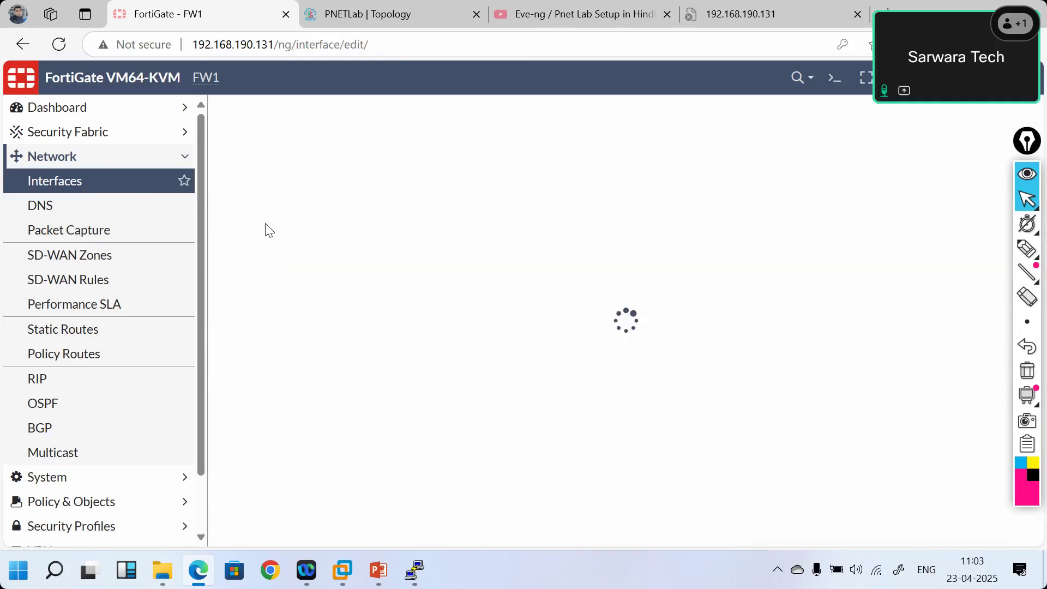
{"action": "left_click", "coordinate": [101, 189]}
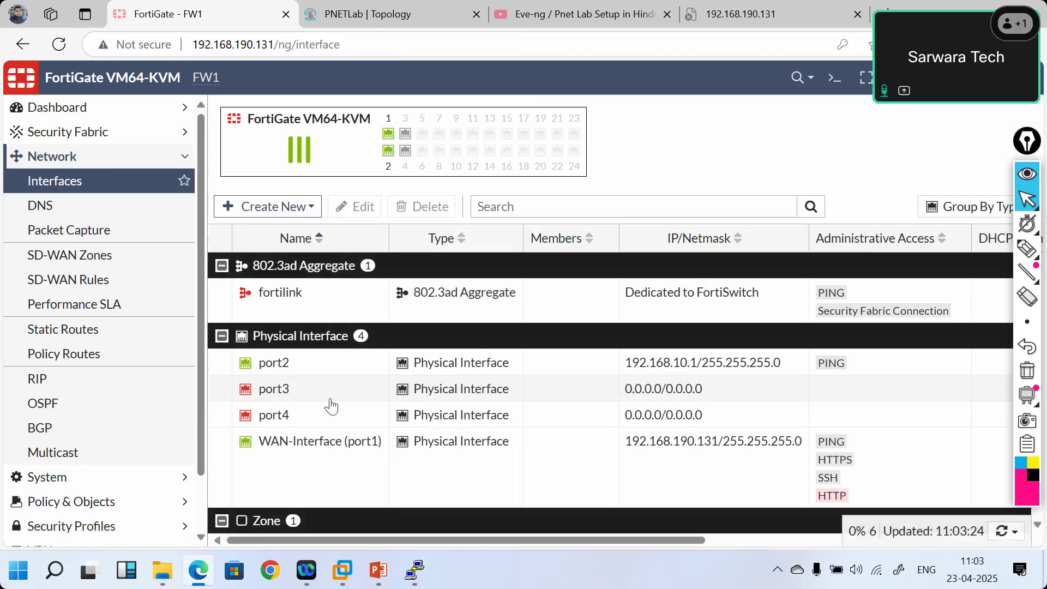
{"action": "double_click", "coordinate": [331, 397]}
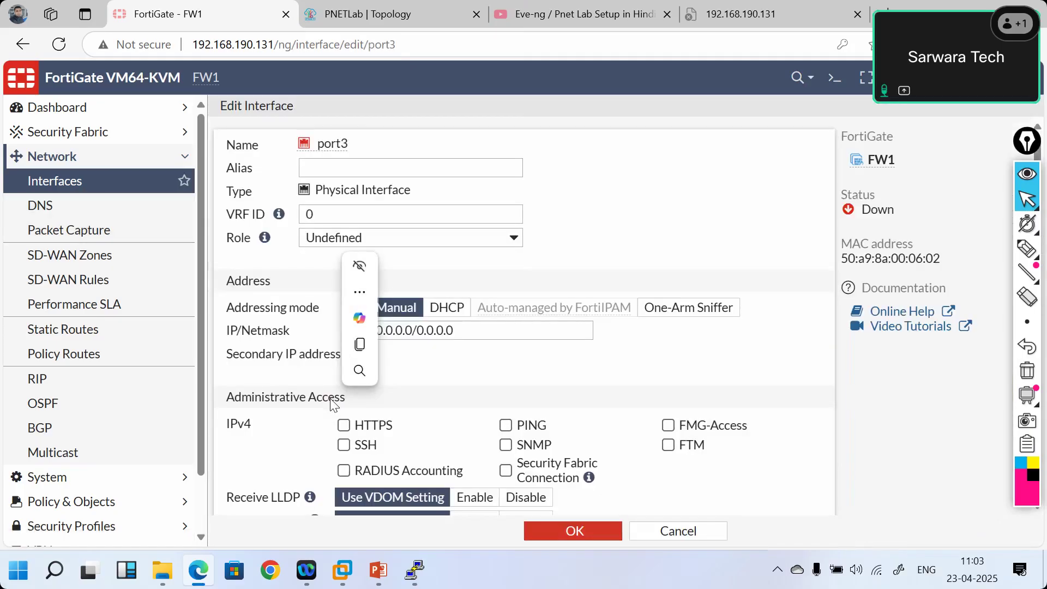
{"action": "left_click", "coordinate": [515, 240]}
{"action": "left_click", "coordinate": [515, 240]}
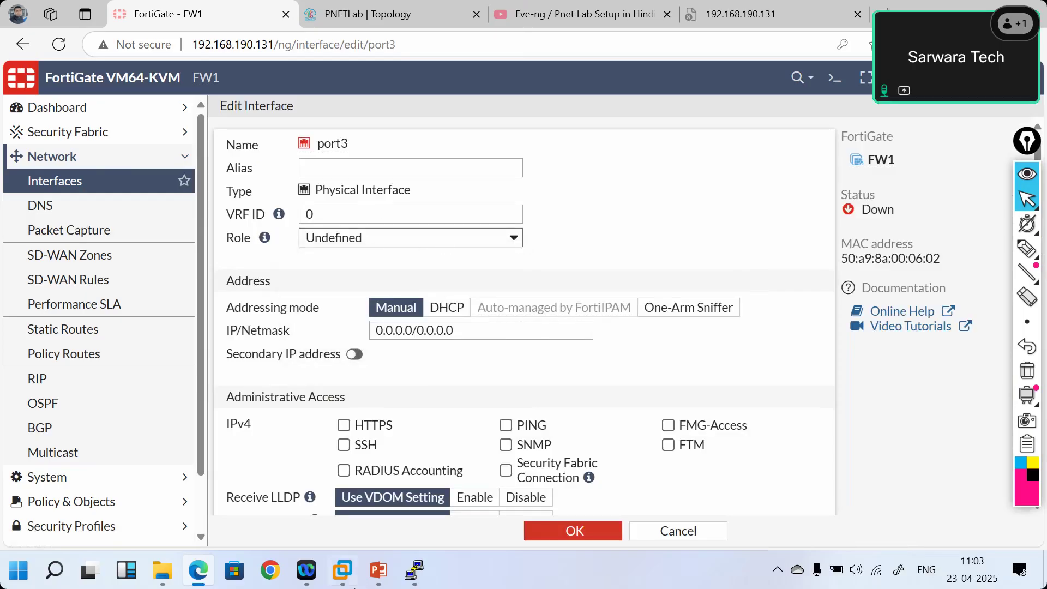
- In the FortiGate deck, step through slides 23 and 24 to slide 25, 'Creating VLANs'
{"action": "left_click", "coordinate": [377, 581]}
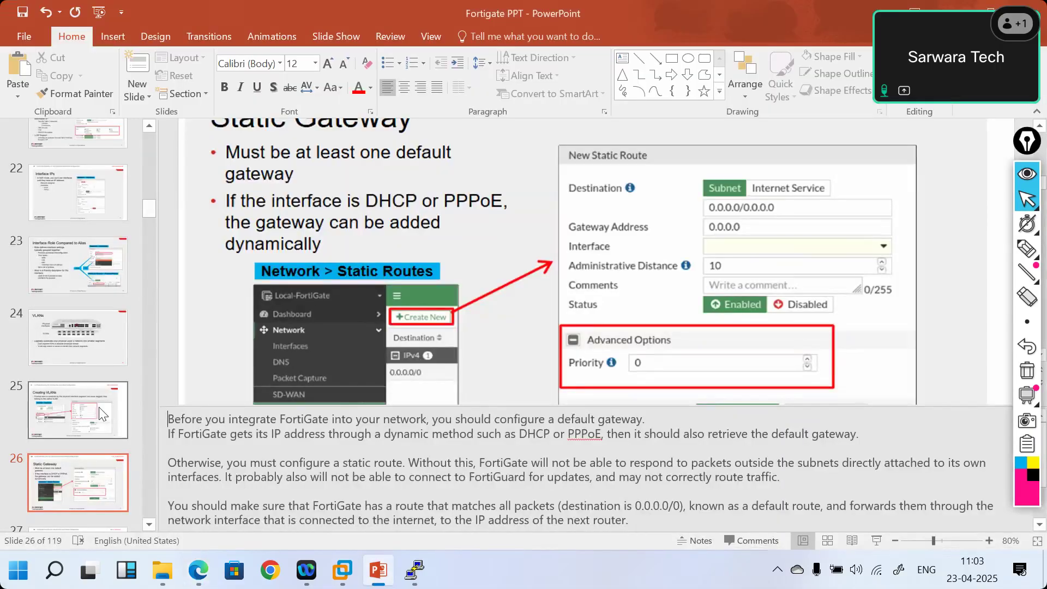
{"action": "left_click", "coordinate": [74, 269]}
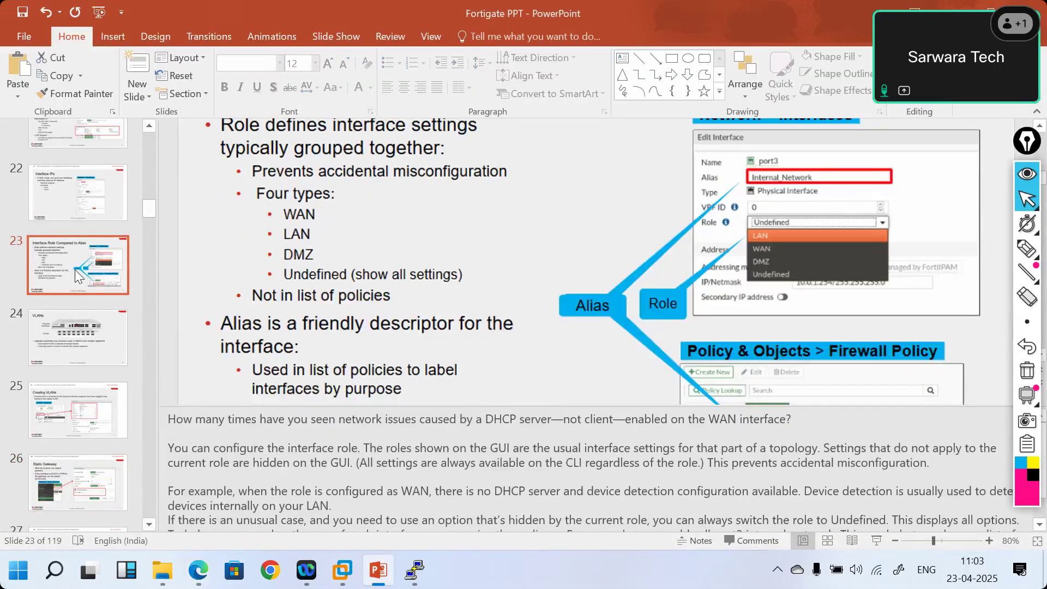
{"action": "left_click_drag", "start_coordinate": [85, 346], "coordinate": [76, 411]}
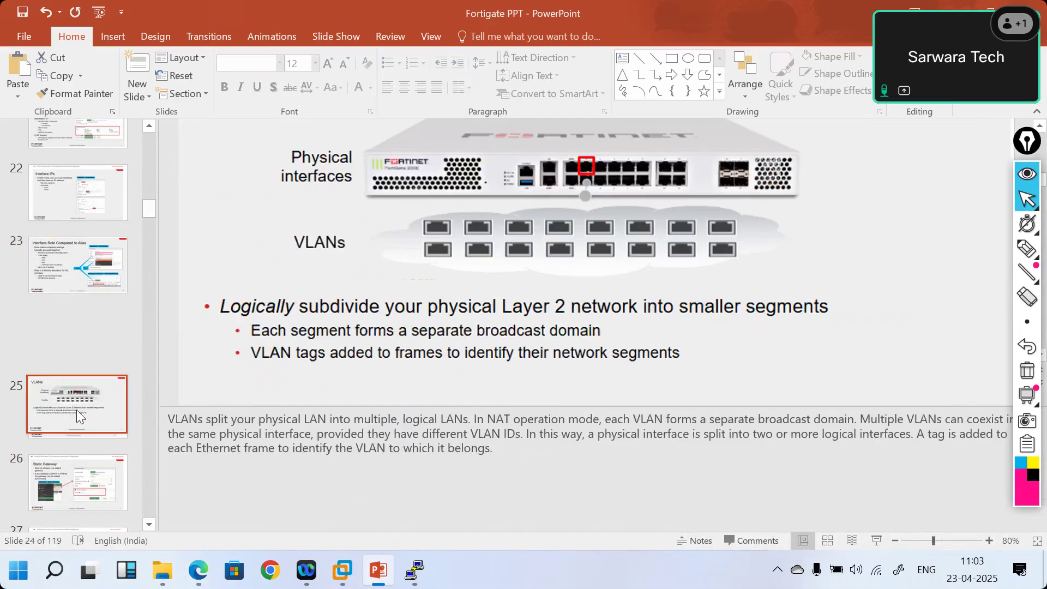
{"action": "left_click", "coordinate": [76, 410]}
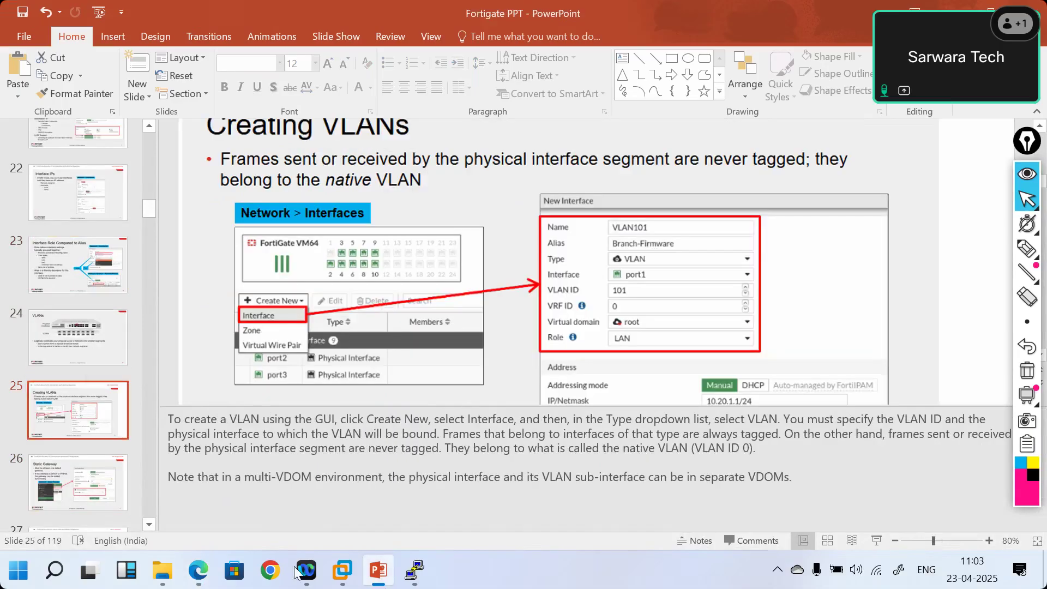
- Start a new VLAN-type interface in FortiGate with port3 as its parent interface
{"action": "left_click", "coordinate": [207, 570]}
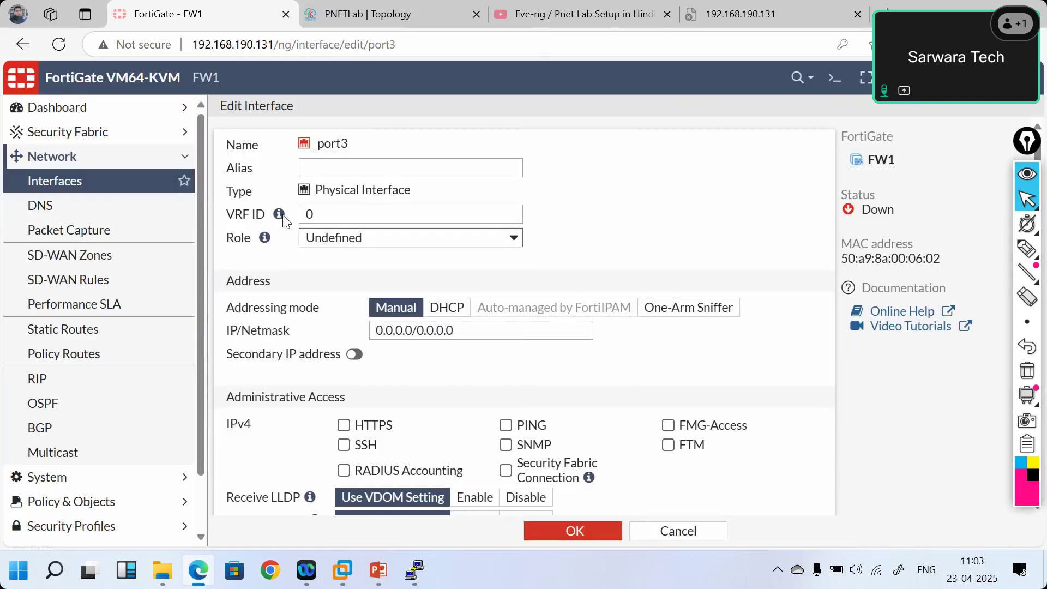
{"action": "left_click", "coordinate": [139, 180]}
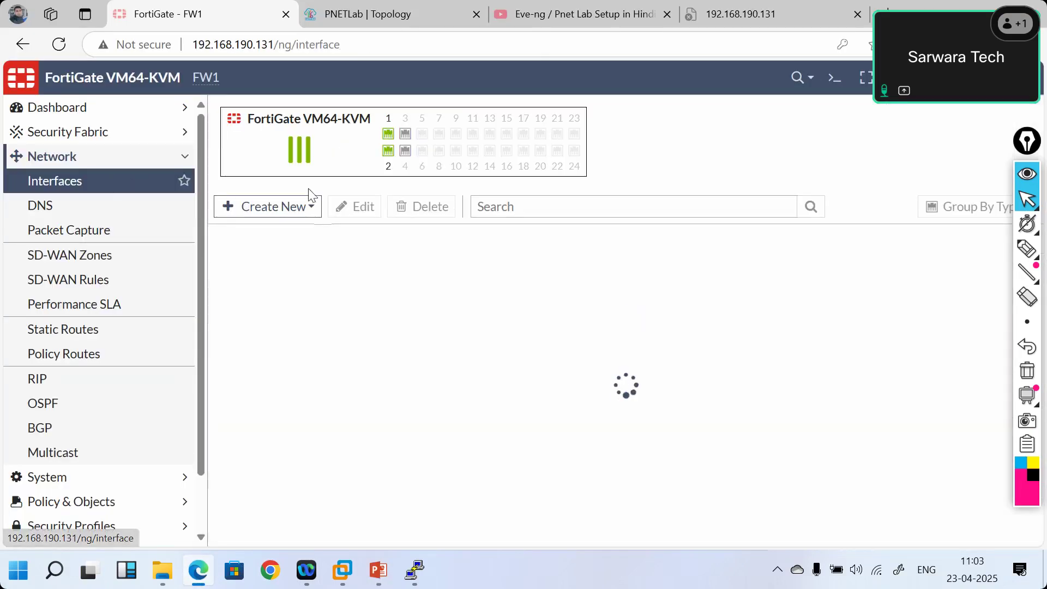
{"action": "left_click", "coordinate": [299, 209]}
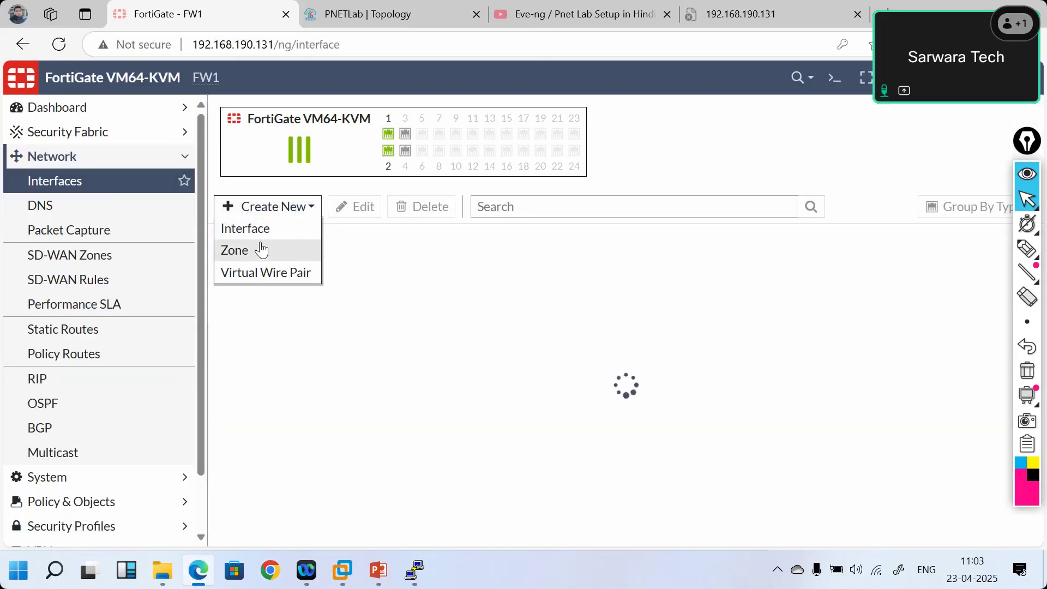
{"action": "left_click", "coordinate": [255, 231]}
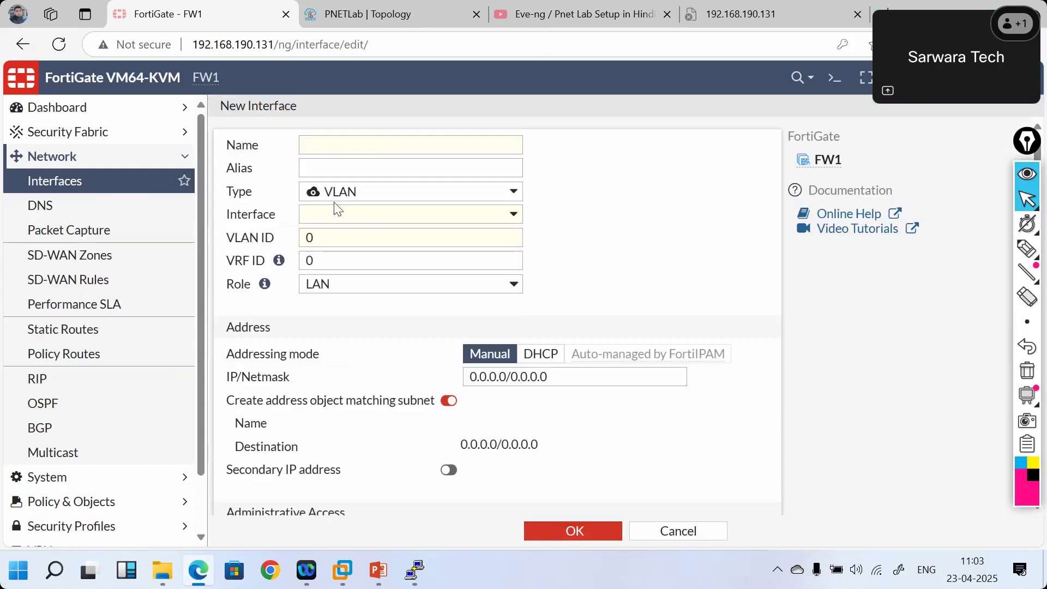
{"action": "left_click", "coordinate": [435, 202]}
{"action": "left_click", "coordinate": [436, 201]}
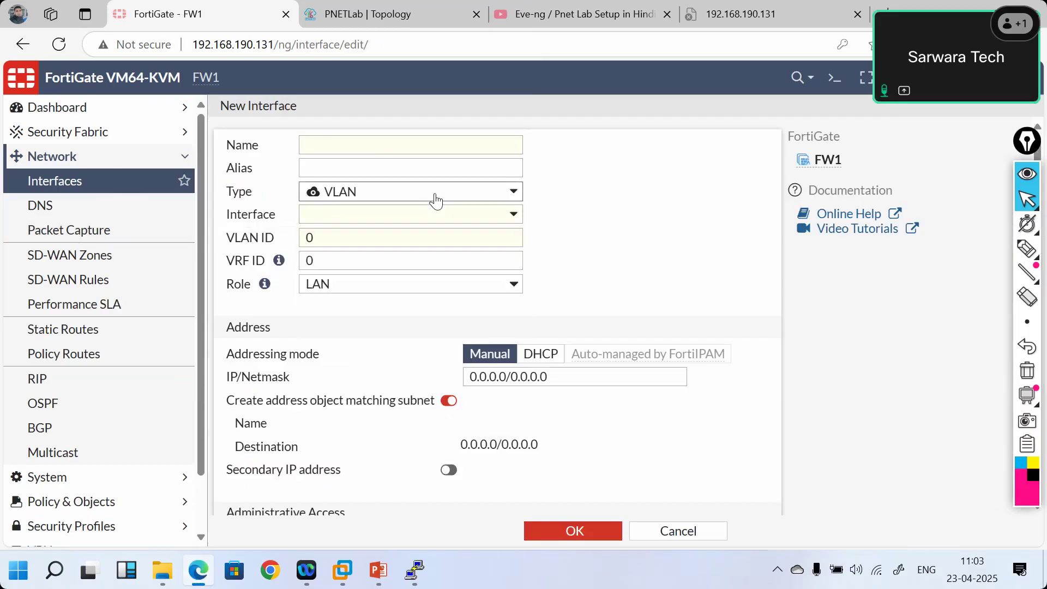
{"action": "left_click", "coordinate": [436, 200]}
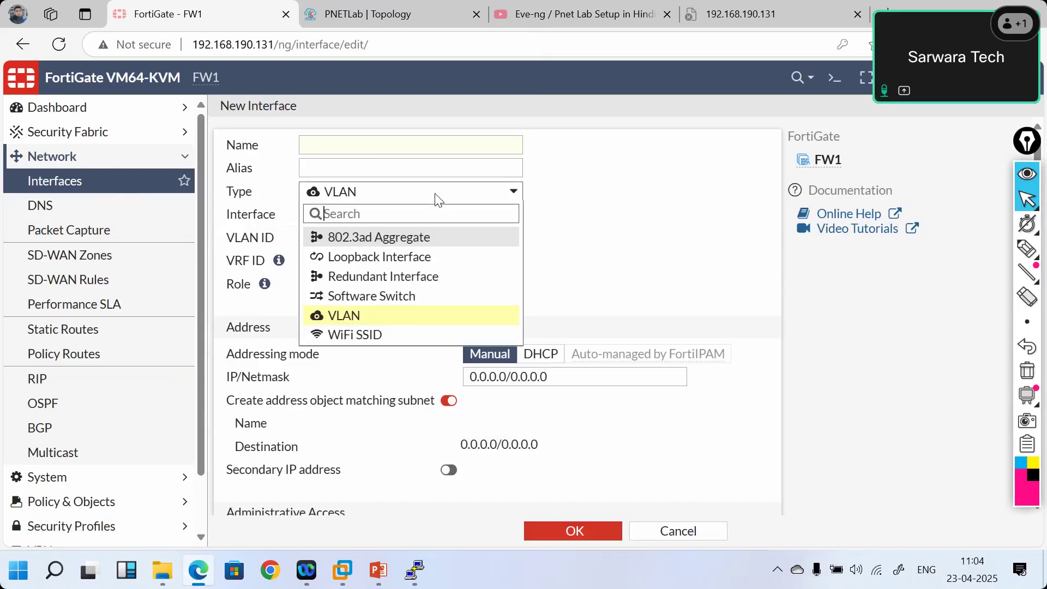
{"action": "left_click", "coordinate": [436, 200]}
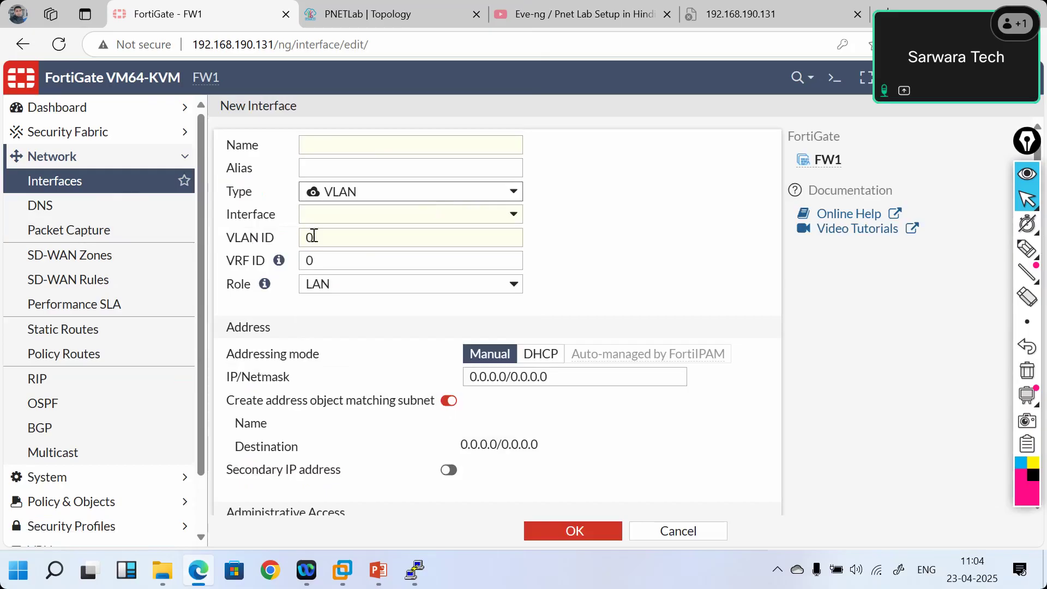
{"action": "left_click", "coordinate": [356, 215]}
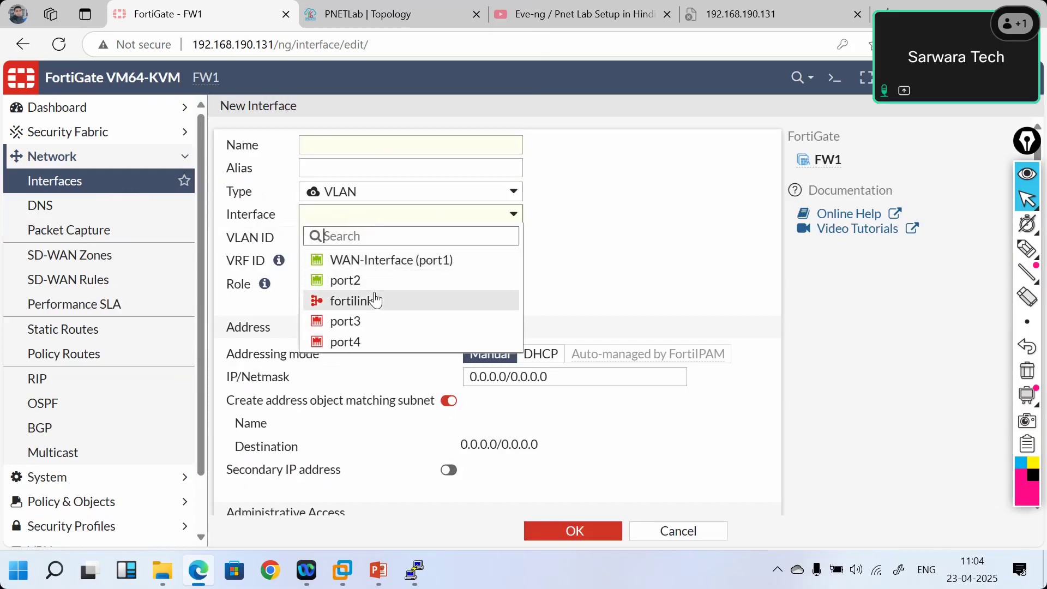
{"action": "left_click", "coordinate": [355, 319]}
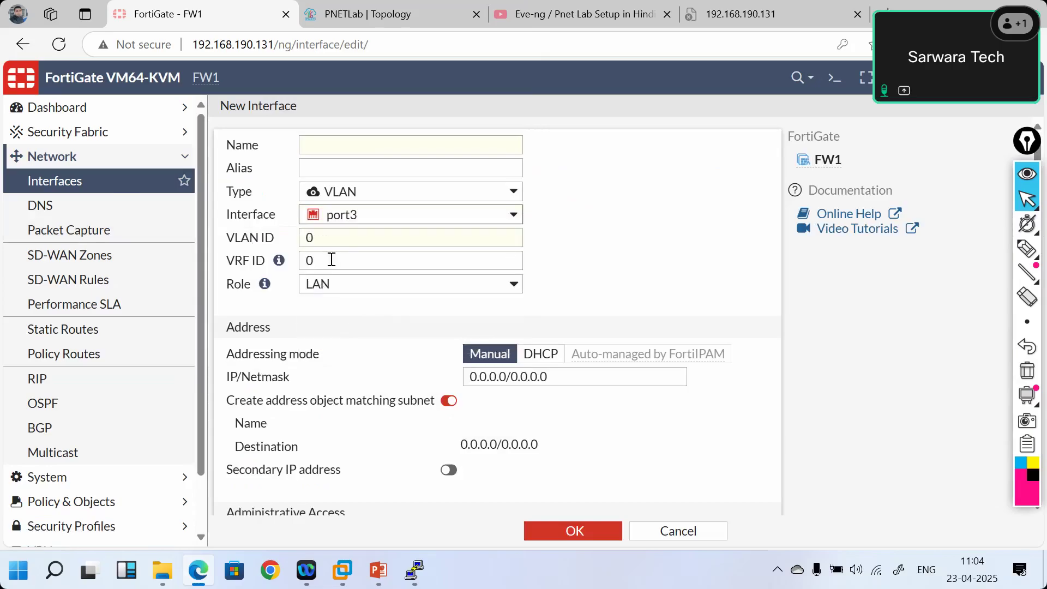
- Set VLAN ID 10, name HR-VLAN-10 and alias HR-VLAN on the new interface
{"action": "left_click", "coordinate": [346, 240]}
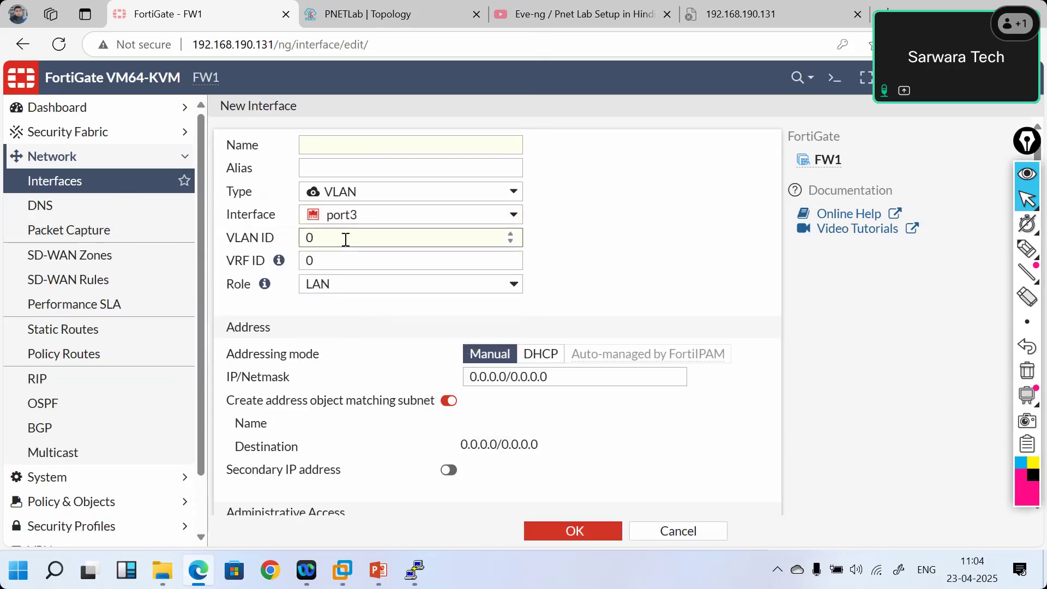
{"action": "type", "text": "1"}
{"action": "left_click", "coordinate": [337, 147]}
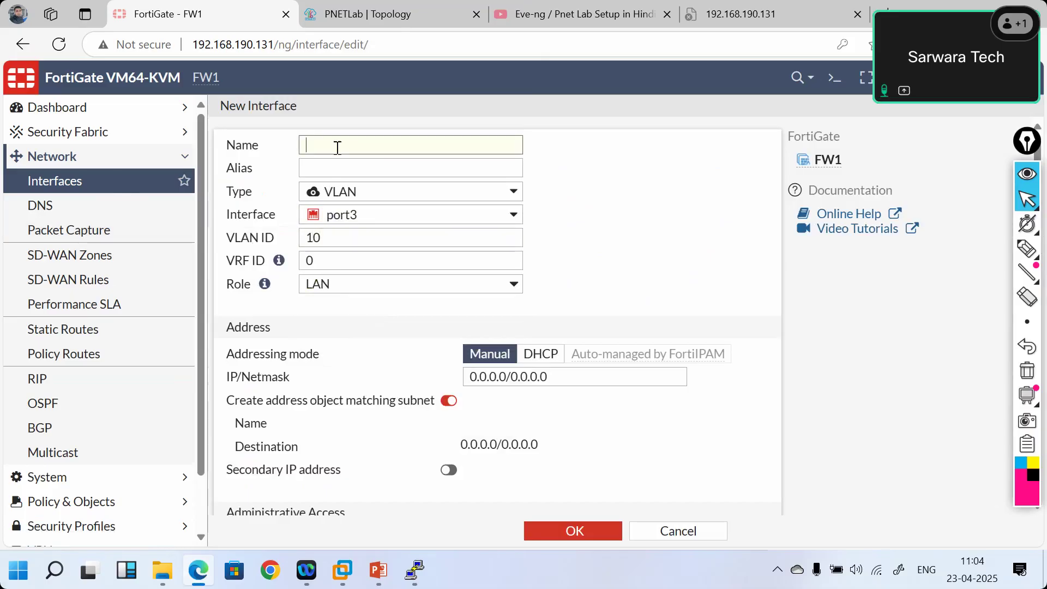
{"action": "type", "text": "VLAN"}
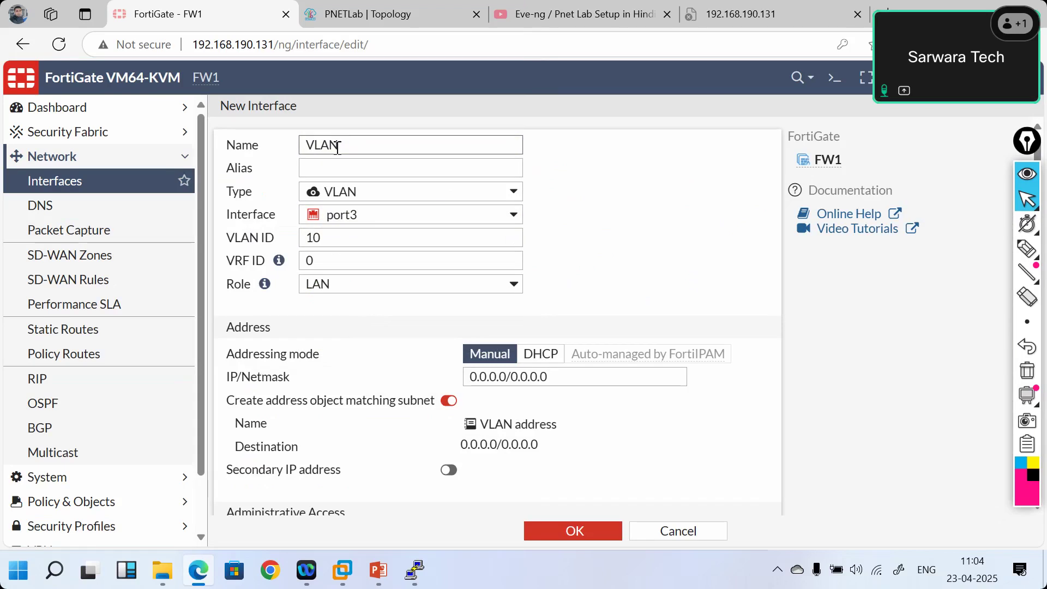
{"action": "type", "text": "-10"}
{"action": "key", "text": "Home"}
{"action": "type", "text": "HR-"}
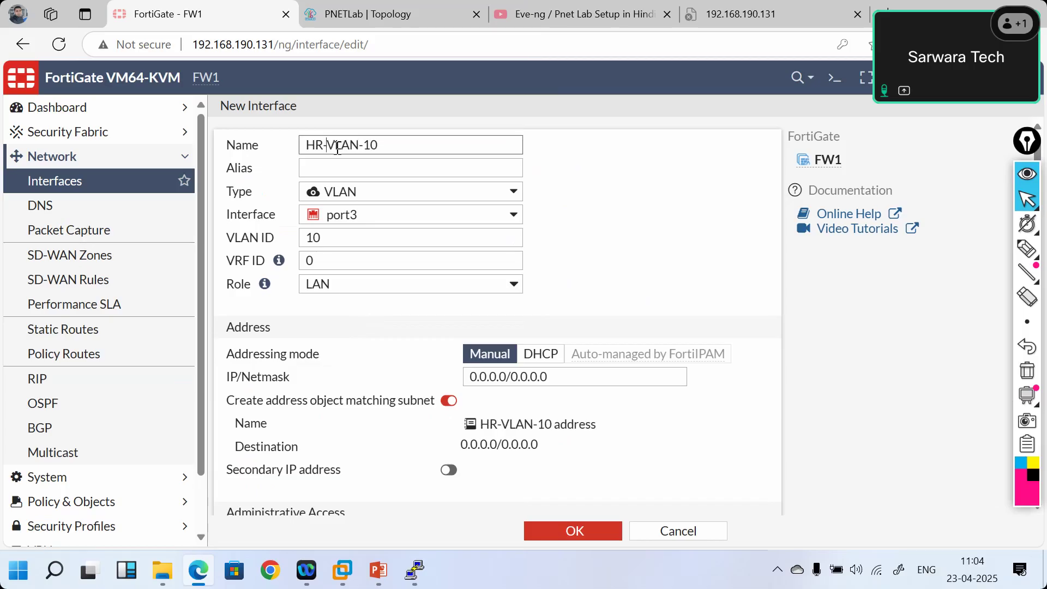
{"action": "left_click", "coordinate": [456, 164]}
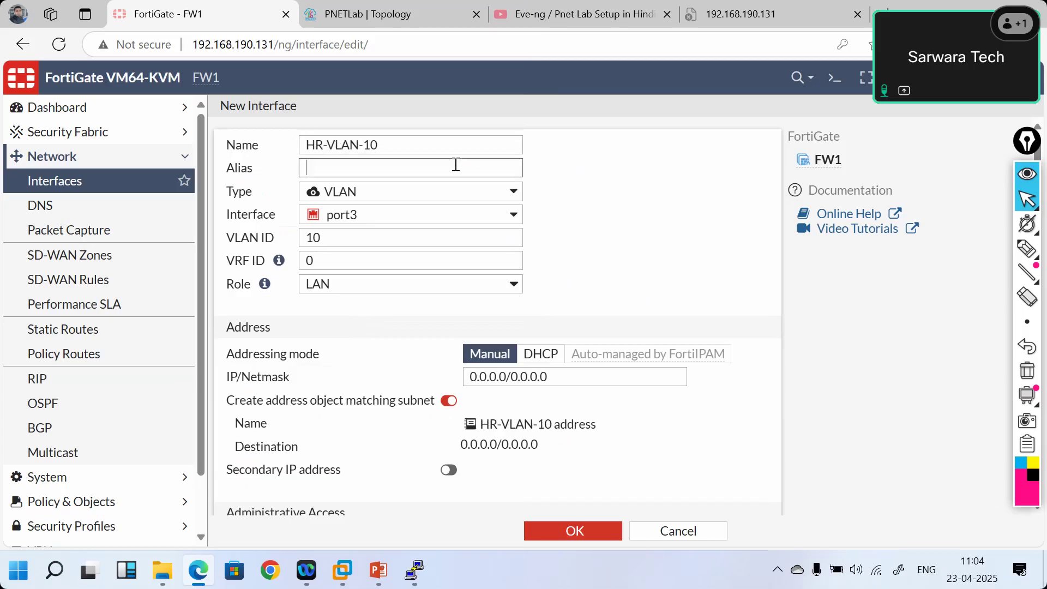
{"action": "type", "text": "HR-VLAN"}
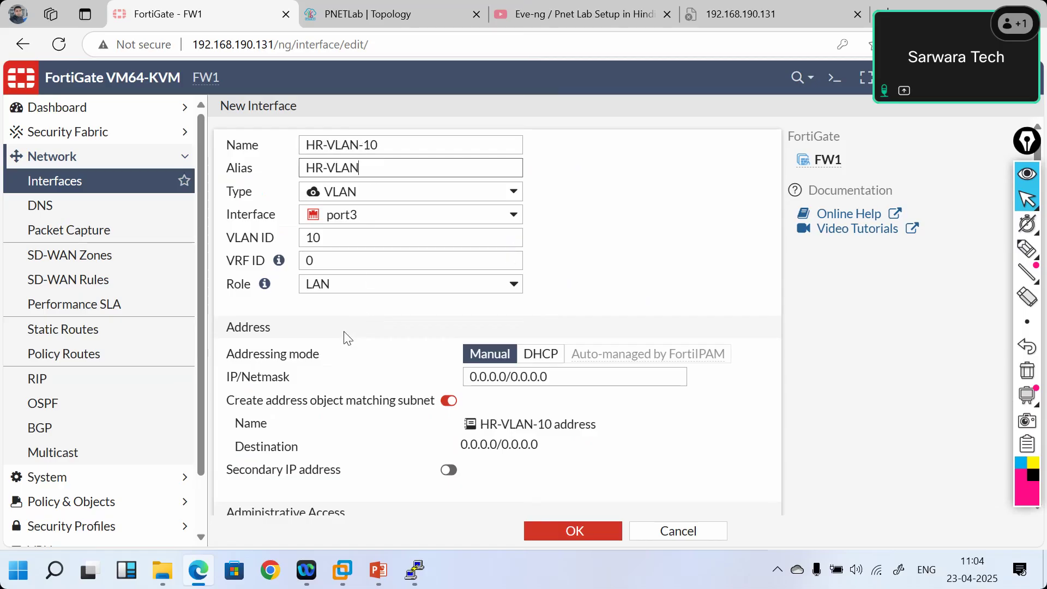
- Give the interface address 10.0.0.1/24 and allow PING administrative access
{"action": "scroll", "coordinate": [348, 338], "scroll_direction": "down", "scroll_amount": 1}
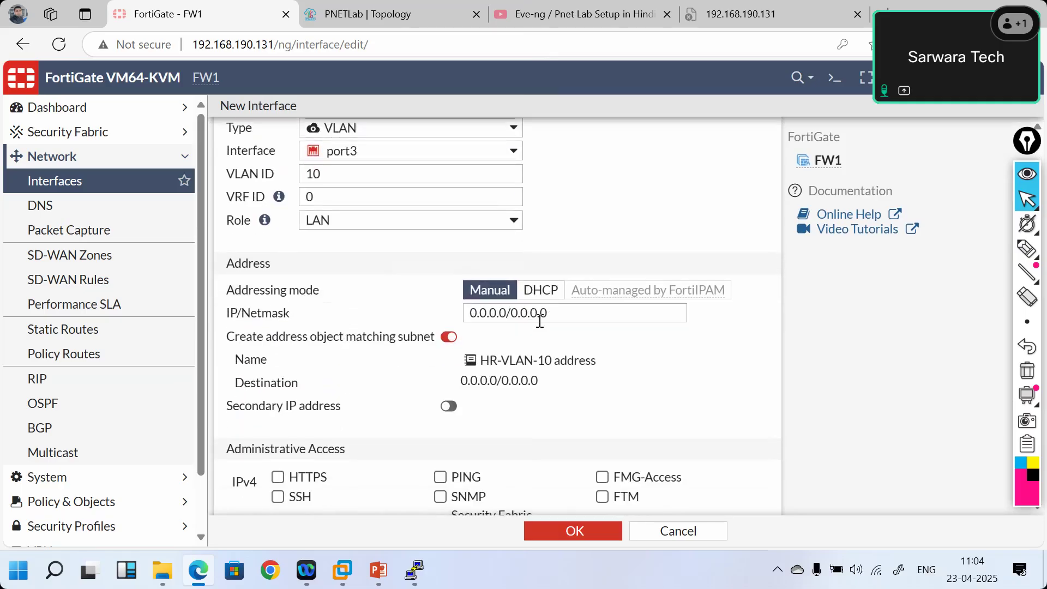
{"action": "scroll", "coordinate": [328, 294], "scroll_direction": "up", "scroll_amount": 1}
{"action": "left_click_drag", "start_coordinate": [549, 376], "coordinate": [457, 379]}
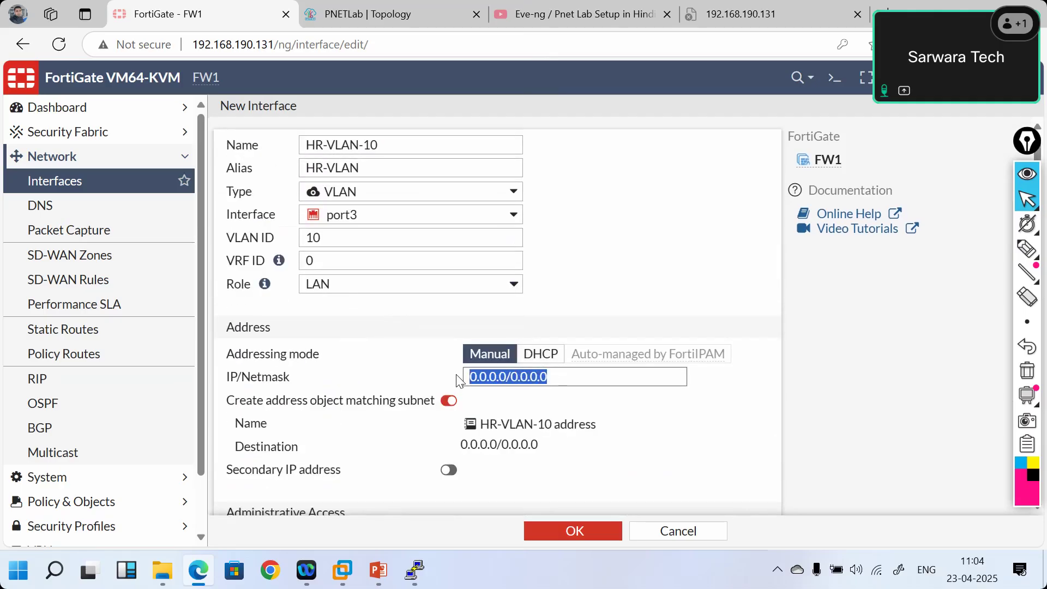
{"action": "type", "text": "10"}
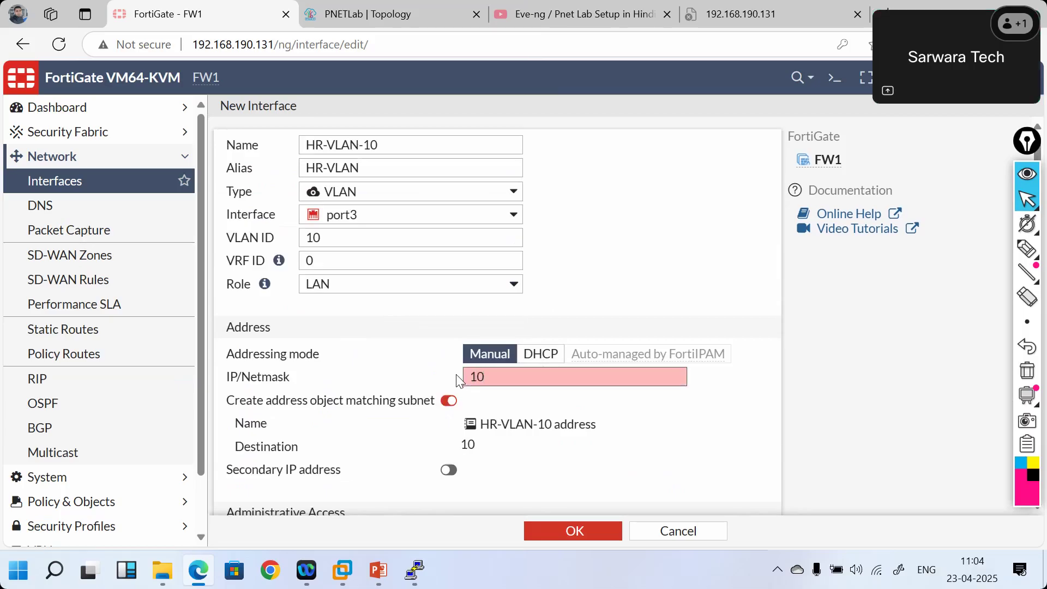
{"action": "type", "text": ".0"}
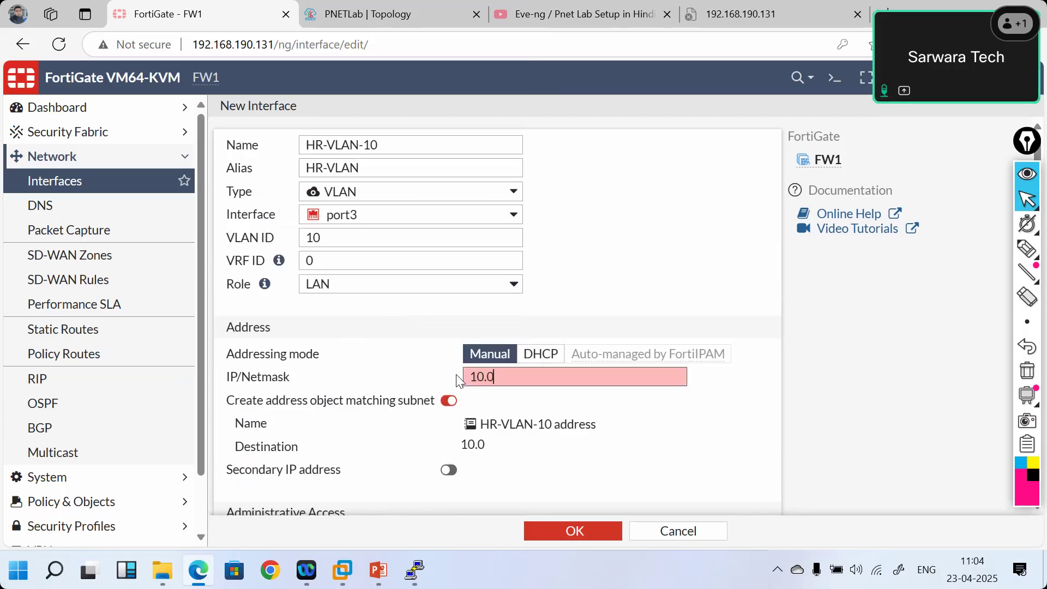
{"action": "type", "text": ".0.1/24"}
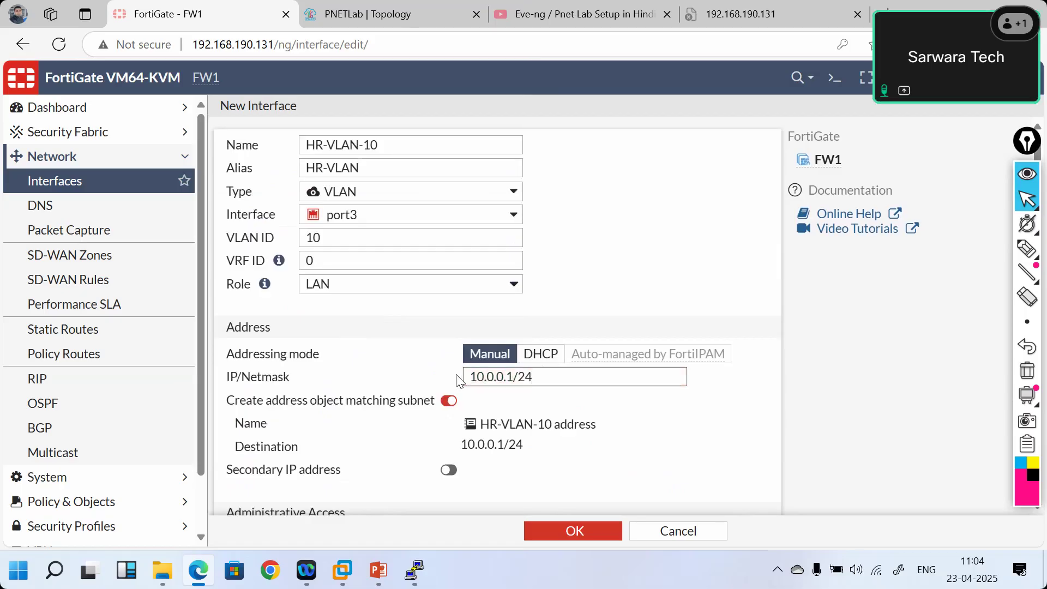
{"action": "scroll", "coordinate": [617, 430], "scroll_direction": "down", "scroll_amount": 2}
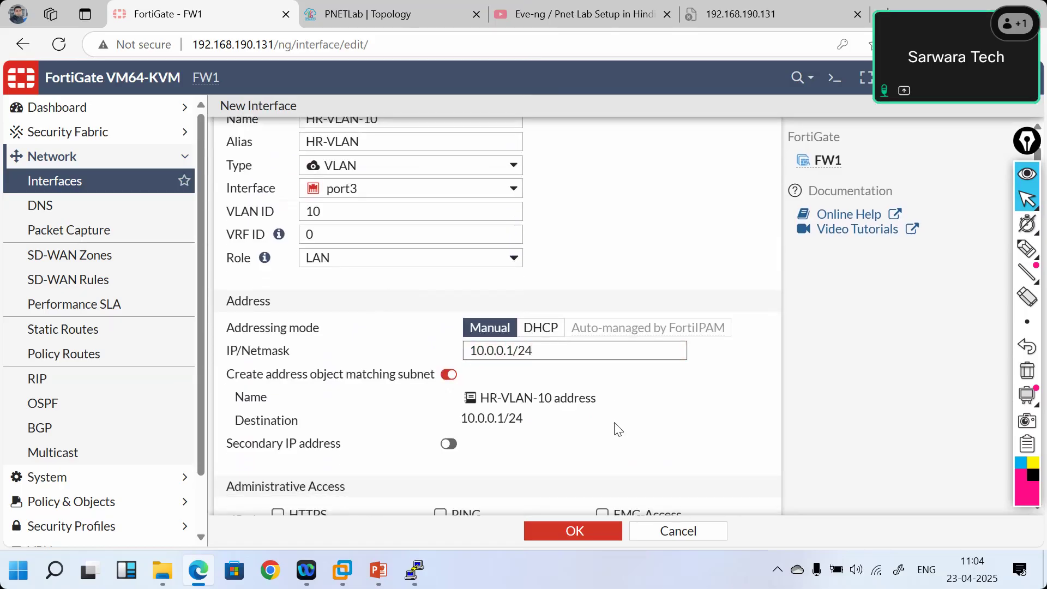
{"action": "left_click", "coordinate": [446, 435]}
{"action": "scroll", "coordinate": [569, 371], "scroll_direction": "down", "scroll_amount": 3}
{"action": "scroll", "coordinate": [569, 376], "scroll_direction": "down", "scroll_amount": 2}
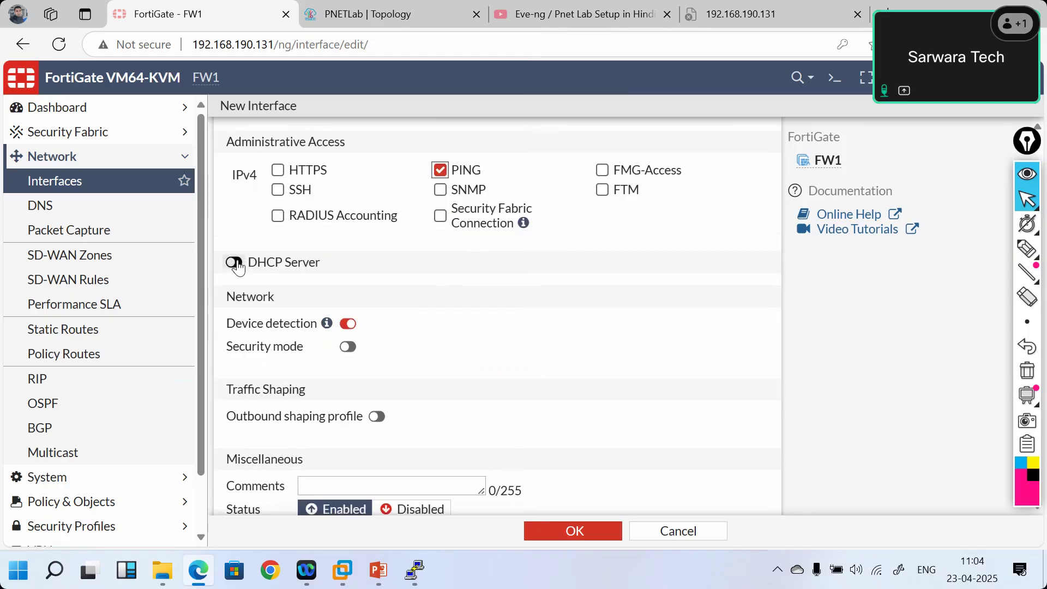
- Enable the DHCP server on HR-VLAN-10, save it, and confirm it appears under port3
{"action": "left_click", "coordinate": [235, 263]}
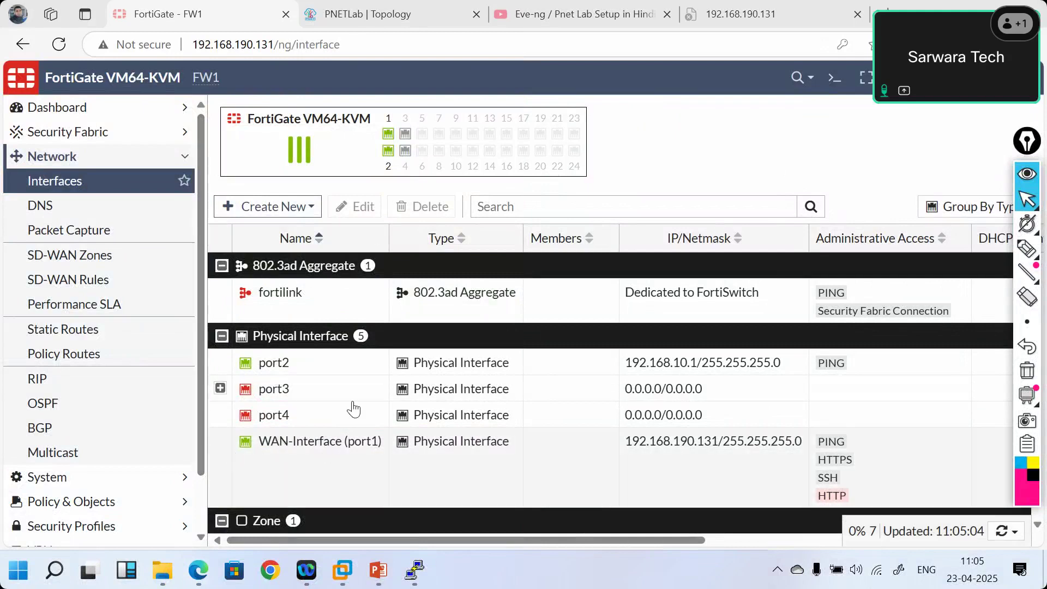
{"action": "left_click", "coordinate": [220, 388]}
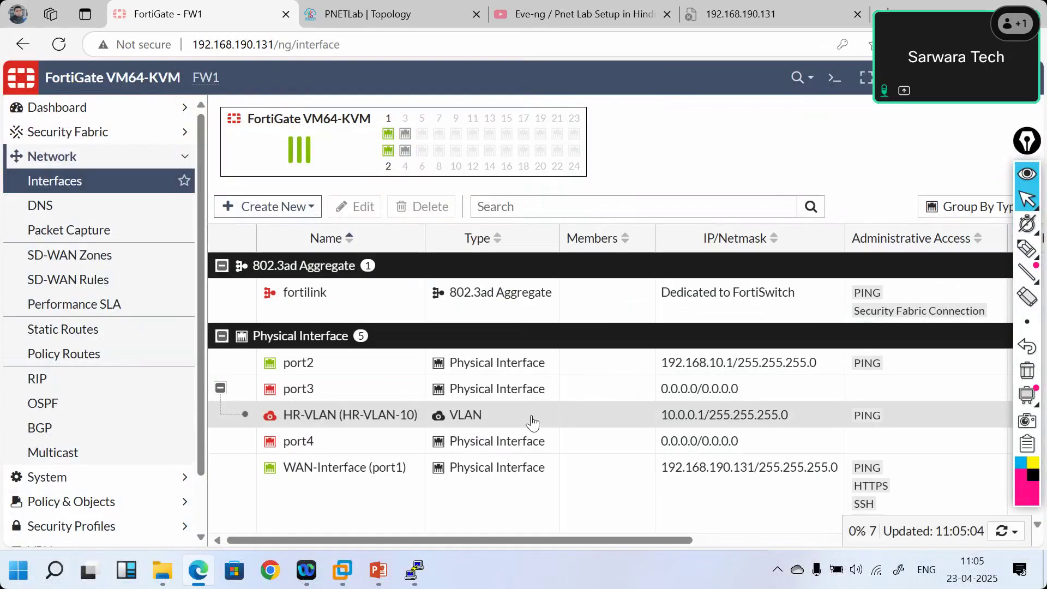
{"action": "double_click", "coordinate": [532, 423]}
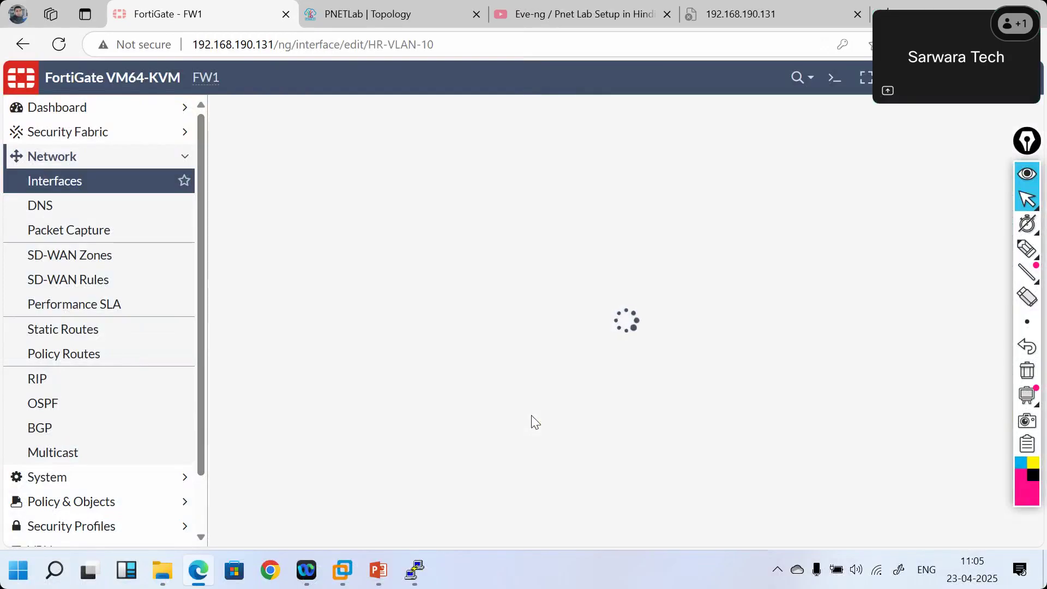
{"action": "left_click", "coordinate": [111, 190]}
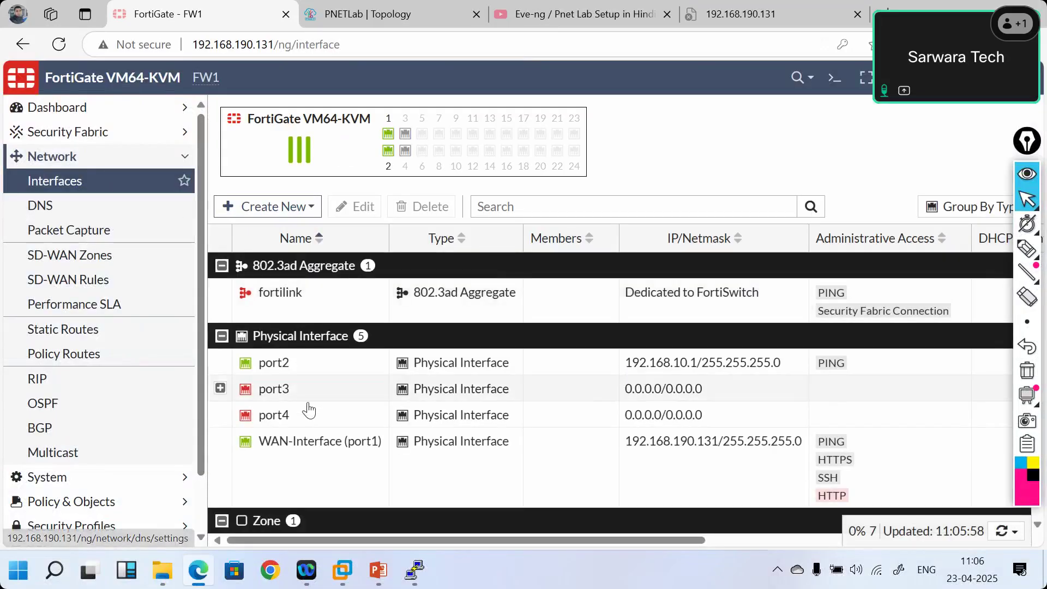
{"action": "left_click", "coordinate": [221, 394]}
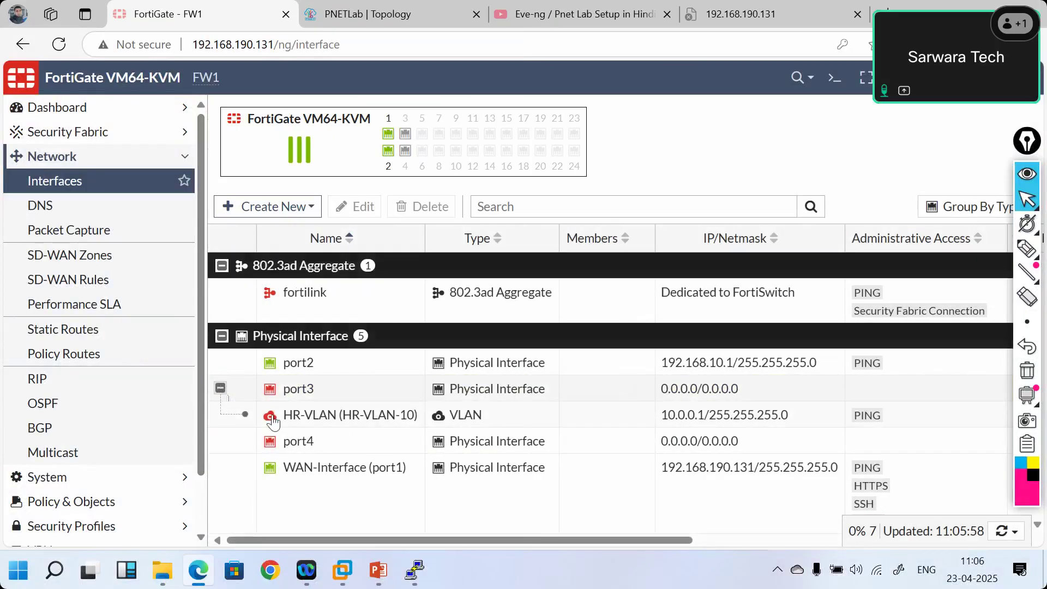
- Begin creating another new interface from Create New > Interface
{"action": "left_click", "coordinate": [307, 210]}
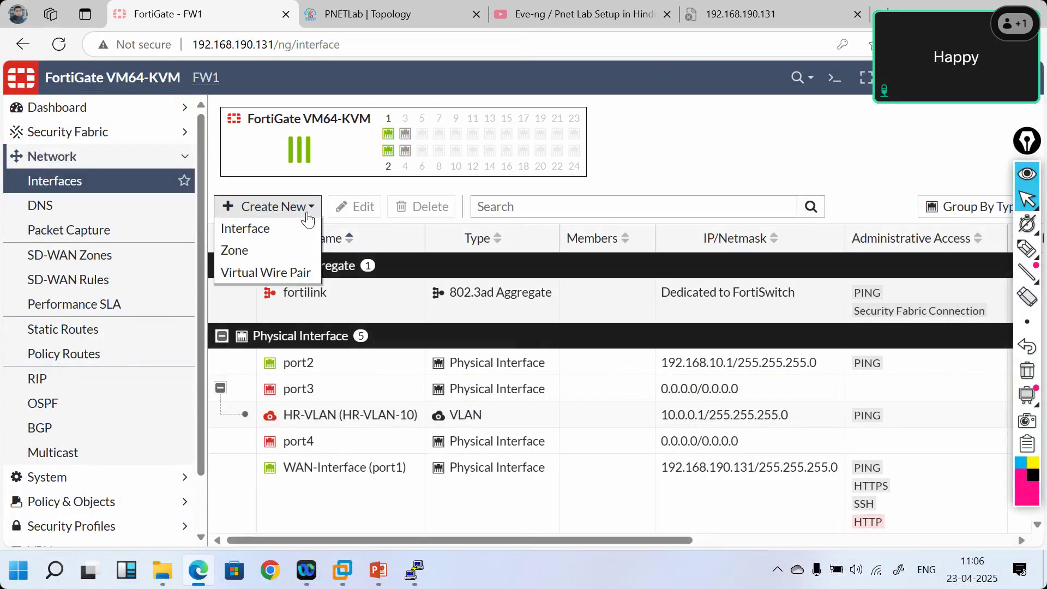
{"action": "left_click", "coordinate": [661, 156]}
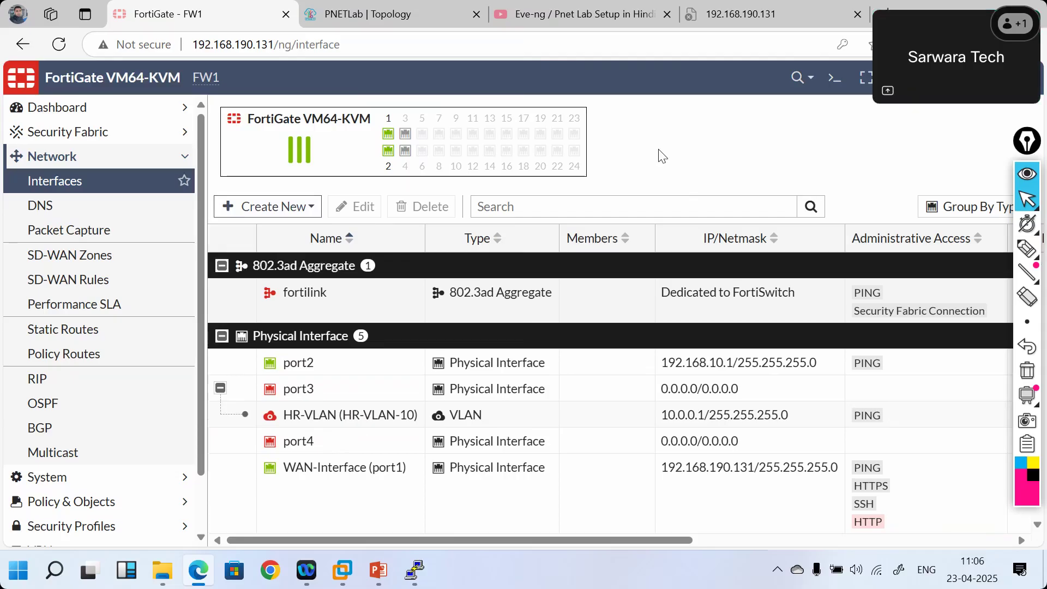
{"action": "left_click", "coordinate": [306, 213]}
{"action": "left_click", "coordinate": [270, 230]}
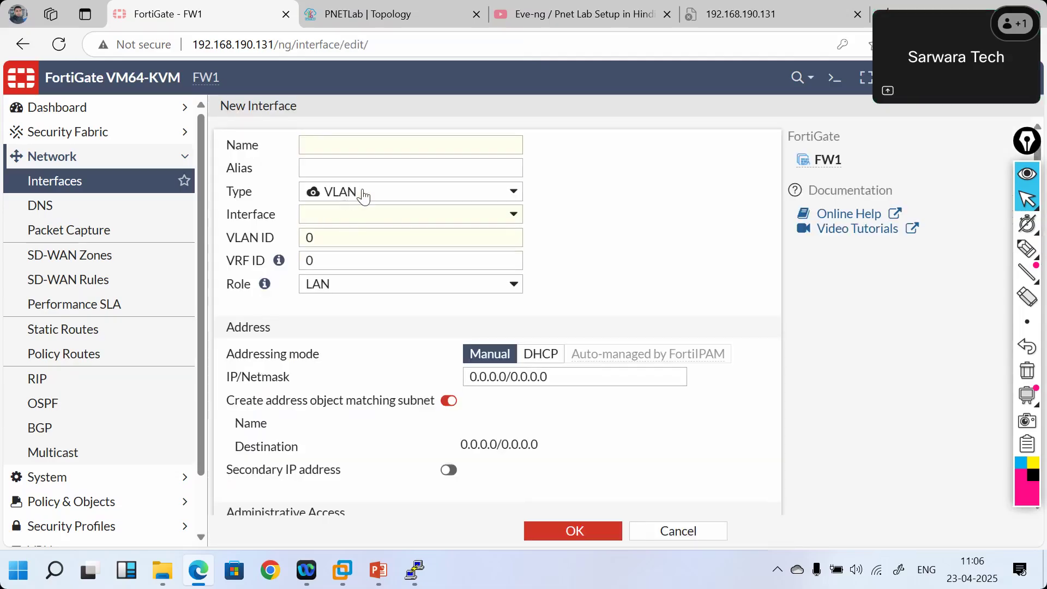
- Name the new VLAN interface VLAN-30 and make port3 its parent
{"action": "left_click", "coordinate": [364, 195]}
{"action": "left_click", "coordinate": [374, 189]}
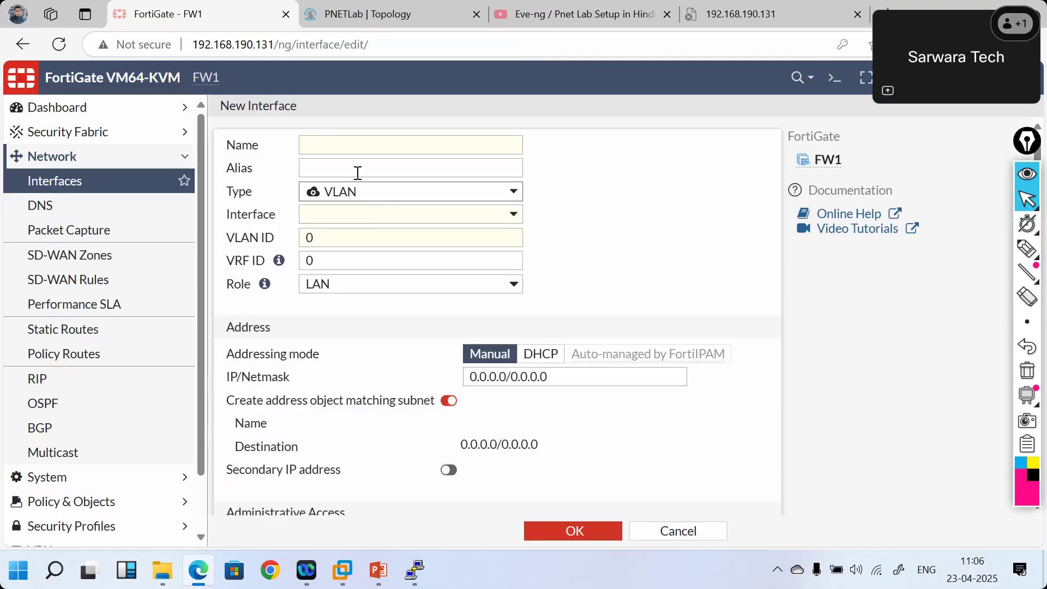
{"action": "left_click", "coordinate": [345, 151]}
{"action": "type", "text": "VLA"}
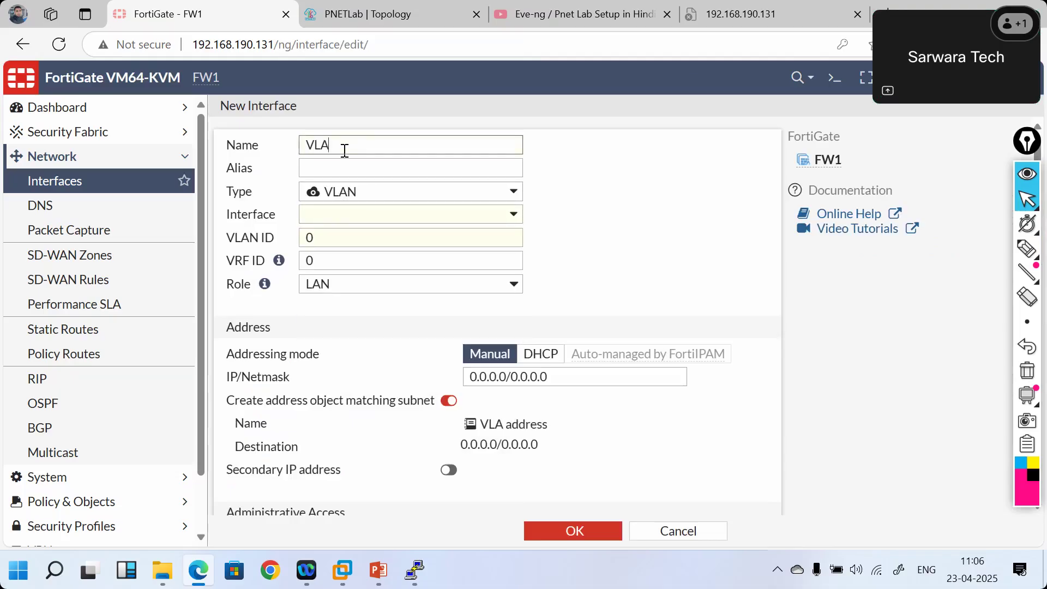
{"action": "type", "text": "N-30"}
{"action": "left_click", "coordinate": [329, 219]}
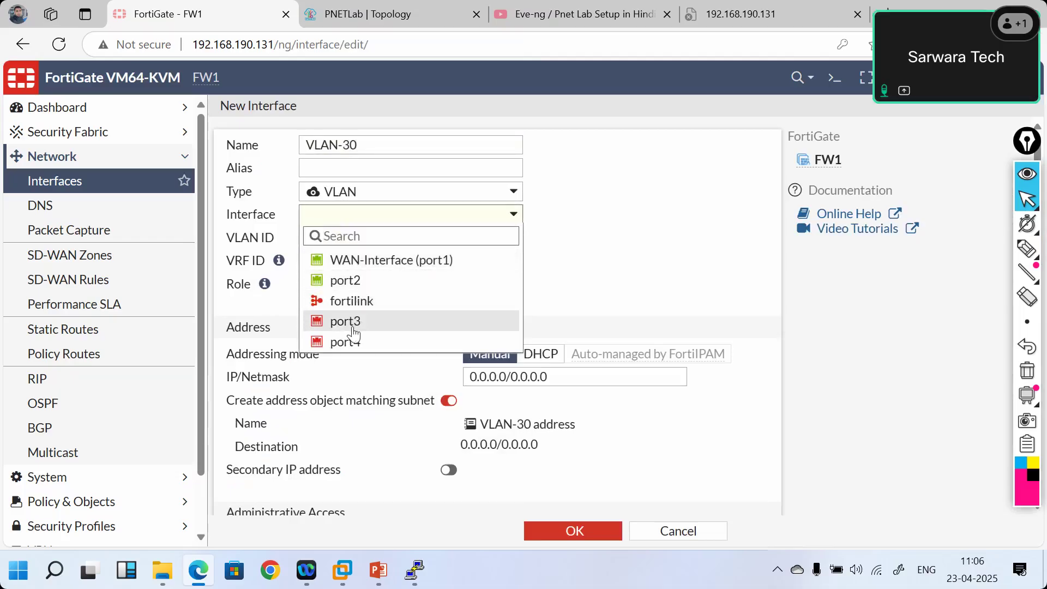
{"action": "left_click", "coordinate": [352, 326]}
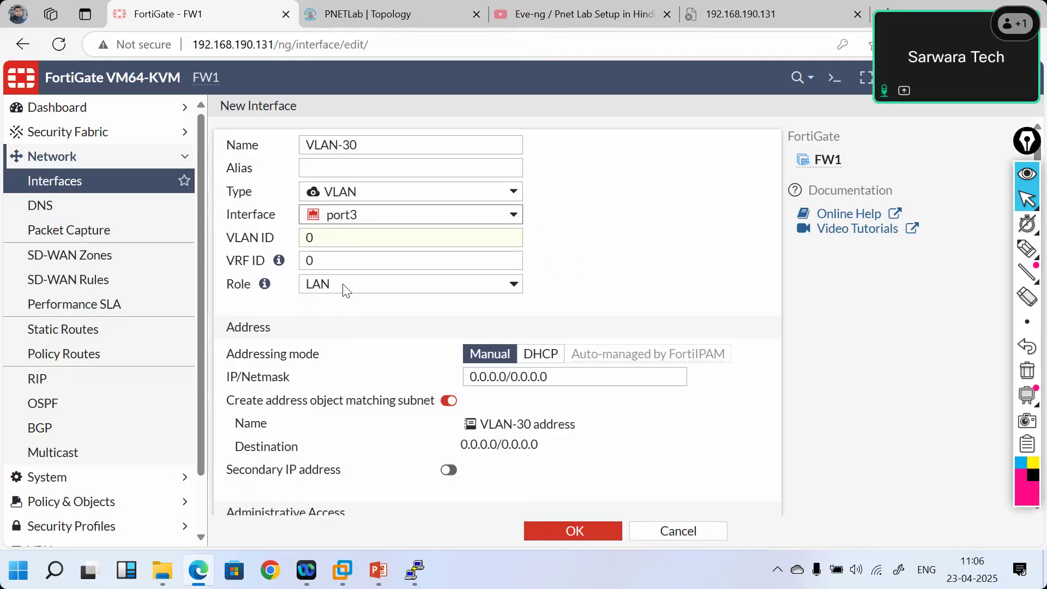
{"action": "left_click", "coordinate": [325, 243]}
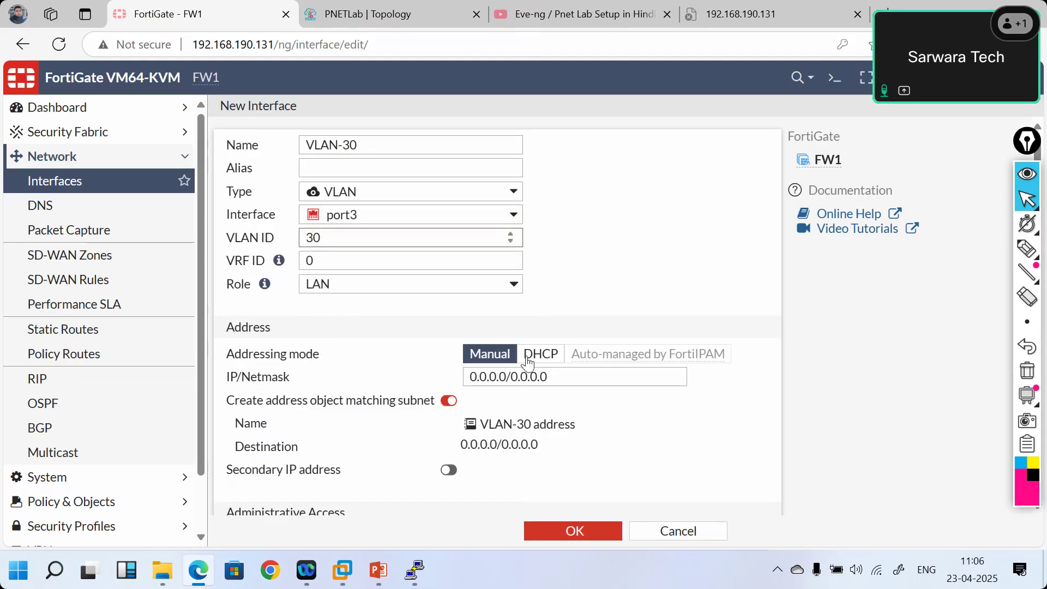
- Give VLAN-30 IP 192.168.30.1/24 with PING and a DHCP server, save, and return to PNETLab
{"action": "left_click_drag", "start_coordinate": [556, 374], "coordinate": [458, 382]}
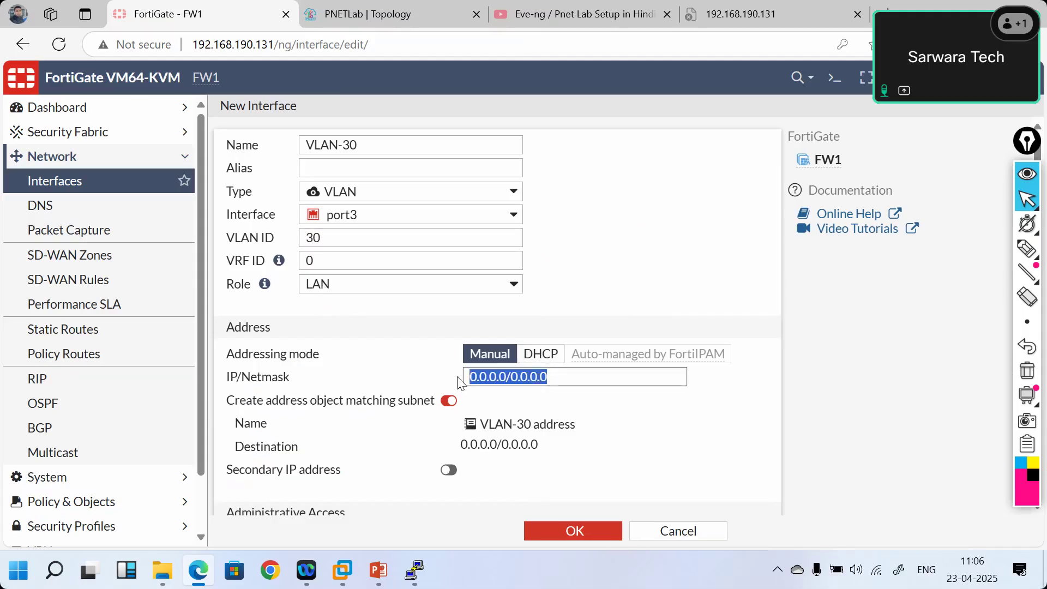
{"action": "type", "text": "192."}
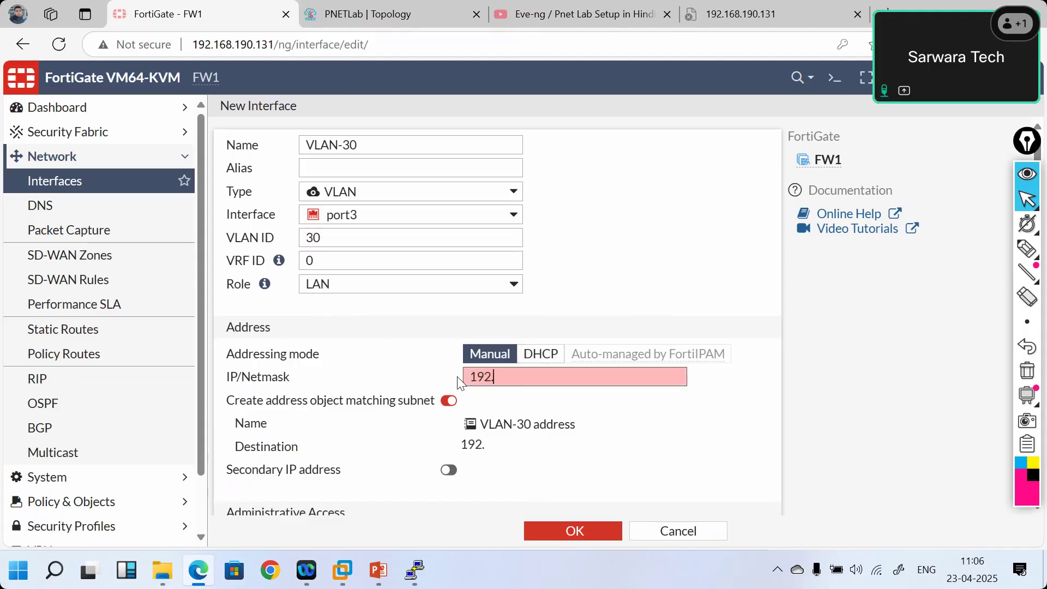
{"action": "type", "text": "168.30.1"}
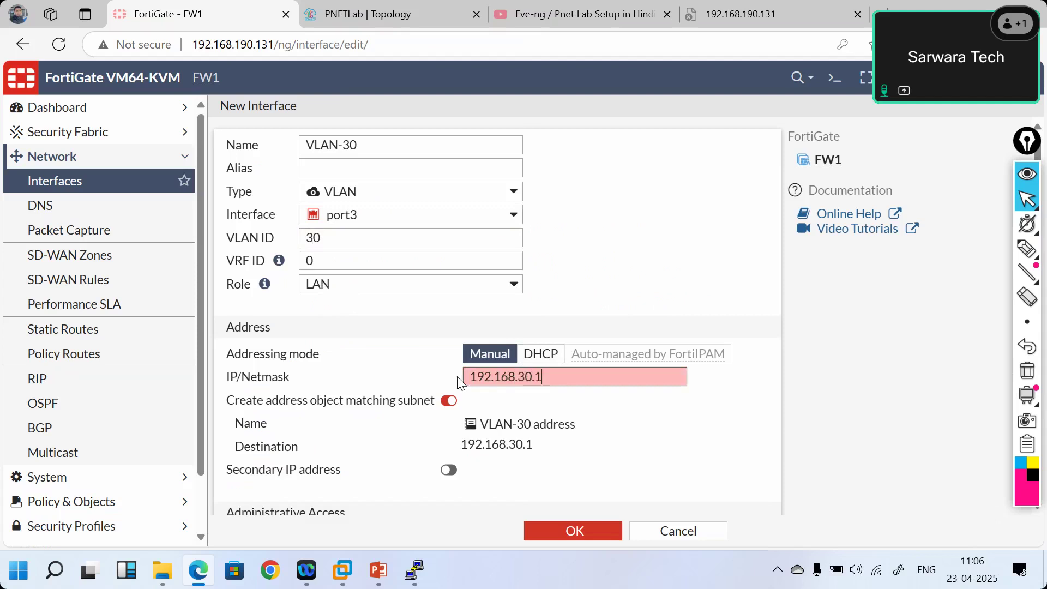
{"action": "type", "text": "/24"}
{"action": "scroll", "coordinate": [459, 382], "scroll_direction": "down", "scroll_amount": 3}
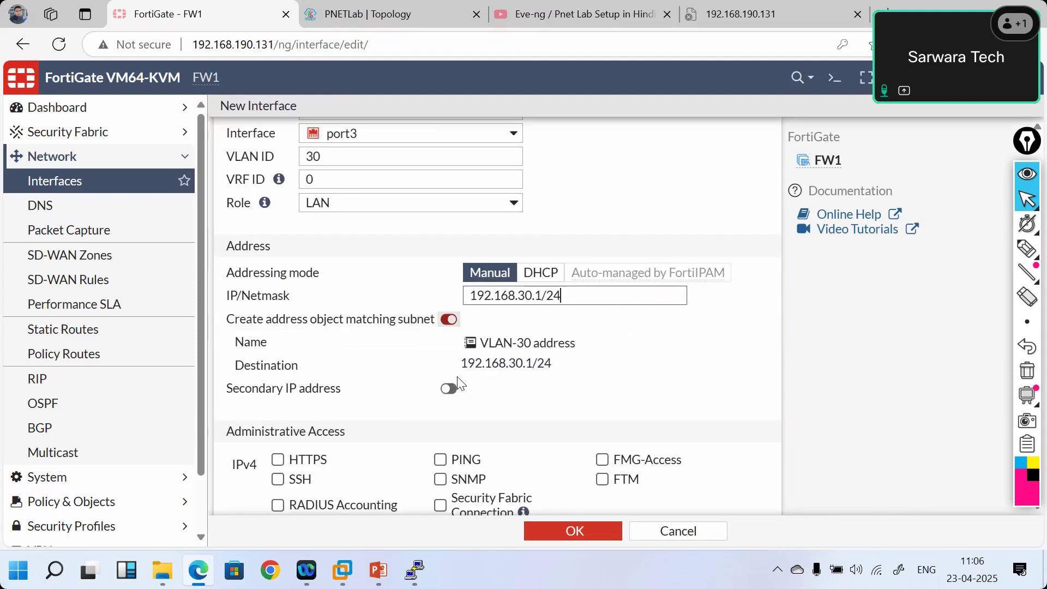
{"action": "left_click", "coordinate": [441, 371]}
{"action": "scroll", "coordinate": [409, 413], "scroll_direction": "down", "scroll_amount": 2}
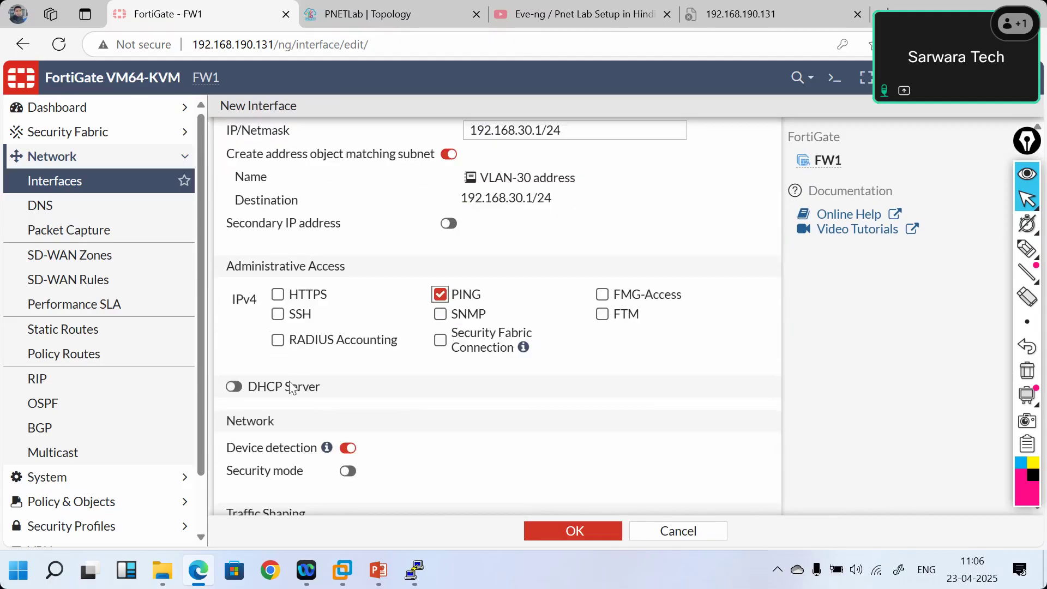
{"action": "left_click", "coordinate": [233, 387]}
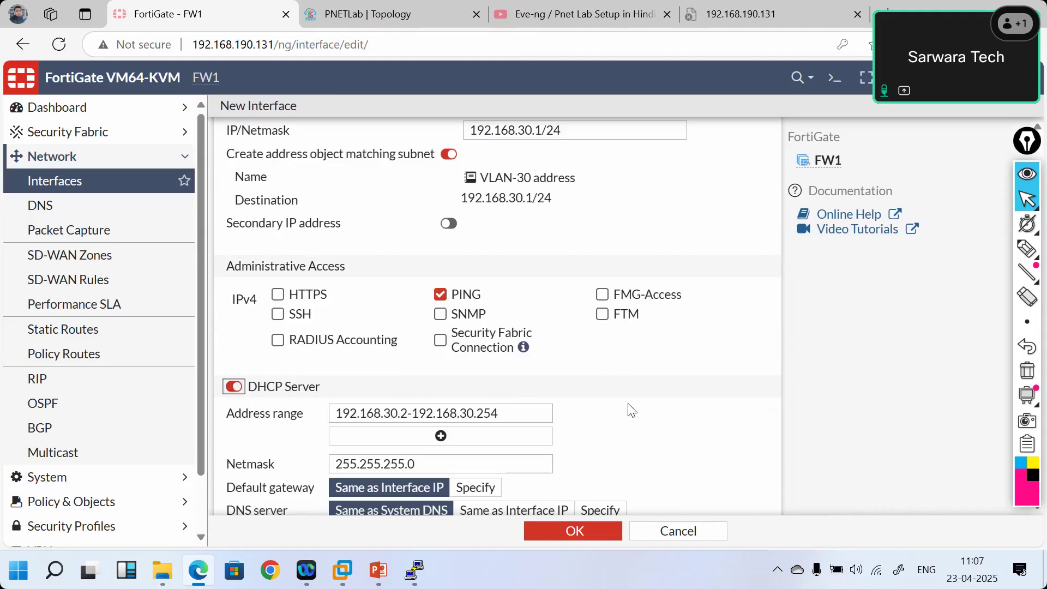
{"action": "scroll", "coordinate": [631, 410], "scroll_direction": "down", "scroll_amount": 2}
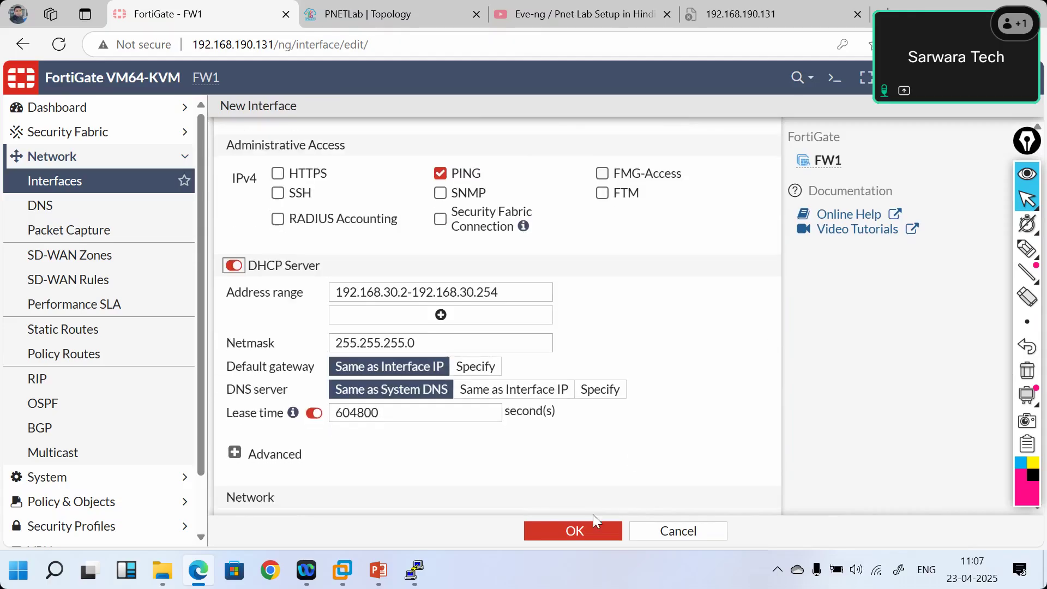
{"action": "left_click", "coordinate": [565, 531]}
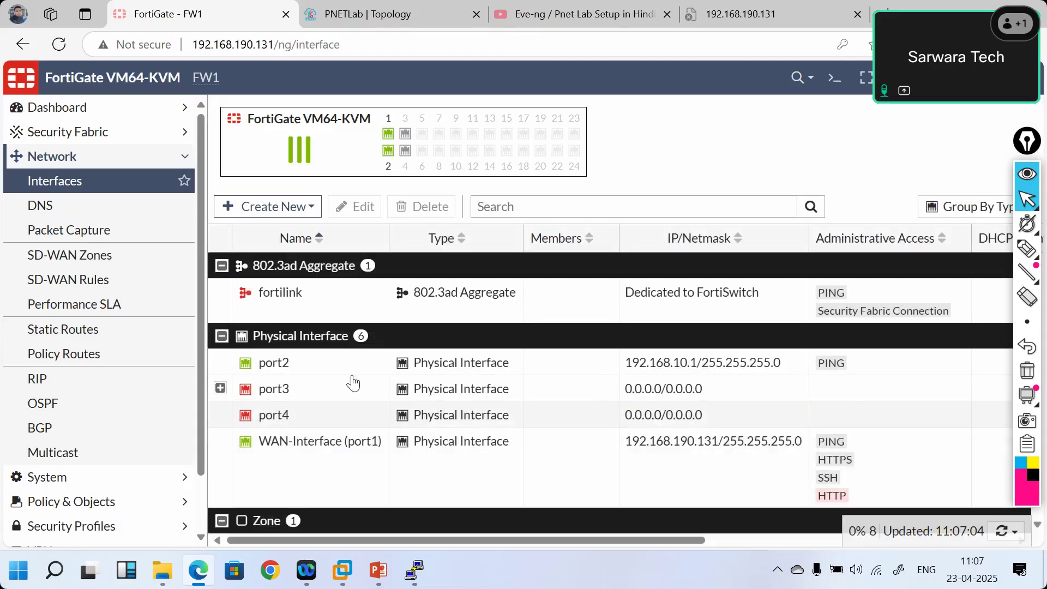
{"action": "left_click", "coordinate": [220, 388]}
{"action": "scroll", "coordinate": [226, 397], "scroll_direction": "down", "scroll_amount": 1}
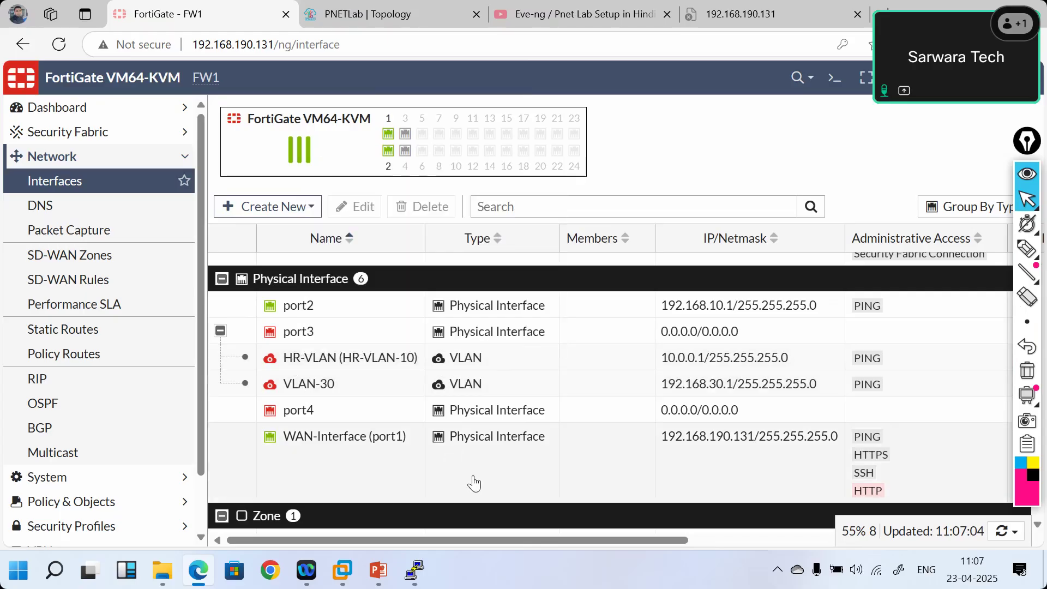
{"action": "left_click", "coordinate": [341, 17]}
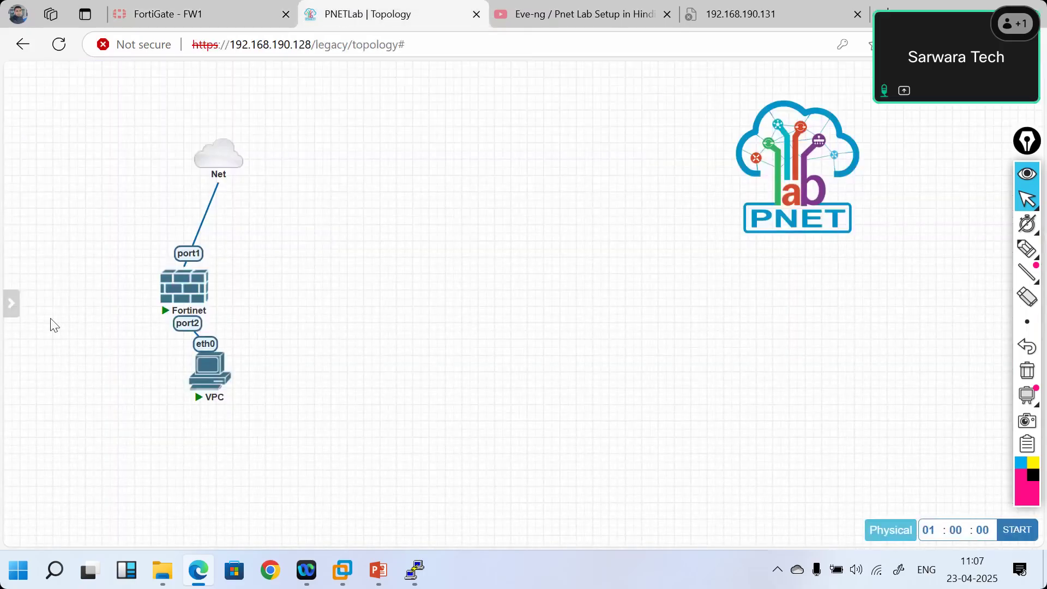
- Unlock the PNETLab lab and dismiss the external console client prompt for the VPC
{"action": "mouse_move", "coordinate": [14, 299]}
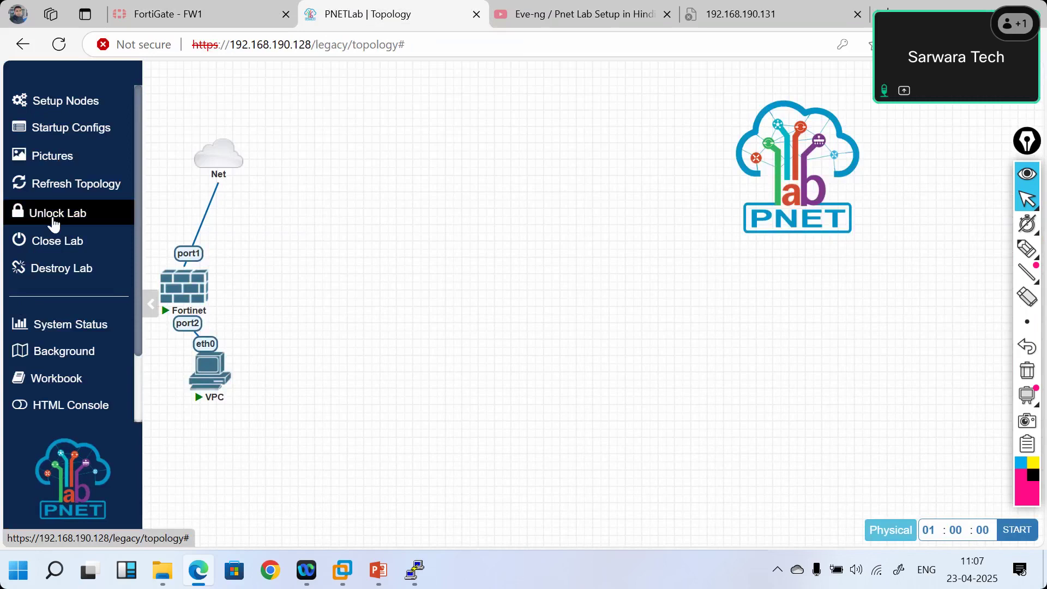
{"action": "left_click", "coordinate": [53, 215]}
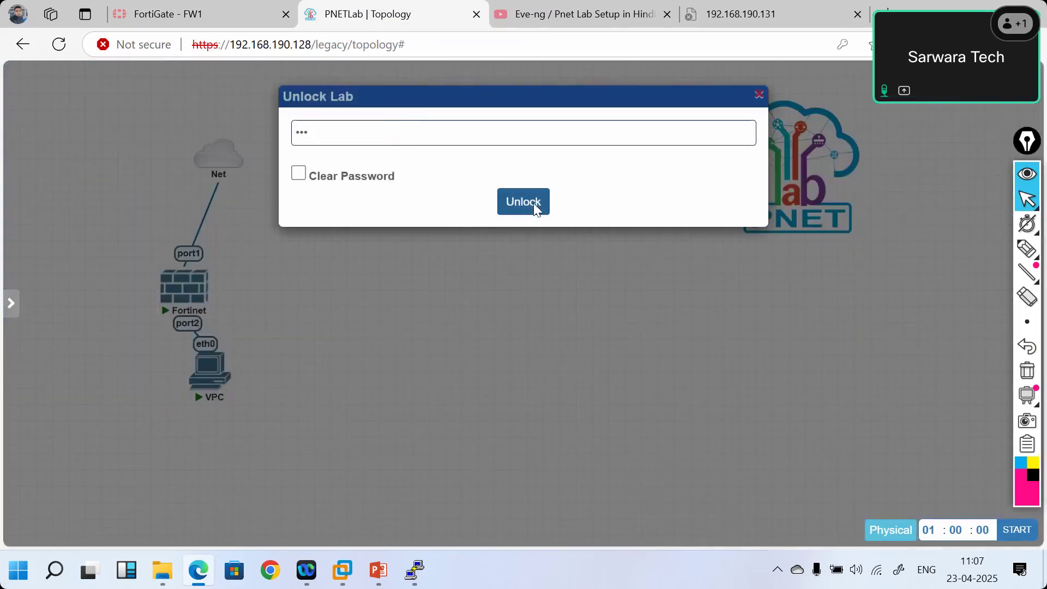
{"action": "left_click", "coordinate": [534, 208]}
{"action": "left_click", "coordinate": [214, 375]}
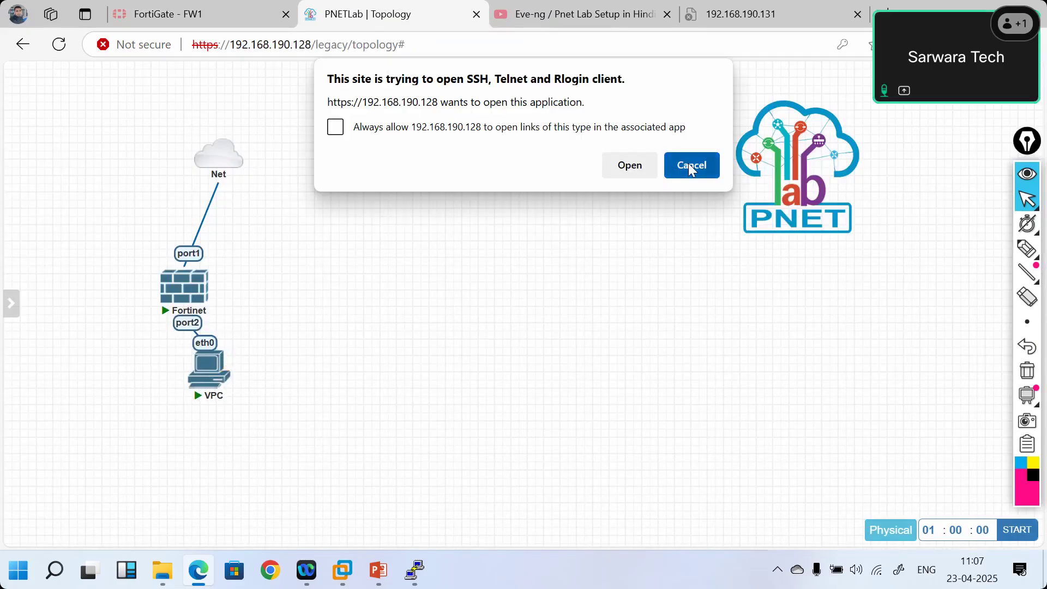
{"action": "left_click", "coordinate": [689, 165]}
- Stop the VPC node and delete it from the topology
{"action": "right_click", "coordinate": [209, 371]}
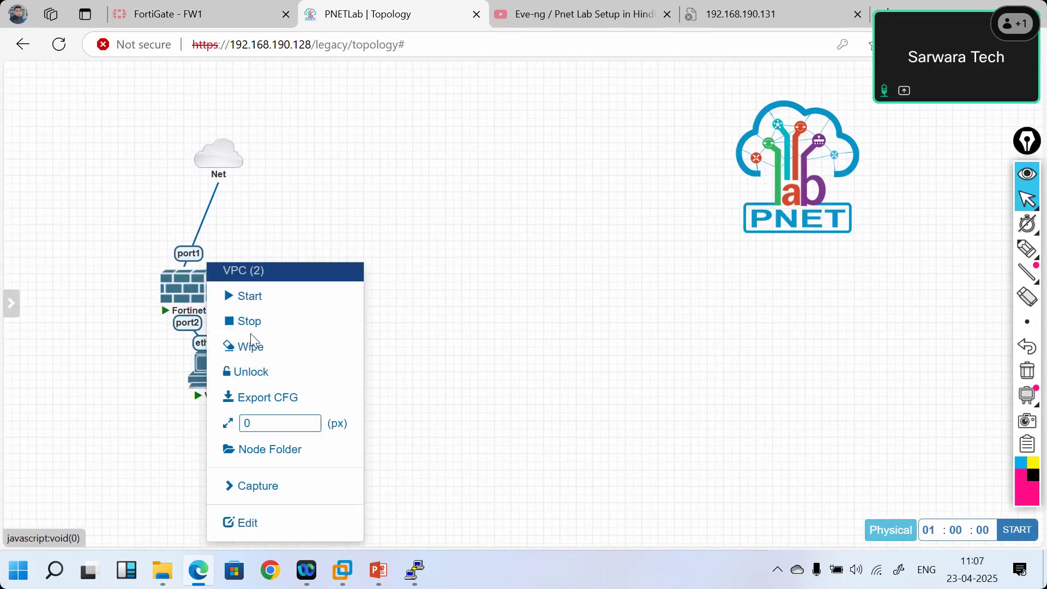
{"action": "left_click_drag", "start_coordinate": [249, 342], "coordinate": [252, 326]}
{"action": "left_click", "coordinate": [251, 327]}
{"action": "mouse_move", "coordinate": [205, 377]}
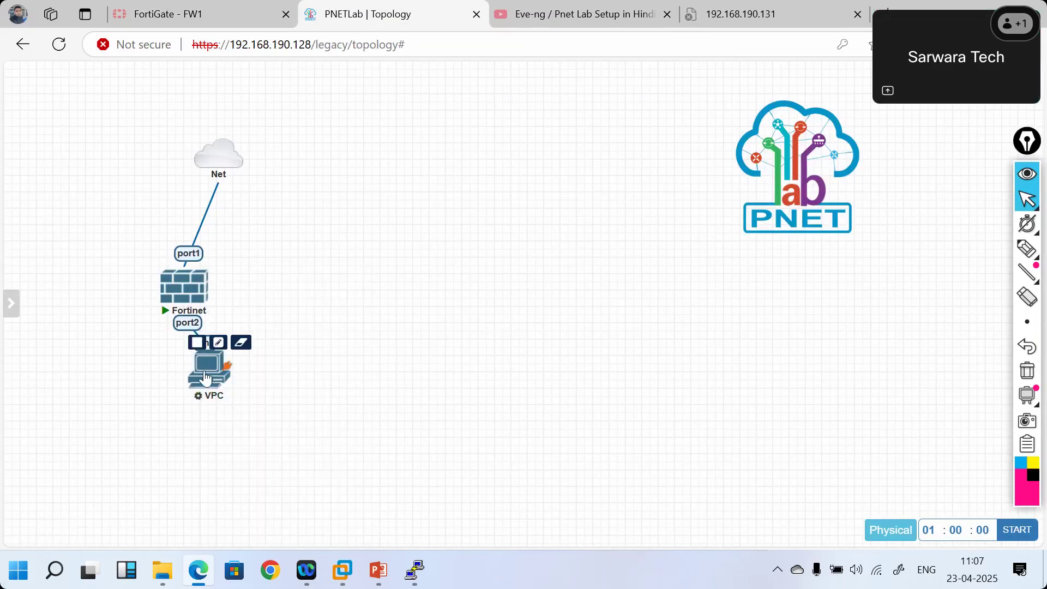
{"action": "right_click", "coordinate": [205, 376]}
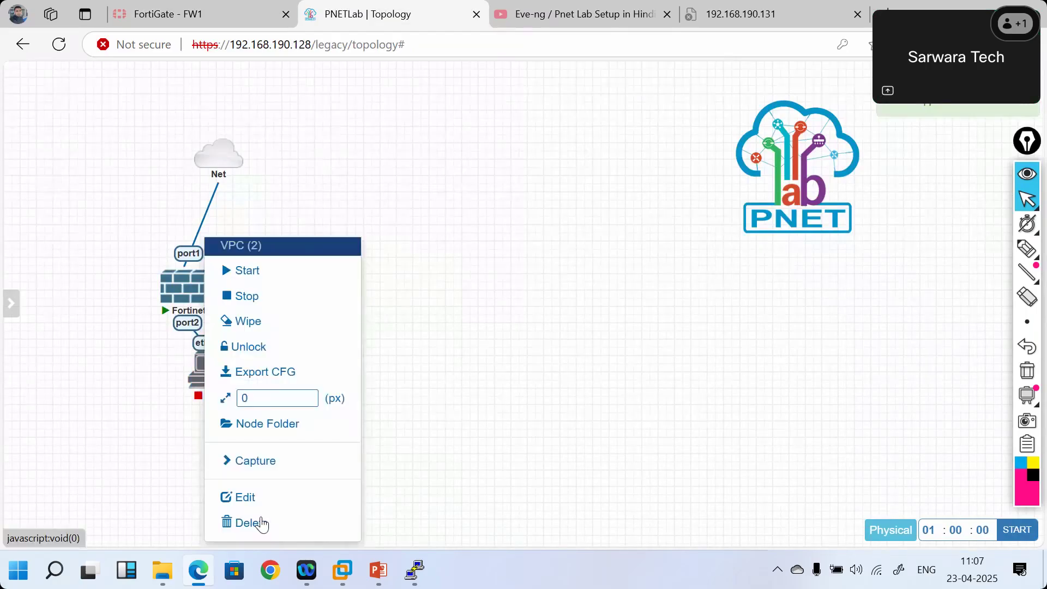
{"action": "left_click", "coordinate": [258, 524]}
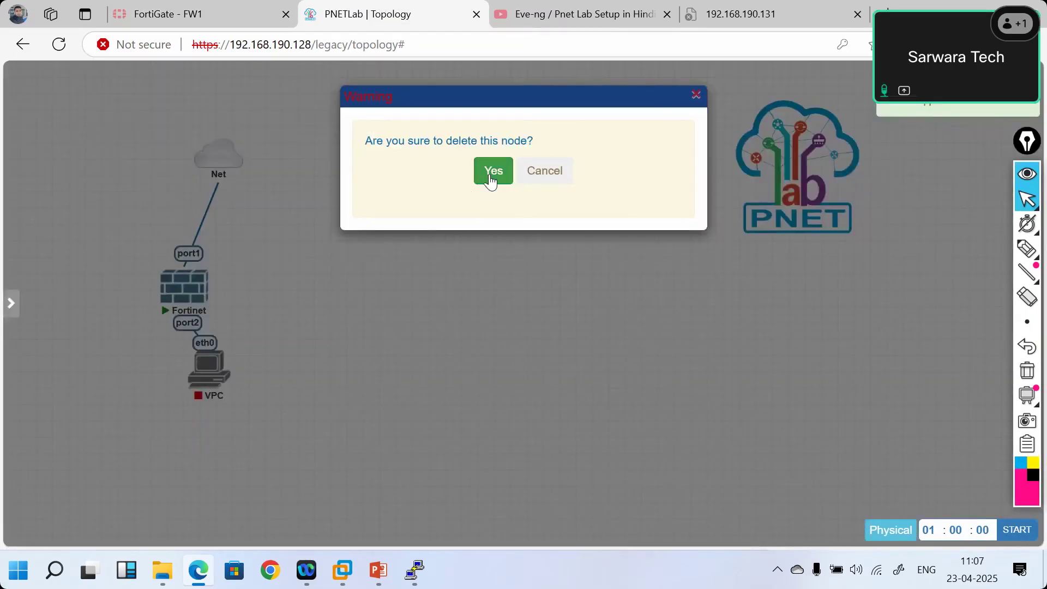
{"action": "left_click", "coordinate": [491, 180]}
- Add Cisco IOL router R2 using the L3-ADVENTERPRISE9-15.5.2T.bin image
{"action": "right_click", "coordinate": [250, 308]}
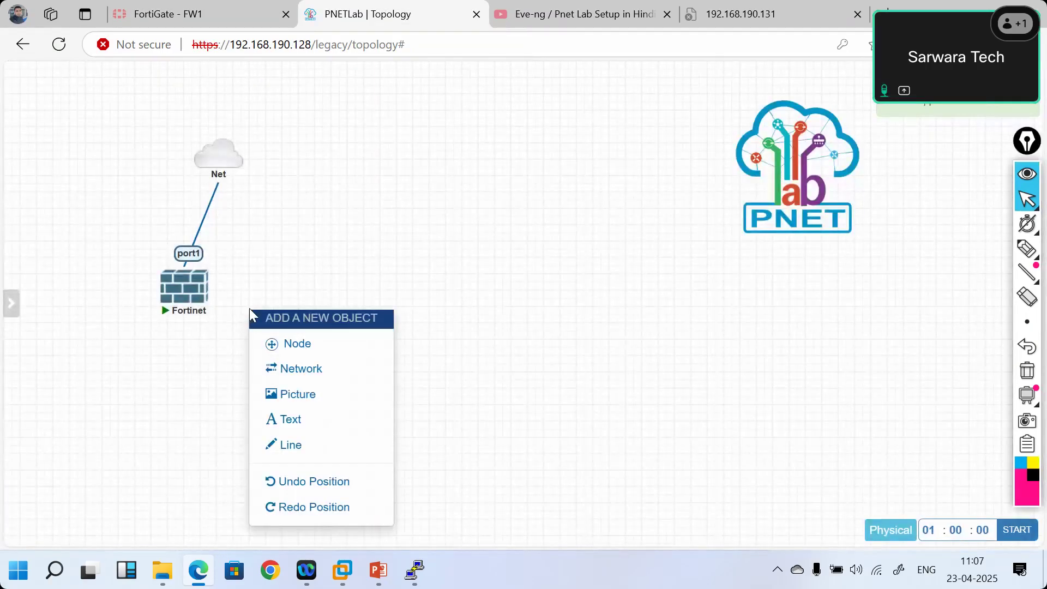
{"action": "left_click", "coordinate": [287, 345]}
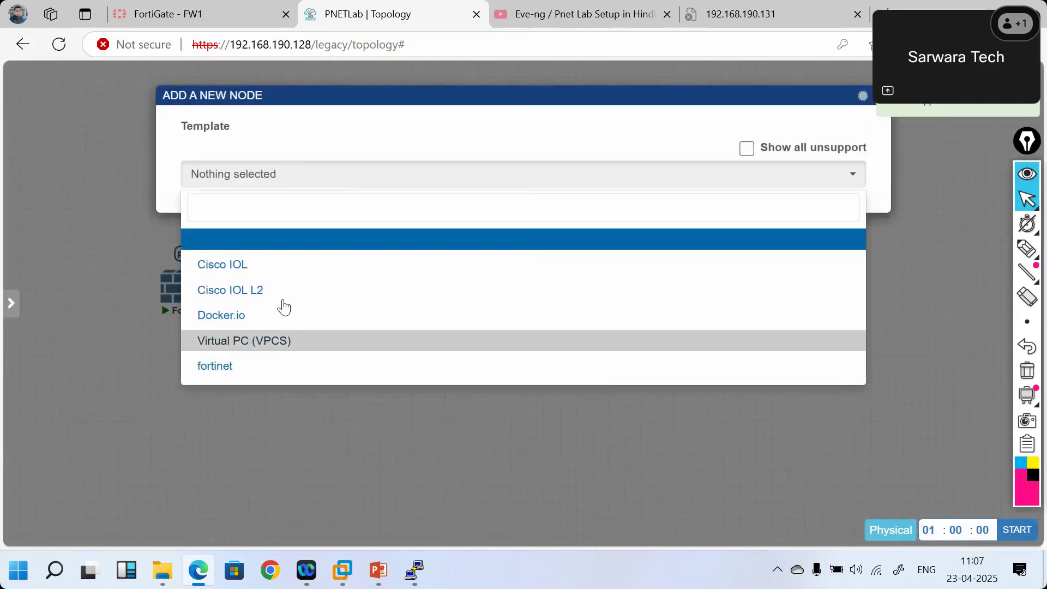
{"action": "left_click", "coordinate": [256, 267]}
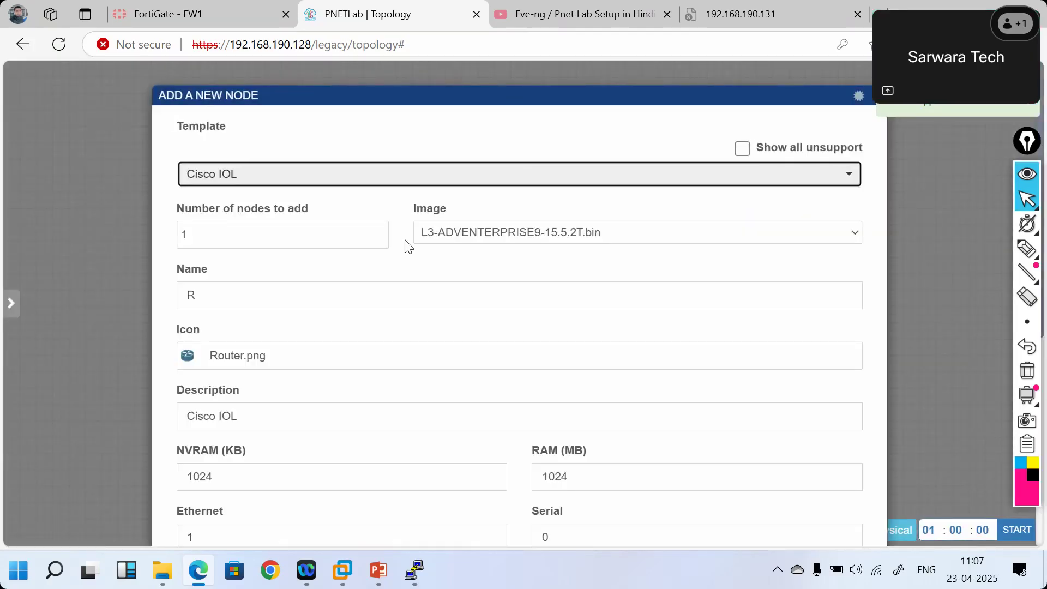
{"action": "left_click", "coordinate": [464, 234]}
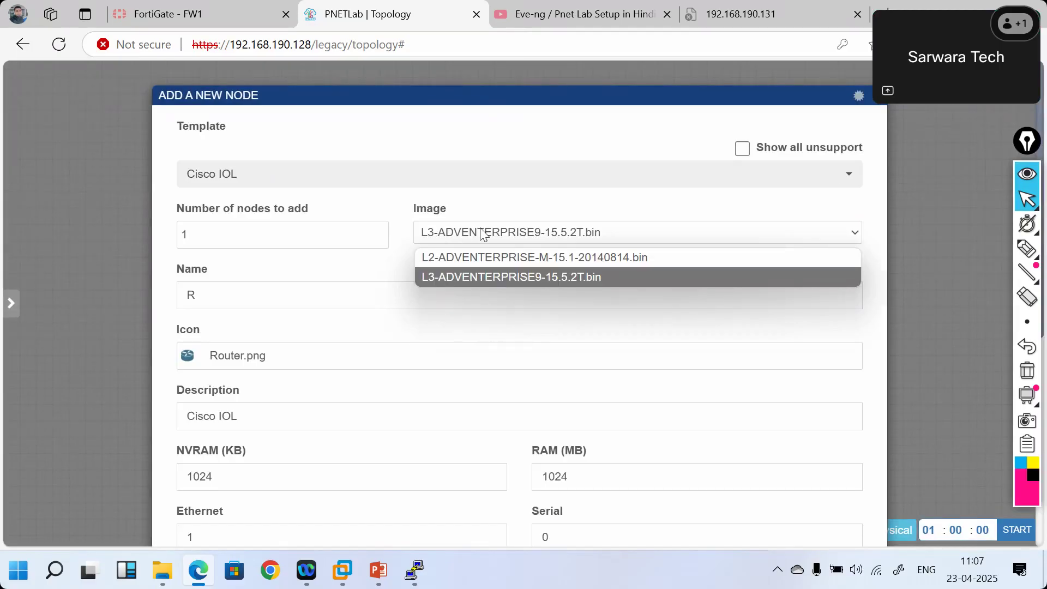
{"action": "left_click", "coordinate": [481, 233]}
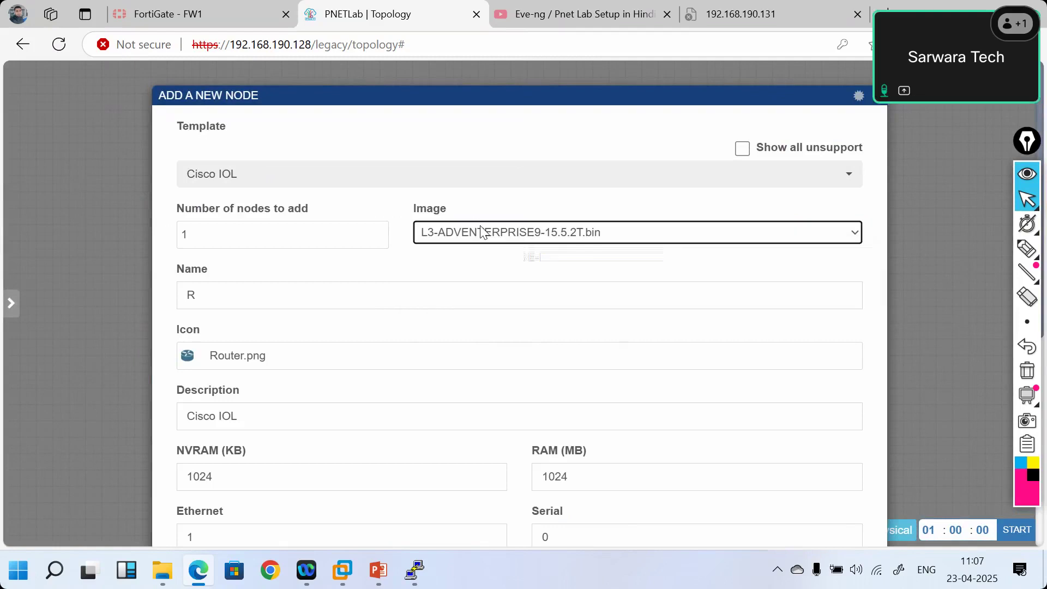
{"action": "left_click", "coordinate": [443, 181]}
{"action": "left_click", "coordinate": [257, 296]}
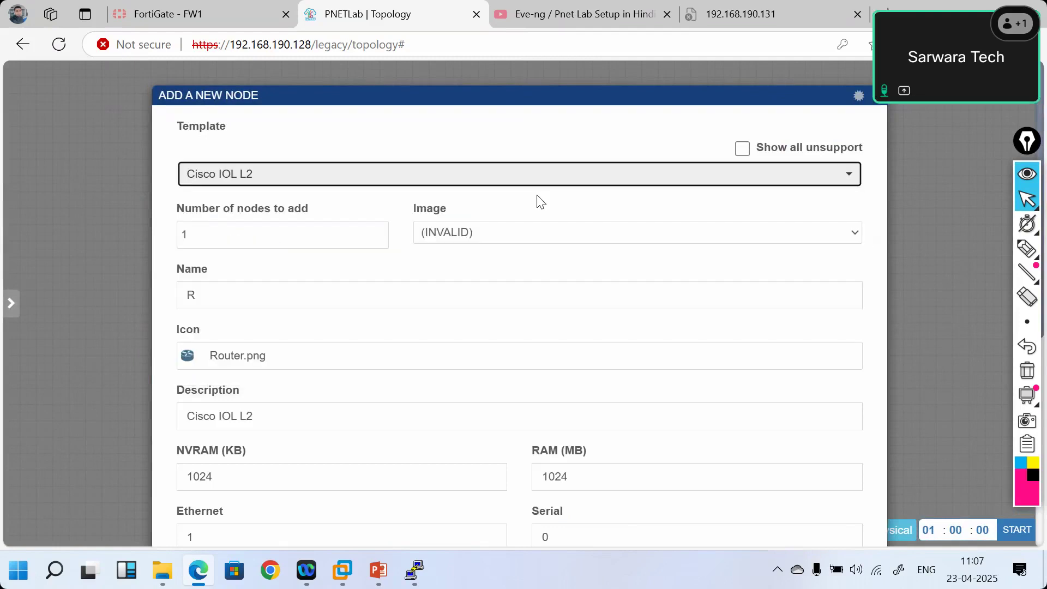
{"action": "left_click", "coordinate": [499, 235]}
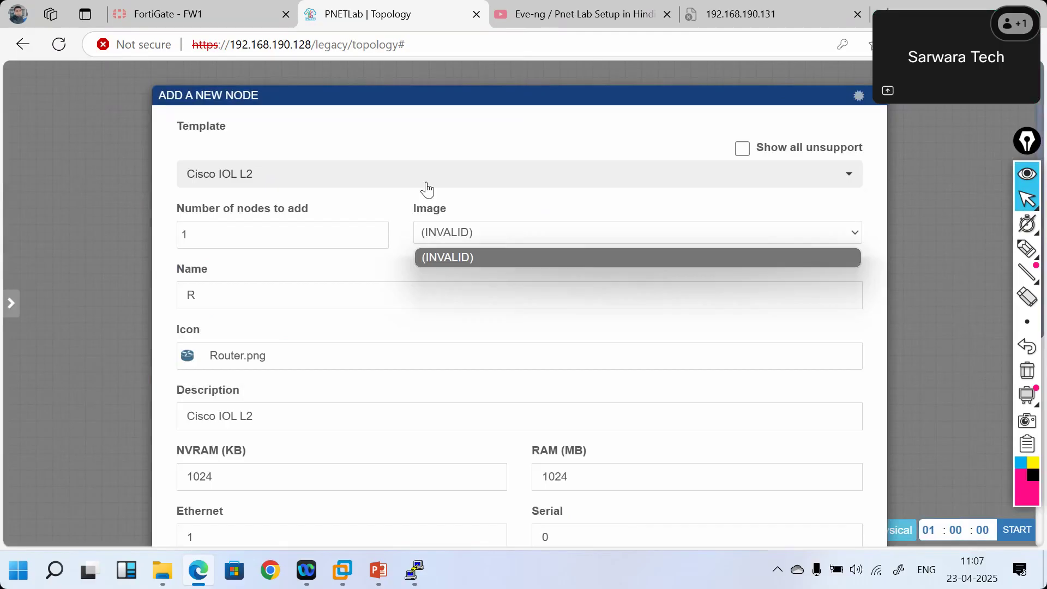
{"action": "left_click", "coordinate": [428, 183]}
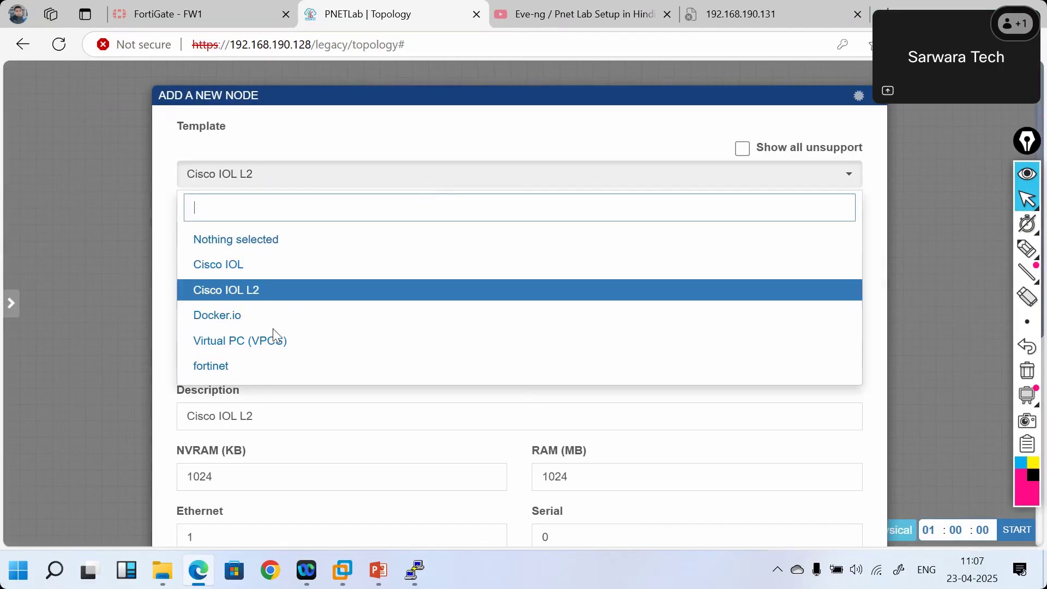
{"action": "left_click", "coordinate": [242, 268]}
{"action": "left_click", "coordinate": [509, 239]}
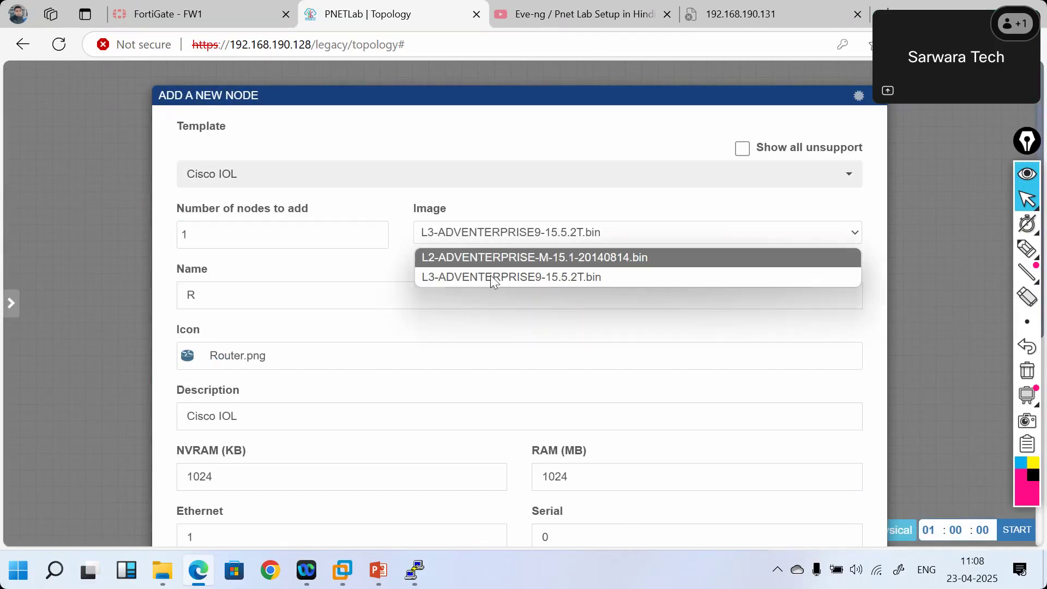
{"action": "left_click", "coordinate": [490, 277]}
{"action": "scroll", "coordinate": [500, 350], "scroll_direction": "down", "scroll_amount": 6}
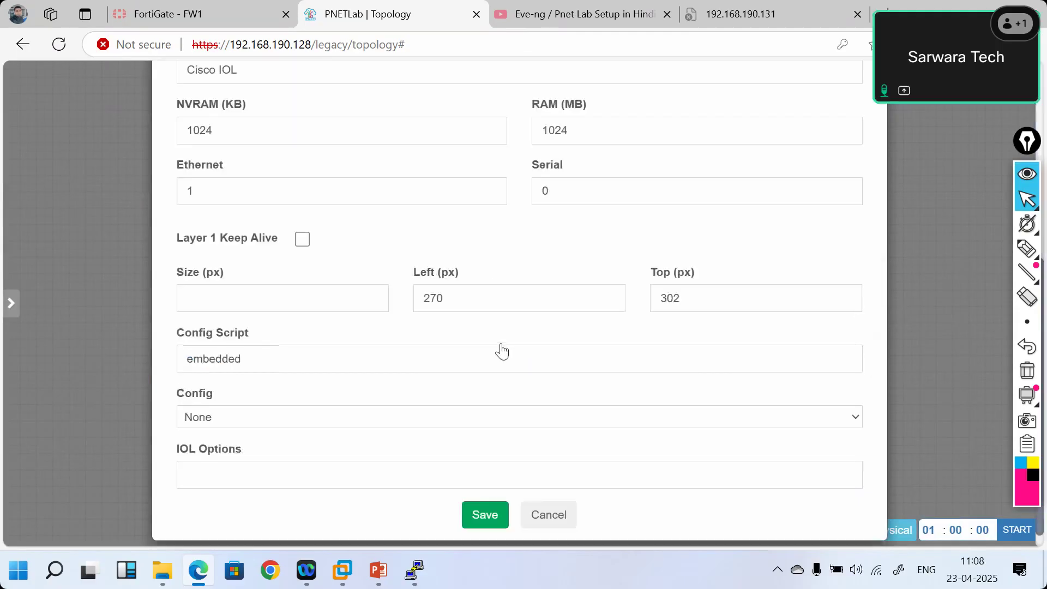
{"action": "left_click", "coordinate": [488, 505]}
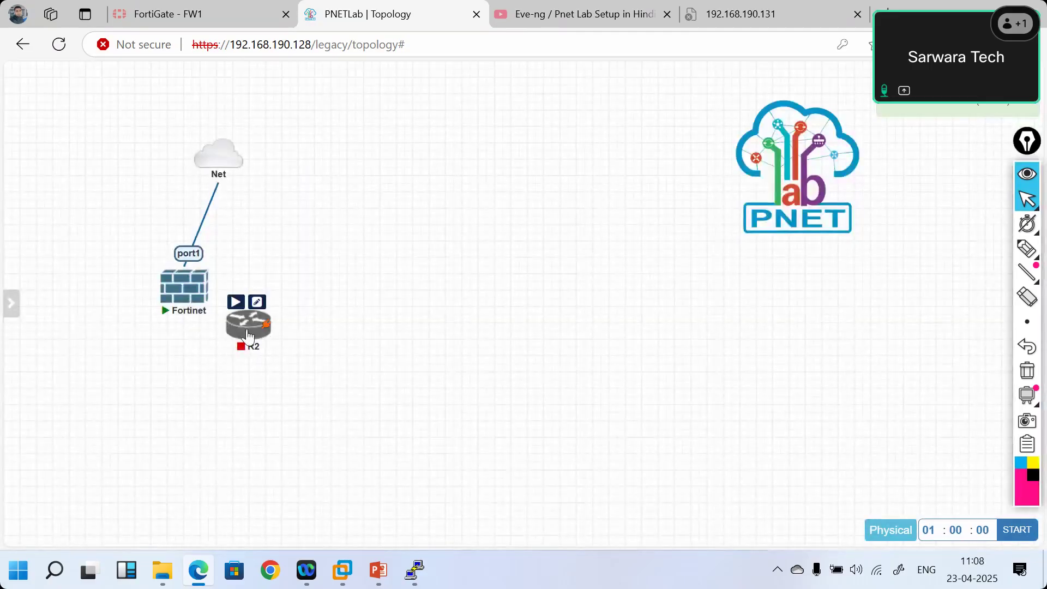
- Connect R2's e0/0 to the Fortinet's port3
{"action": "mouse_move", "coordinate": [249, 336]}
{"action": "left_mouse_down"}
{"action": "mouse_move", "coordinate": [269, 400]}
{"action": "mouse_move", "coordinate": [188, 297]}
{"action": "left_mouse_up"}
{"action": "left_click", "coordinate": [514, 363]}
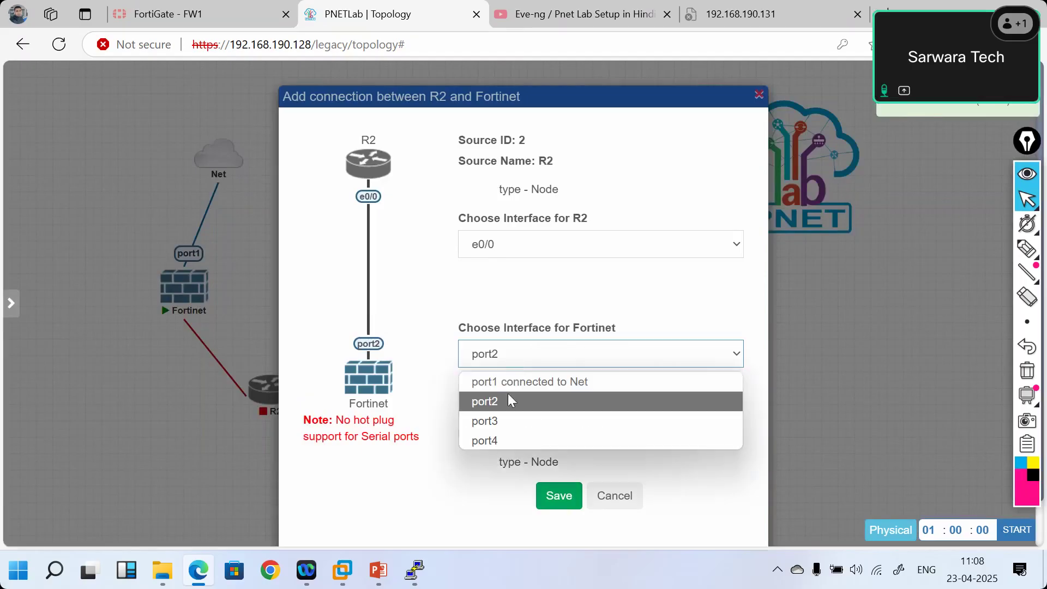
{"action": "left_click", "coordinate": [502, 420]}
{"action": "left_click", "coordinate": [559, 496]}
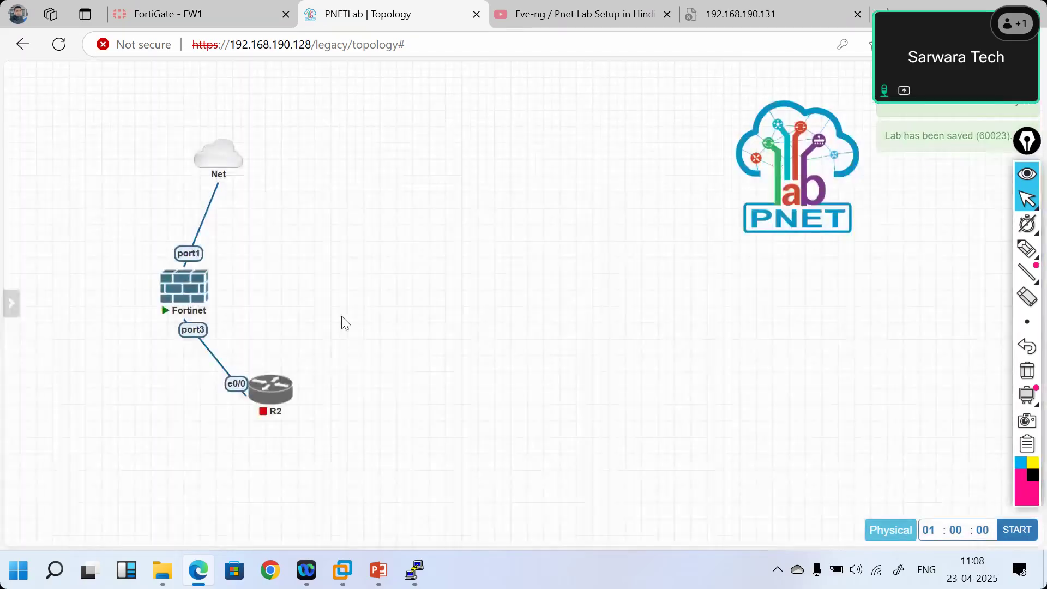
- Add two Virtual PC (VPCS) nodes to the lab
{"action": "right_click", "coordinate": [345, 323]}
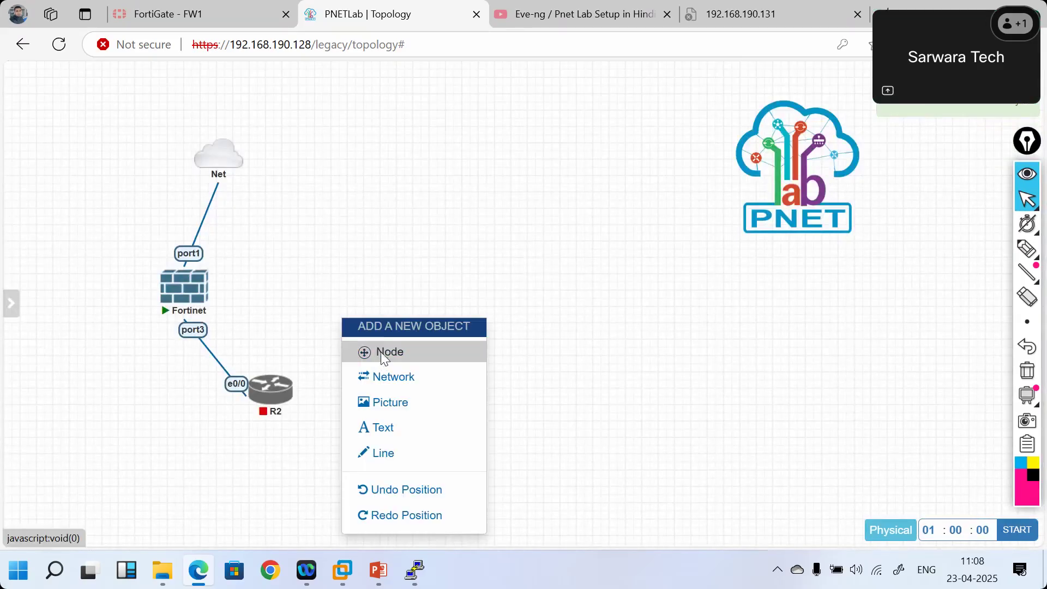
{"action": "left_click", "coordinate": [381, 352]}
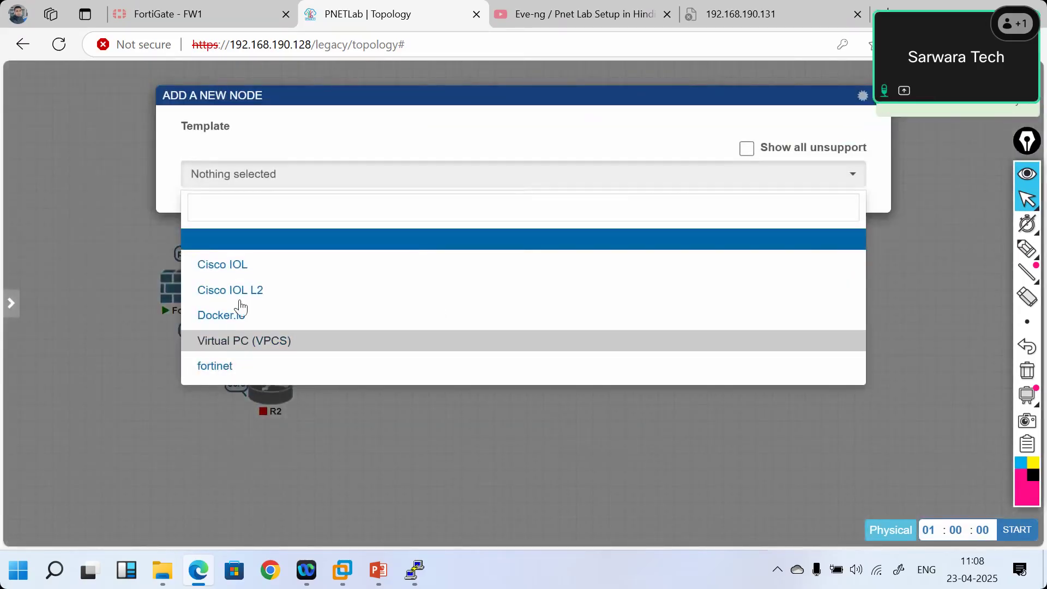
{"action": "left_click", "coordinate": [250, 344]}
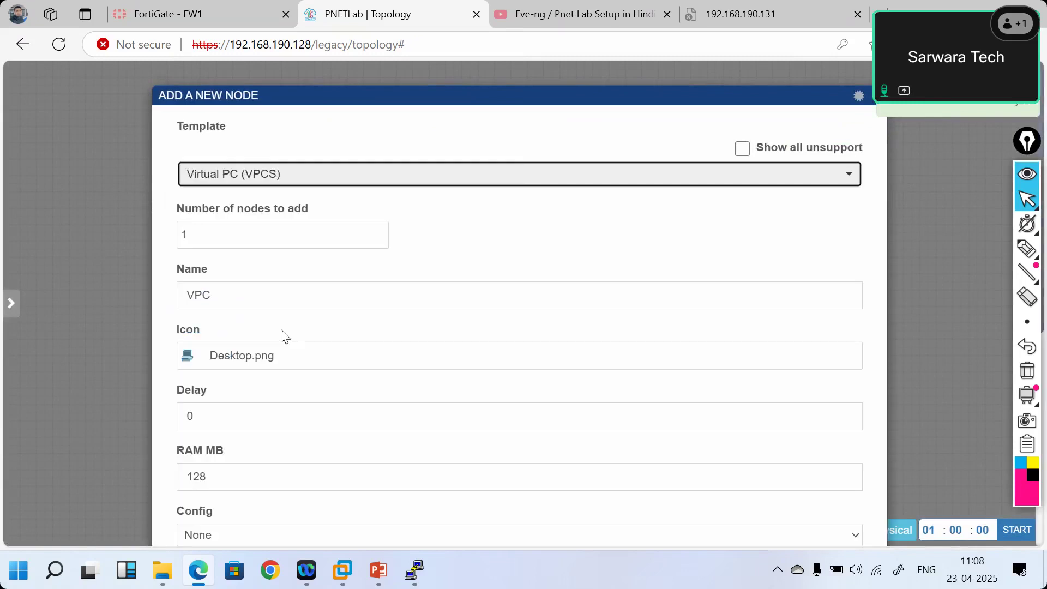
{"action": "scroll", "coordinate": [415, 379], "scroll_direction": "down", "scroll_amount": 6}
{"action": "left_click", "coordinate": [484, 498]}
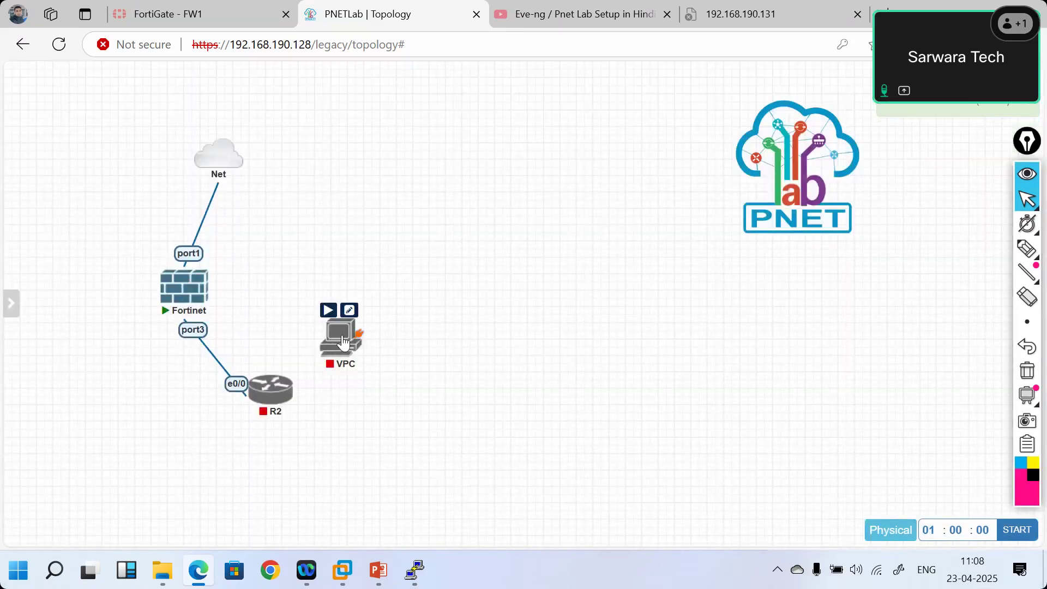
{"action": "left_click_drag", "start_coordinate": [345, 343], "coordinate": [397, 432]}
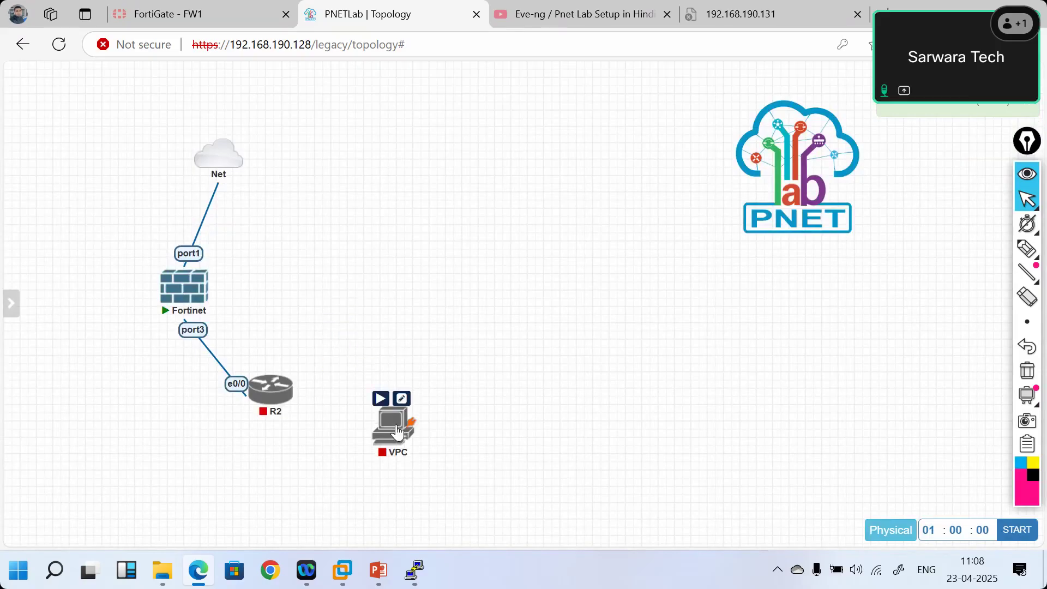
{"action": "right_click", "coordinate": [401, 287]}
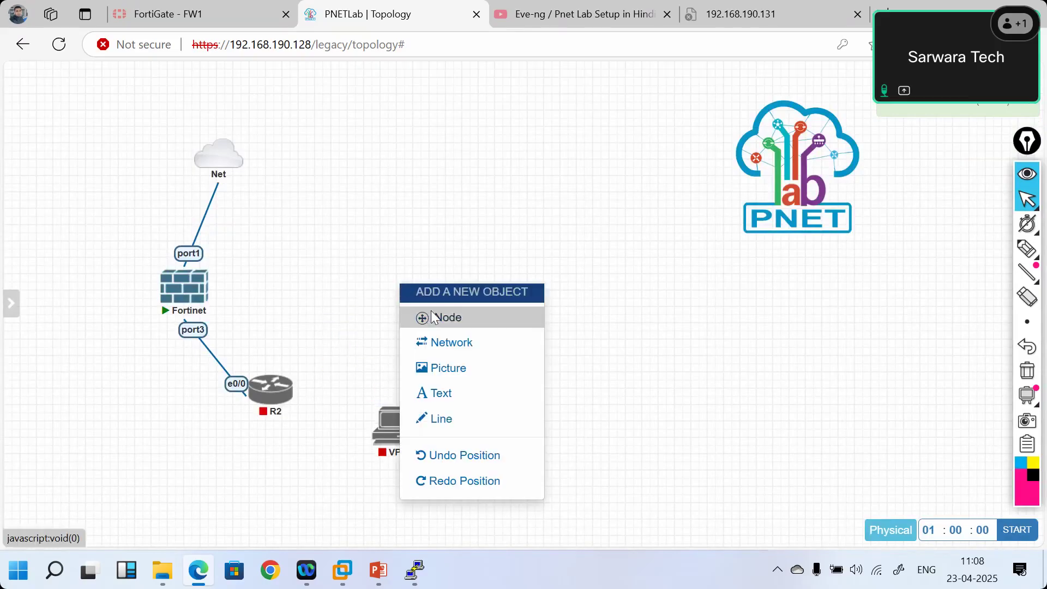
{"action": "left_click", "coordinate": [432, 317]}
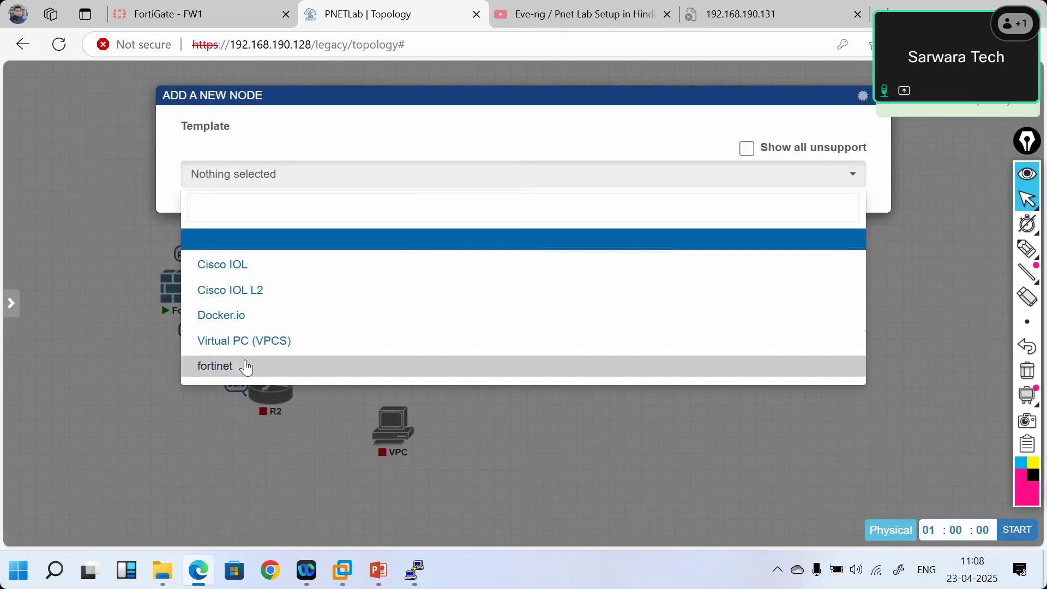
{"action": "left_click", "coordinate": [264, 343]}
{"action": "scroll", "coordinate": [398, 350], "scroll_direction": "down", "scroll_amount": 5}
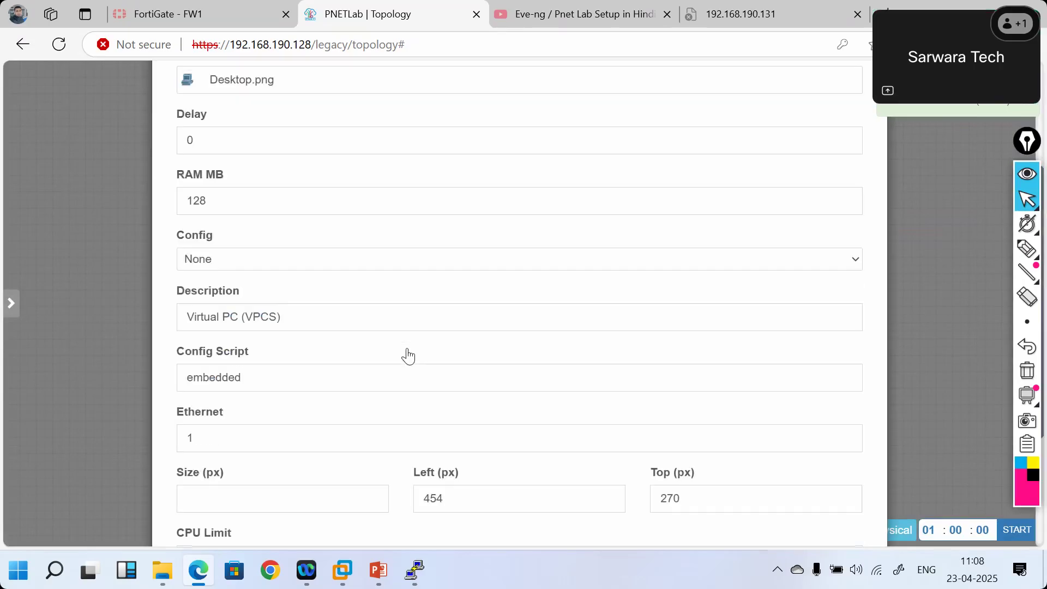
{"action": "scroll", "coordinate": [408, 356], "scroll_direction": "down", "scroll_amount": 3}
{"action": "left_click", "coordinate": [489, 499]}
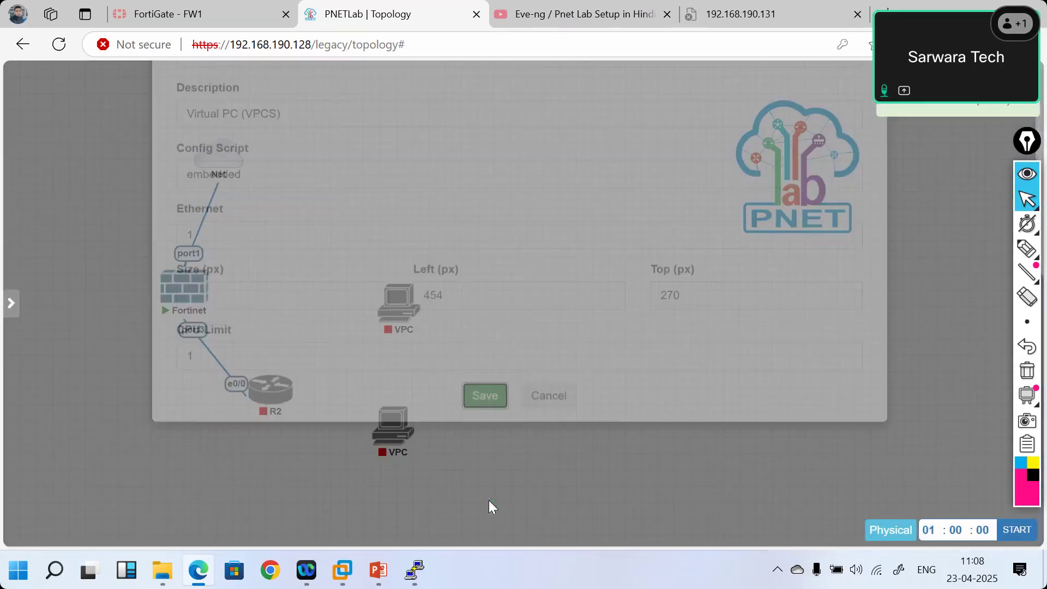
- Arrange R2 and the two VPCs, linking the VPCs' eth0 to R2's e0/1 and e0/2
{"action": "left_click_drag", "start_coordinate": [271, 396], "coordinate": [177, 406]}
{"action": "left_click_drag", "start_coordinate": [382, 431], "coordinate": [165, 513]}
{"action": "left_click_drag", "start_coordinate": [300, 383], "coordinate": [292, 388]}
{"action": "left_click_drag", "start_coordinate": [217, 411], "coordinate": [180, 401]}
{"action": "left_click", "coordinate": [550, 494]}
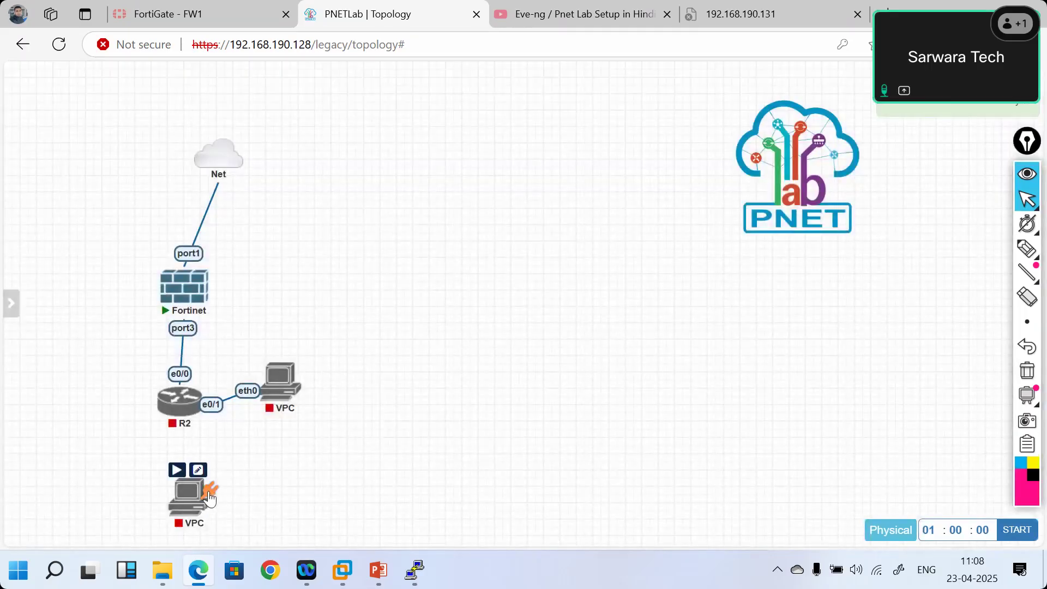
{"action": "left_click_drag", "start_coordinate": [175, 420], "coordinate": [172, 408]}
{"action": "left_click", "coordinate": [559, 497]}
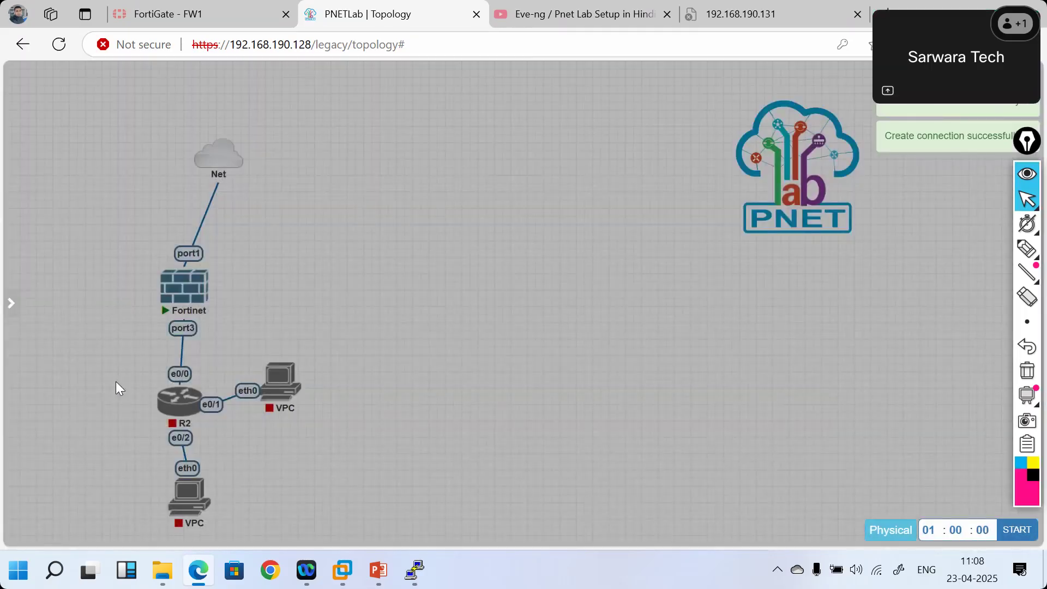
{"action": "left_click_drag", "start_coordinate": [115, 381], "coordinate": [413, 548]}
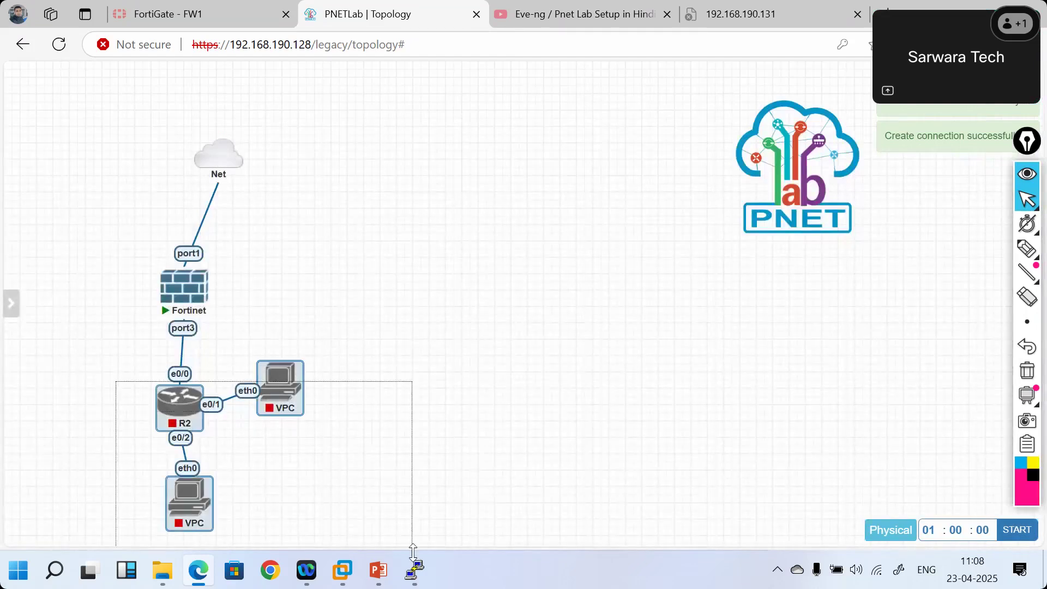
- Start the R2 router, the right VPC and the bottom VPC
{"action": "right_click", "coordinate": [285, 381]}
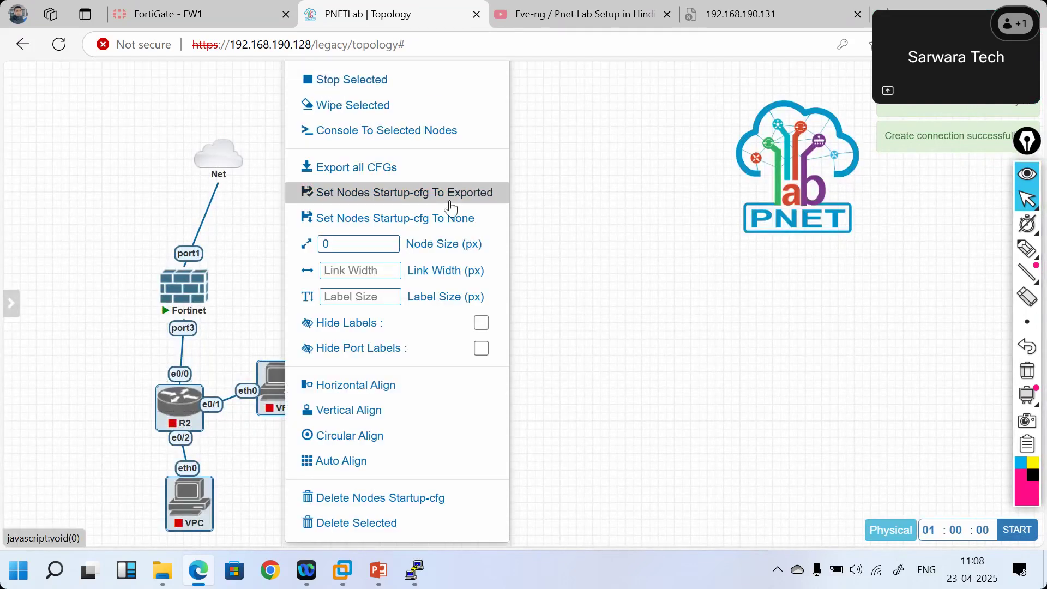
{"action": "left_click", "coordinate": [650, 294]}
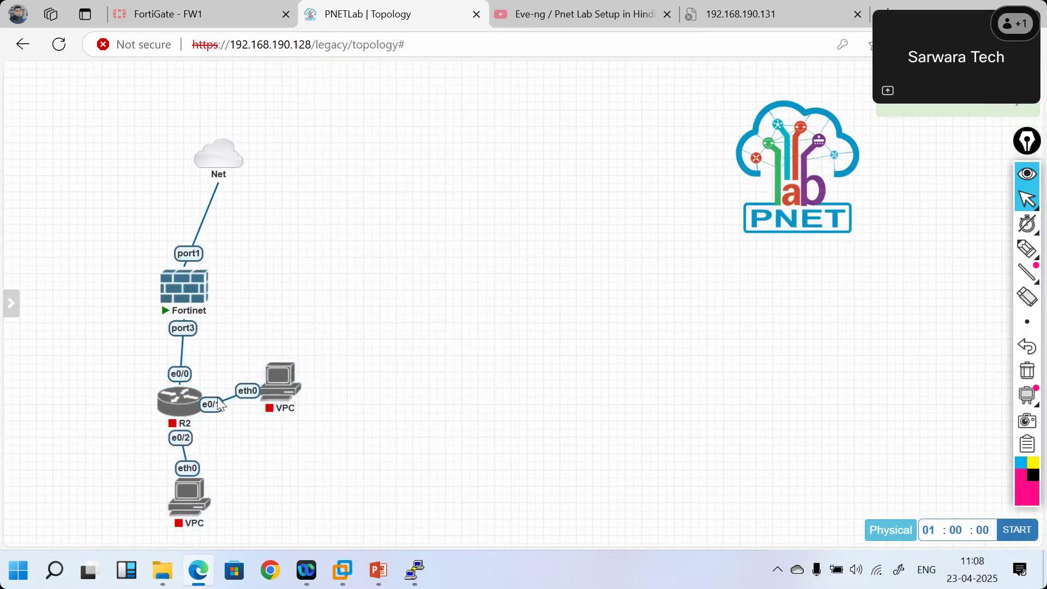
{"action": "right_click", "coordinate": [179, 401]}
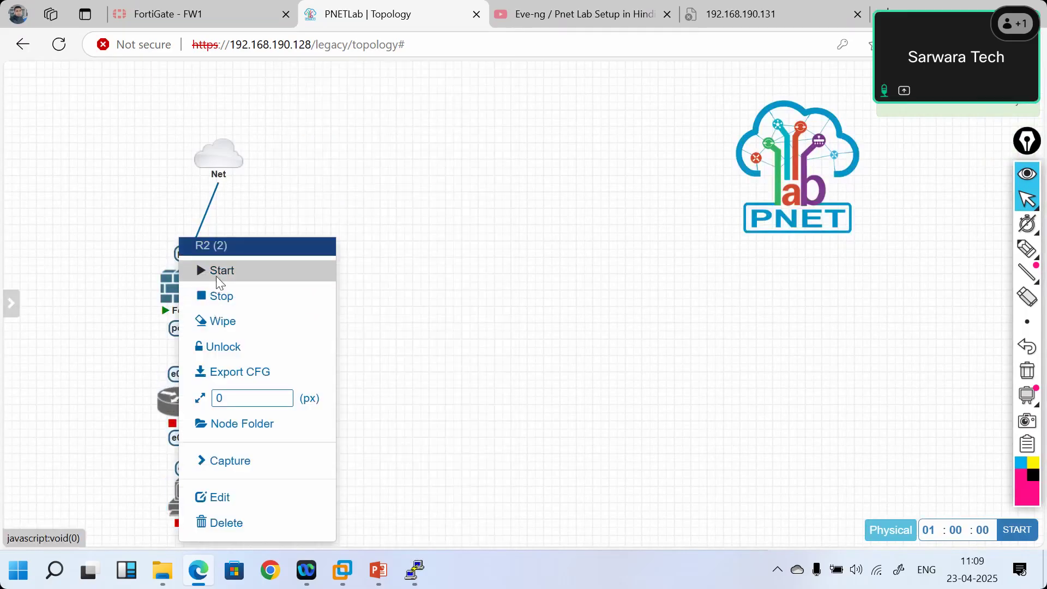
{"action": "left_click", "coordinate": [218, 272]}
{"action": "right_click", "coordinate": [275, 392]}
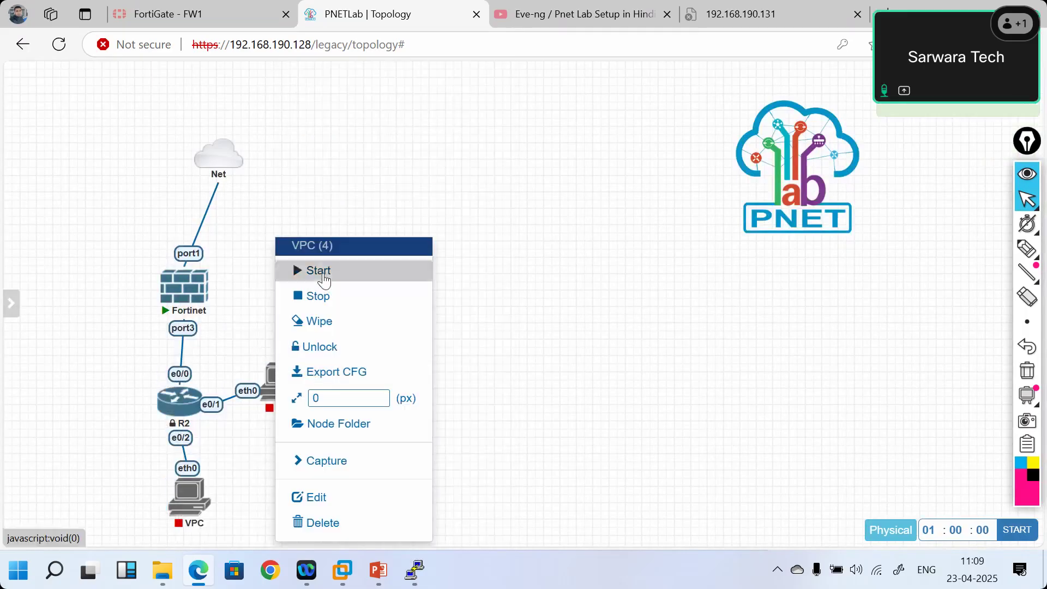
{"action": "left_click", "coordinate": [325, 279]}
{"action": "right_click", "coordinate": [186, 497]}
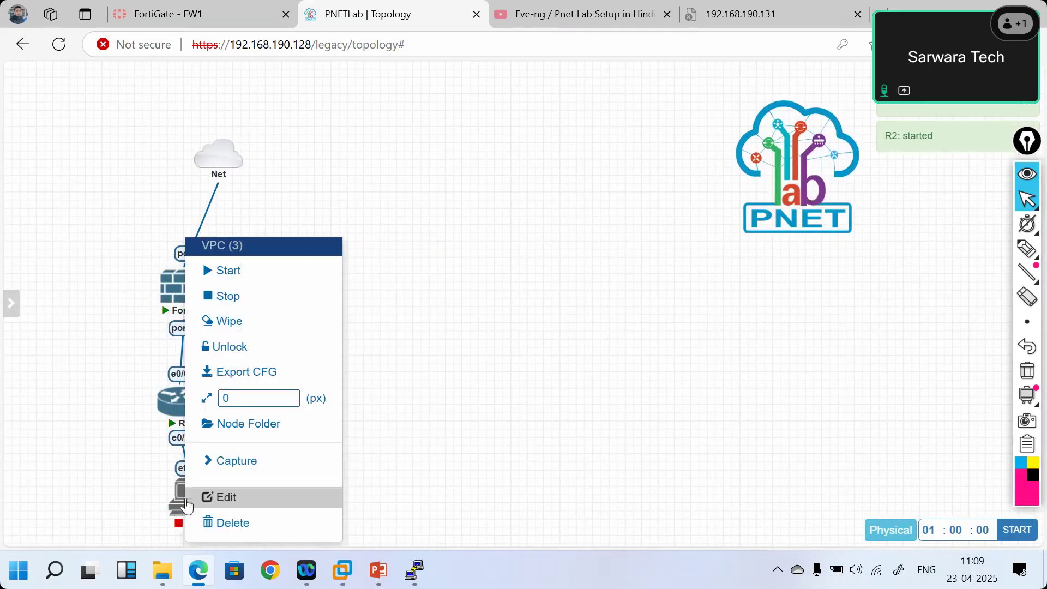
{"action": "left_click", "coordinate": [238, 272]}
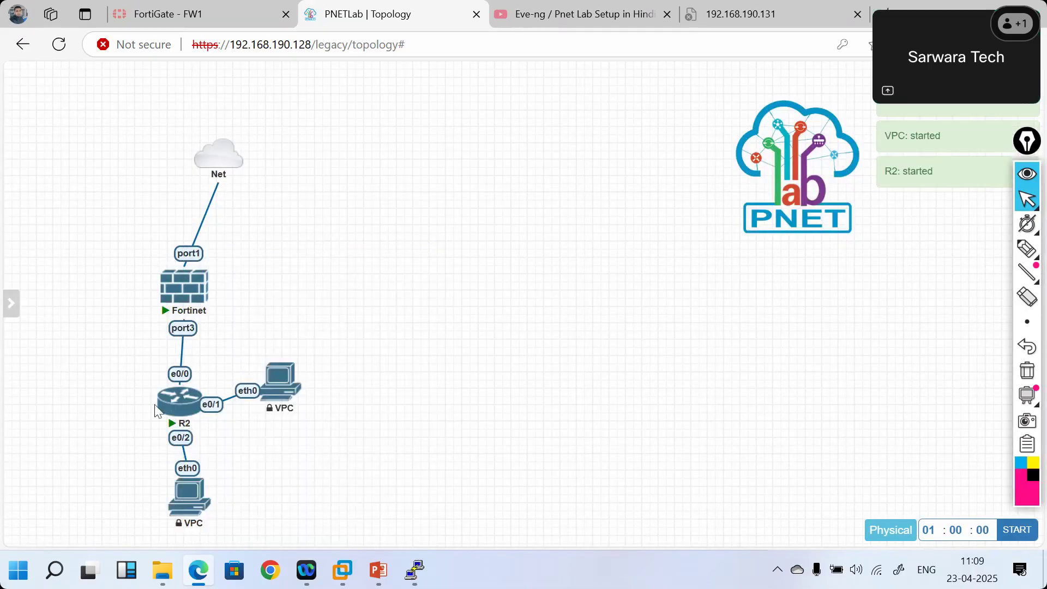
- Launch R2's PuTTY console at its initial configuration prompt, then go to the FortiGate page
{"action": "left_click", "coordinate": [171, 412]}
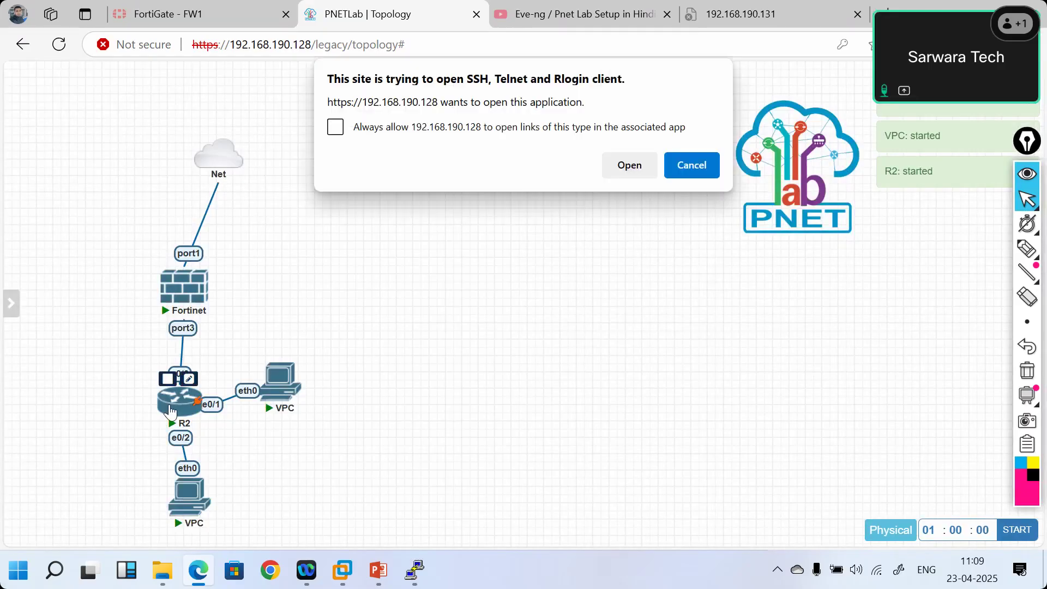
{"action": "left_click", "coordinate": [632, 164]}
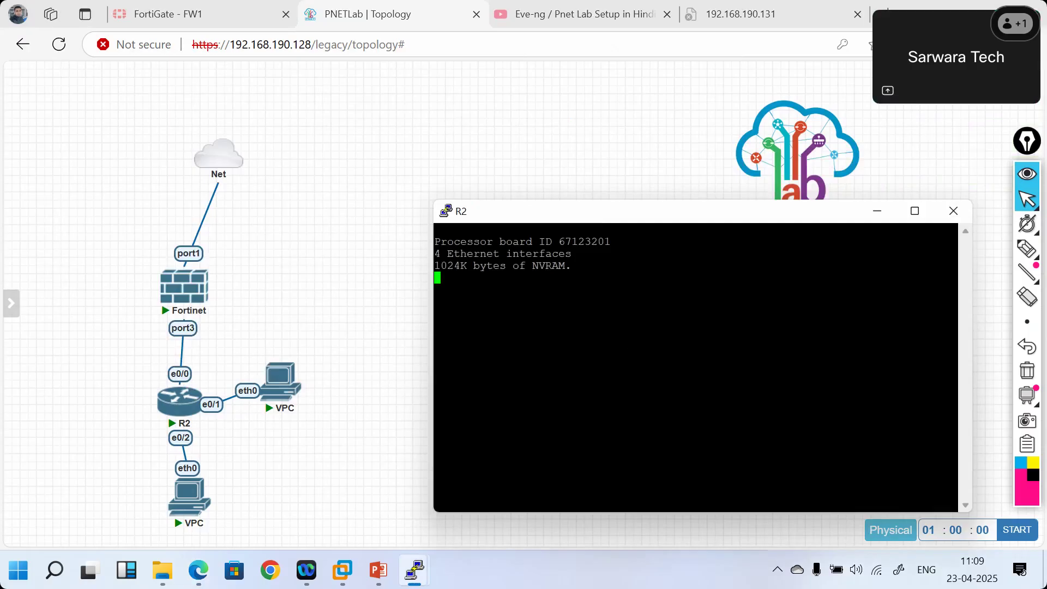
{"action": "left_click", "coordinate": [986, 90]}
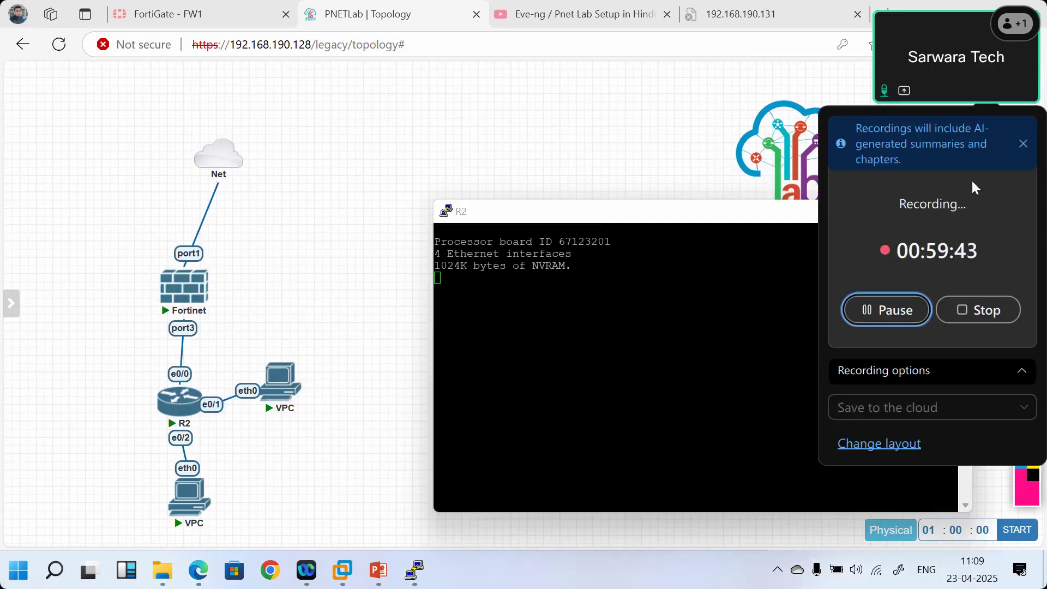
{"action": "left_click", "coordinate": [911, 309]}
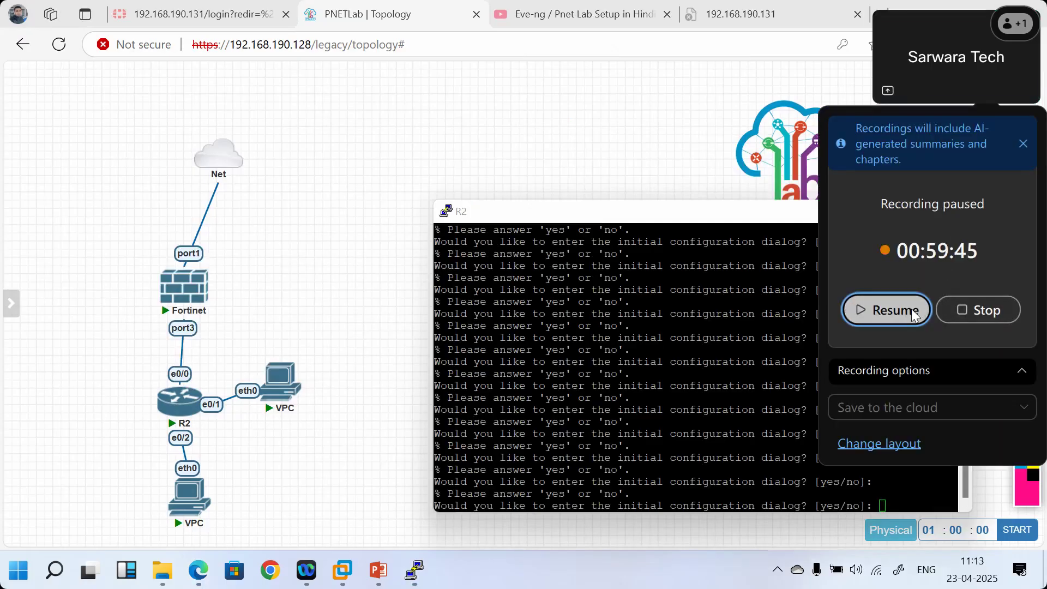
{"action": "left_click", "coordinate": [912, 308]}
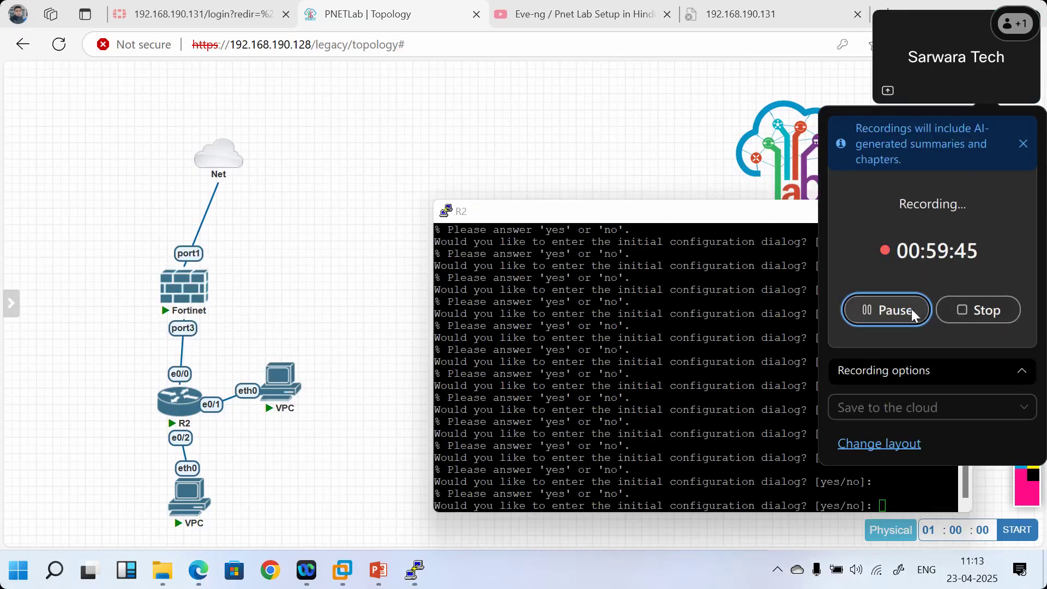
{"action": "left_click", "coordinate": [710, 396]}
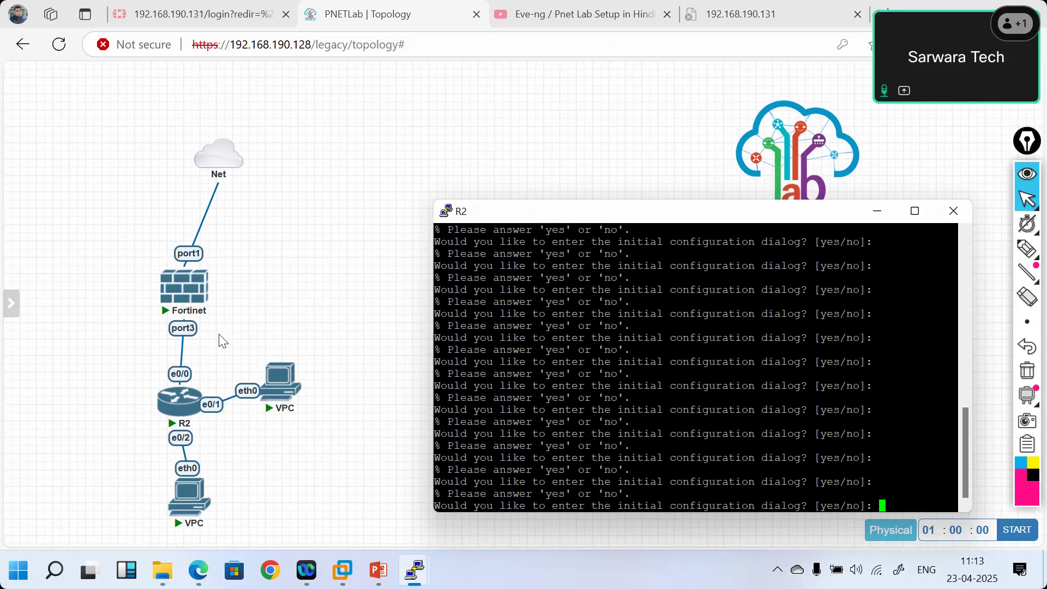
{"action": "left_click", "coordinate": [218, 7]}
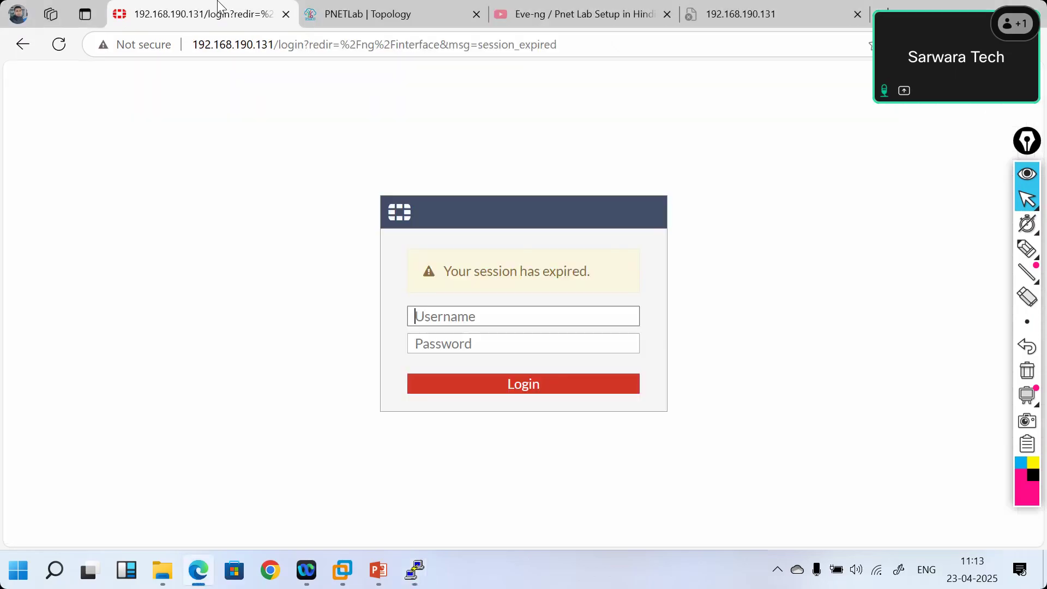
- Sign back into FortiGate with the admin account and expand port3 to show HR-VLAN and VLAN-30
{"action": "type", "text": "admin"}
{"action": "key", "text": "Tab"}
{"action": "type", "text": "admin"}
{"action": "key", "text": "Return"}
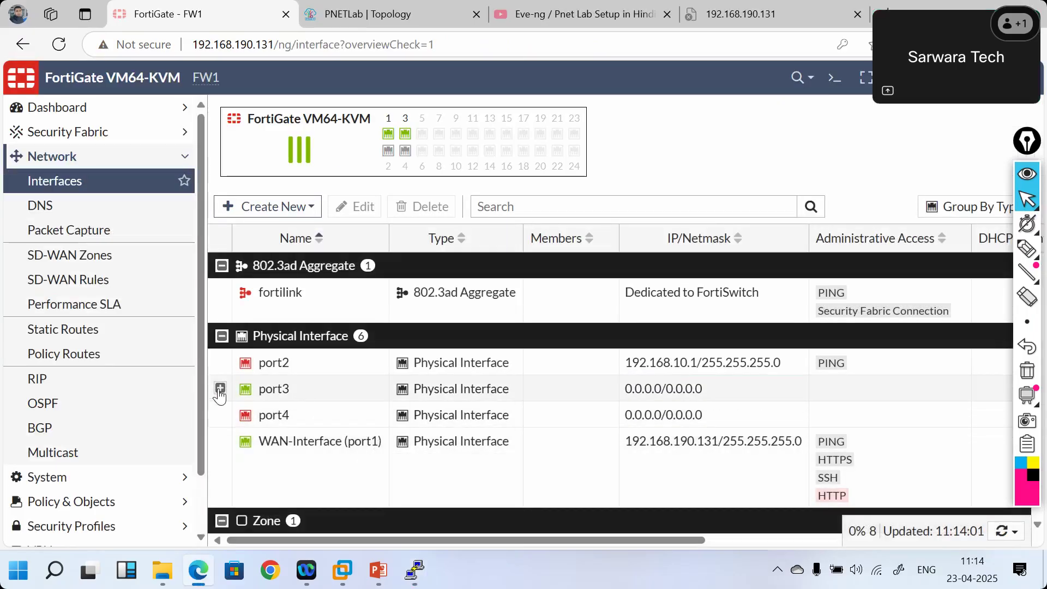
{"action": "left_click", "coordinate": [220, 388]}
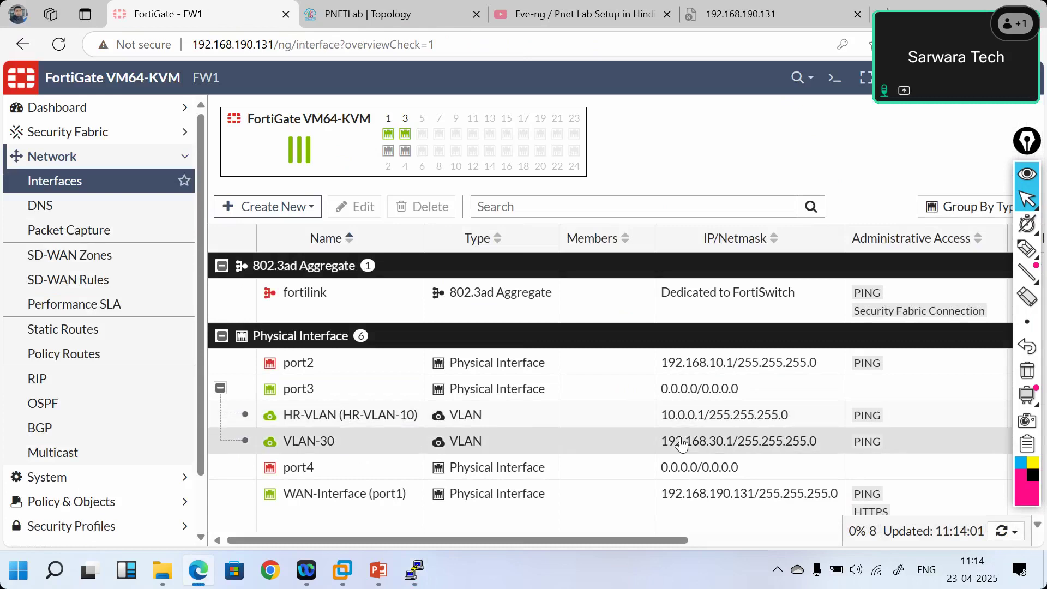
{"action": "left_click", "coordinate": [340, 17]}
- Decline R2's initial configuration dialog and enter privileged mode
{"action": "mouse_move", "coordinate": [427, 576]}
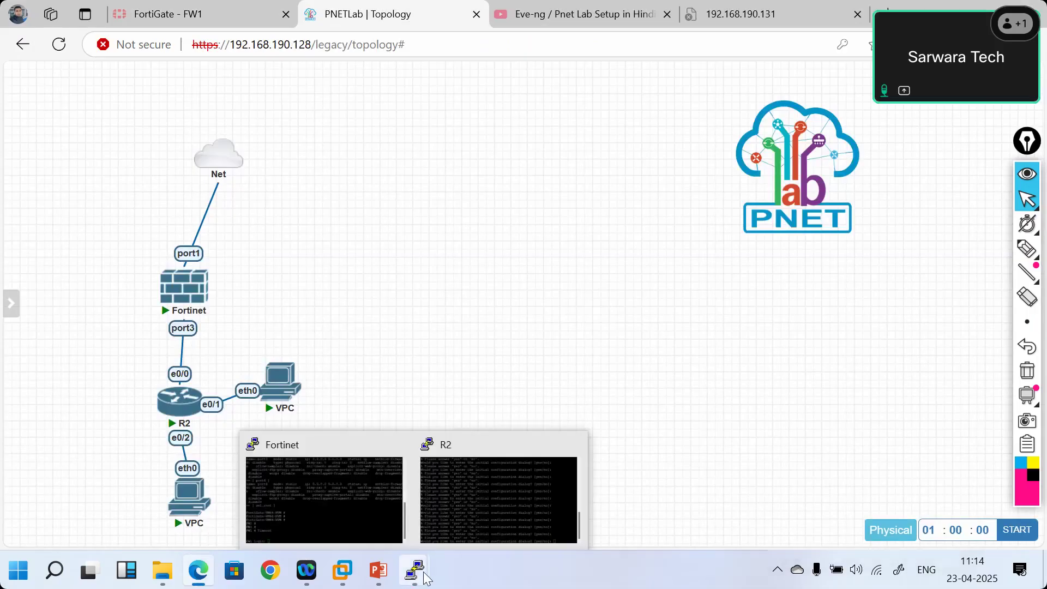
{"action": "left_click", "coordinate": [467, 525]}
{"action": "type", "text": "no"}
{"action": "key", "text": "Return"}
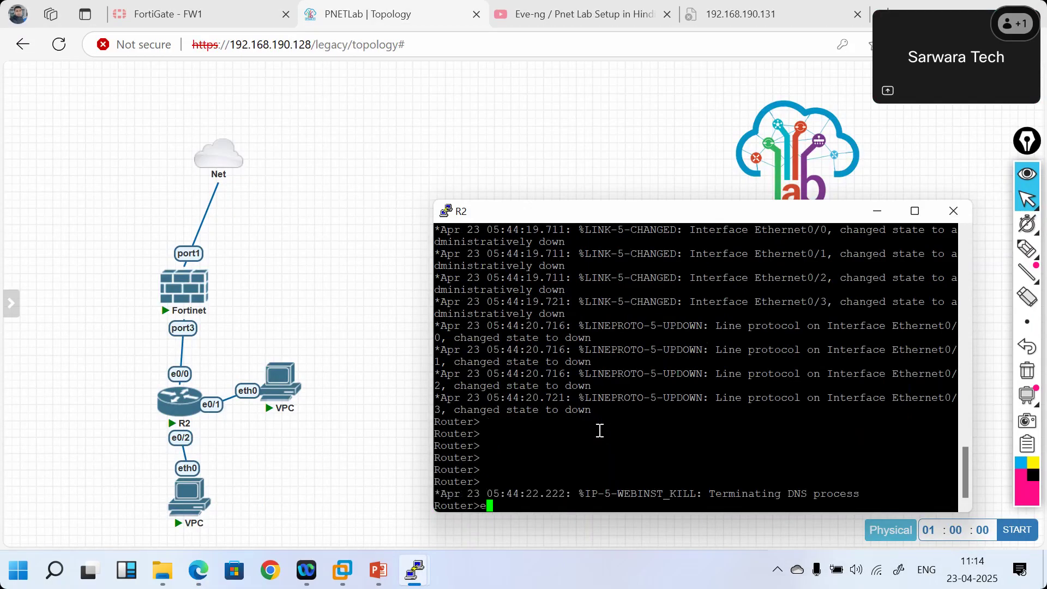
{"action": "type", "text": "en"}
{"action": "key", "text": "Return"}
- Set the hostname to SW01 and display the routing table with show ip route
{"action": "type", "text": "confi"}
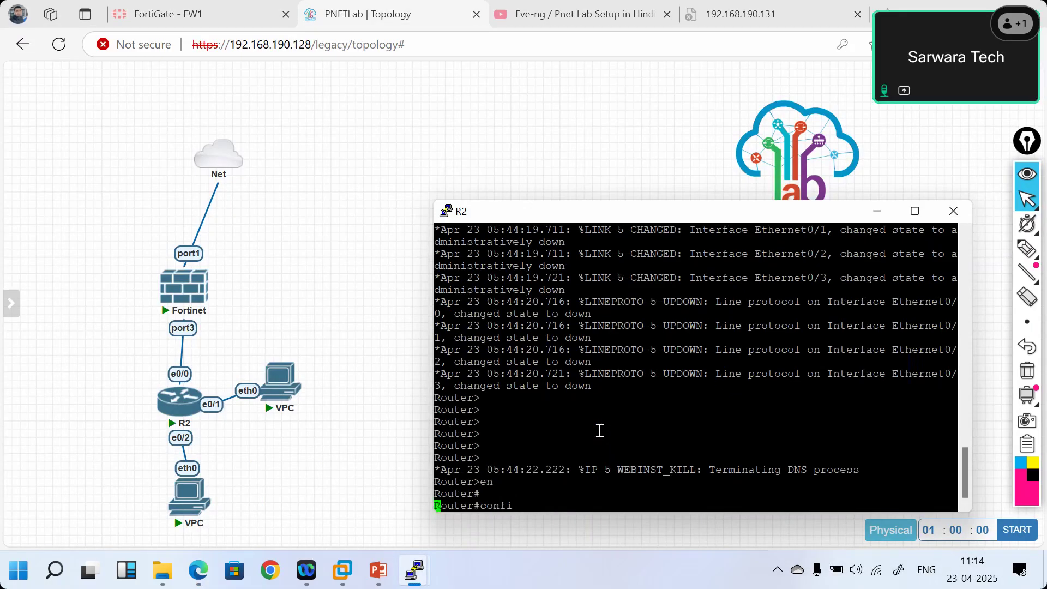
{"action": "key", "text": "Tab"}
{"action": "type", "text": "ter"}
{"action": "key", "text": "Tab"}
{"action": "key", "text": "Return"}
{"action": "type", "text": "hos"}
{"action": "key", "text": "Tab"}
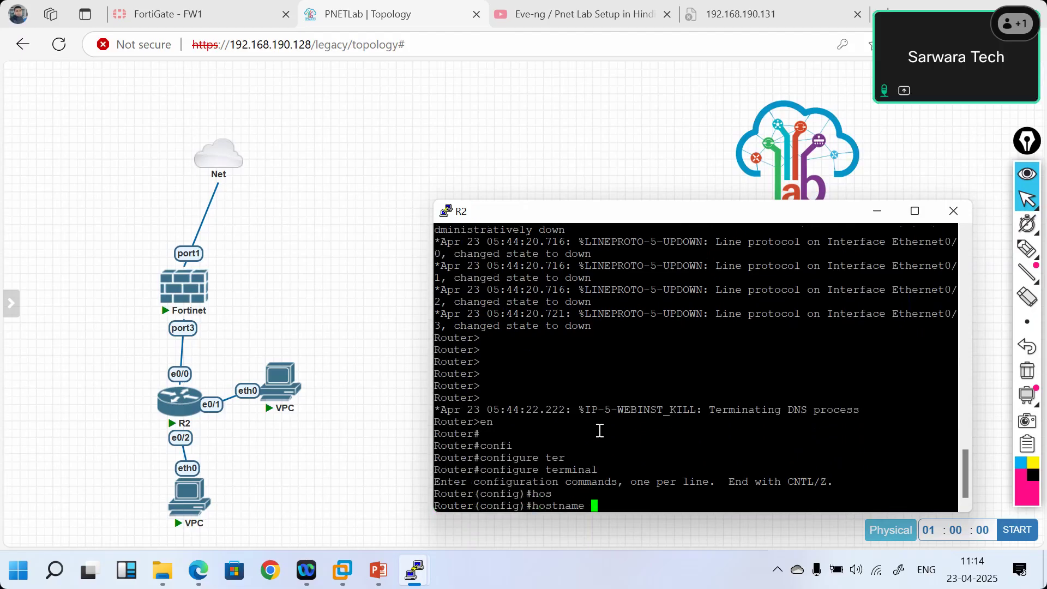
{"action": "type", "text": "SW01"}
{"action": "key", "text": "Return"}
{"action": "type", "text": "end"}
{"action": "key", "text": "Return"}
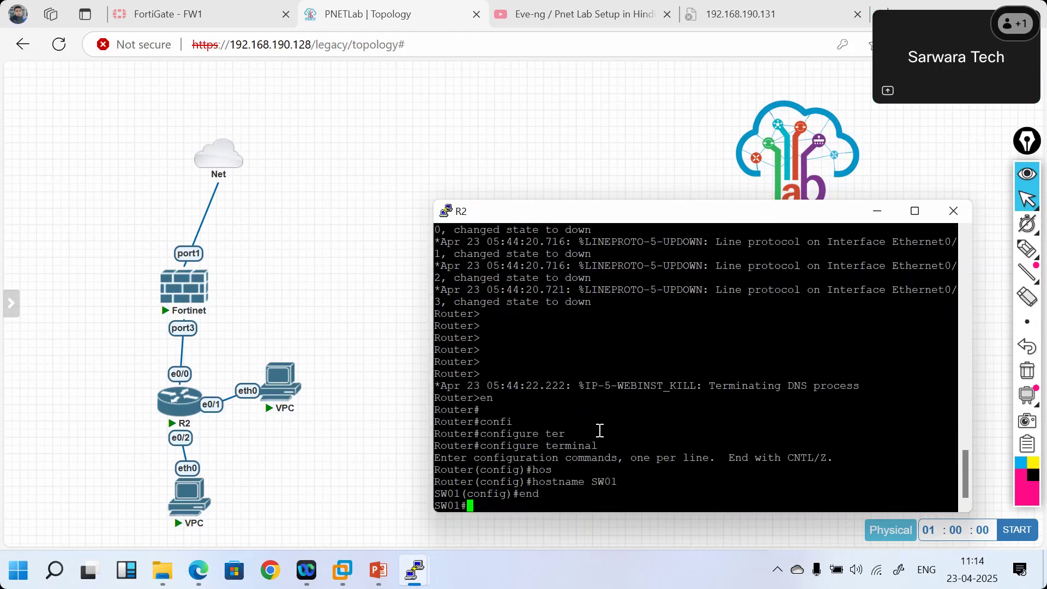
{"action": "type", "text": "show ip rou"}
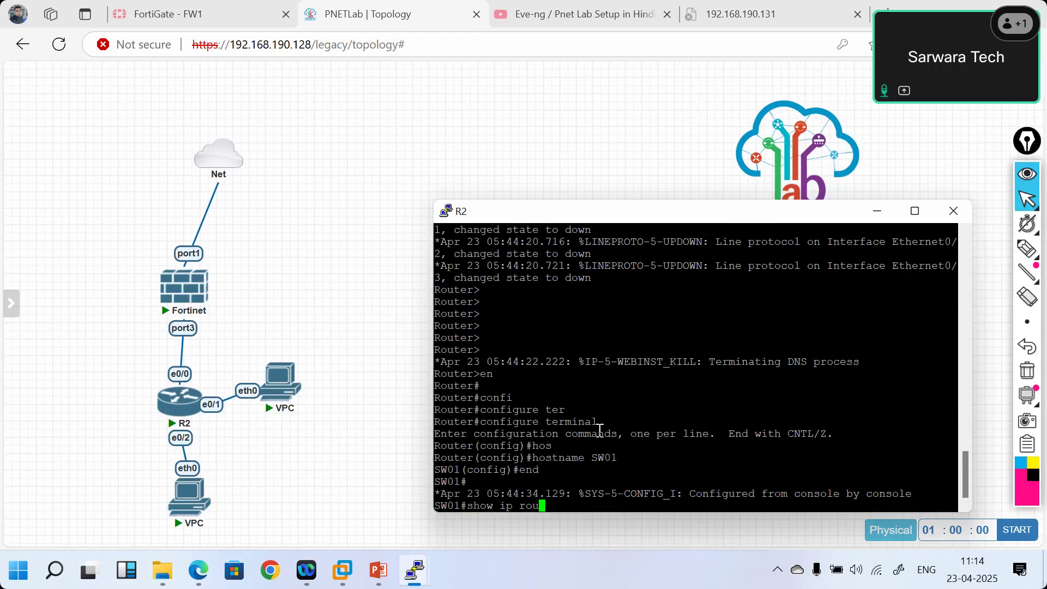
{"action": "key", "text": "Tab"}
{"action": "key", "text": "Return"}
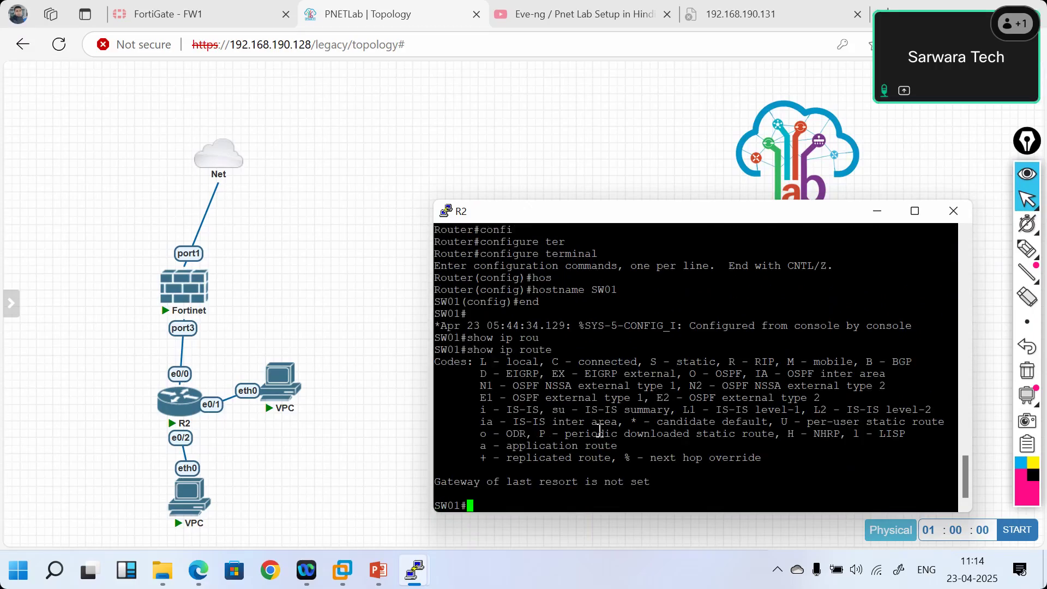
- Disable IP routing with 'no ip routing' and check show ip route again
{"action": "type", "text": "confi ter"}
{"action": "key", "text": "Return"}
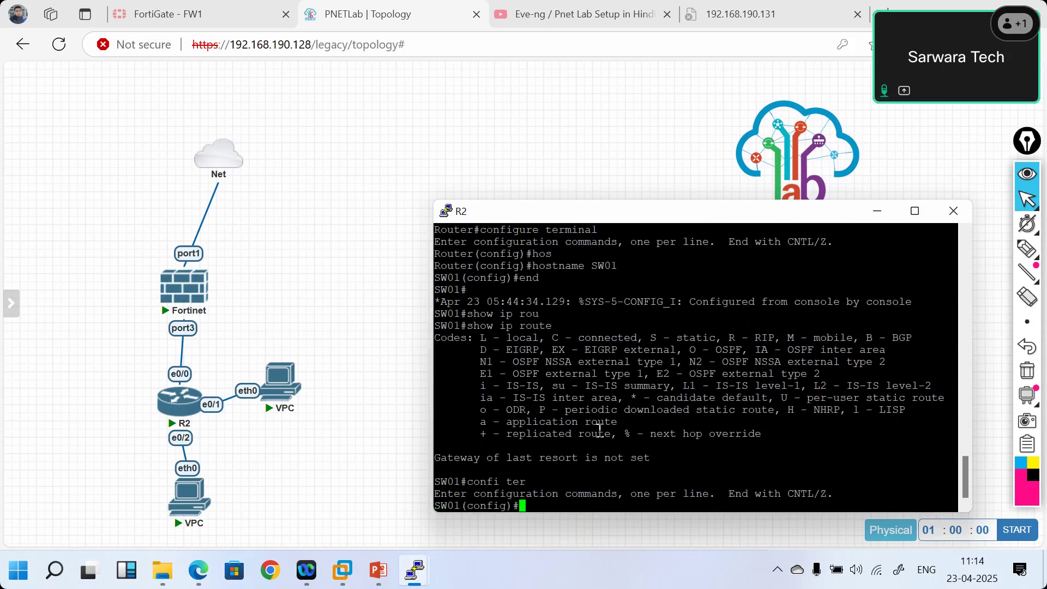
{"action": "type", "text": "no ip routing"}
{"action": "key", "text": "Return"}
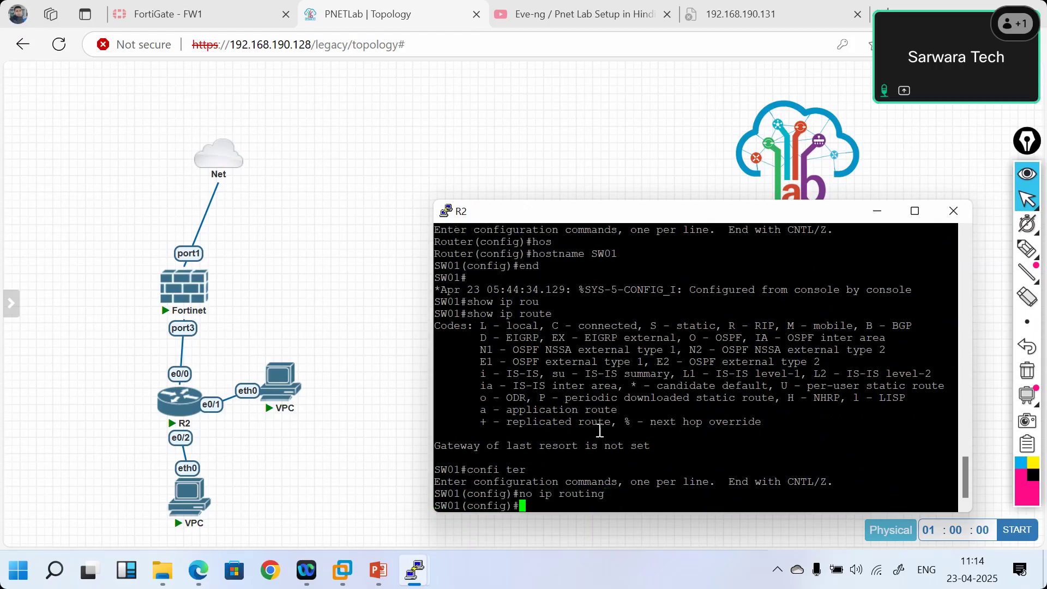
{"action": "type", "text": "exit"}
{"action": "key", "text": "Return"}
{"action": "key", "text": "Return"}
{"action": "key", "text": "Return"}
{"action": "type", "text": "show ip route'"}
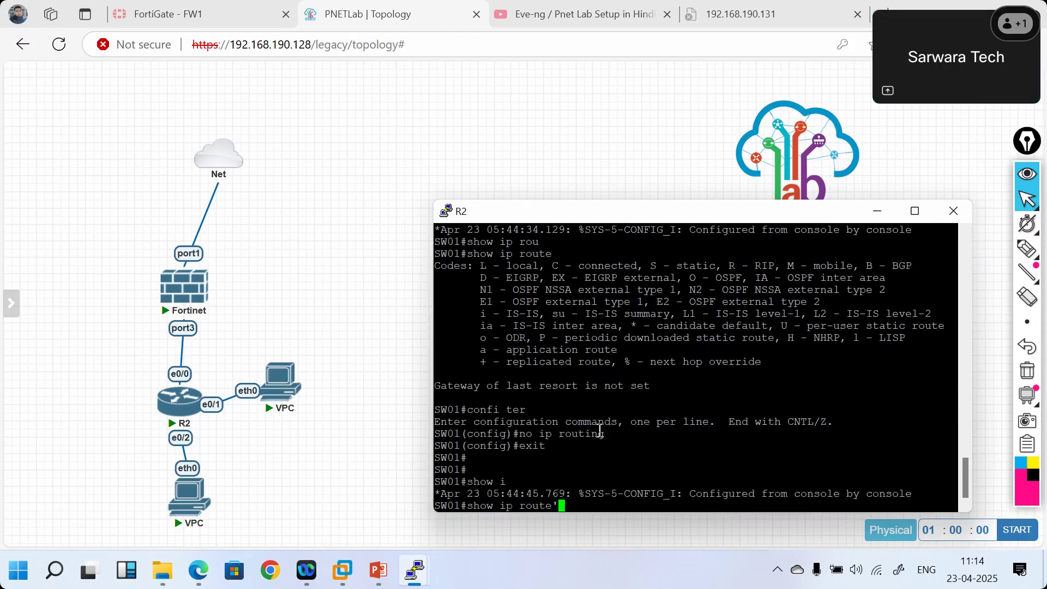
{"action": "key", "text": "BackSpace"}
{"action": "key", "text": "Return"}
{"action": "key", "text": "Return"}
{"action": "key", "text": "Return"}
{"action": "key", "text": "Return"}
{"action": "key", "text": "Return"}
{"action": "key", "text": "Return"}
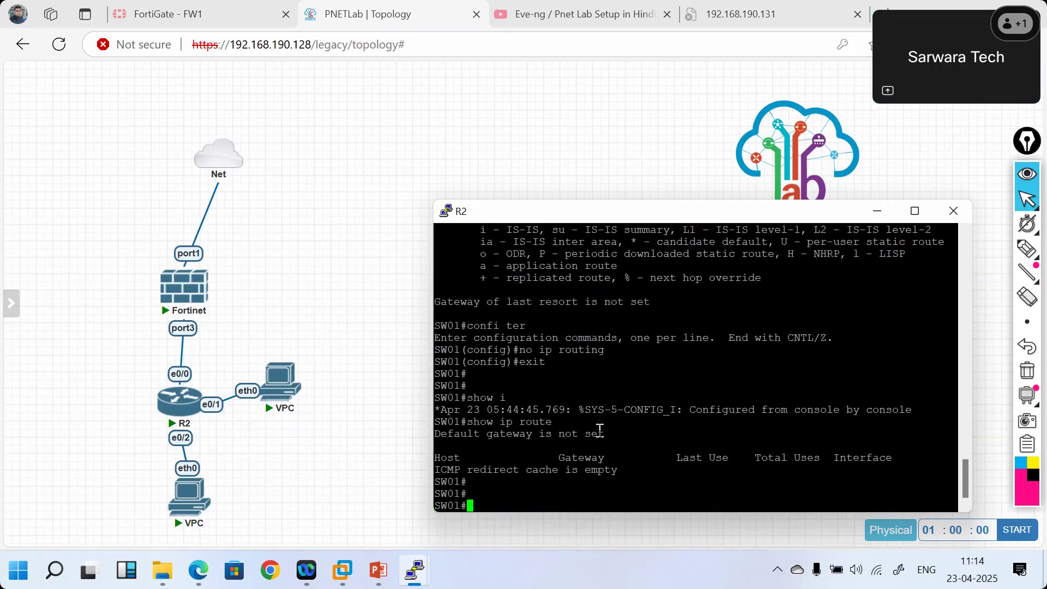
{"action": "key", "text": "Return"}
{"action": "key", "text": "Return"}
{"action": "key", "text": "Return"}
{"action": "key", "text": "Return"}
{"action": "key", "text": "Return"}
{"action": "key", "text": "Return"}
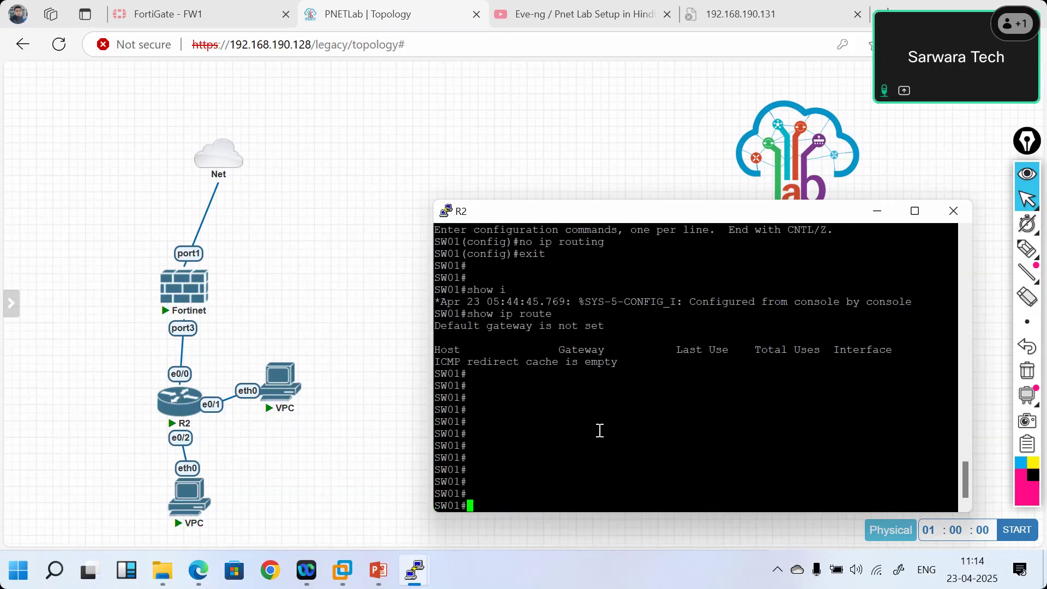
- Enter global configuration mode and start configuring interface ethernet 0/0
{"action": "type", "text": "int"}
{"action": "key", "text": "Tab"}
{"action": "key", "text": "BackSpace"}
{"action": "key", "text": "BackSpace"}
{"action": "key", "text": "BackSpace"}
{"action": "type", "text": "confi ter"}
{"action": "key", "text": "Return"}
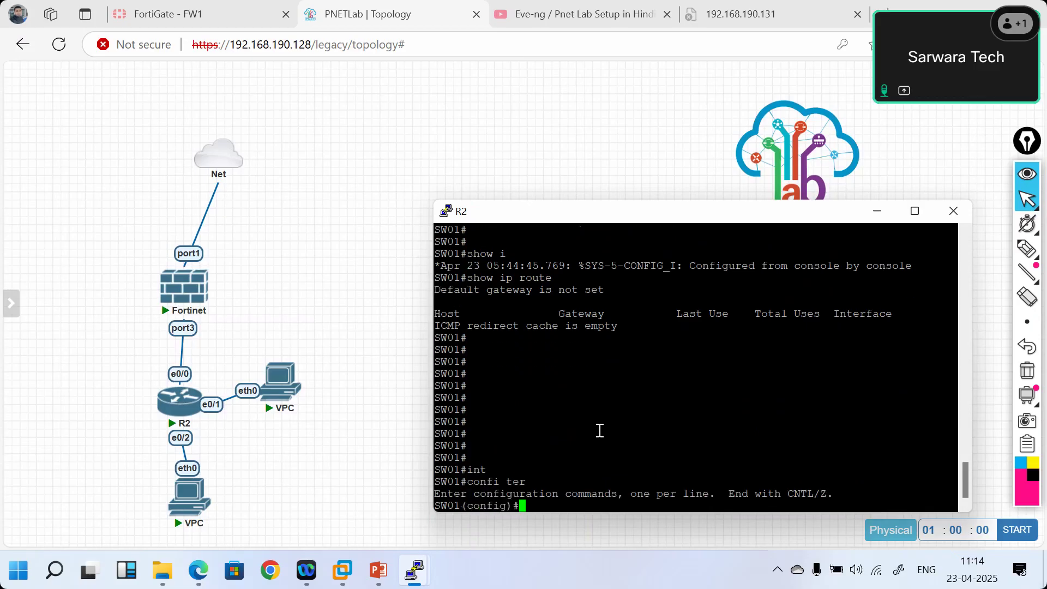
{"action": "type", "text": "int"}
{"action": "key", "text": "Tab"}
{"action": "type", "text": "e"}
{"action": "key", "text": "Tab"}
{"action": "type", "text": "9"}
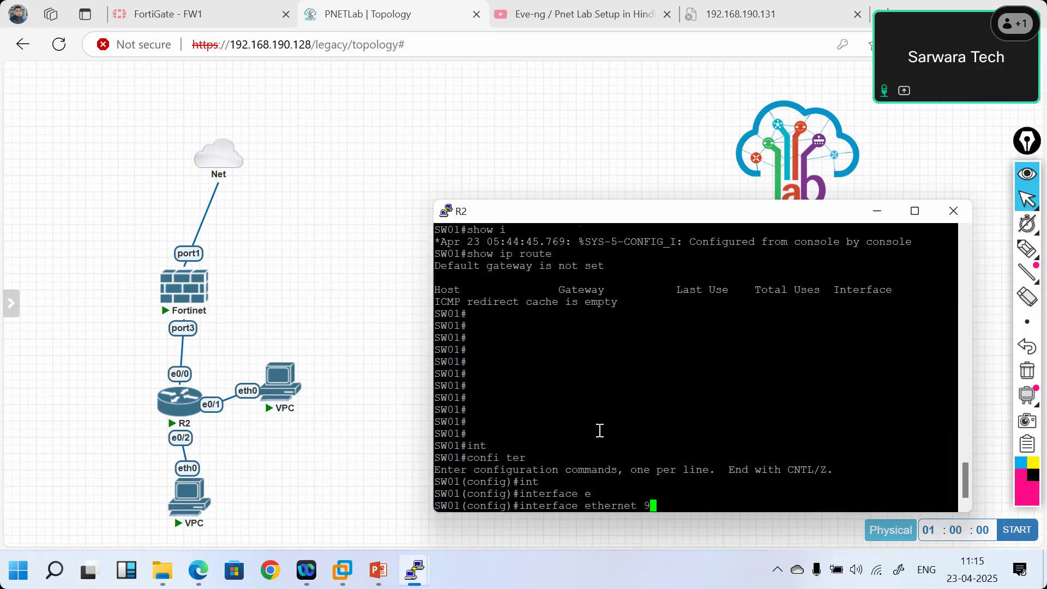
{"action": "key", "text": "BackSpace"}
{"action": "type", "text": "0/0"}
{"action": "key", "text": "Return"}
- Attempt switchport and no switchport commands with tab completion and help on ethernet 0/0
{"action": "type", "text": "sw"}
{"action": "key", "text": "Tab"}
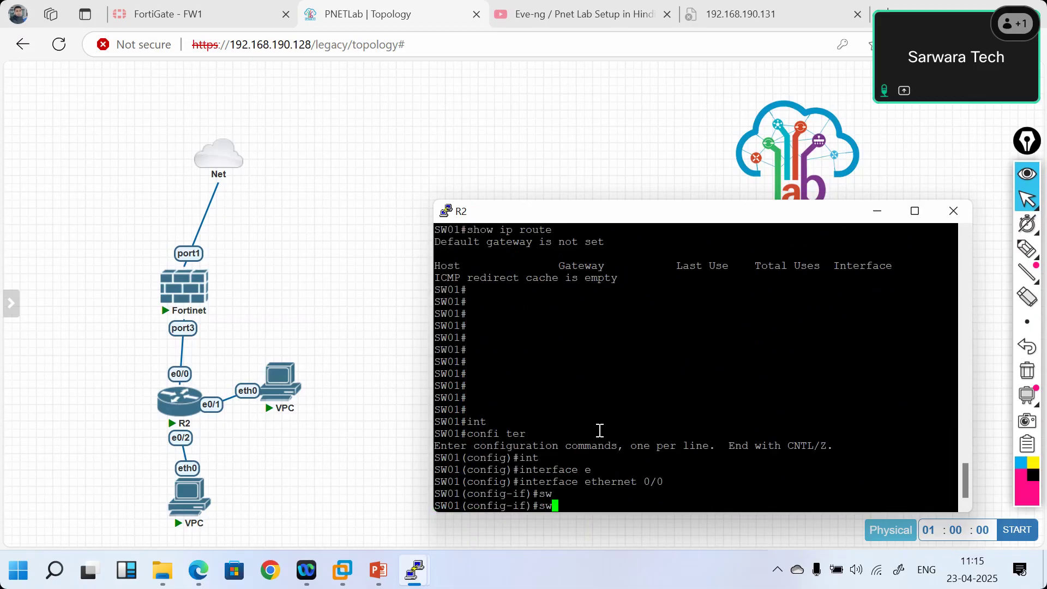
{"action": "type", "text": "it"}
{"action": "key", "text": "Tab"}
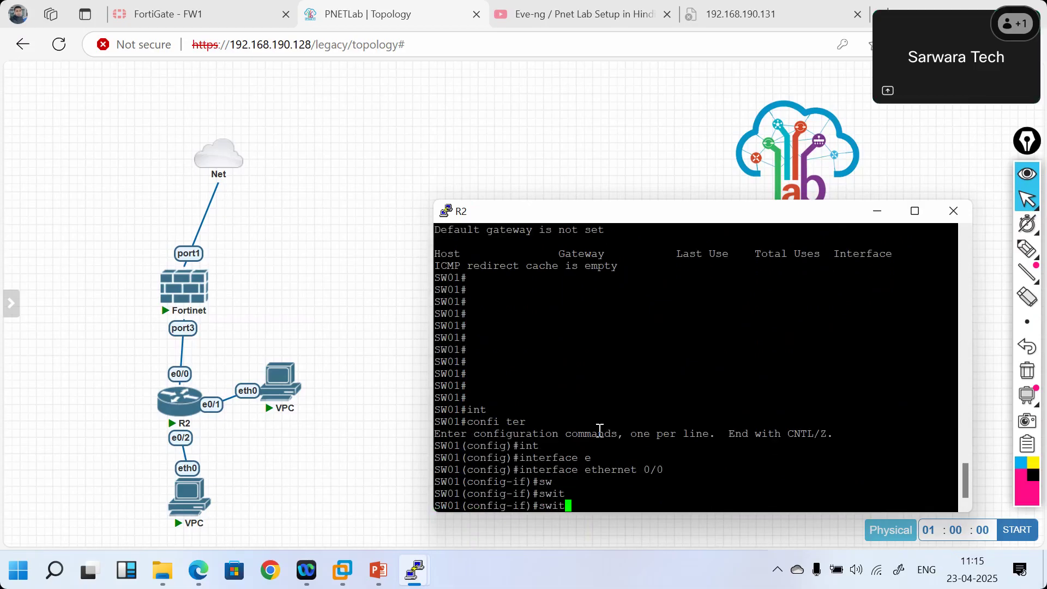
{"action": "key", "text": "BackSpace"}
{"action": "key", "text": "BackSpace"}
{"action": "key", "text": "BackSpace"}
{"action": "key", "text": "BackSpace"}
{"action": "type", "text": "?"}
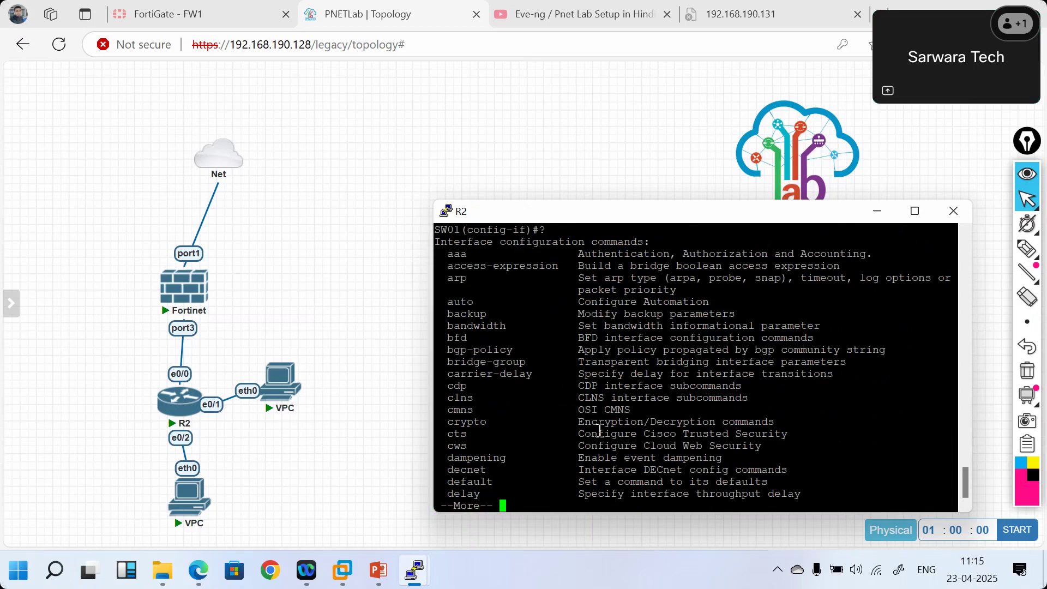
{"action": "type", "text": "qs?"}
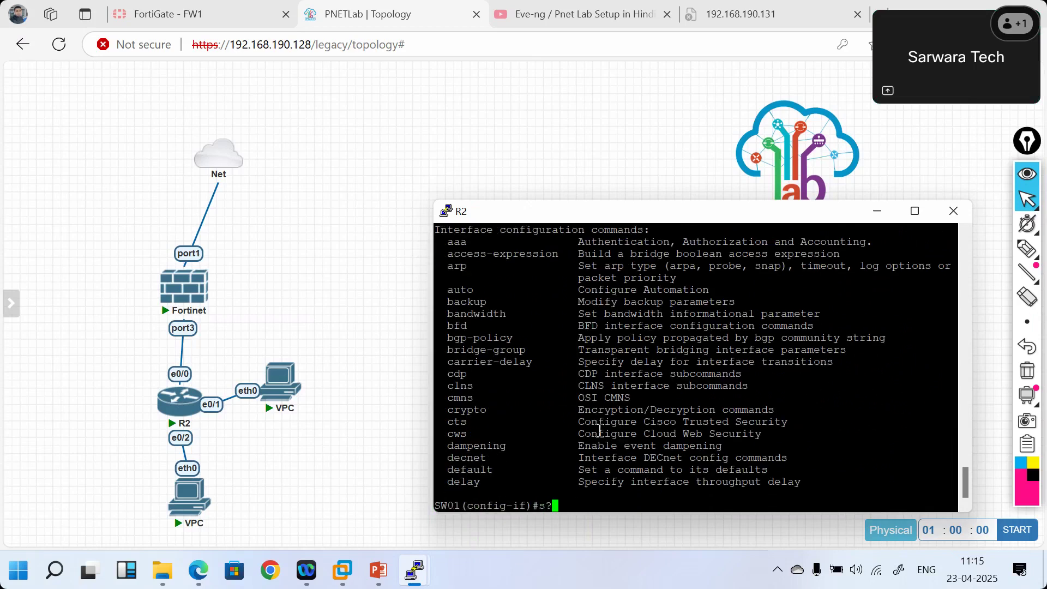
{"action": "key", "text": "BackSpace"}
{"action": "type", "text": "no swi"}
{"action": "key", "text": "Tab"}
{"action": "type", "text": "t"}
{"action": "key", "text": "Tab"}
{"action": "type", "text": "chpor"}
- Enter 'switchport' and 'no switchport' on the interface, then exit it
{"action": "key", "text": "ctrl+u"}
{"action": "type", "text": "s"}
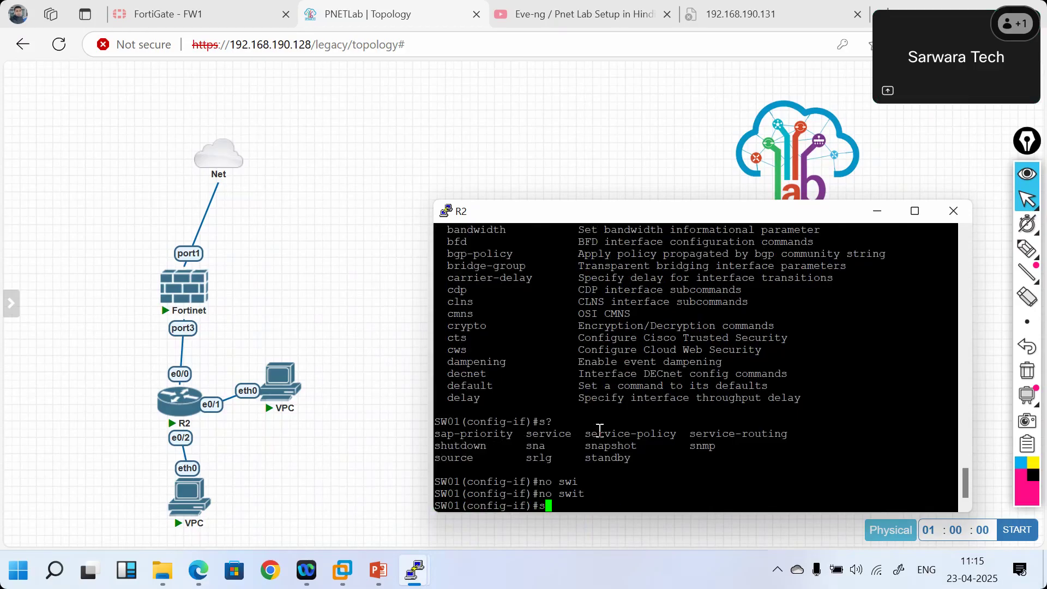
{"action": "type", "text": "witchport"}
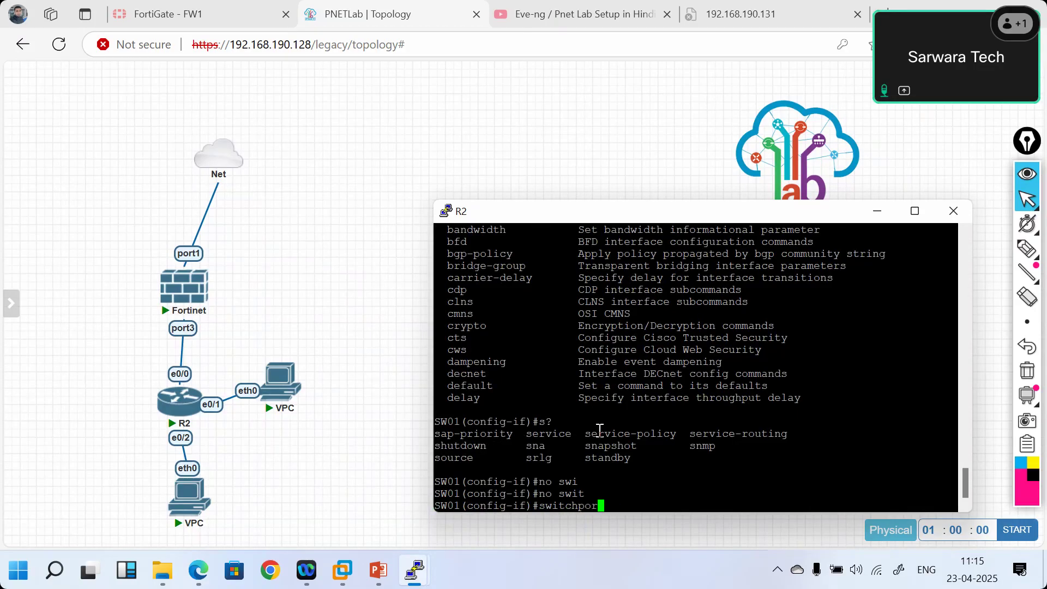
{"action": "key", "text": "Return"}
{"action": "type", "text": "no switchport"}
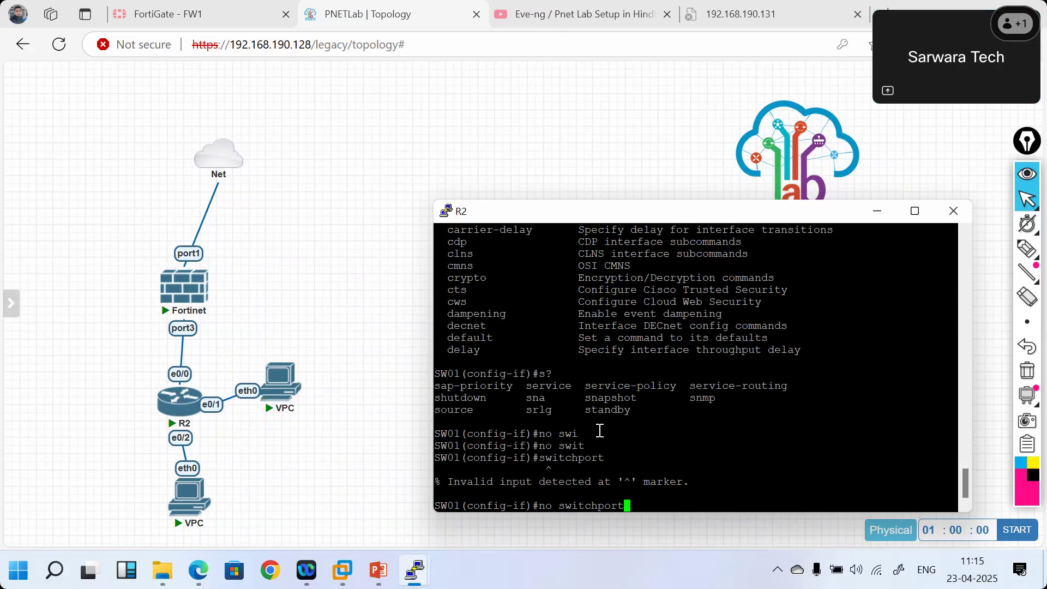
{"action": "key", "text": "Return"}
{"action": "type", "text": "exit"}
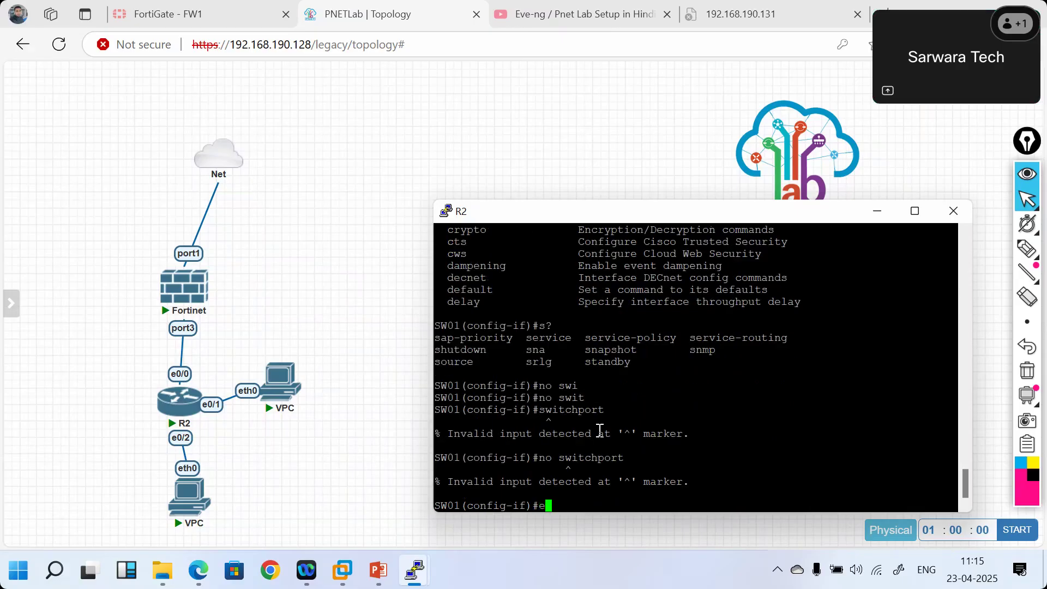
{"action": "key", "text": "Return"}
- Re-enter interface ethernet 0/0 and retry 'no switchport' and 'no switch'
{"action": "type", "text": "int"}
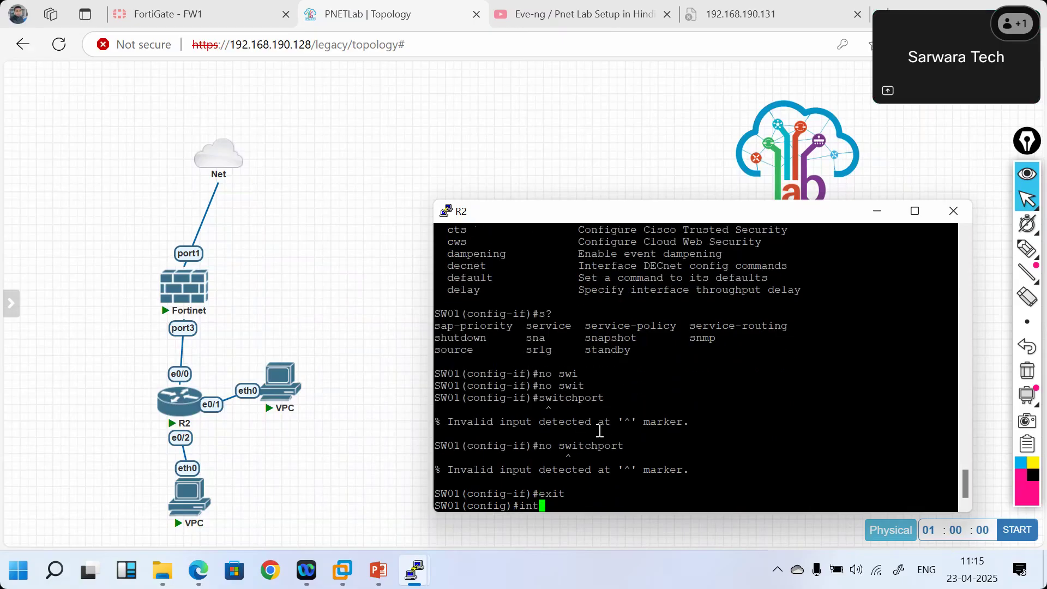
{"action": "key", "text": "Tab"}
{"action": "type", "text": "e"}
{"action": "key", "text": "Tab"}
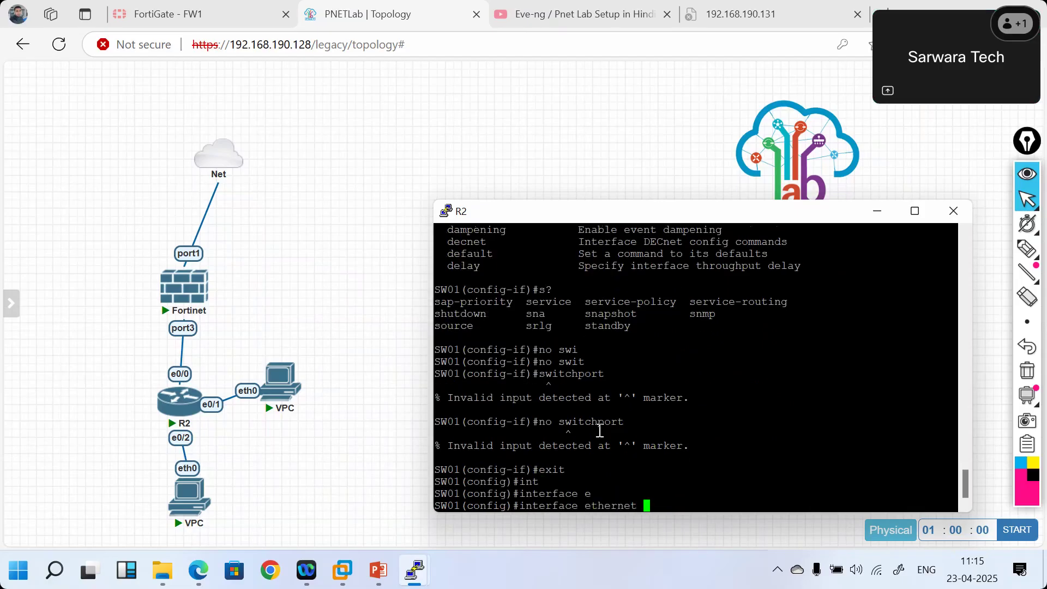
{"action": "type", "text": "0/0 ?"}
{"action": "key", "text": "Return"}
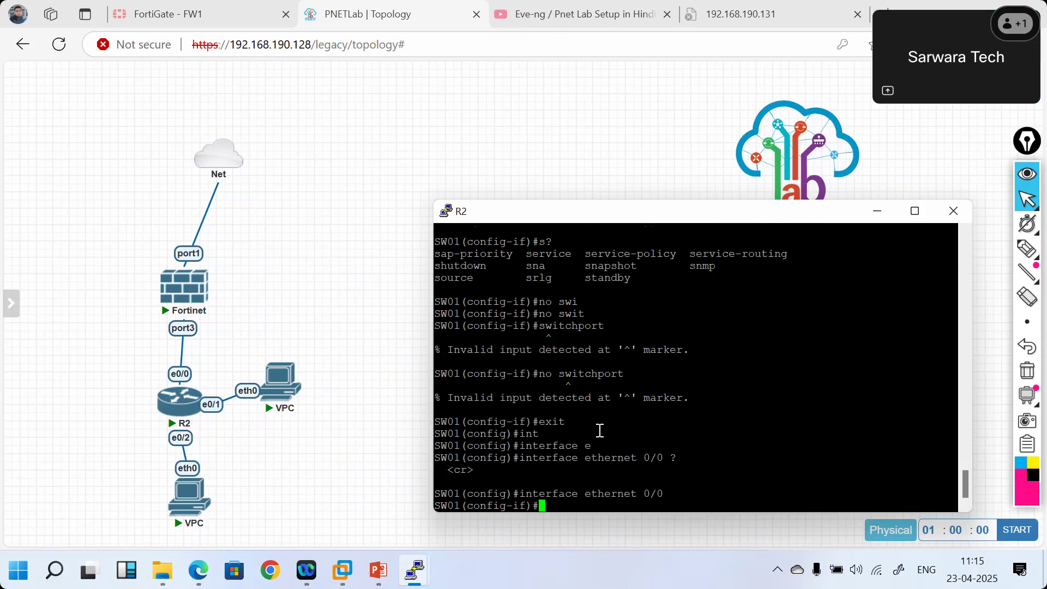
{"action": "type", "text": "no ?"}
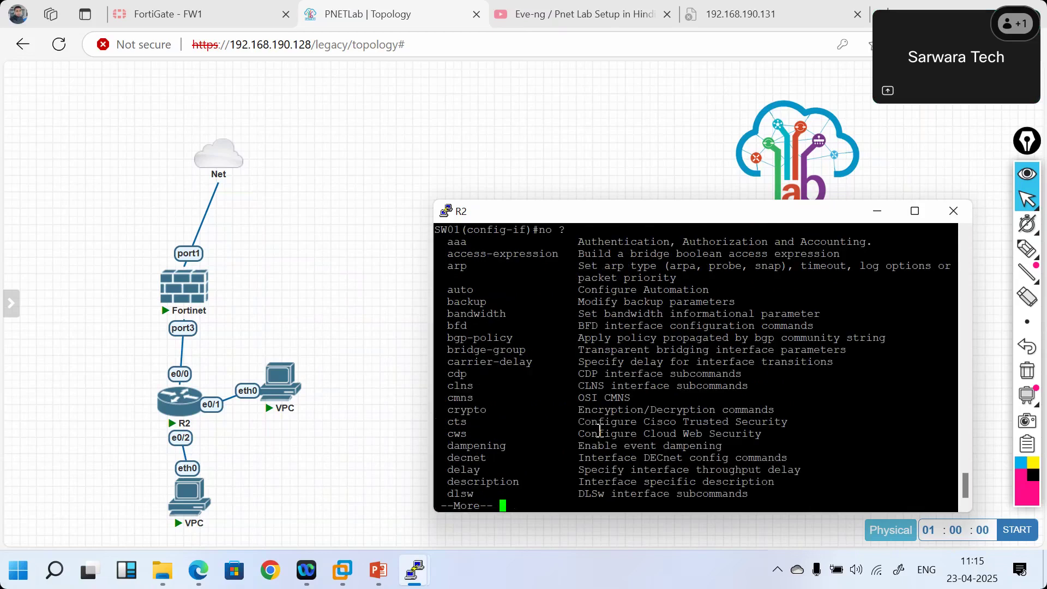
{"action": "type", "text": "qs?"}
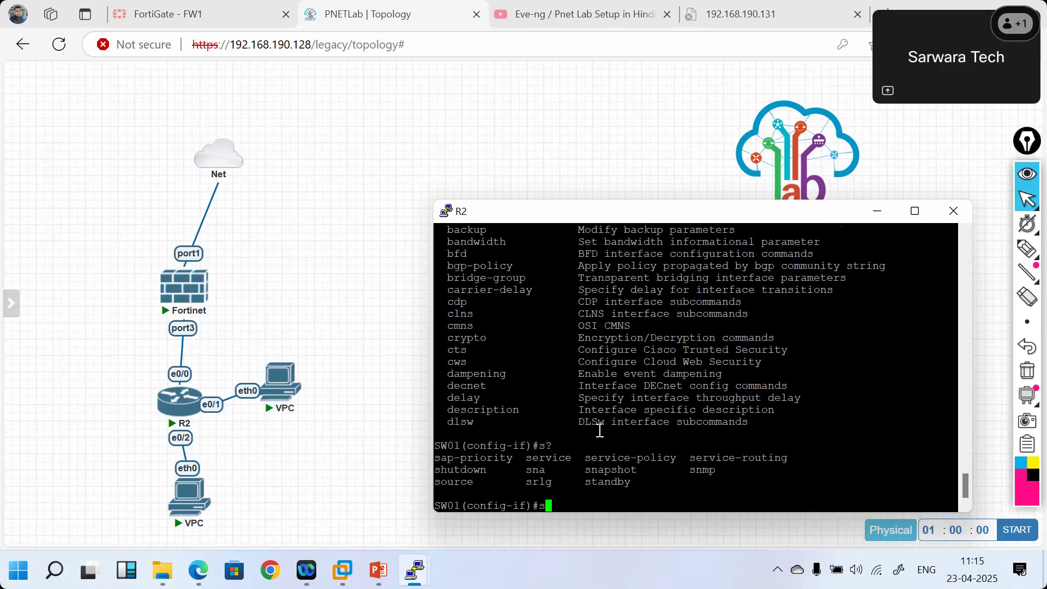
{"action": "key", "text": "BackSpace"}
{"action": "type", "text": "no ?"}
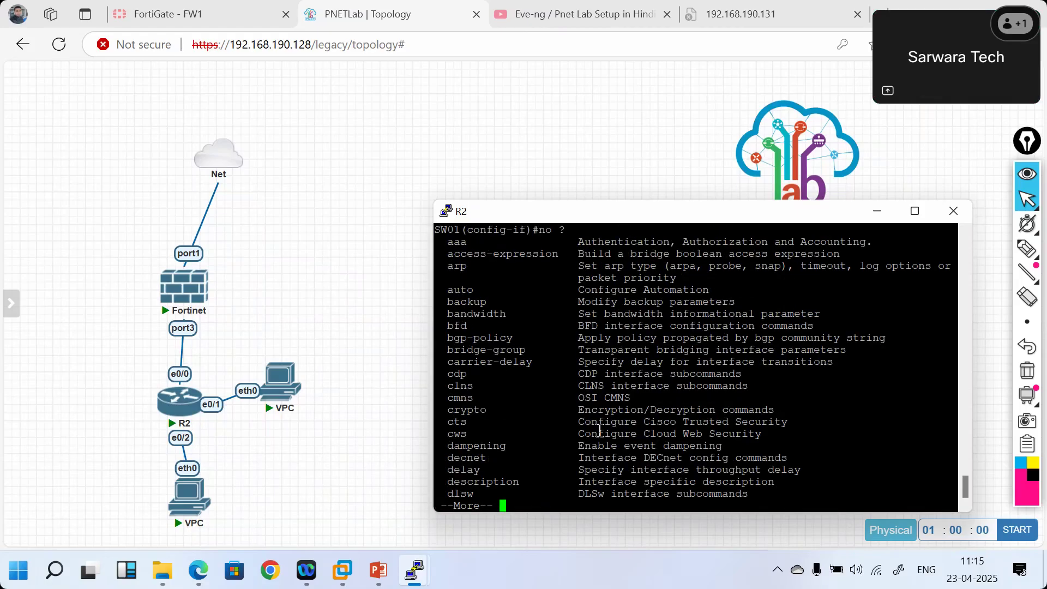
{"action": "type", "text": "q"}
{"action": "type", "text": "switchpor"}
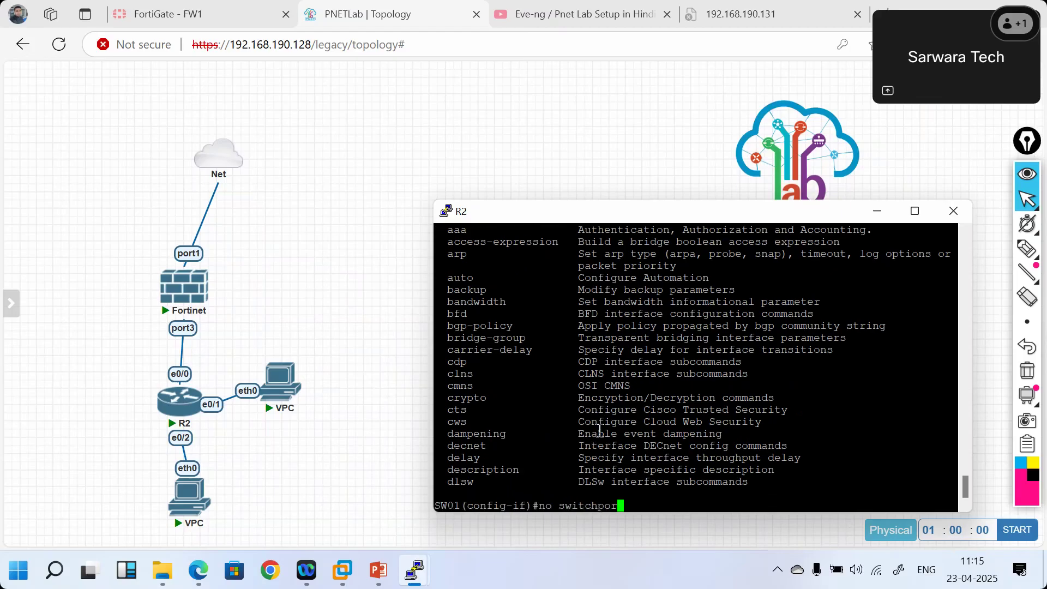
{"action": "type", "text": "t"}
{"action": "key", "text": "Return"}
{"action": "type", "text": "no switch"}
{"action": "key", "text": "ctrl+a"}
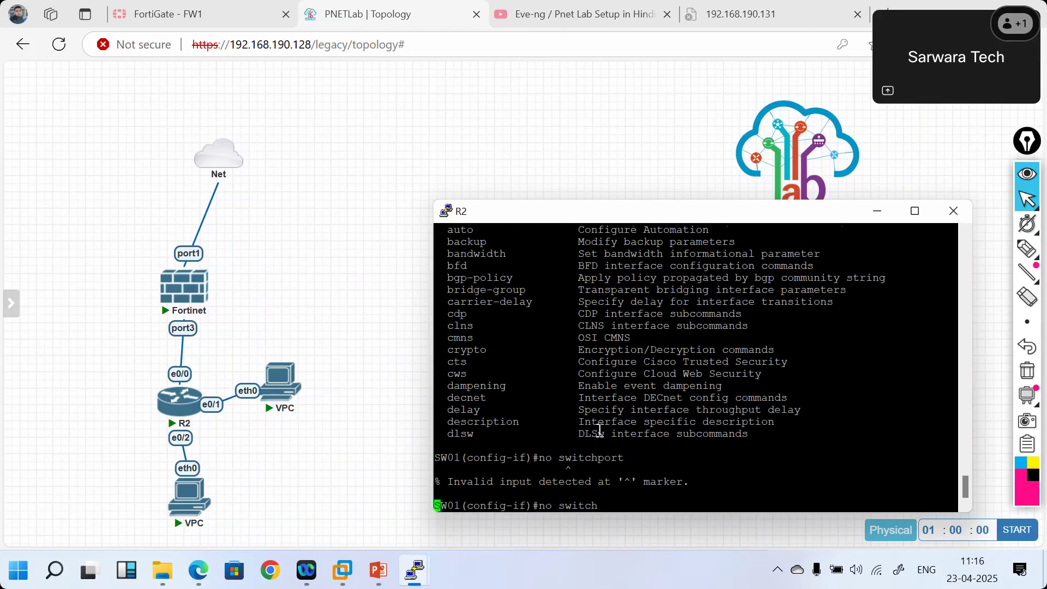
{"action": "key", "text": "Return"}
- List the interface commands with '?' and page through the whole help listing
{"action": "type", "text": "?"}
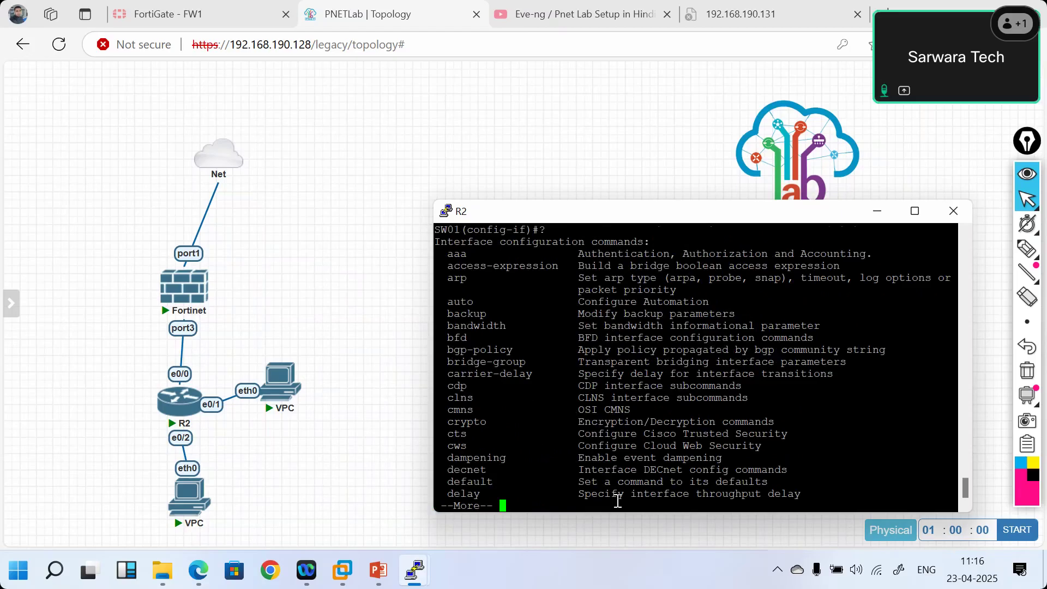
{"action": "key", "text": "Return"}
{"action": "key", "text": "Return"}
{"action": "key", "text": "Return"}
{"action": "key", "text": "Return"}
{"action": "key", "text": "Return"}
{"action": "key", "text": "Return"}
{"action": "key", "text": "Return"}
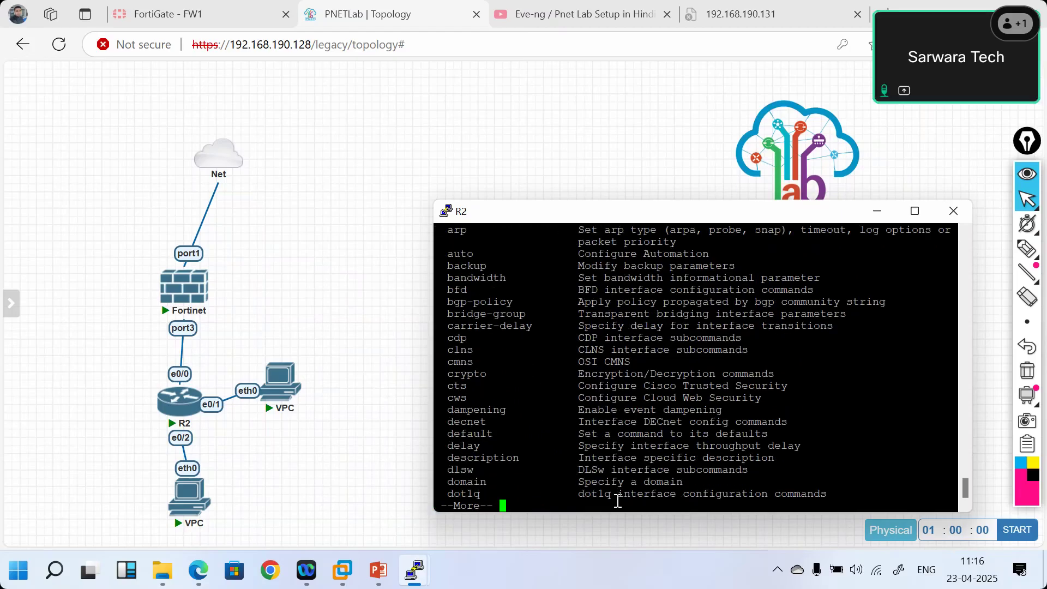
{"action": "key", "text": "Return"}
{"action": "key", "text": "Return"}
{"action": "key", "text": "Return"}
{"action": "key", "text": "Return"}
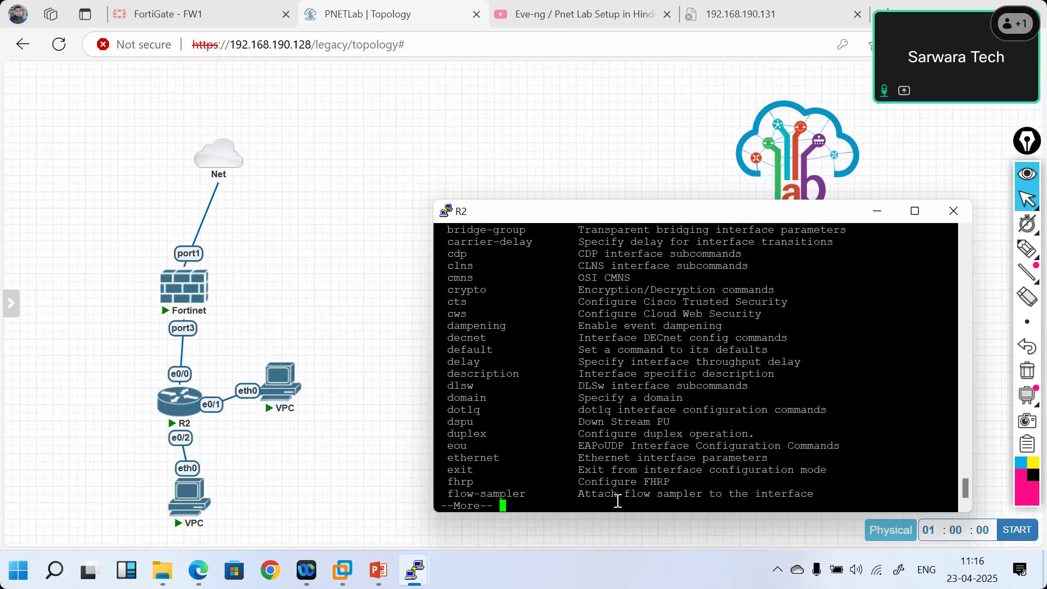
{"action": "key", "text": "Return"}
{"action": "key", "text": "Return"}
{"action": "key", "text": "Return"}
{"action": "key", "text": "Return"}
{"action": "key", "text": "Return"}
{"action": "key", "text": "Return"}
{"action": "key", "text": "Return"}
{"action": "key", "text": "Return"}
{"action": "key", "text": "Return"}
{"action": "key", "text": "Return"}
{"action": "key", "text": "Return"}
{"action": "key", "text": "Return"}
{"action": "key", "text": "Return"}
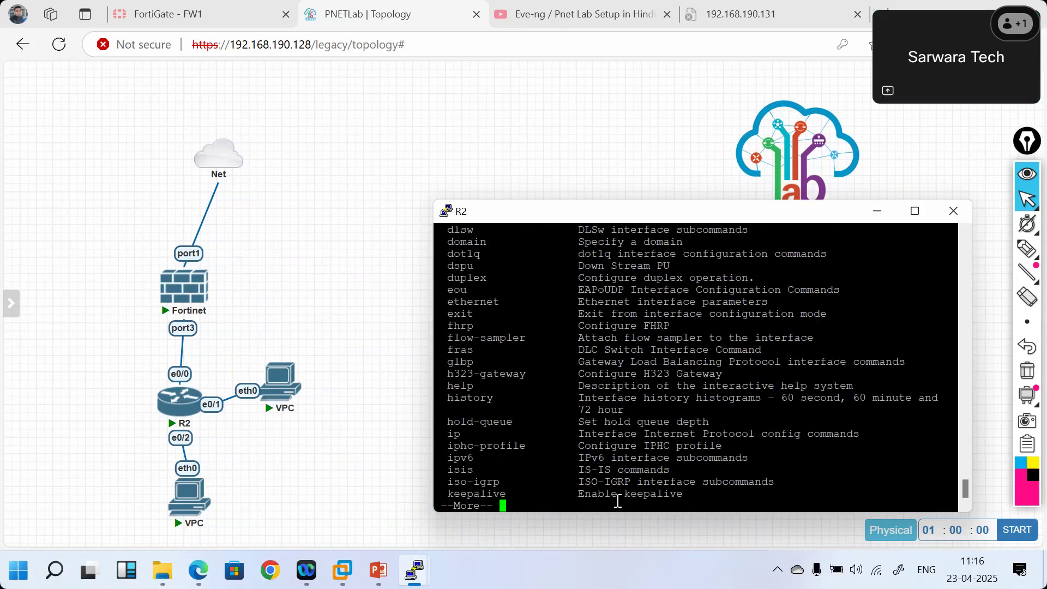
{"action": "key", "text": "Return"}
{"action": "key", "text": "Return"}
{"action": "key", "text": "Return"}
{"action": "key", "text": "Return"}
{"action": "key", "text": "Return"}
{"action": "key", "text": "Return"}
{"action": "key", "text": "Return"}
{"action": "key", "text": "Return"}
{"action": "key", "text": "Return"}
{"action": "key", "text": "Return"}
{"action": "key", "text": "Return"}
{"action": "key", "text": "Return"}
{"action": "key", "text": "Return"}
{"action": "key", "text": "Return"}
{"action": "key", "text": "Return"}
{"action": "key", "text": "Return"}
{"action": "key", "text": "Return"}
{"action": "key", "text": "Return"}
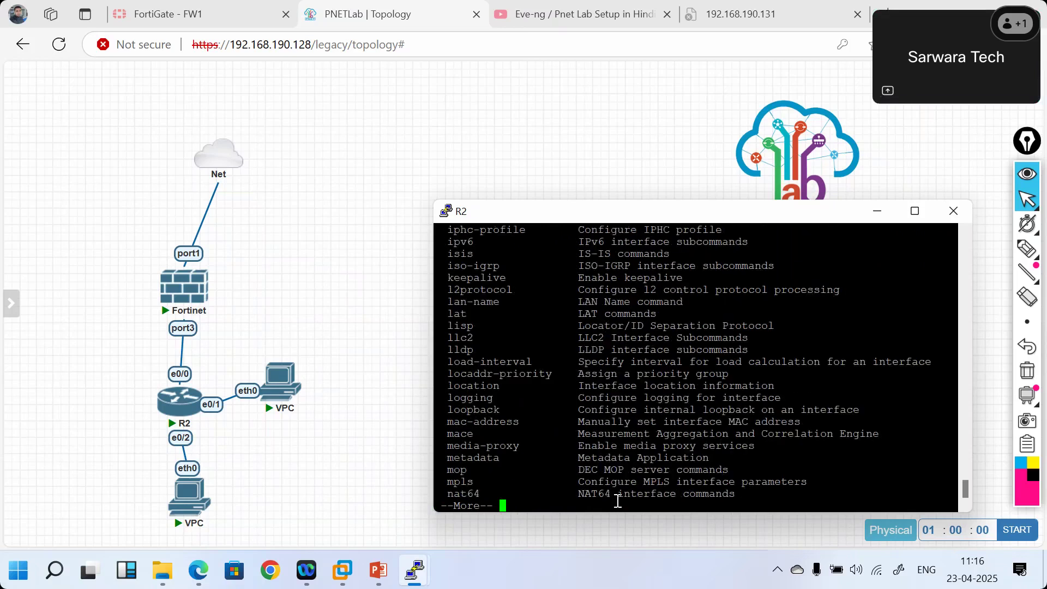
{"action": "key", "text": "Return"}
{"action": "key", "text": "Return"}
{"action": "key", "text": "Return"}
{"action": "key", "text": "Return"}
{"action": "key", "text": "Return"}
{"action": "key", "text": "Return"}
{"action": "key", "text": "Return"}
{"action": "key", "text": "Return"}
{"action": "key", "text": "Return"}
{"action": "key", "text": "Return"}
{"action": "key", "text": "Return"}
{"action": "key", "text": "Return"}
{"action": "key", "text": "Return"}
{"action": "key", "text": "Return"}
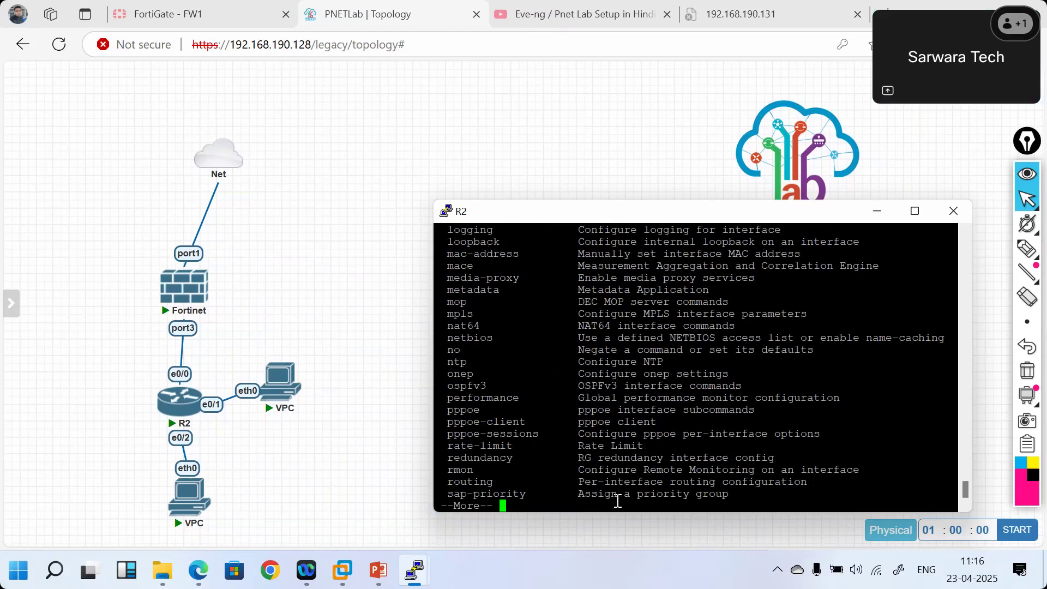
{"action": "key", "text": "Return"}
{"action": "key", "text": "Return"}
{"action": "key", "text": "Return"}
{"action": "key", "text": "Return"}
{"action": "key", "text": "Return"}
{"action": "key", "text": "Return"}
{"action": "key", "text": "Return"}
{"action": "key", "text": "Return"}
{"action": "key", "text": "Return"}
{"action": "key", "text": "Return"}
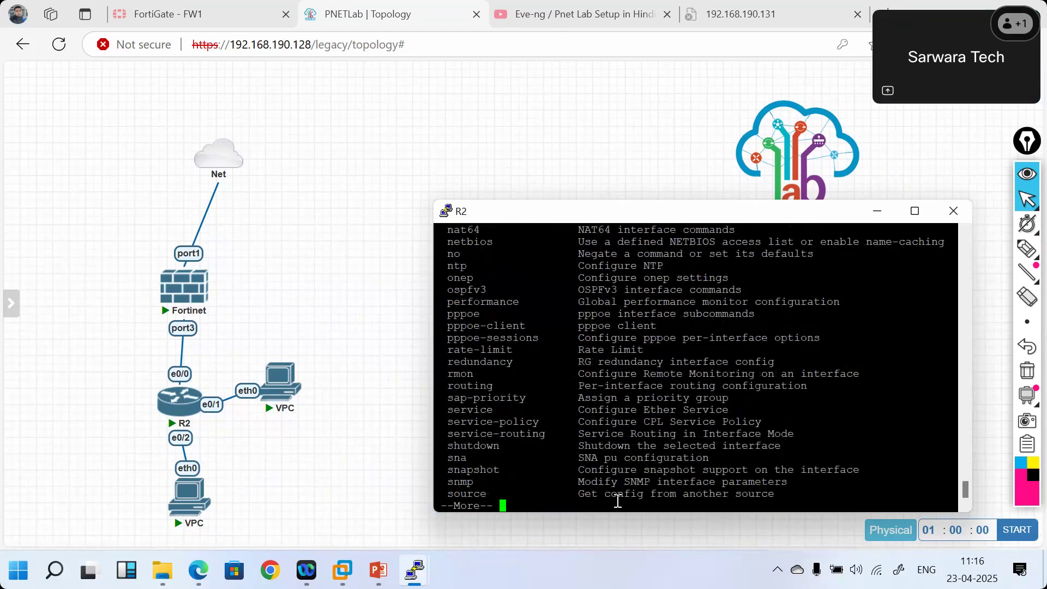
{"action": "key", "text": "Return"}
{"action": "key", "text": "Return"}
{"action": "key", "text": "Return"}
{"action": "key", "text": "Return"}
{"action": "key", "text": "Return"}
{"action": "key", "text": "Return"}
{"action": "key", "text": "Return"}
{"action": "key", "text": "Return"}
{"action": "key", "text": "Return"}
{"action": "key", "text": "Return"}
{"action": "key", "text": "Return"}
{"action": "key", "text": "Return"}
{"action": "key", "text": "Return"}
{"action": "key", "text": "Return"}
{"action": "key", "text": "Return"}
{"action": "key", "text": "Return"}
{"action": "key", "text": "Return"}
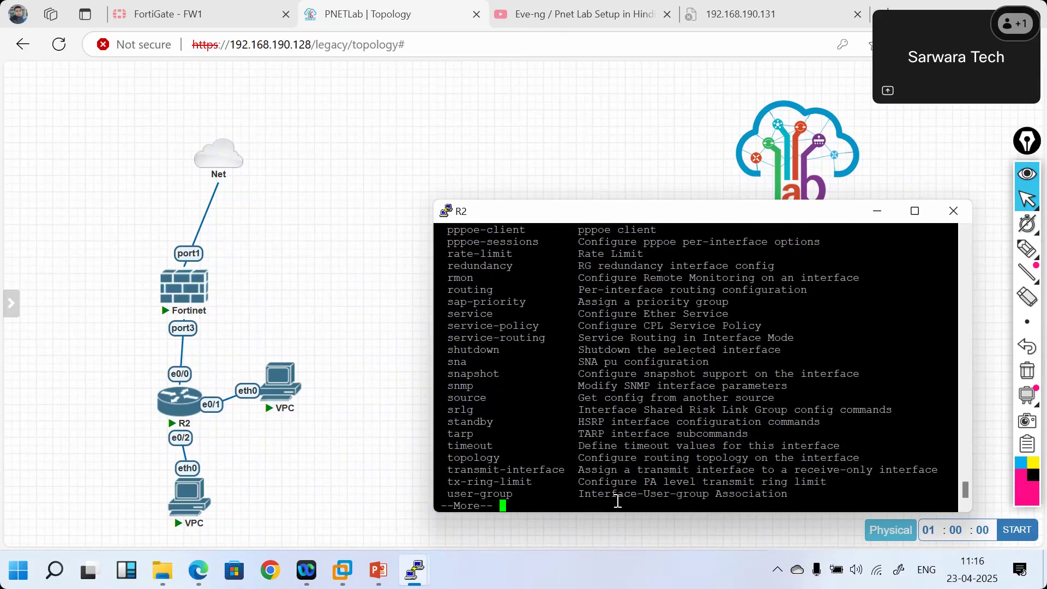
- Try 'no routing' on the interface, then probe a swi command
{"action": "type", "text": "no ?"}
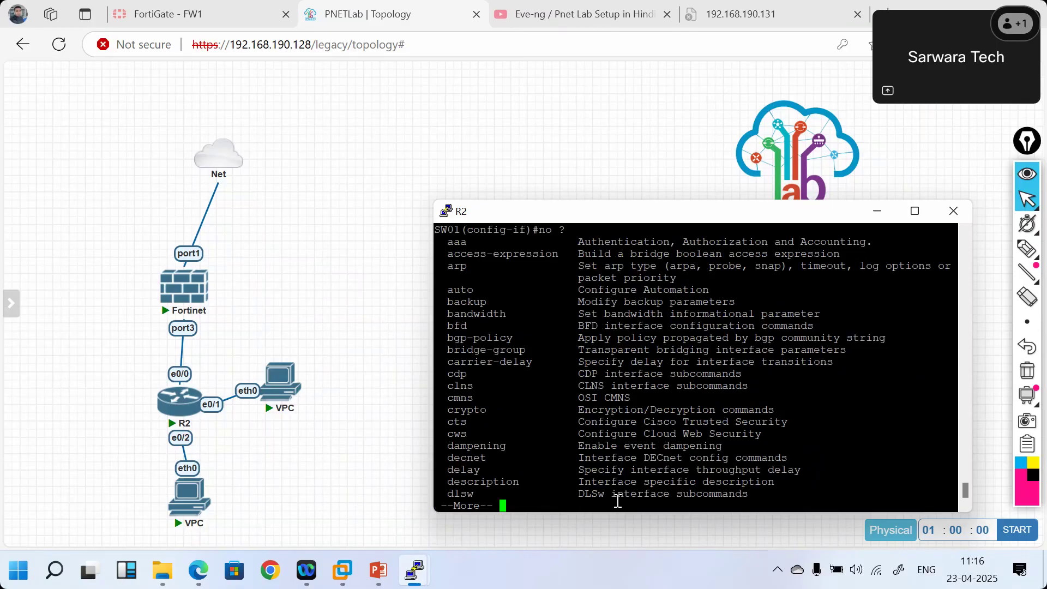
{"action": "type", "text": "qrou"}
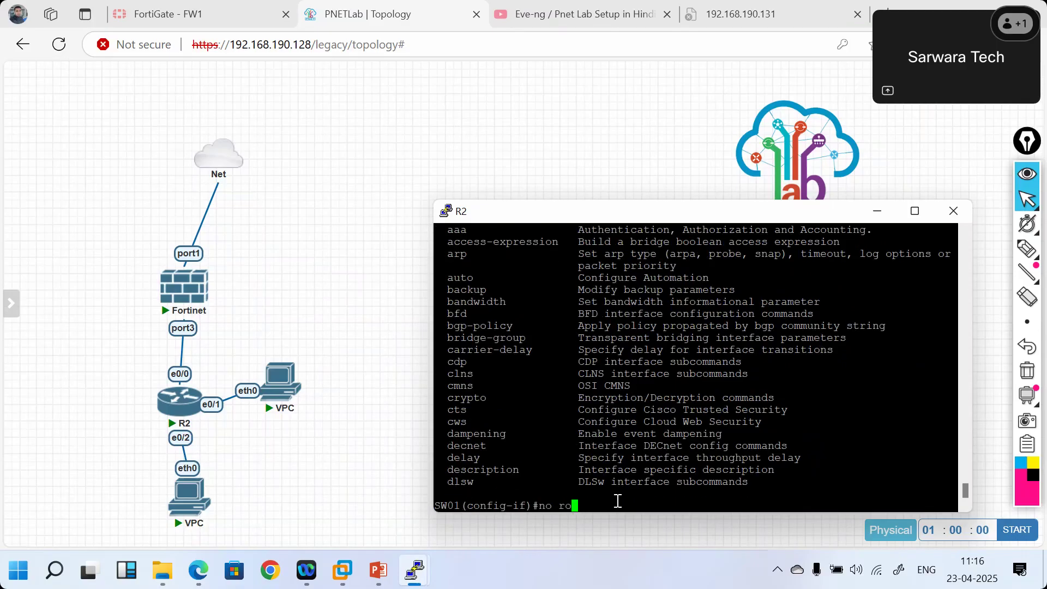
{"action": "key", "text": "Tab"}
{"action": "key", "text": "Return"}
{"action": "key", "text": "Up"}
{"action": "type", "text": "?"}
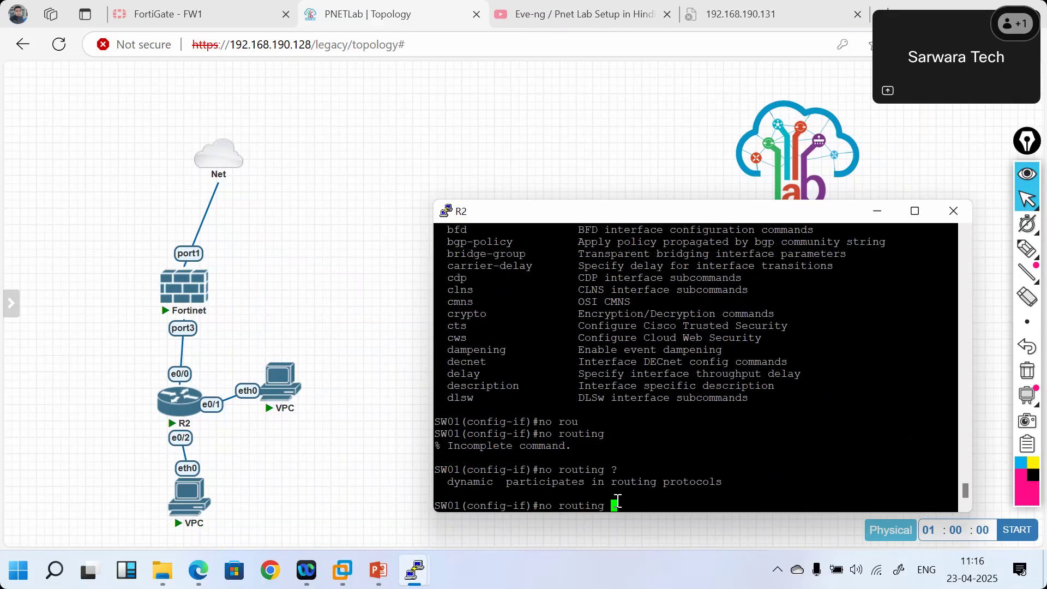
{"action": "key", "text": "BackSpace"}
{"action": "key", "text": "BackSpace"}
{"action": "key", "text": "BackSpace"}
{"action": "key", "text": "BackSpace"}
{"action": "key", "text": "BackSpace"}
{"action": "key", "text": "BackSpace"}
{"action": "key", "text": "BackSpace"}
{"action": "key", "text": "BackSpace"}
{"action": "key", "text": "BackSpace"}
{"action": "key", "text": "BackSpace"}
{"action": "key", "text": "BackSpace"}
{"action": "type", "text": "swi"}
{"action": "key", "text": "Tab"}
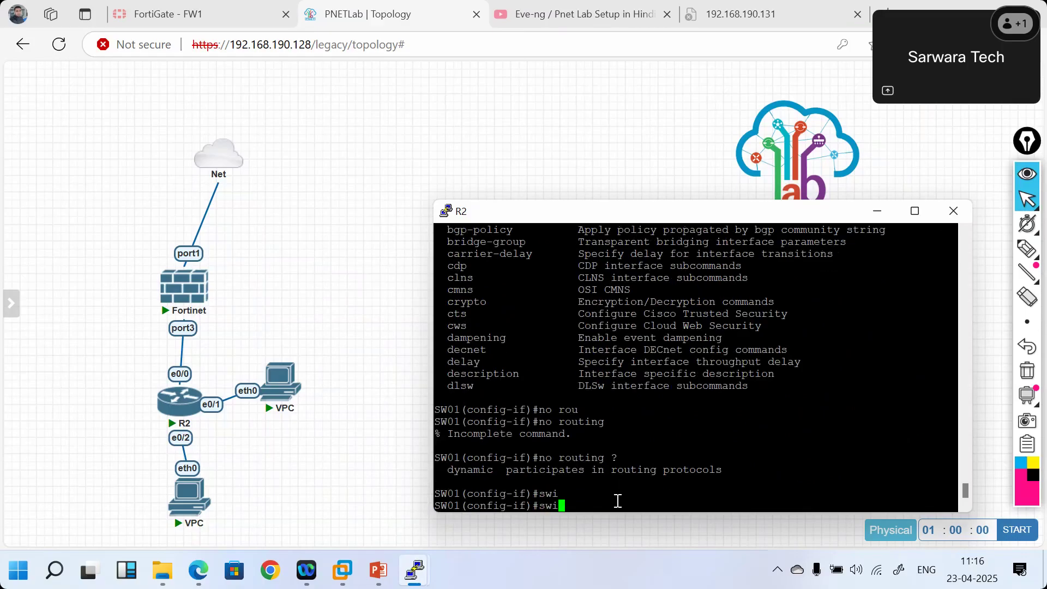
{"action": "key", "text": "BackSpace"}
{"action": "key", "text": "BackSpace"}
{"action": "key", "text": "BackSpace"}
- Exit the interface and end configuration back to the SW01# prompt, typing show ip route
{"action": "type", "text": "exit"}
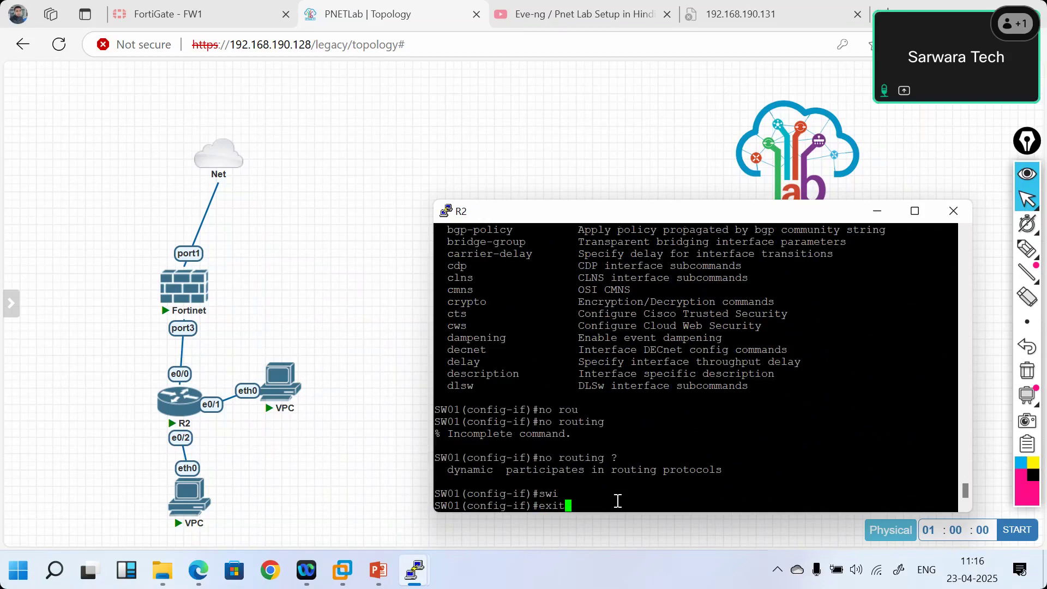
{"action": "key", "text": "Return"}
{"action": "key", "text": "Return"}
{"action": "key", "text": "Return"}
{"action": "key", "text": "Return"}
{"action": "type", "text": "end"}
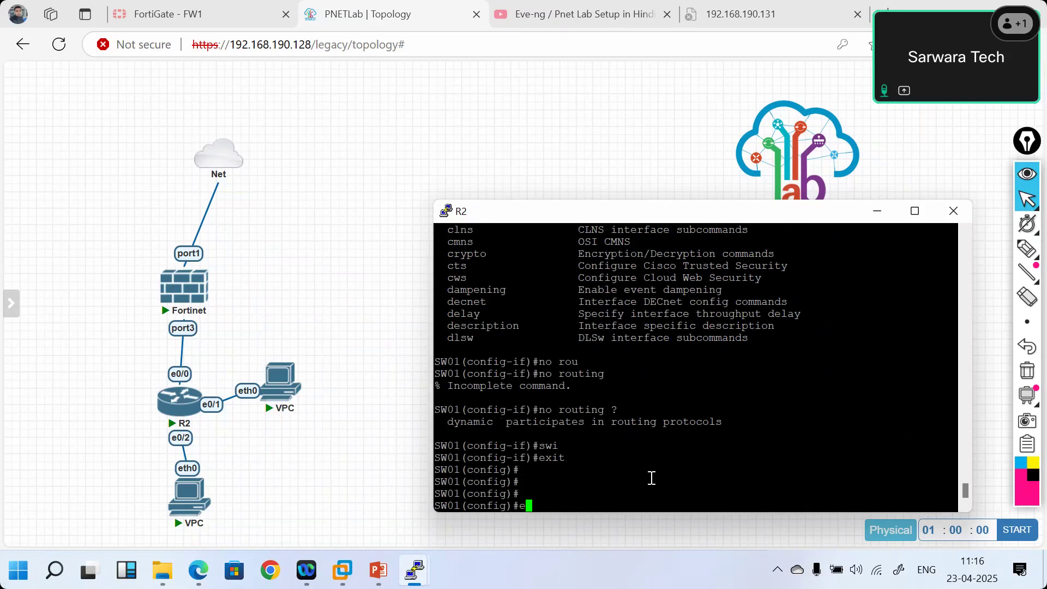
{"action": "key", "text": "Return"}
{"action": "key", "text": "Return"}
{"action": "type", "text": "show ip"}
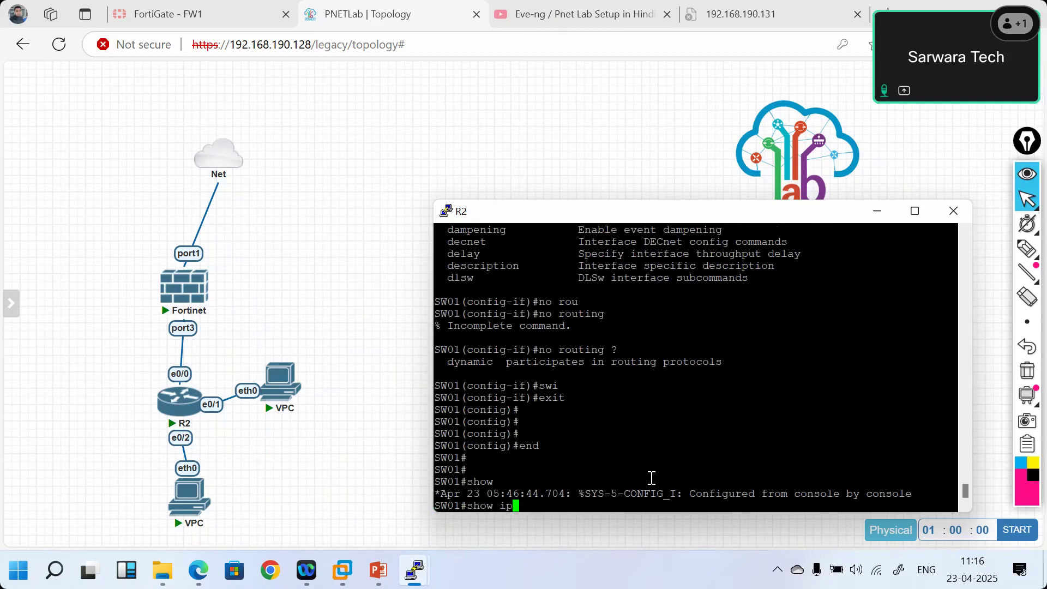
{"action": "type", "text": " route"}
{"action": "key", "text": "Return"}
{"action": "key", "text": "Return"}
{"action": "key", "text": "Return"}
{"action": "key", "text": "Return"}
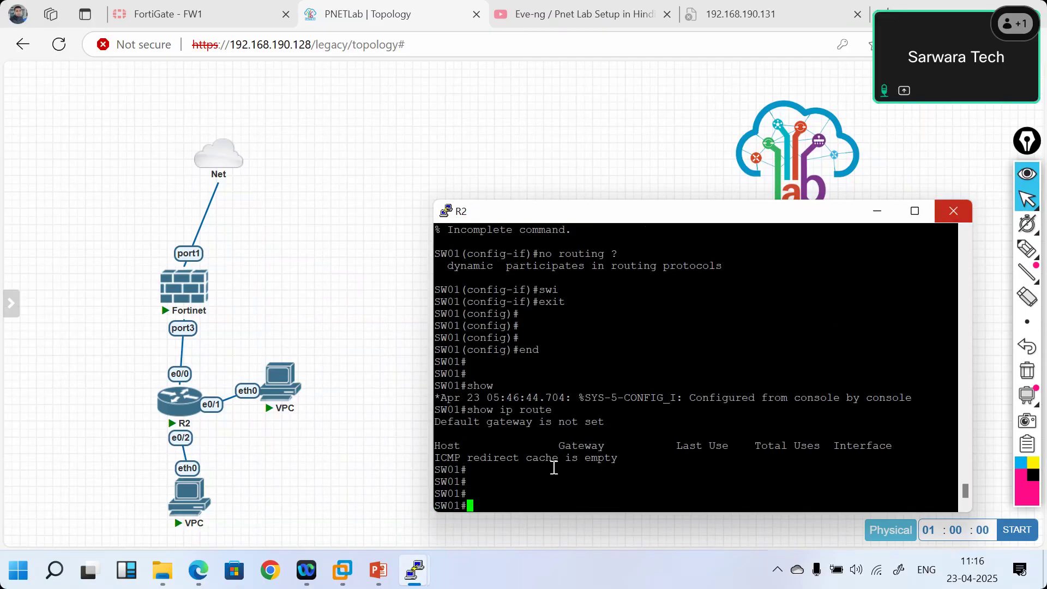
- Cancel the lower VPC's console launch and bring SW01's console back, showing no default gateway
{"action": "mouse_move", "coordinate": [188, 499]}
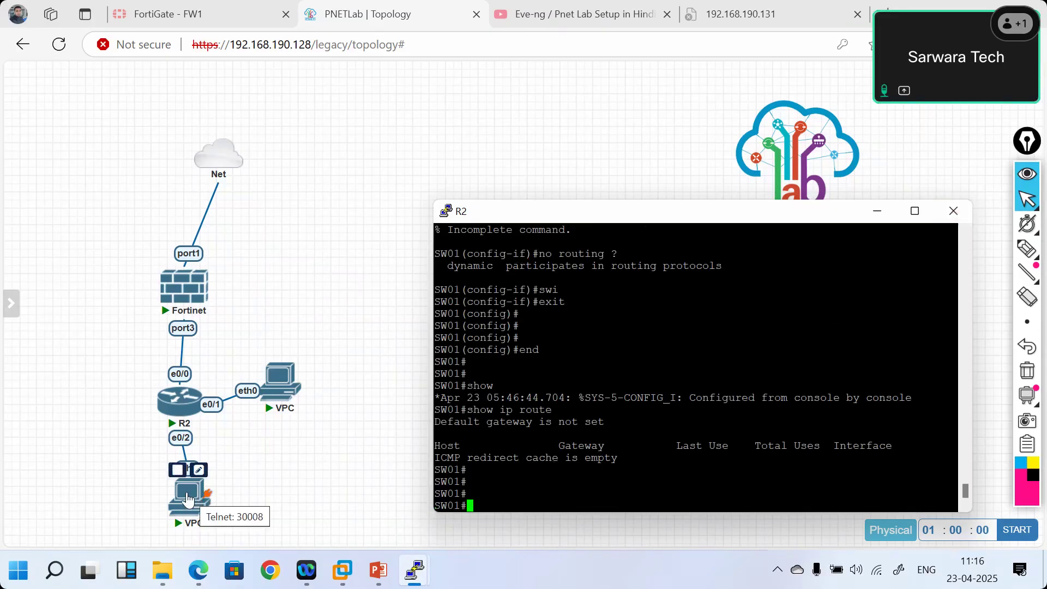
{"action": "left_click_drag", "start_coordinate": [187, 499], "coordinate": [653, 167]}
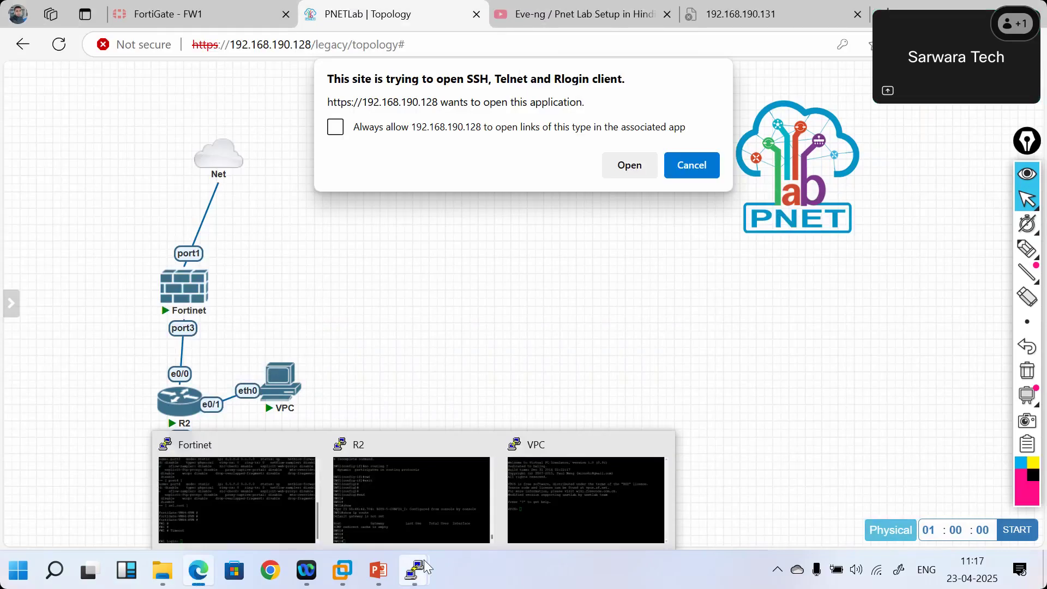
{"action": "left_click", "coordinate": [692, 165]}
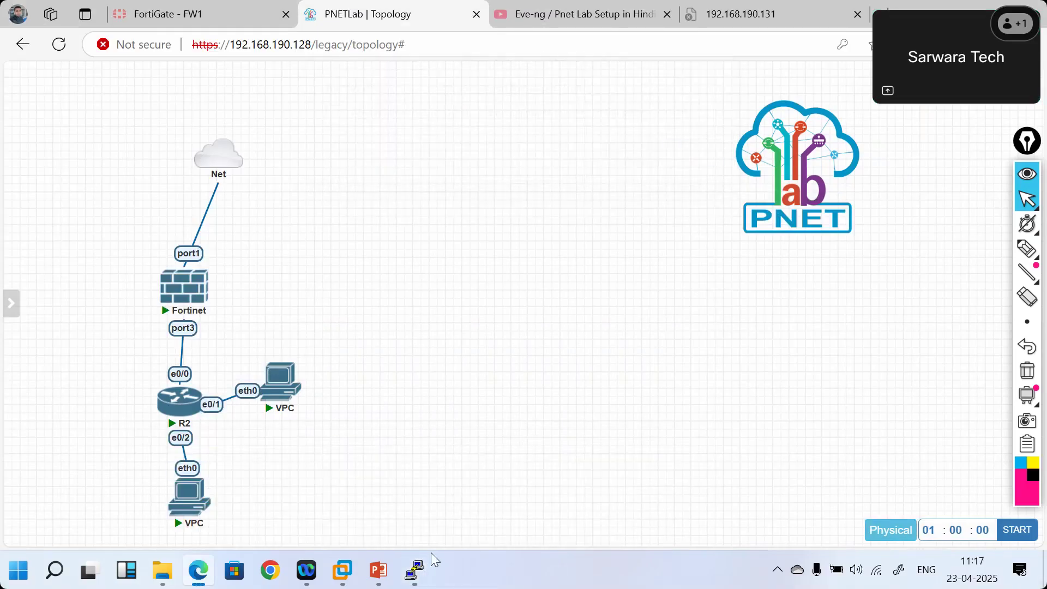
{"action": "mouse_move", "coordinate": [414, 570]}
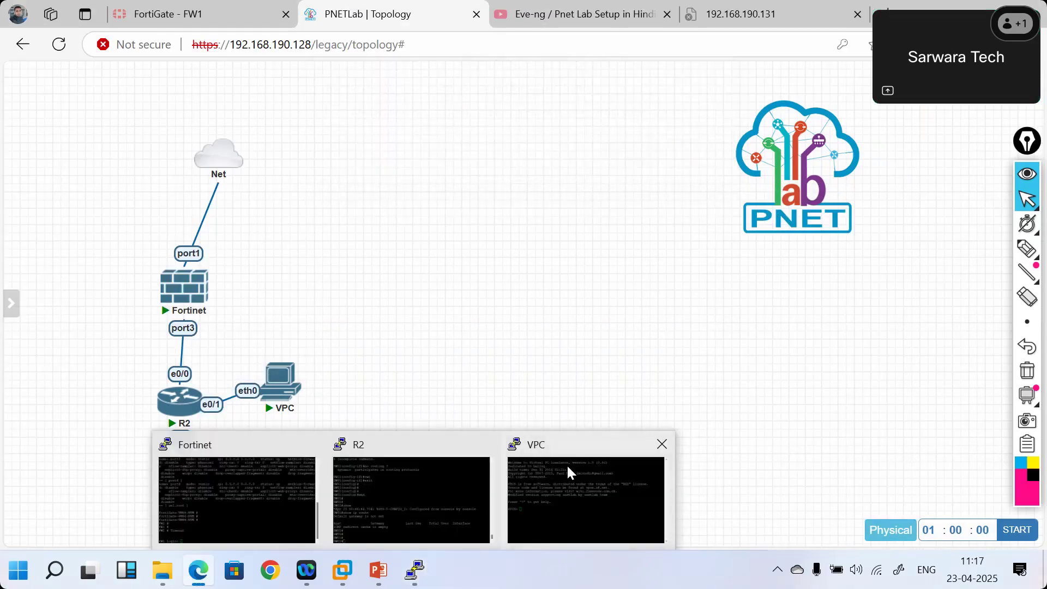
{"action": "left_click", "coordinate": [566, 464]}
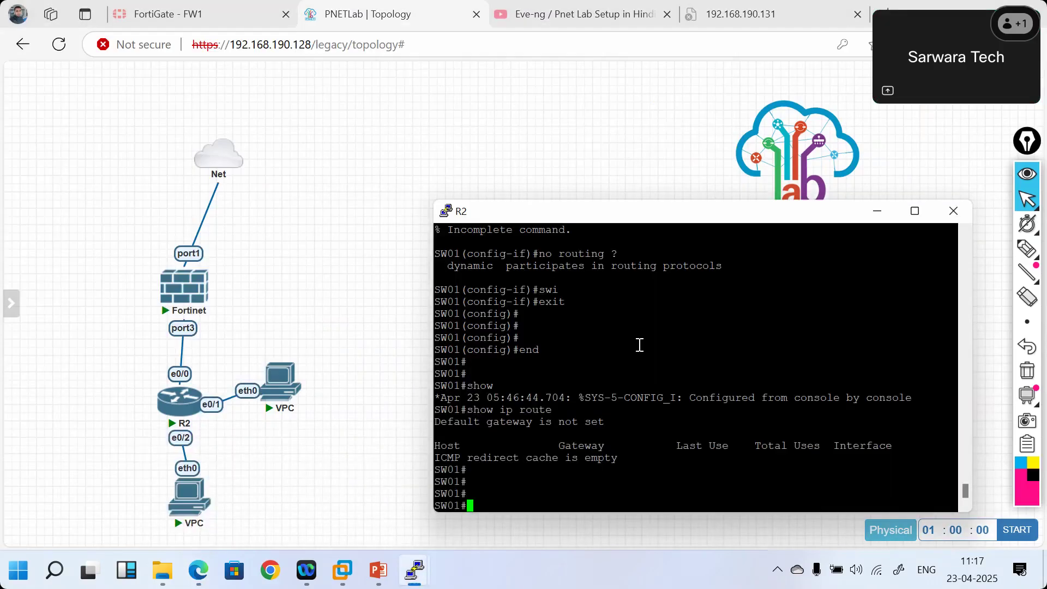
- List SW01's brief interface status, then enter global configuration mode
{"action": "type", "text": "show ip"}
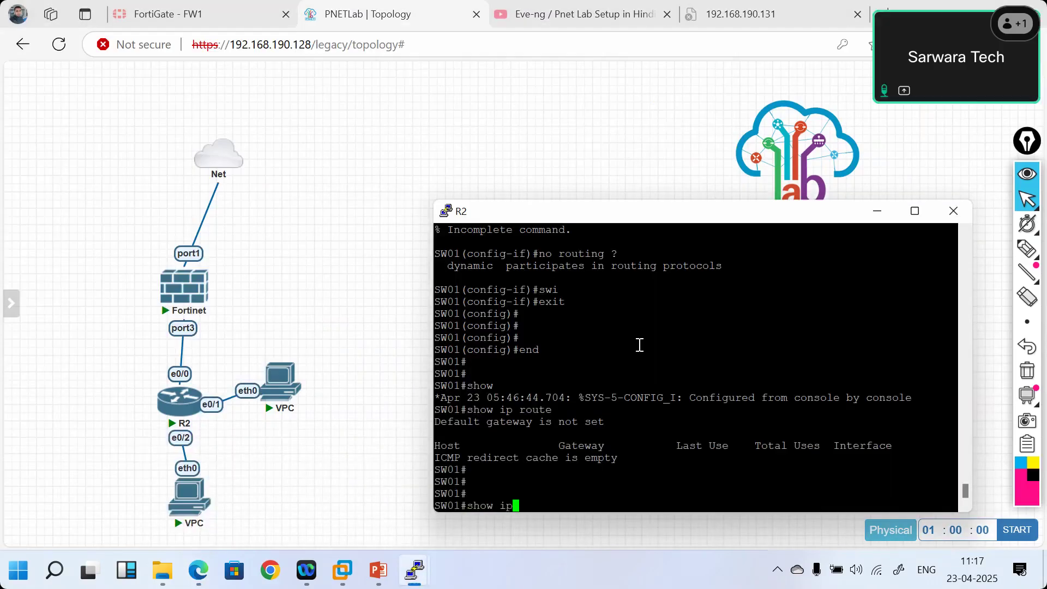
{"action": "type", "text": " int bri"}
{"action": "key", "text": "Return"}
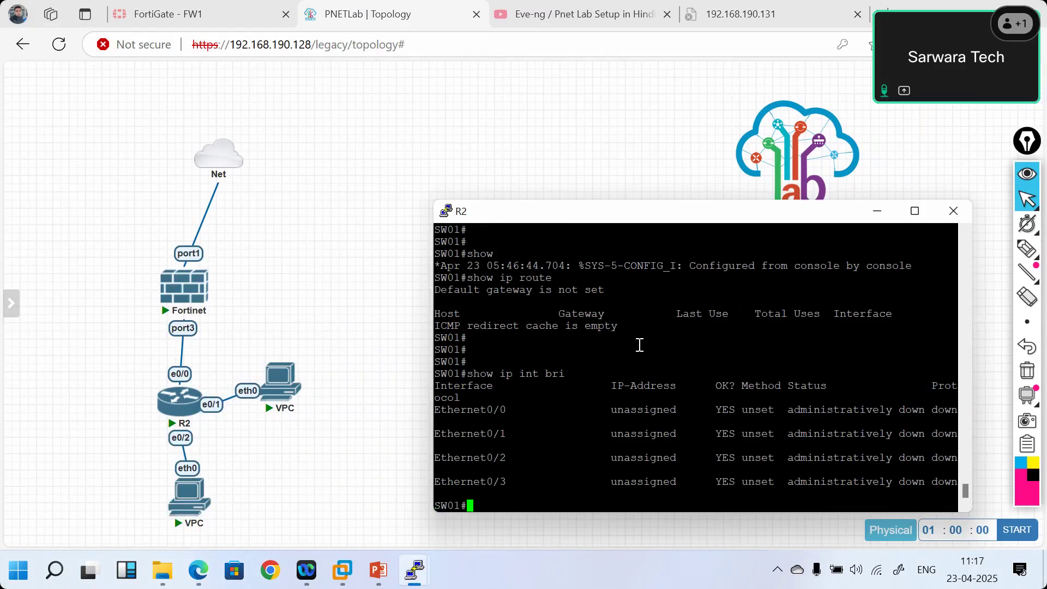
{"action": "type", "text": "confi ter"}
{"action": "key", "text": "Return"}
- Bring up interfaces Ethernet0/0 through 0/2 together with an interface range and no shutdown
{"action": "type", "text": "in"}
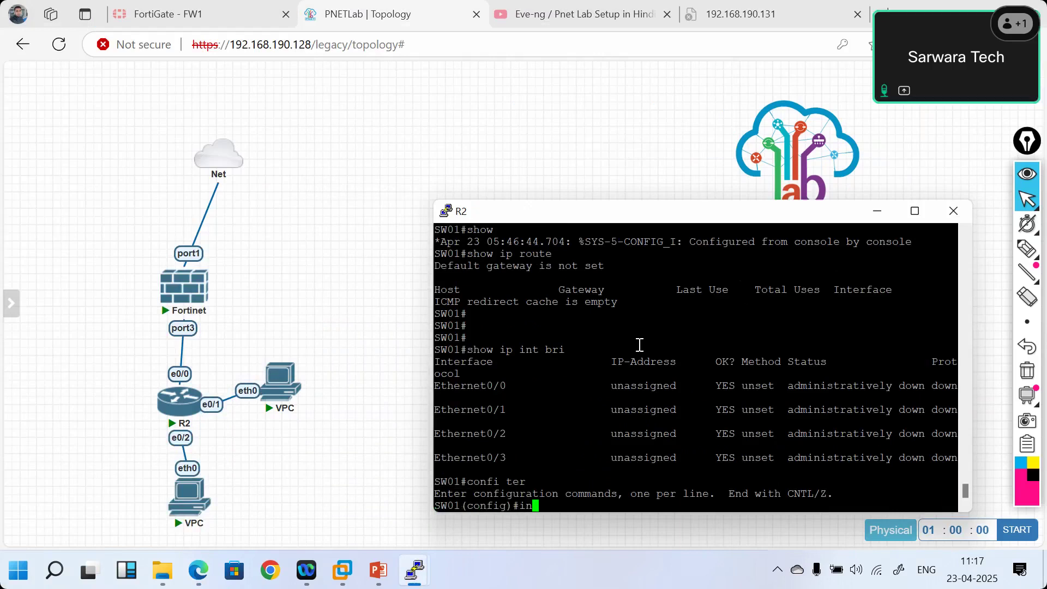
{"action": "type", "text": "terface r"}
{"action": "key", "text": "Tab"}
{"action": "type", "text": "ran"}
{"action": "key", "text": "Tab"}
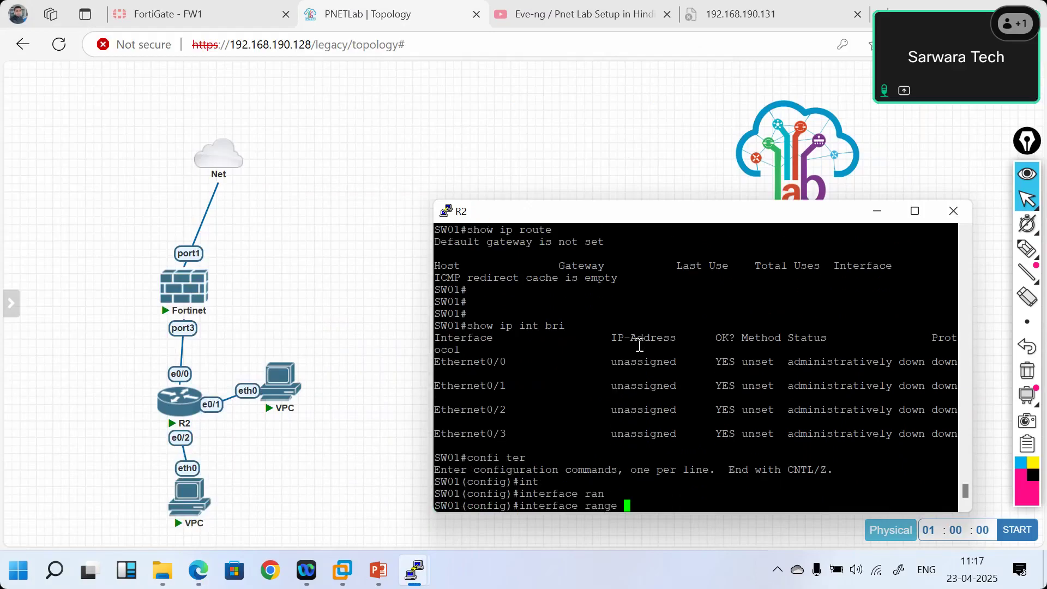
{"action": "type", "text": "e"}
{"action": "key", "text": "Tab"}
{"action": "type", "text": "0/"}
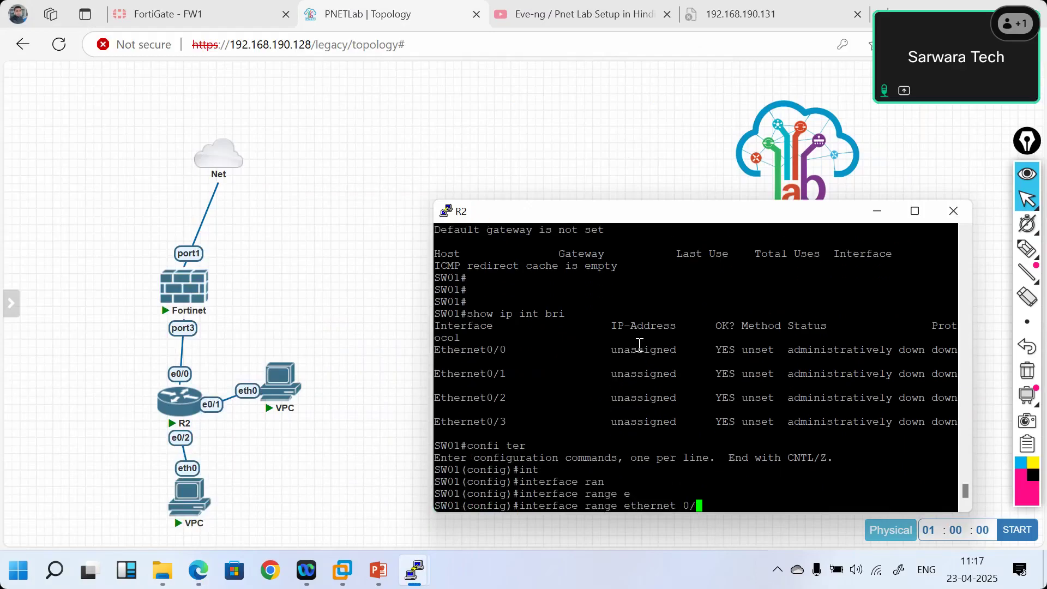
{"action": "type", "text": "0-2"}
{"action": "key", "text": "Return"}
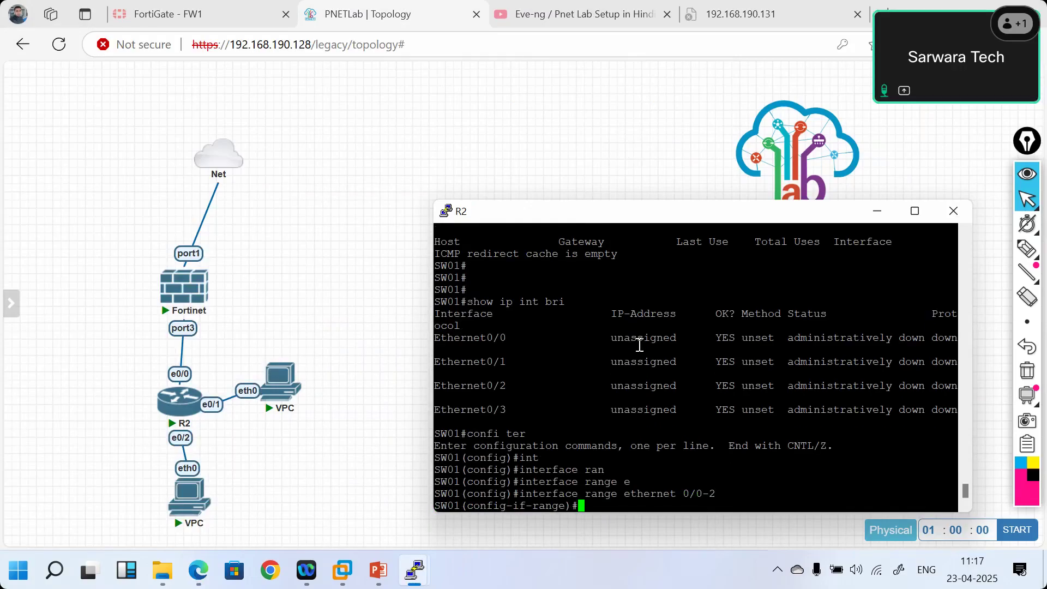
{"action": "type", "text": "no sh"}
{"action": "key", "text": "Tab"}
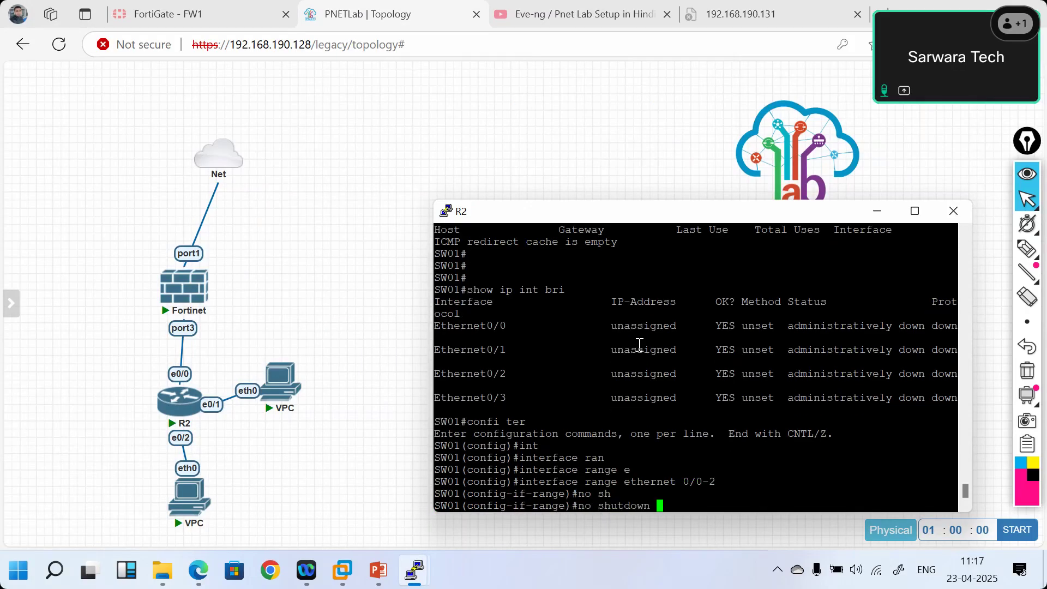
{"action": "key", "text": "Return"}
- On interface e0/0, try completing 'swi' and list interface status with do show ip int bri
{"action": "type", "text": "int"}
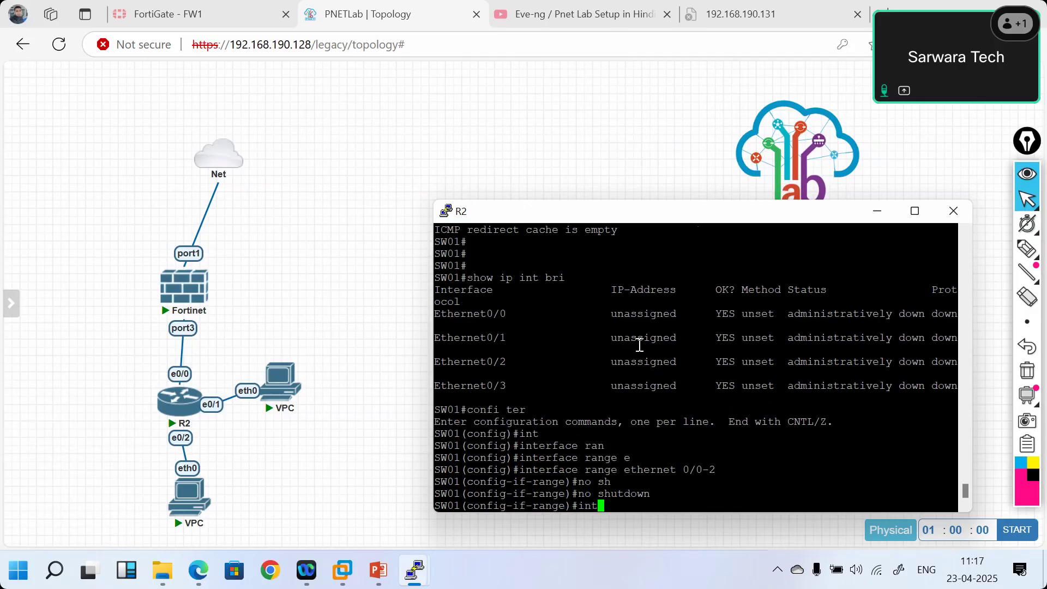
{"action": "type", "text": " e0/0"}
{"action": "key", "text": "Return"}
{"action": "type", "text": "swi"}
{"action": "key", "text": "Tab"}
{"action": "key", "text": "BackSpace"}
{"action": "key", "text": "BackSpace"}
{"action": "key", "text": "BackSpace"}
{"action": "key", "text": "Return"}
{"action": "key", "text": "Return"}
{"action": "key", "text": "Return"}
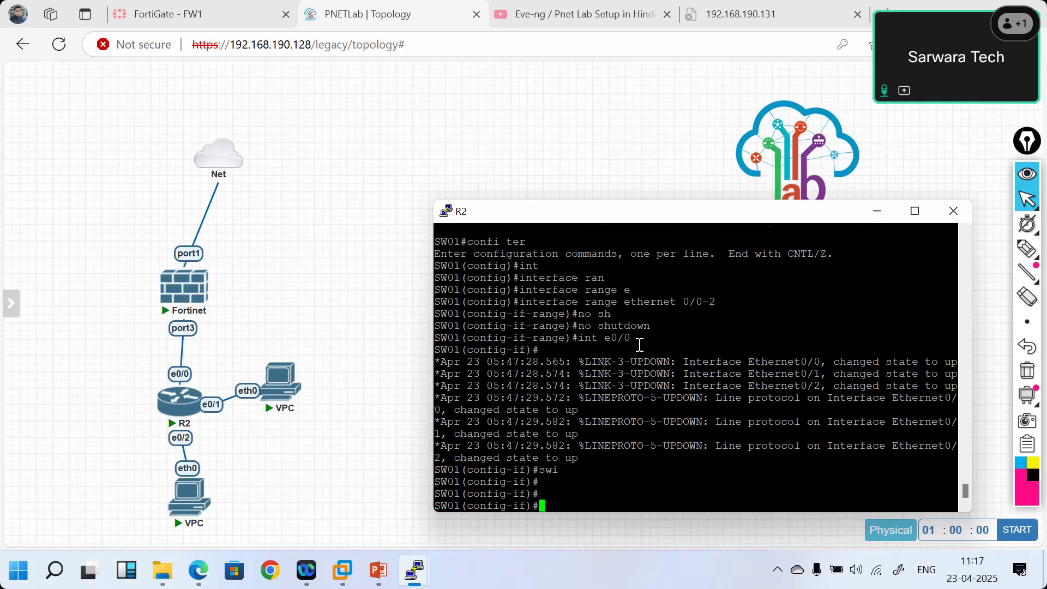
{"action": "type", "text": "do show ip"}
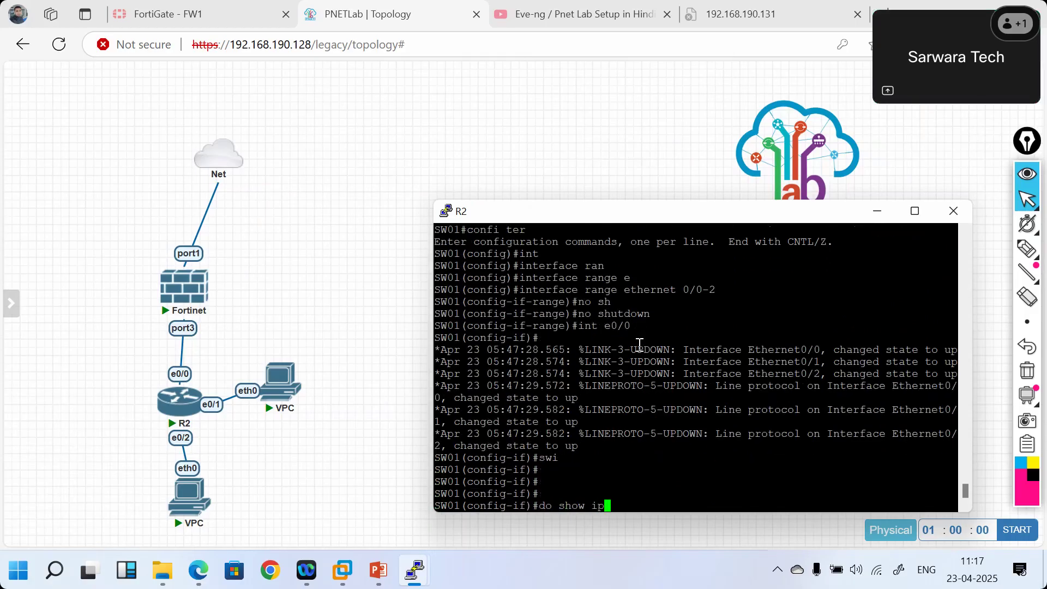
{"action": "type", "text": " int bri"}
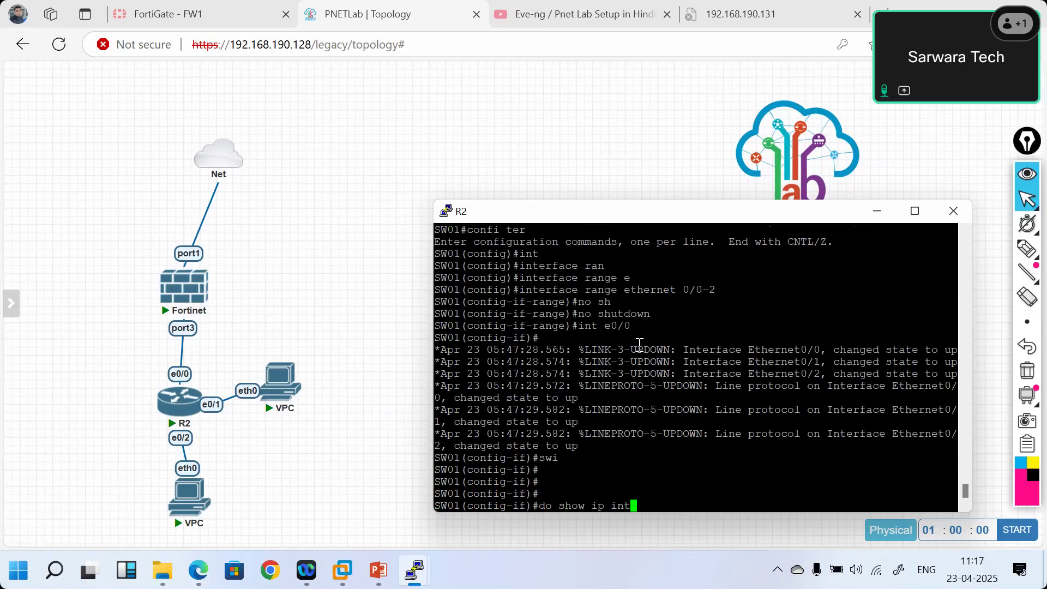
{"action": "key", "text": "Return"}
{"action": "key", "text": "Return"}
{"action": "key", "text": "Return"}
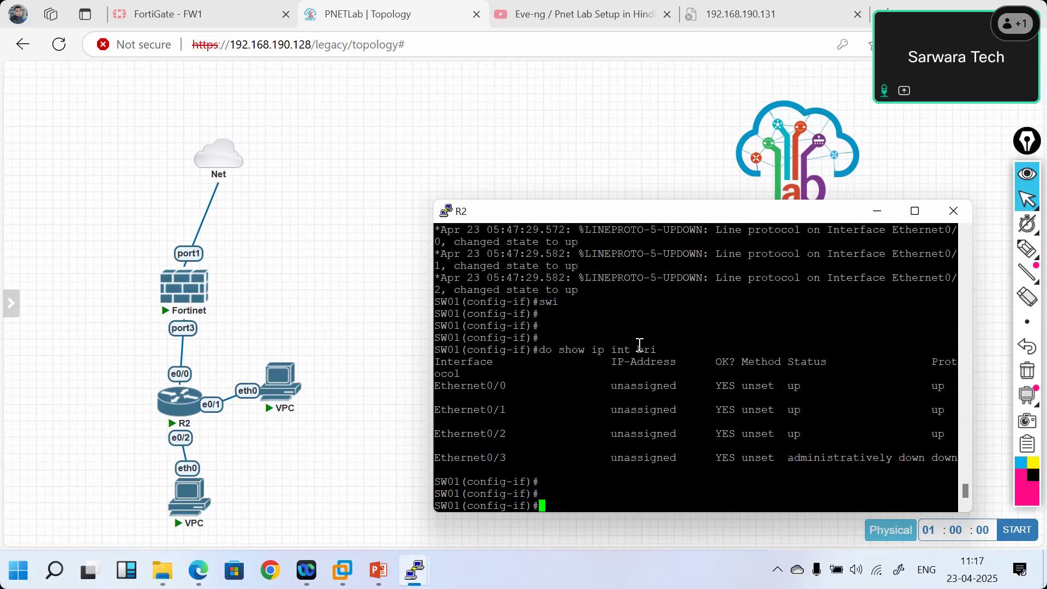
- Try 'no switch' and 'switch' with ? help and Tab completion, which SW01 doesn't recognize
{"action": "type", "text": "no switch"}
{"action": "key", "text": "Tab"}
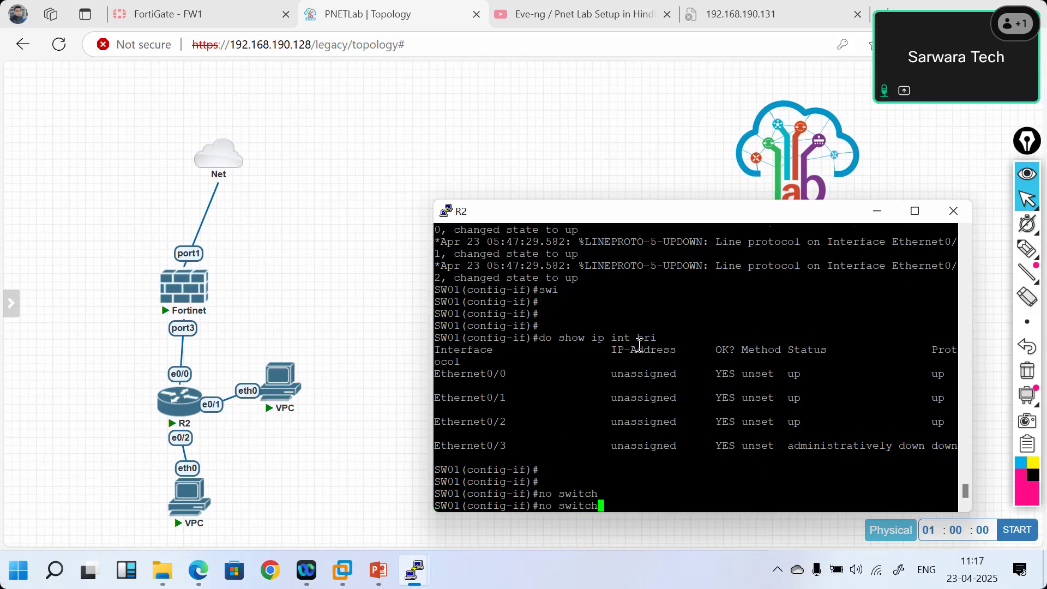
{"action": "type", "text": "?"}
{"action": "key", "text": "BackSpace"}
{"action": "key", "text": "BackSpace"}
{"action": "key", "text": "BackSpace"}
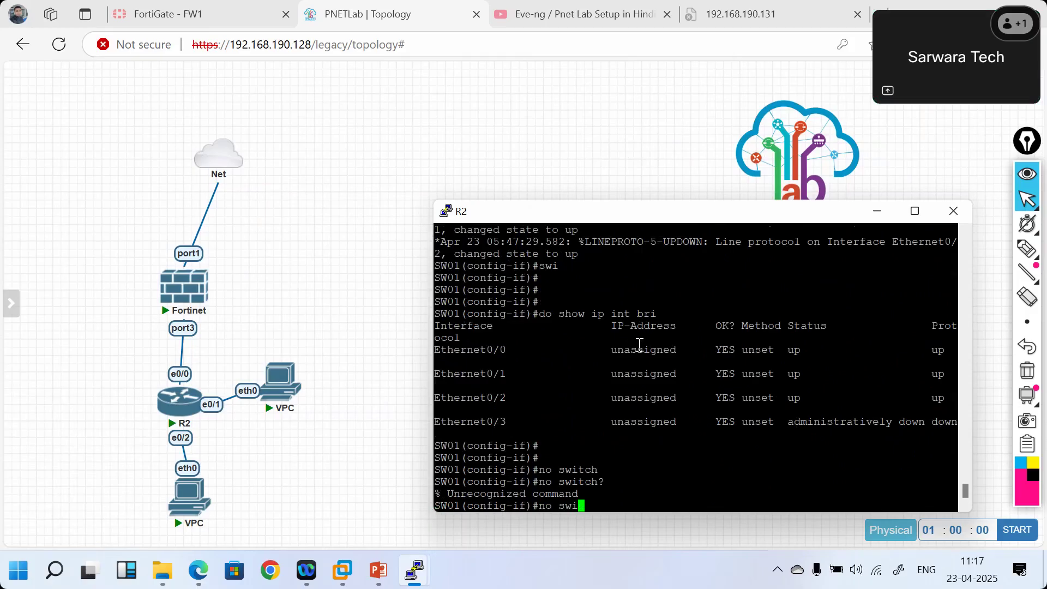
{"action": "type", "text": "?"}
{"action": "key", "text": "BackSpace"}
{"action": "key", "text": "BackSpace"}
{"action": "key", "text": "BackSpace"}
{"action": "key", "text": "BackSpace"}
{"action": "key", "text": "BackSpace"}
{"action": "key", "text": "BackSpace"}
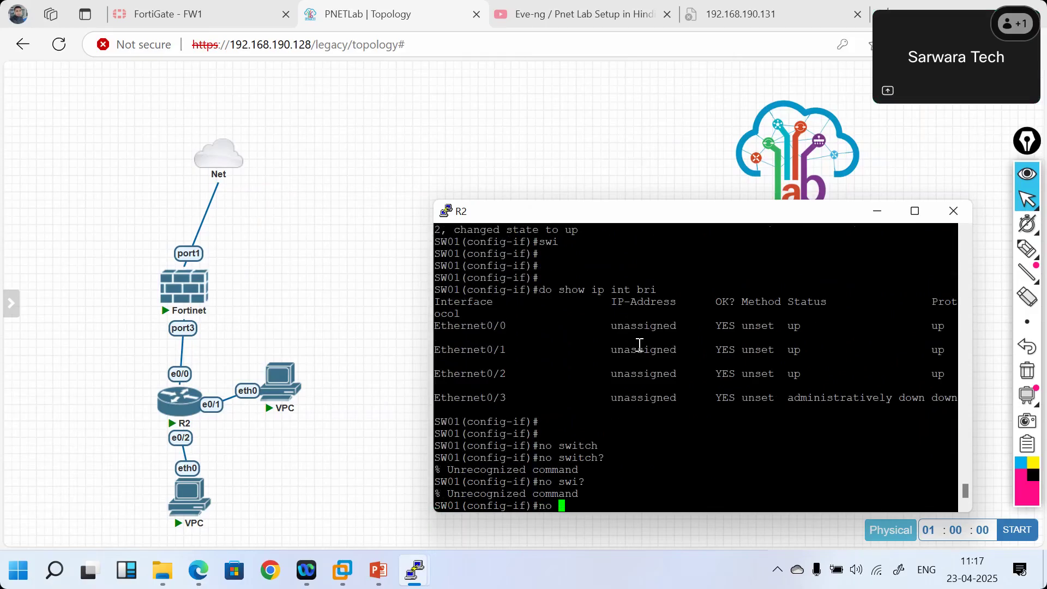
{"action": "type", "text": "swi"}
{"action": "key", "text": "Tab"}
{"action": "type", "text": "tch"}
{"action": "key", "text": "Tab"}
{"action": "key", "text": "BackSpace"}
{"action": "key", "text": "BackSpace"}
{"action": "key", "text": "BackSpace"}
{"action": "key", "text": "BackSpace"}
{"action": "key", "text": "BackSpace"}
{"action": "key", "text": "BackSpace"}
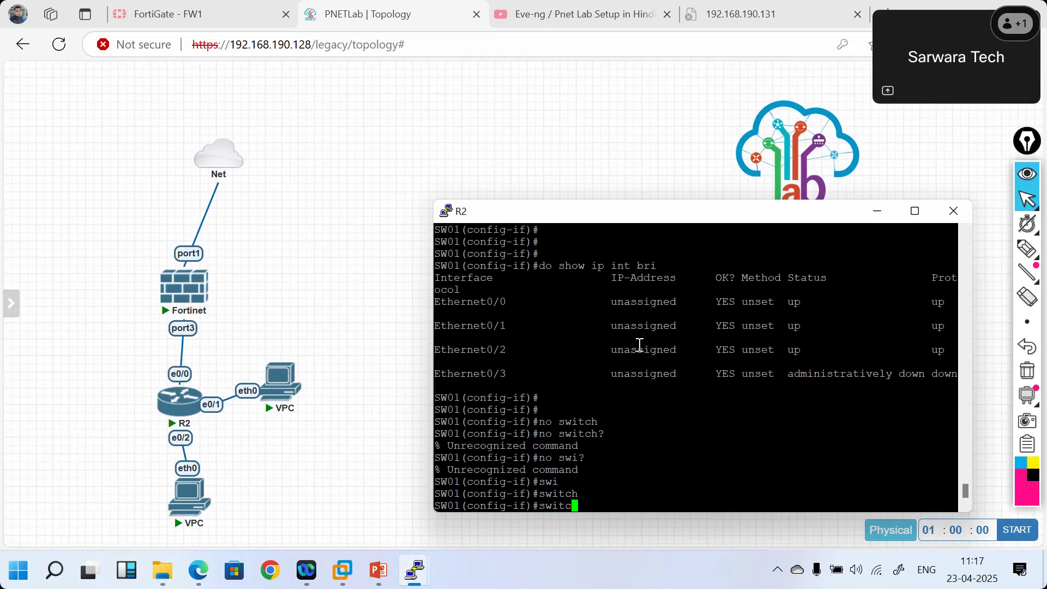
- Leave configuration with exit and end, then save the running configuration with wr
{"action": "type", "text": "exit"}
{"action": "key", "text": "Return"}
{"action": "key", "text": "Return"}
{"action": "key", "text": "Return"}
{"action": "key", "text": "Return"}
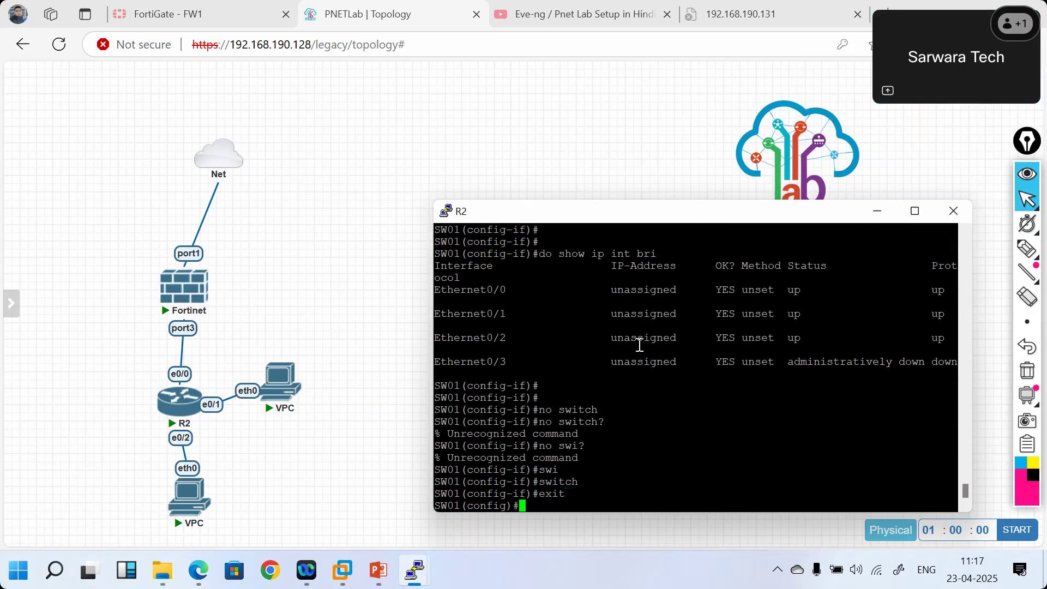
{"action": "type", "text": "end"}
{"action": "key", "text": "Return"}
{"action": "type", "text": "wr"}
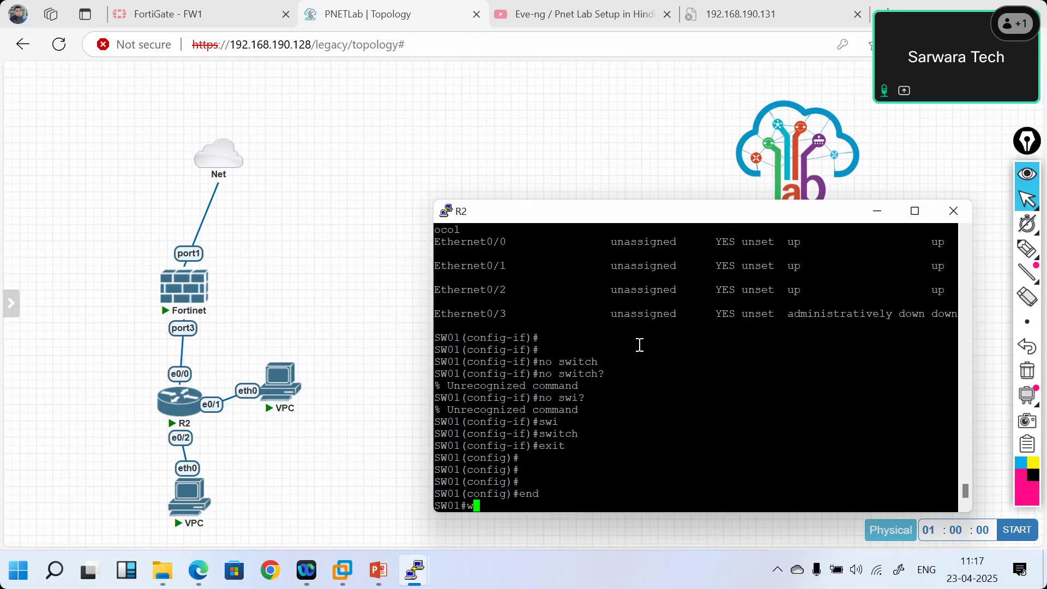
{"action": "key", "text": "Return"}
- Close the R2 console and open the lower VPC's PuTTY console to 192.168.190.128 beside the topology
{"action": "left_click", "coordinate": [949, 218]}
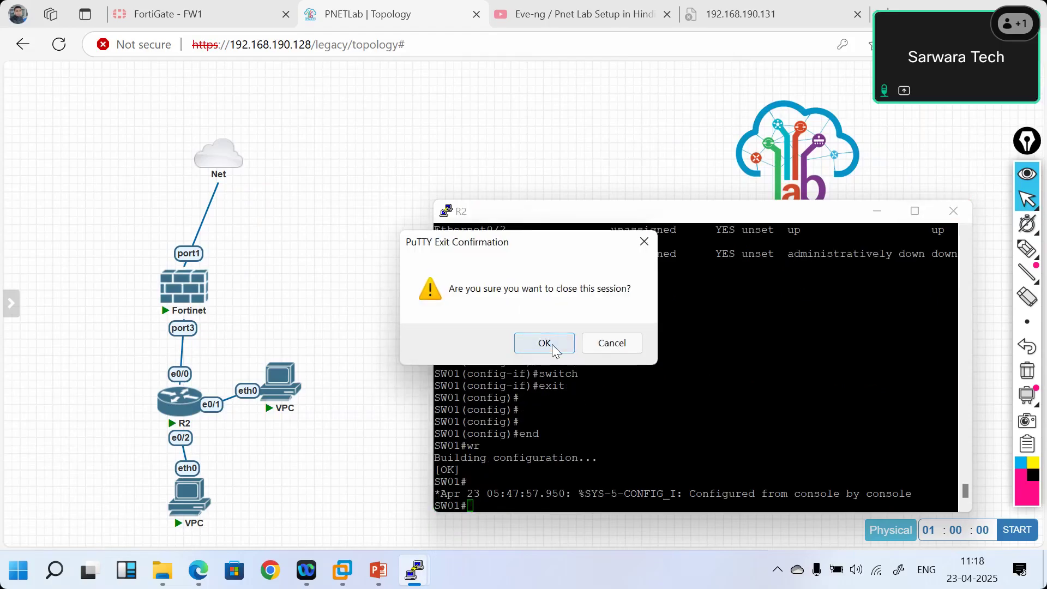
{"action": "left_click", "coordinate": [545, 343]}
{"action": "left_click", "coordinate": [191, 504]}
{"action": "left_click", "coordinate": [649, 164]}
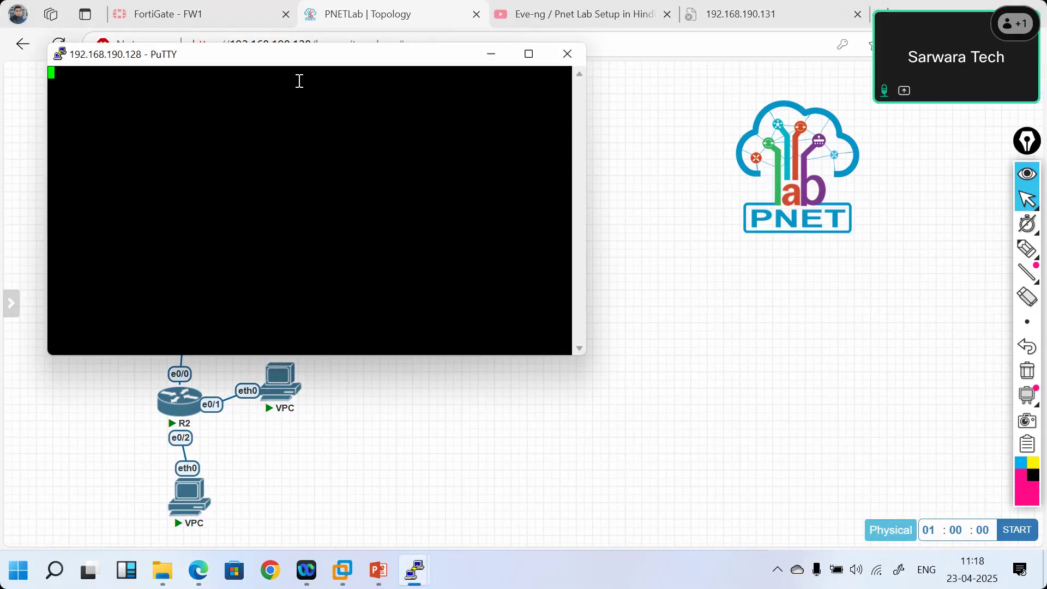
{"action": "left_click_drag", "start_coordinate": [281, 60], "coordinate": [641, 214]}
{"action": "key", "text": "Return"}
{"action": "key", "text": "Return"}
{"action": "key", "text": "Return"}
{"action": "key", "text": "Return"}
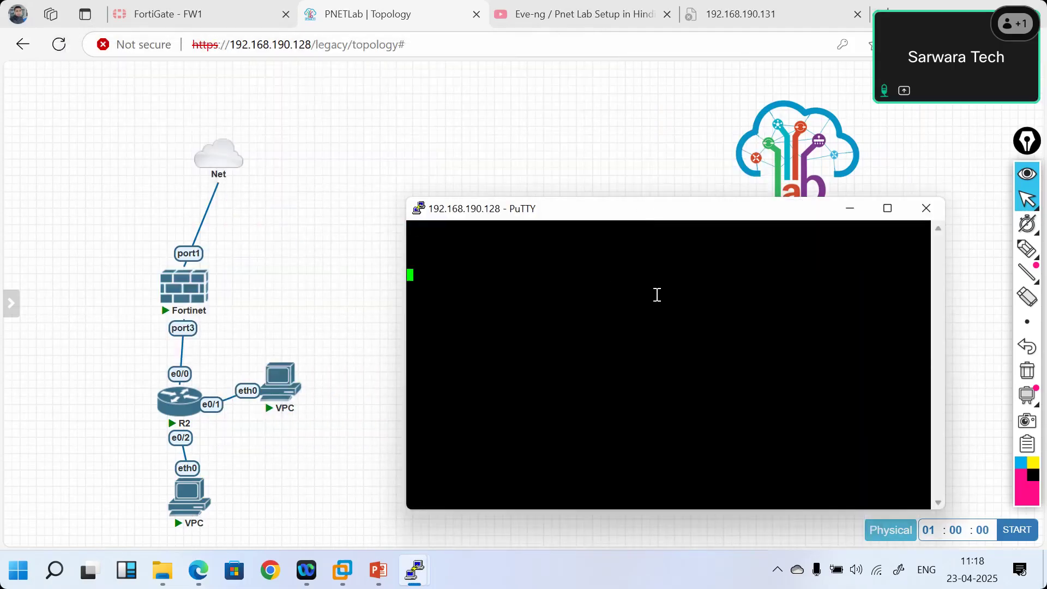
{"action": "key", "text": "Return"}
{"action": "key", "text": "Return"}
{"action": "key", "text": "Return"}
{"action": "key", "text": "Return"}
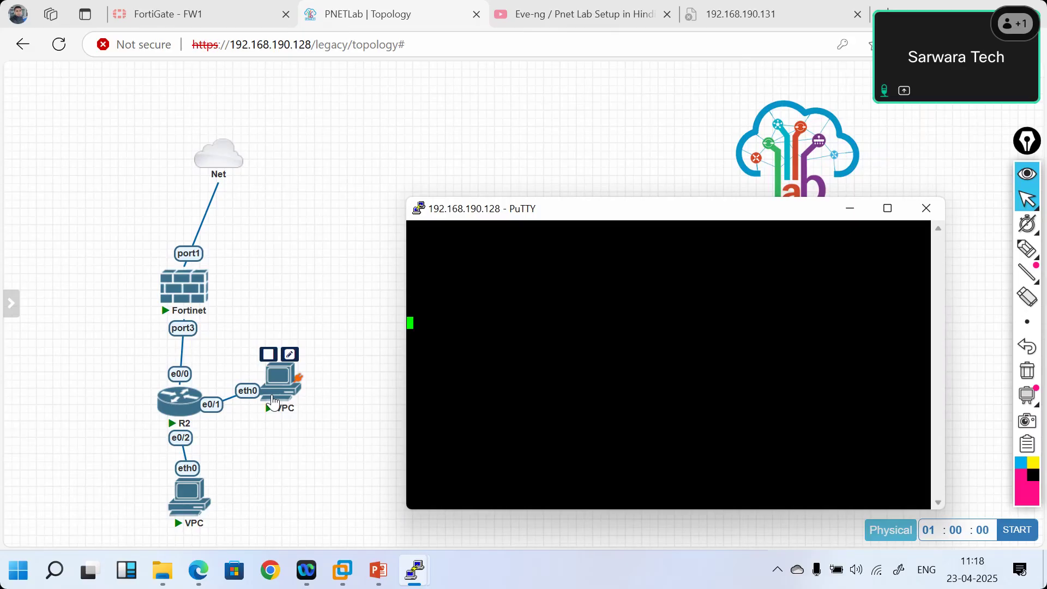
- Run ip dhcp in the console of the VPC on R2's e0/1, then close the window
{"action": "left_click", "coordinate": [273, 402]}
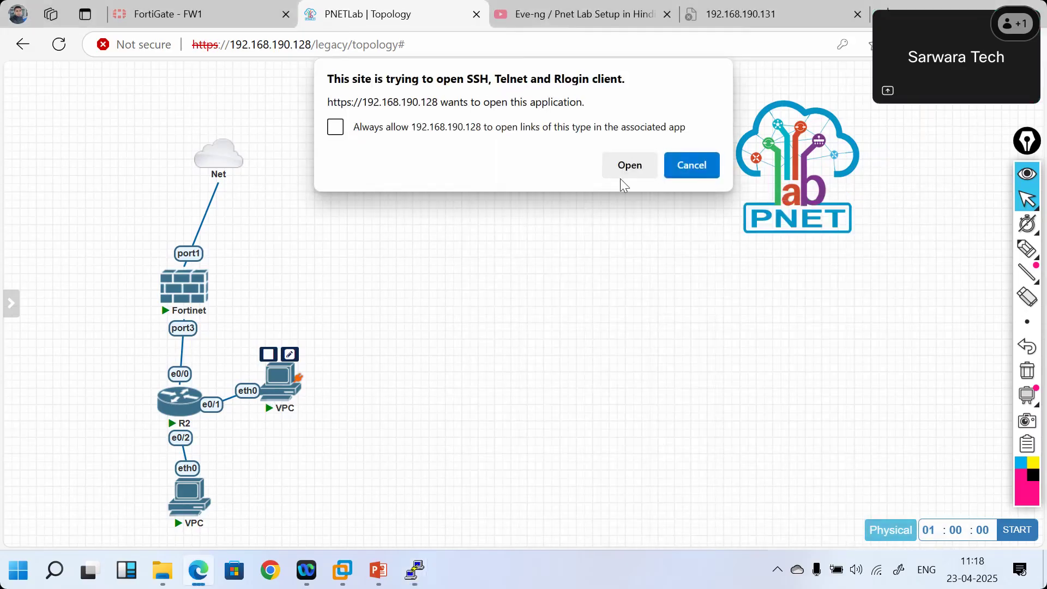
{"action": "left_click", "coordinate": [617, 172]}
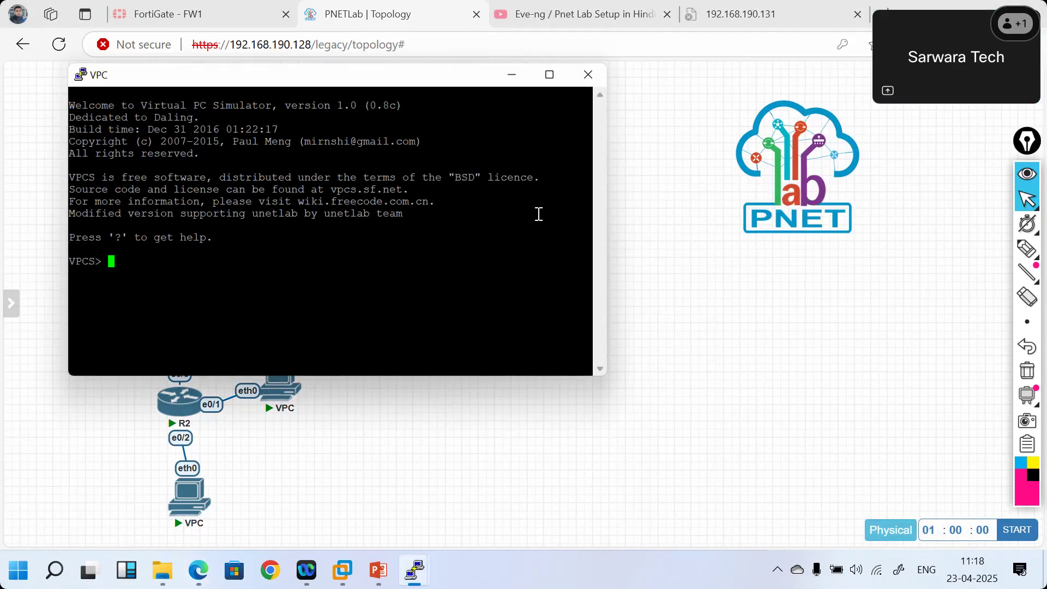
{"action": "type", "text": "e"}
{"action": "key", "text": "BackSpace"}
{"action": "type", "text": "ip dhcp"}
{"action": "key", "text": "Return"}
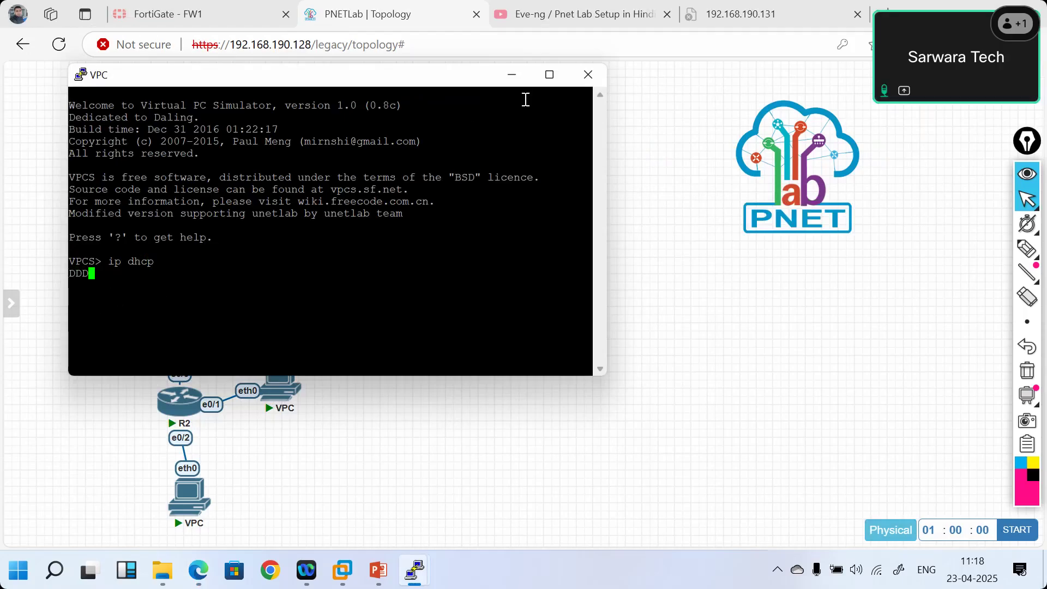
{"action": "left_click", "coordinate": [581, 81]}
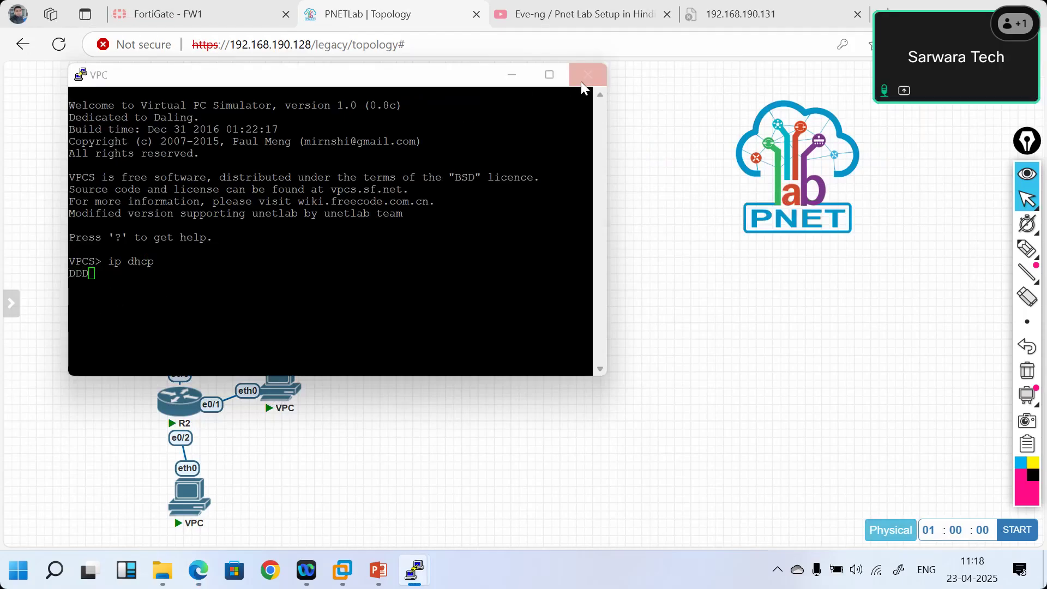
- Close the VPC console and return to LabHub's qemu folder listing on 192.168.190.131
{"action": "left_click", "coordinate": [546, 344]}
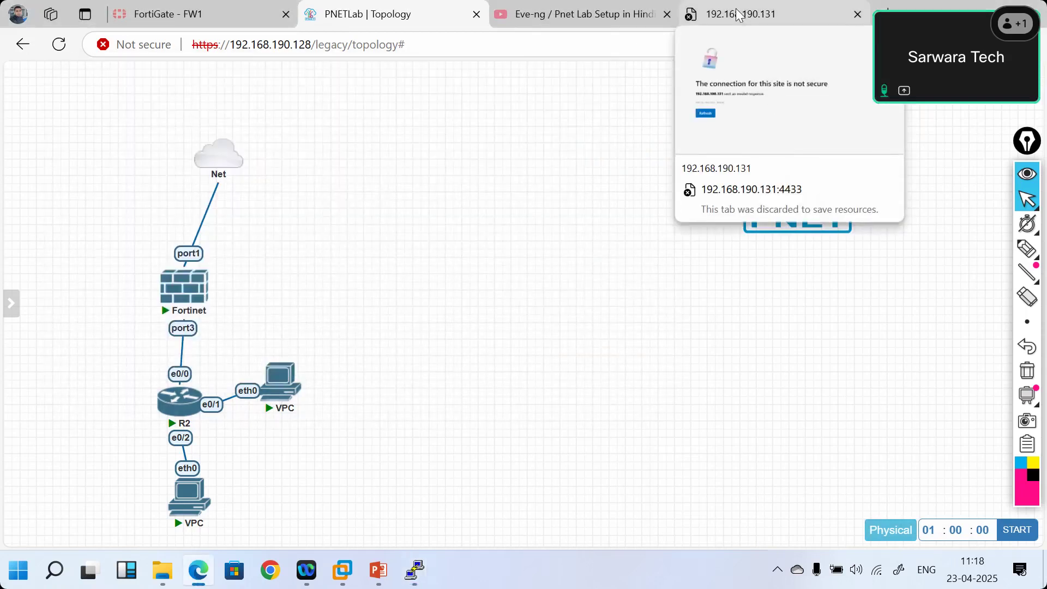
{"action": "left_click", "coordinate": [743, 12]}
{"action": "left_click", "coordinate": [23, 44]}
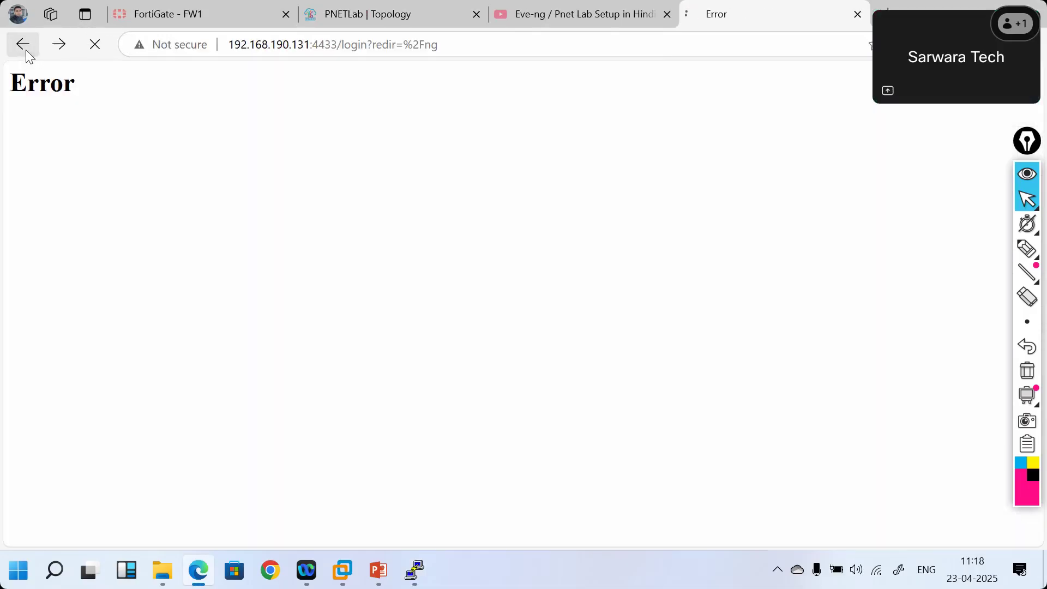
{"action": "left_click", "coordinate": [26, 51]}
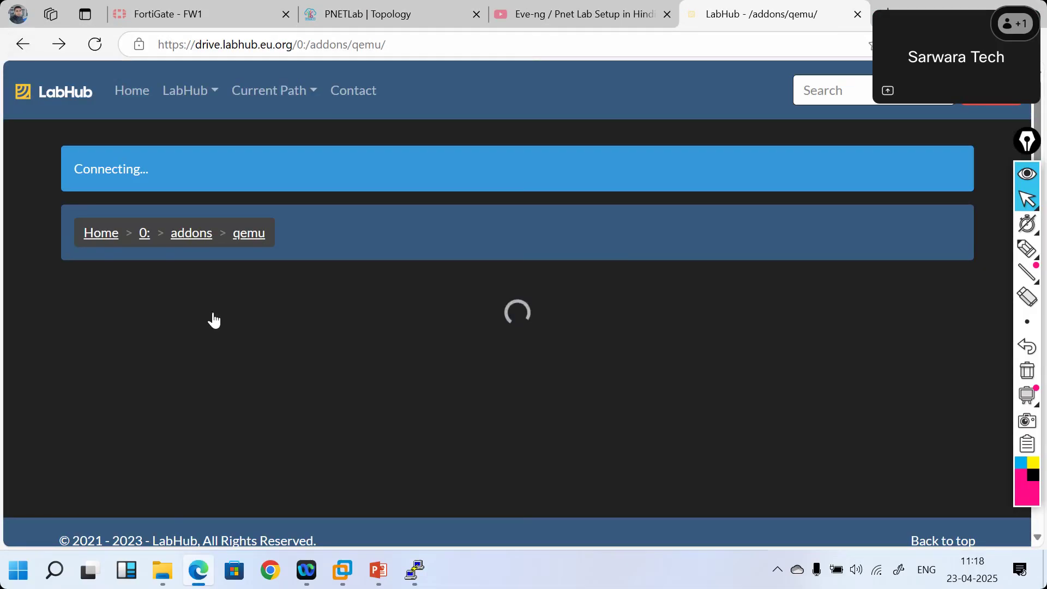
{"action": "scroll", "coordinate": [213, 321], "scroll_direction": "down", "scroll_amount": 5}
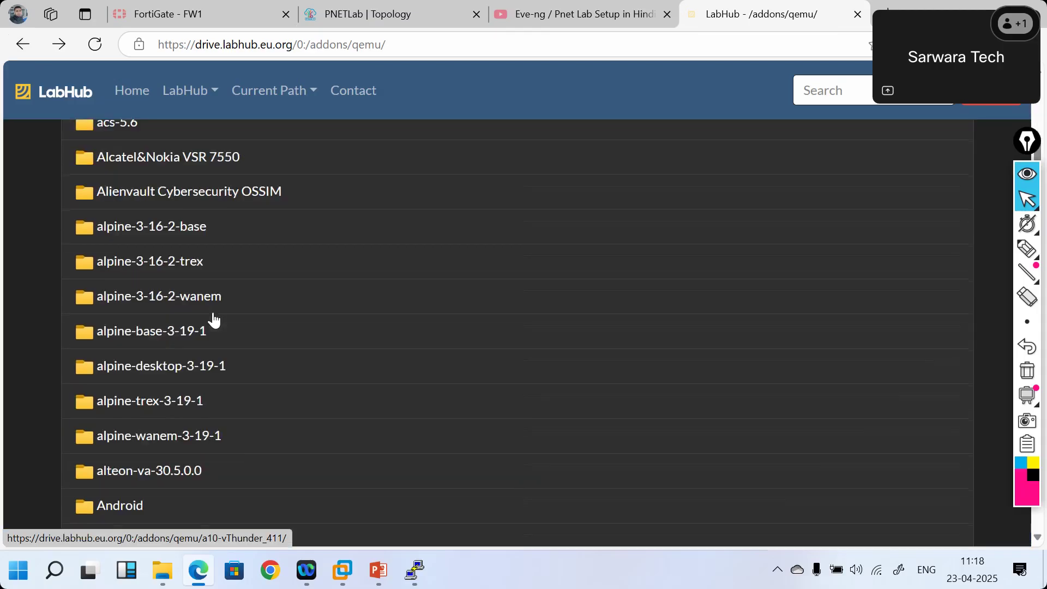
{"action": "scroll", "coordinate": [213, 320], "scroll_direction": "down", "scroll_amount": 10}
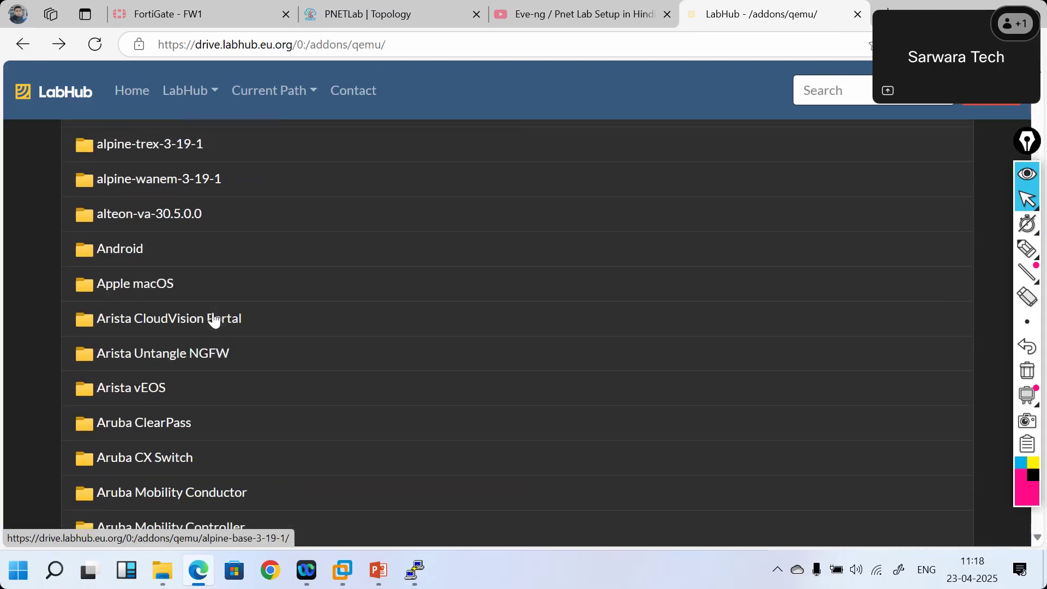
{"action": "scroll", "coordinate": [213, 317], "scroll_direction": "up", "scroll_amount": 1}
{"action": "right_click", "coordinate": [213, 313]}
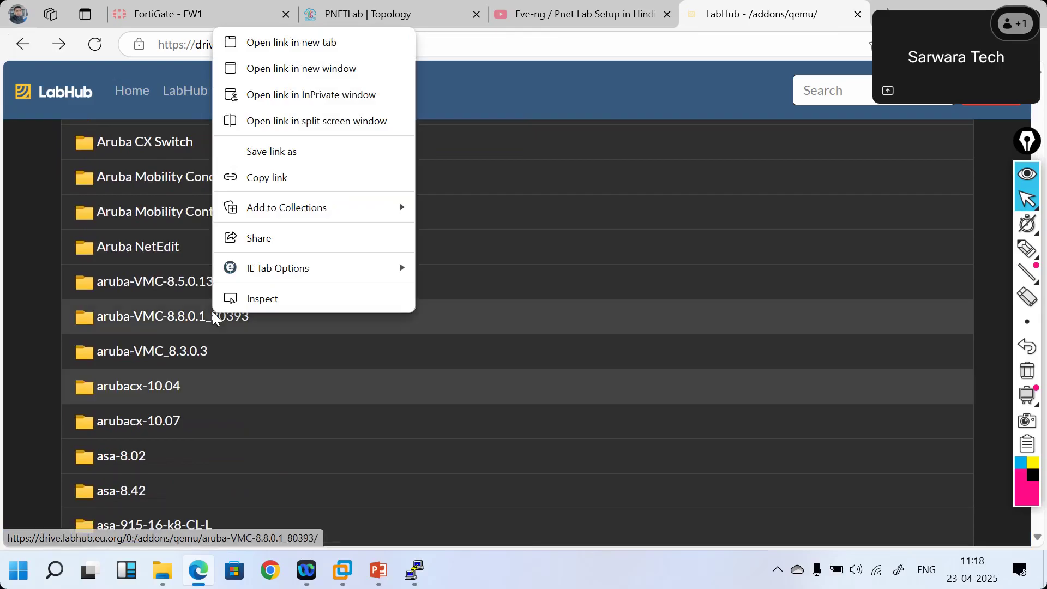
{"action": "left_click", "coordinate": [32, 267]}
{"action": "scroll", "coordinate": [246, 262], "scroll_direction": "up", "scroll_amount": 14}
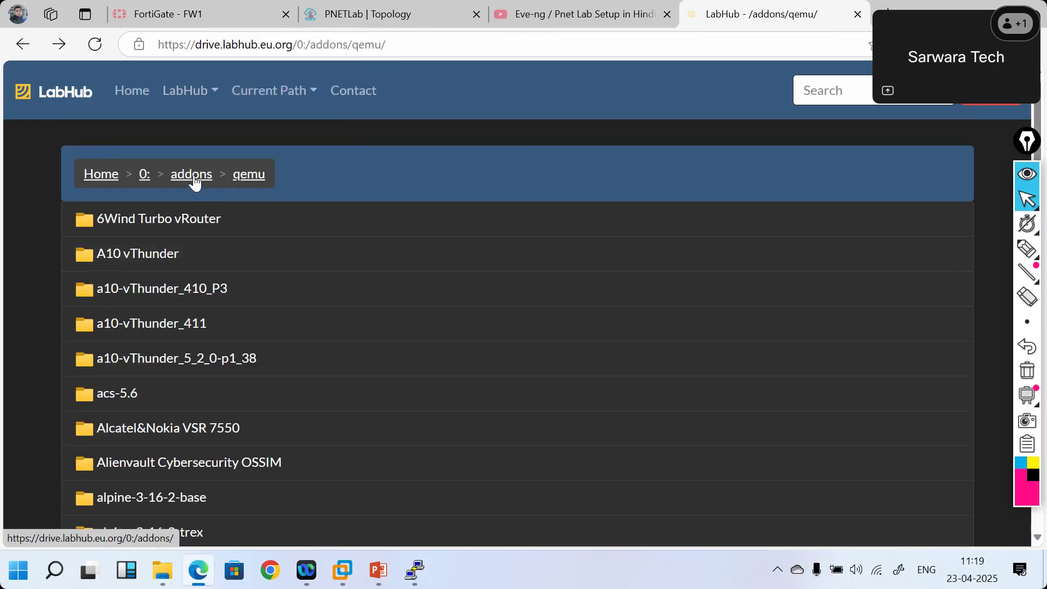
- Go to addons > iol > bin and download L2-ADVENTERPRISEK9-M-15.2-IRON-20151103.bin
{"action": "left_click", "coordinate": [195, 183]}
{"action": "left_click", "coordinate": [109, 298]}
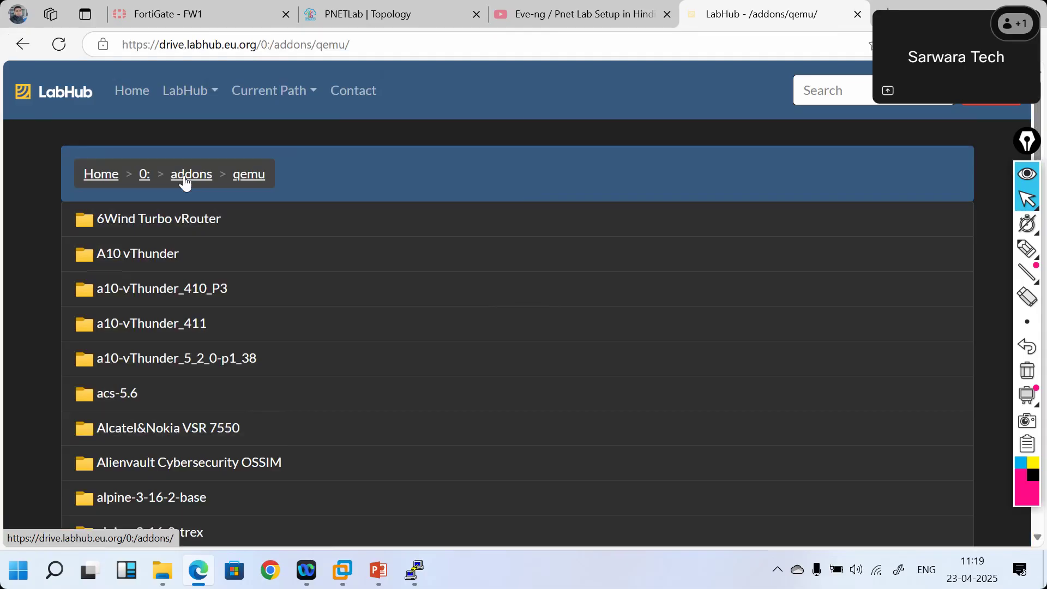
{"action": "left_click", "coordinate": [186, 183]}
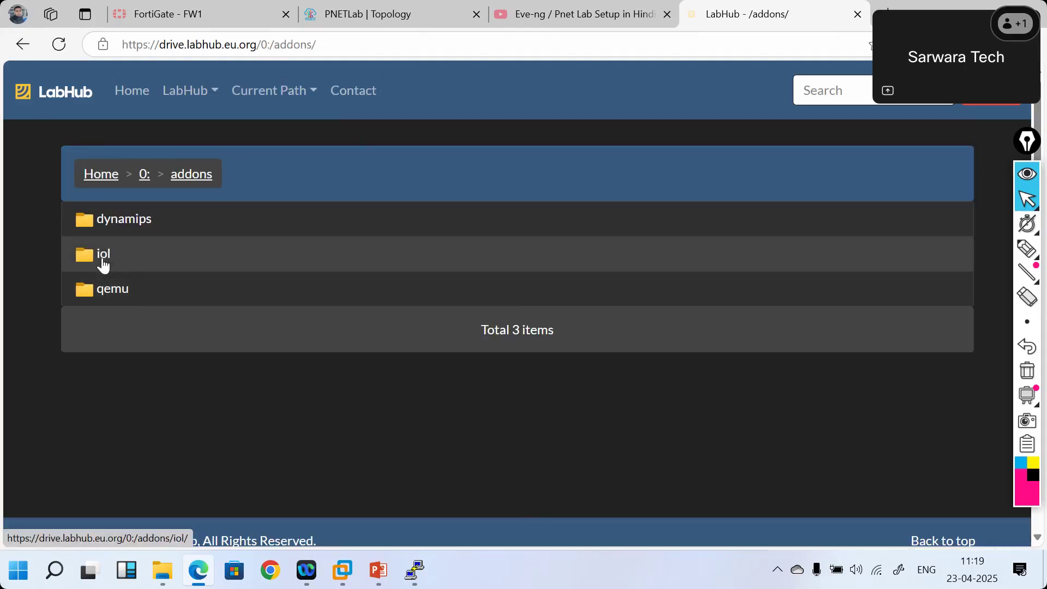
{"action": "left_click", "coordinate": [104, 257]}
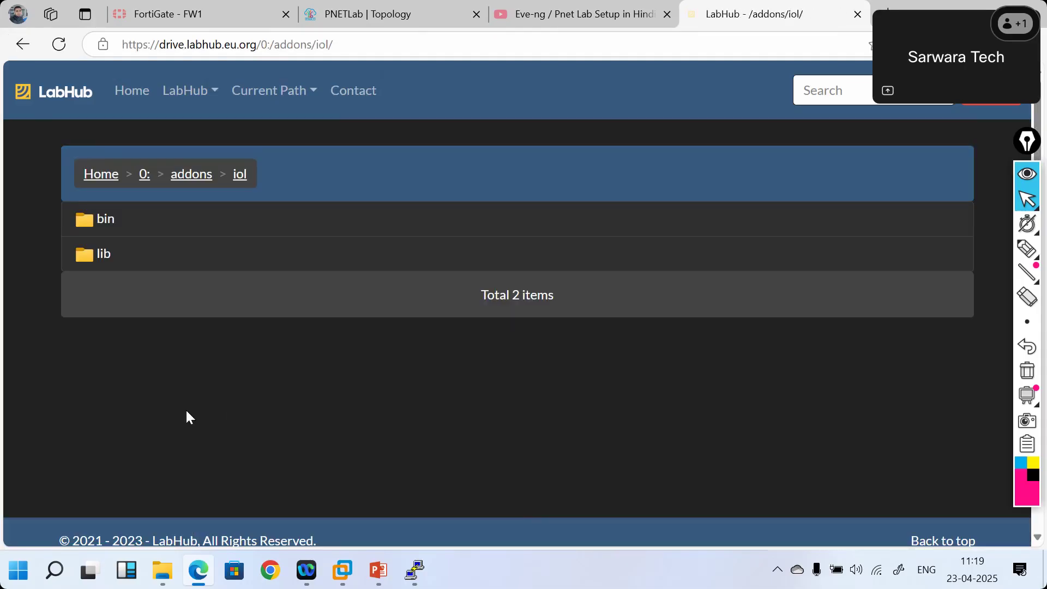
{"action": "left_click", "coordinate": [106, 228]}
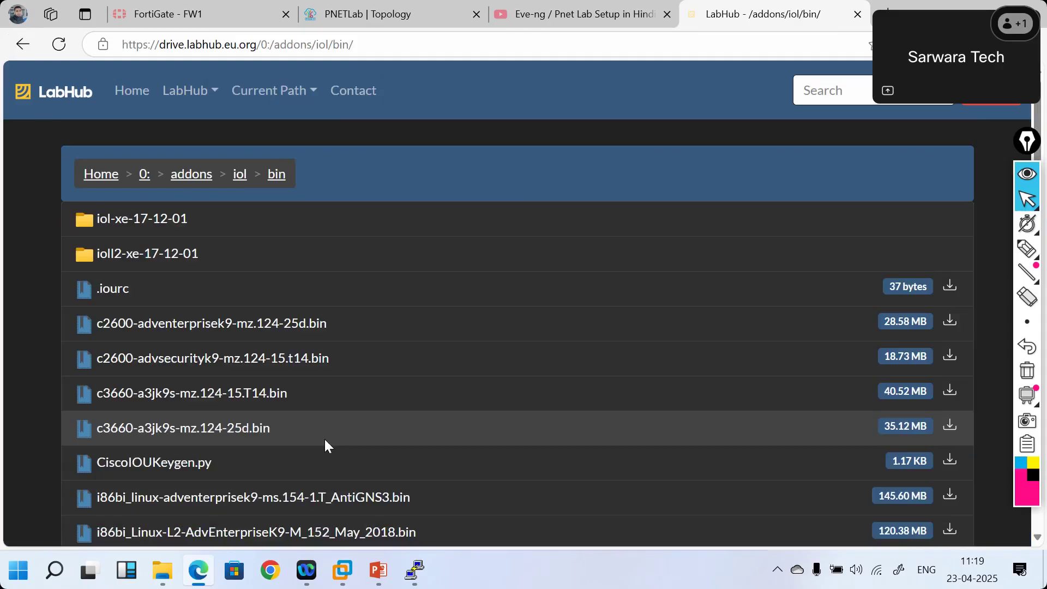
{"action": "scroll", "coordinate": [324, 438], "scroll_direction": "down", "scroll_amount": 10}
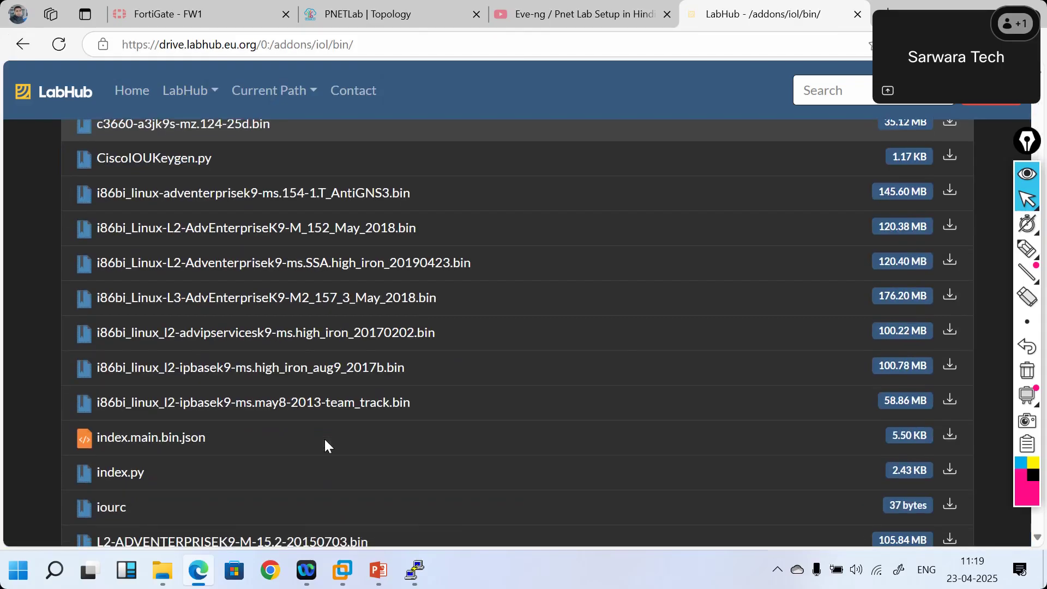
{"action": "scroll", "coordinate": [319, 425], "scroll_direction": "up", "scroll_amount": 1}
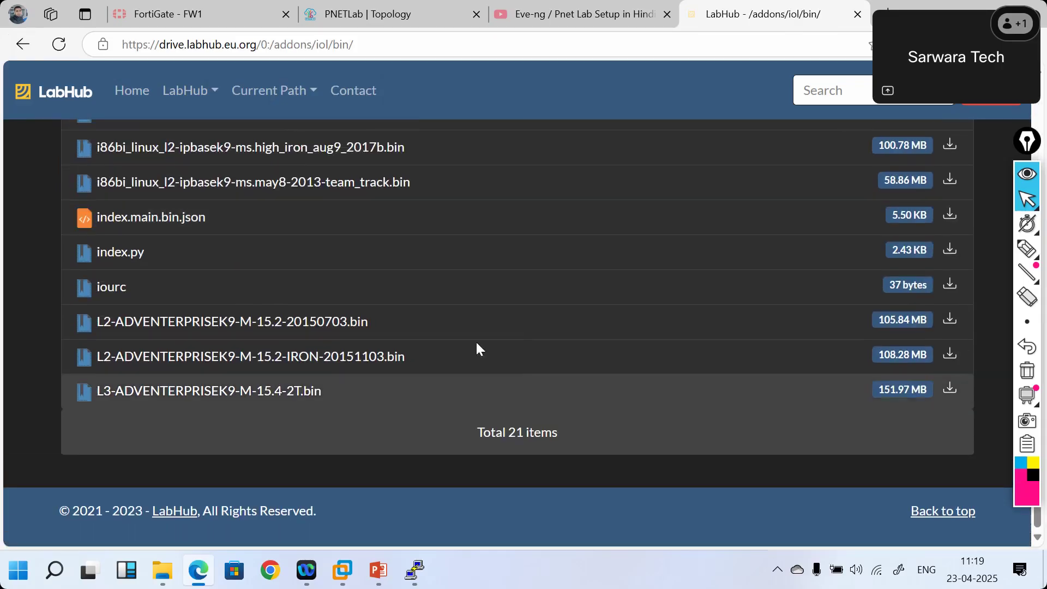
{"action": "left_click", "coordinate": [949, 357]}
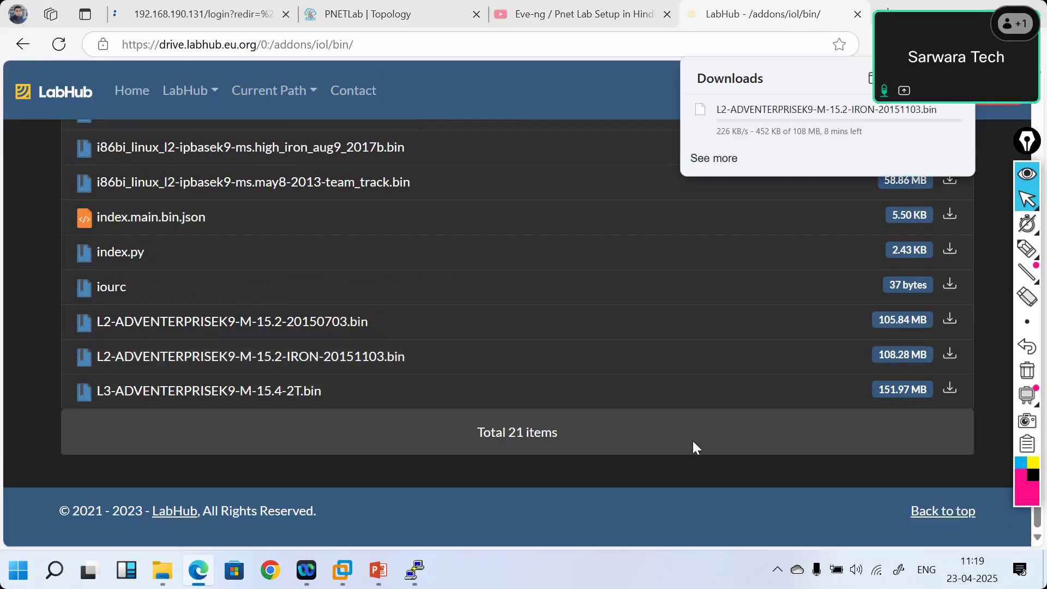
- Launch WinSCP, copy the server IP 192.168.190.128 from the topology page, and dismiss the update notice
{"action": "key", "text": "super"}
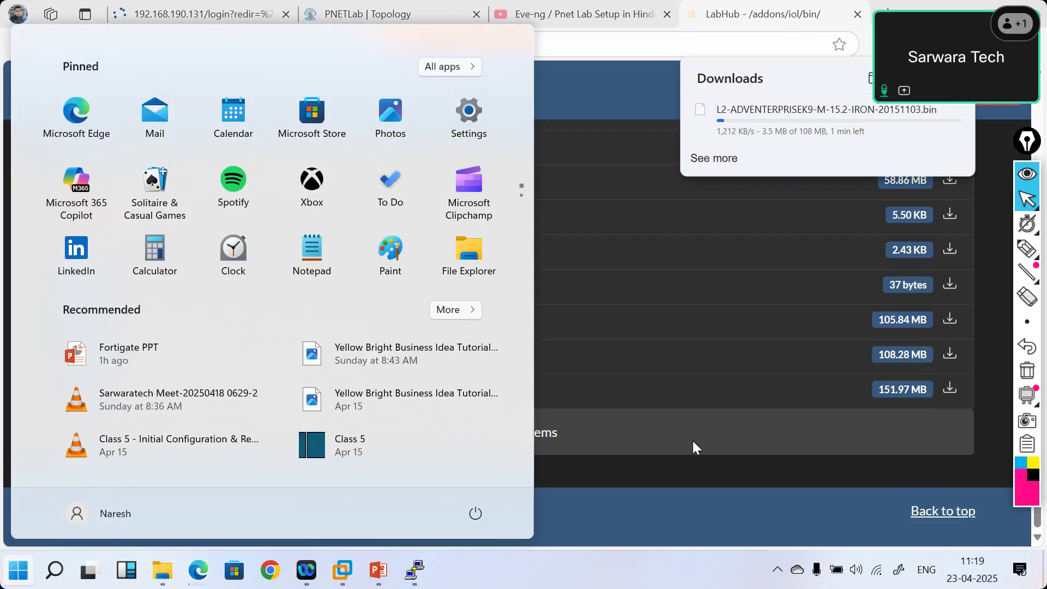
{"action": "type", "text": "wis"}
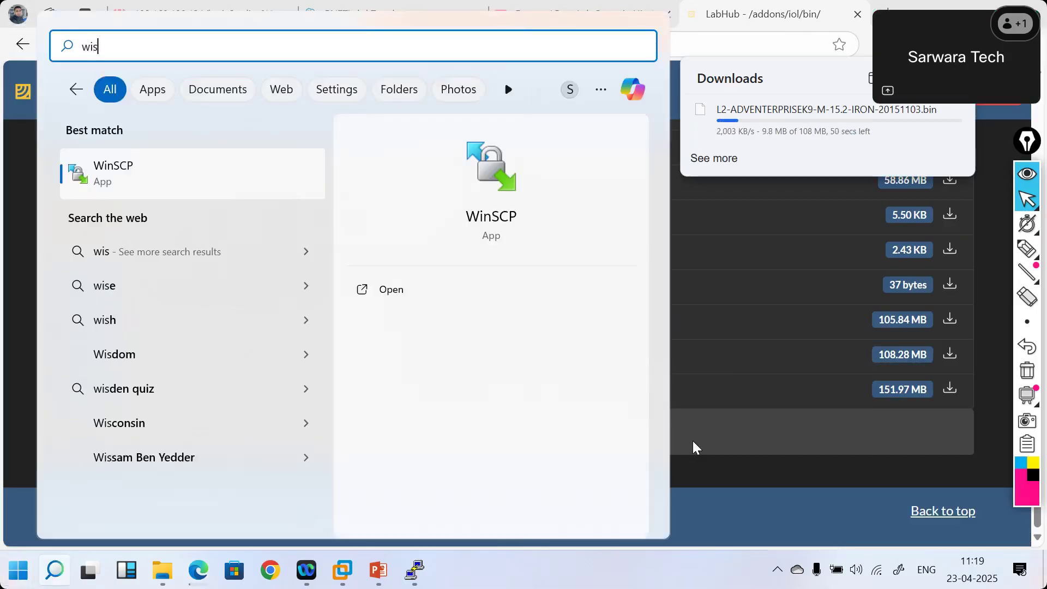
{"action": "key", "text": "BackSpace"}
{"action": "type", "text": "n"}
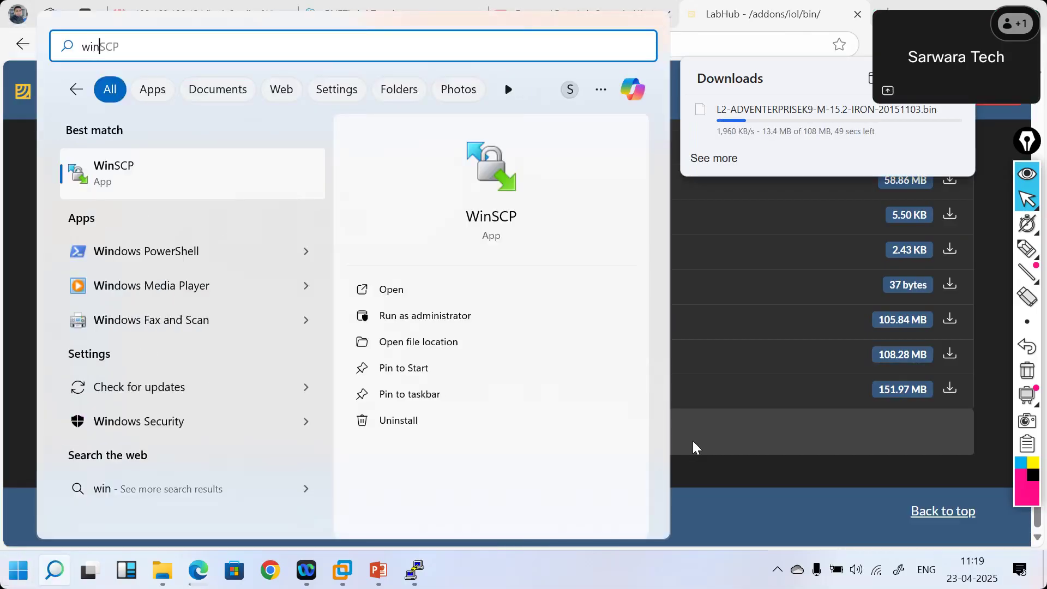
{"action": "key", "text": "Return"}
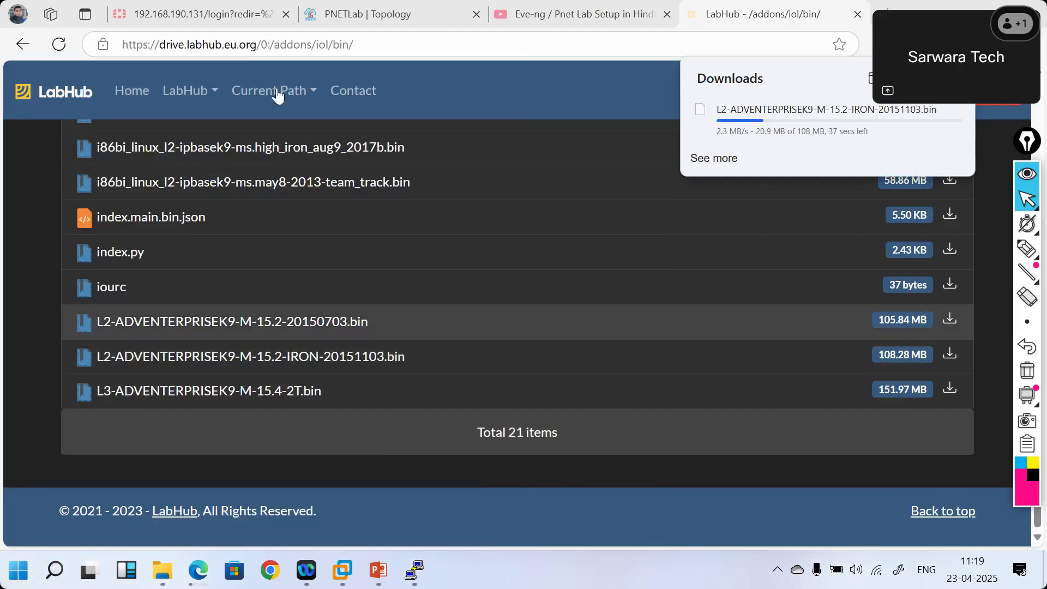
{"action": "left_click", "coordinate": [338, 18]}
{"action": "left_click", "coordinate": [254, 43]}
{"action": "left_click_drag", "start_coordinate": [231, 44], "coordinate": [313, 45]}
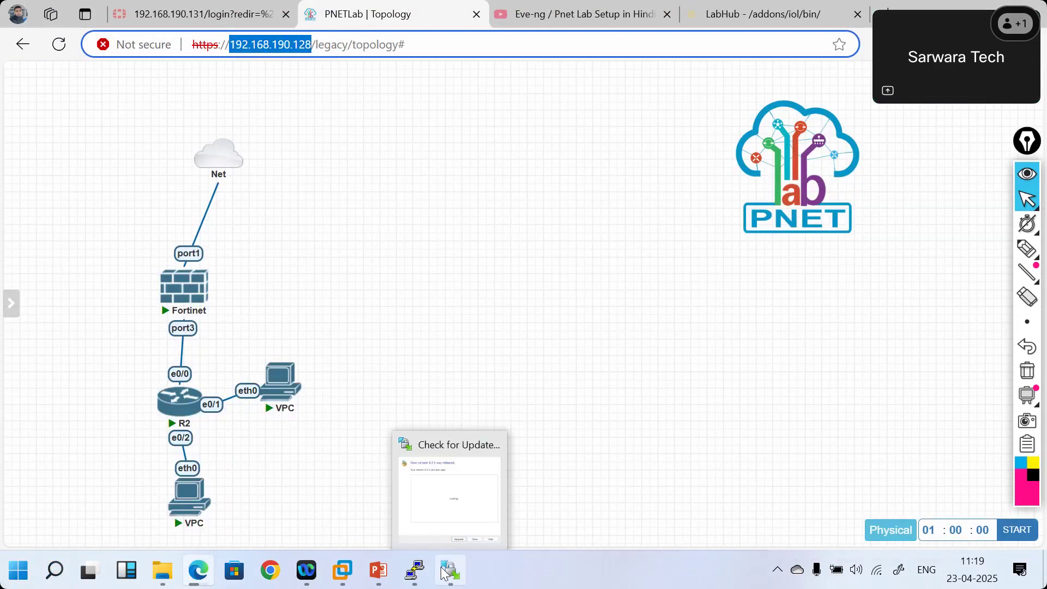
{"action": "left_click", "coordinate": [464, 485]}
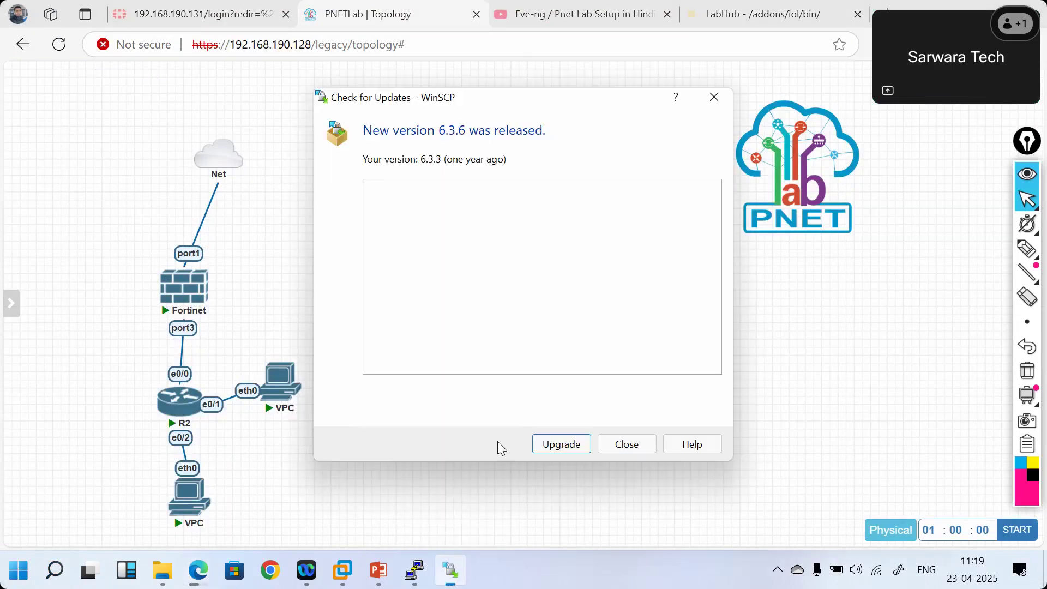
{"action": "left_click", "coordinate": [627, 444]}
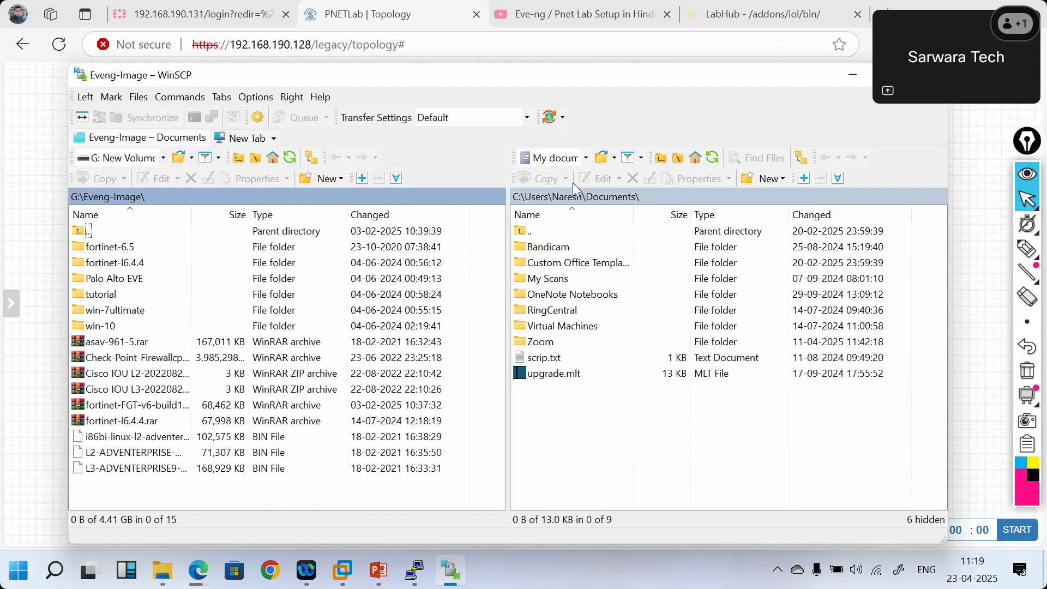
- Log in over SFTP as root with the account password and accept the server's host key
{"action": "key", "text": "Tab"}
{"action": "key", "text": "Tab"}
{"action": "type", "text": "root"}
{"action": "key", "text": "Tab"}
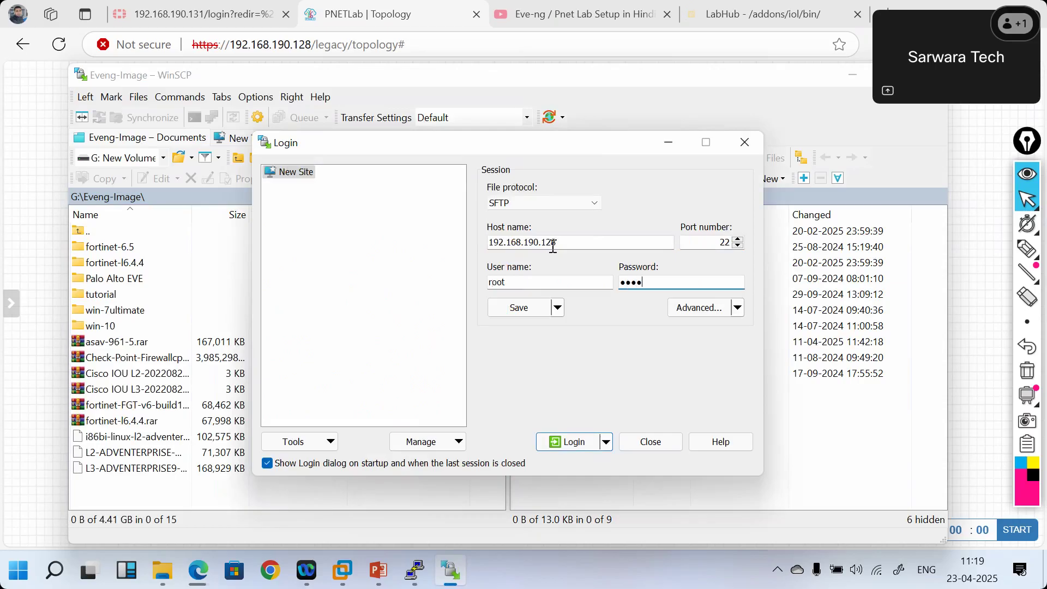
{"action": "type", "text": "pnet"}
{"action": "key", "text": "Return"}
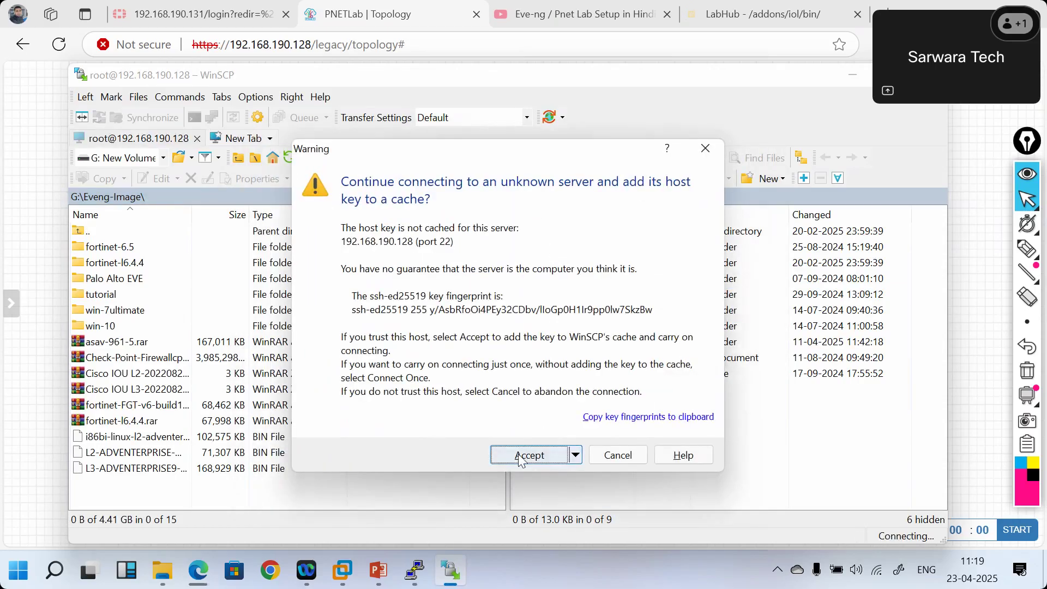
{"action": "left_click", "coordinate": [520, 456]}
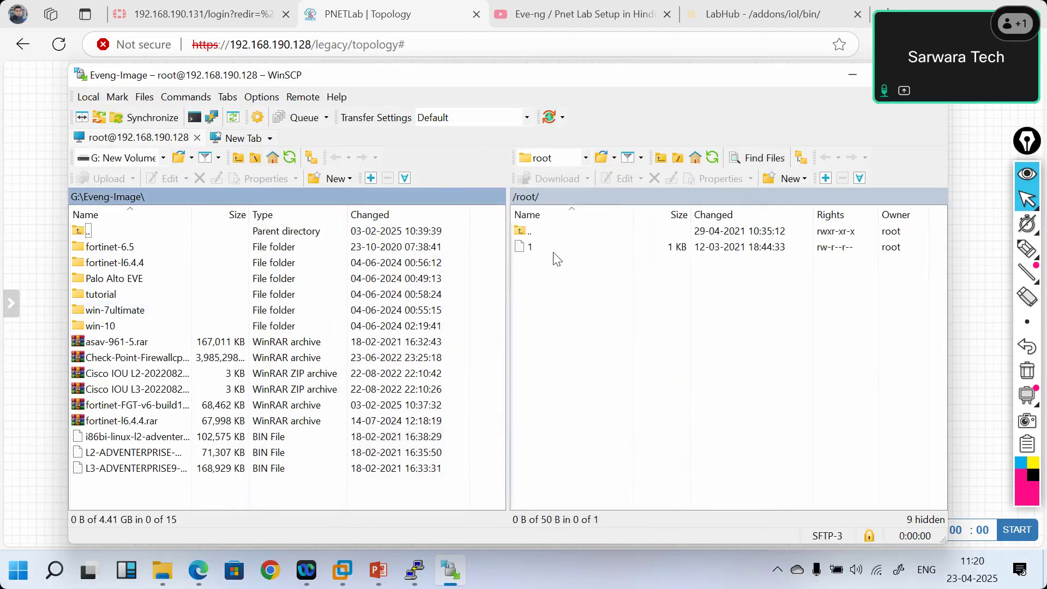
- Navigate the remote panel from /root to /opt/unetlab/addons/iol/bin
{"action": "double_click", "coordinate": [522, 229]}
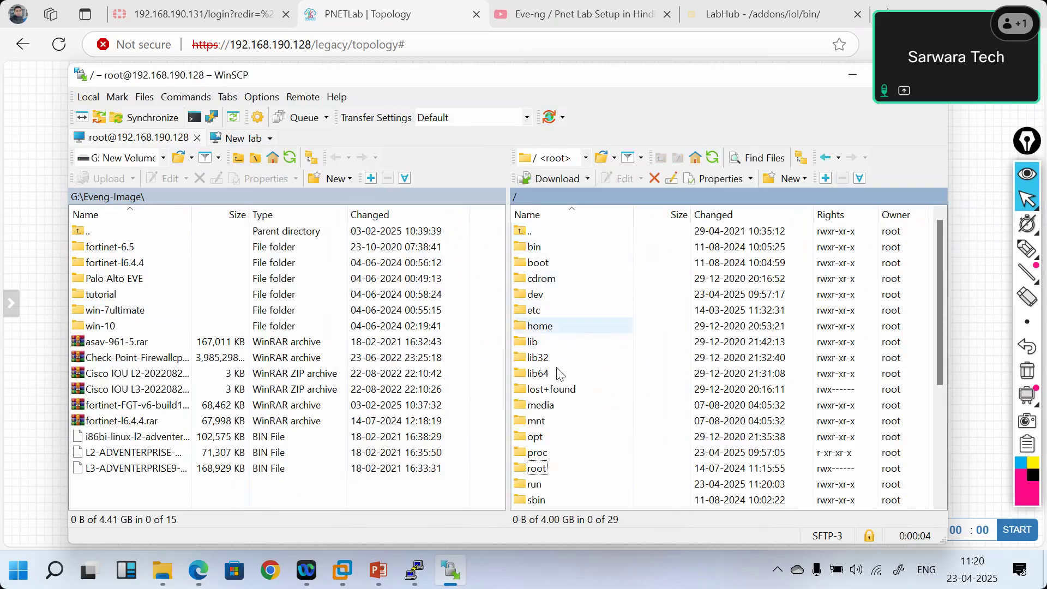
{"action": "left_click", "coordinate": [557, 373]}
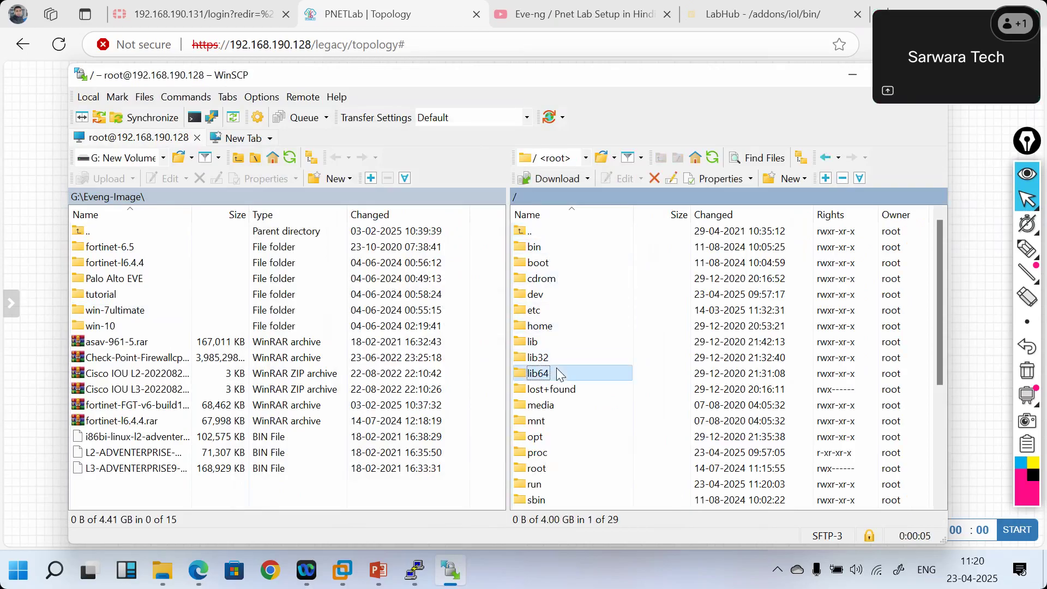
{"action": "double_click", "coordinate": [536, 437]}
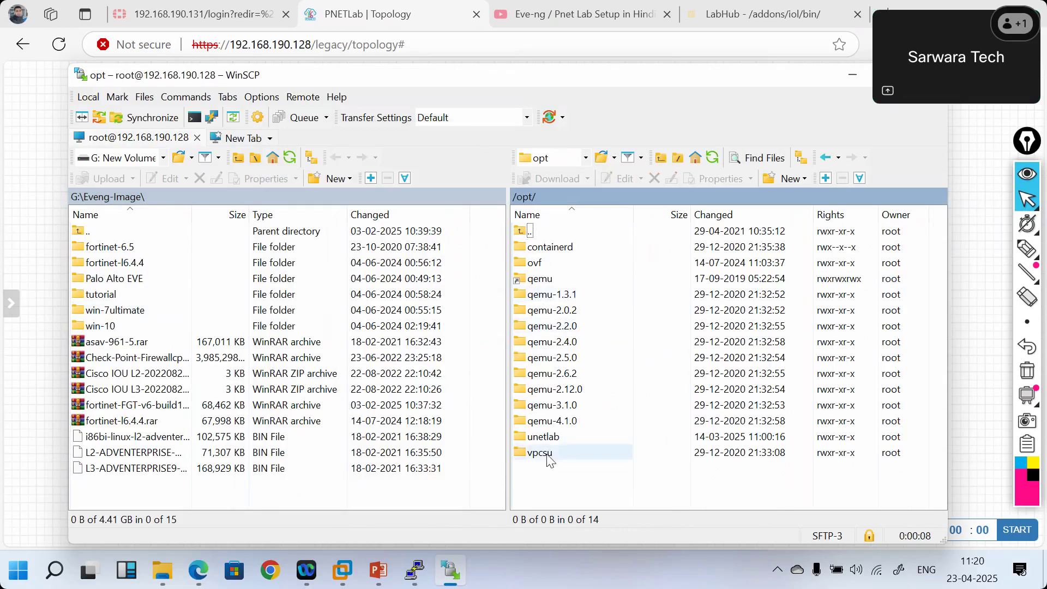
{"action": "double_click", "coordinate": [535, 438]}
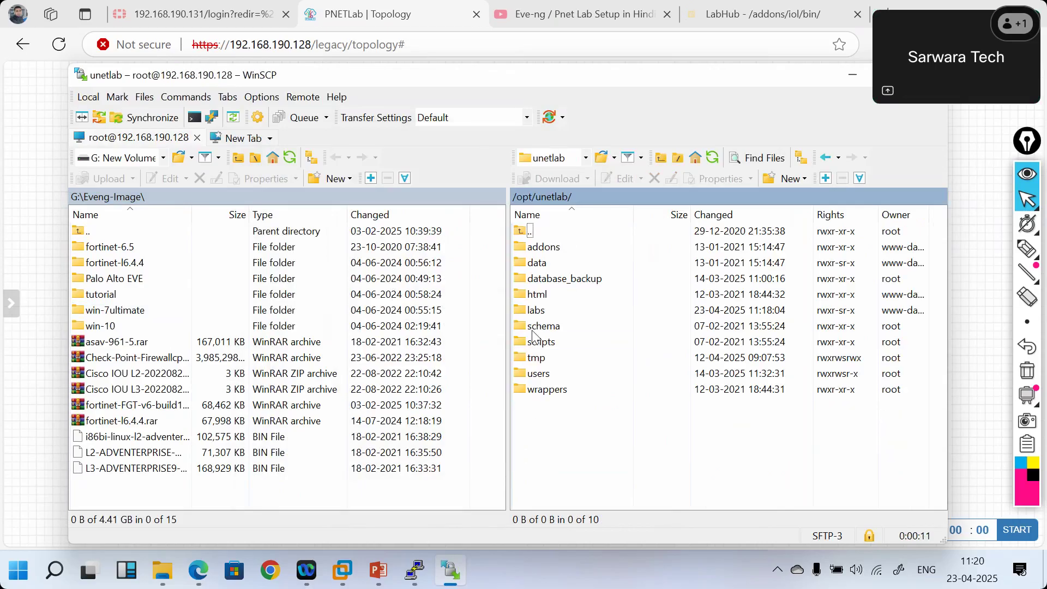
{"action": "double_click", "coordinate": [533, 251]}
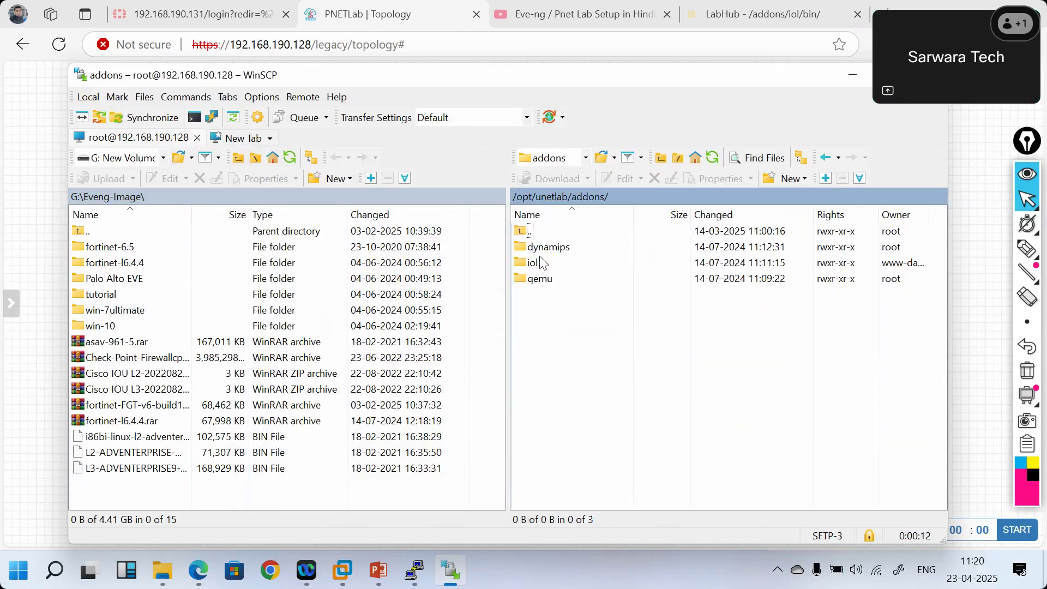
{"action": "double_click", "coordinate": [538, 263]}
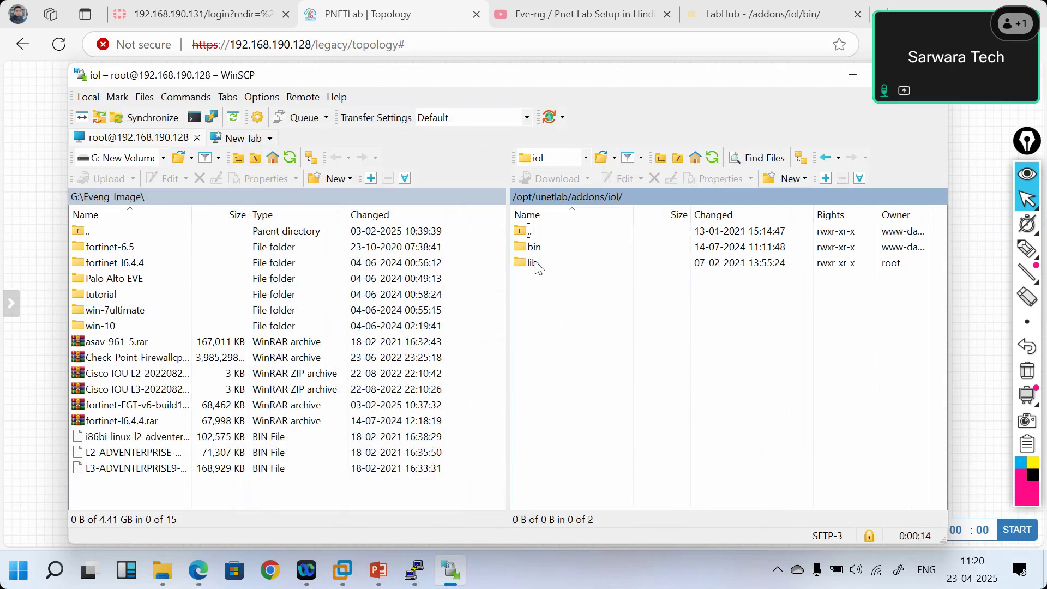
{"action": "double_click", "coordinate": [538, 248]}
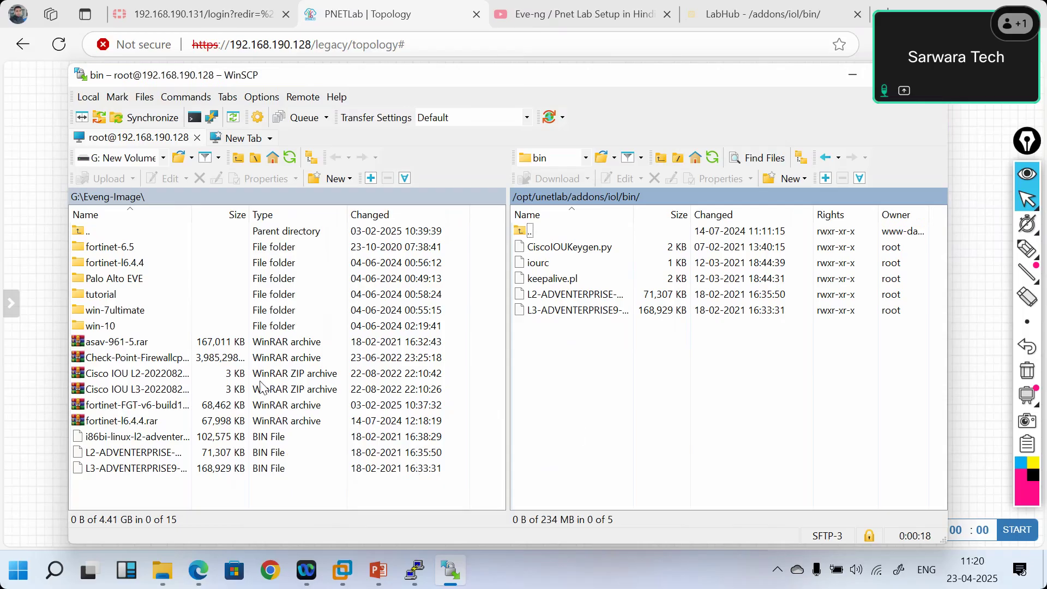
- Switch the local panel to the Downloads folder via Open directory and Browse
{"action": "left_click", "coordinate": [150, 195]}
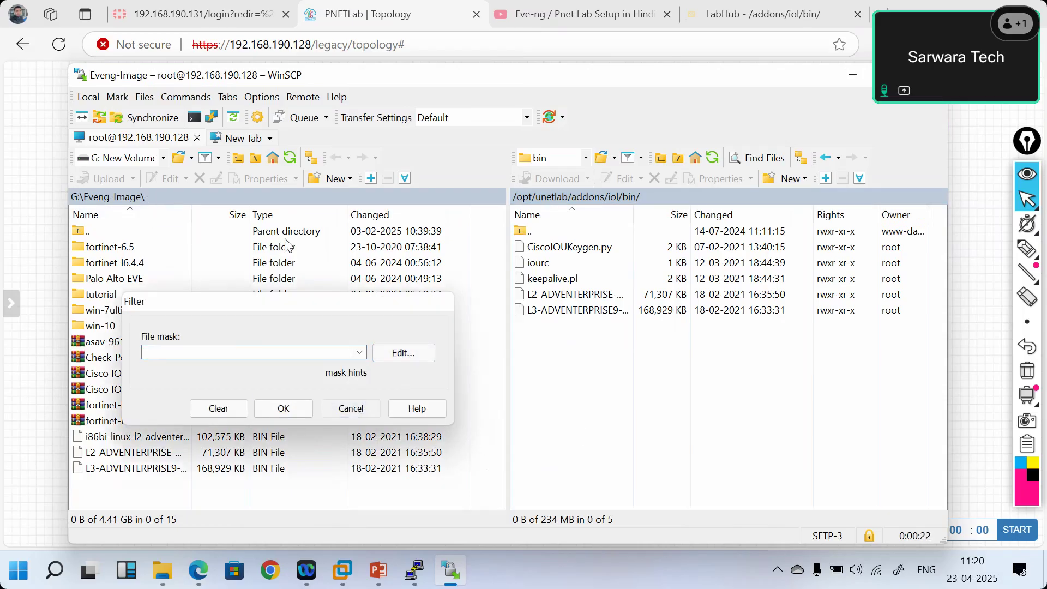
{"action": "left_click", "coordinate": [352, 409]}
{"action": "left_click", "coordinate": [239, 197]}
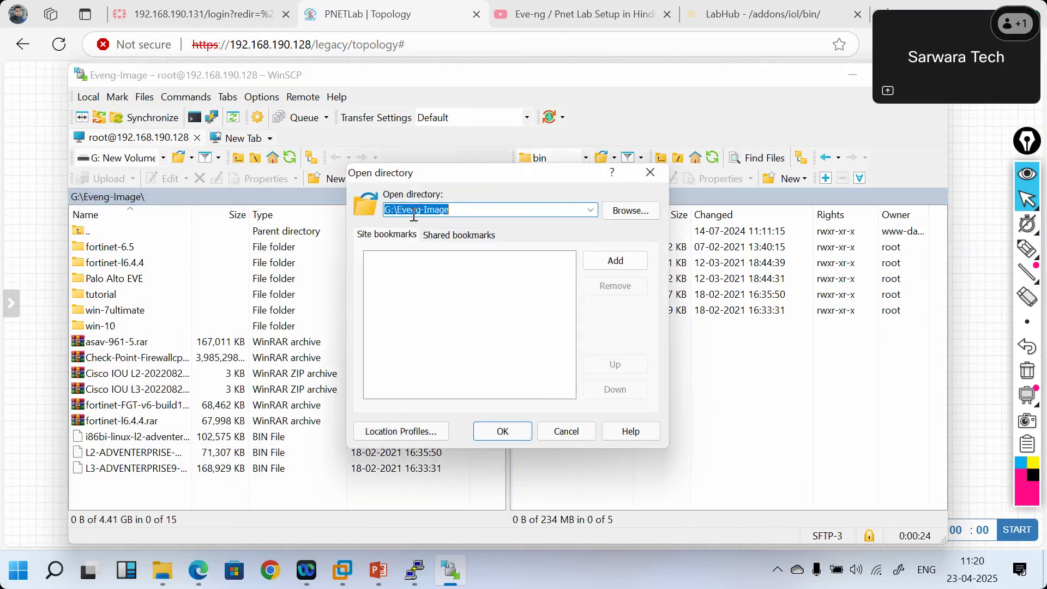
{"action": "left_click", "coordinate": [616, 212]}
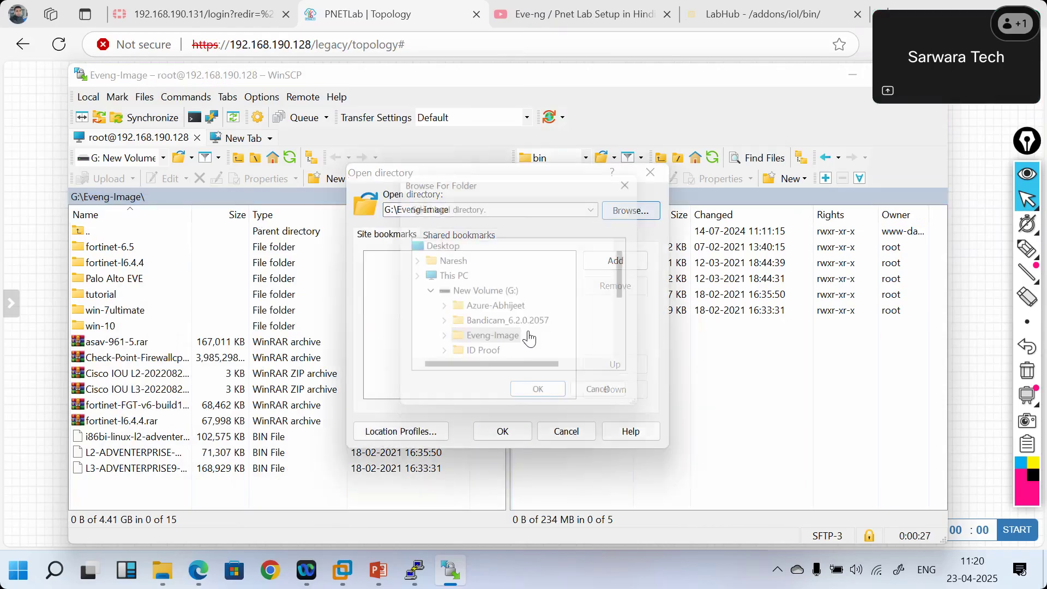
{"action": "scroll", "coordinate": [474, 284], "scroll_direction": "up", "scroll_amount": 2}
{"action": "left_click", "coordinate": [473, 260]}
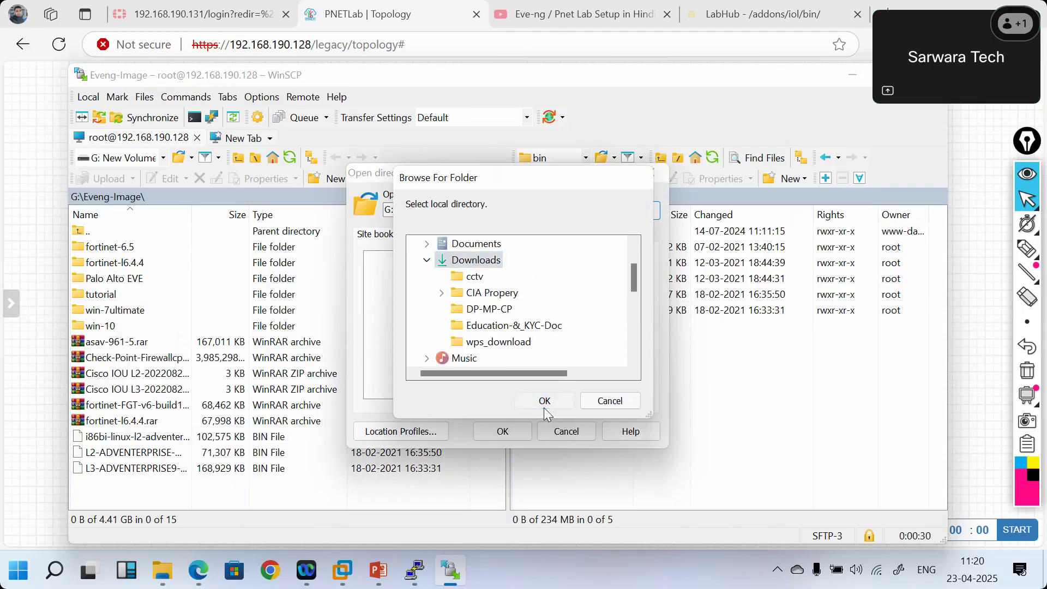
{"action": "left_click", "coordinate": [544, 402]}
{"action": "left_click", "coordinate": [502, 431]}
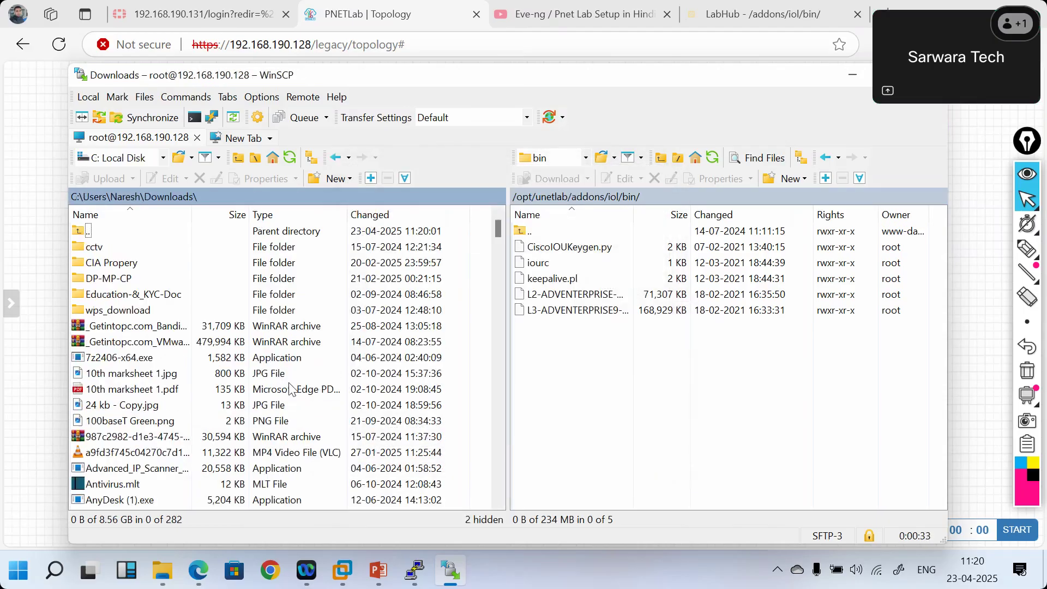
{"action": "scroll", "coordinate": [232, 404], "scroll_direction": "down", "scroll_amount": 20}
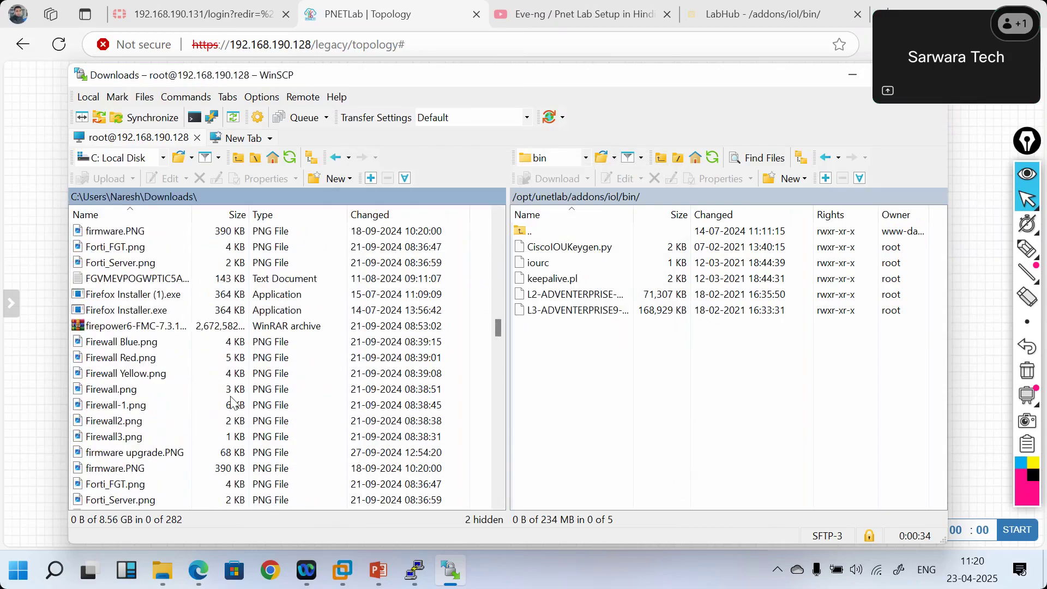
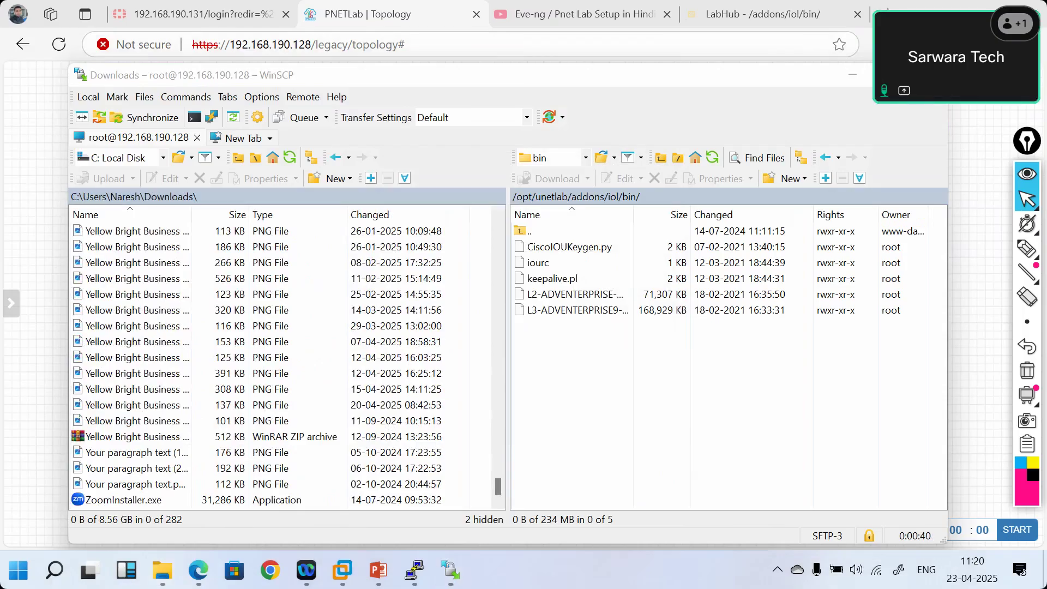
- Upload L2-ADVENTERPRISEK9-M-15.2-IRON-20151103.bin from Downloads to /opt/unetlab/addons/iol/bin on the server
{"action": "left_click", "coordinate": [962, 45]}
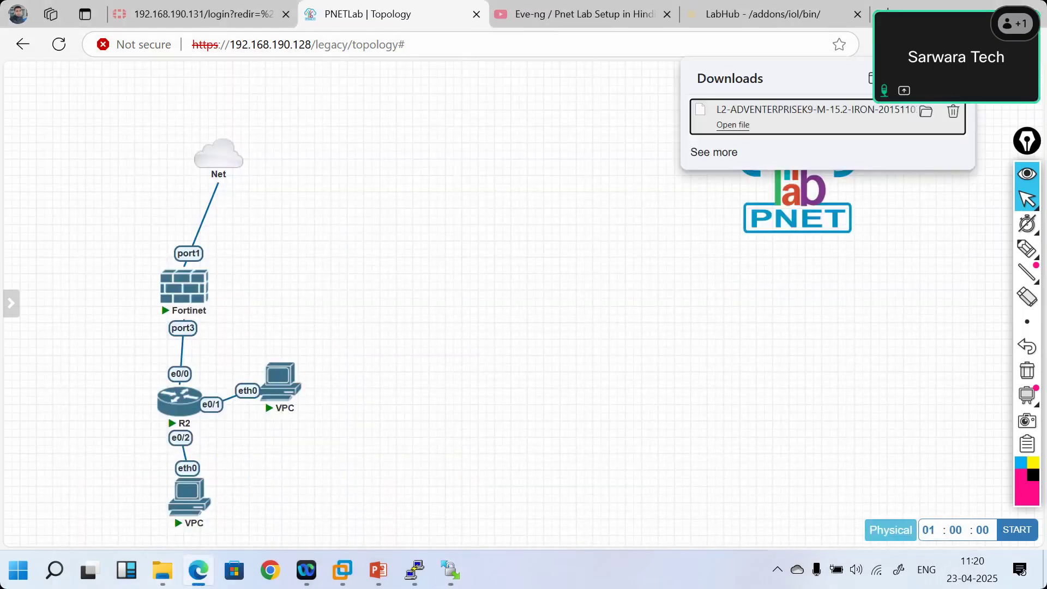
{"action": "double_click", "coordinate": [270, 44]}
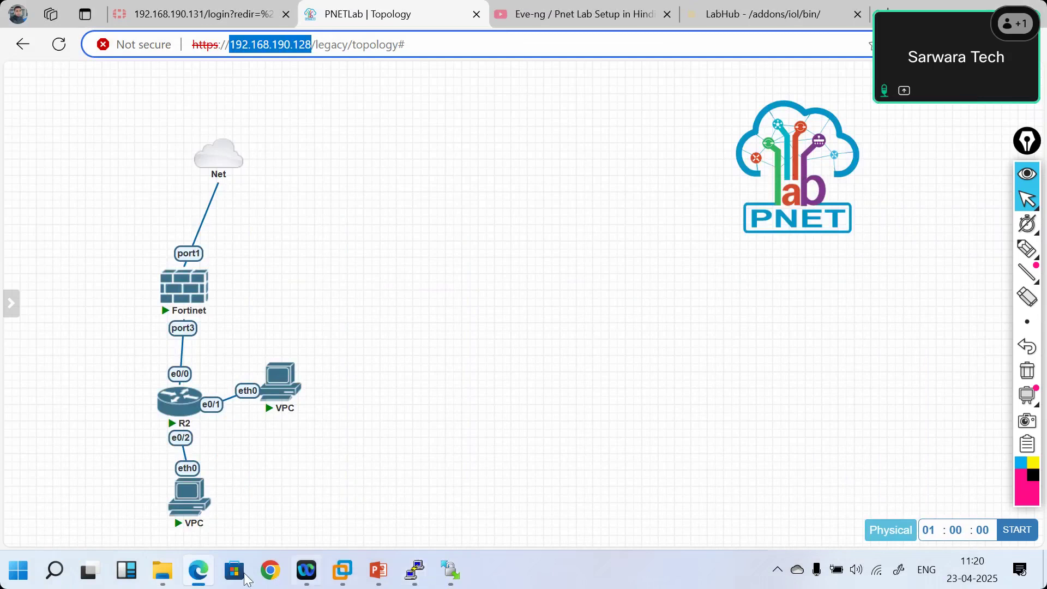
{"action": "left_click", "coordinate": [450, 570]}
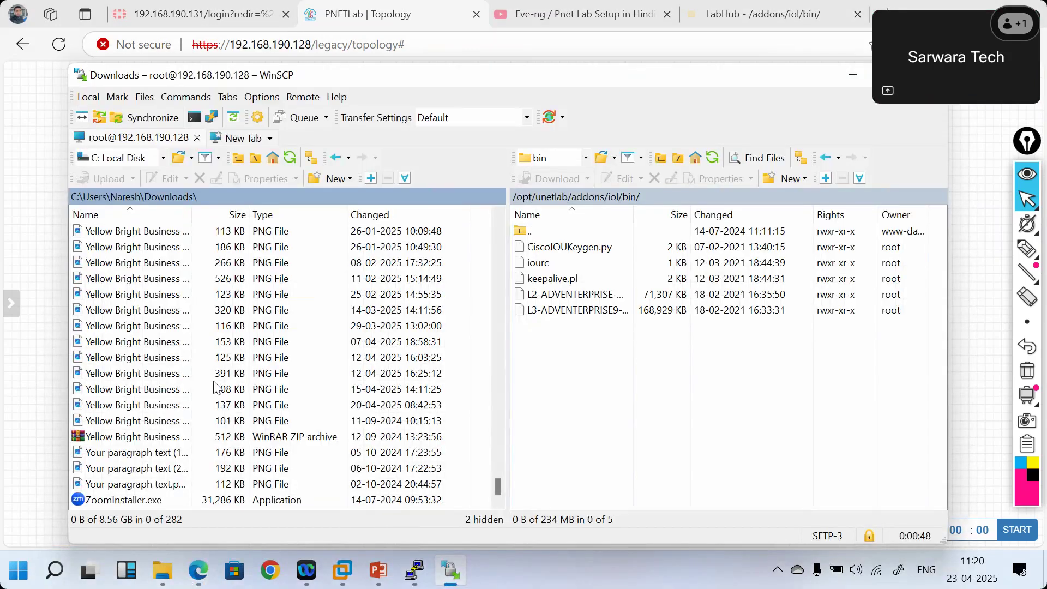
{"action": "left_click", "coordinate": [134, 459]}
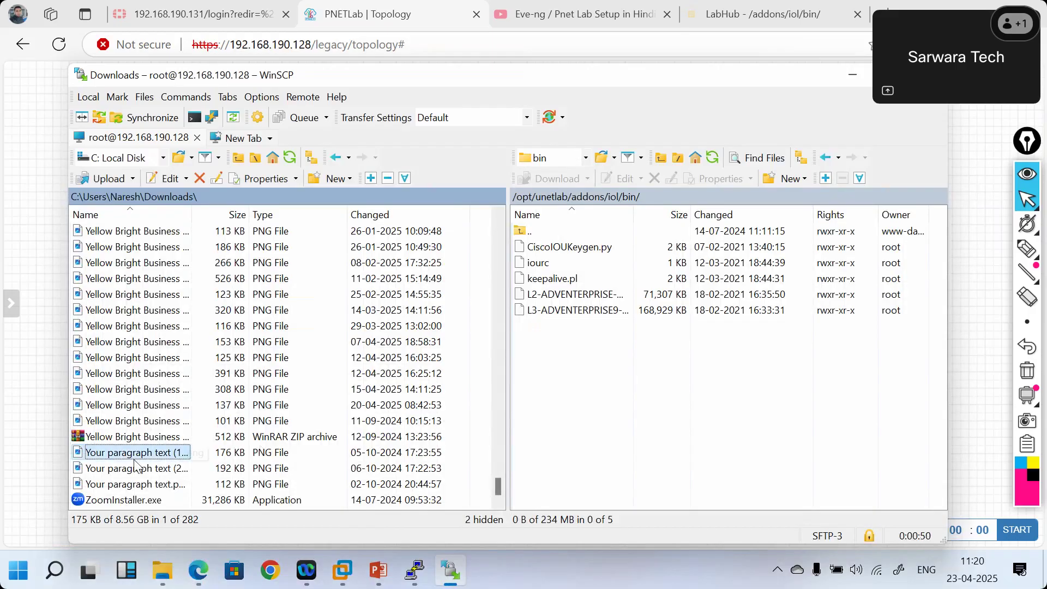
{"action": "type", "text": "l"}
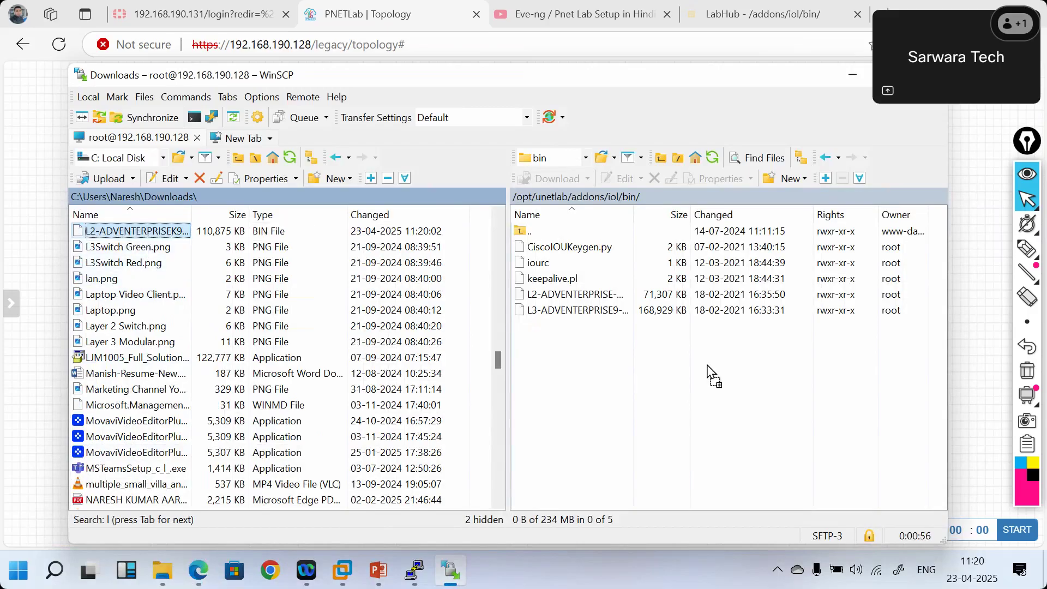
{"action": "key", "text": "F5"}
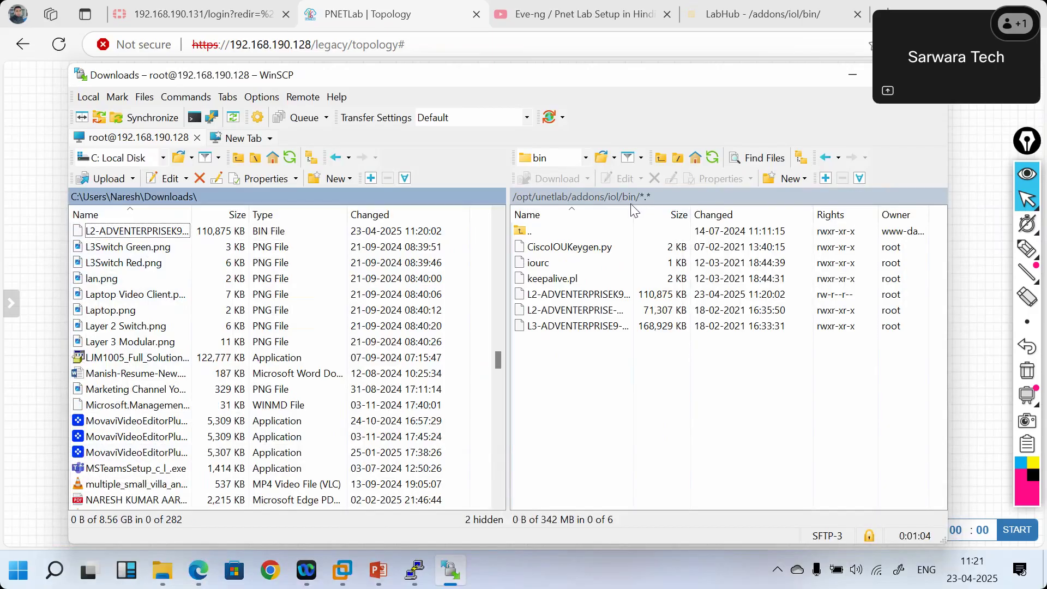
{"action": "left_click_drag", "start_coordinate": [666, 214], "coordinate": [780, 209]}
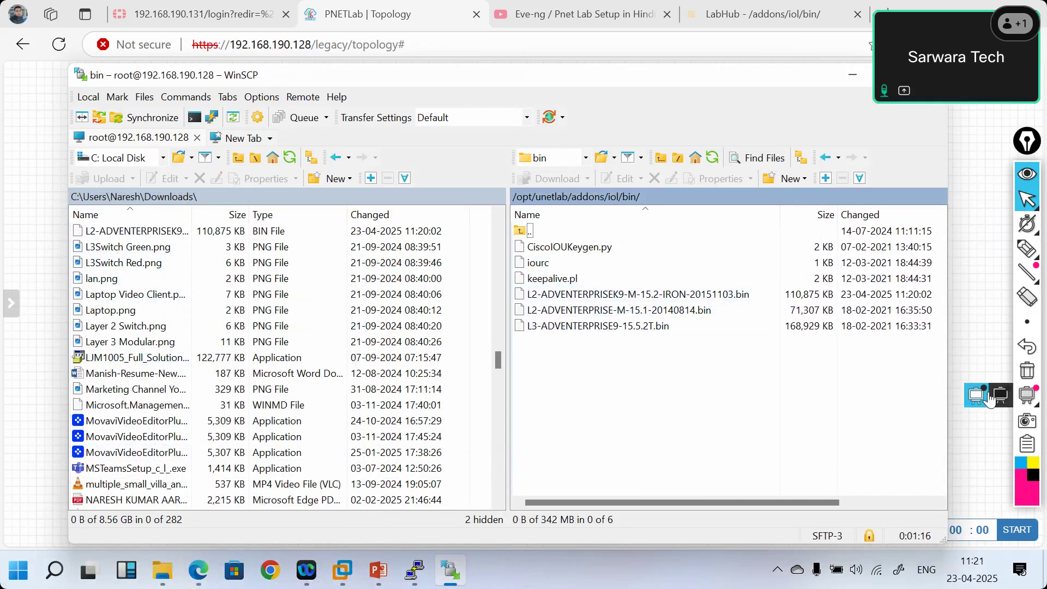
{"action": "left_click", "coordinate": [960, 298]}
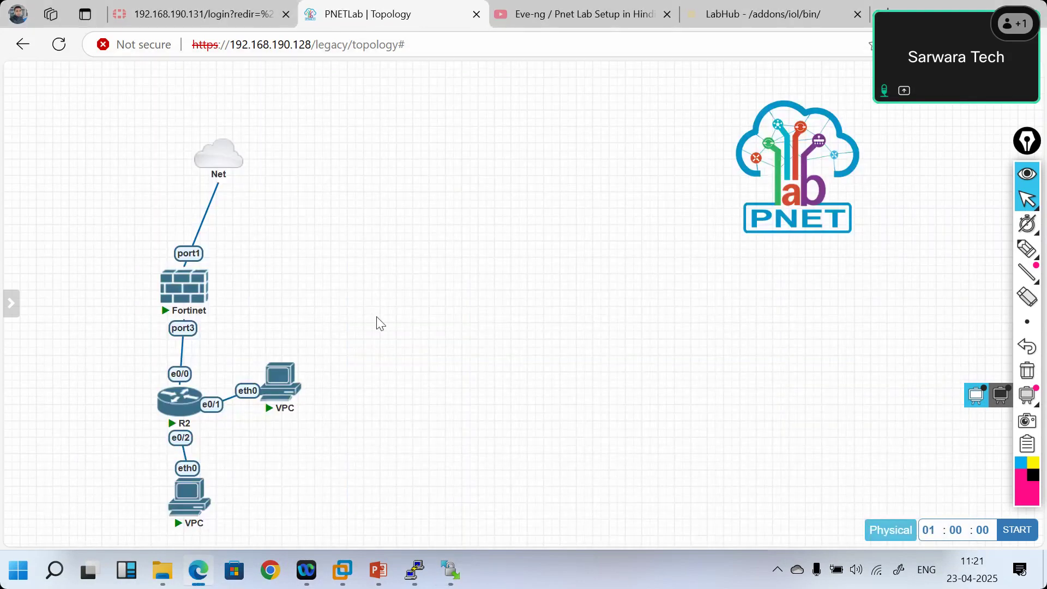
- Close the lab and run Fix Permission from System Settings, acknowledging the success message
{"action": "mouse_move", "coordinate": [48, 201]}
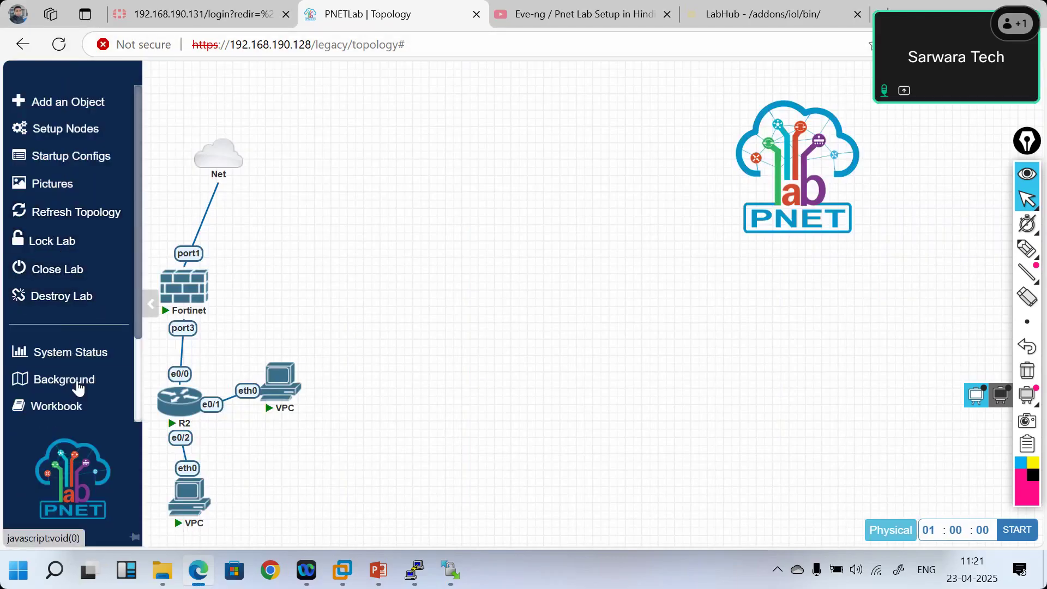
{"action": "left_click", "coordinate": [66, 271]}
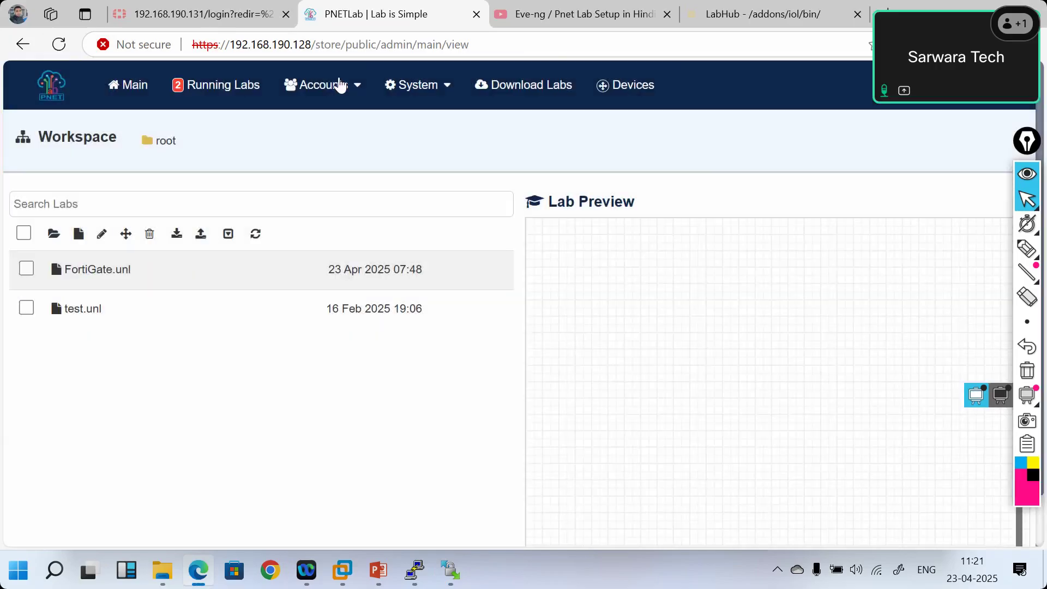
{"action": "left_click", "coordinate": [340, 86]}
{"action": "left_click", "coordinate": [416, 87]}
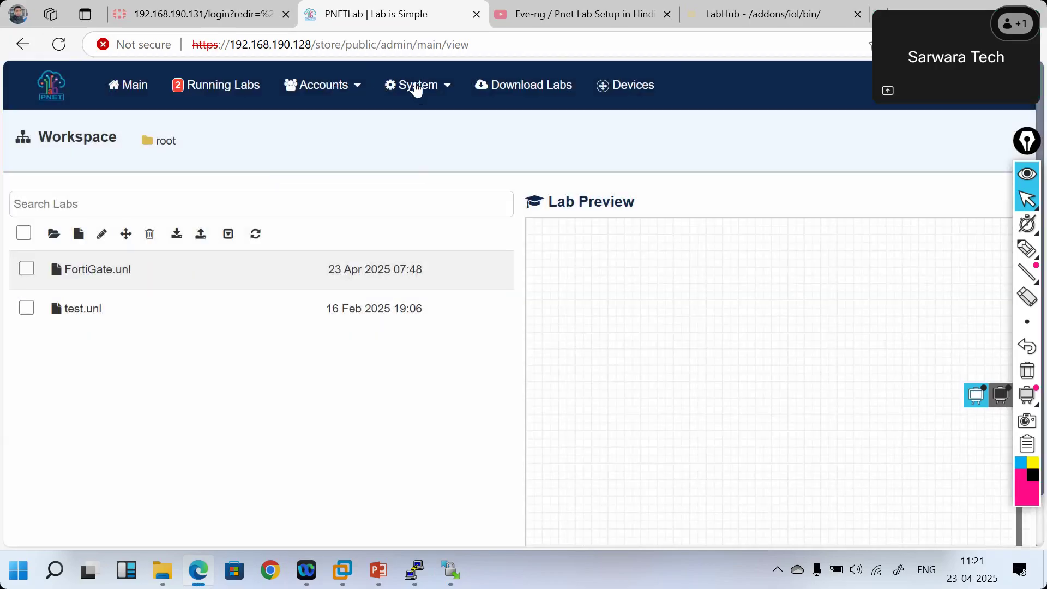
{"action": "left_click", "coordinate": [416, 87]}
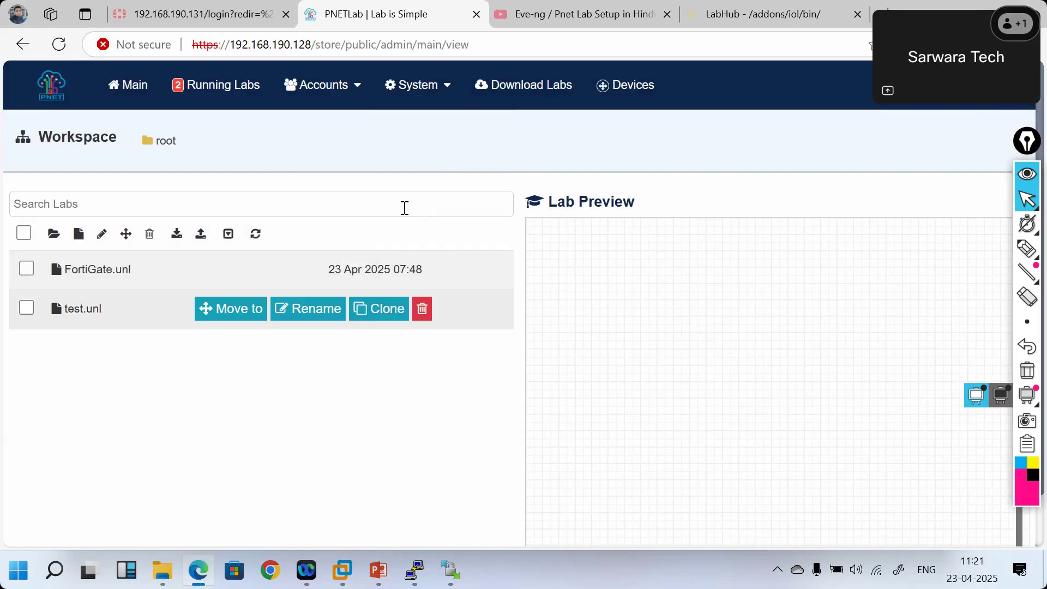
{"action": "left_click", "coordinate": [418, 90]}
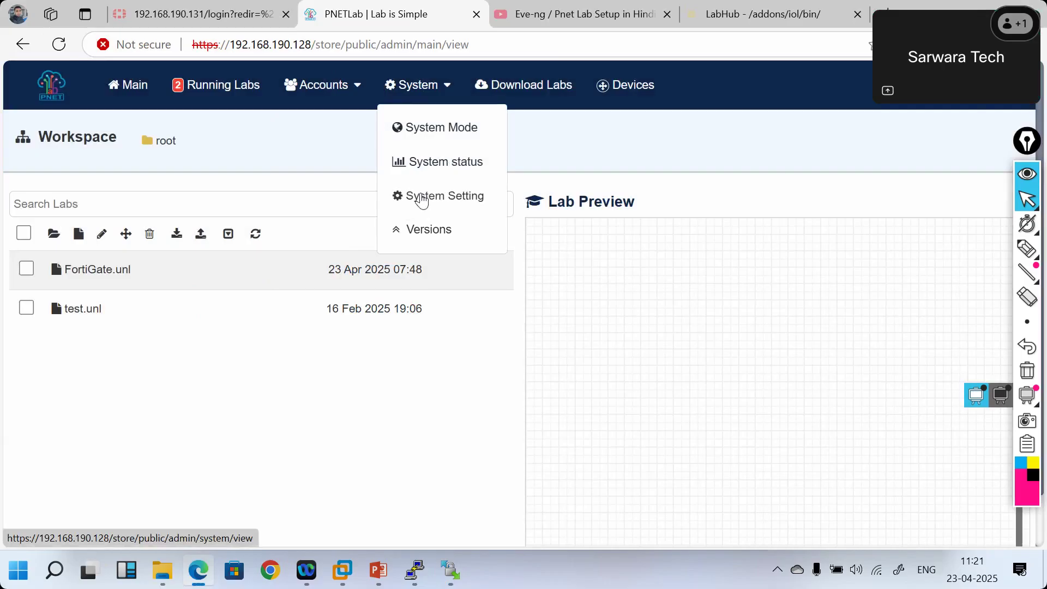
{"action": "left_click", "coordinate": [422, 199]}
{"action": "left_click", "coordinate": [389, 192]}
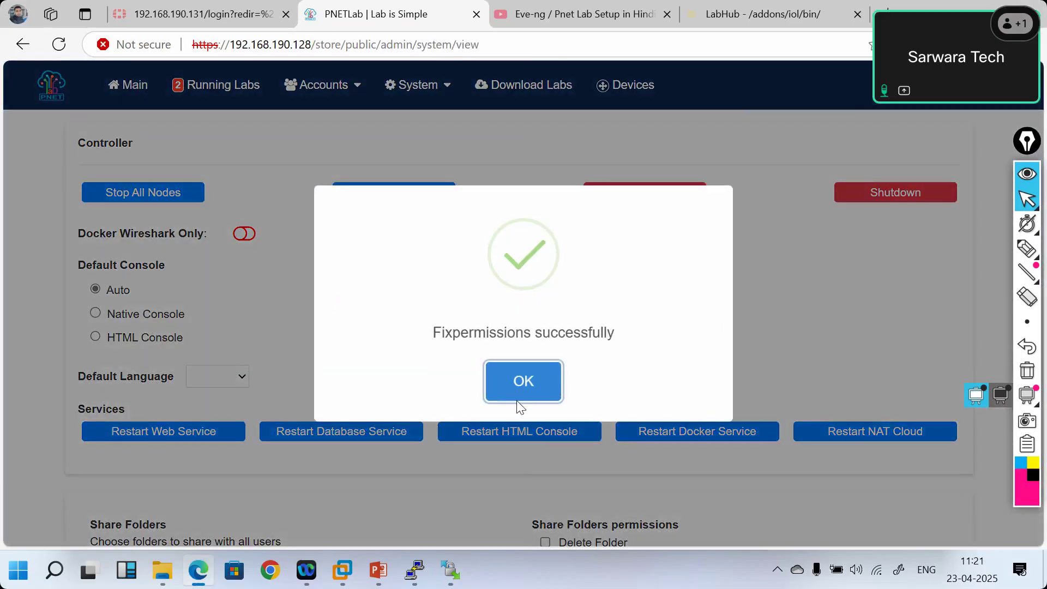
{"action": "left_click", "coordinate": [517, 399]}
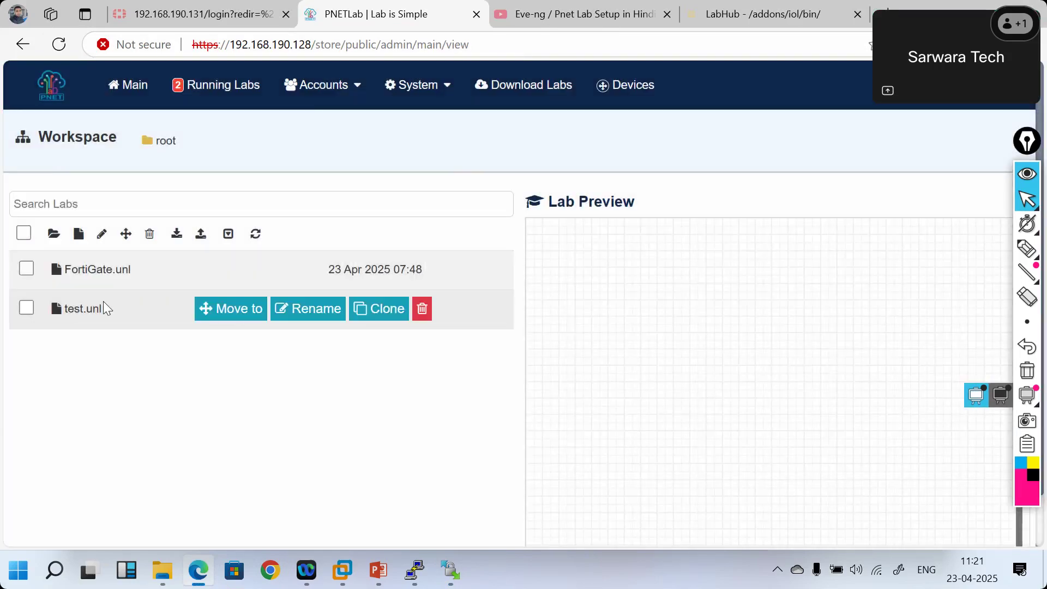
- Select FortiGate.unl in the workspace and open it
{"action": "left_click", "coordinate": [103, 301]}
{"action": "left_click", "coordinate": [96, 271]}
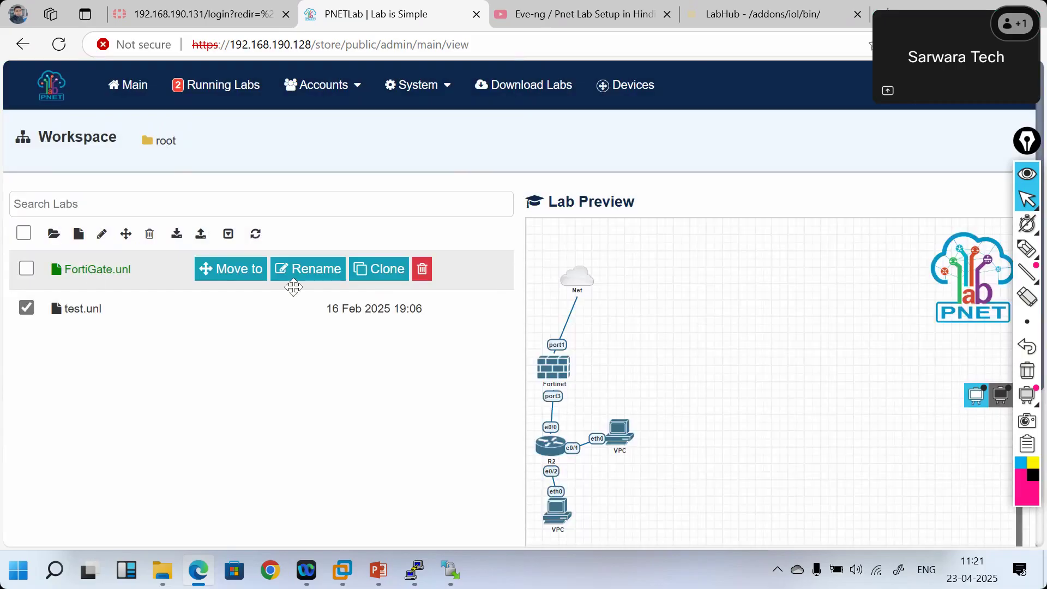
{"action": "scroll", "coordinate": [636, 453], "scroll_direction": "down", "scroll_amount": 4}
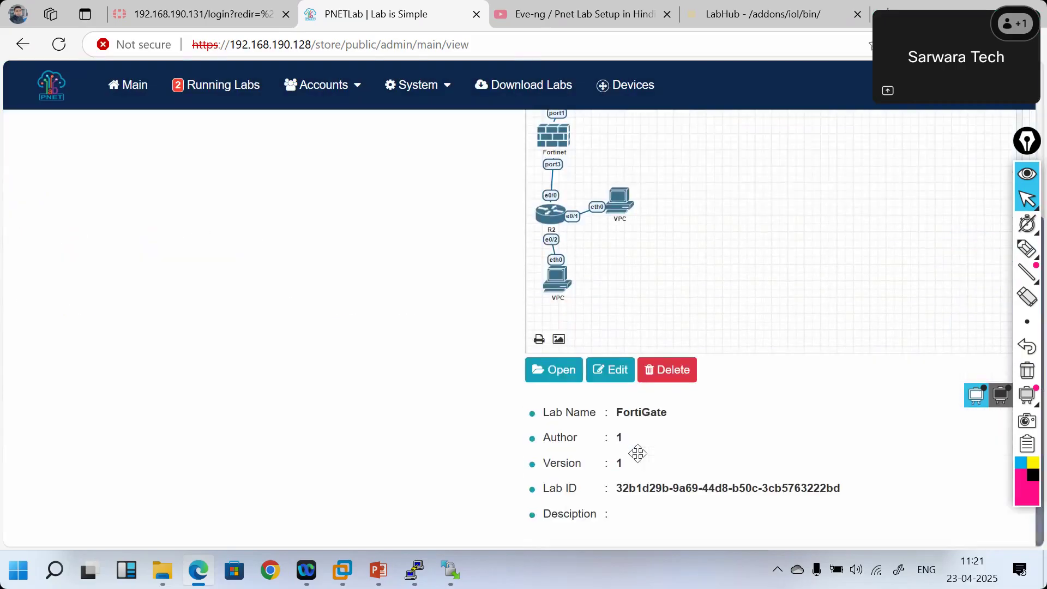
{"action": "left_click", "coordinate": [559, 376]}
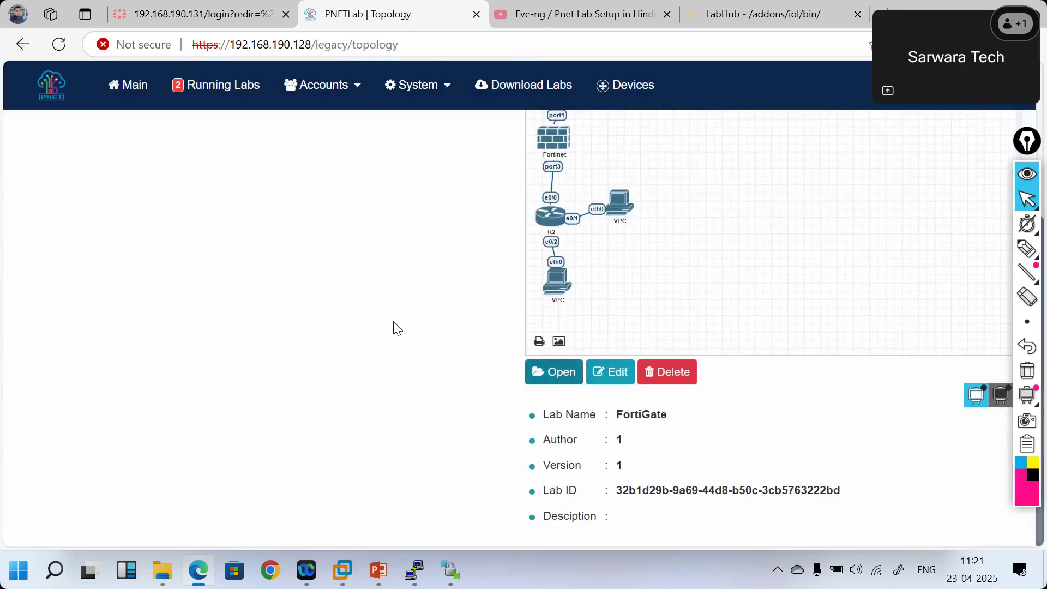
- Add a Cisco IOL node using the L2-ADVENTERPRISEK9-M-15.2-IRON-20151103.bin image to the canvas
{"action": "right_click", "coordinate": [413, 289]}
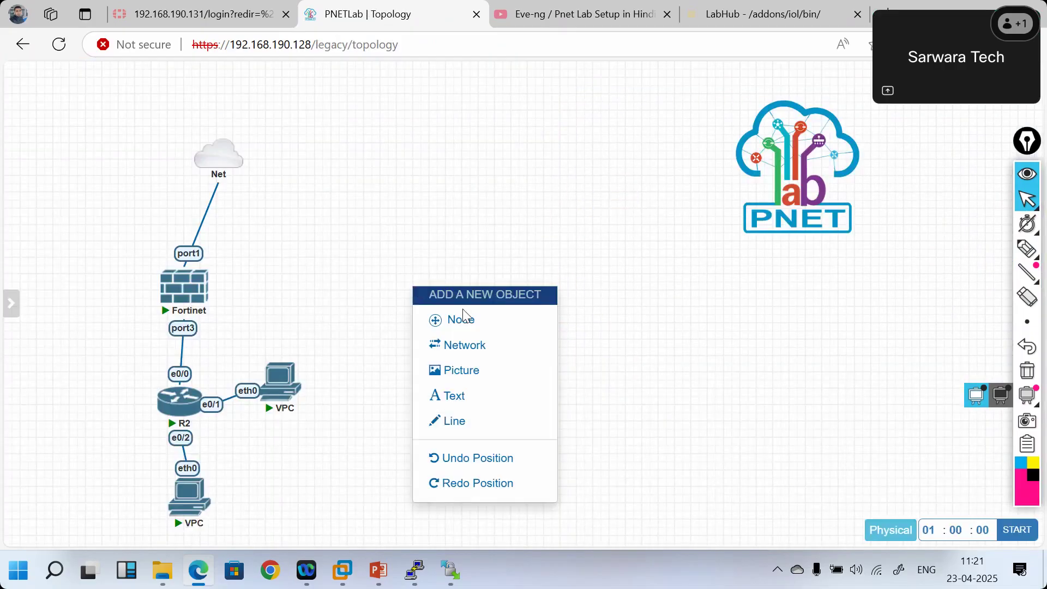
{"action": "left_click", "coordinate": [466, 321]}
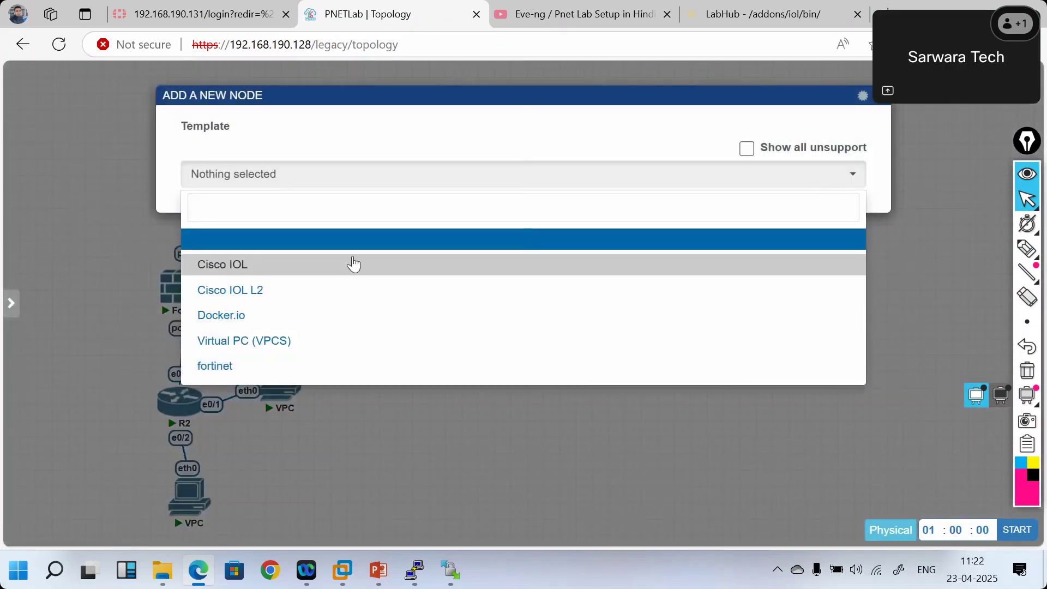
{"action": "left_click", "coordinate": [250, 293]}
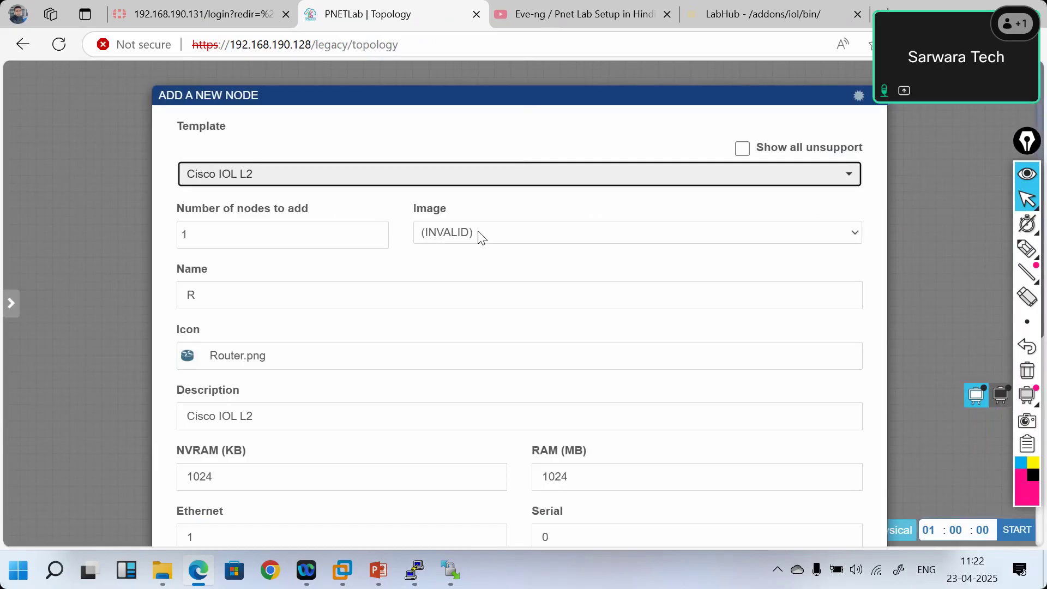
{"action": "left_click", "coordinate": [323, 185]}
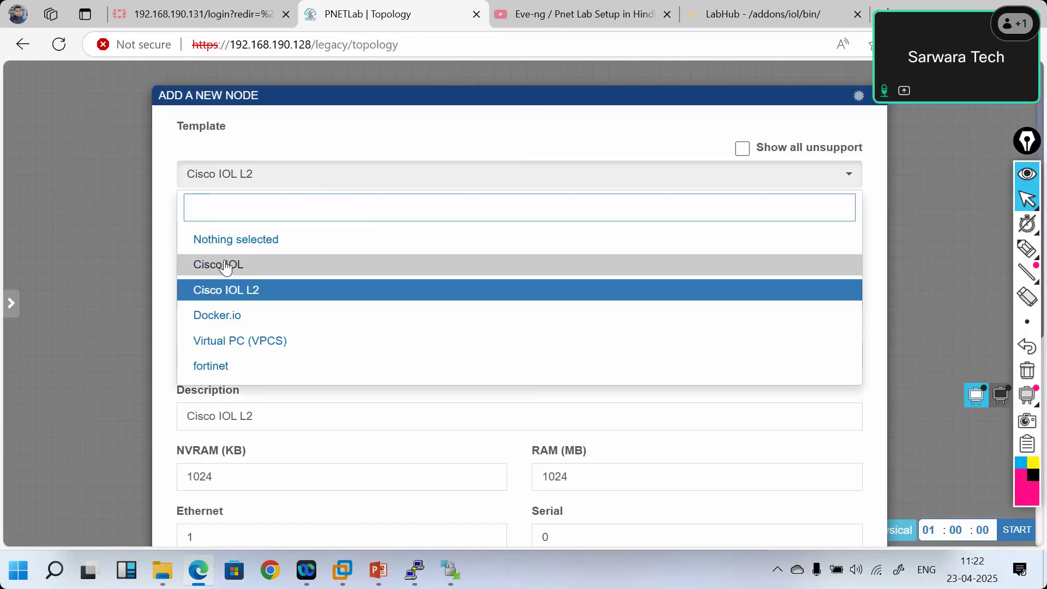
{"action": "left_click", "coordinate": [228, 265]}
{"action": "left_click", "coordinate": [471, 232]}
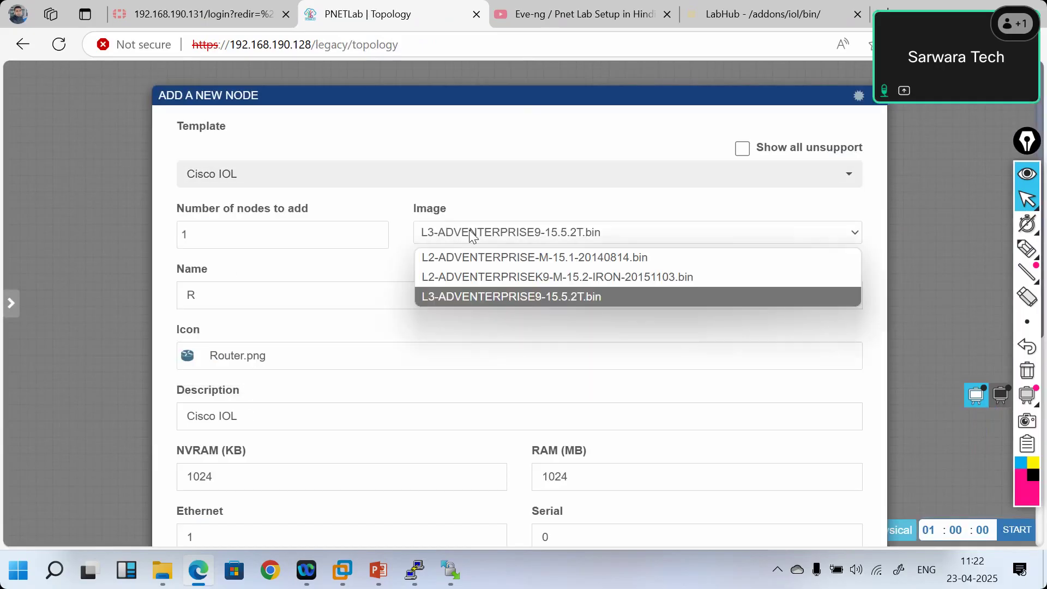
{"action": "left_click", "coordinate": [510, 279]}
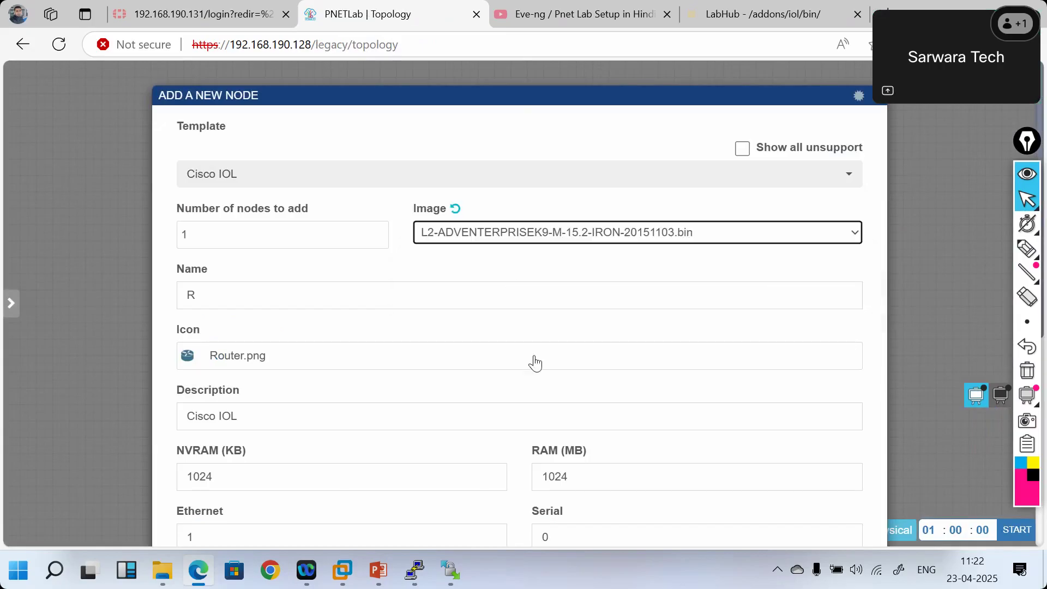
{"action": "scroll", "coordinate": [533, 362], "scroll_direction": "down", "scroll_amount": 5}
{"action": "left_click", "coordinate": [493, 497]}
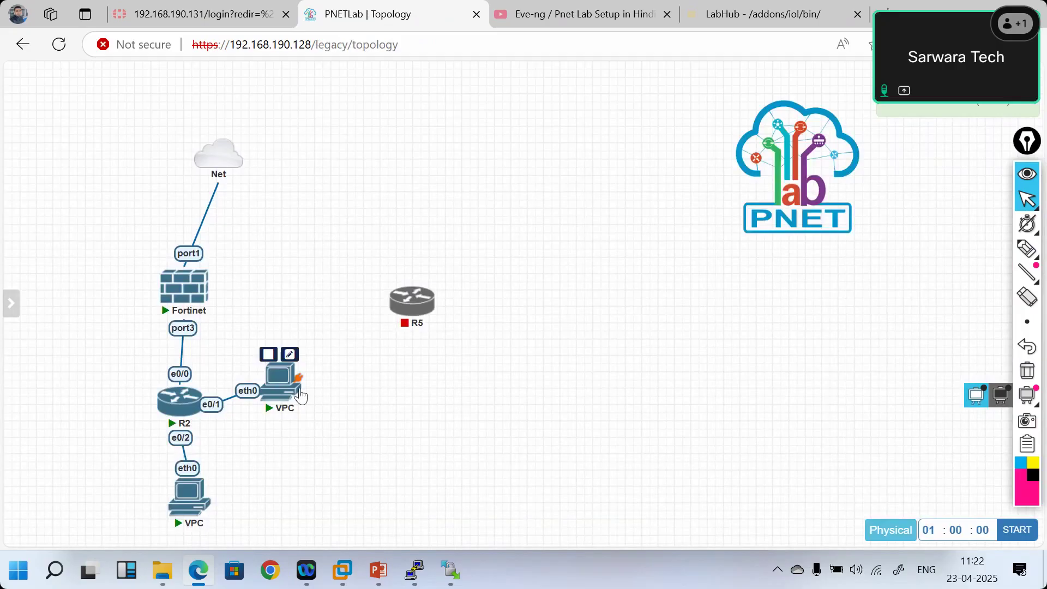
- Stop the right VPC, the lower VPC and router R2
{"action": "right_click", "coordinate": [278, 396]}
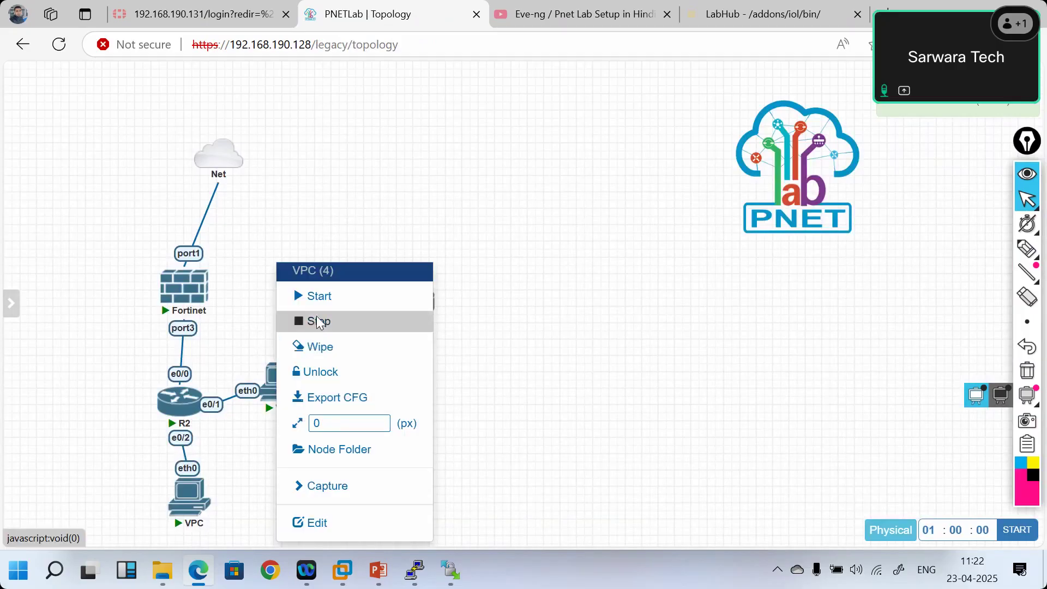
{"action": "left_click", "coordinate": [318, 322]}
{"action": "right_click", "coordinate": [195, 504]}
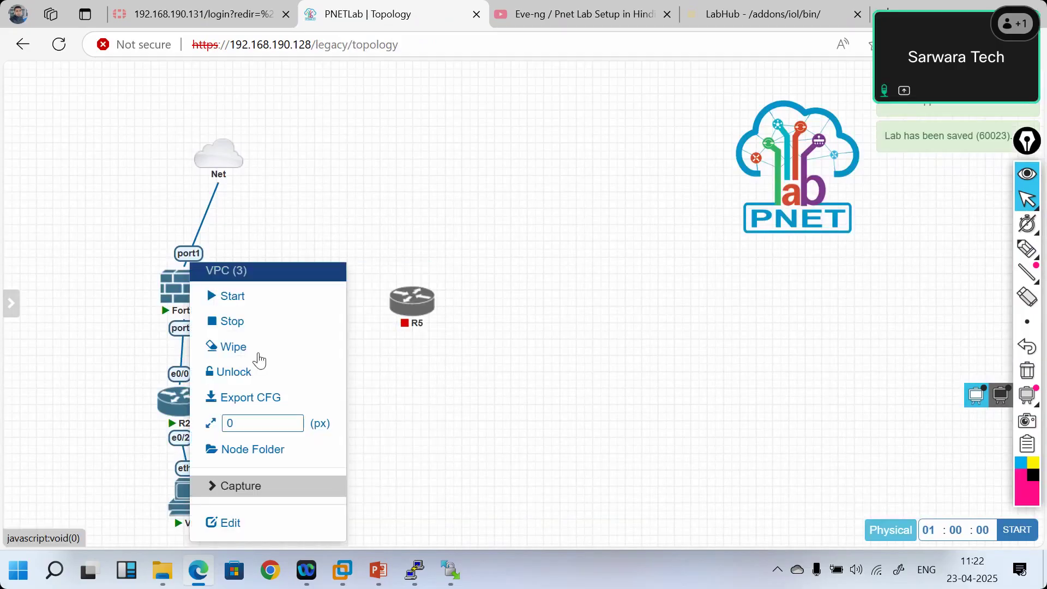
{"action": "left_click", "coordinate": [233, 334]}
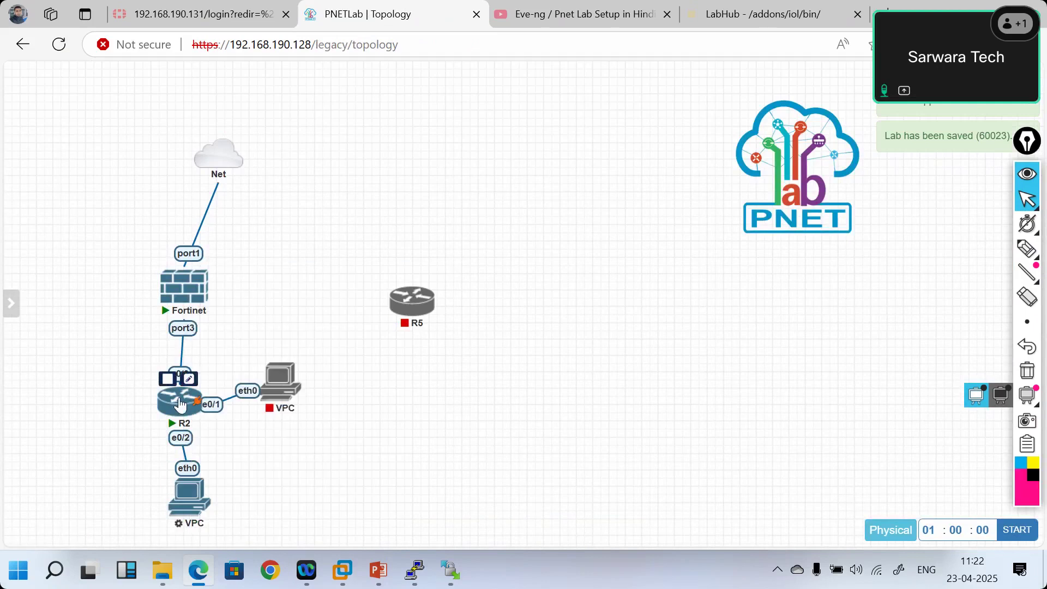
{"action": "right_click", "coordinate": [183, 402]}
{"action": "left_click", "coordinate": [221, 321]}
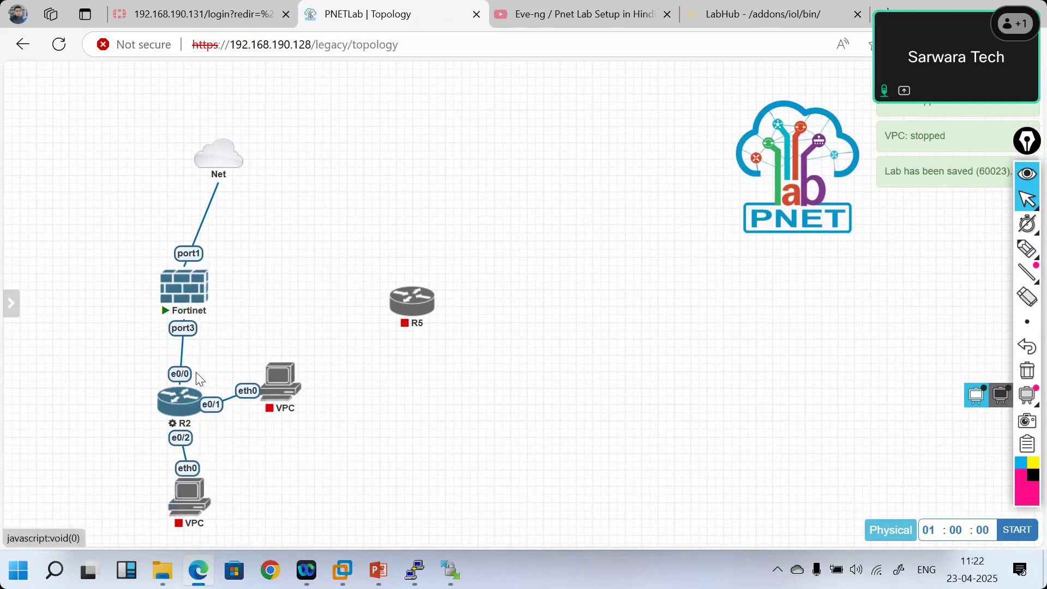
- Delete router R2, confirming the deletion warning
{"action": "right_click", "coordinate": [182, 408]}
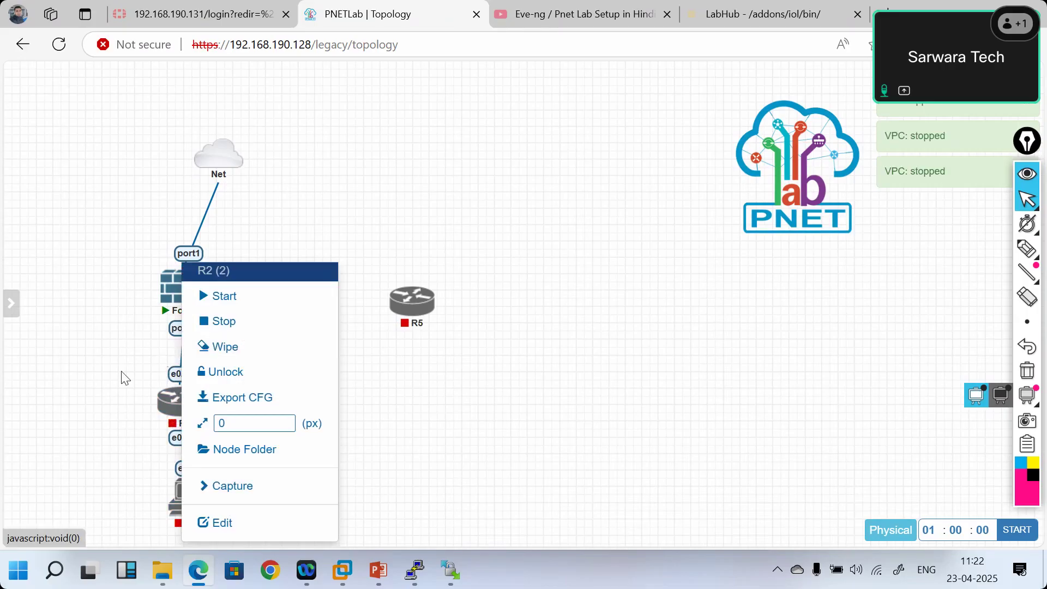
{"action": "left_click", "coordinate": [166, 399]}
{"action": "right_click", "coordinate": [174, 396]}
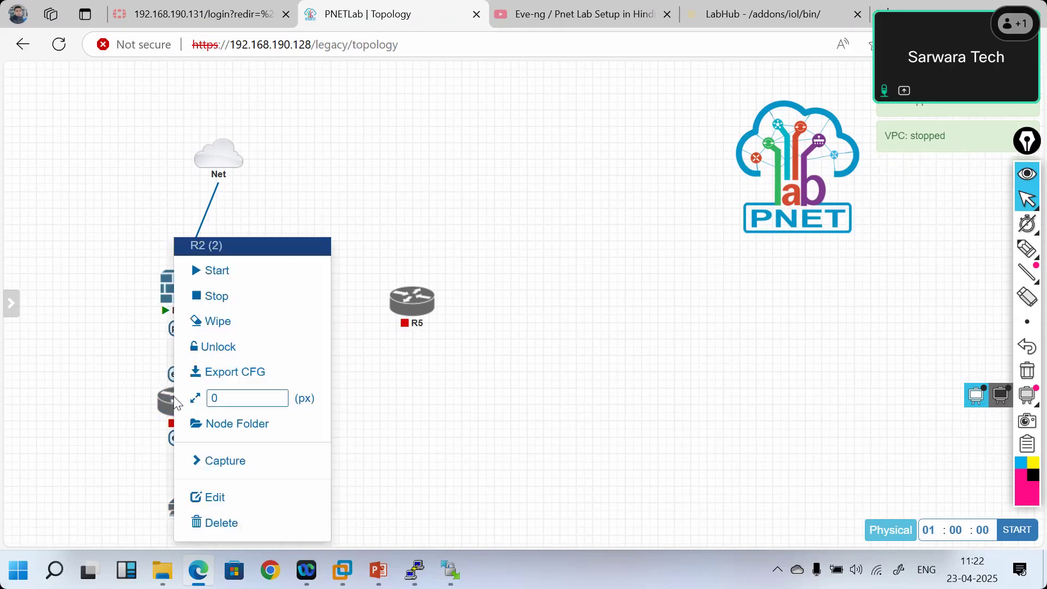
{"action": "left_click", "coordinate": [218, 525]}
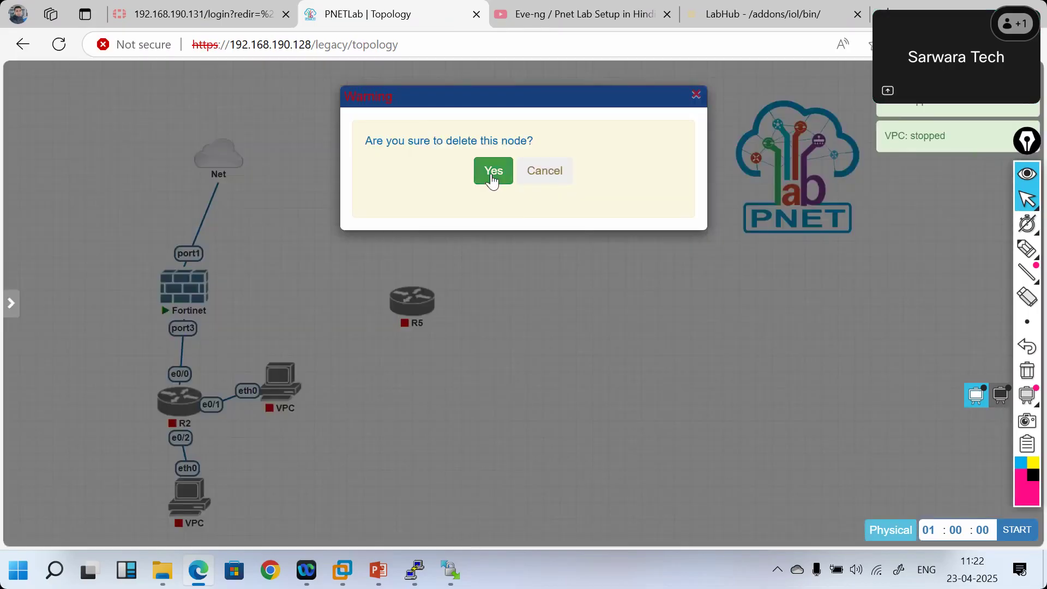
{"action": "left_click", "coordinate": [491, 172]}
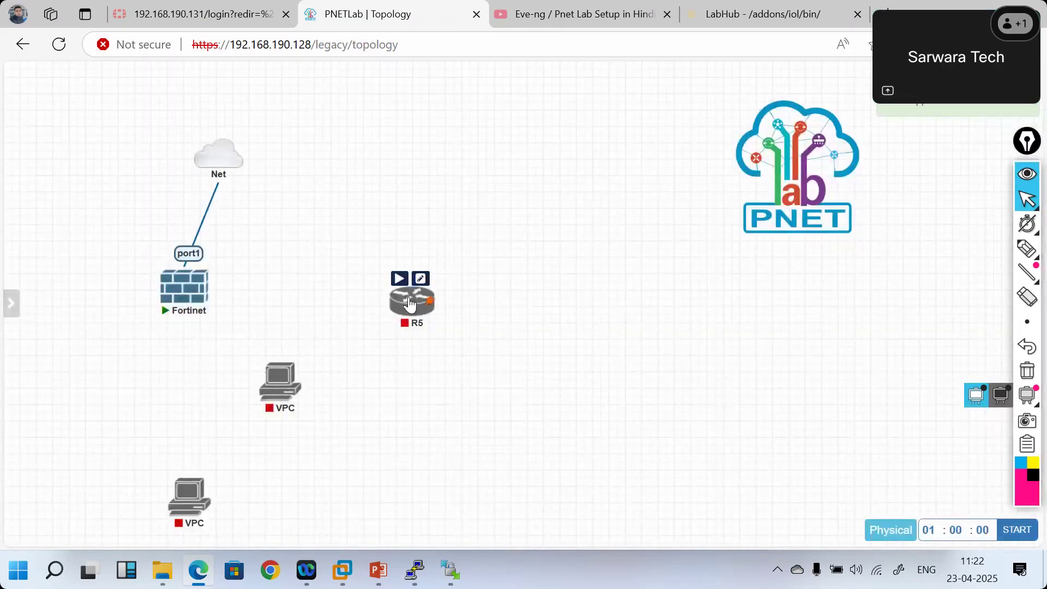
- Move R5 into R2's spot and link e0/0 to Fortinet port3 and e0/1 to the VPC's eth0
{"action": "left_click_drag", "start_coordinate": [430, 304], "coordinate": [186, 291]}
{"action": "left_click", "coordinate": [524, 354]}
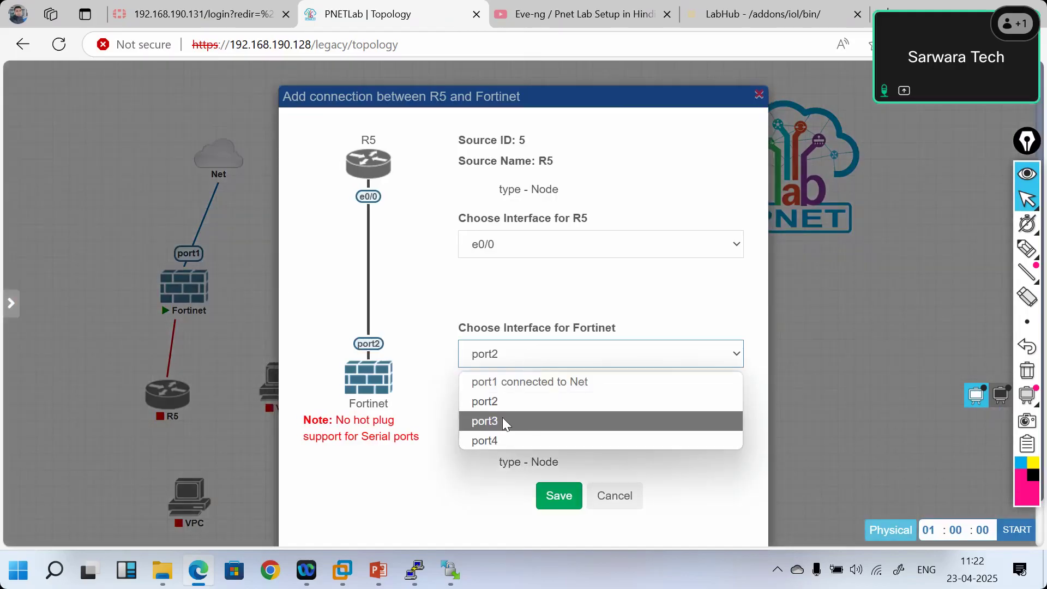
{"action": "left_click", "coordinate": [532, 421]}
{"action": "left_click", "coordinate": [559, 495]}
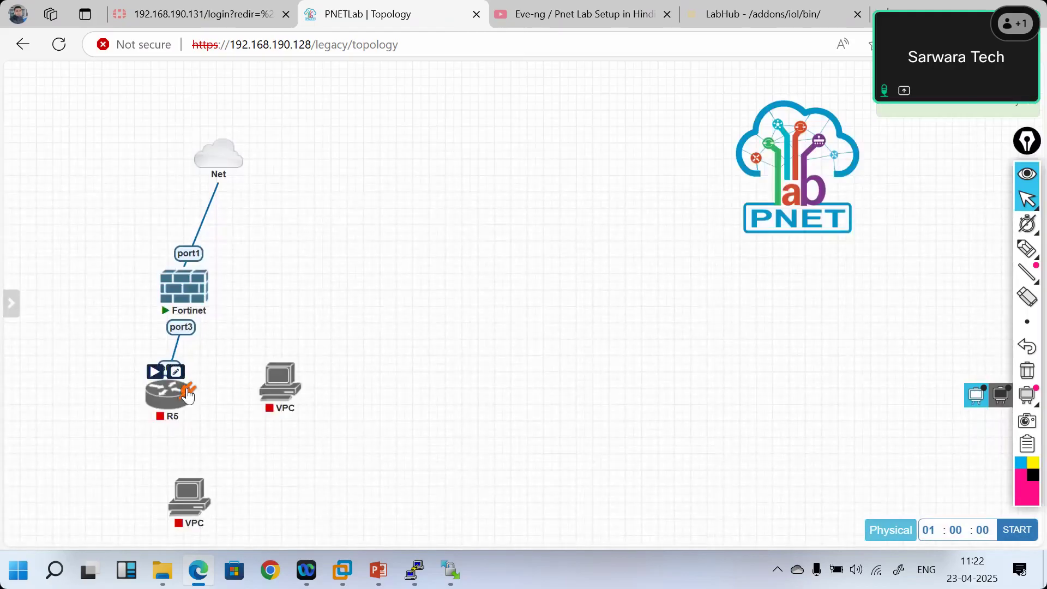
{"action": "left_click_drag", "start_coordinate": [186, 398], "coordinate": [279, 383]}
{"action": "left_click", "coordinate": [559, 496]}
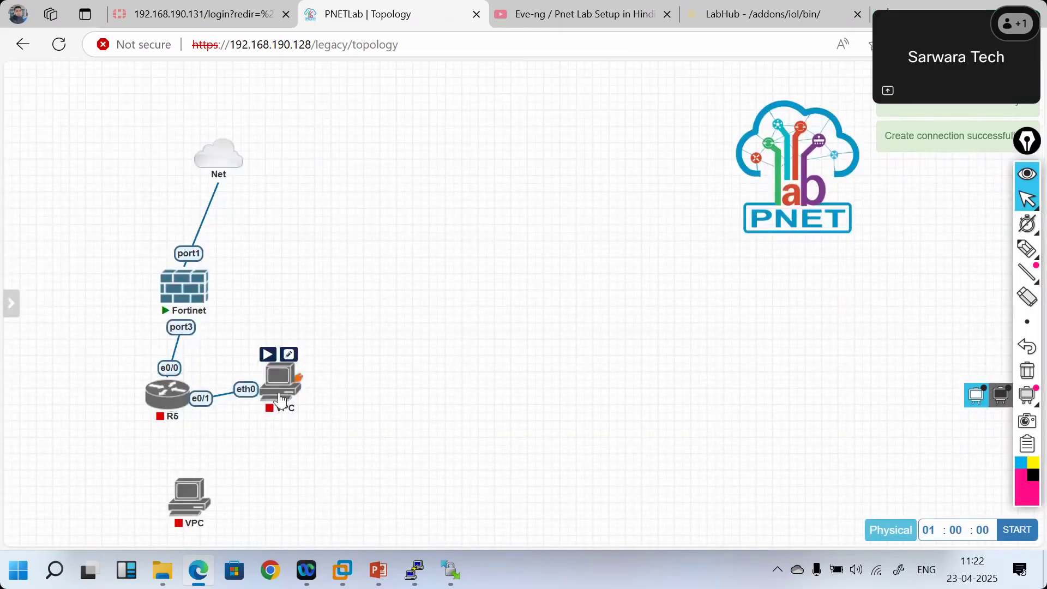
- Start the connected VPC and the R5 node
{"action": "right_click", "coordinate": [280, 400]}
{"action": "left_click", "coordinate": [308, 271]}
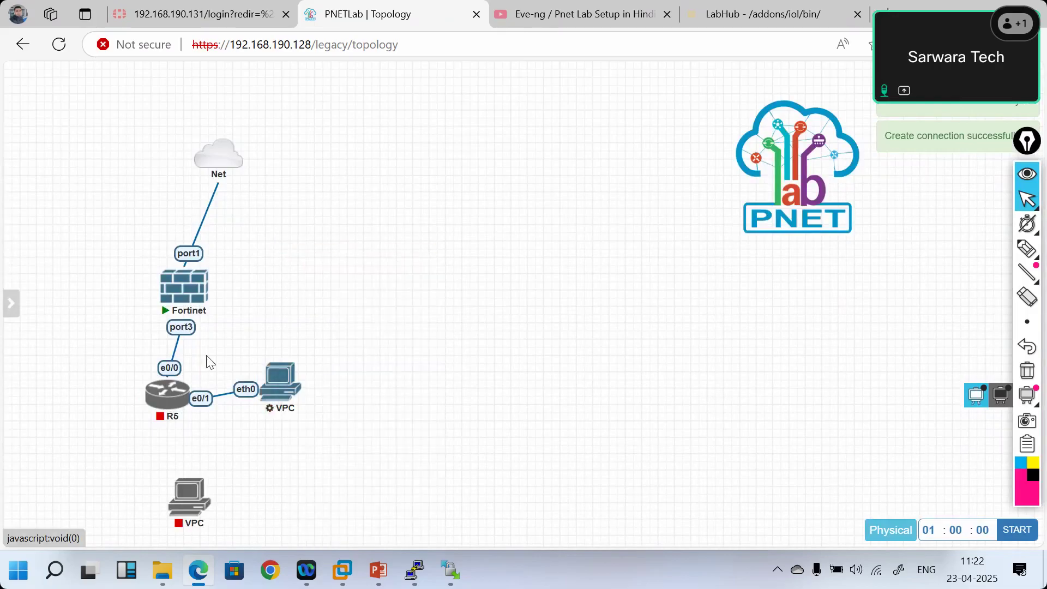
{"action": "right_click", "coordinate": [172, 387]}
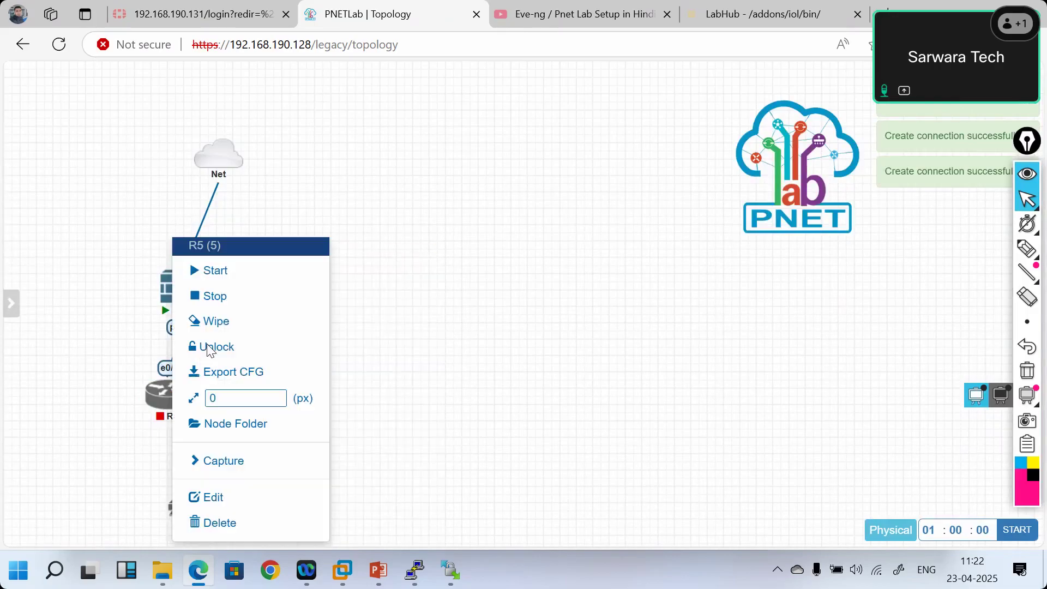
{"action": "left_click", "coordinate": [215, 271]}
{"action": "mouse_move", "coordinate": [163, 406]}
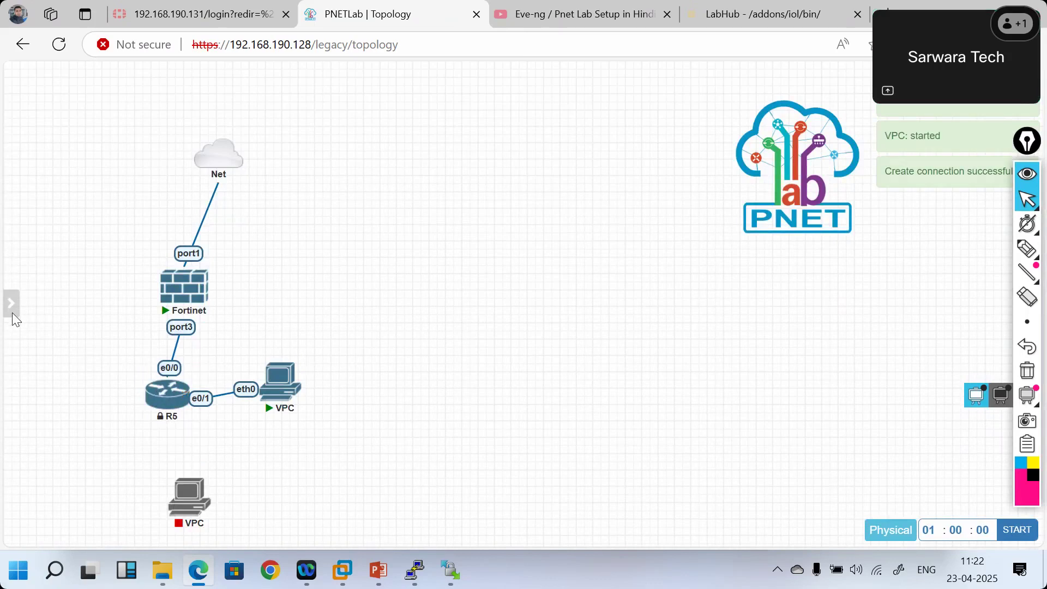
- Lock the lab and open R5's console in the telnet client
{"action": "mouse_move", "coordinate": [11, 303]}
{"action": "left_click", "coordinate": [48, 242]}
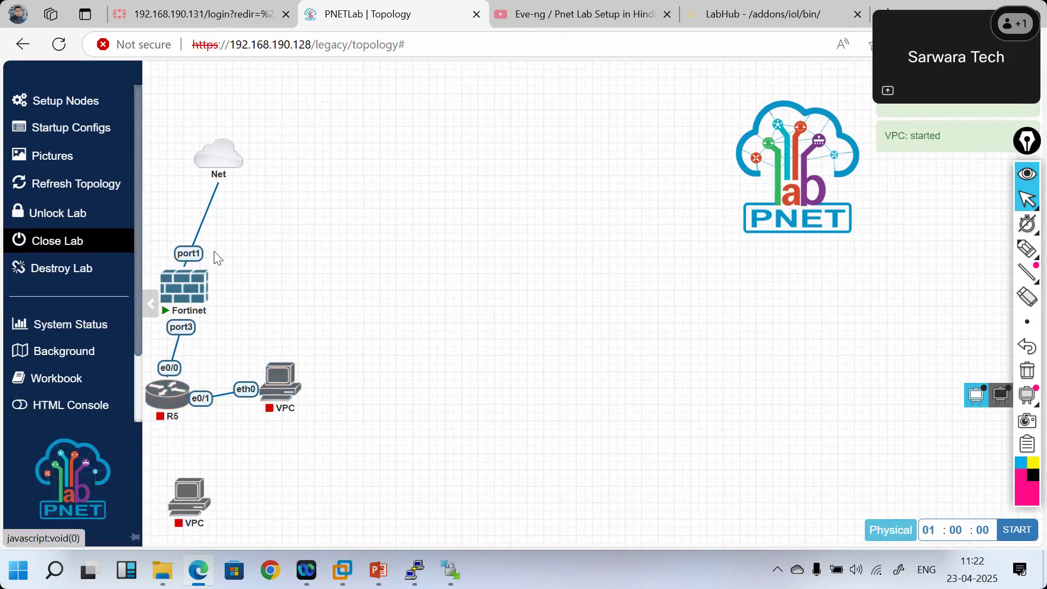
{"action": "left_click", "coordinate": [173, 395]}
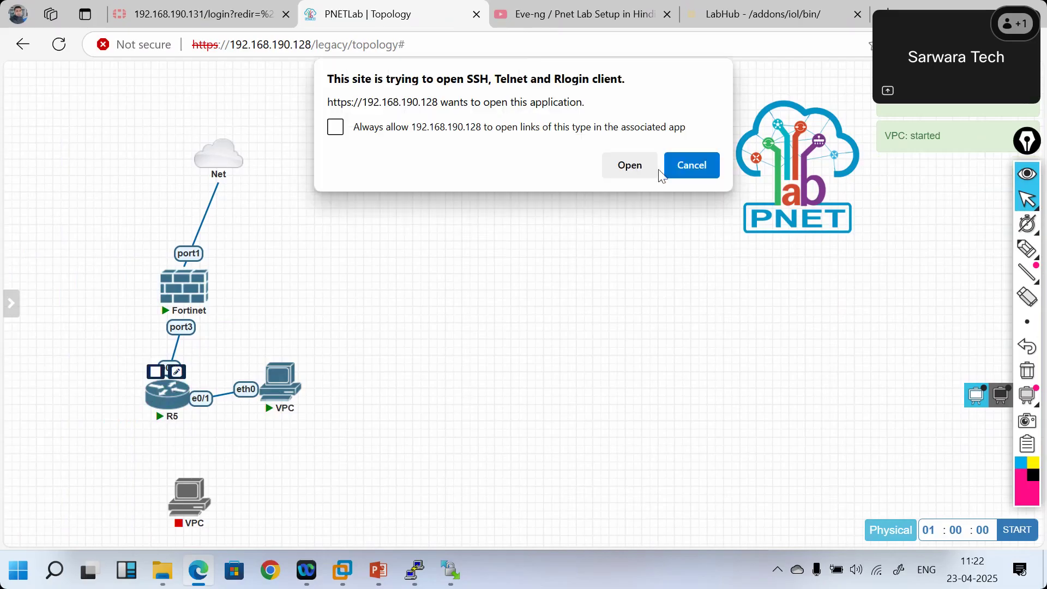
{"action": "left_click", "coordinate": [633, 170]}
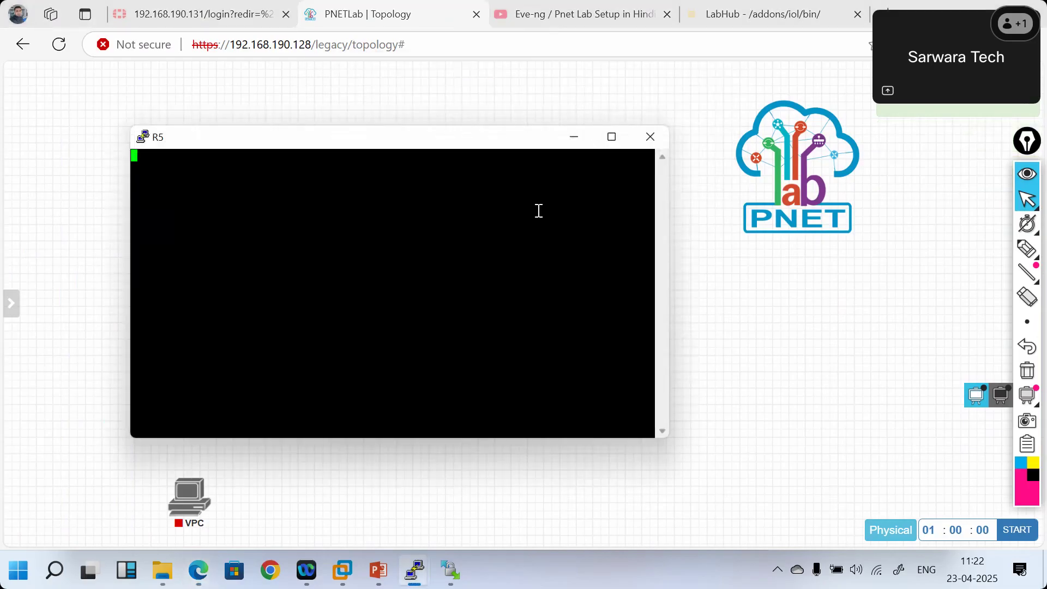
{"action": "key", "text": "Return"}
{"action": "key", "text": "Return"}
{"action": "key", "text": "Return"}
{"action": "key", "text": "Return"}
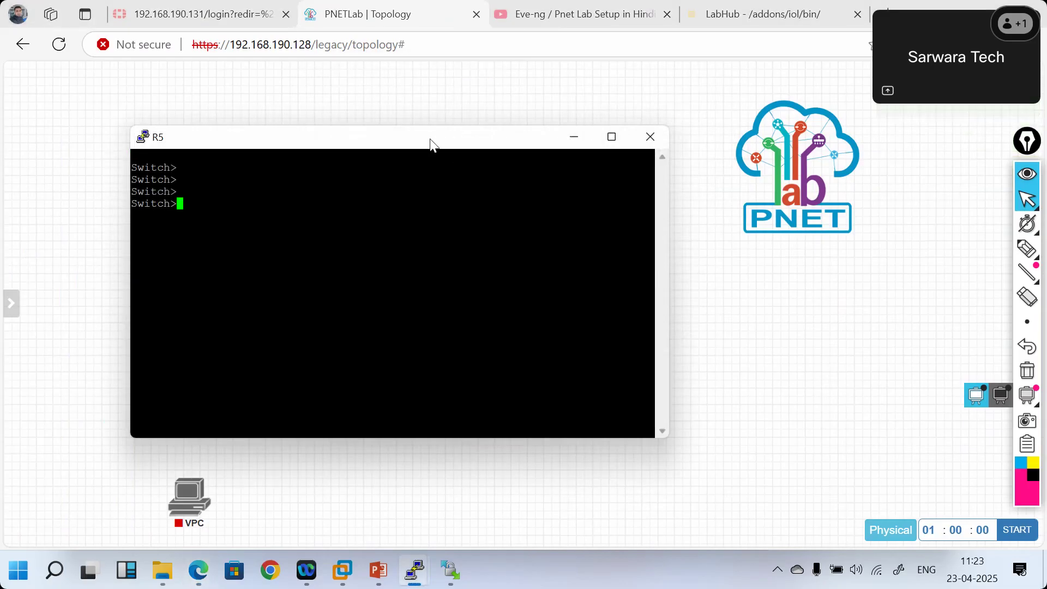
{"action": "left_click_drag", "start_coordinate": [432, 144], "coordinate": [690, 219]}
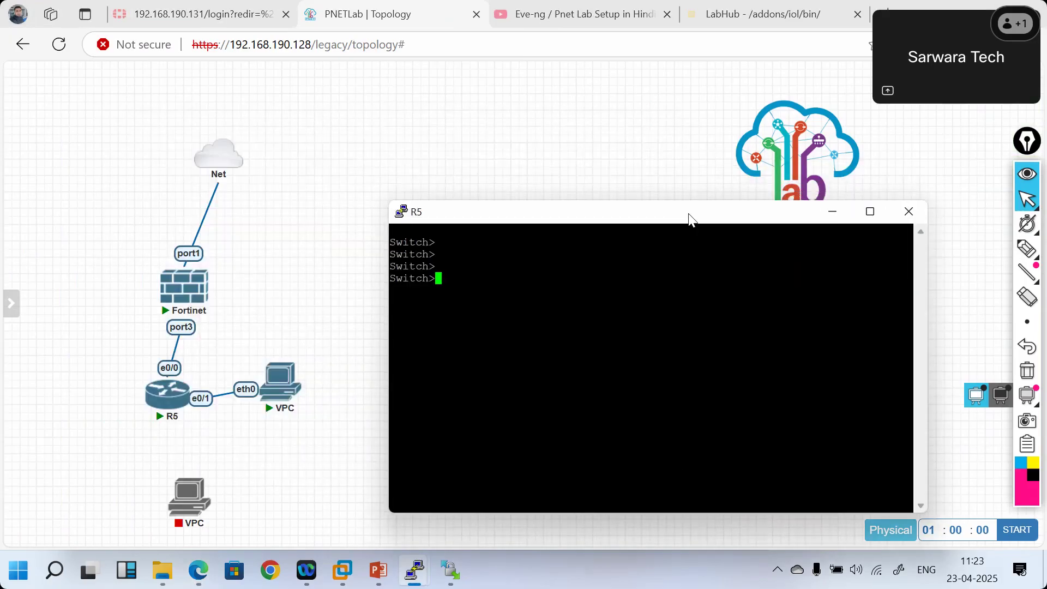
- Enter privileged and global configuration mode, then interface Ethernet0/0
{"action": "type", "text": "en"}
{"action": "key", "text": "Return"}
{"action": "type", "text": "confi ter"}
{"action": "key", "text": "Return"}
{"action": "type", "text": "int"}
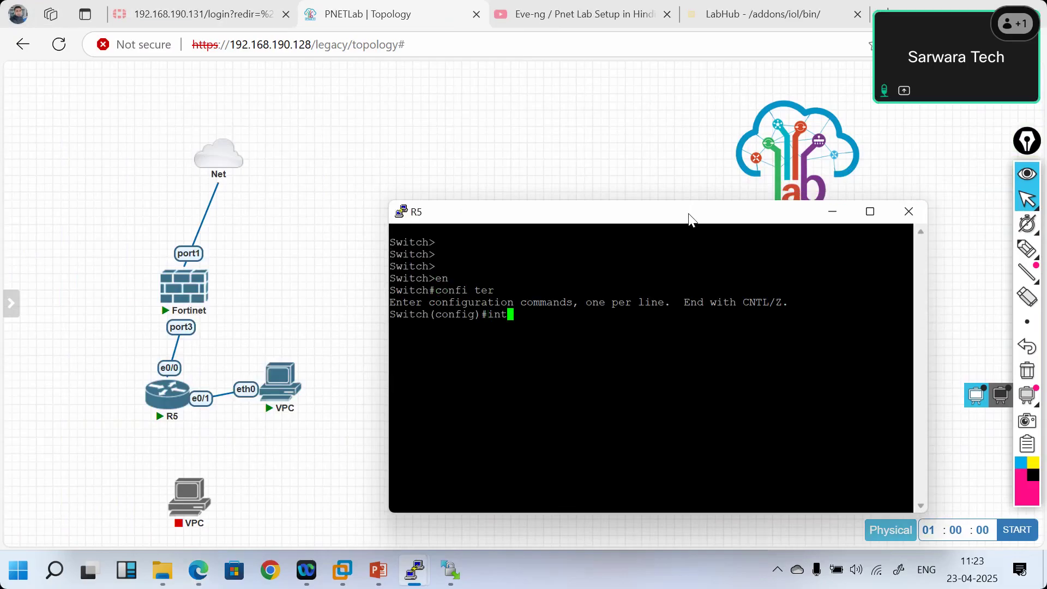
{"action": "type", "text": " e"}
{"action": "key", "text": "Tab"}
{"action": "type", "text": "th"}
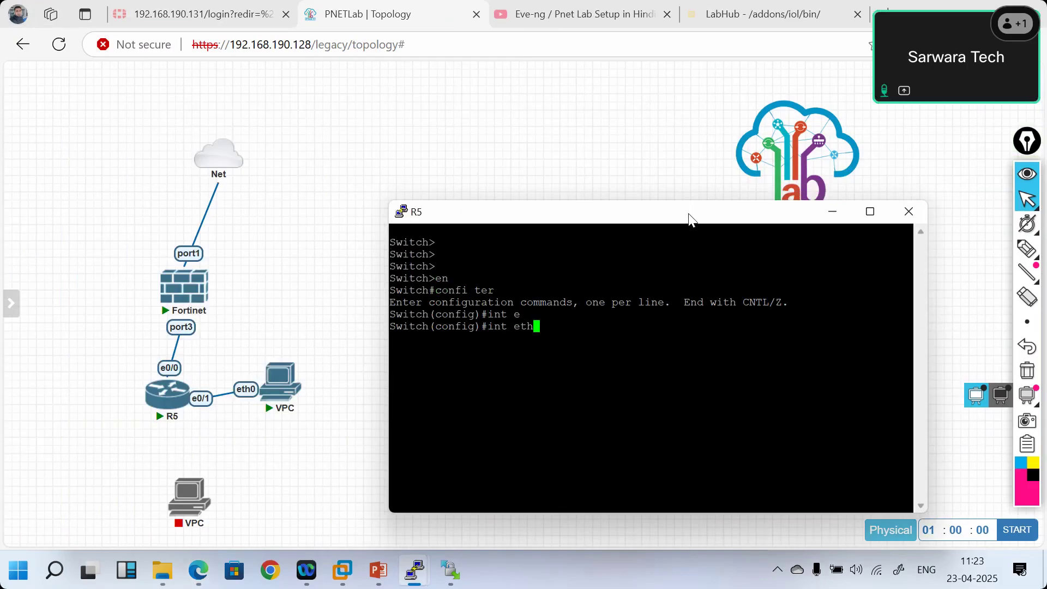
{"action": "key", "text": "Tab"}
{"action": "type", "text": "0/0"}
{"action": "key", "text": "Return"}
- Issue switchport mode trunk on Ethernet0/0
{"action": "type", "text": "sw"}
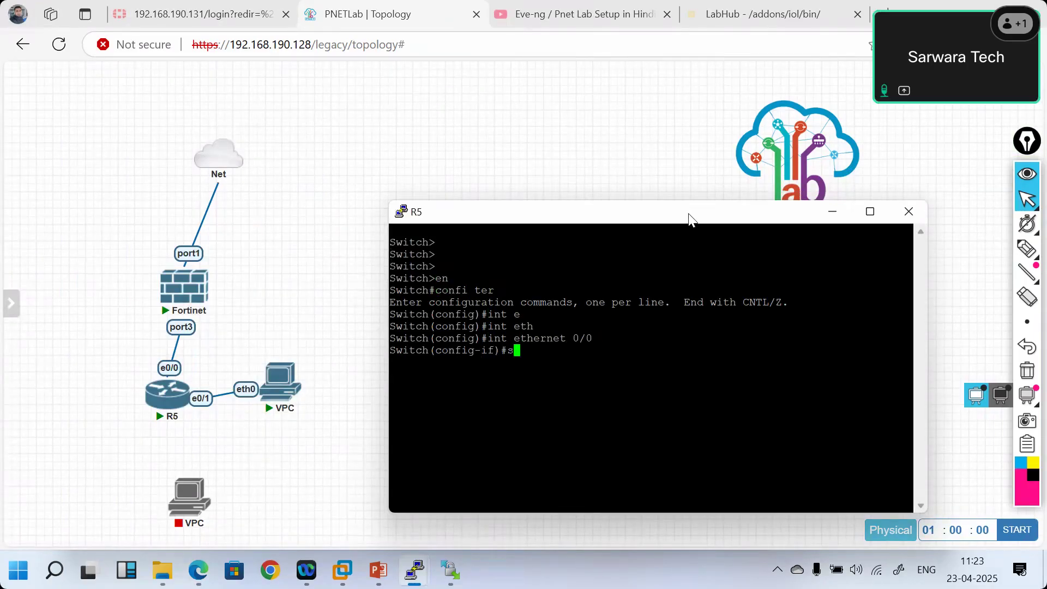
{"action": "key", "text": "Tab"}
{"action": "type", "text": "mod"}
{"action": "key", "text": "Tab"}
{"action": "type", "text": "tr"}
{"action": "key", "text": "Tab"}
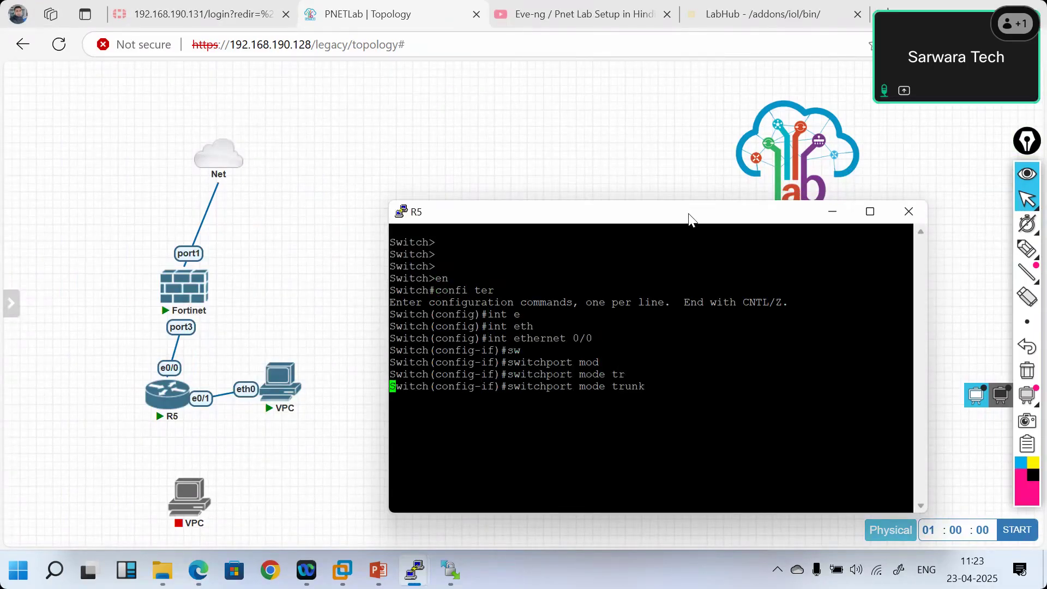
{"action": "key", "text": "Return"}
- Set dot1q trunk encapsulation on Ethernet0/0
{"action": "type", "text": "switchport t"}
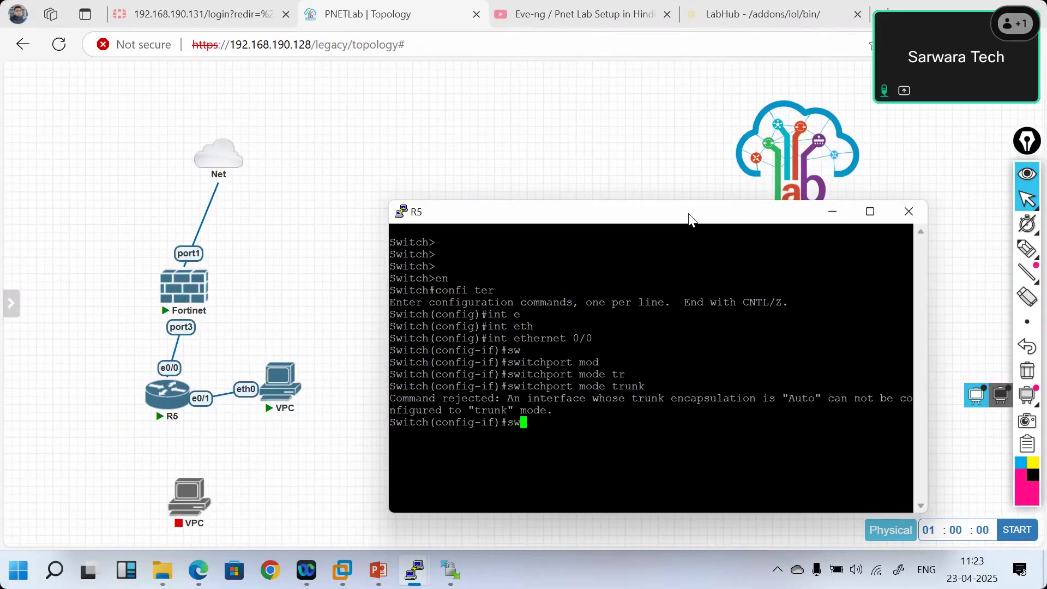
{"action": "key", "text": "Tab"}
{"action": "type", "text": "tr"}
{"action": "key", "text": "Tab"}
{"action": "type", "text": "en"}
{"action": "key", "text": "Tab"}
{"action": "type", "text": "do"}
{"action": "key", "text": "Tab"}
{"action": "key", "text": "Return"}
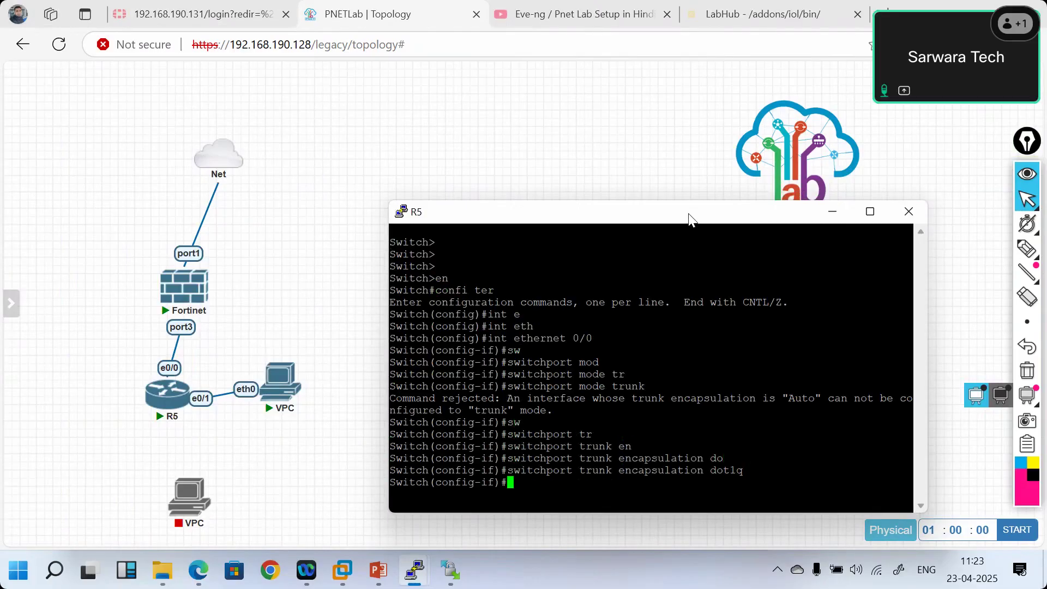
- Allow all VLANs on the Ethernet0/0 trunk
{"action": "type", "text": "switchport"}
{"action": "key", "text": "Tab"}
{"action": "type", "text": "tr"}
{"action": "key", "text": "Tab"}
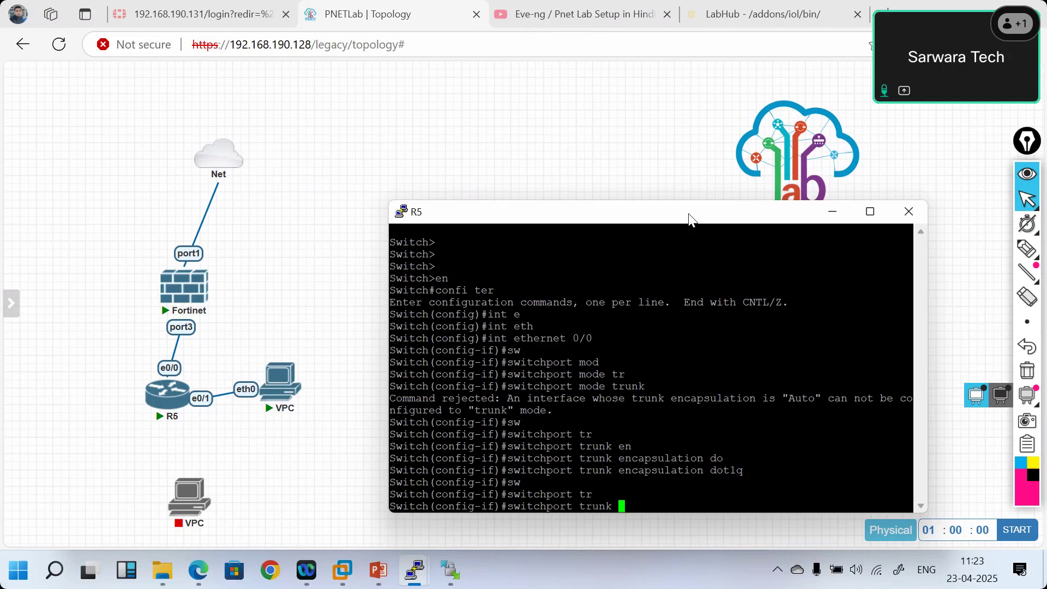
{"action": "type", "text": "al"}
{"action": "key", "text": "Tab"}
{"action": "type", "text": "vl"}
{"action": "key", "text": "Tab"}
{"action": "type", "text": "all"}
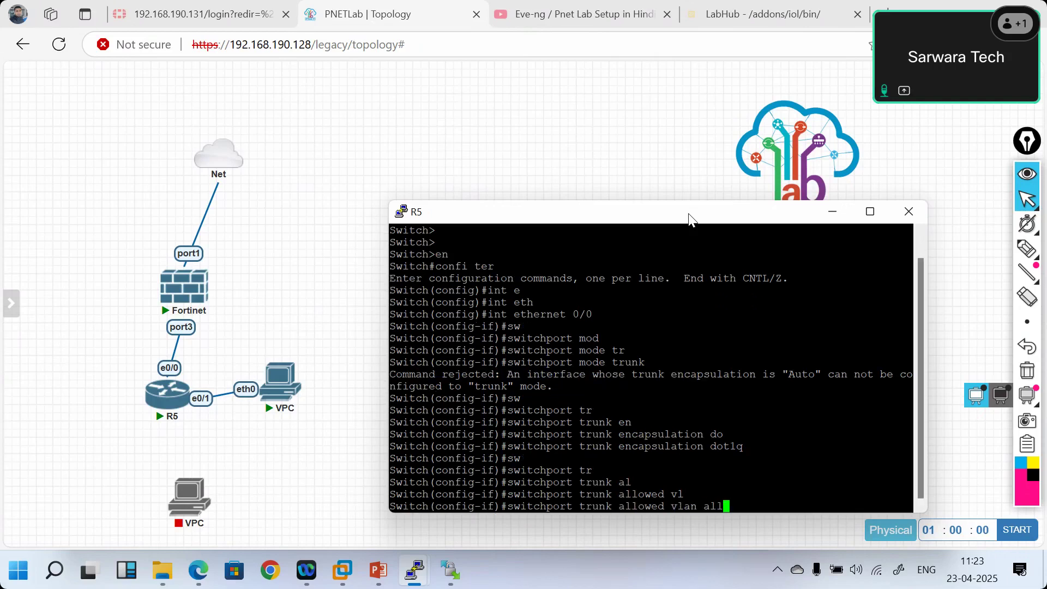
{"action": "key", "text": "Return"}
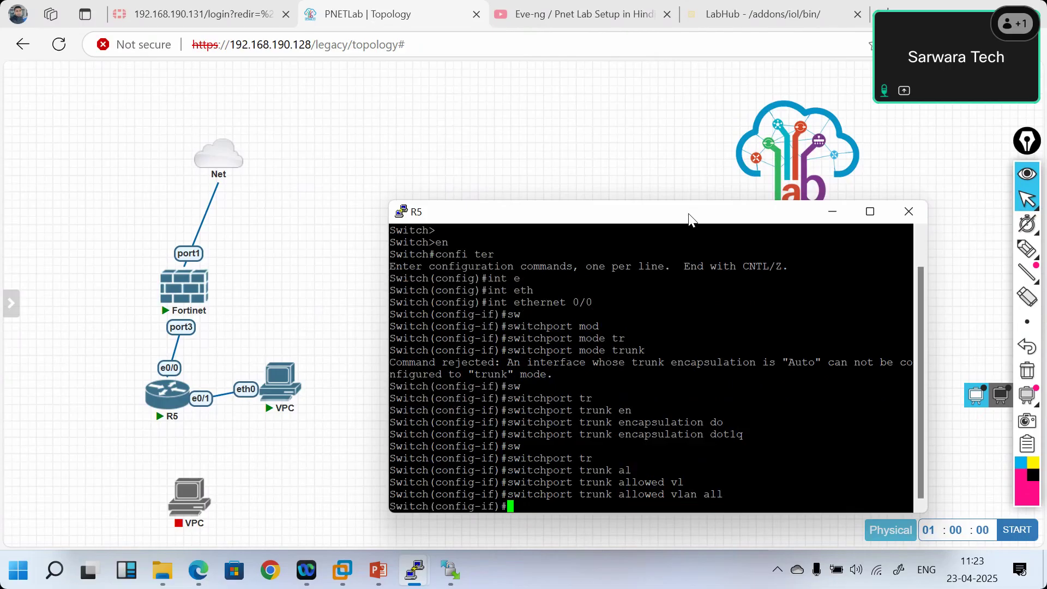
- Enable Ethernet0/0 with no shutdown and exit interface configuration
{"action": "type", "text": "no sh"}
{"action": "key", "text": "Return"}
{"action": "key", "text": "BackSpace"}
{"action": "key", "text": "BackSpace"}
{"action": "type", "text": "xit"}
{"action": "key", "text": "Return"}
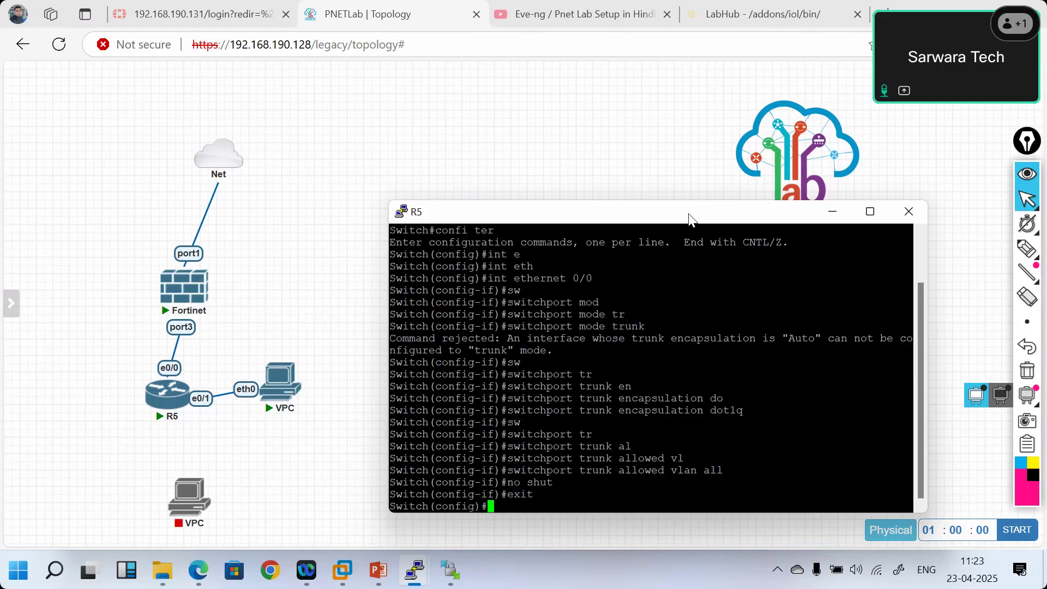
{"action": "type", "text": "int"}
{"action": "key", "text": "Tab"}
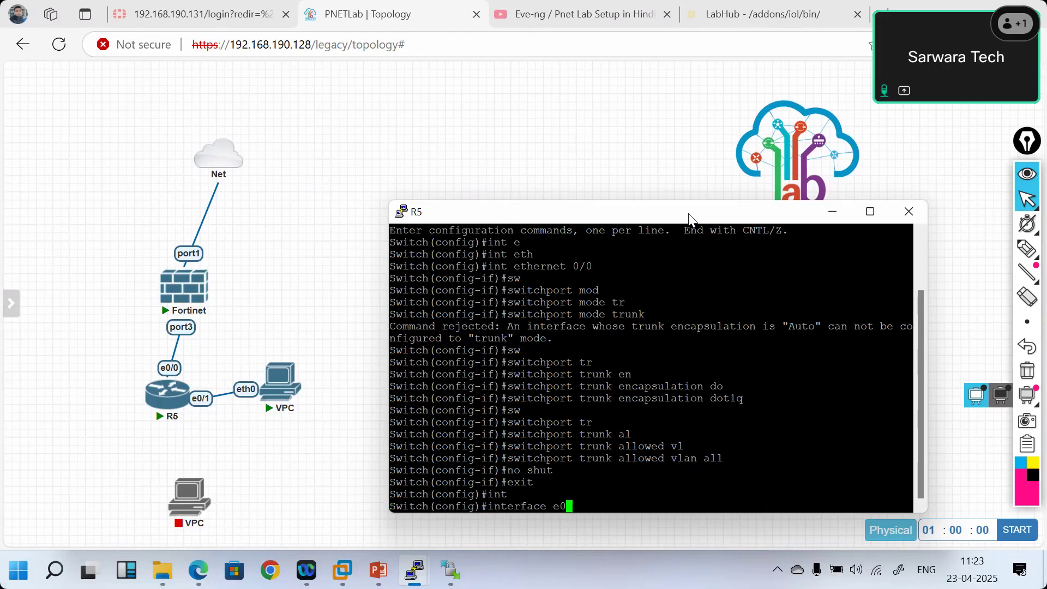
- Set Ethernet0/1 to switchport mode access
{"action": "type", "text": "sw"}
{"action": "key", "text": "Tab"}
{"action": "type", "text": "mo"}
{"action": "key", "text": "Tab"}
{"action": "type", "text": "ac"}
{"action": "key", "text": "Tab"}
{"action": "key", "text": "Return"}
- Assign Ethernet0/1 to access VLAN 10, enable it with no shut, and exit
{"action": "type", "text": "sw"}
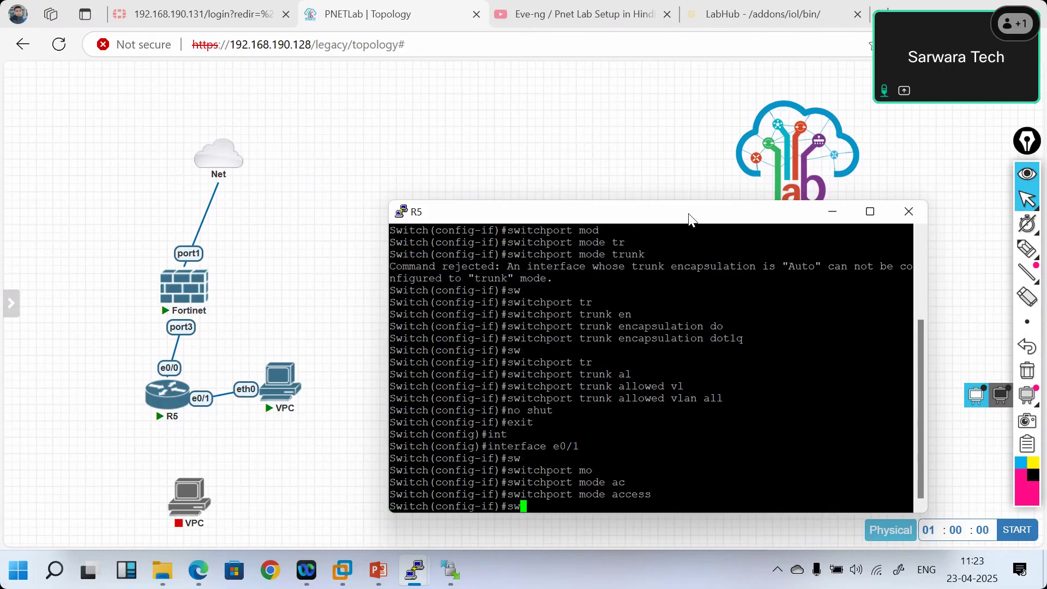
{"action": "key", "text": "Tab"}
{"action": "type", "text": "ac"}
{"action": "key", "text": "Tab"}
{"action": "type", "text": "vl"}
{"action": "key", "text": "Tab"}
{"action": "type", "text": "10"}
{"action": "key", "text": "Return"}
{"action": "type", "text": "no shut"}
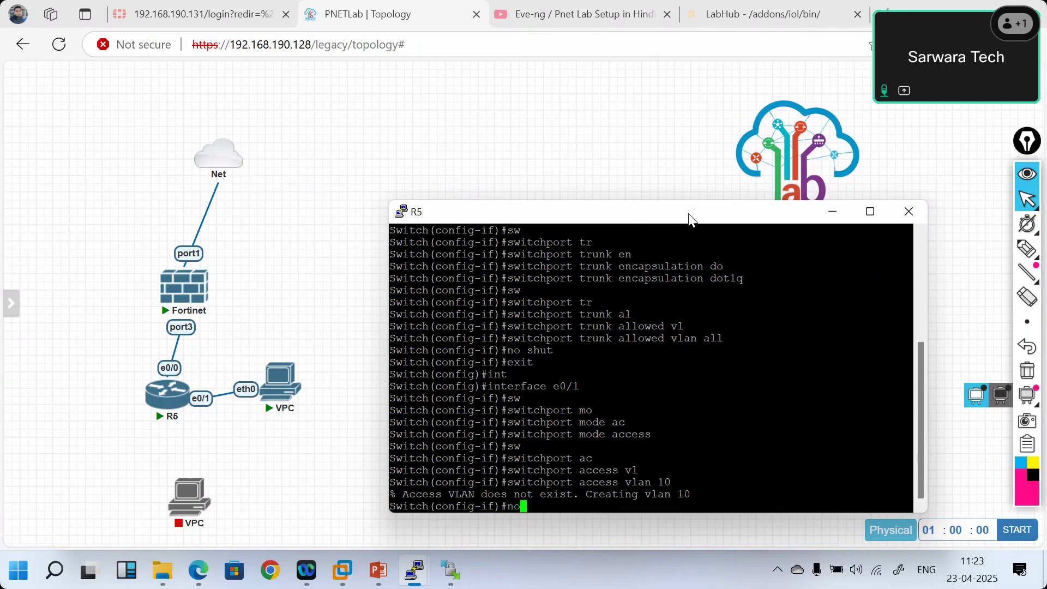
{"action": "key", "text": "Return"}
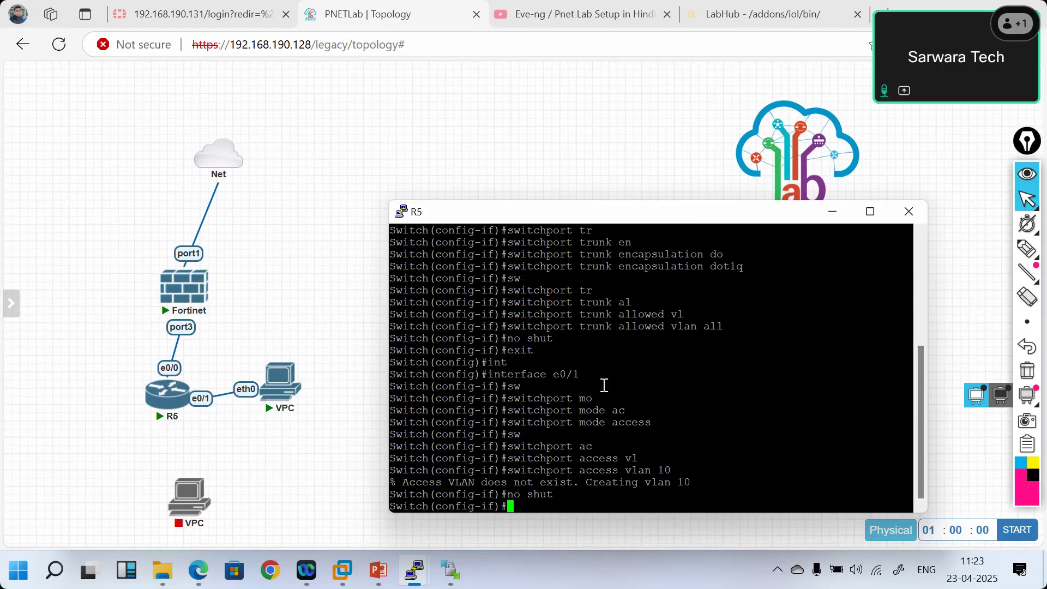
{"action": "type", "text": "exit"}
{"action": "key", "text": "Return"}
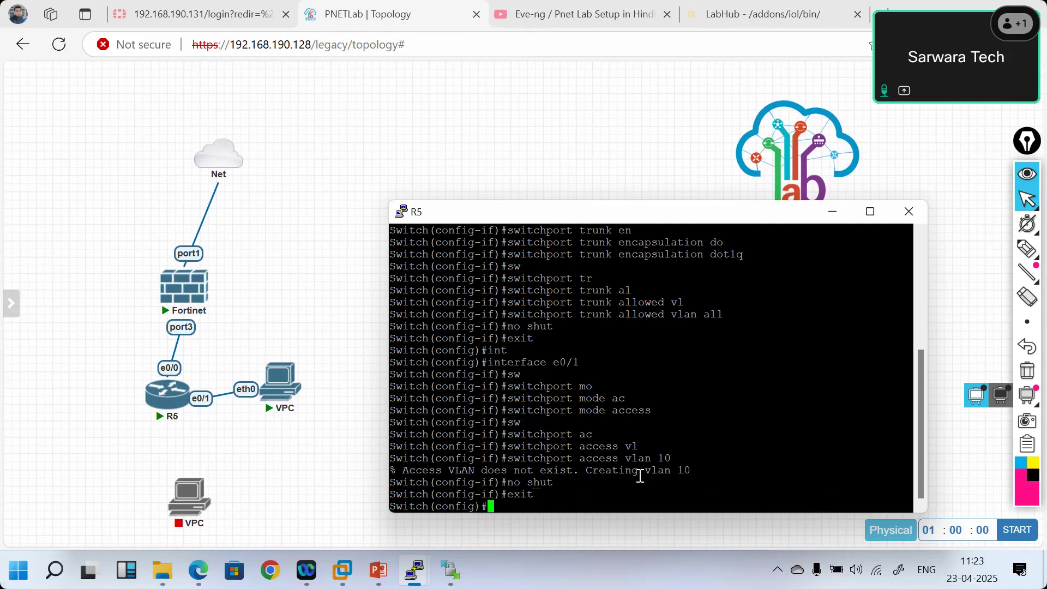
- Name VLAN 10 HR and VLAN 30 Sales, then leave VLAN configuration
{"action": "type", "text": "vlan 10"}
{"action": "key", "text": "Return"}
{"action": "type", "text": "name HR"}
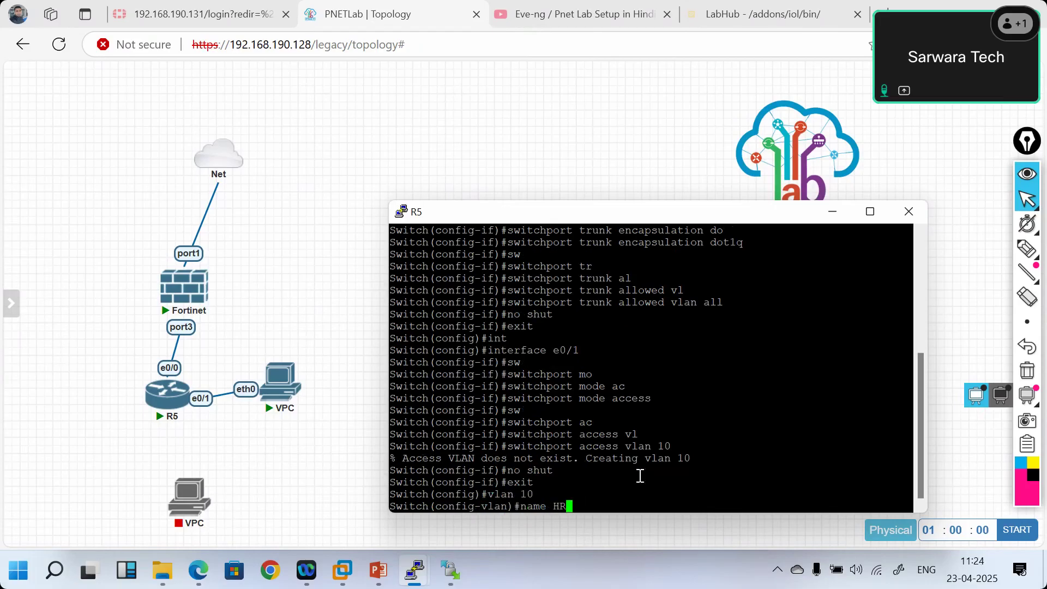
{"action": "key", "text": "Return"}
{"action": "type", "text": "vlan"}
{"action": "type", "text": " 30"}
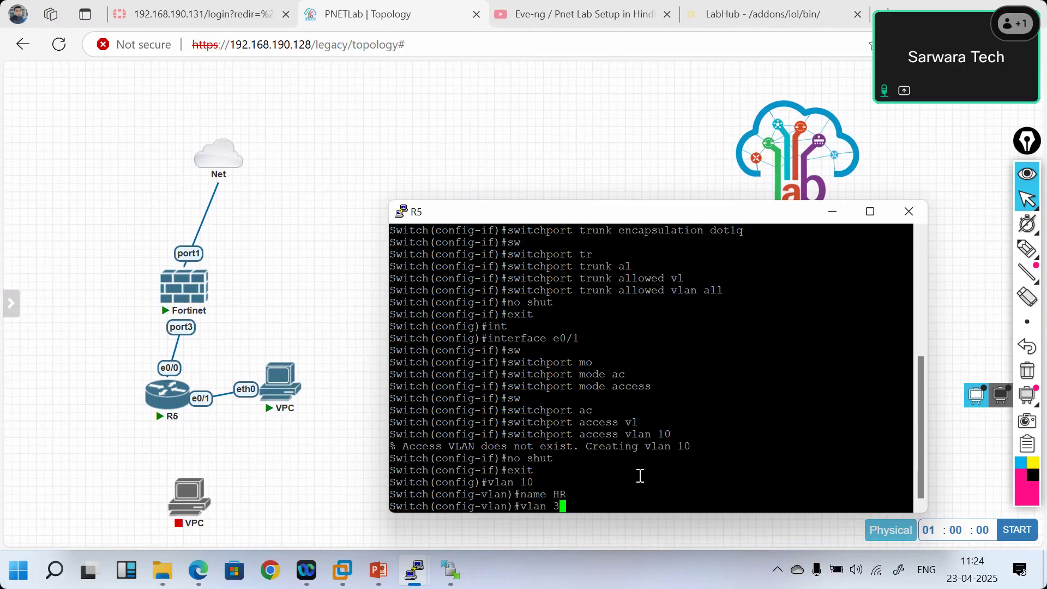
{"action": "key", "text": "Return"}
{"action": "type", "text": "name"}
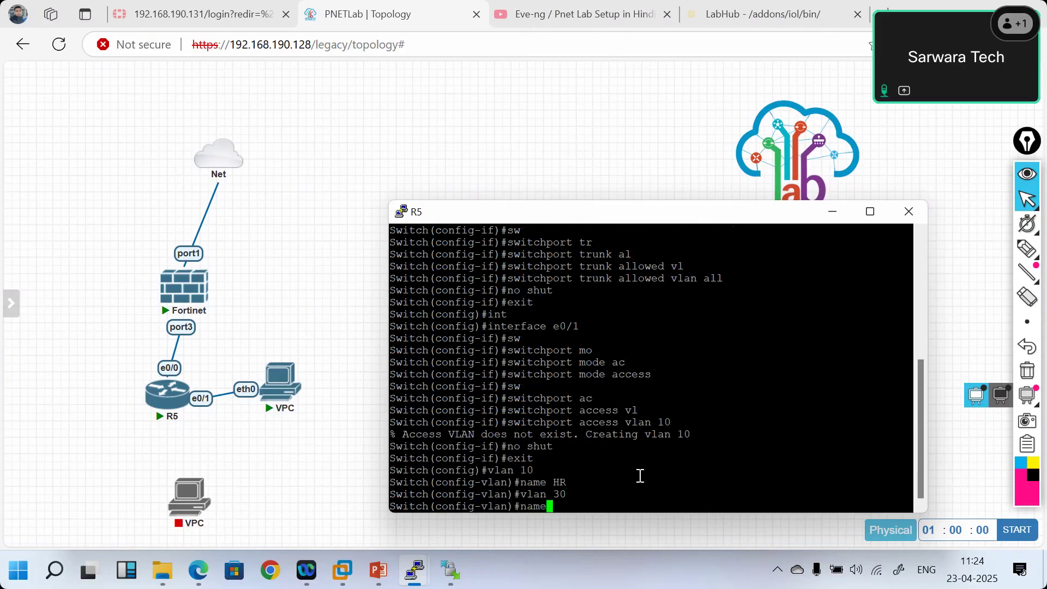
{"action": "type", "text": " Sales"}
{"action": "key", "text": "Return"}
{"action": "type", "text": "exit"}
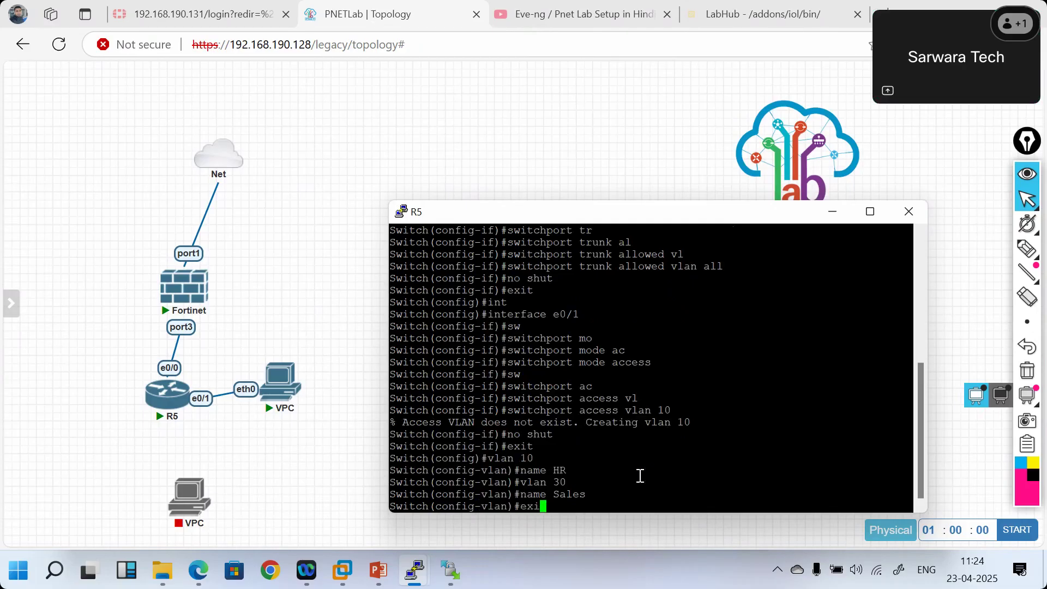
{"action": "key", "text": "Return"}
{"action": "type", "text": "int e"}
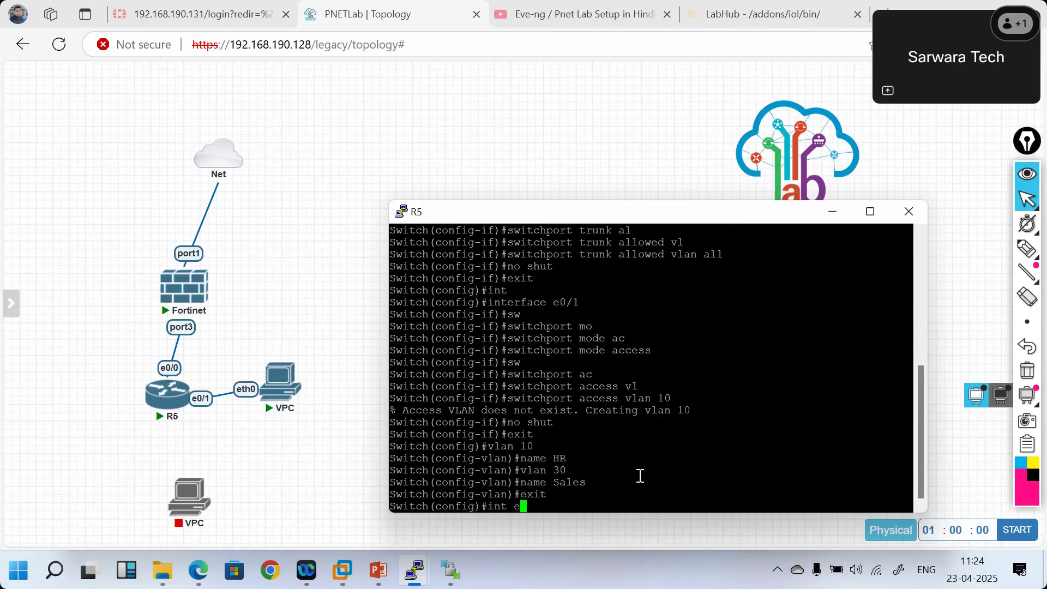
{"action": "type", "text": "0/1"}
- Set R5's e0/1 to switchport access mode
{"action": "key", "text": "Return"}
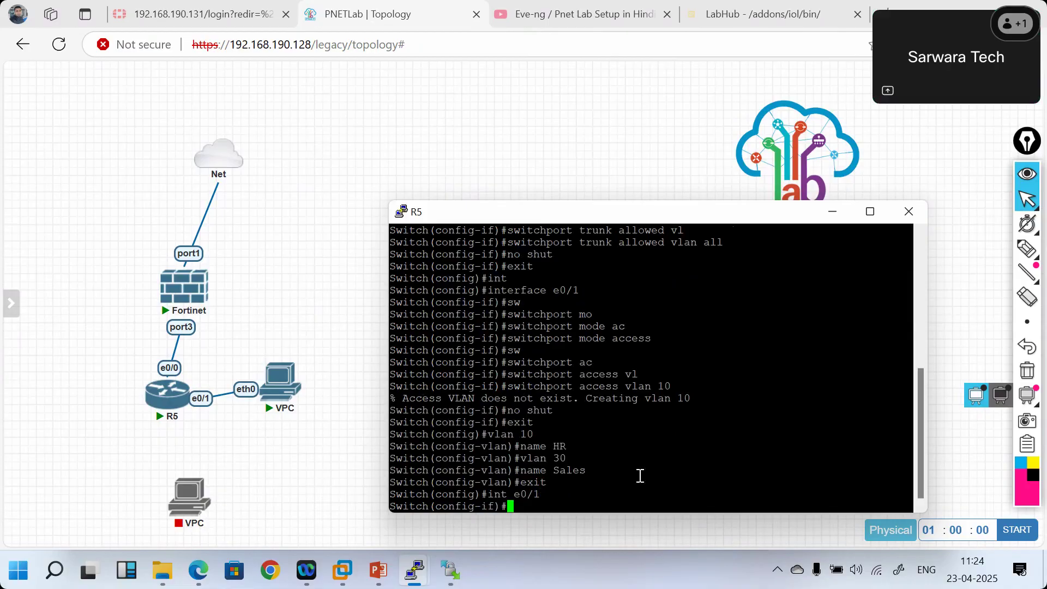
{"action": "type", "text": "switchport mo"}
{"action": "key", "text": "Tab"}
{"action": "type", "text": "mod"}
{"action": "key", "text": "Tab"}
{"action": "type", "text": "ac"}
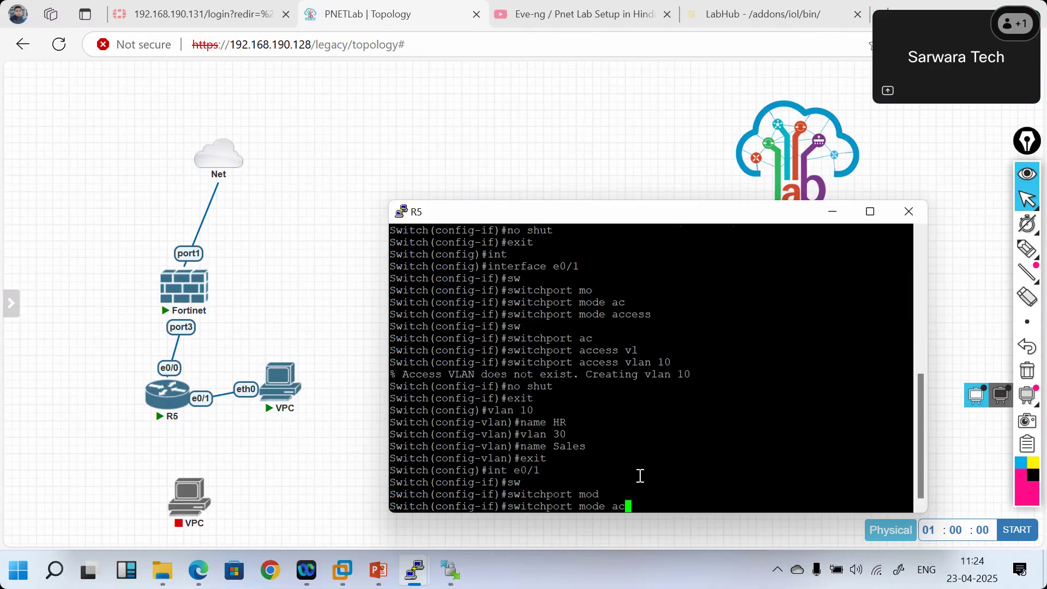
{"action": "key", "text": "Tab"}
{"action": "key", "text": "Return"}
- Assign e0/1 to access VLAN 10 and enable it with no shut
{"action": "type", "text": "switchport a"}
{"action": "key", "text": "Tab"}
{"action": "type", "text": "ac"}
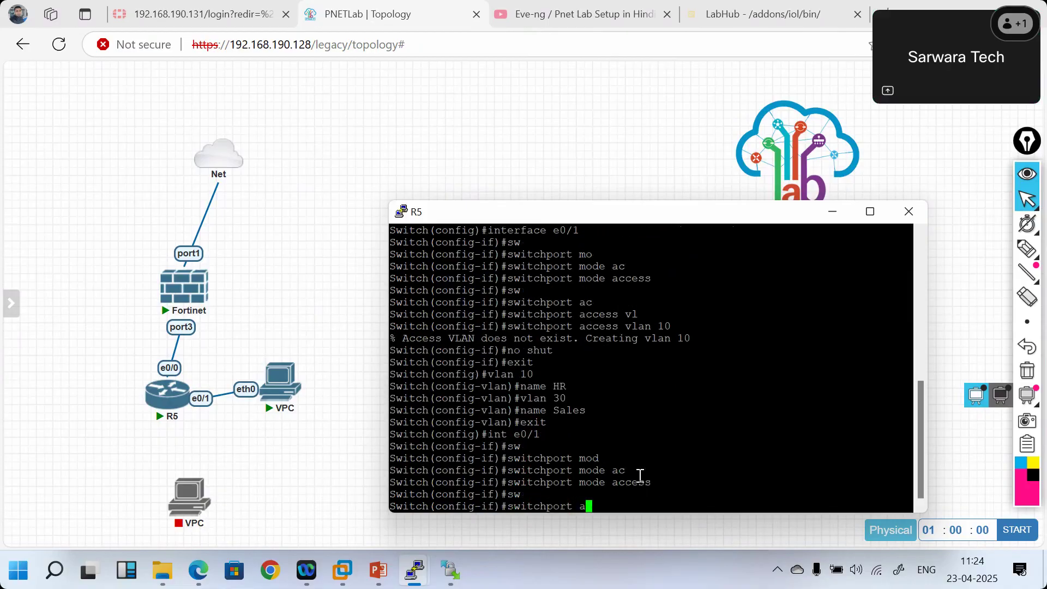
{"action": "key", "text": "Tab"}
{"action": "type", "text": "v"}
{"action": "key", "text": "Tab"}
{"action": "type", "text": "10"}
{"action": "key", "text": "Return"}
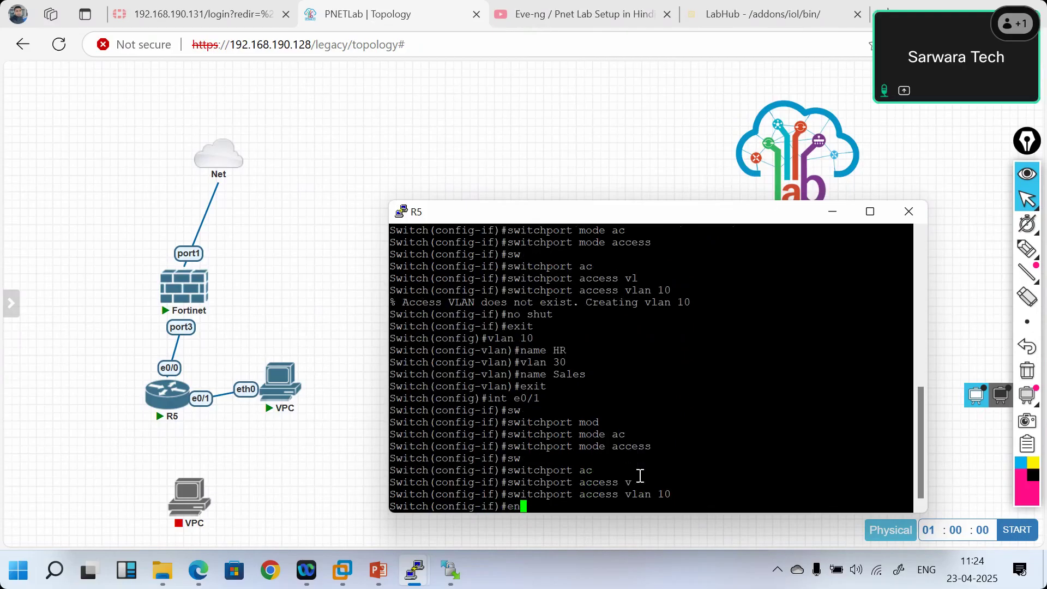
{"action": "type", "text": "no shut"}
{"action": "key", "text": "Return"}
- Leave configuration mode and save R5's configuration with wr
{"action": "type", "text": "end"}
{"action": "key", "text": "Return"}
{"action": "key", "text": "Return"}
{"action": "key", "text": "Return"}
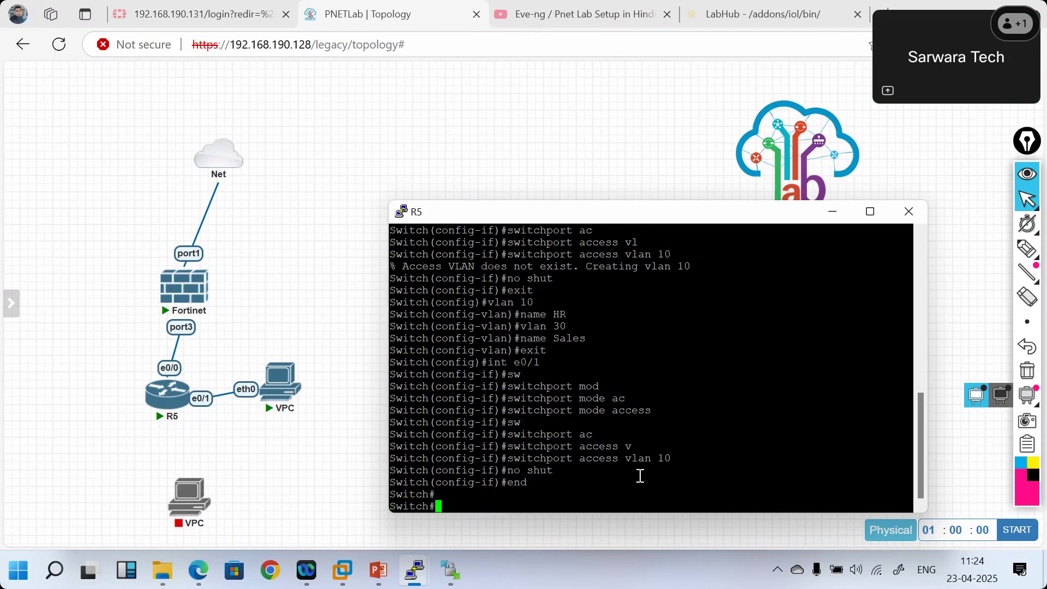
{"action": "type", "text": "wr"}
{"action": "key", "text": "Return"}
- Run show vlan brief to confirm HR (VLAN 10) on Et0/1 and Sales (VLAN 30)
{"action": "type", "text": "show vl"}
{"action": "key", "text": "Tab"}
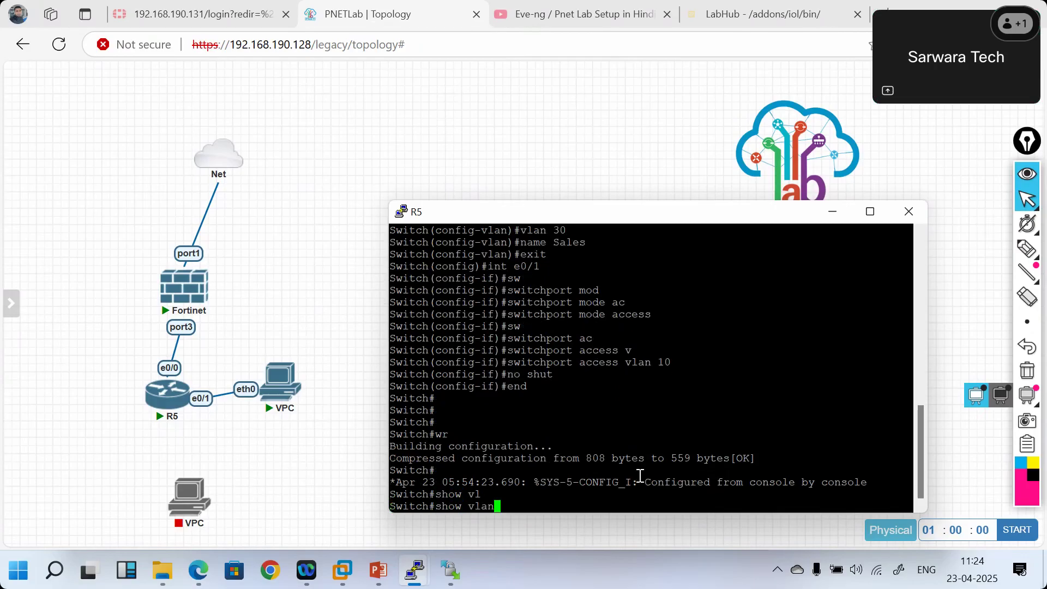
{"action": "type", "text": "br"}
{"action": "key", "text": "Tab"}
{"action": "key", "text": "Return"}
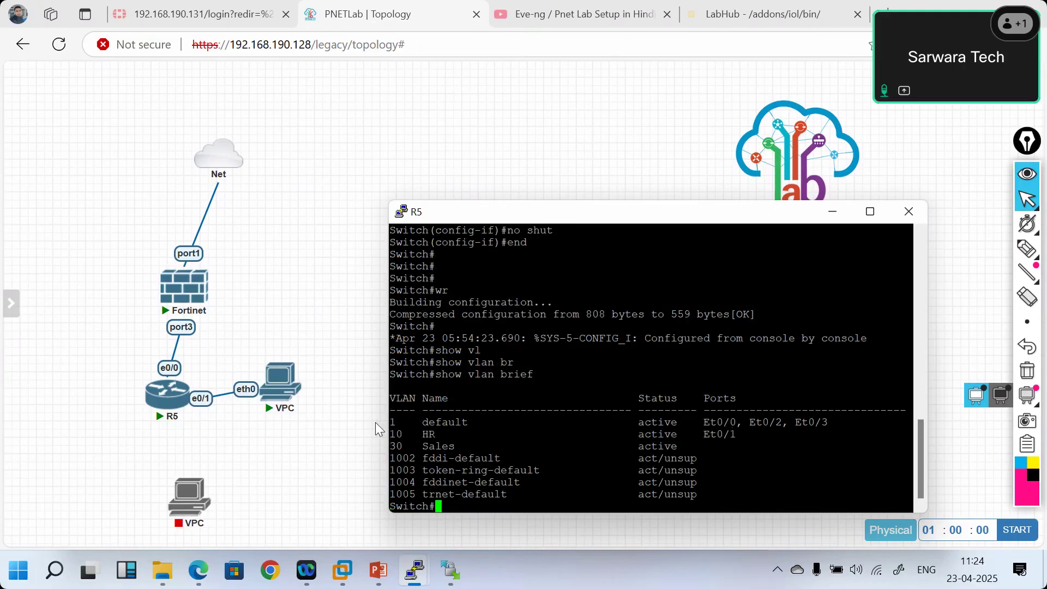
- Open the console of the VPC connected to R5
{"action": "left_click", "coordinate": [278, 382]}
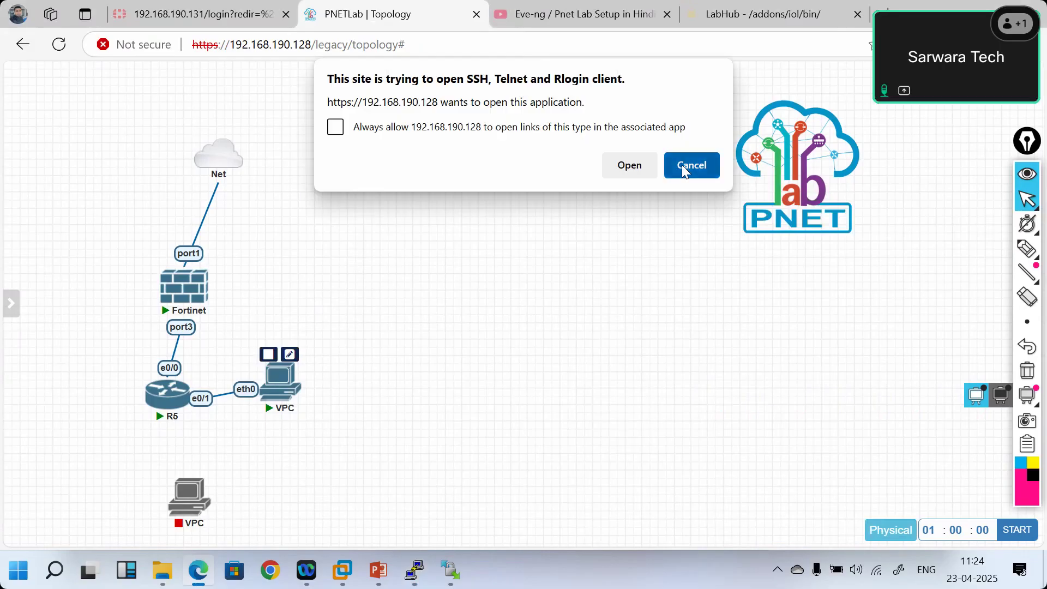
{"action": "left_click", "coordinate": [682, 165]}
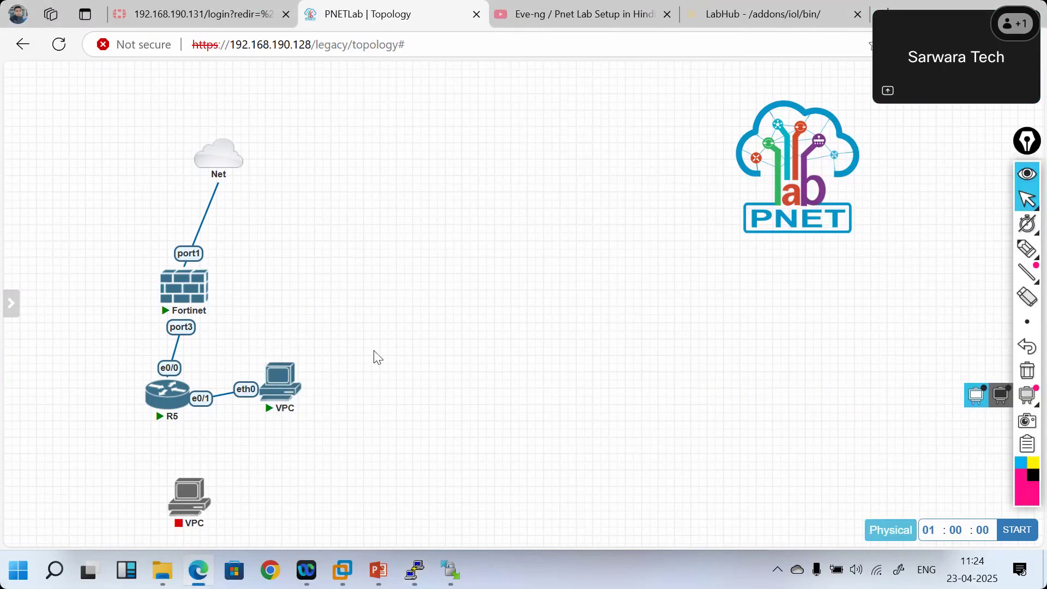
{"action": "left_click", "coordinate": [277, 385]}
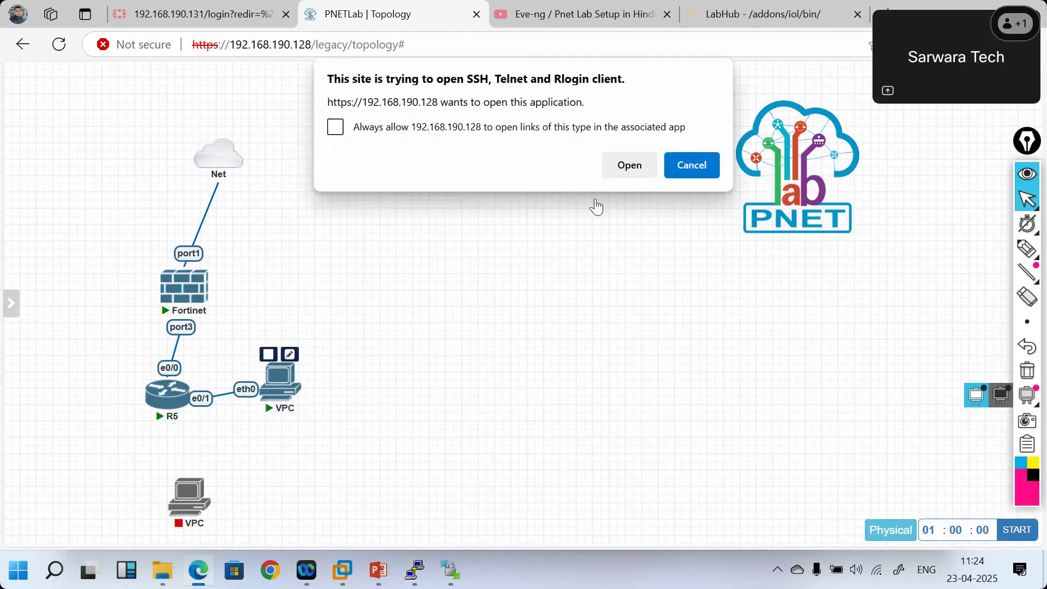
{"action": "left_click", "coordinate": [631, 157]}
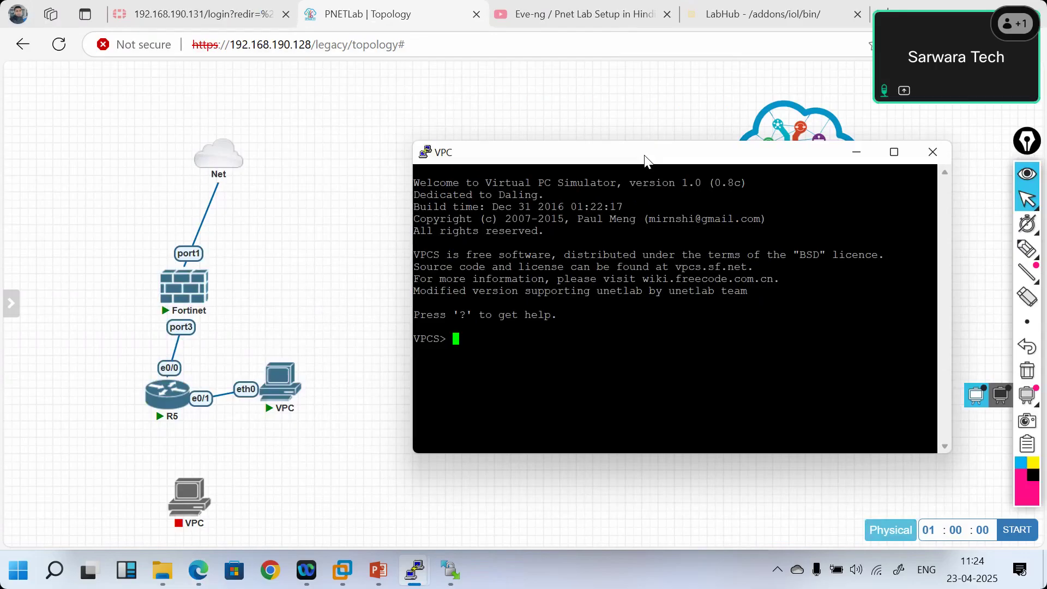
- Run ip dhcp on the VPC, which reports it can't find a DHCP server
{"action": "type", "text": "ip dhcp"}
{"action": "key", "text": "Return"}
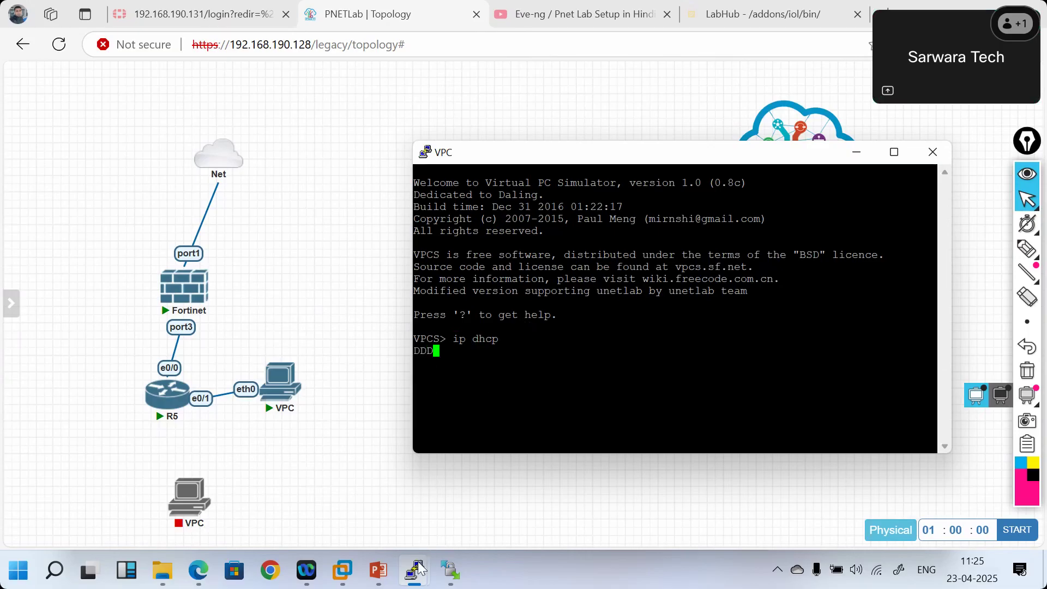
{"action": "mouse_move", "coordinate": [419, 569]}
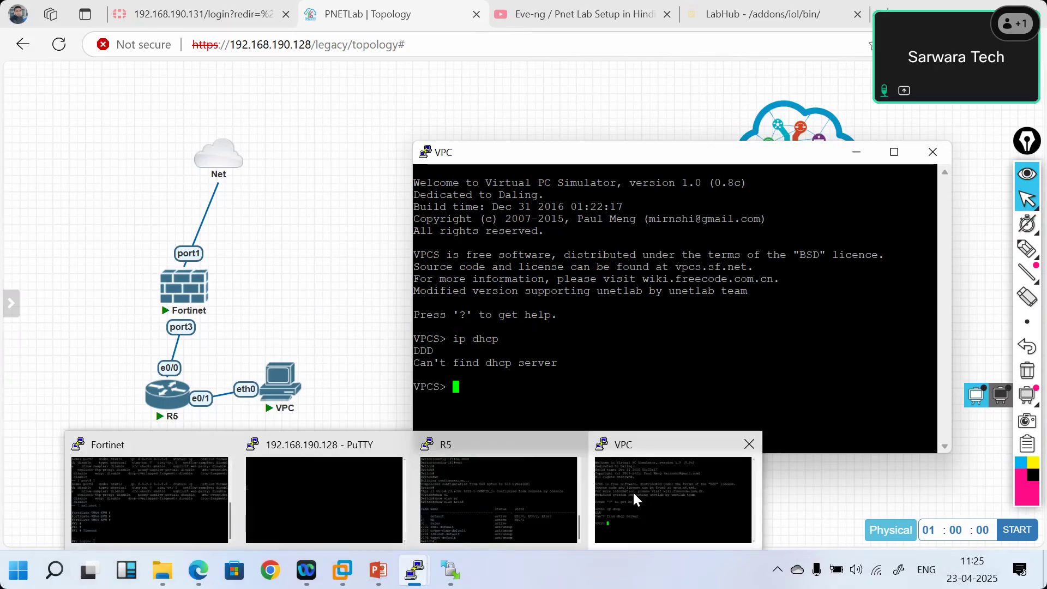
- Review R5's running configuration down to the interface settings
{"action": "left_click", "coordinate": [499, 491]}
{"action": "type", "text": "show "}
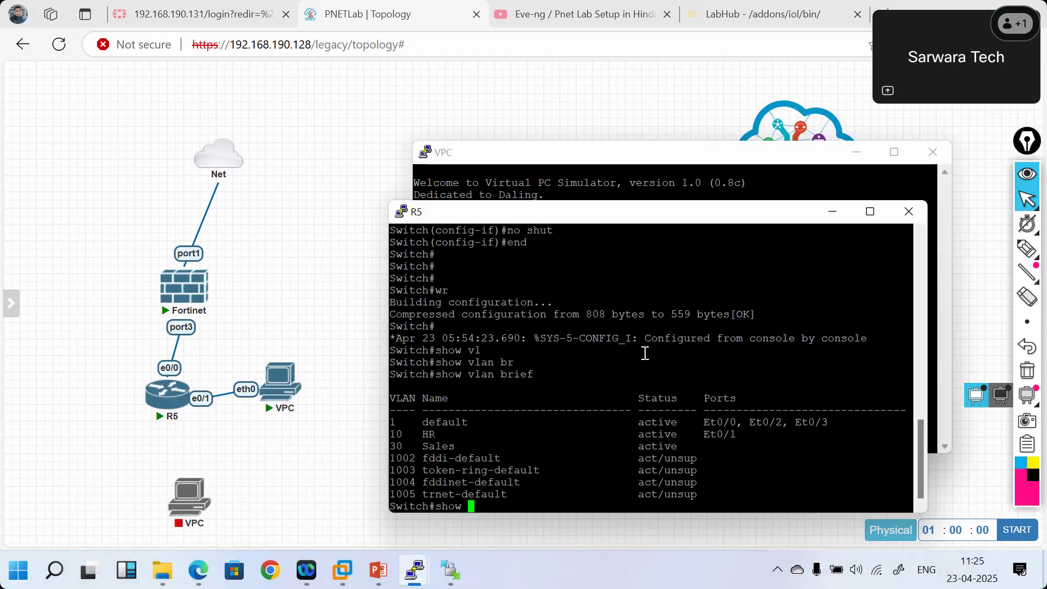
{"action": "type", "text": "running-config"}
{"action": "key", "text": "Tab"}
{"action": "key", "text": "Return"}
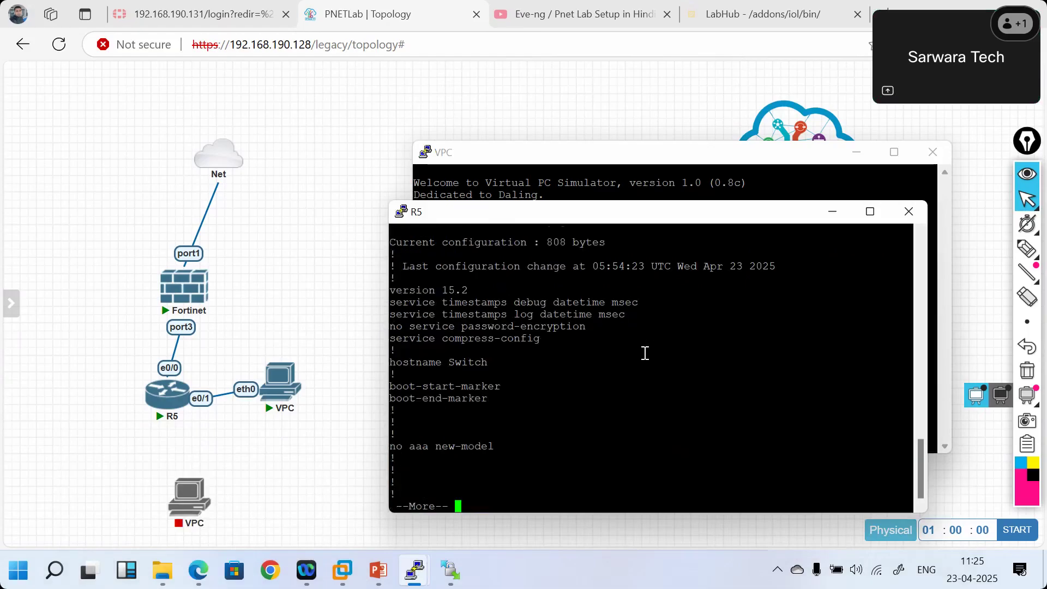
{"action": "key", "text": "Return"}
{"action": "key", "text": "Return"}
{"action": "key", "text": "Return"}
{"action": "key", "text": "Return"}
{"action": "key", "text": "Return"}
{"action": "key", "text": "Return"}
{"action": "key", "text": "Return"}
{"action": "key", "text": "Return"}
{"action": "key", "text": "Return"}
{"action": "key", "text": "Return"}
{"action": "key", "text": "Return"}
{"action": "key", "text": "Return"}
{"action": "key", "text": "Return"}
{"action": "key", "text": "Return"}
{"action": "key", "text": "Return"}
{"action": "key", "text": "Return"}
{"action": "key", "text": "Return"}
{"action": "key", "text": "Return"}
{"action": "key", "text": "Return"}
{"action": "key", "text": "Return"}
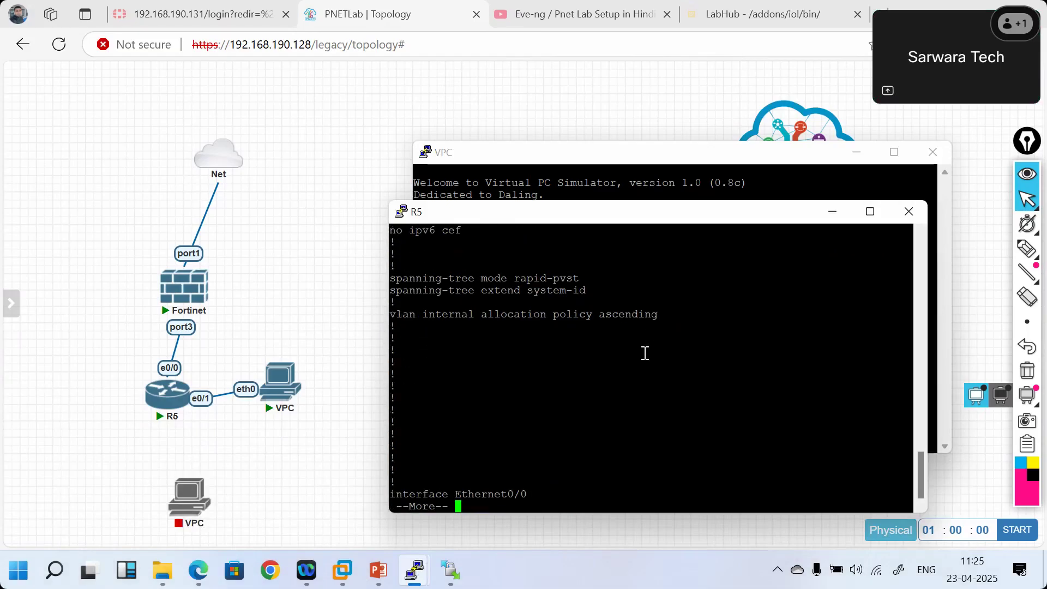
{"action": "key", "text": "Return"}
{"action": "key", "text": "Return"}
{"action": "key", "text": "Return"}
{"action": "key", "text": "Return"}
{"action": "key", "text": "Return"}
{"action": "key", "text": "Return"}
{"action": "key", "text": "Return"}
{"action": "key", "text": "Return"}
{"action": "key", "text": "Return"}
{"action": "key", "text": "Return"}
{"action": "key", "text": "Return"}
{"action": "key", "text": "Return"}
{"action": "key", "text": "Return"}
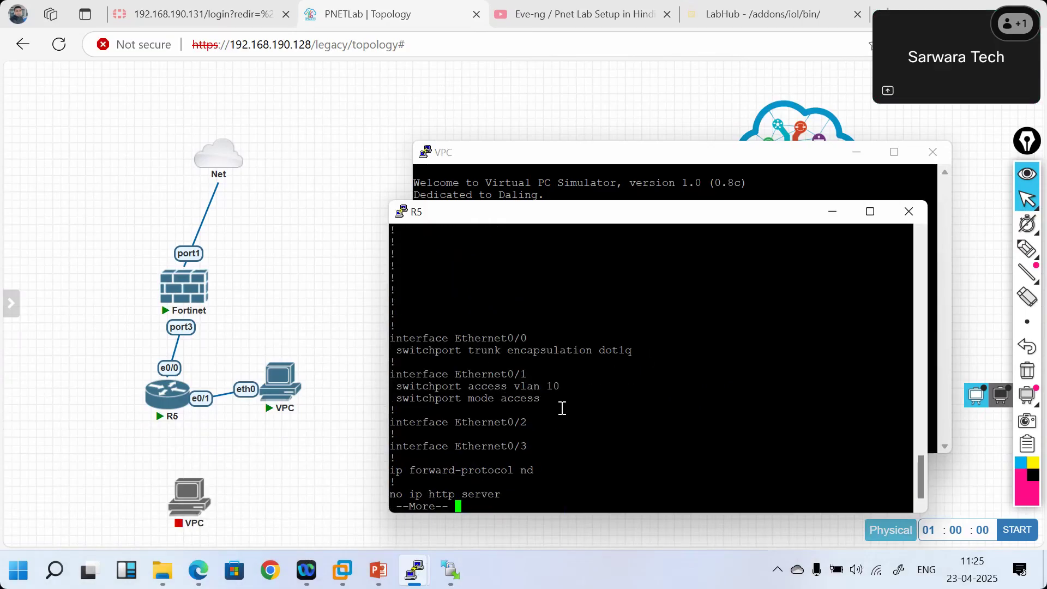
{"action": "left_click_drag", "start_coordinate": [640, 352], "coordinate": [546, 350]}
{"action": "key", "text": "ctrl+c"}
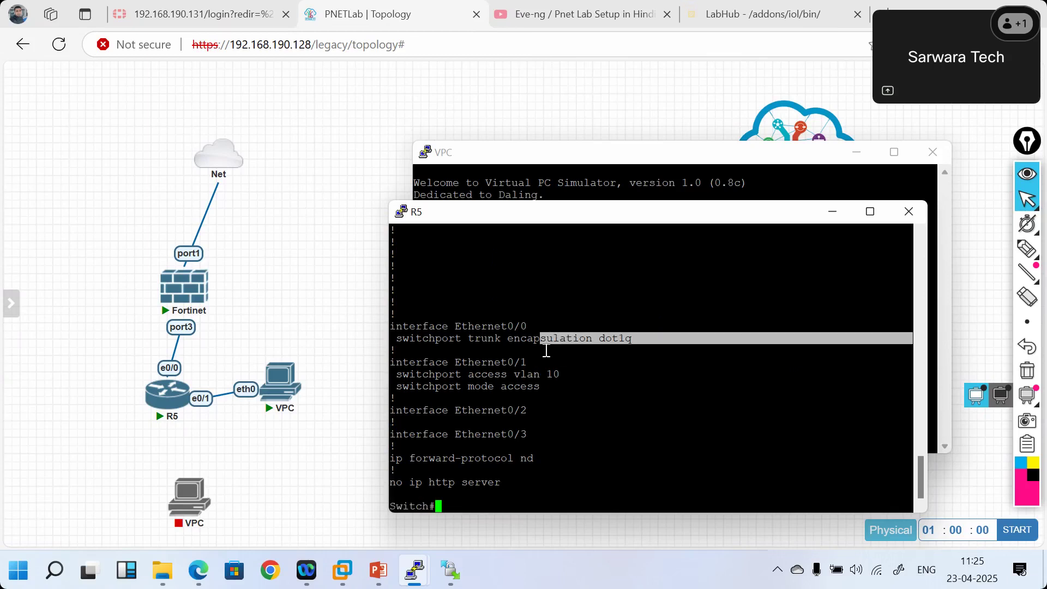
- Run show interfaces trunk on R5, which lists no trunk ports
{"action": "type", "text": "show int"}
{"action": "key", "text": "Tab"}
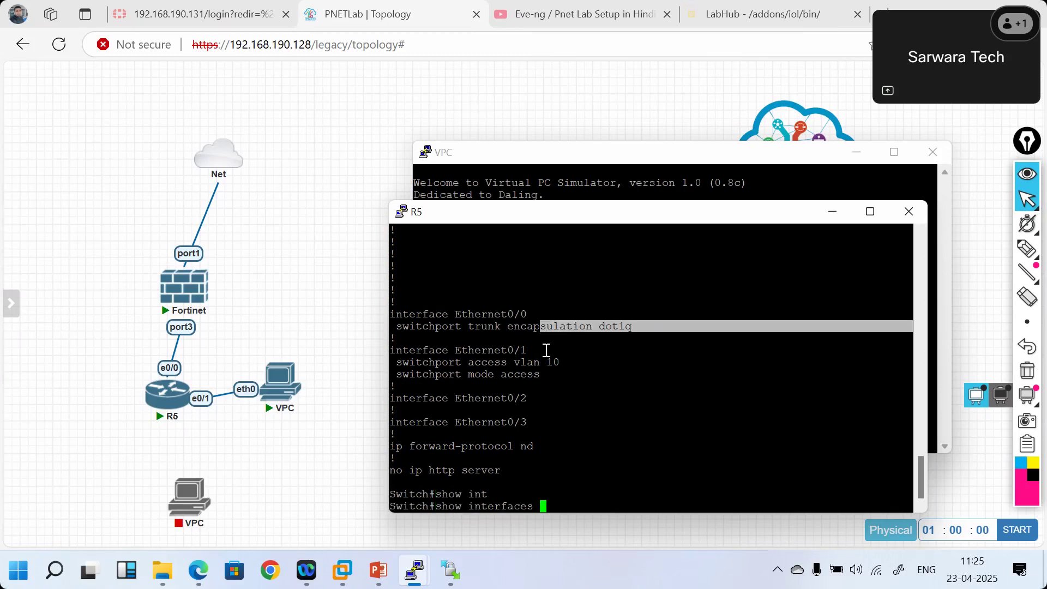
{"action": "type", "text": "tr"}
{"action": "key", "text": "Tab"}
{"action": "key", "text": "Return"}
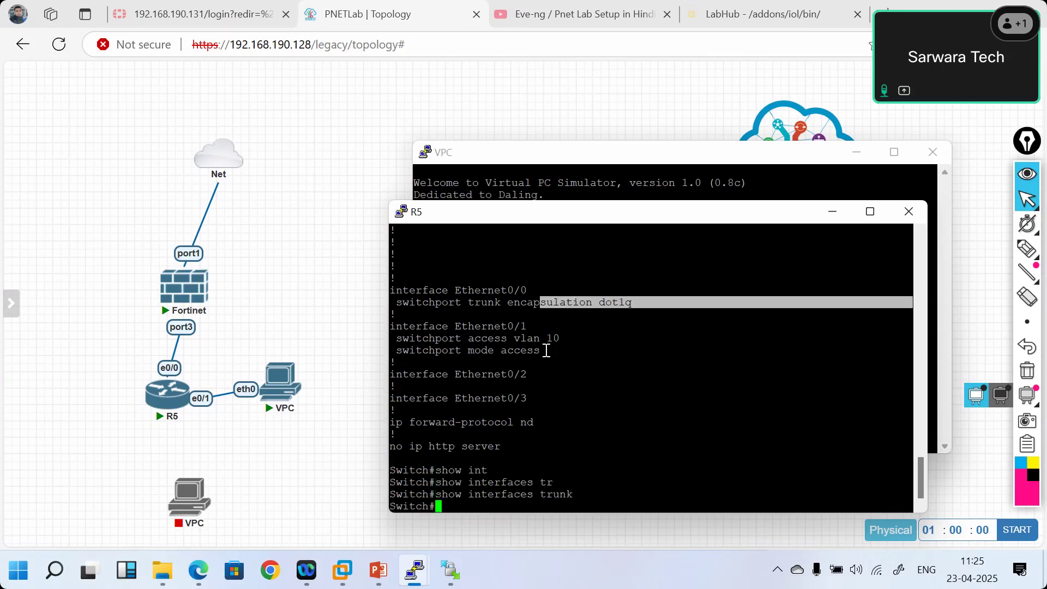
{"action": "key", "text": "Up"}
{"action": "type", "text": "?"}
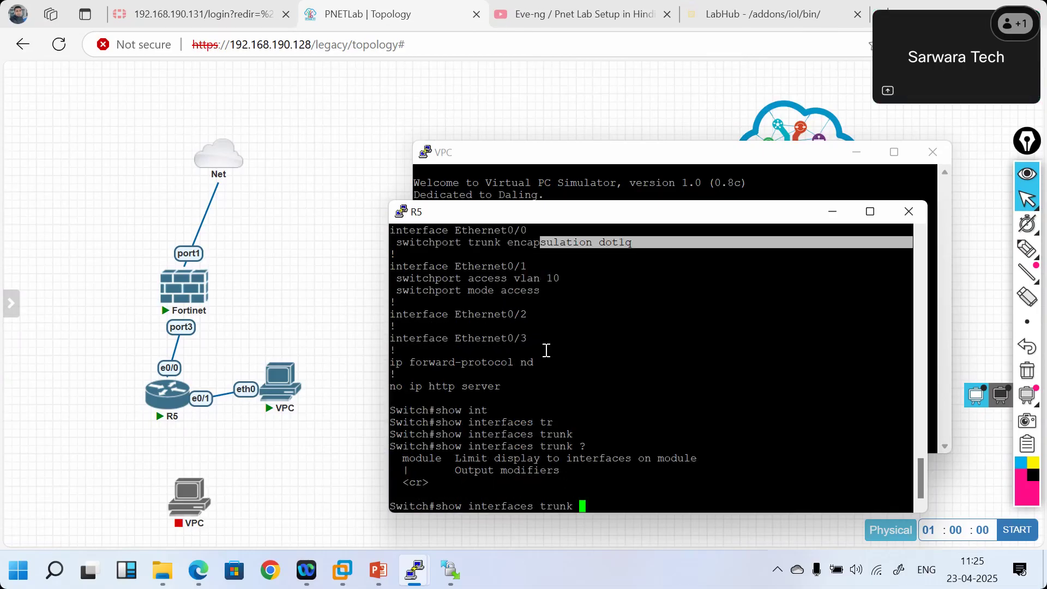
{"action": "key", "text": "Return"}
{"action": "key", "text": "Return"}
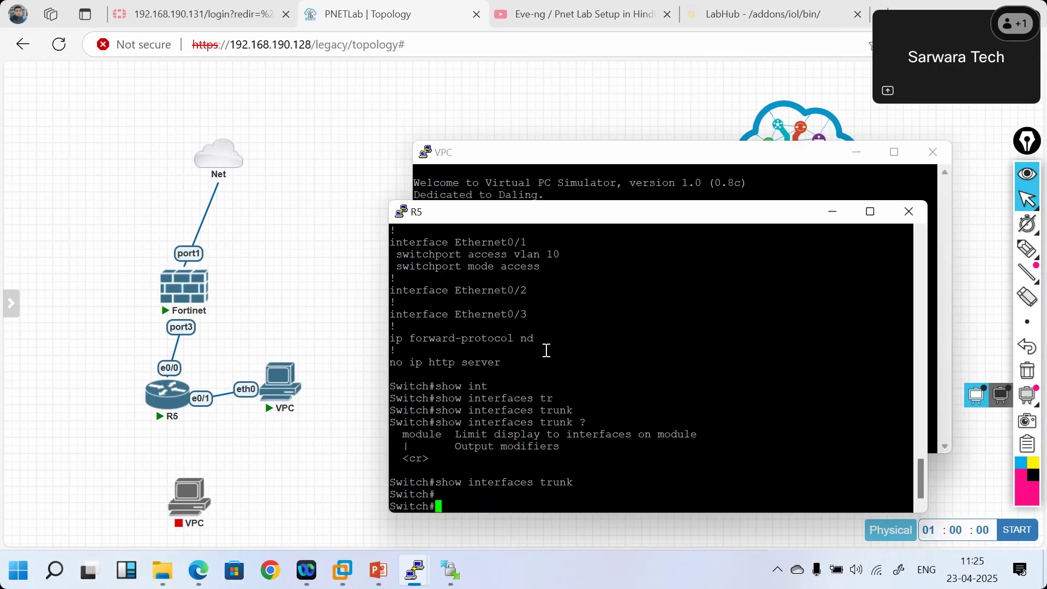
- Set R5's Ethernet0/0 to switchport trunk mode
{"action": "type", "text": "confi ter"}
{"action": "key", "text": "Return"}
{"action": "type", "text": "int"}
{"action": "key", "text": "Tab"}
{"action": "type", "text": "e"}
{"action": "key", "text": "Tab"}
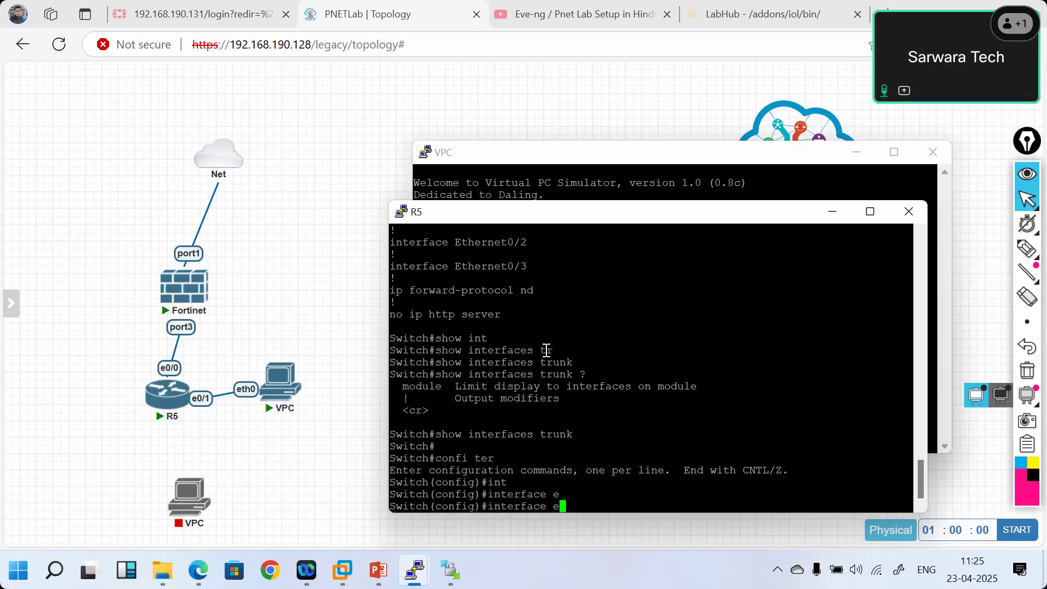
{"action": "type", "text": "th"}
{"action": "key", "text": "Tab"}
{"action": "type", "text": "ernet 0/0"}
{"action": "key", "text": "Return"}
{"action": "type", "text": "sw"}
{"action": "key", "text": "Tab"}
{"action": "type", "text": "mod"}
{"action": "key", "text": "Tab"}
{"action": "type", "text": "tr"}
{"action": "key", "text": "Tab"}
{"action": "key", "text": "Return"}
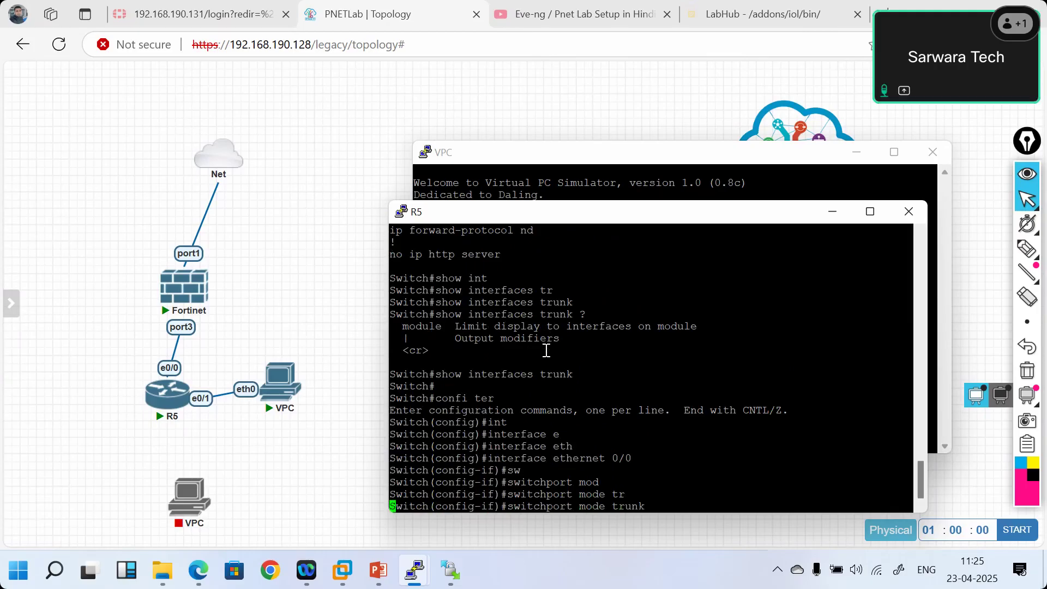
- Allow all VLANs on the e0/0 trunk, enable it, and exit configuration
{"action": "type", "text": "sw"}
{"action": "key", "text": "Tab"}
{"action": "type", "text": "tr"}
{"action": "key", "text": "Tab"}
{"action": "type", "text": "al"}
{"action": "key", "text": "Tab"}
{"action": "type", "text": "vl"}
{"action": "key", "text": "Tab"}
{"action": "type", "text": "all"}
{"action": "key", "text": "Return"}
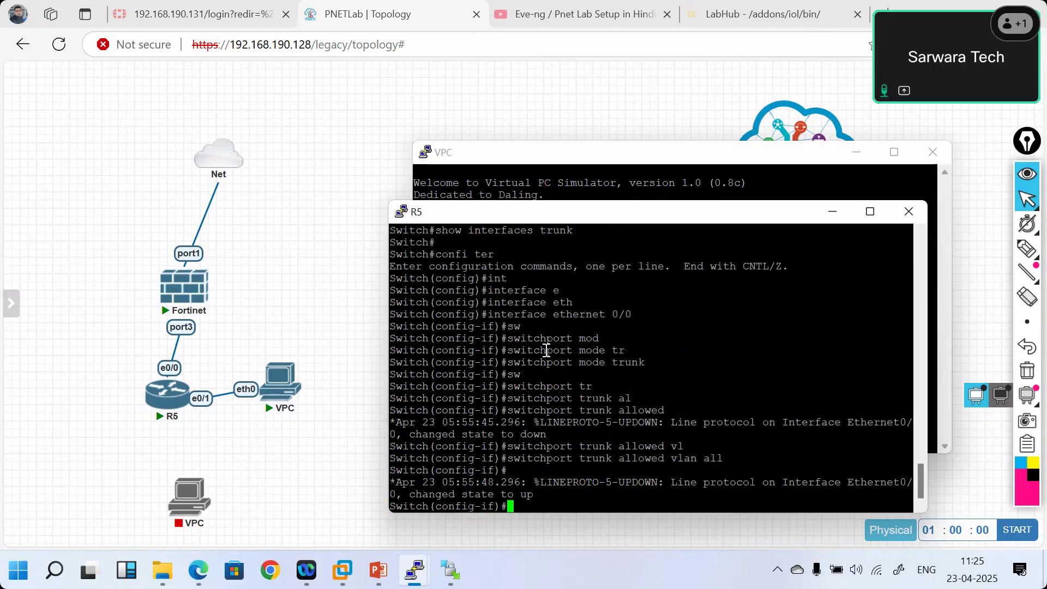
{"action": "key", "text": "Return"}
{"action": "key", "text": "Return"}
{"action": "type", "text": "end"}
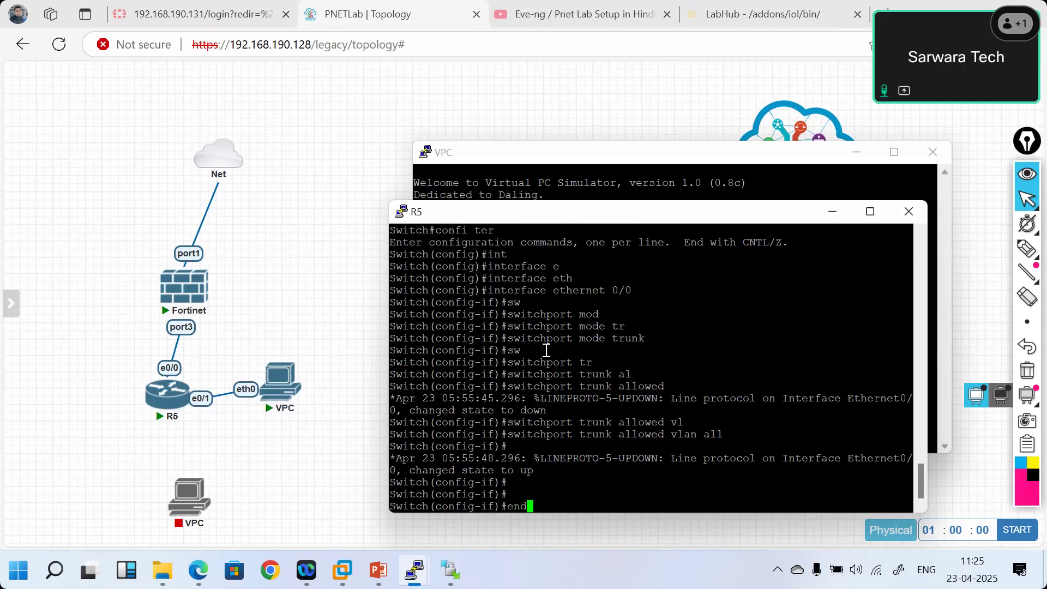
{"action": "key", "text": "BackSpace"}
{"action": "key", "text": "BackSpace"}
{"action": "key", "text": "BackSpace"}
{"action": "type", "text": "no shut"}
{"action": "key", "text": "Return"}
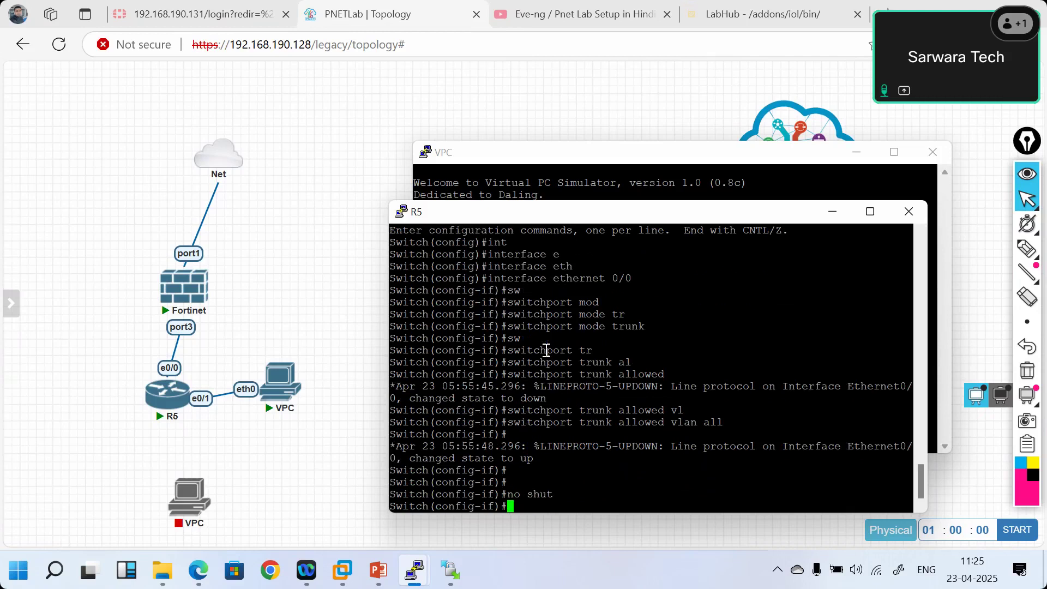
{"action": "type", "text": "end"}
{"action": "key", "text": "Return"}
{"action": "key", "text": "Return"}
{"action": "key", "text": "Return"}
{"action": "key", "text": "Return"}
{"action": "key", "text": "Return"}
- Confirm Et0/0 trunks on 802.1q with VLANs 1, 10 and 30 active
{"action": "type", "text": "show int"}
{"action": "key", "text": "Tab"}
{"action": "type", "text": "tru"}
{"action": "key", "text": "Tab"}
{"action": "key", "text": "Return"}
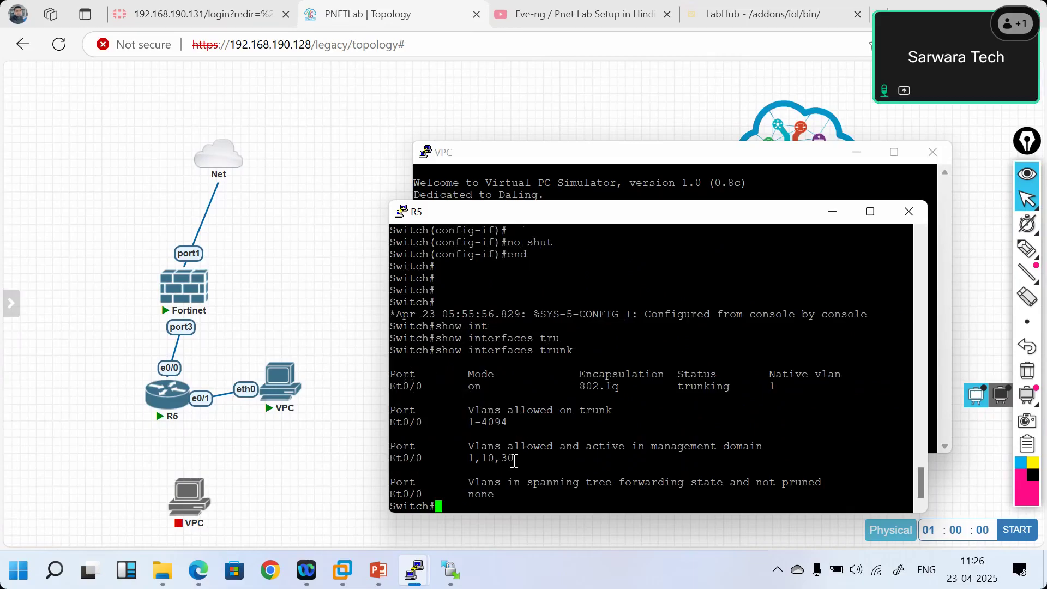
- Rerun ip dhcp on the VPC console
{"action": "mouse_move", "coordinate": [422, 587]}
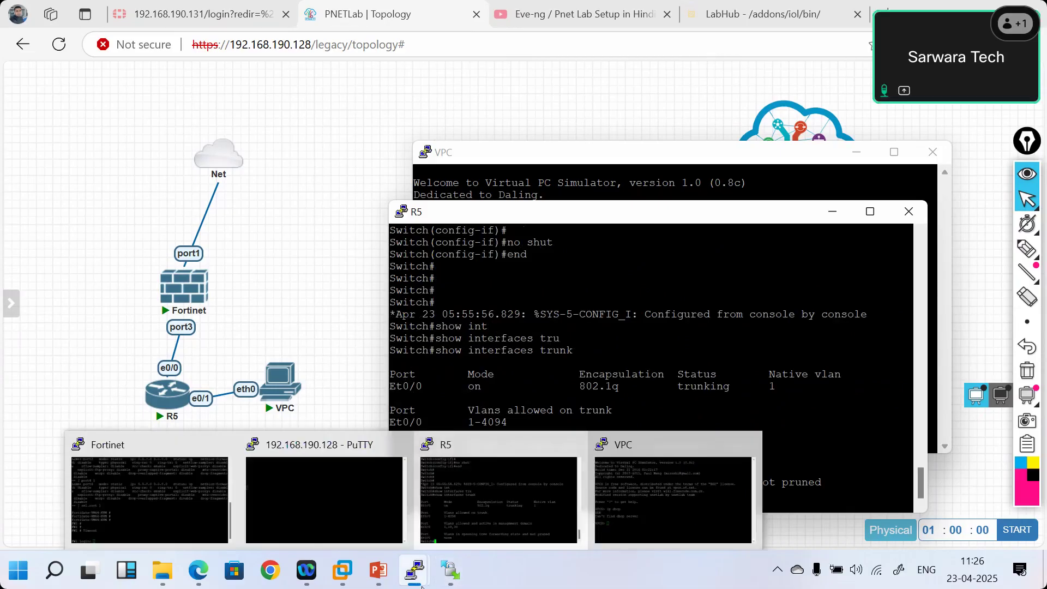
{"action": "left_click", "coordinate": [646, 500]}
{"action": "key", "text": "Up"}
{"action": "key", "text": "Return"}
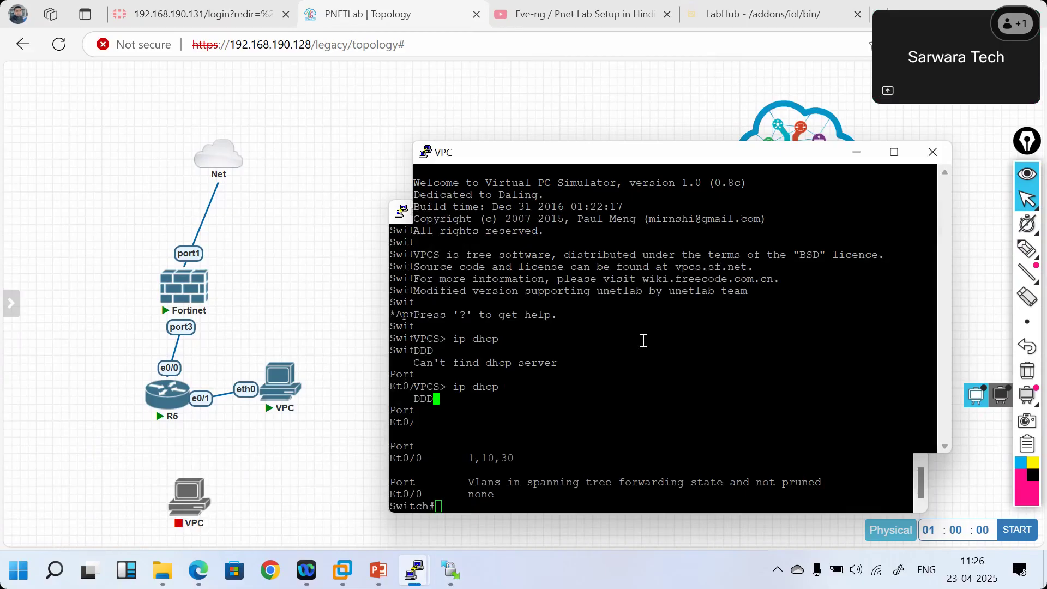
- Save R5's configuration and display its routing table with show ip route
{"action": "left_click", "coordinate": [486, 495]}
{"action": "type", "text": "wr"}
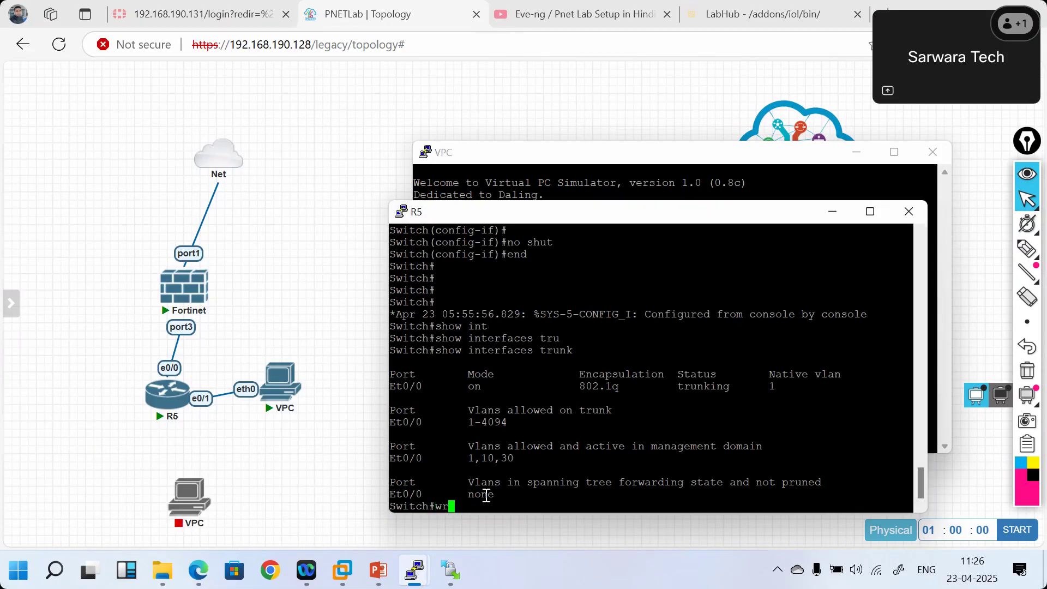
{"action": "key", "text": "Return"}
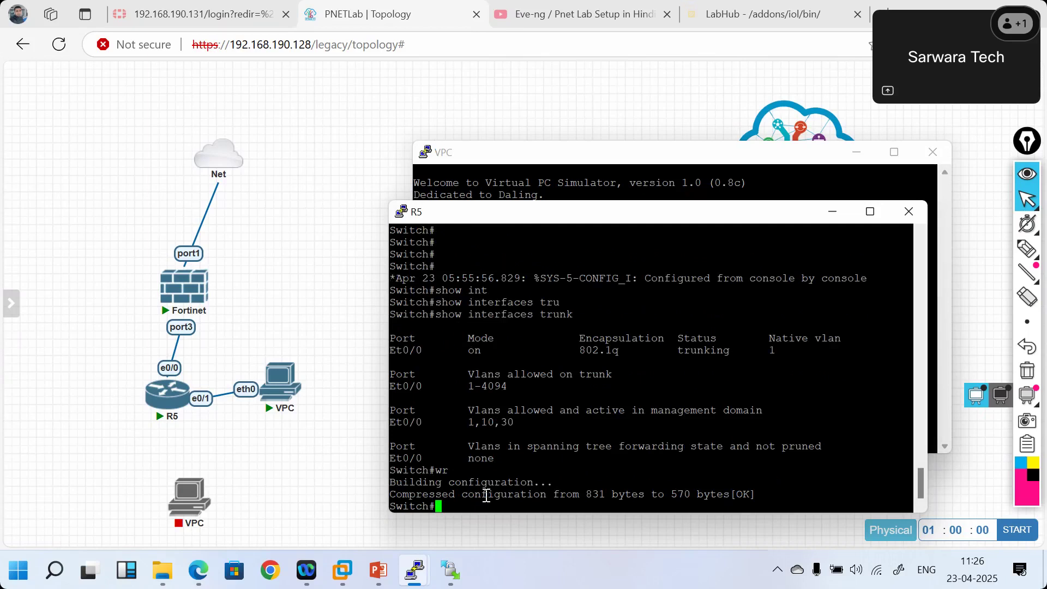
{"action": "type", "text": "show ip route"}
{"action": "key", "text": "Return"}
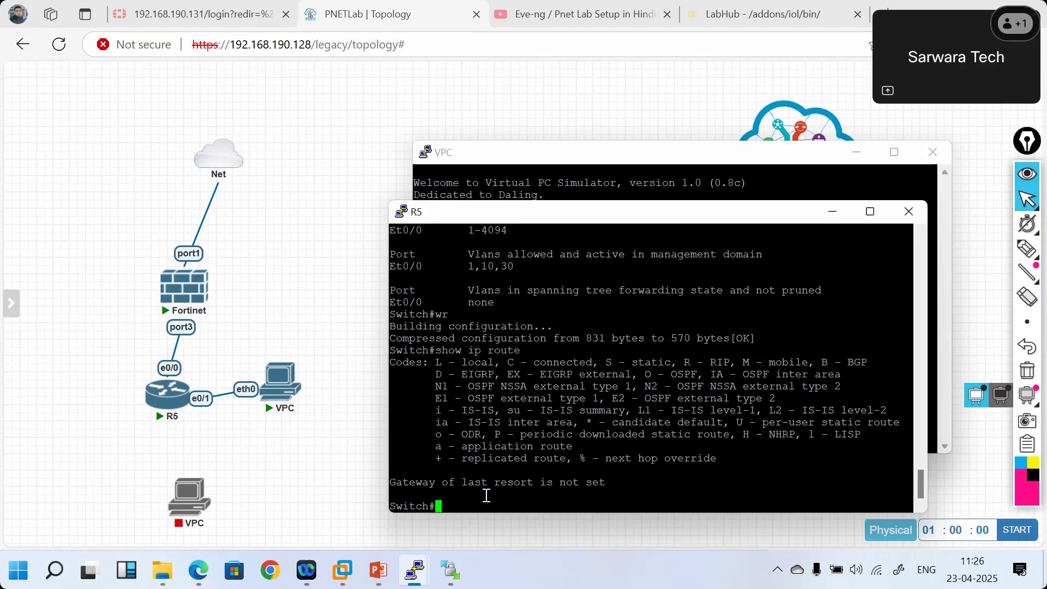
- Disable IP routing on R5 with no ip routing, then return to exec mode
{"action": "type", "text": "confi ter"}
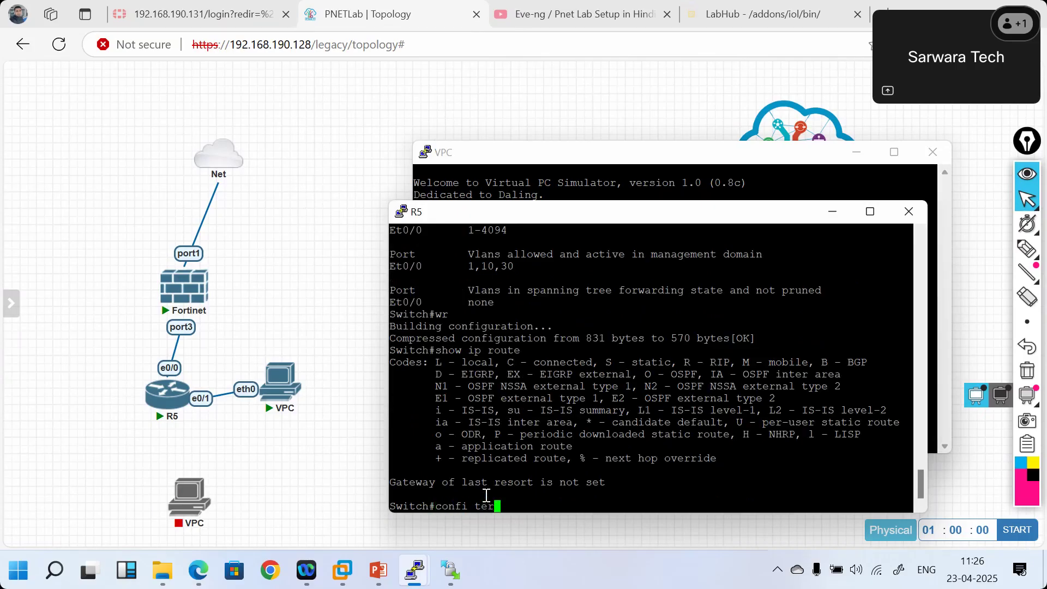
{"action": "key", "text": "Return"}
{"action": "type", "text": "no ip rout"}
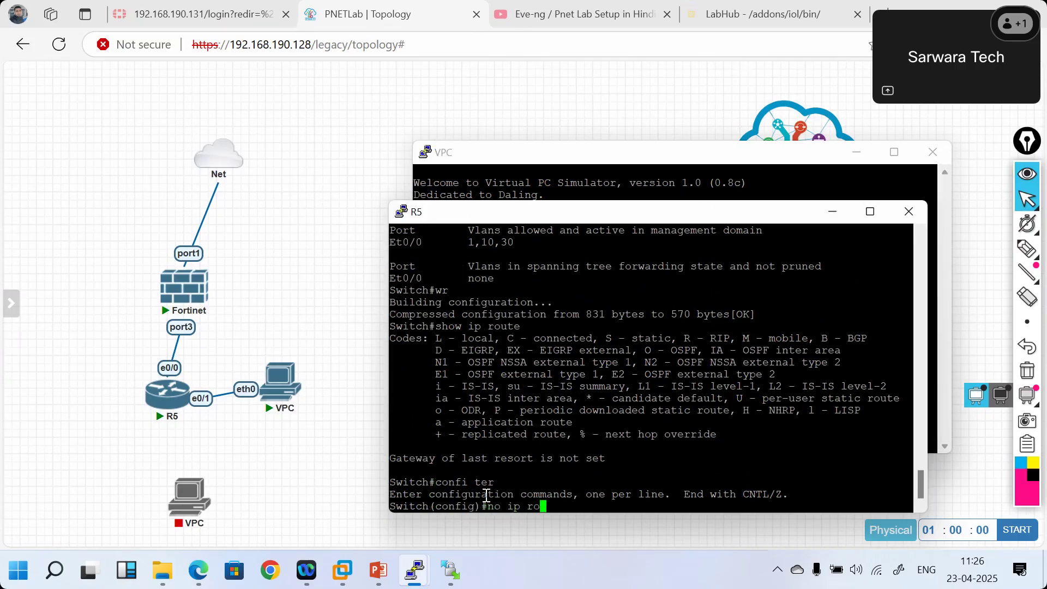
{"action": "key", "text": "Tab"}
{"action": "type", "text": "tin"}
{"action": "key", "text": "BackSpace"}
{"action": "key", "text": "BackSpace"}
{"action": "key", "text": "BackSpace"}
{"action": "type", "text": "ing"}
{"action": "key", "text": "Return"}
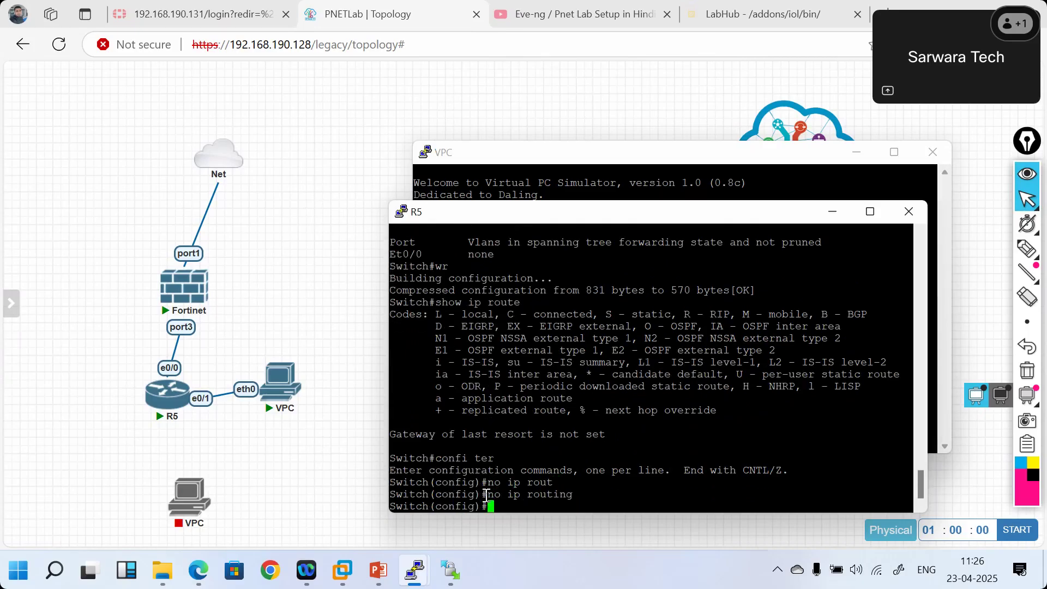
{"action": "key", "text": "Return"}
{"action": "key", "text": "Return"}
{"action": "type", "text": "e"}
{"action": "key", "text": "BackSpace"}
{"action": "type", "text": "show ip route"}
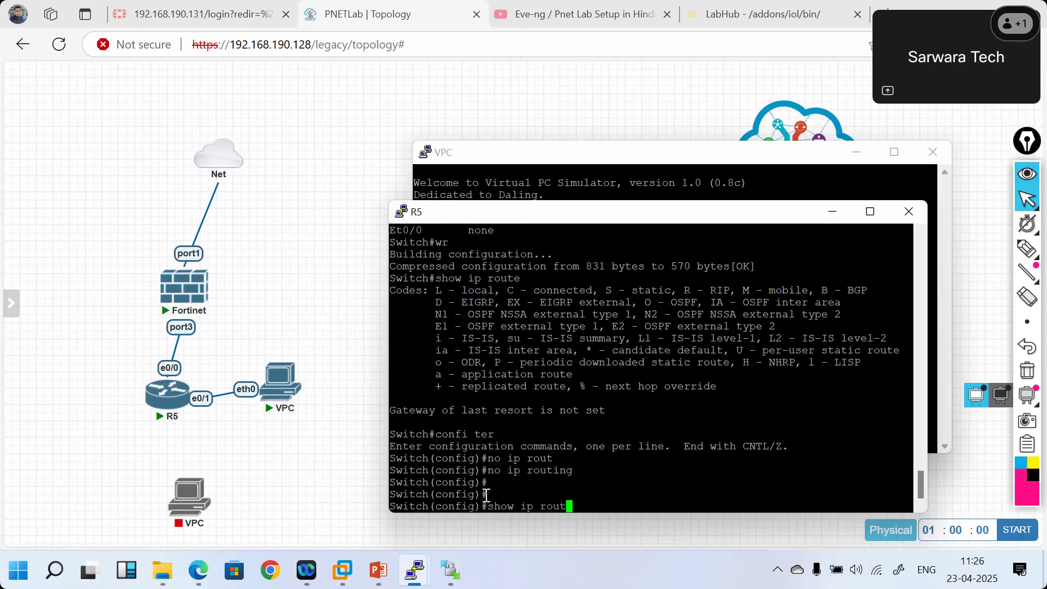
{"action": "key", "text": "Return"}
{"action": "key", "text": "Return"}
{"action": "key", "text": "Return"}
{"action": "key", "text": "Return"}
{"action": "type", "text": "show ip"}
{"action": "key", "text": "BackSpace"}
{"action": "key", "text": "BackSpace"}
{"action": "key", "text": "BackSpace"}
{"action": "key", "text": "BackSpace"}
{"action": "key", "text": "BackSpace"}
{"action": "key", "text": "BackSpace"}
{"action": "key", "text": "BackSpace"}
{"action": "type", "text": "end"}
{"action": "key", "text": "Return"}
- Verify with show interfaces trunk that VLANs 1, 10 and 30 are carried
{"action": "type", "text": "show int"}
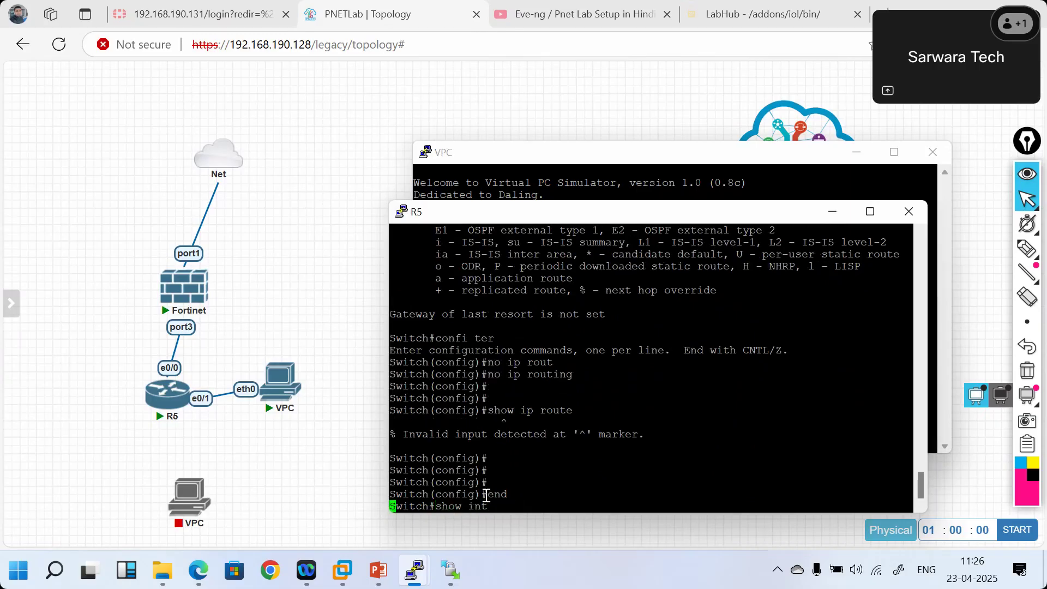
{"action": "key", "text": "Tab"}
{"action": "type", "text": "tr"}
{"action": "key", "text": "Tab"}
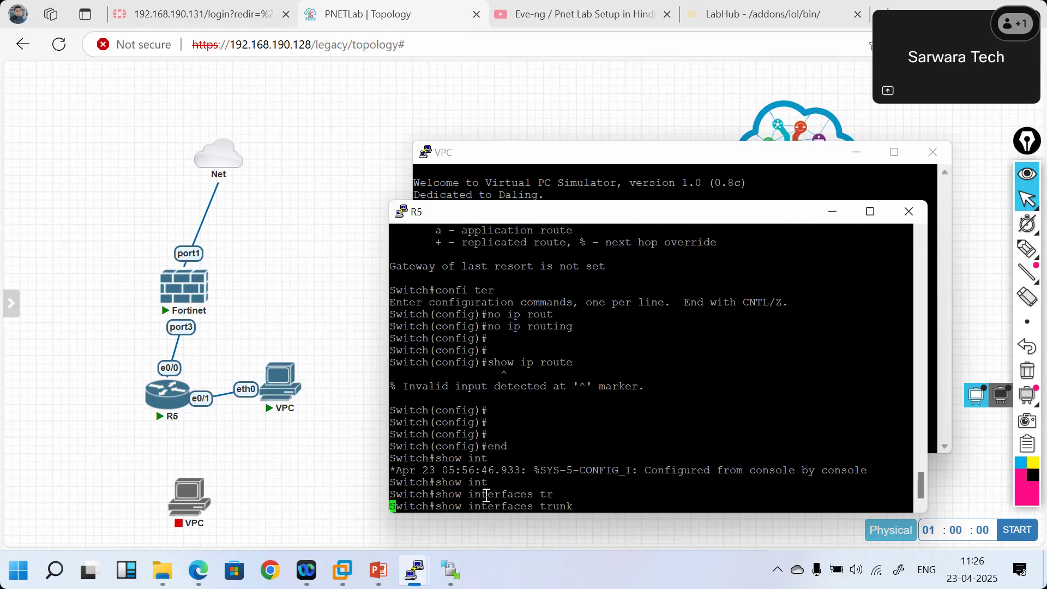
{"action": "key", "text": "Return"}
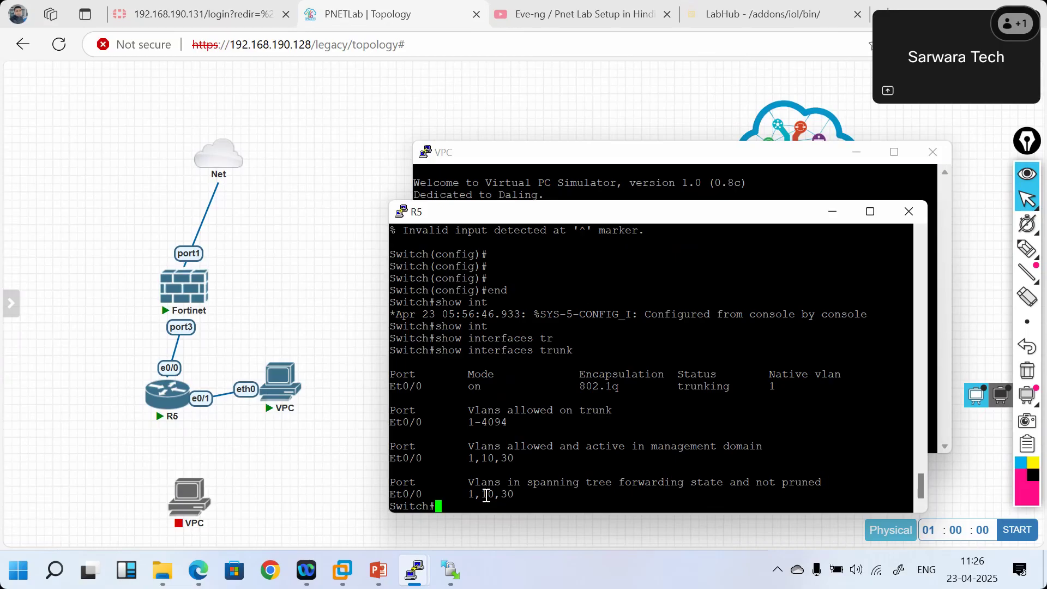
{"action": "key", "text": "Return"}
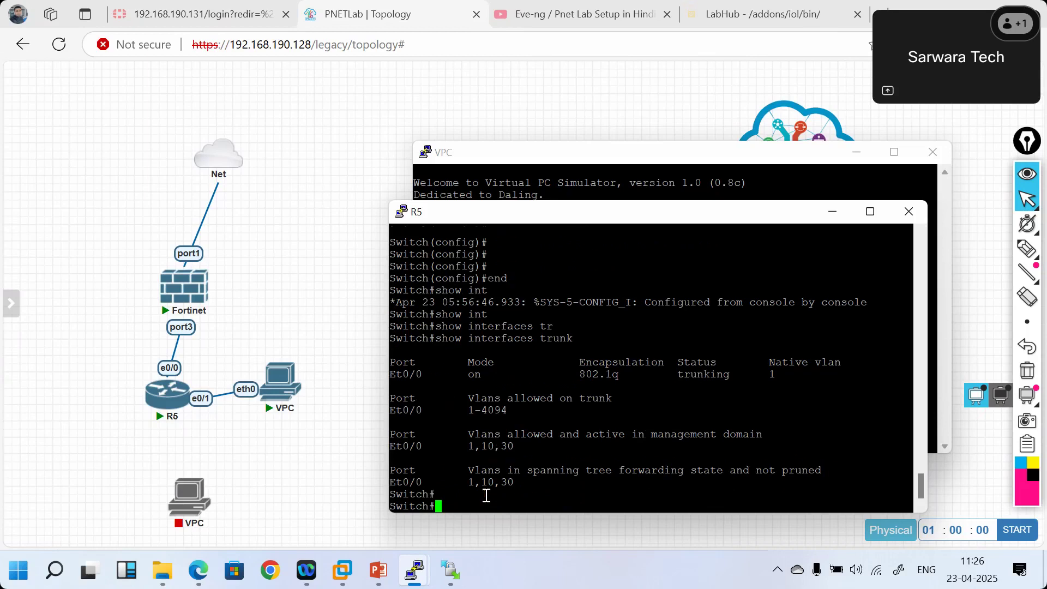
{"action": "key", "text": "Return"}
- Run show ip int brief, showing Ethernet0/0–0/3 unassigned and all up/up
{"action": "type", "text": "show ip int bri"}
{"action": "key", "text": "Return"}
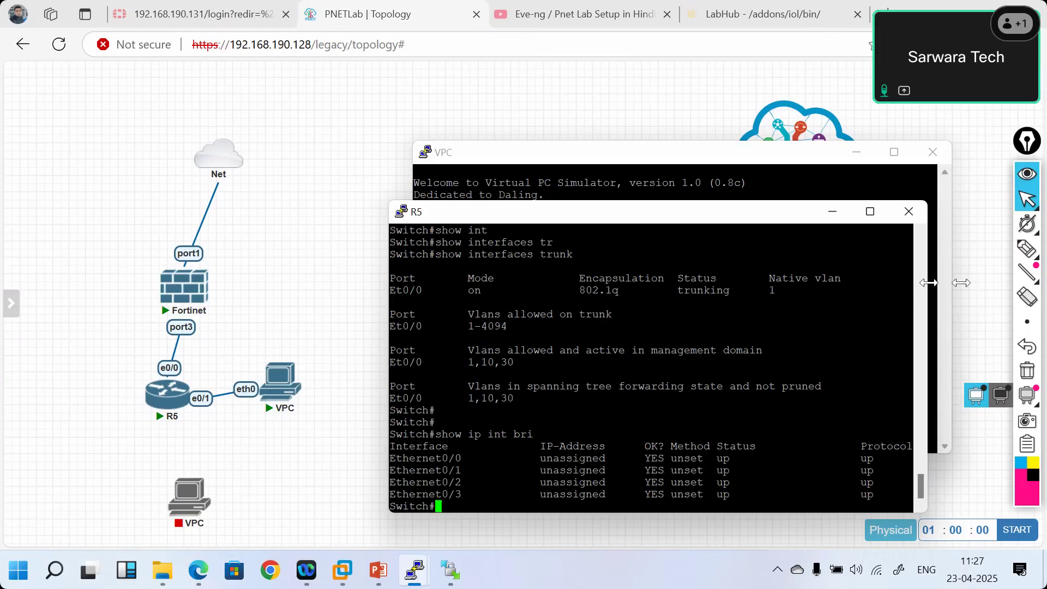
{"action": "left_click_drag", "start_coordinate": [927, 289], "coordinate": [1045, 289]}
{"action": "key", "text": "Return"}
{"action": "key", "text": "Return"}
{"action": "key", "text": "Return"}
{"action": "key", "text": "Return"}
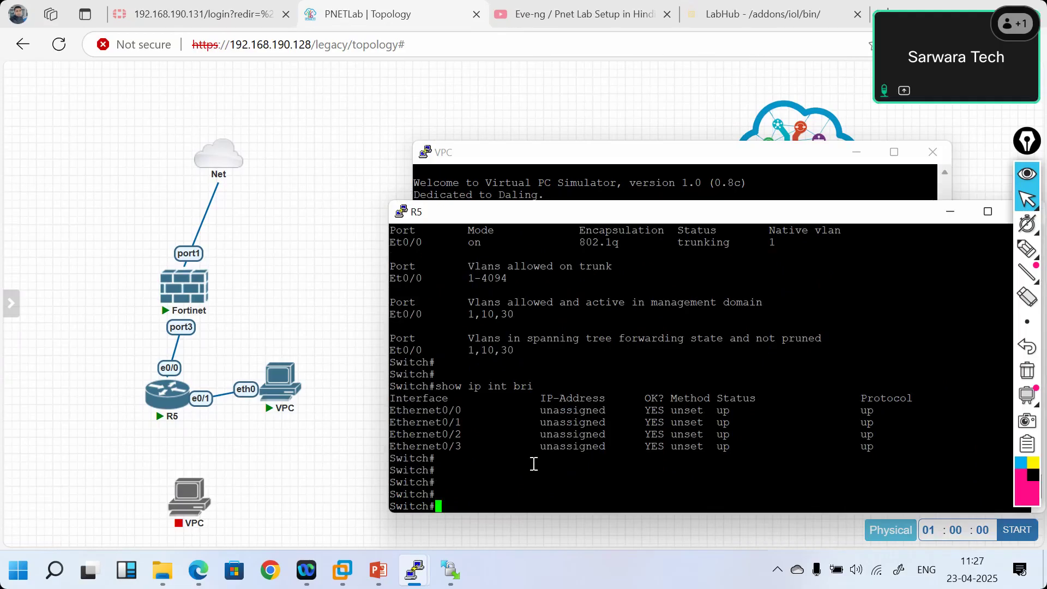
- Log in to FortiGate as admin and expand port3 to show its HR-VLAN and VLAN-30 interfaces
{"action": "left_click", "coordinate": [165, 8]}
{"action": "type", "text": "admin"}
{"action": "left_click", "coordinate": [477, 344]}
{"action": "type", "text": "admin"}
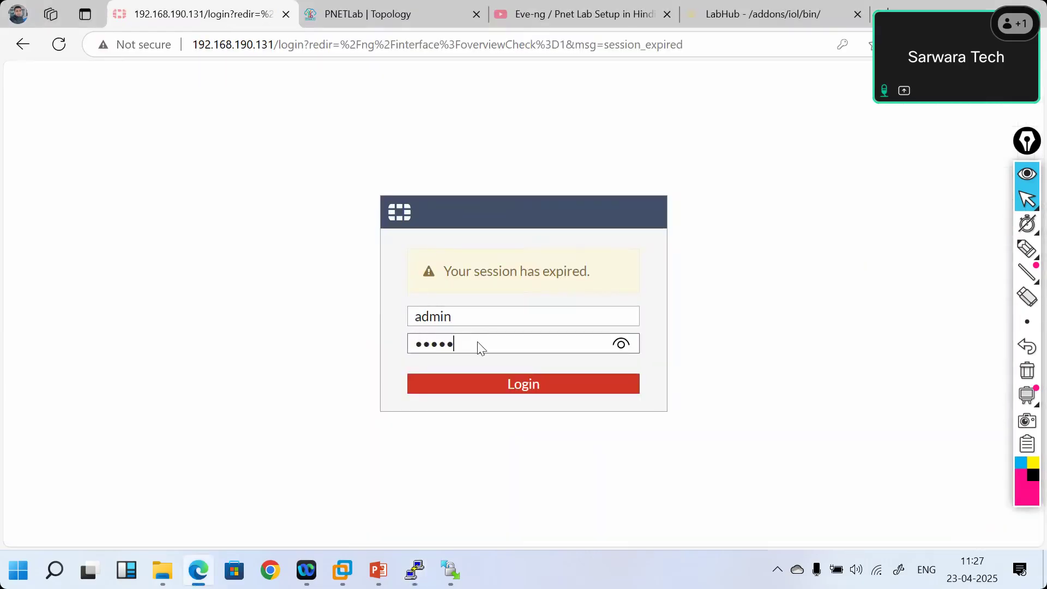
{"action": "key", "text": "Return"}
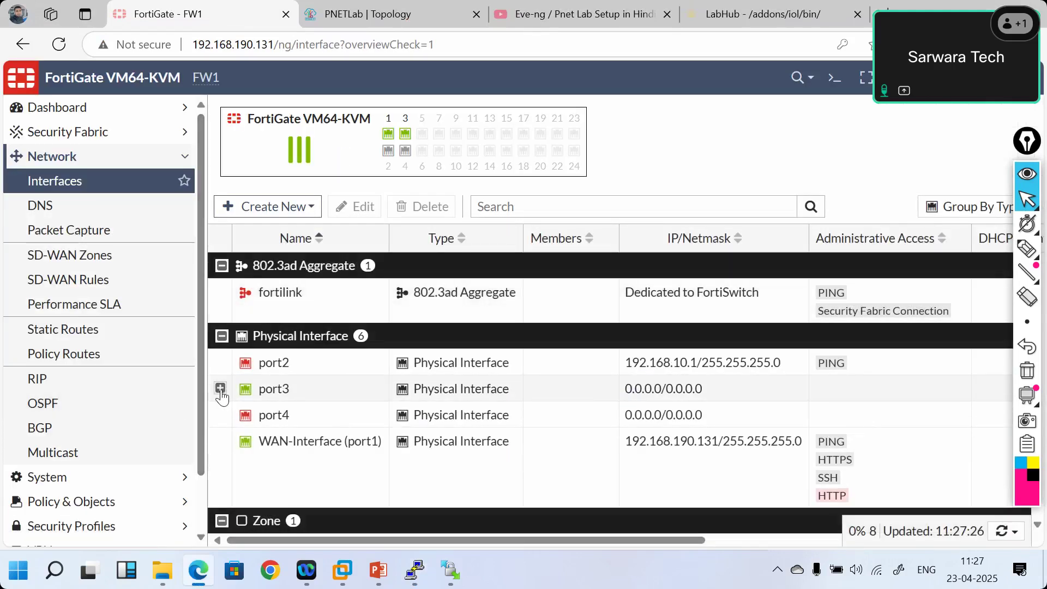
{"action": "left_click", "coordinate": [220, 389]}
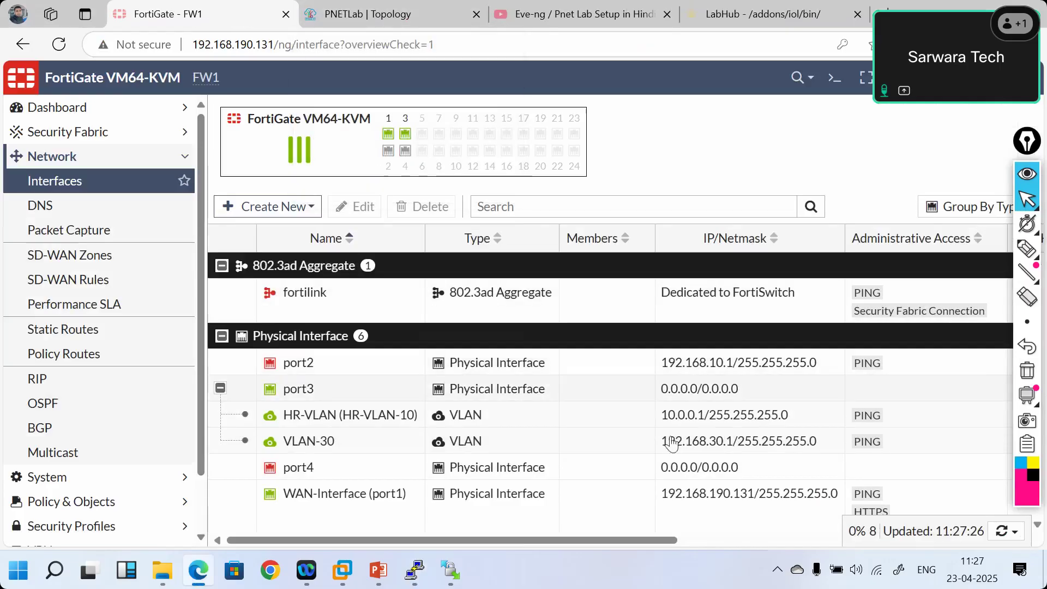
- Back in the PNETLab topology, select R5 and its VPC and bring R5's console forward
{"action": "left_click", "coordinate": [355, 10]}
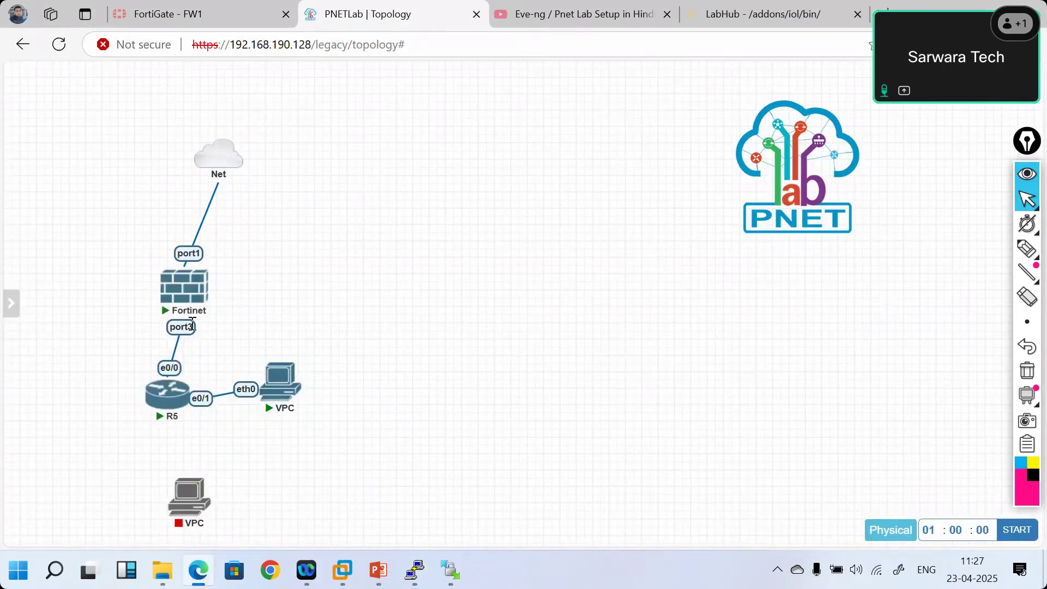
{"action": "left_click", "coordinate": [209, 7]}
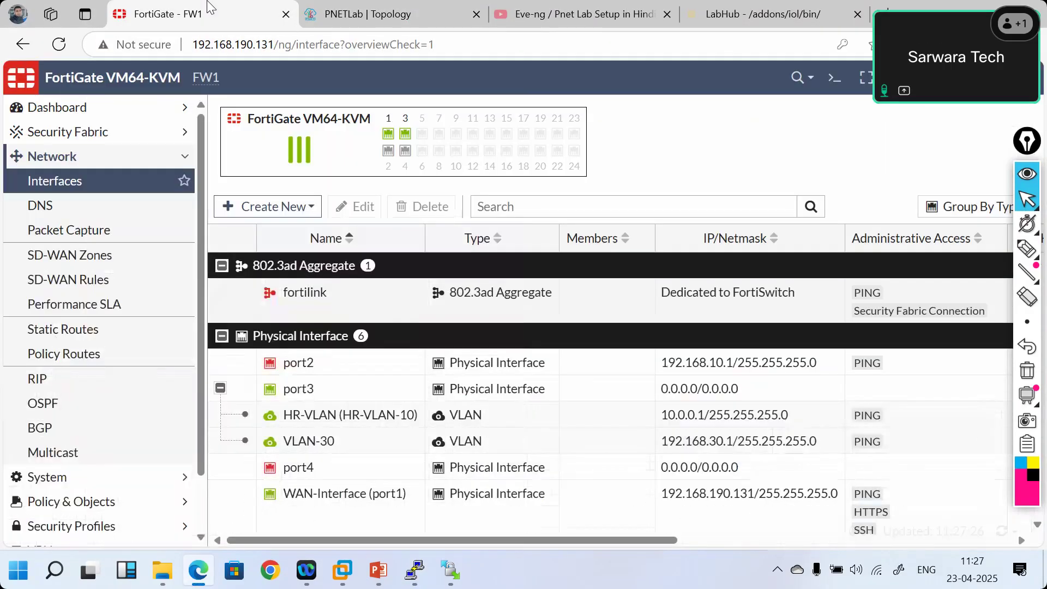
{"action": "left_click", "coordinate": [319, 14]}
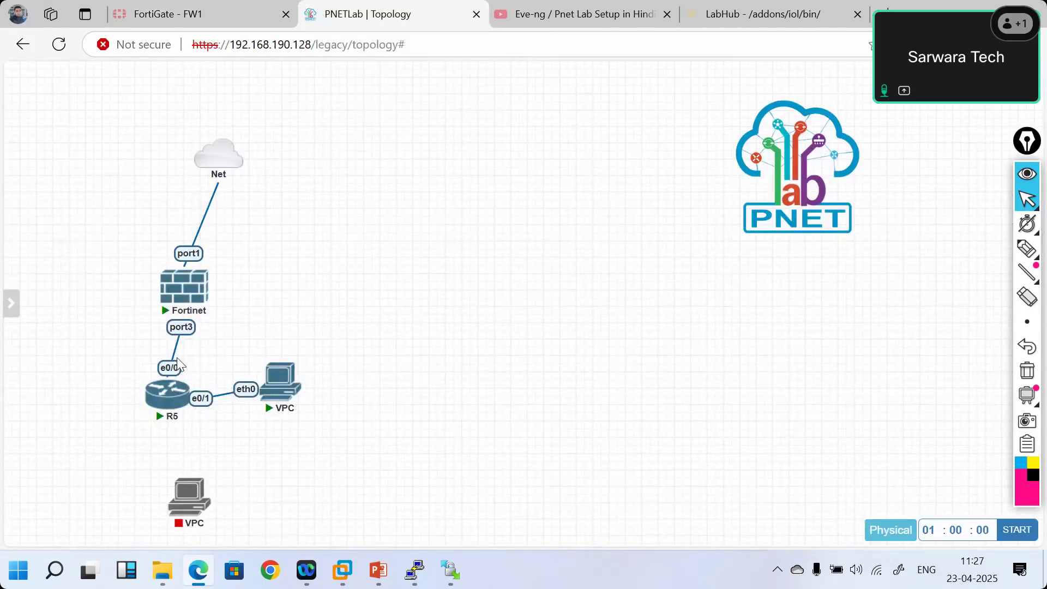
{"action": "left_click_drag", "start_coordinate": [194, 416], "coordinate": [256, 418]}
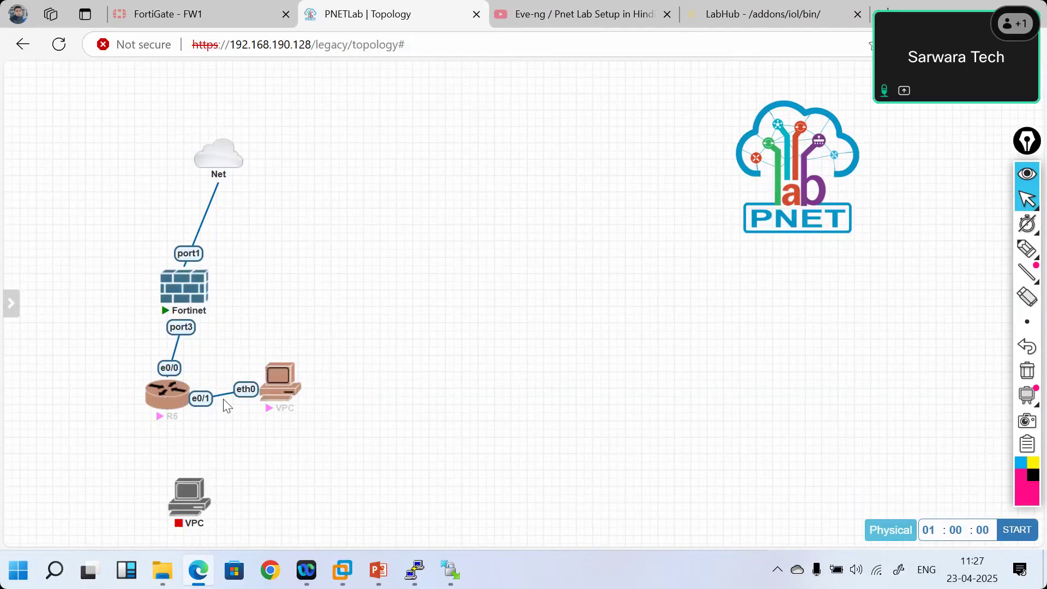
{"action": "mouse_move", "coordinate": [283, 393]}
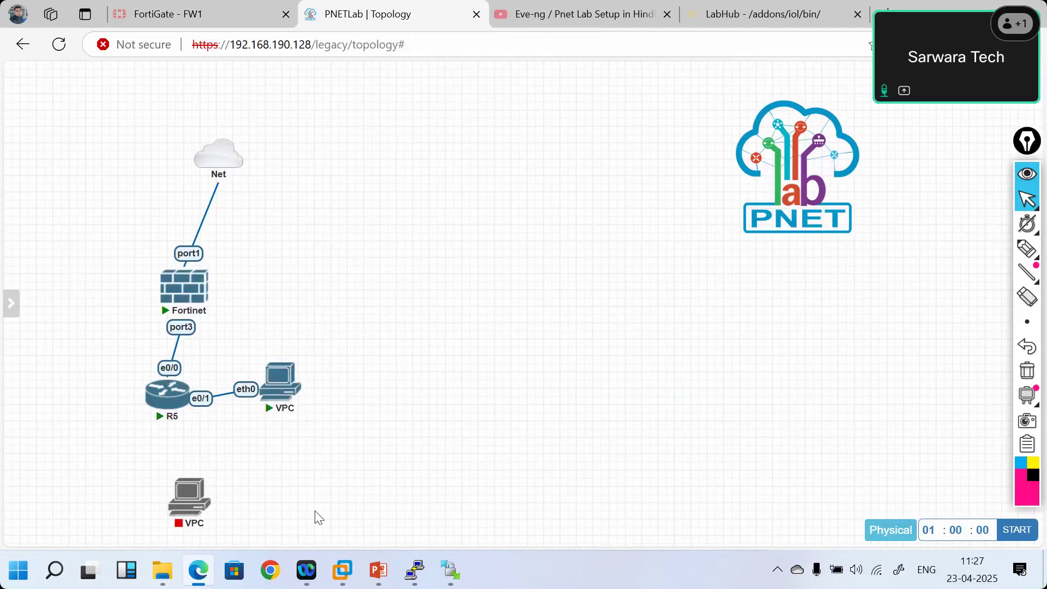
{"action": "mouse_move", "coordinate": [415, 570]}
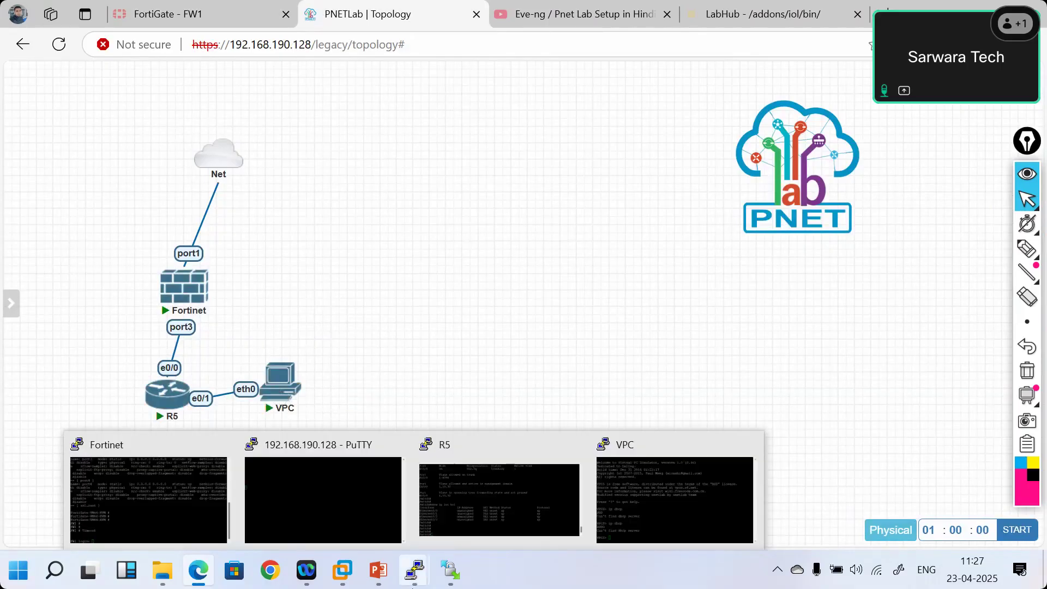
{"action": "left_click", "coordinate": [666, 466]}
{"action": "mouse_move", "coordinate": [414, 570]}
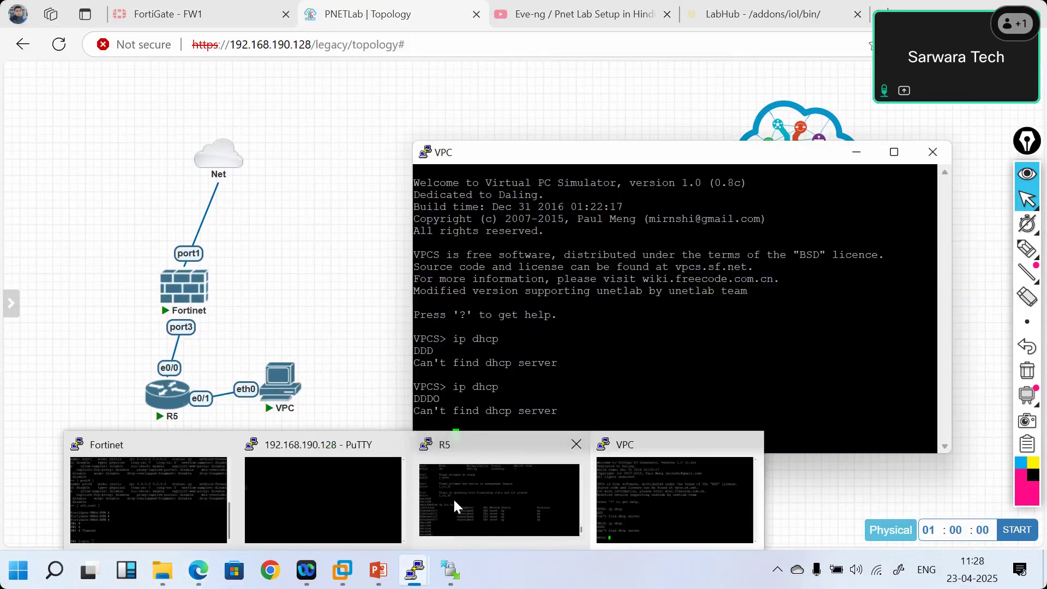
{"action": "left_click", "coordinate": [453, 497]}
- Run show vlan brief on R5, confirming HR on Et0/1 and Sales with no ports
{"action": "type", "text": "show vl"}
{"action": "key", "text": "Tab"}
{"action": "type", "text": "br"}
{"action": "key", "text": "Tab"}
{"action": "key", "text": "Return"}
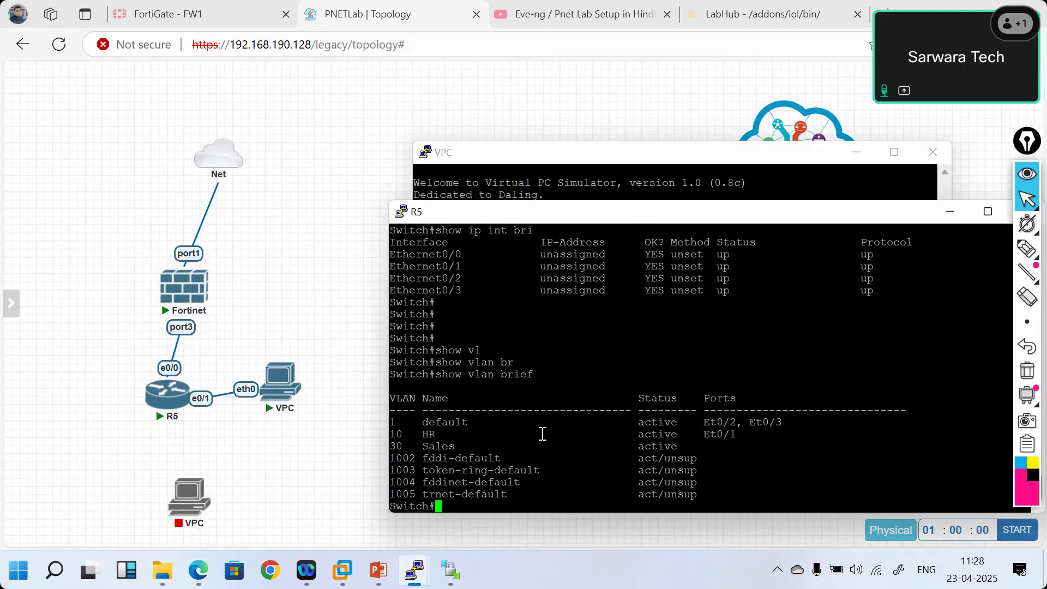
{"action": "left_click", "coordinate": [196, 7]}
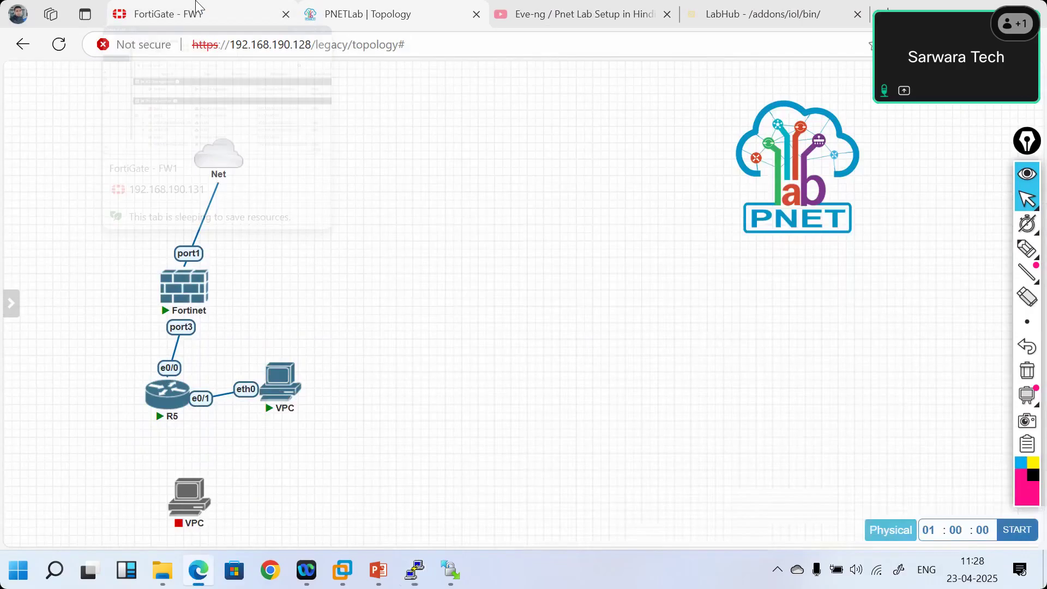
{"action": "left_click", "coordinate": [196, 6]}
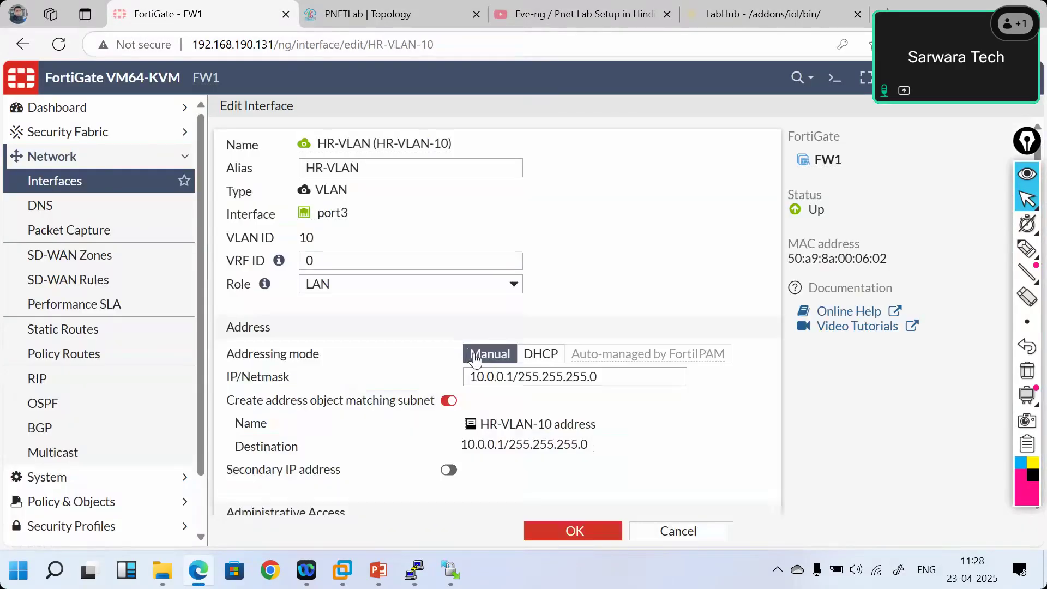
- Review HR-VLAN-10's 10.0.0.1/24 address and DHCP range 10.0.0.2–10.0.0.254, then save with OK
{"action": "scroll", "coordinate": [676, 425], "scroll_direction": "down", "scroll_amount": 6}
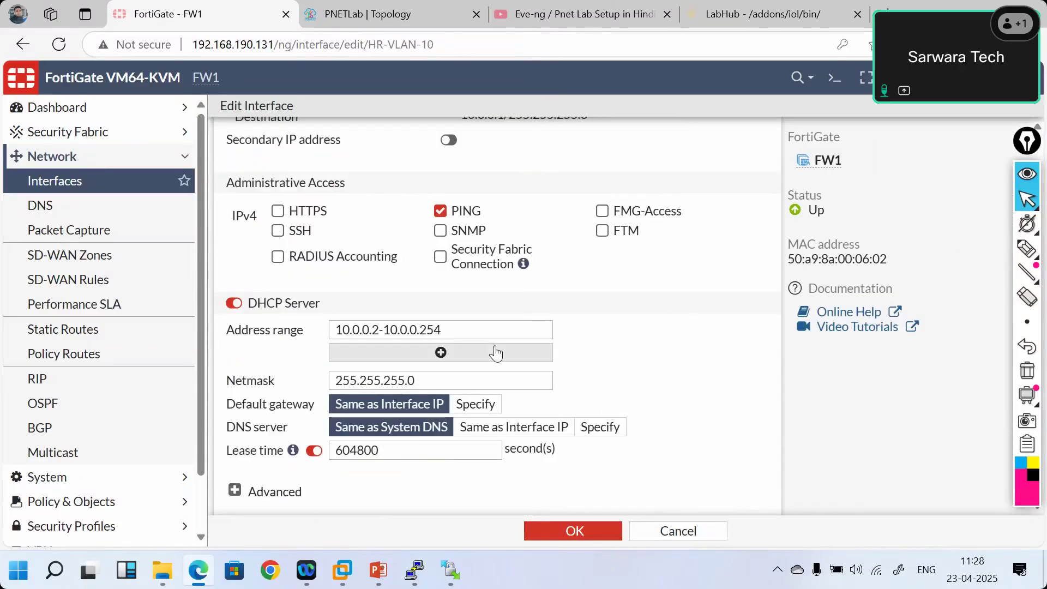
{"action": "scroll", "coordinate": [631, 385], "scroll_direction": "down", "scroll_amount": 4}
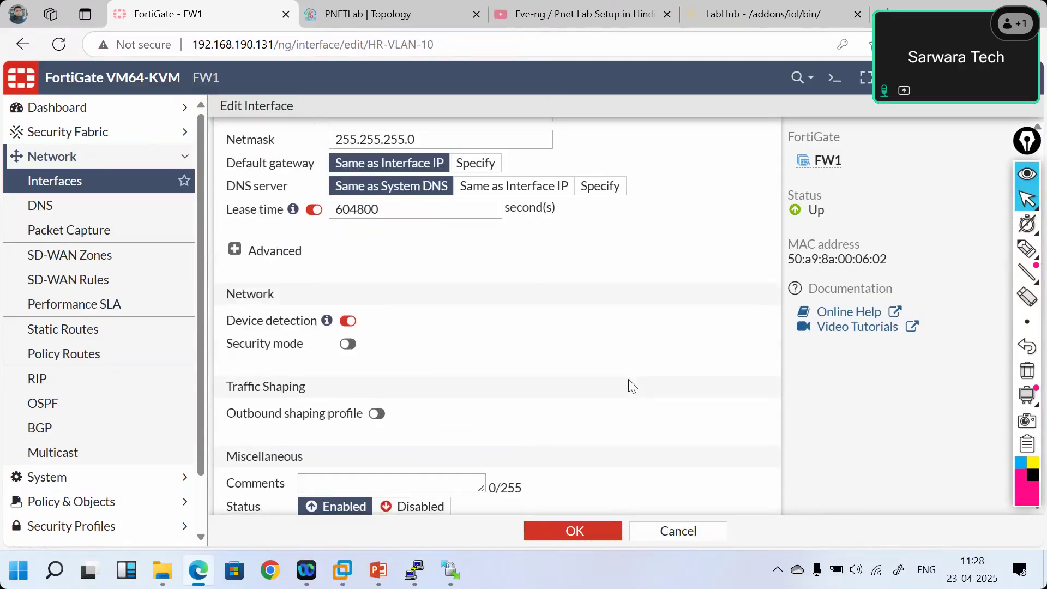
{"action": "scroll", "coordinate": [631, 385], "scroll_direction": "down", "scroll_amount": 1}
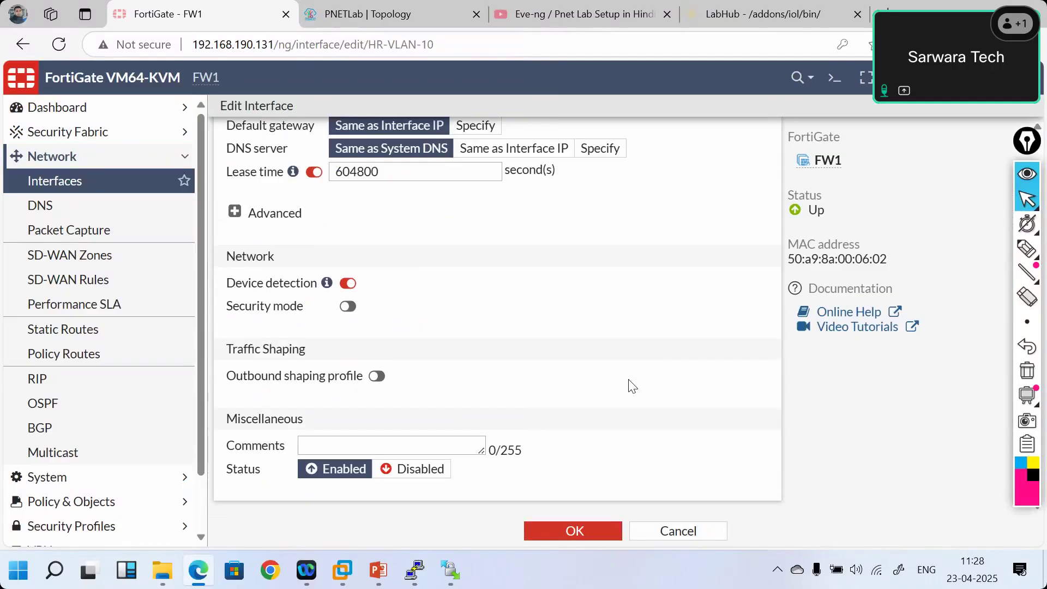
{"action": "scroll", "coordinate": [632, 386], "scroll_direction": "up", "scroll_amount": 6}
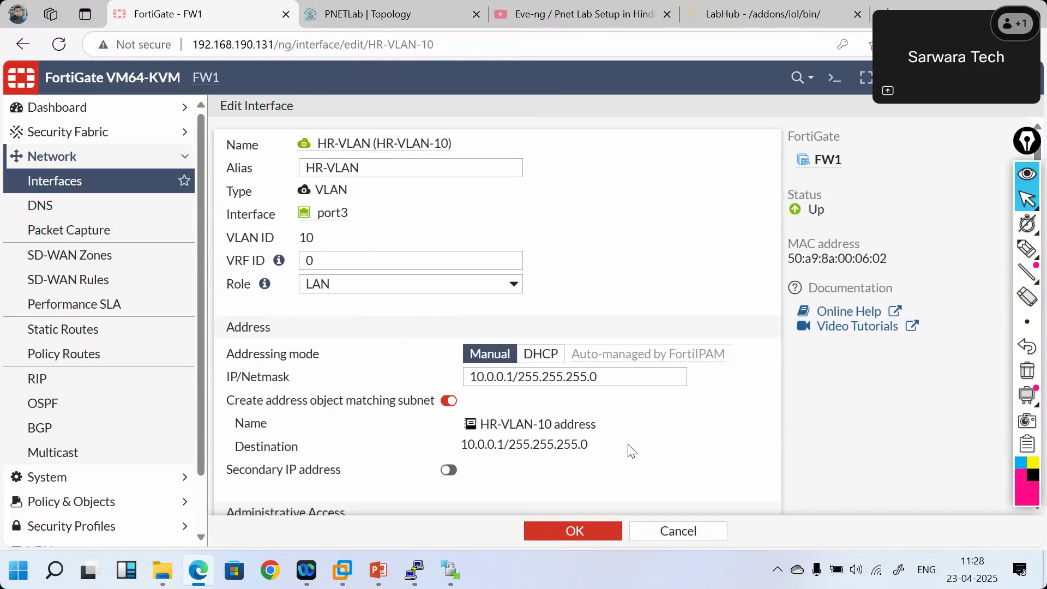
{"action": "left_click", "coordinate": [555, 530]}
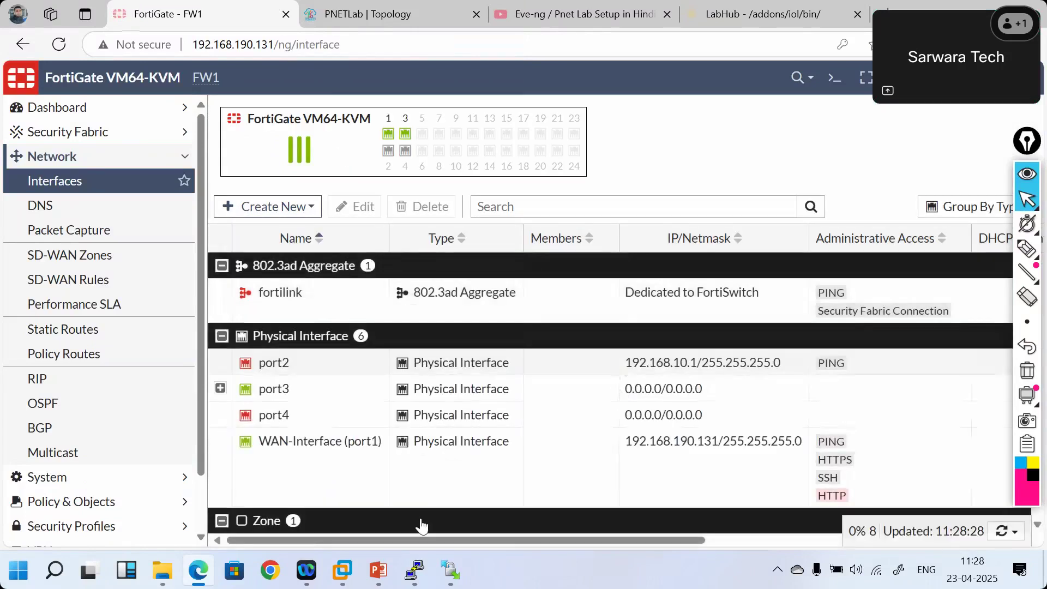
{"action": "mouse_move", "coordinate": [414, 571]}
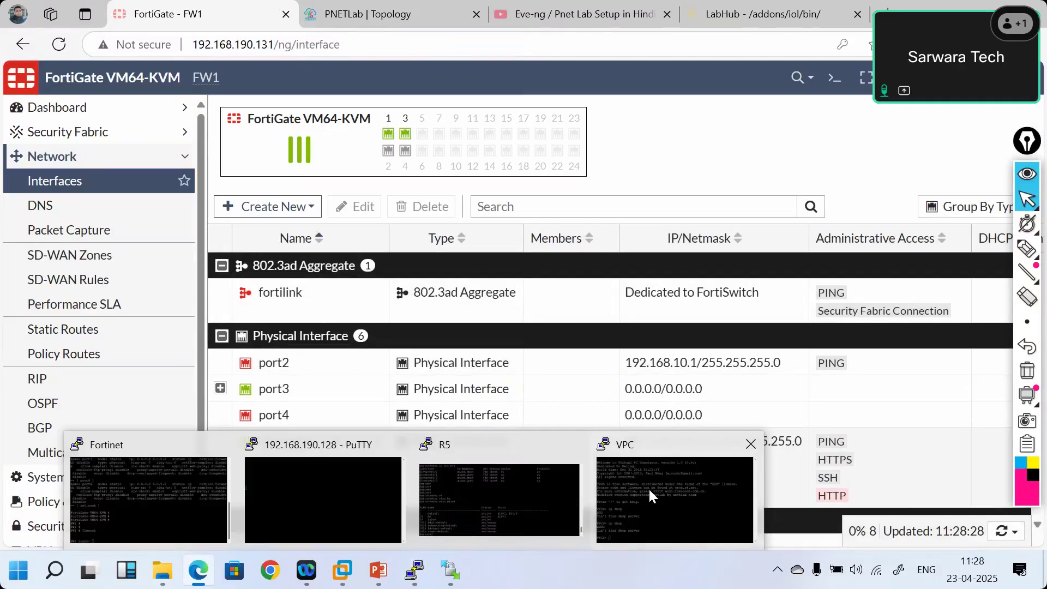
- Assign 10.1.1.2 255.255.255.0 to R5's interface Vlan10 and enable it with no shut
{"action": "left_click", "coordinate": [499, 500]}
{"action": "type", "text": "confi ter"}
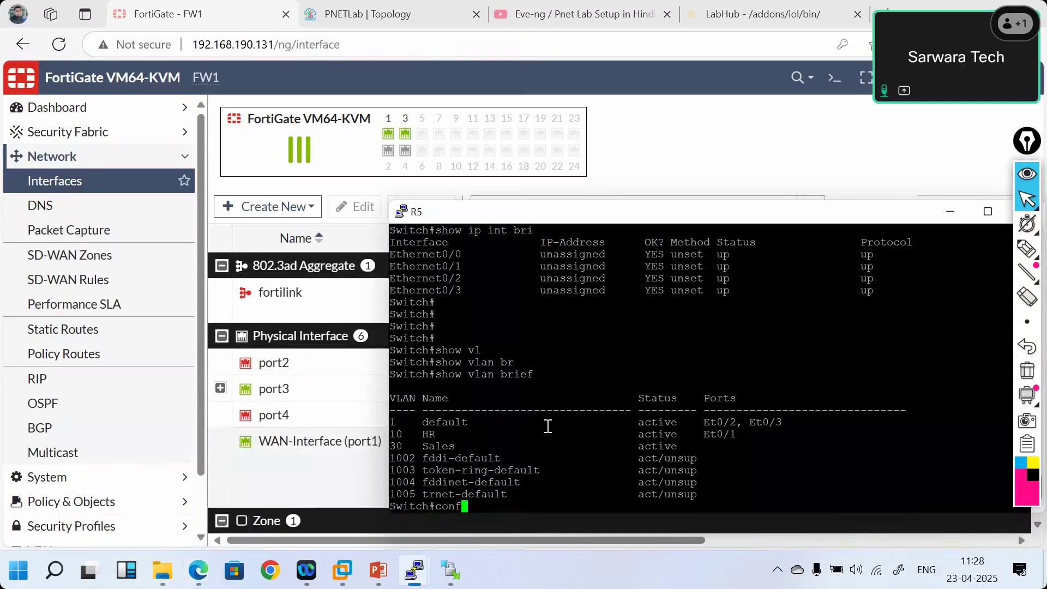
{"action": "key", "text": "Return"}
{"action": "type", "text": "int"}
{"action": "key", "text": "Tab"}
{"action": "type", "text": "vl"}
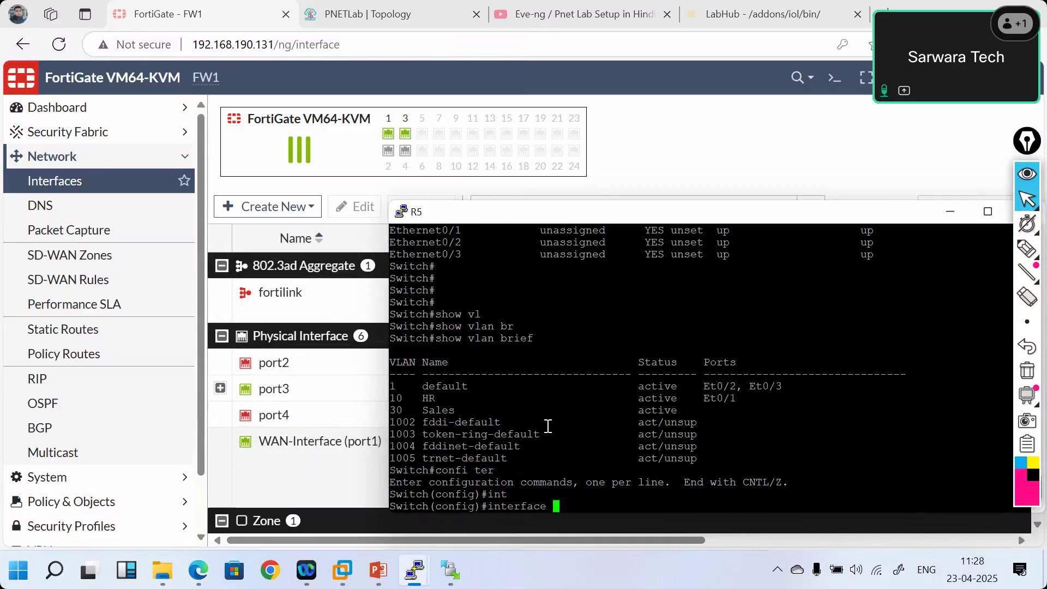
{"action": "key", "text": "Tab"}
{"action": "type", "text": "10"}
{"action": "key", "text": "Return"}
{"action": "type", "text": "ip add"}
{"action": "key", "text": "Tab"}
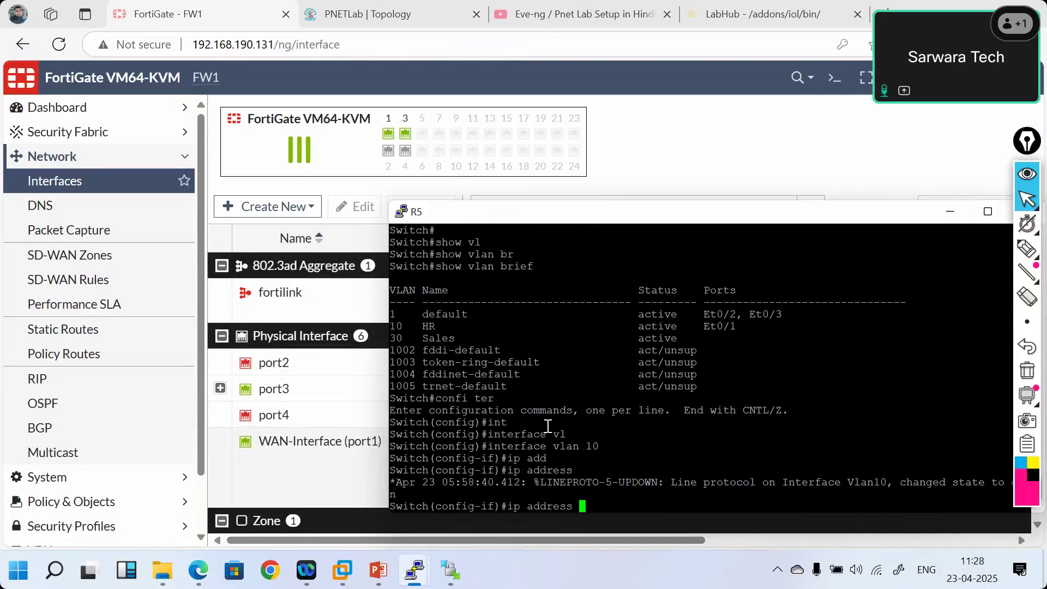
{"action": "type", "text": "10.1.1.2 255.255.255.0"}
{"action": "key", "text": "Return"}
{"action": "type", "text": "no shut"}
{"action": "key", "text": "Return"}
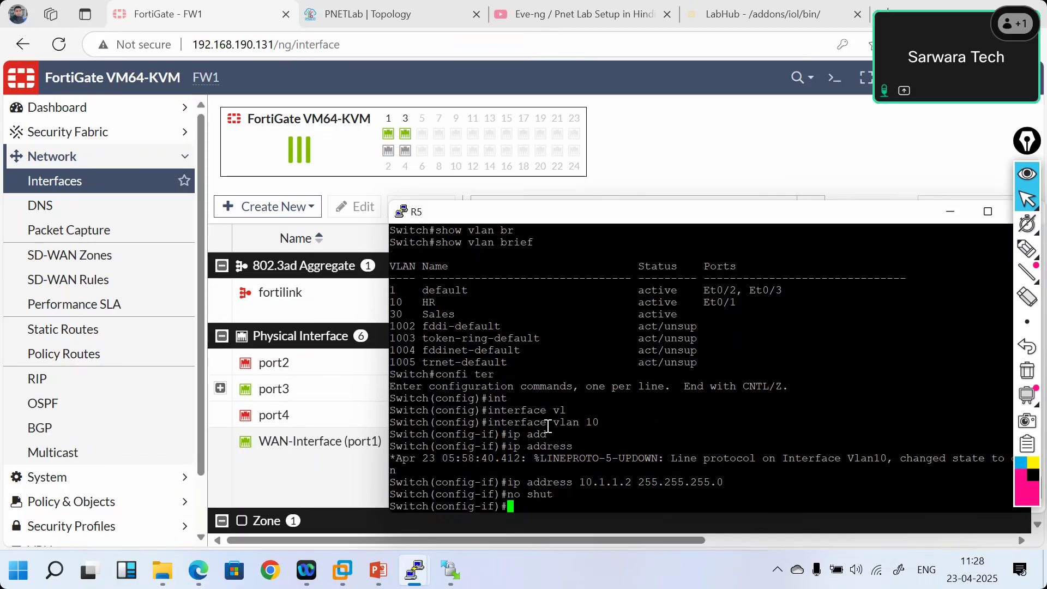
- Leave configuration mode and ping the 10.0.0.1 gateway from R5
{"action": "type", "text": "exit"}
{"action": "key", "text": "Return"}
{"action": "type", "text": "exit"}
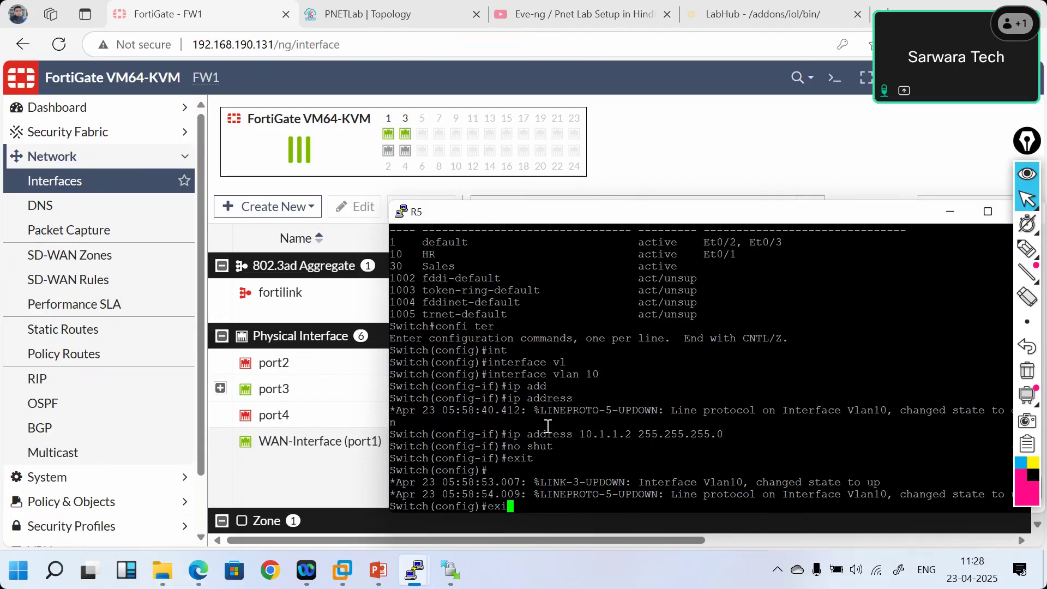
{"action": "key", "text": "Return"}
{"action": "type", "text": "ping 101.1"}
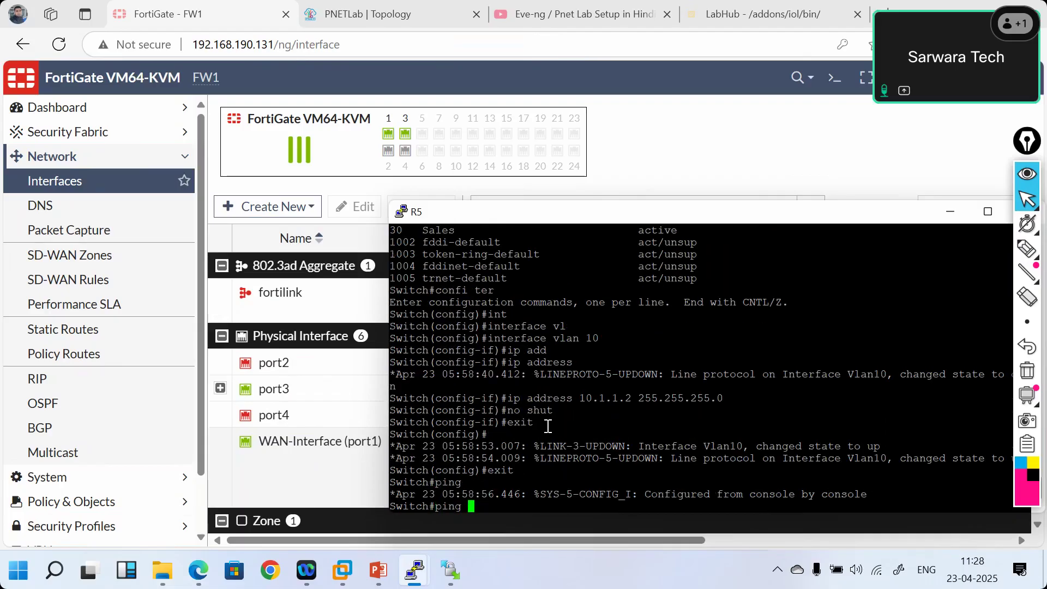
{"action": "key", "text": "BackSpace"}
{"action": "key", "text": "BackSpace"}
{"action": "key", "text": "BackSpace"}
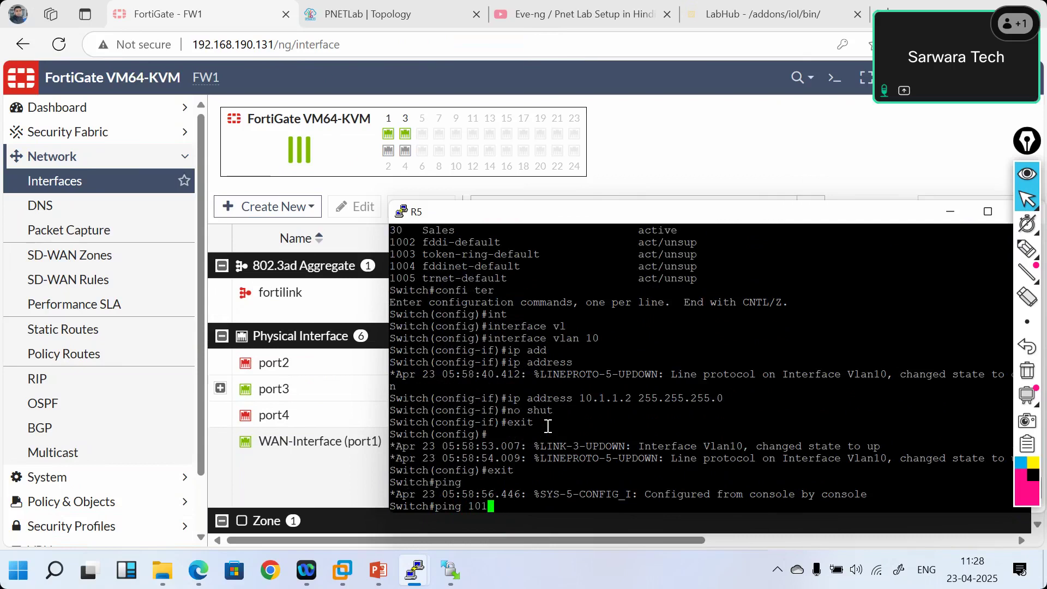
{"action": "type", "text": ".1"}
{"action": "key", "text": "BackSpace"}
{"action": "type", "text": "0.0.1"}
{"action": "key", "text": "Return"}
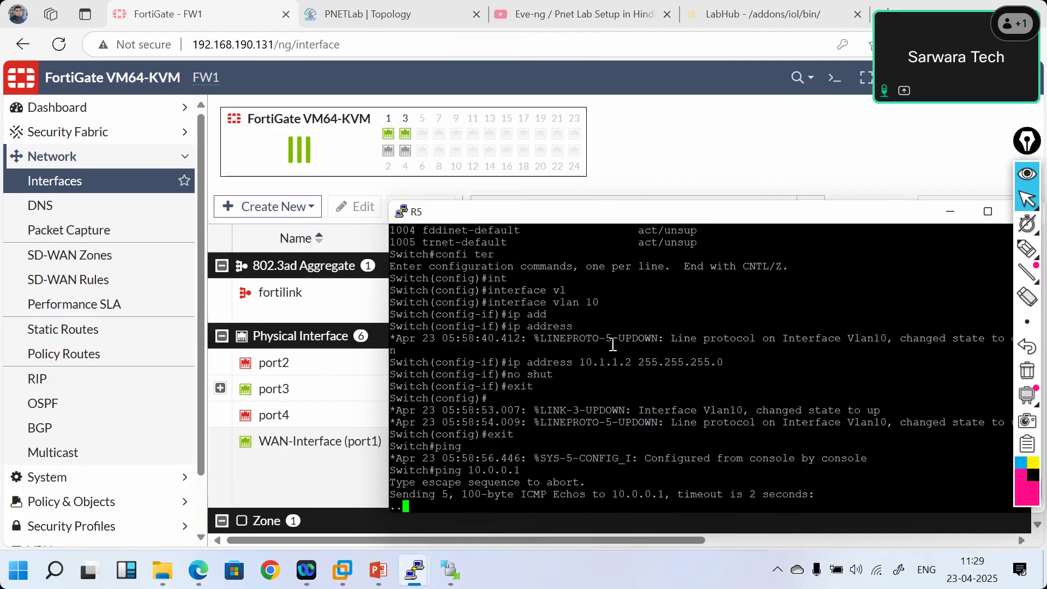
- Expand port3 in FortiGate's interface list, then bring R5's console back to the front
{"action": "left_click", "coordinate": [949, 214]}
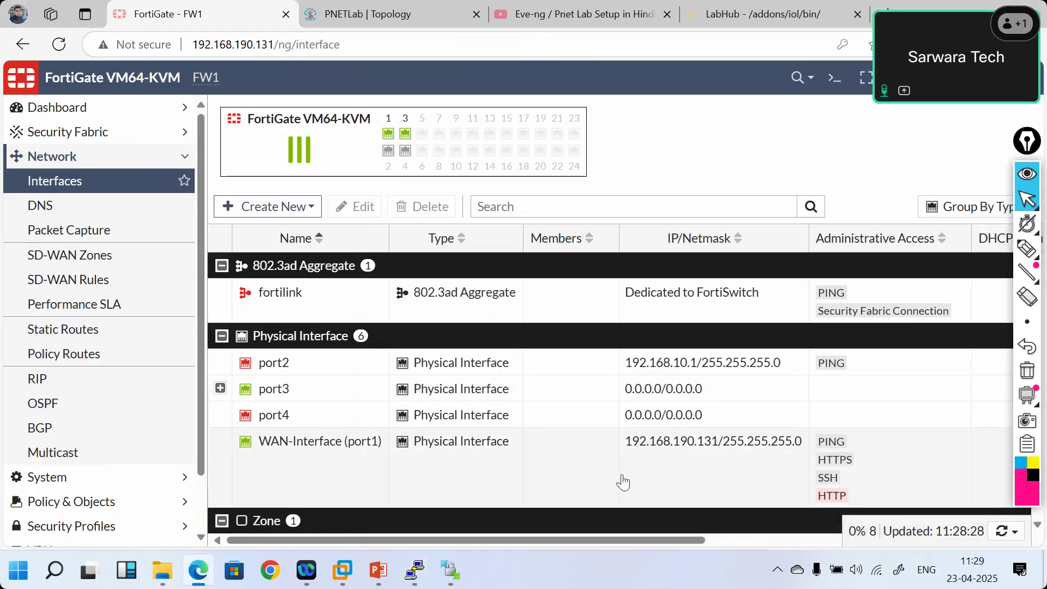
{"action": "left_click", "coordinate": [221, 389]}
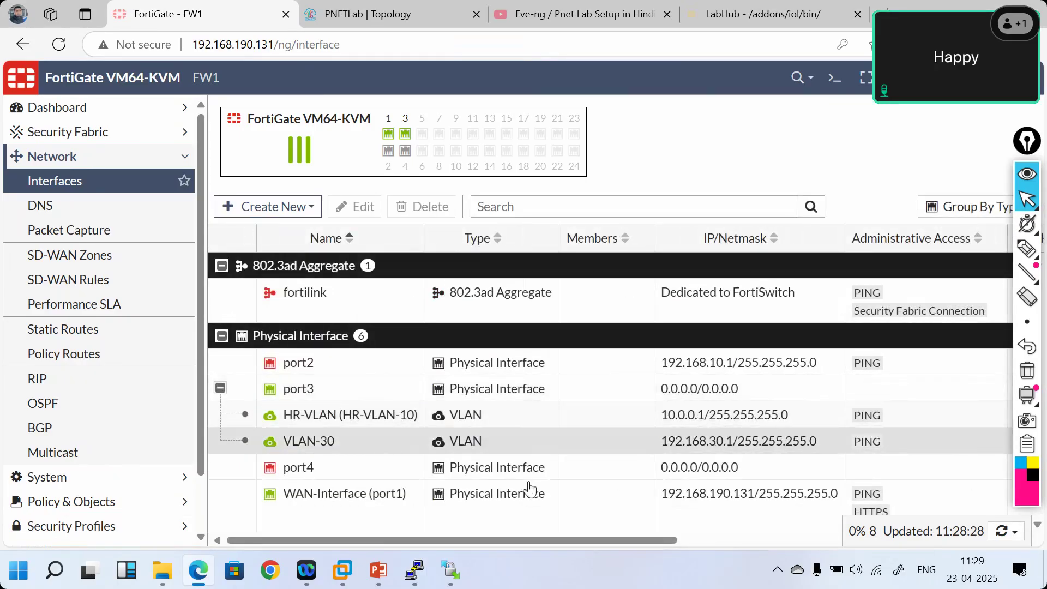
{"action": "mouse_move", "coordinate": [414, 570]}
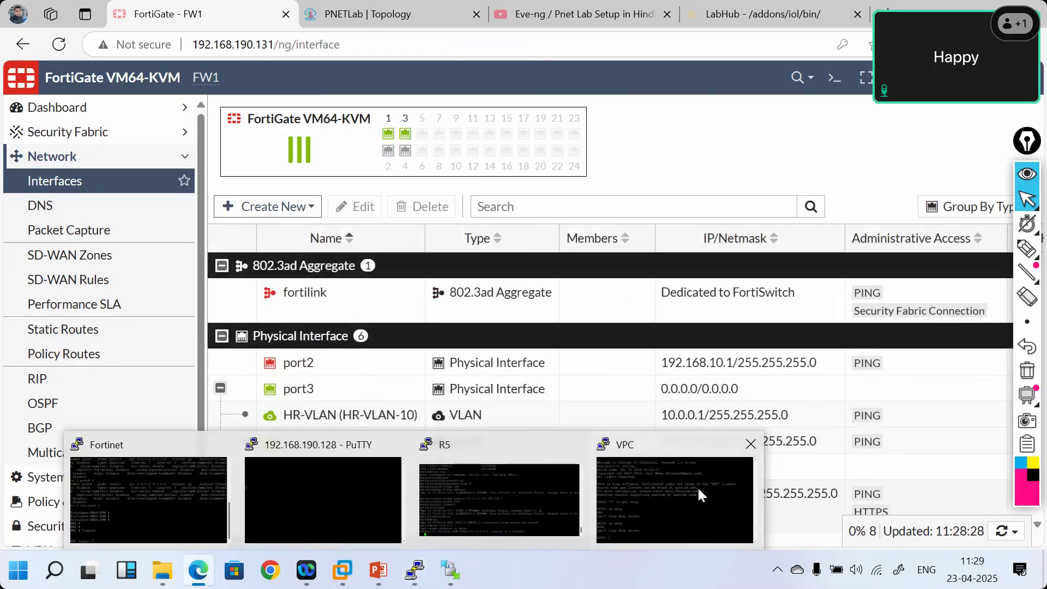
{"action": "left_click", "coordinate": [697, 486]}
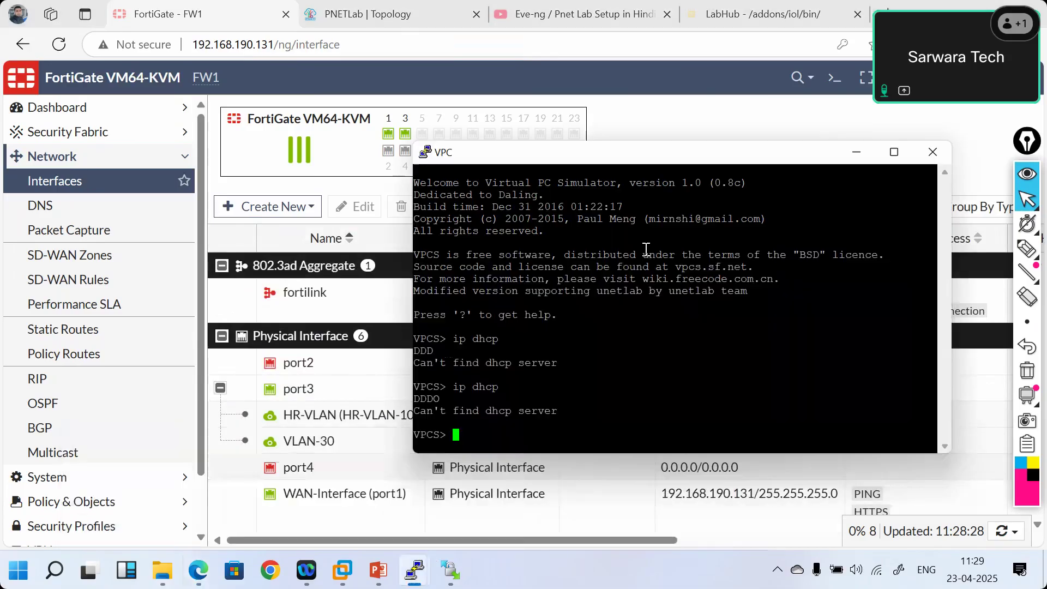
{"action": "mouse_move", "coordinate": [440, 553]}
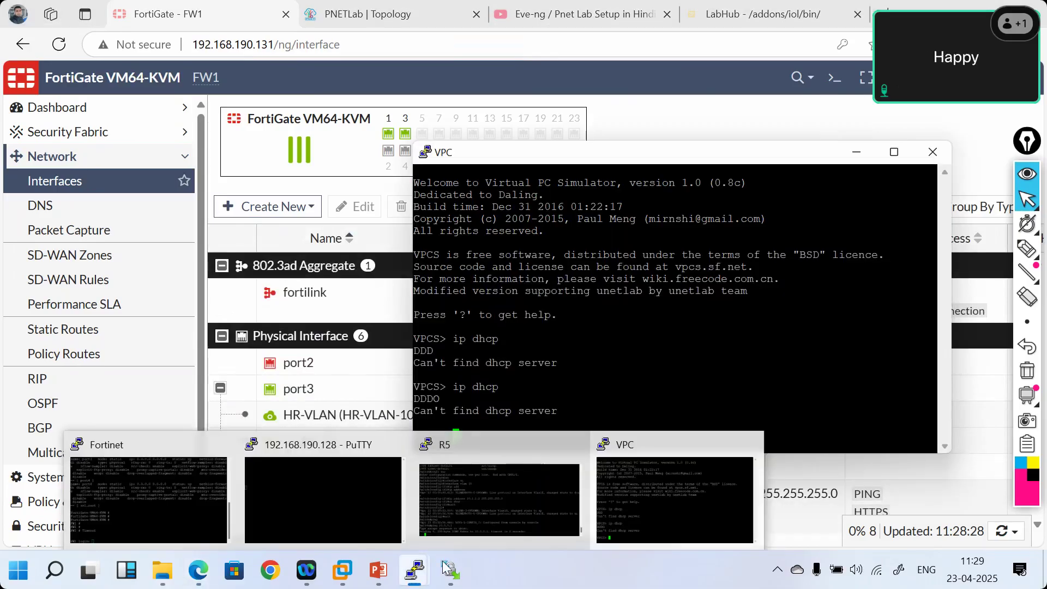
{"action": "left_click", "coordinate": [506, 503]}
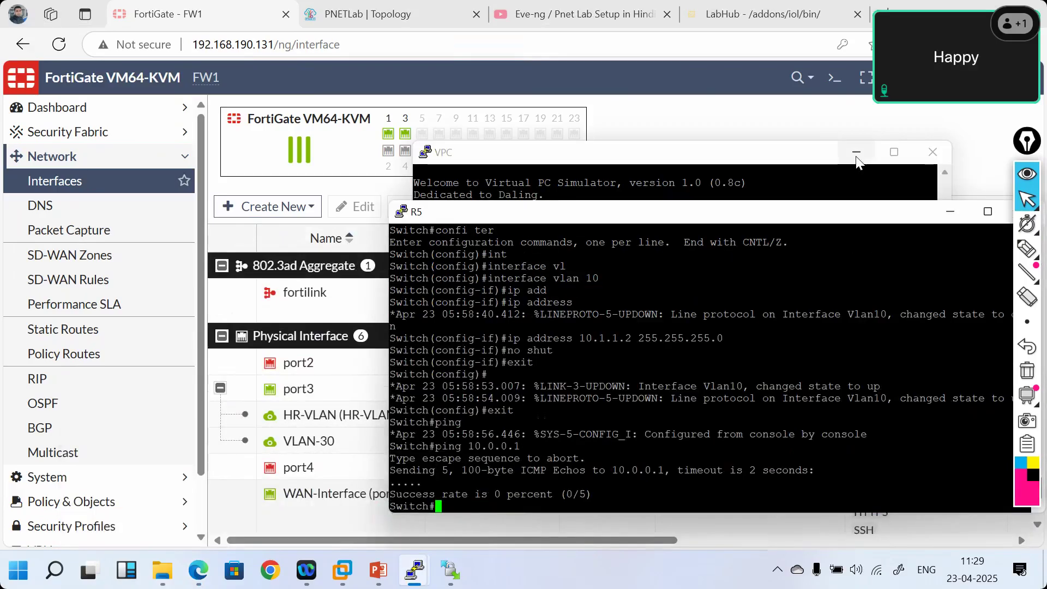
{"action": "left_click", "coordinate": [856, 159]}
{"action": "left_click", "coordinate": [856, 158]}
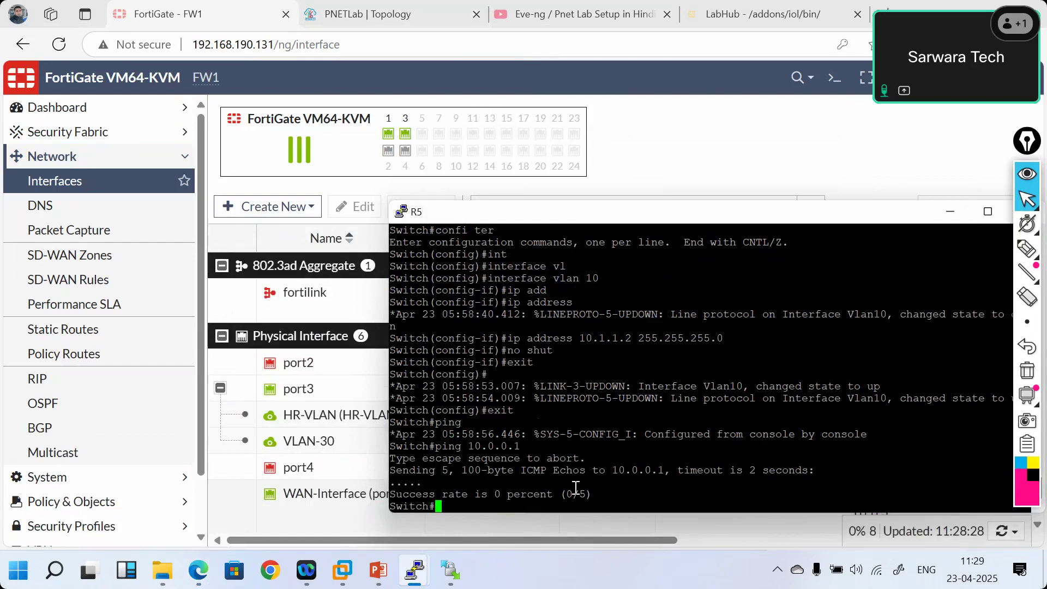
- Ping 10.0.0.1 sourced from 10.0.0.2, then list R5's interface addresses with show ip int brief
{"action": "type", "text": "p"}
{"action": "key", "text": "Return"}
{"action": "type", "text": "pi"}
{"action": "key", "text": "Return"}
{"action": "type", "text": "ping 10.1"}
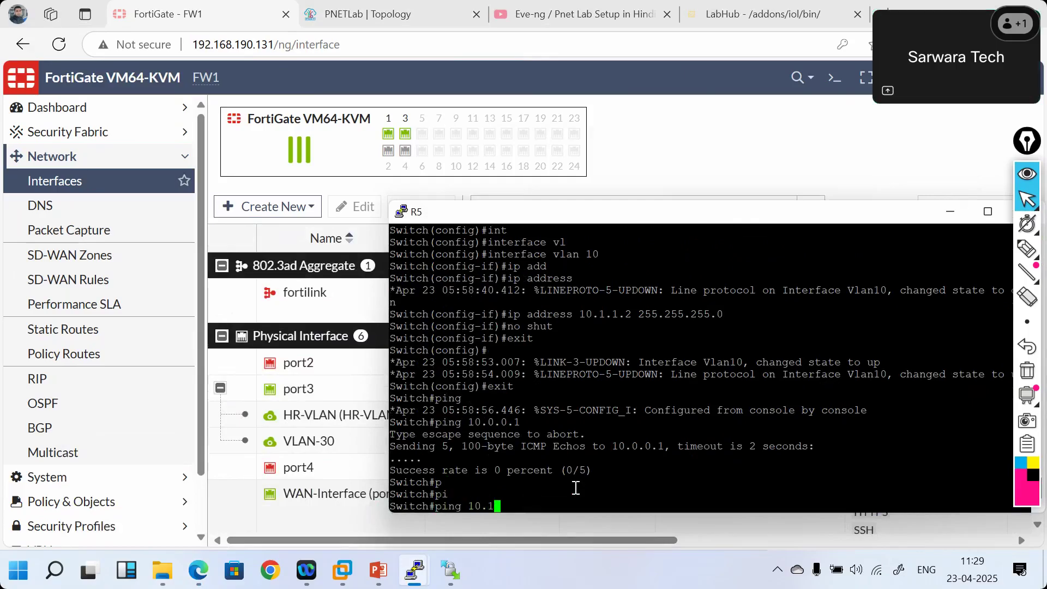
{"action": "key", "text": "BackSpace"}
{"action": "type", "text": "0.0.1 ?"}
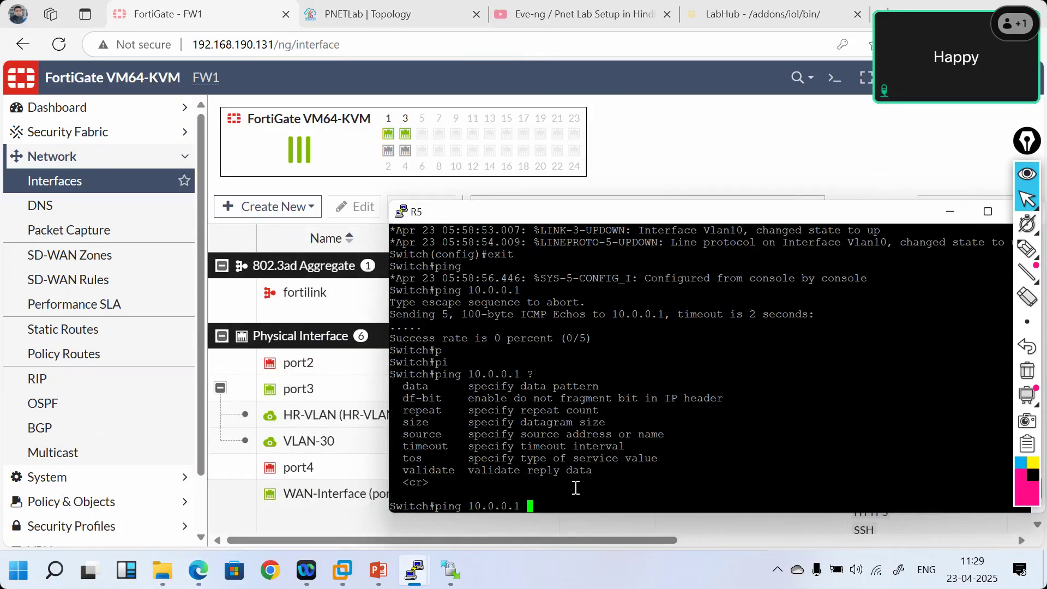
{"action": "type", "text": "so"}
{"action": "key", "text": "Tab"}
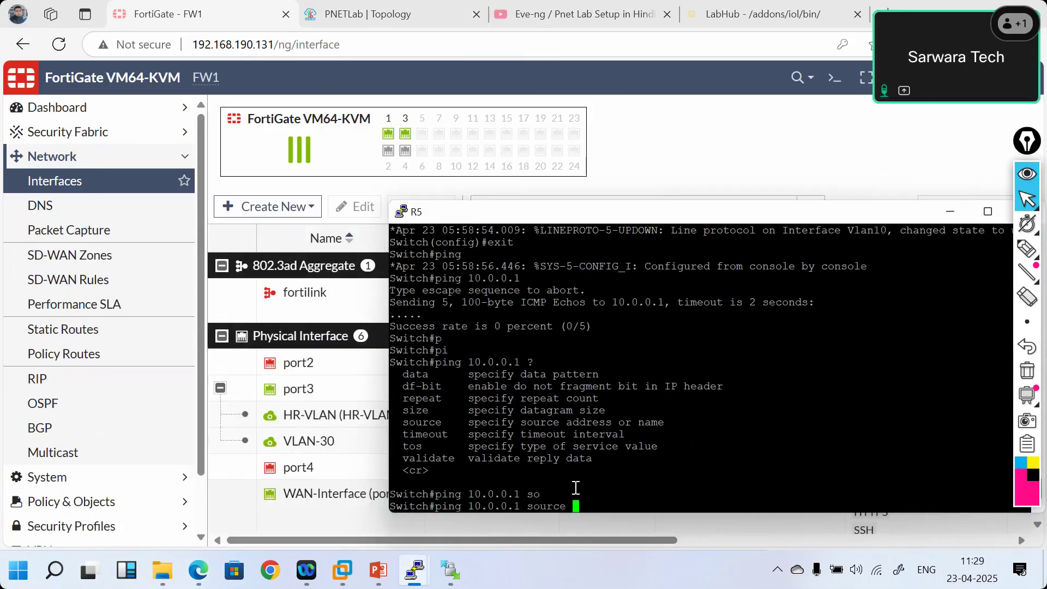
{"action": "type", "text": "10.0.0."}
{"action": "type", "text": "2"}
{"action": "key", "text": "Return"}
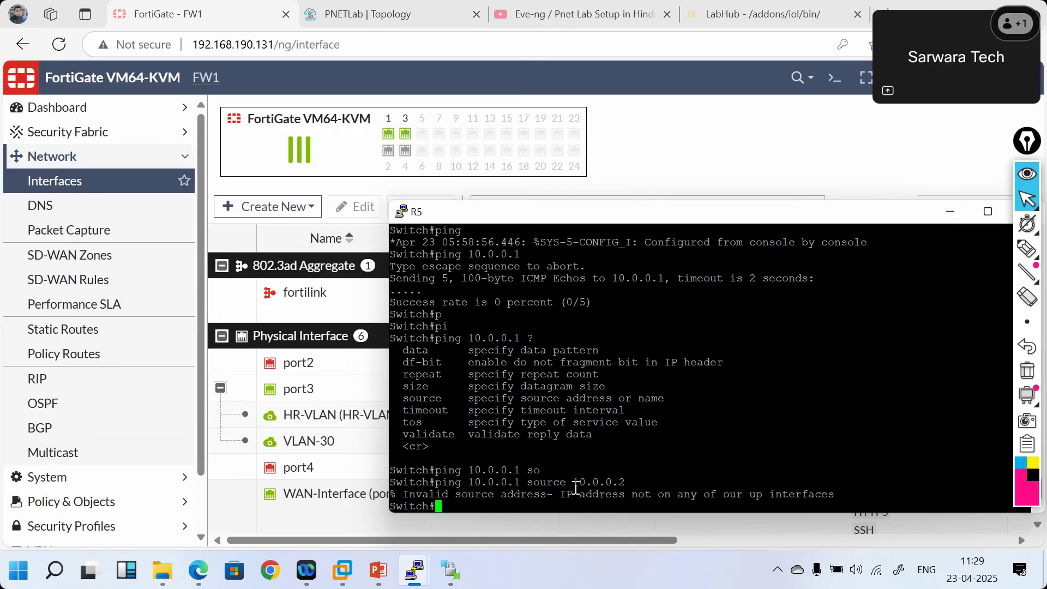
{"action": "type", "text": "show ip int bri"}
{"action": "key", "text": "Return"}
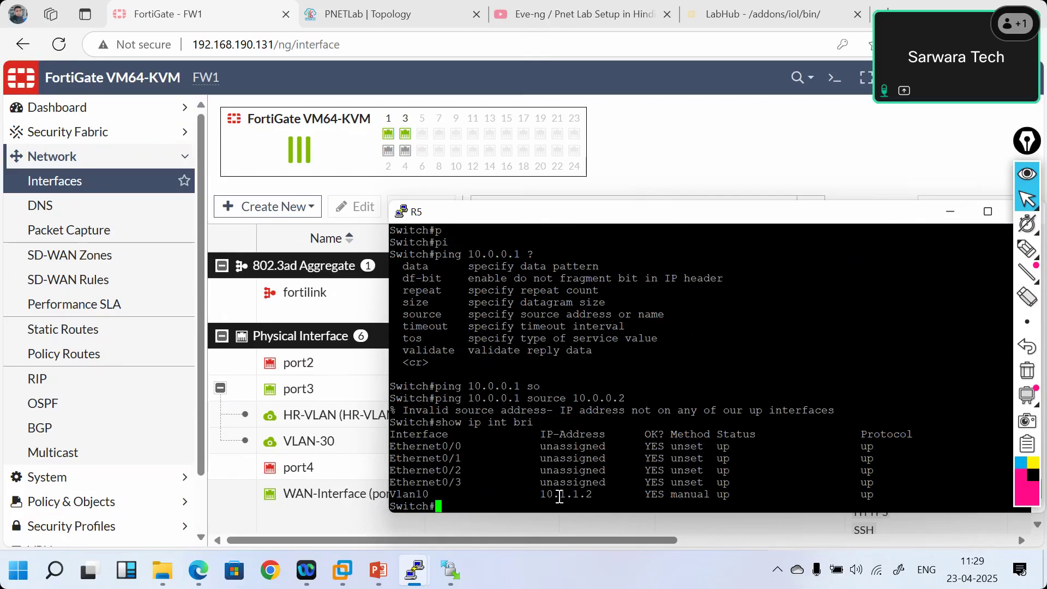
- Re-address R5's interface Vlan10 to 10.0.0.2 255.255.255.0
{"action": "left_click", "coordinate": [951, 213]}
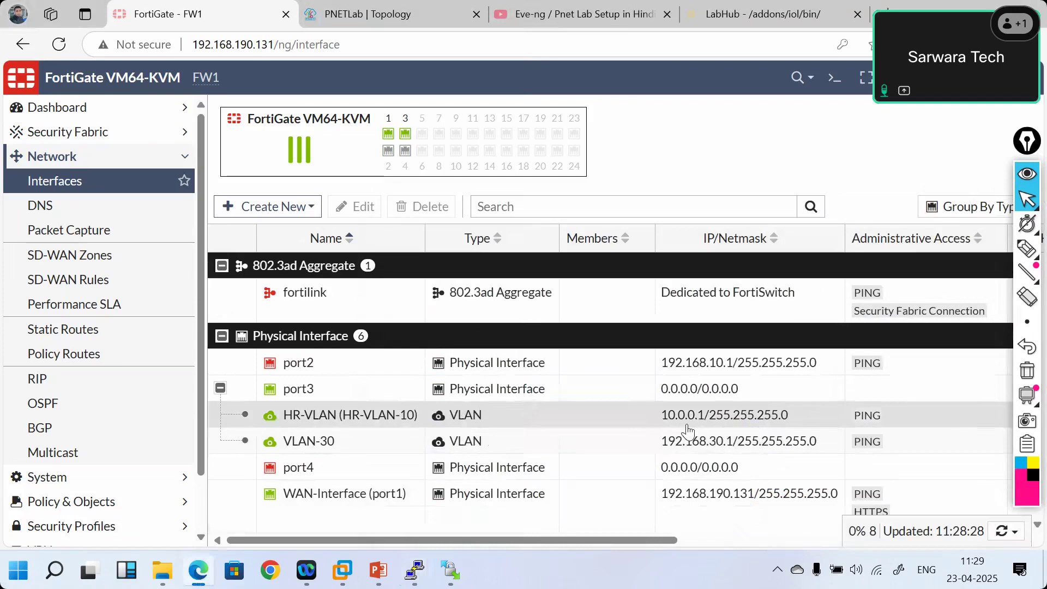
{"action": "mouse_move", "coordinate": [414, 573]}
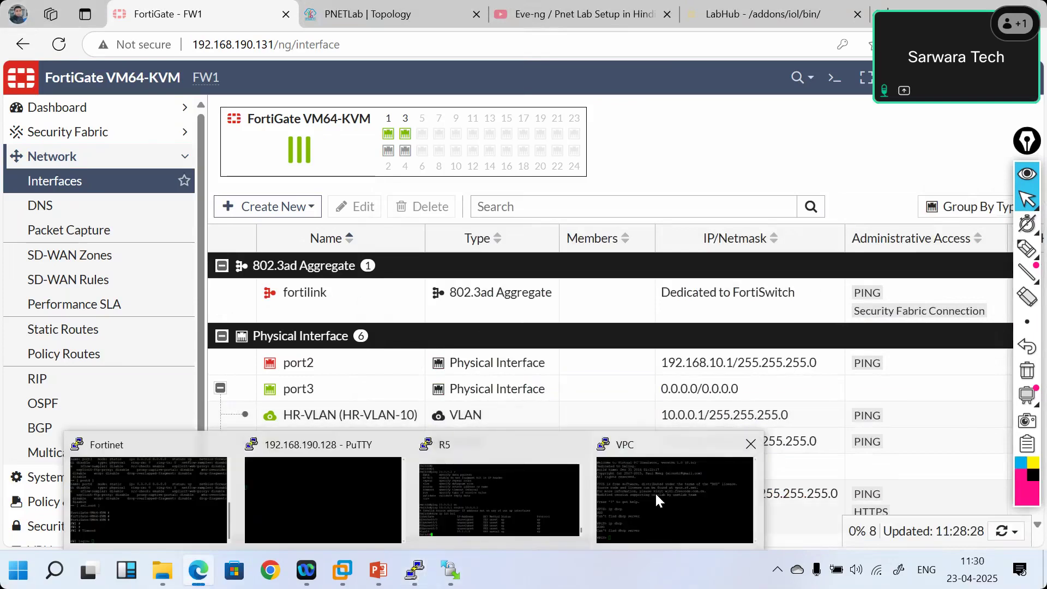
{"action": "left_click", "coordinate": [499, 500]}
{"action": "type", "text": "confi ter"}
{"action": "key", "text": "Return"}
{"action": "type", "text": "int vl"}
{"action": "key", "text": "Tab"}
{"action": "type", "text": "10"}
{"action": "key", "text": "Return"}
{"action": "type", "text": "ip add"}
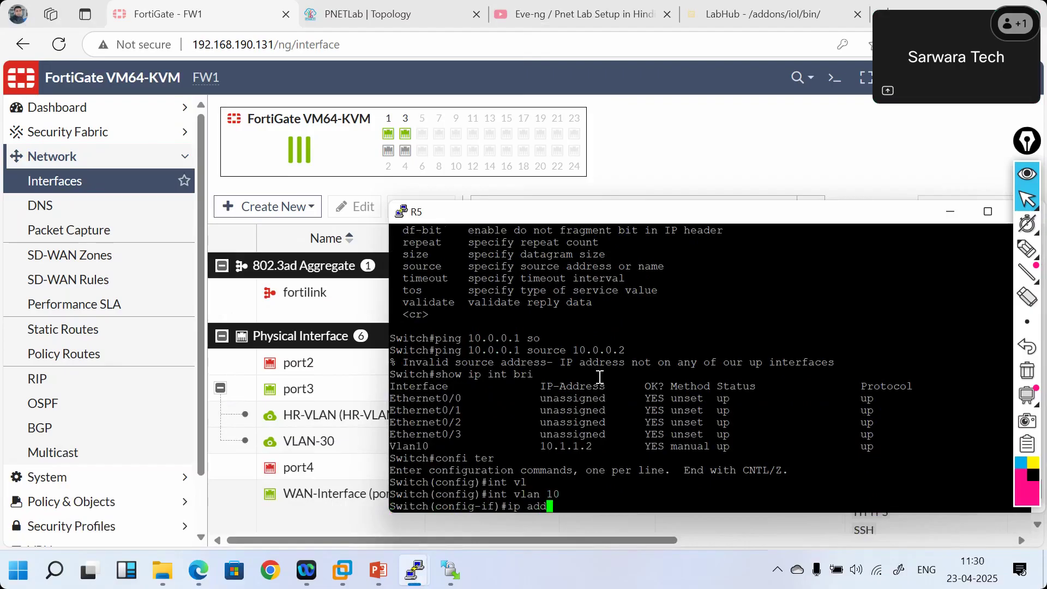
{"action": "key", "text": "Tab"}
{"action": "type", "text": "10.0.0"}
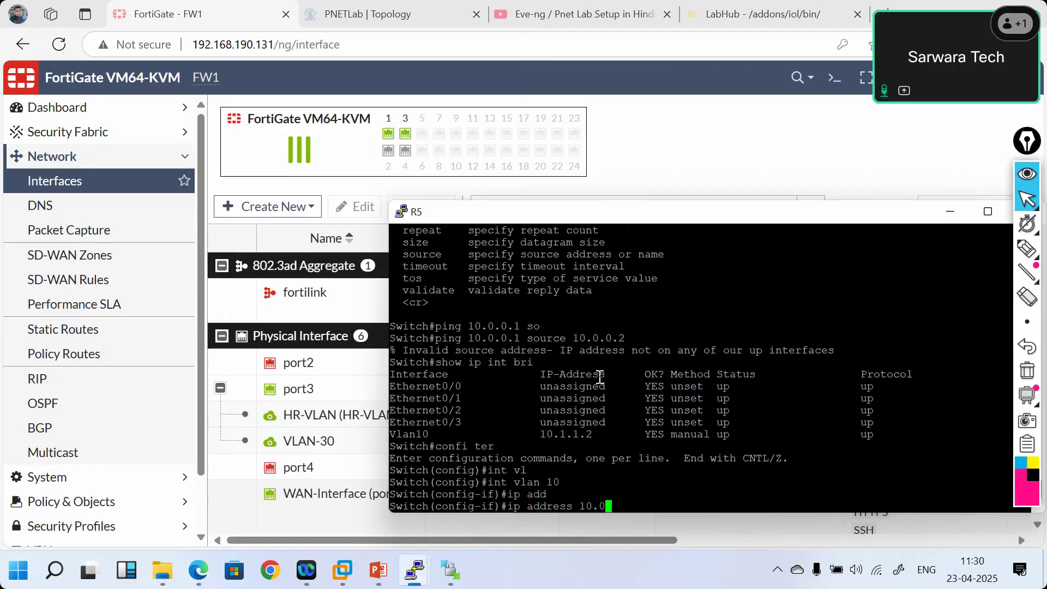
{"action": "type", "text": ".2 255"}
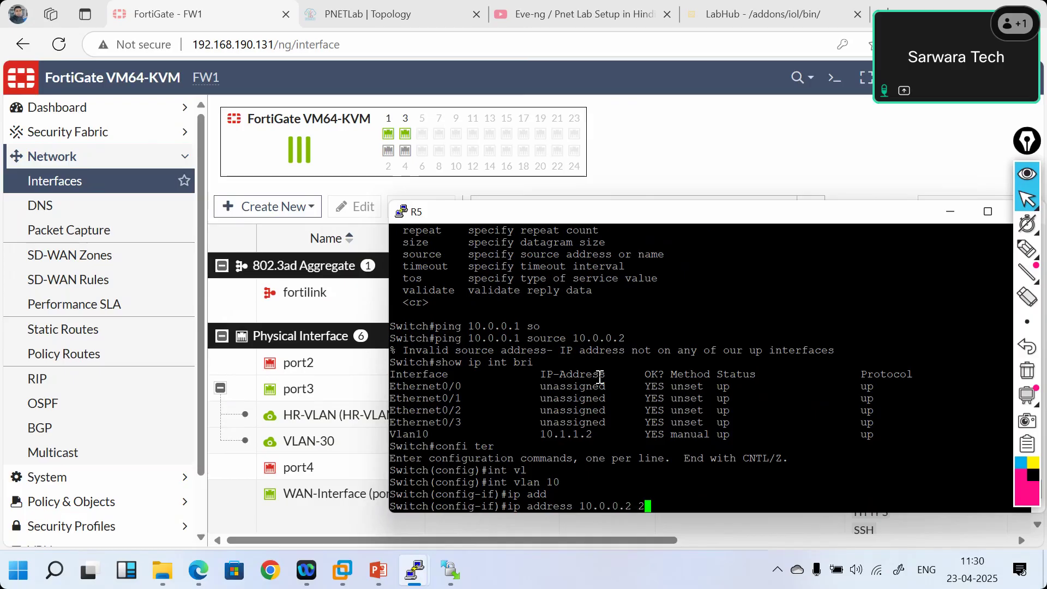
{"action": "type", "text": "5.255.255.0"}
{"action": "key", "text": "Return"}
- Enable Vlan10 with no shut and exit back out of configuration mode
{"action": "type", "text": "no shut"}
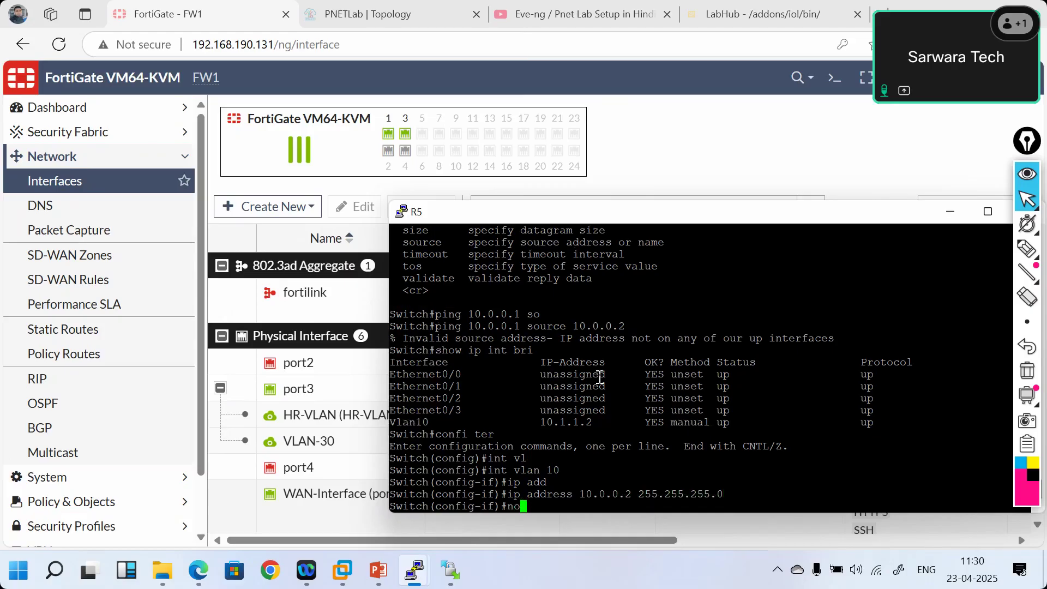
{"action": "key", "text": "Return"}
{"action": "type", "text": "exit"}
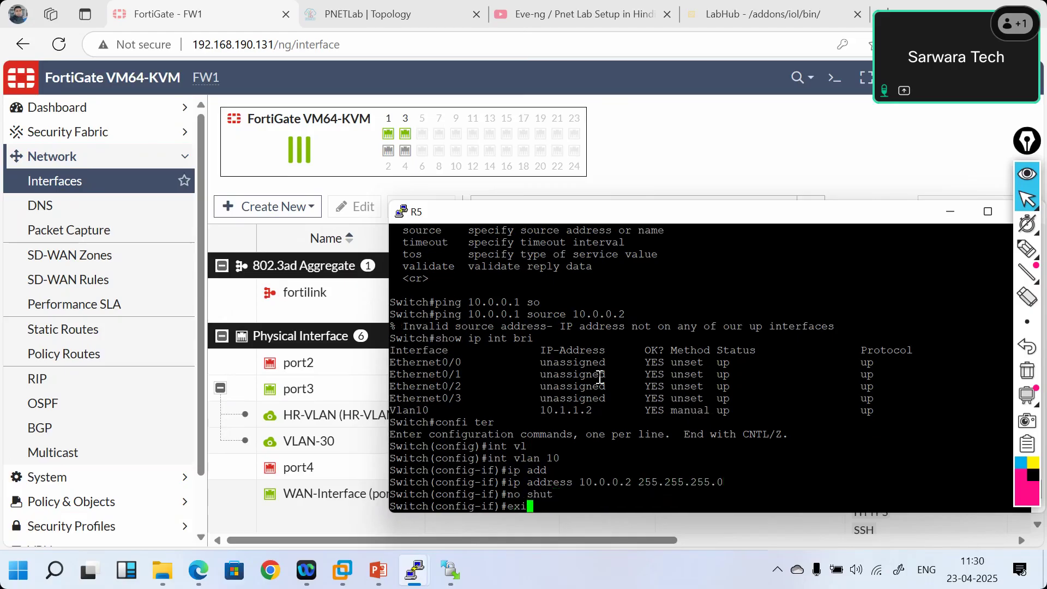
{"action": "key", "text": "Return"}
{"action": "key", "text": "Return"}
{"action": "key", "text": "Return"}
{"action": "key", "text": "Return"}
{"action": "key", "text": "Return"}
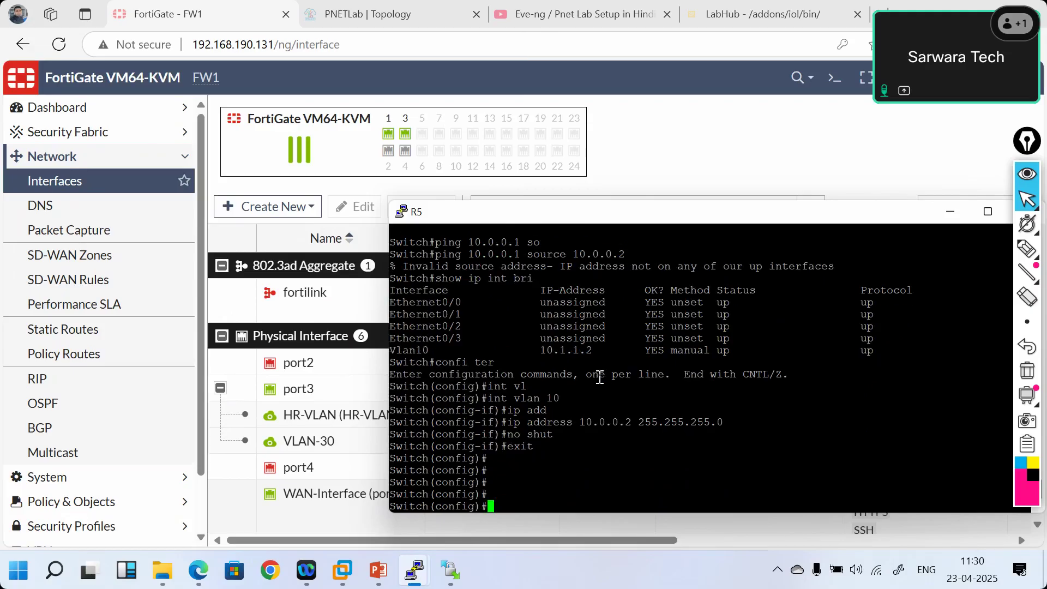
{"action": "type", "text": "exit"}
{"action": "key", "text": "Return"}
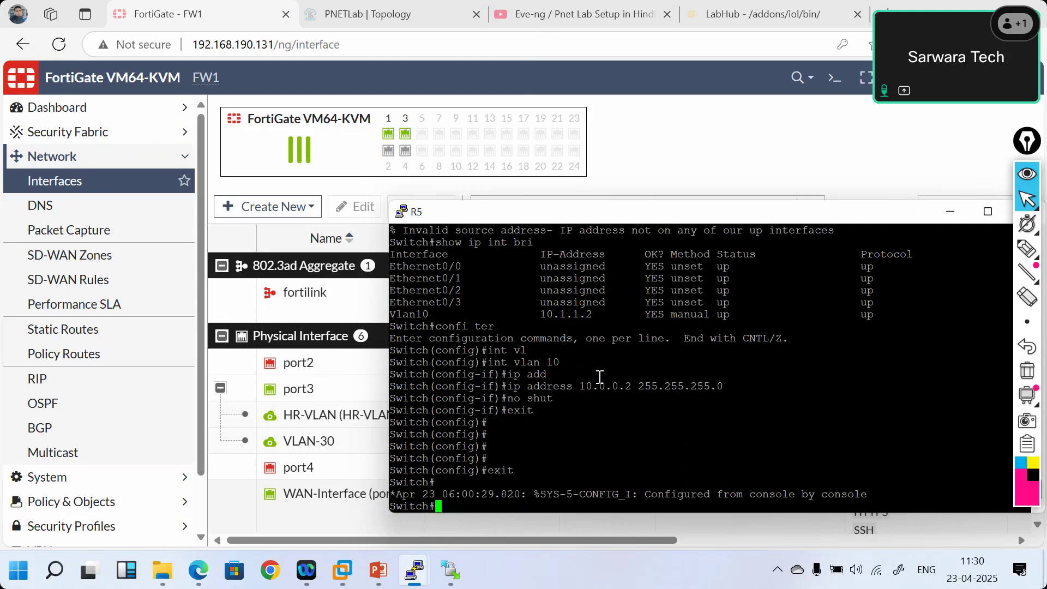
- Ping the 10.0.0.1 gateway from R5 and check the 100 percent (5/5) success line
{"action": "key", "text": "Return"}
{"action": "key", "text": "Return"}
{"action": "key", "text": "Return"}
{"action": "type", "text": "pin"}
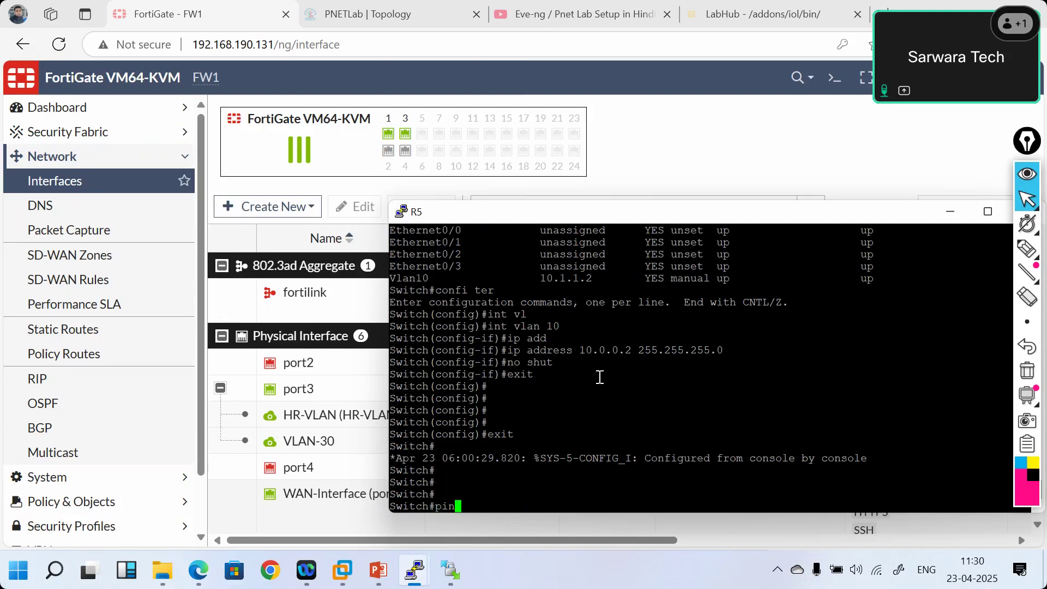
{"action": "type", "text": "g 10.0.0.1"}
{"action": "key", "text": "Return"}
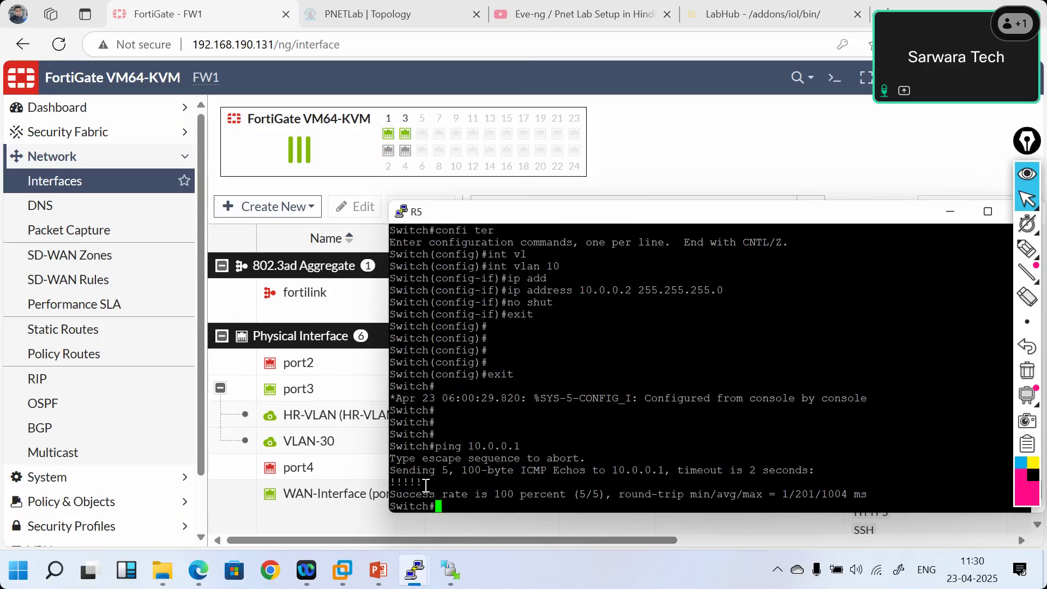
{"action": "triple_click", "coordinate": [403, 483]}
{"action": "left_click_drag", "start_coordinate": [389, 482], "coordinate": [388, 482]}
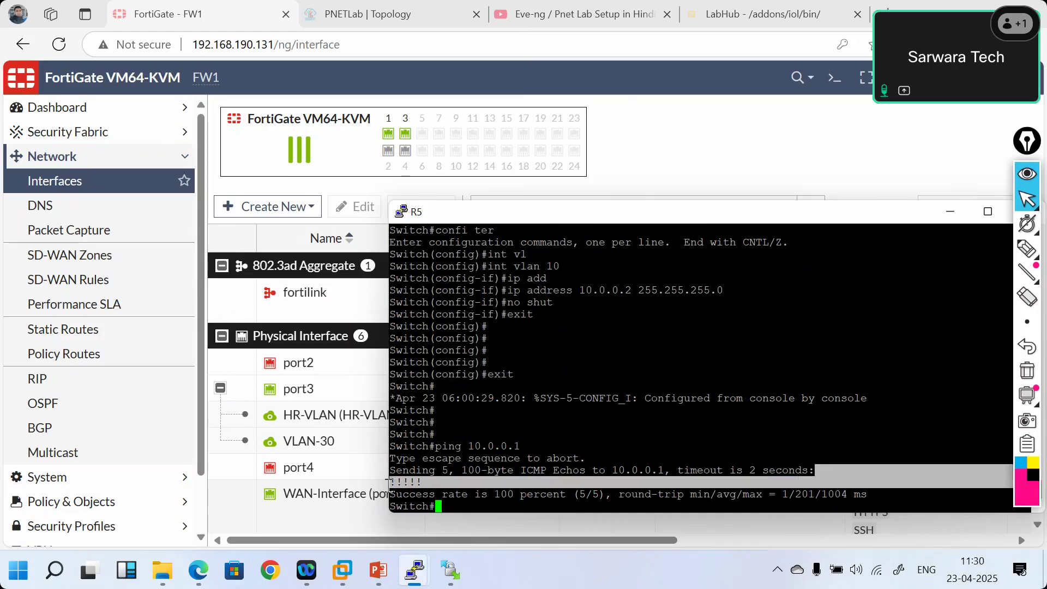
{"action": "left_click", "coordinate": [462, 476]}
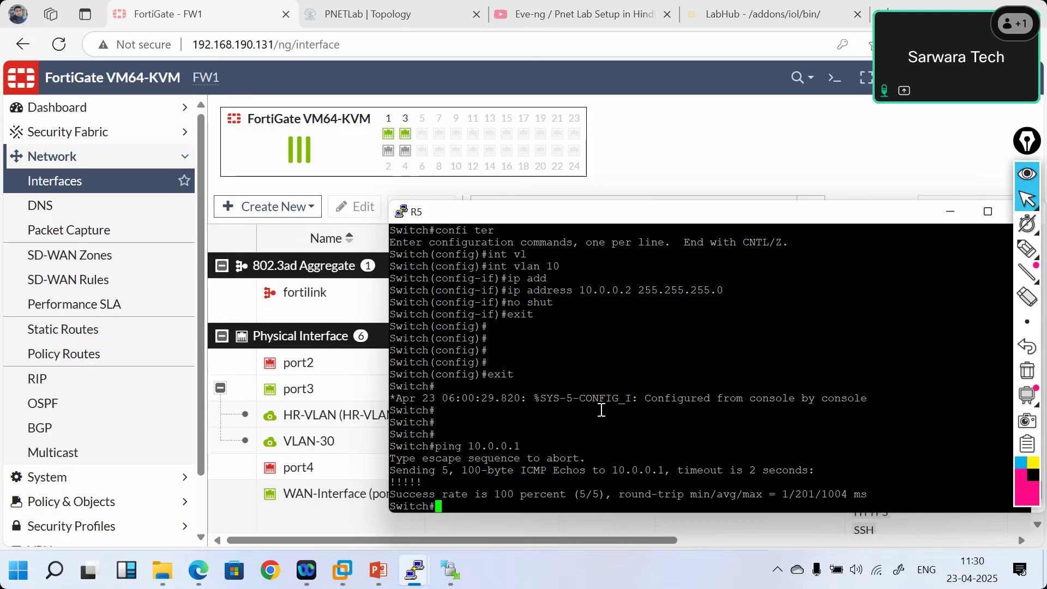
- Run ip dhcp on the second VPC, receiving 10.0.0.3/24 with gateway 10.0.0.1
{"action": "mouse_move", "coordinate": [414, 570]}
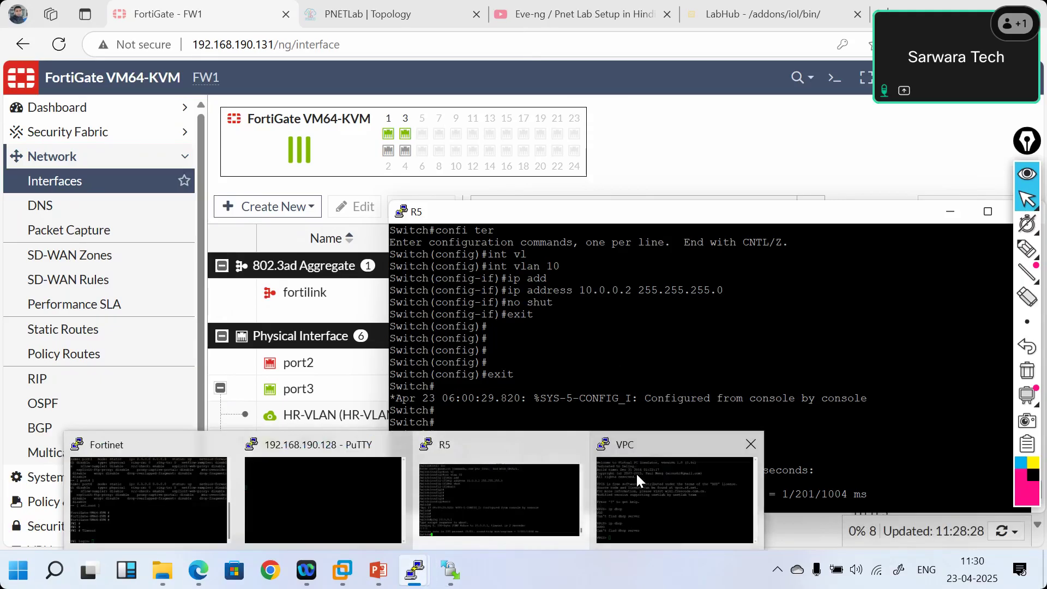
{"action": "left_click", "coordinate": [636, 472]}
{"action": "type", "text": "ip dhcp"}
{"action": "key", "text": "Return"}
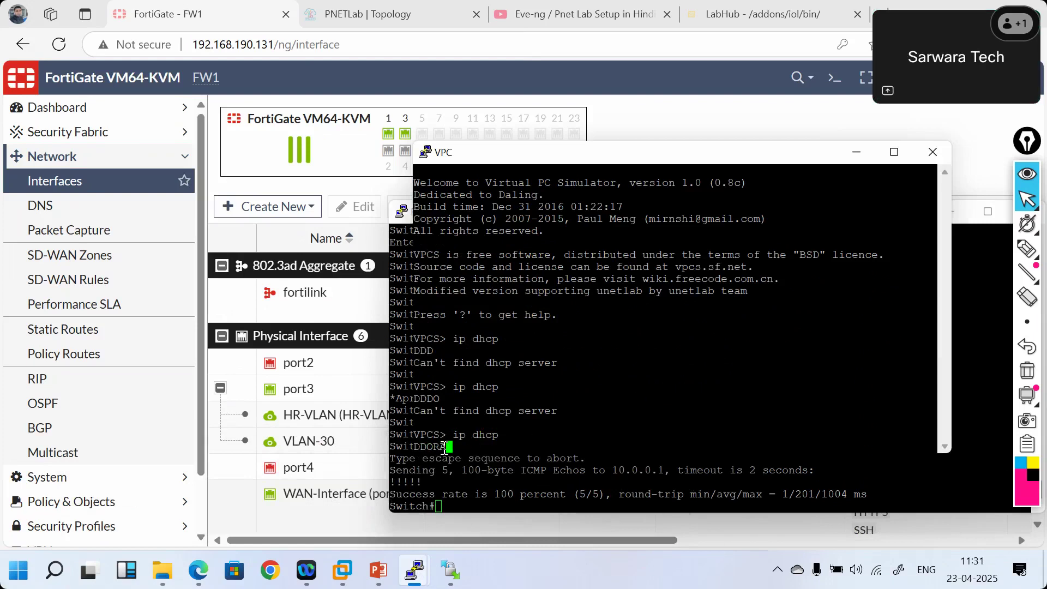
{"action": "left_click_drag", "start_coordinate": [530, 158], "coordinate": [322, 78]}
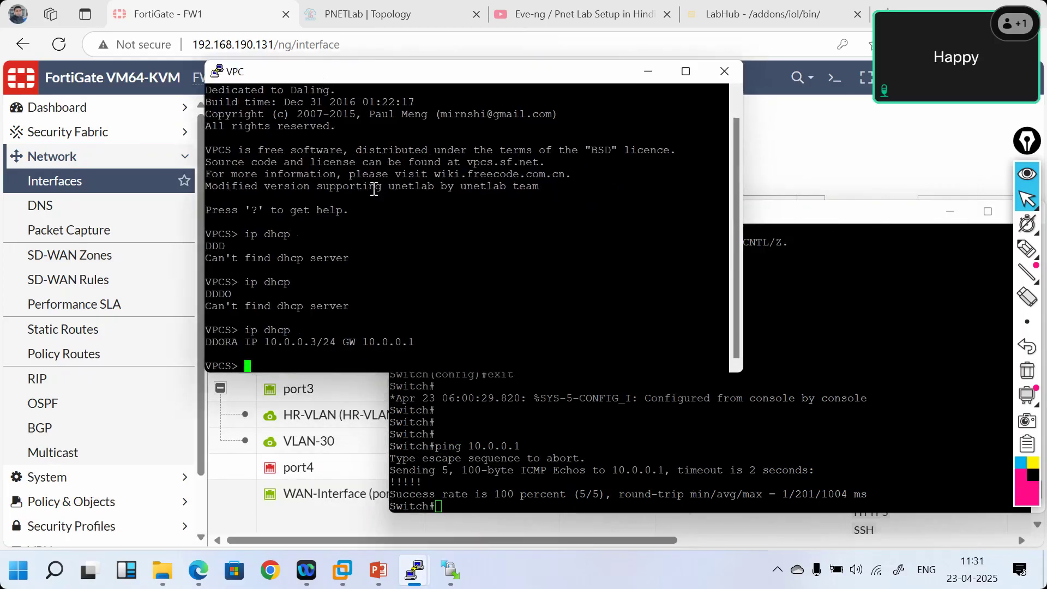
{"action": "key", "text": "Return"}
{"action": "key", "text": "Return"}
{"action": "key", "text": "Return"}
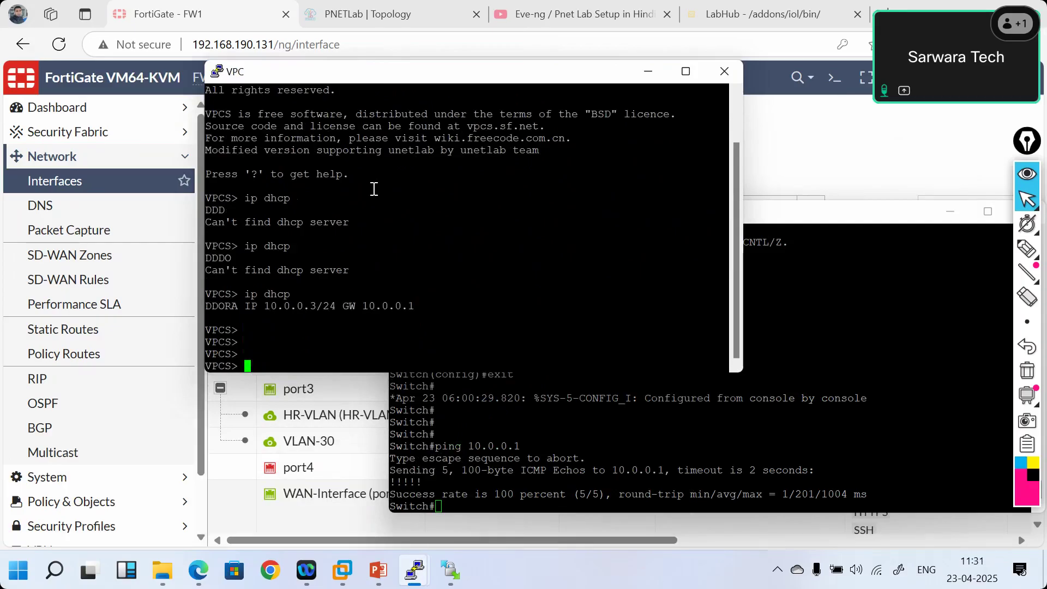
- Select the DHCP lease result and ip dhcp command lines, then erase the stray pasted command
{"action": "left_click_drag", "start_coordinate": [425, 307], "coordinate": [415, 308]}
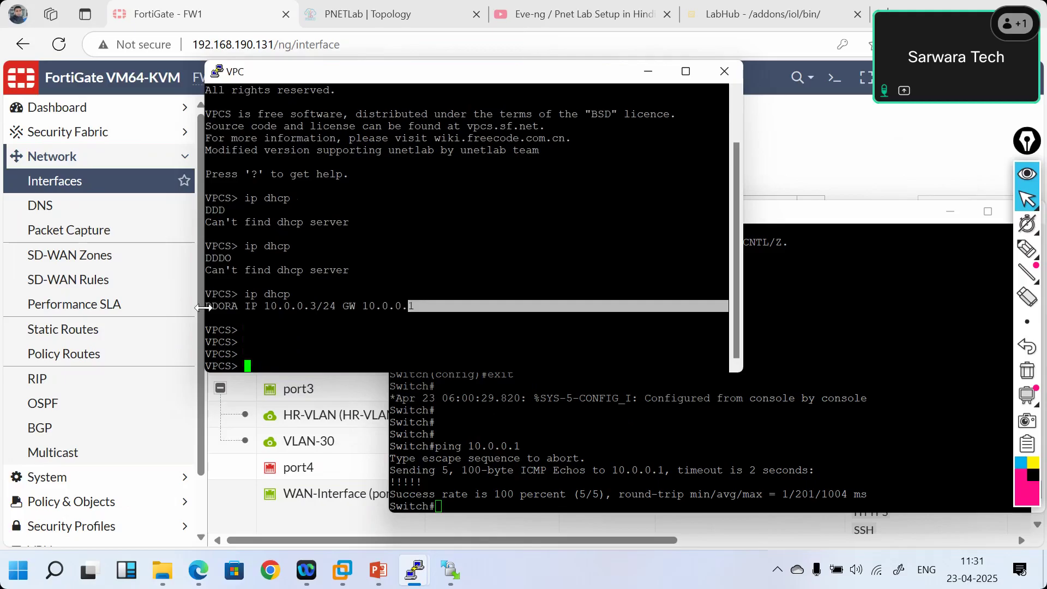
{"action": "left_click_drag", "start_coordinate": [210, 307], "coordinate": [414, 307]}
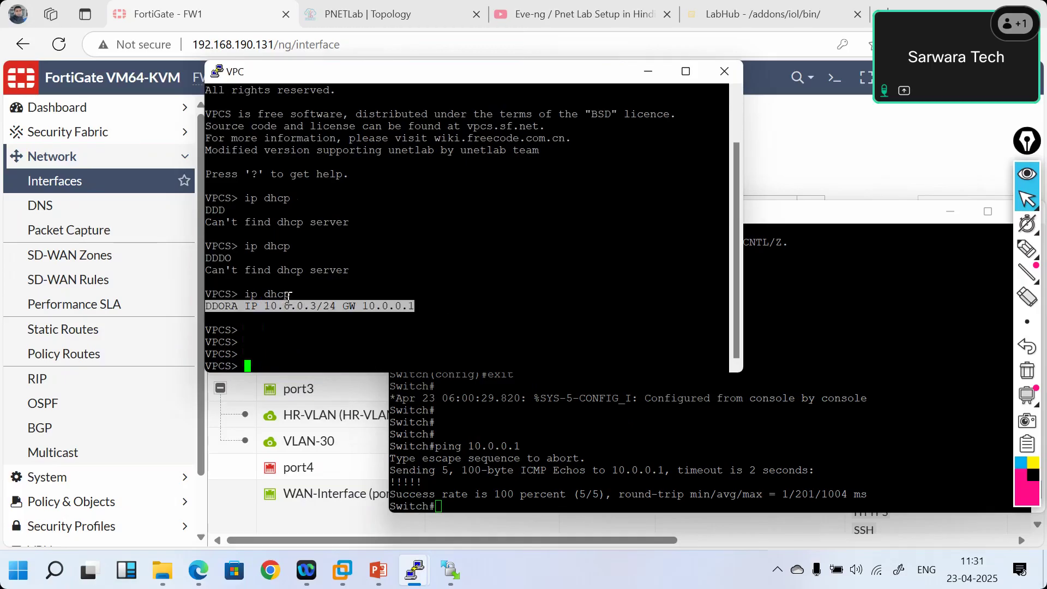
{"action": "left_click_drag", "start_coordinate": [288, 296], "coordinate": [251, 302]}
{"action": "key", "text": "ctrl+c"}
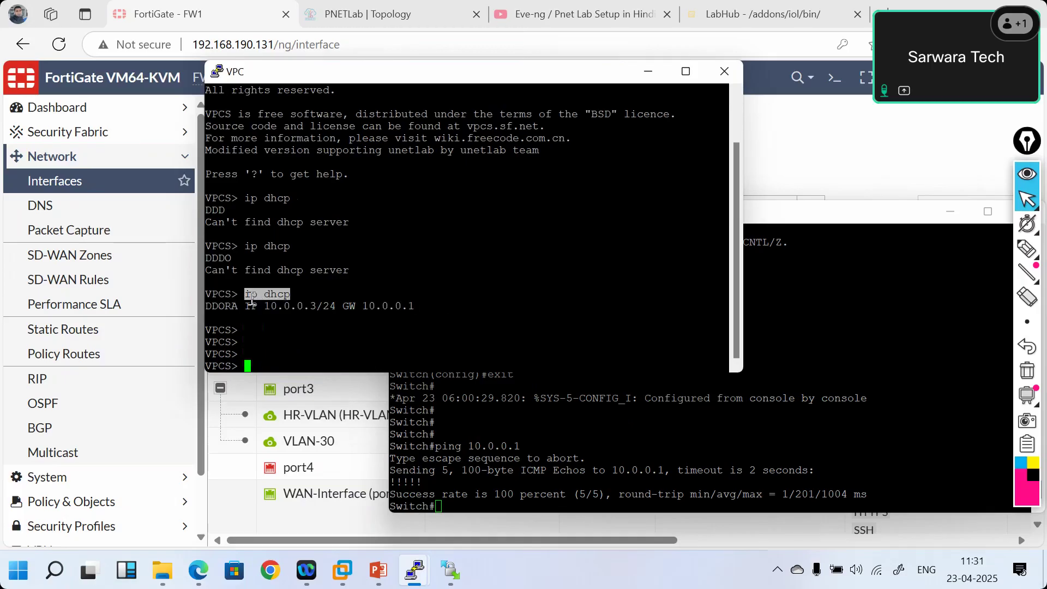
{"action": "left_click", "coordinate": [376, 347]}
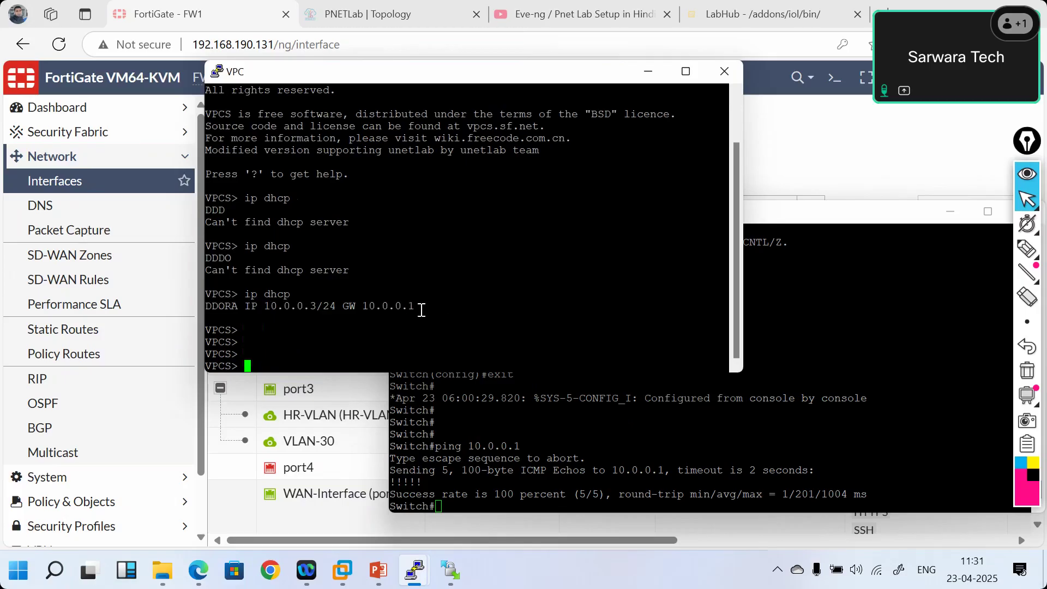
{"action": "right_click", "coordinate": [358, 339]}
{"action": "key", "text": "BackSpace"}
{"action": "key", "text": "BackSpace"}
{"action": "key", "text": "BackSpace"}
{"action": "key", "text": "BackSpace"}
{"action": "key", "text": "BackSpace"}
{"action": "key", "text": "BackSpace"}
{"action": "key", "text": "BackSpace"}
- Unlock the PNETLab lab for editing by entering the lab password
{"action": "left_click", "coordinate": [338, 12]}
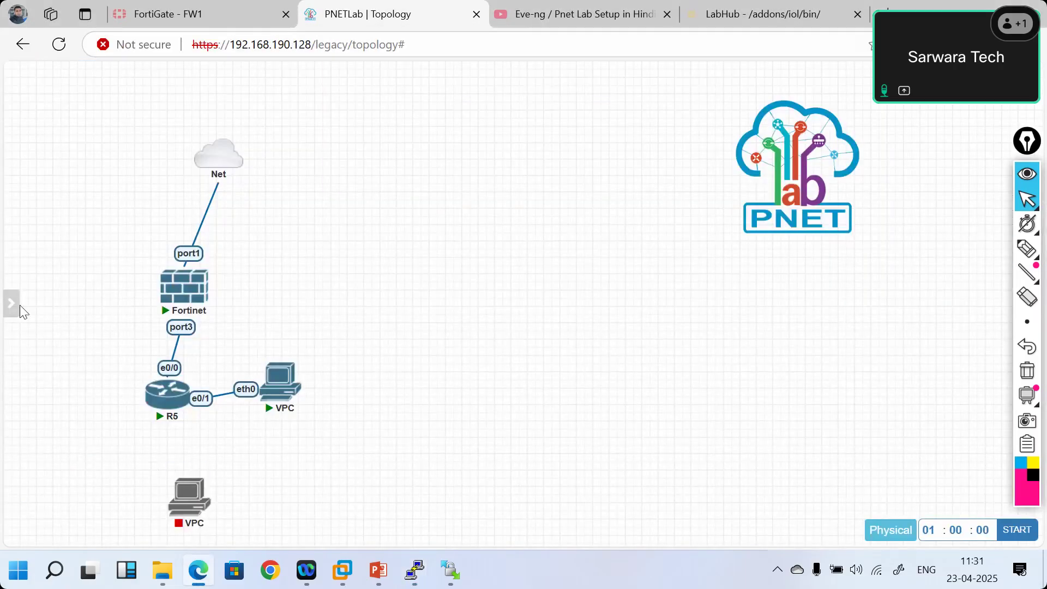
{"action": "mouse_move", "coordinate": [12, 303]}
{"action": "left_click", "coordinate": [59, 214]}
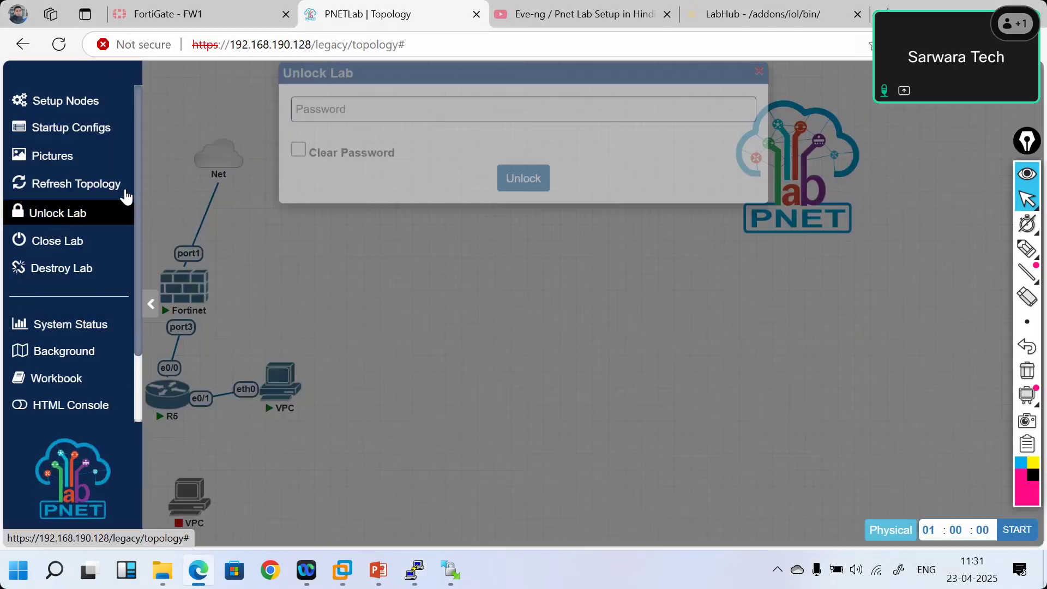
{"action": "left_click", "coordinate": [404, 138]}
{"action": "type", "text": "123"}
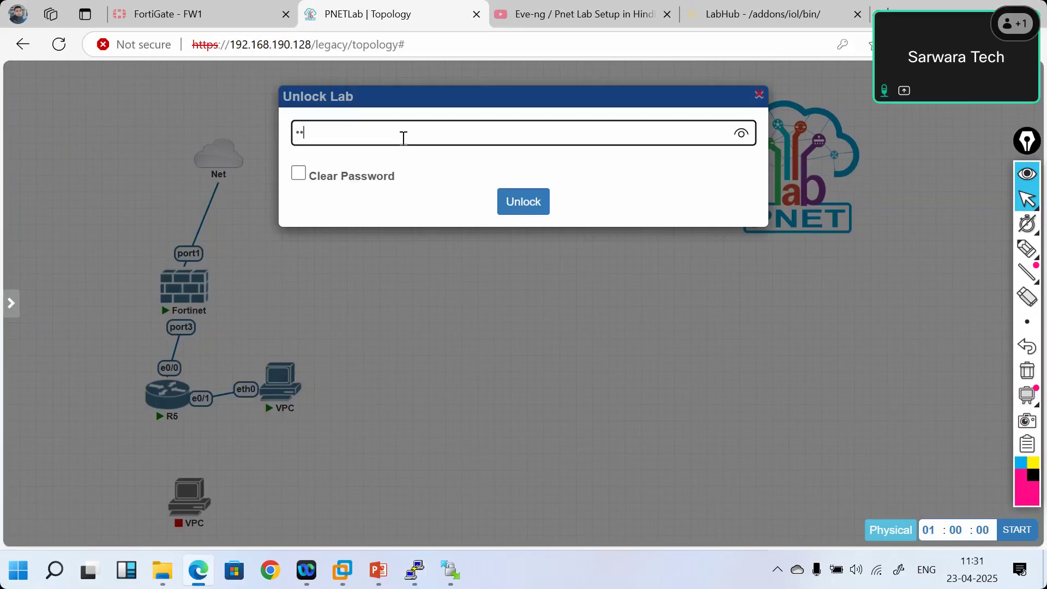
{"action": "left_click", "coordinate": [531, 202]}
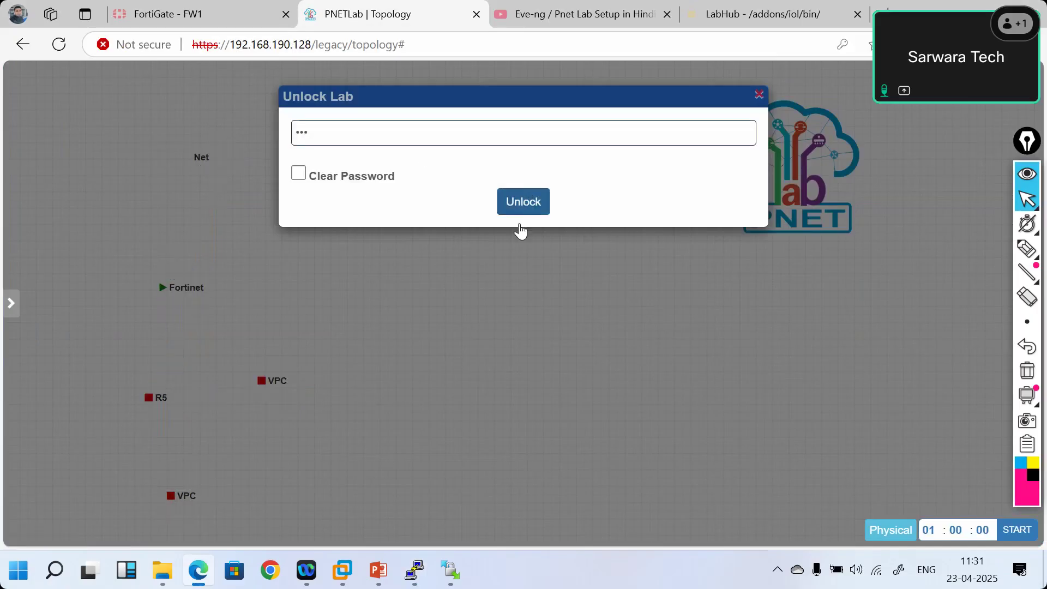
- Link the lower VPC's eth0 to R5's e0/2 and save the connection
{"action": "mouse_move", "coordinate": [212, 500]}
{"action": "mouse_move", "coordinate": [212, 501]}
{"action": "left_mouse_down"}
{"action": "mouse_move", "coordinate": [171, 459]}
{"action": "mouse_move", "coordinate": [174, 398]}
{"action": "left_mouse_up"}
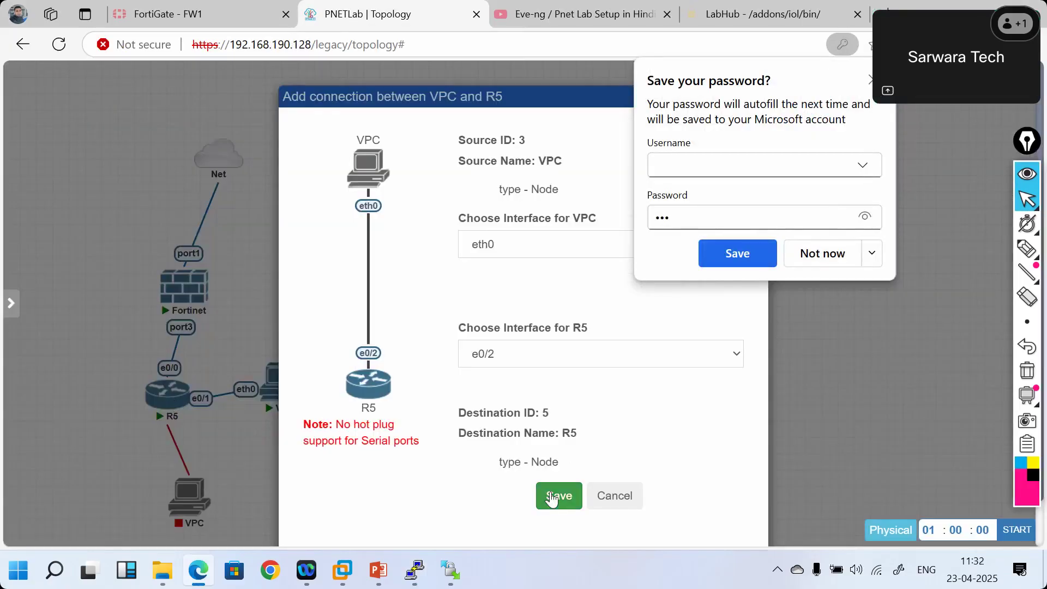
{"action": "left_click", "coordinate": [558, 496]}
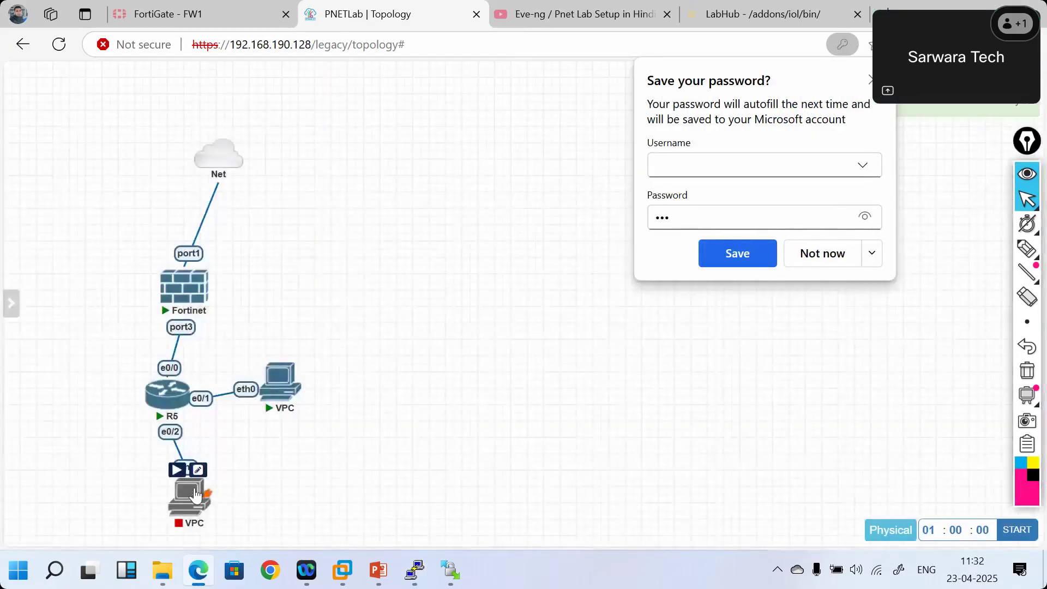
- Close the lab, reopen FortiGate.unl from the workspace, and lock it again
{"action": "mouse_move", "coordinate": [177, 474]}
{"action": "mouse_move", "coordinate": [11, 302]}
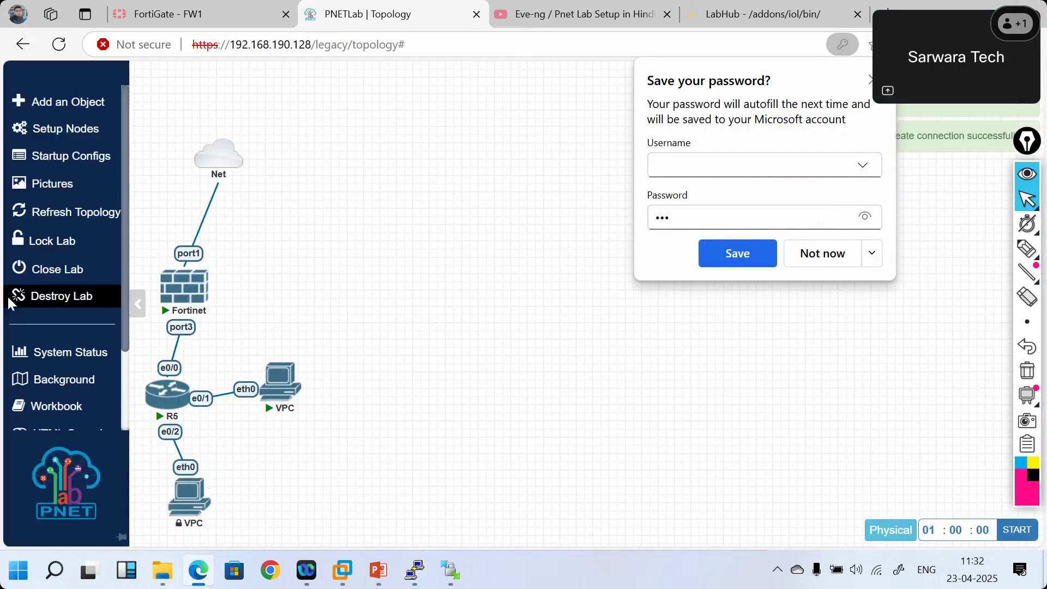
{"action": "left_click", "coordinate": [37, 271]}
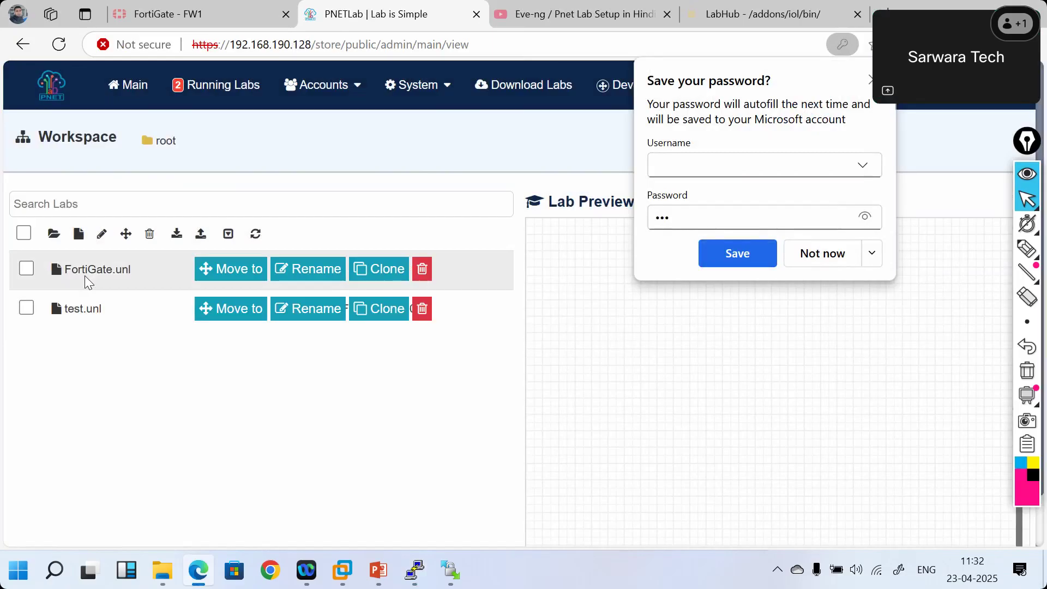
{"action": "left_click", "coordinate": [75, 275]}
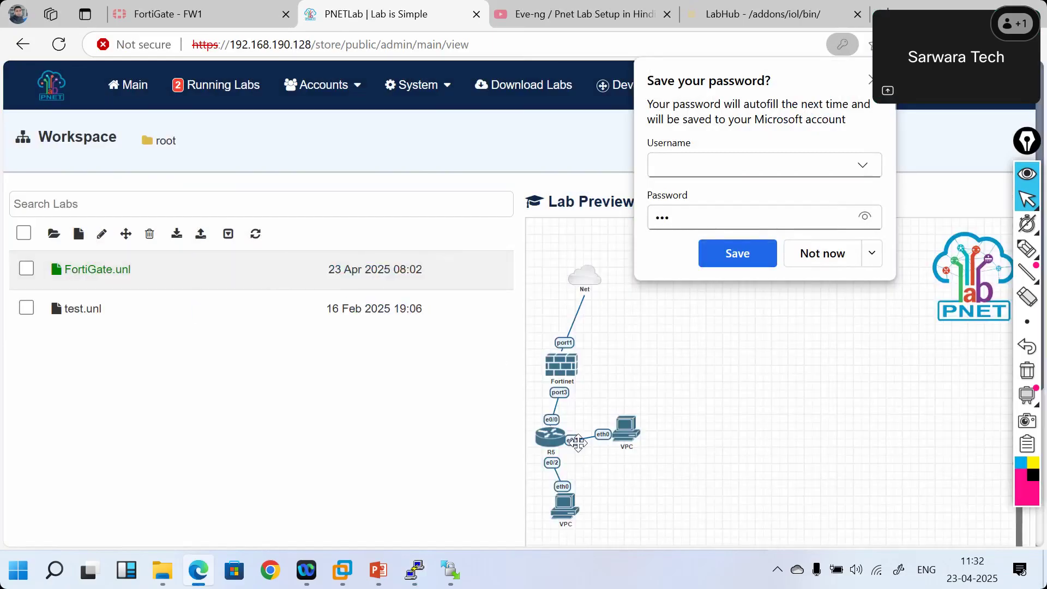
{"action": "scroll", "coordinate": [540, 371], "scroll_direction": "down", "scroll_amount": 4}
{"action": "left_click", "coordinate": [555, 376]}
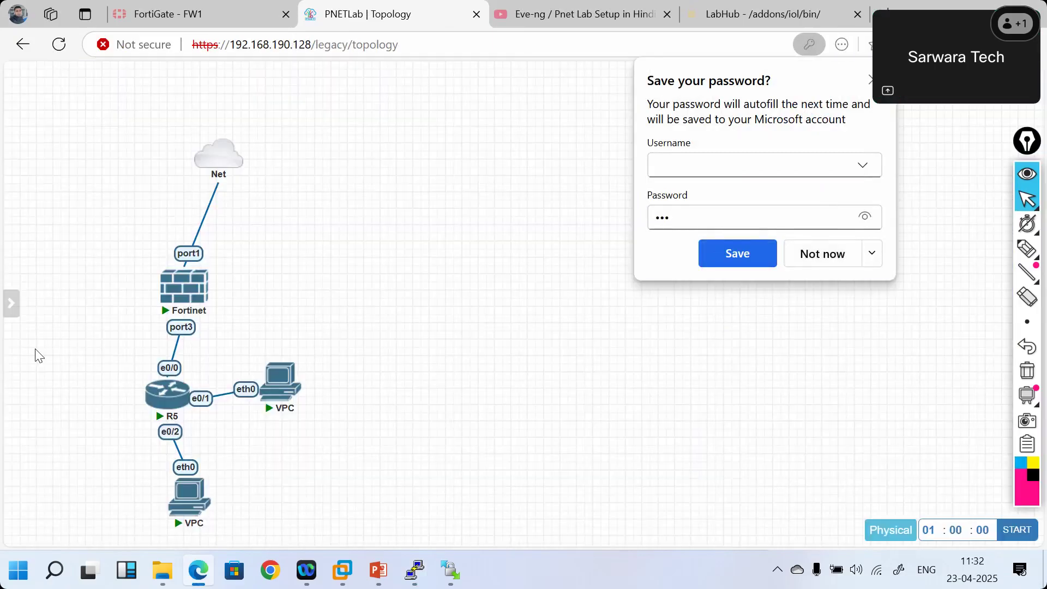
{"action": "mouse_move", "coordinate": [22, 305]}
{"action": "left_click", "coordinate": [47, 242]}
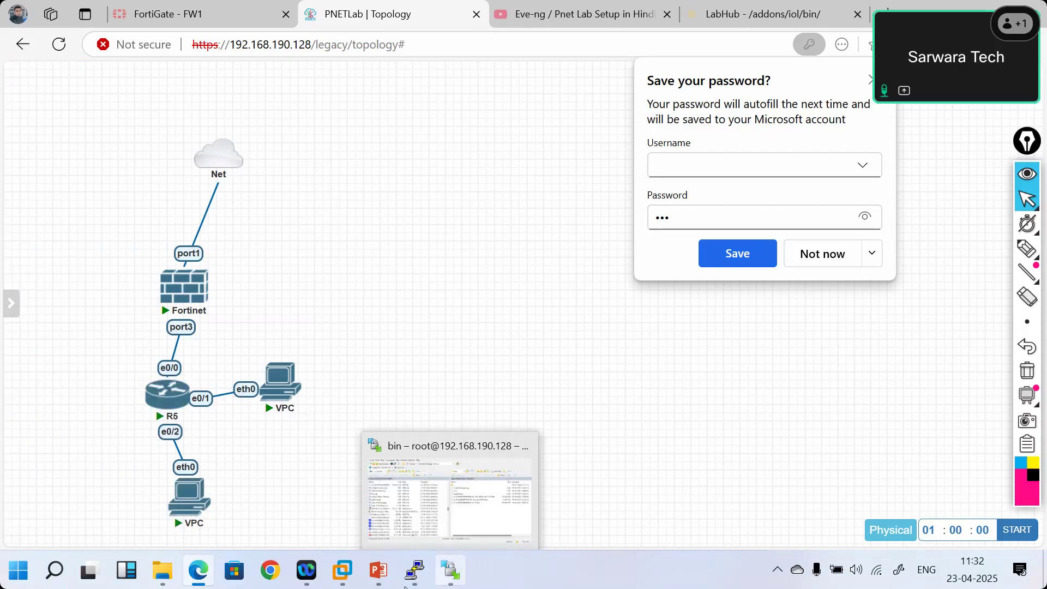
- In the R5 console, enter global configuration mode and select interface Ethernet0/2
{"action": "mouse_move", "coordinate": [414, 570]}
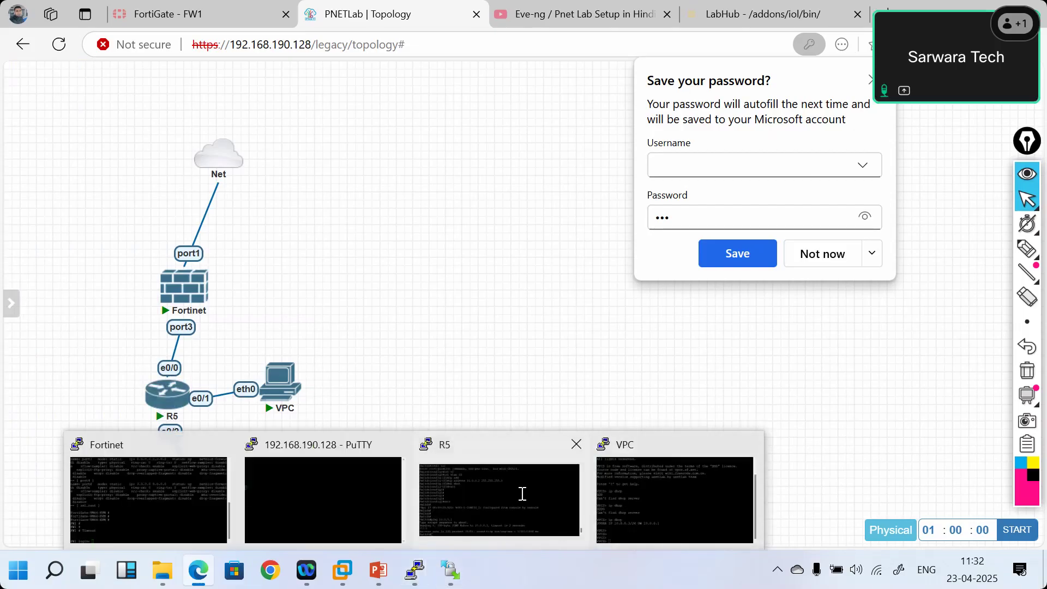
{"action": "left_click", "coordinate": [521, 494]}
{"action": "key", "text": "Return"}
{"action": "key", "text": "Return"}
{"action": "key", "text": "Return"}
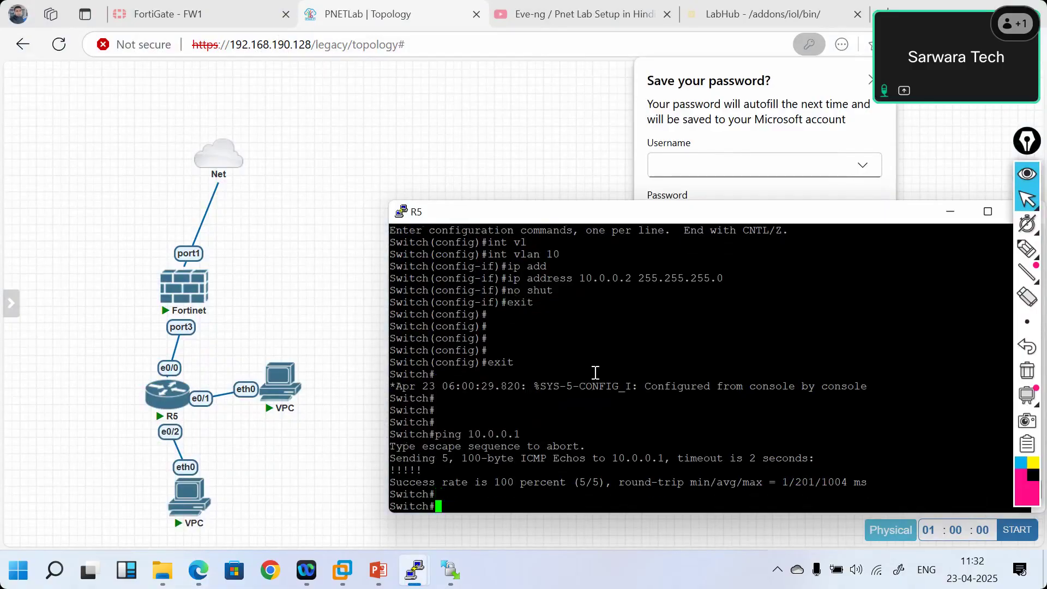
{"action": "type", "text": "confi ter"}
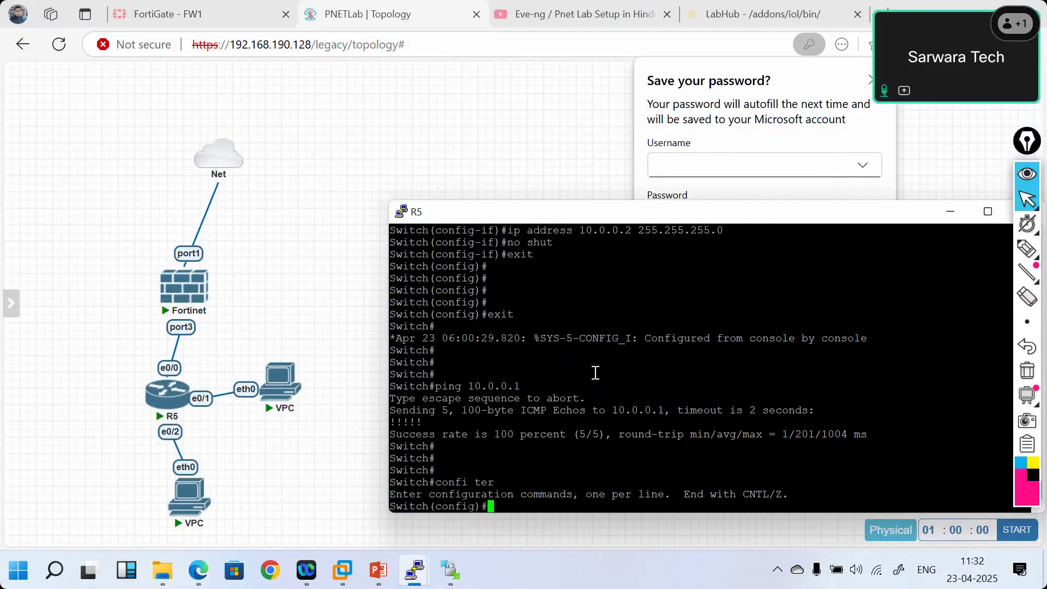
{"action": "key", "text": "Return"}
{"action": "left_click_drag", "start_coordinate": [535, 215], "coordinate": [507, 121]}
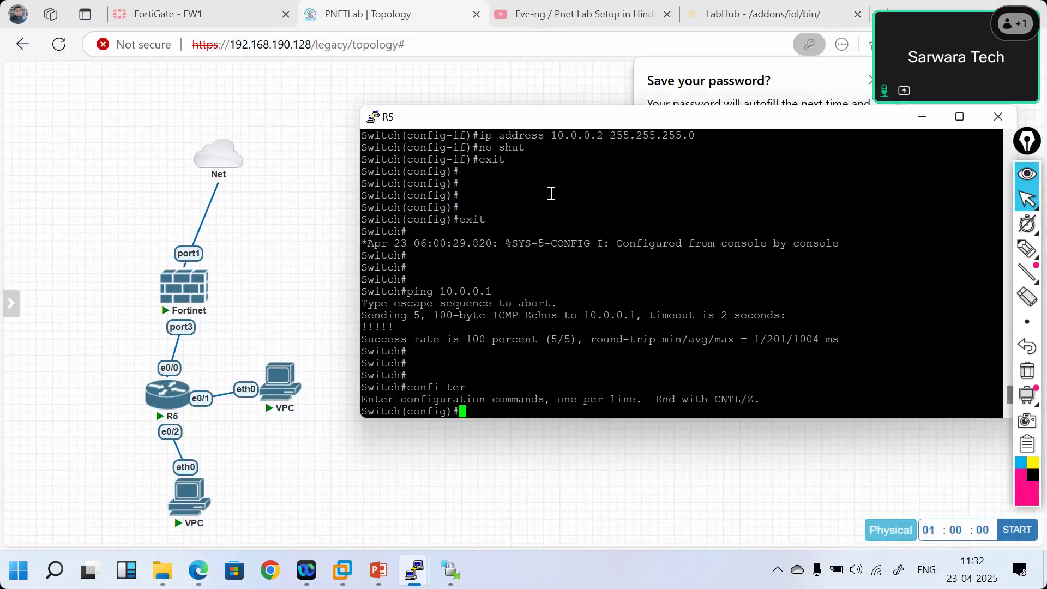
{"action": "type", "text": "int e"}
{"action": "key", "text": "Tab"}
{"action": "type", "text": "th"}
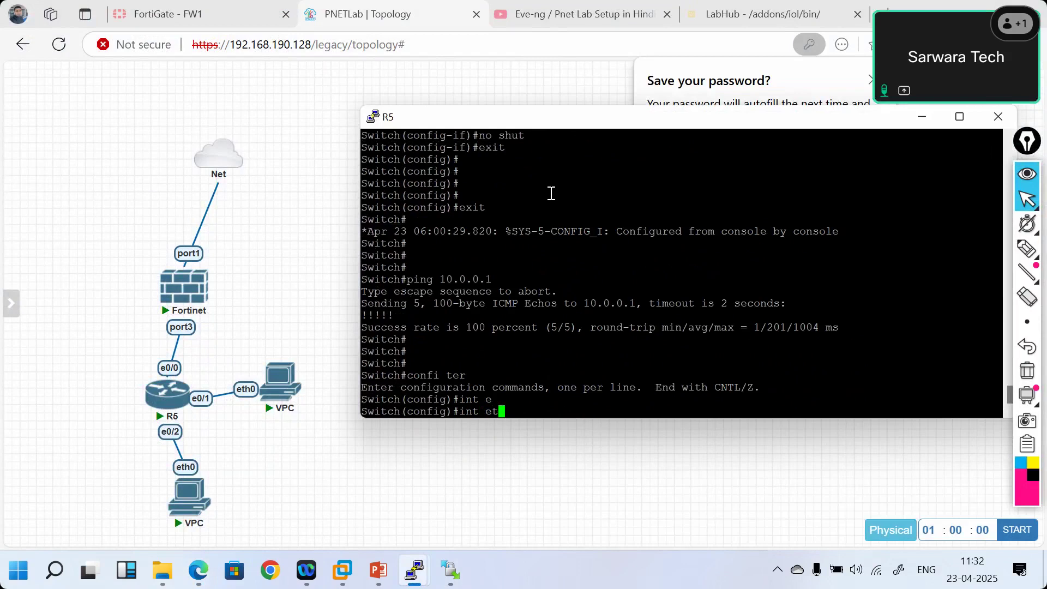
{"action": "key", "text": "Tab"}
{"action": "type", "text": "0/2"}
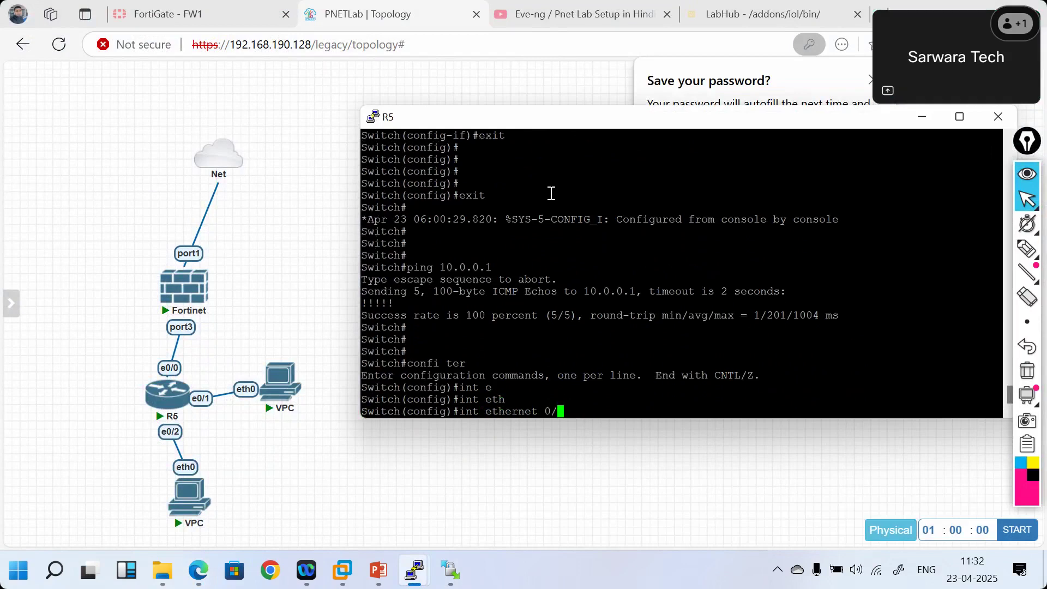
{"action": "key", "text": "Return"}
- Make e0/2 a switchport in access mode assigned to VLAN 30
{"action": "type", "text": "sw"}
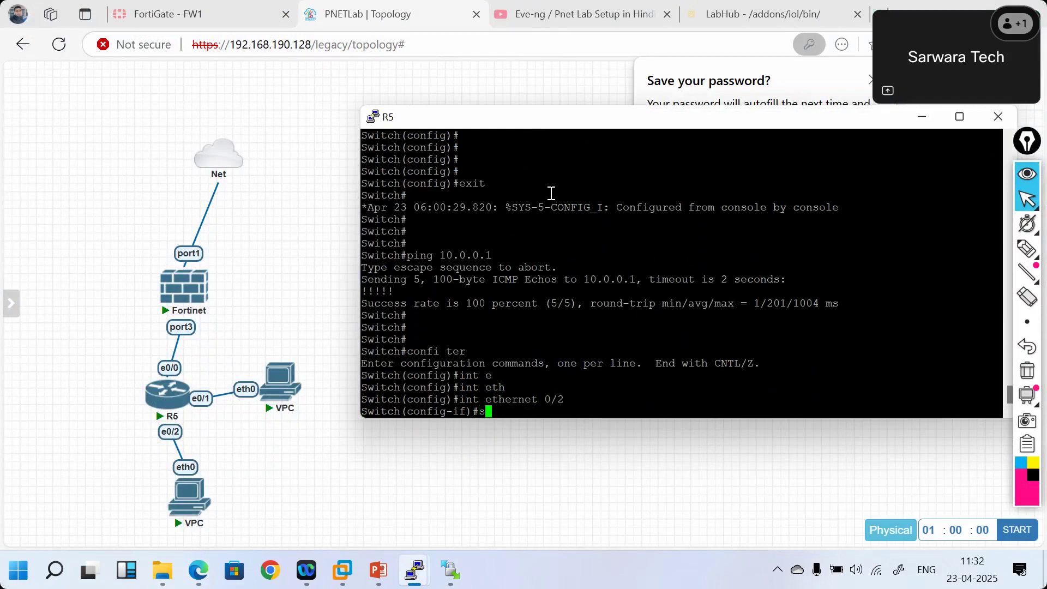
{"action": "key", "text": "Tab"}
{"action": "type", "text": "mo"}
{"action": "key", "text": "Tab"}
{"action": "type", "text": "ac"}
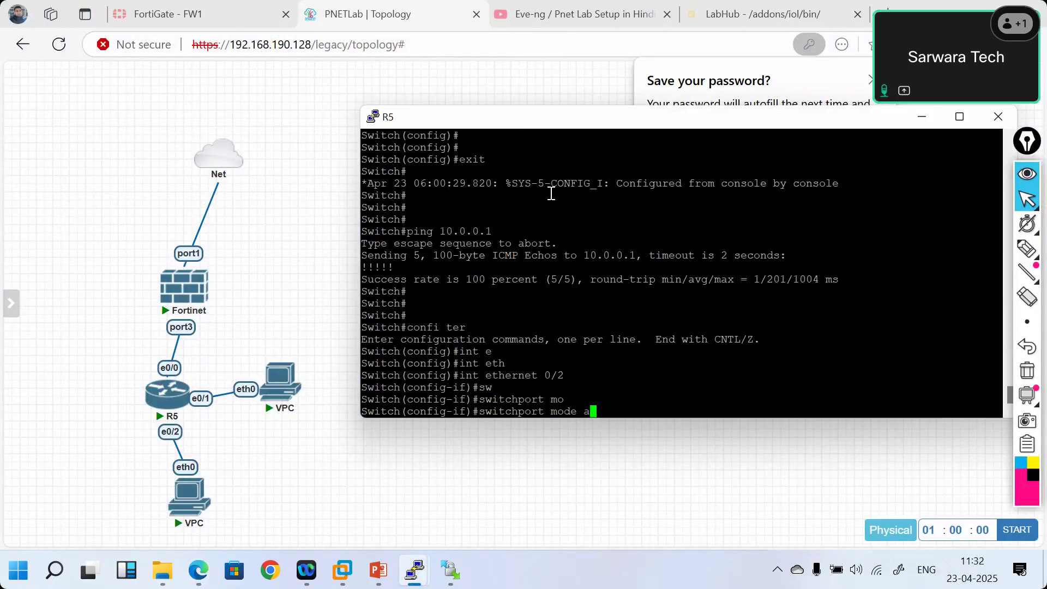
{"action": "key", "text": "Tab"}
{"action": "key", "text": "Return"}
{"action": "type", "text": "sw"}
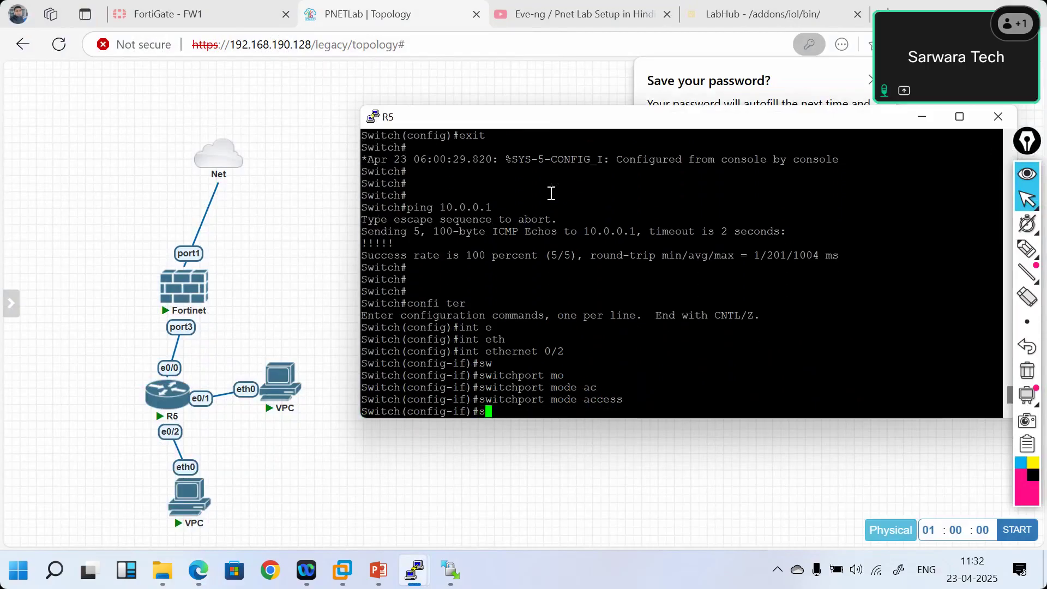
{"action": "key", "text": "Tab"}
{"action": "type", "text": "ac"}
{"action": "key", "text": "Tab"}
{"action": "type", "text": "vl"}
{"action": "key", "text": "Tab"}
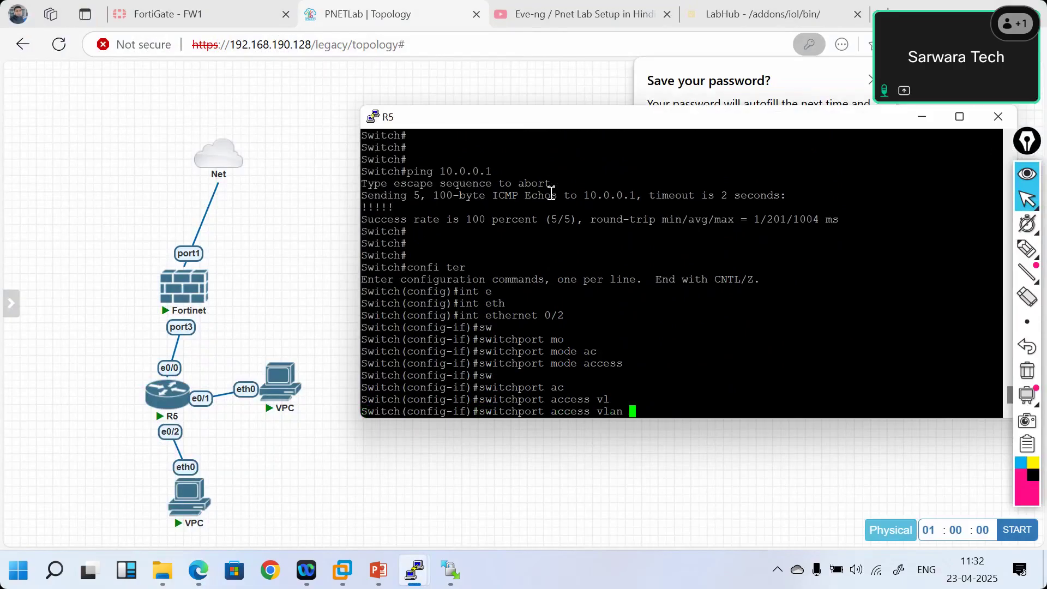
{"action": "type", "text": "30"}
{"action": "key", "text": "Return"}
- Review the VLAN-30 interface details on the FortiGate interfaces page
{"action": "left_click", "coordinate": [267, 8]}
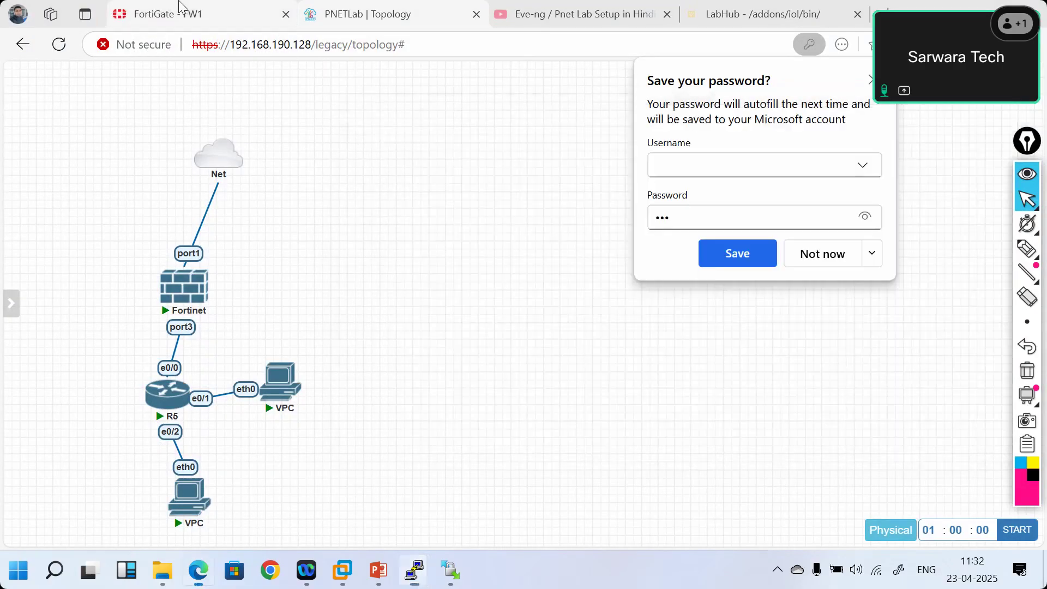
{"action": "left_click", "coordinate": [268, 8]}
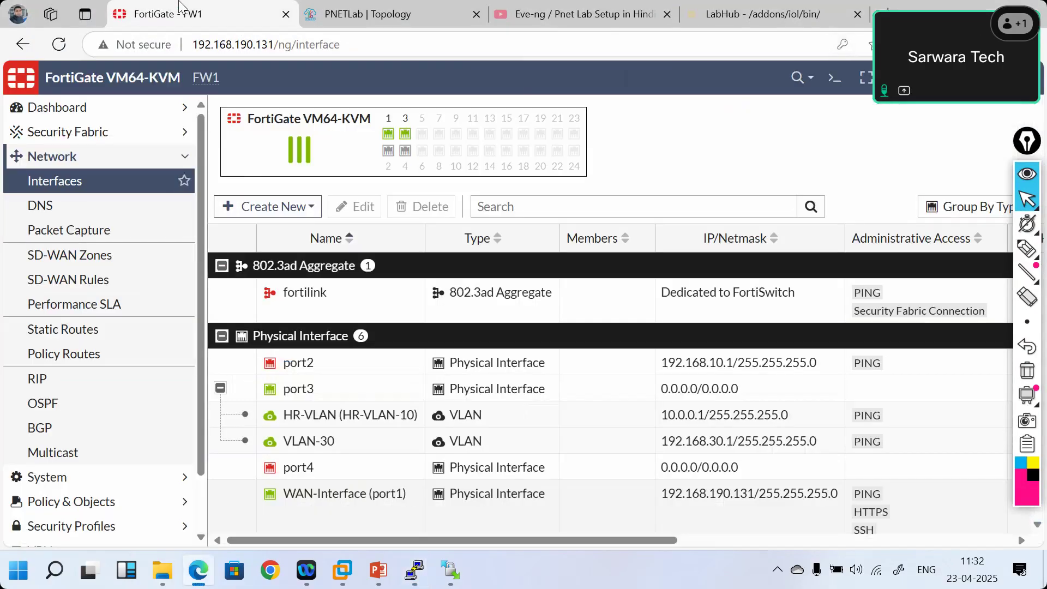
{"action": "left_click", "coordinate": [327, 442]}
{"action": "left_click", "coordinate": [321, 14]}
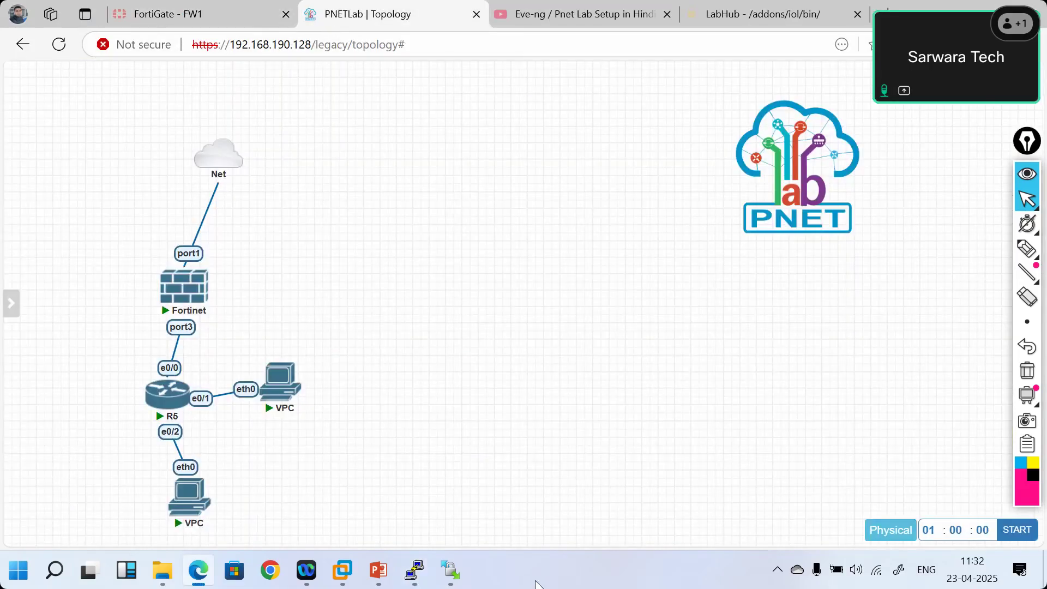
- Back in R5, enable e0/2 with no shut, exit configuration mode, and save with wr
{"action": "left_click", "coordinate": [415, 572]}
{"action": "left_click", "coordinate": [416, 573]}
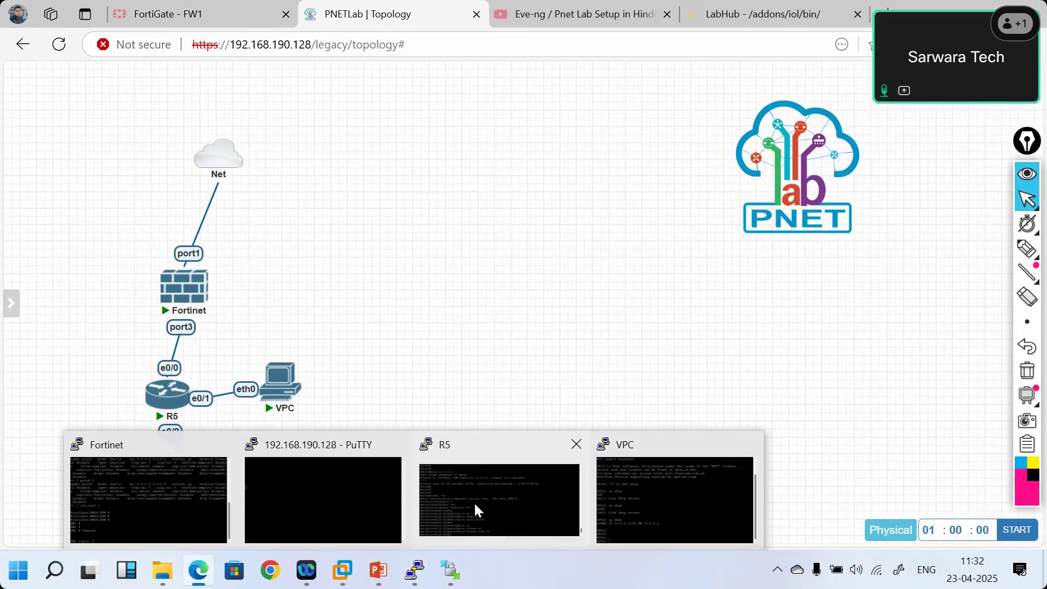
{"action": "left_click", "coordinate": [475, 510]}
{"action": "type", "text": "no shut"}
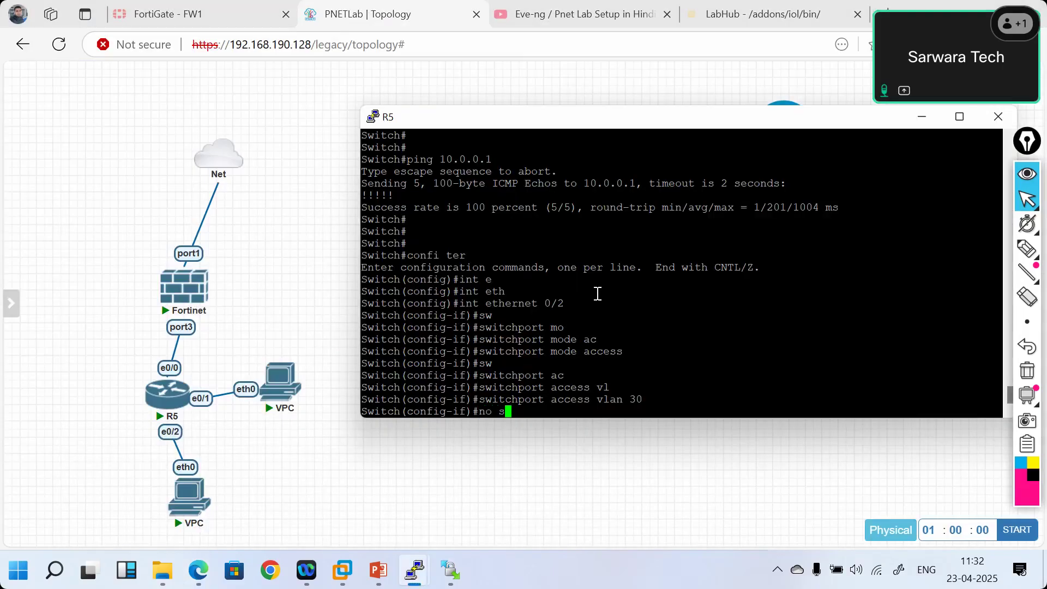
{"action": "key", "text": "Return"}
{"action": "type", "text": "exit"}
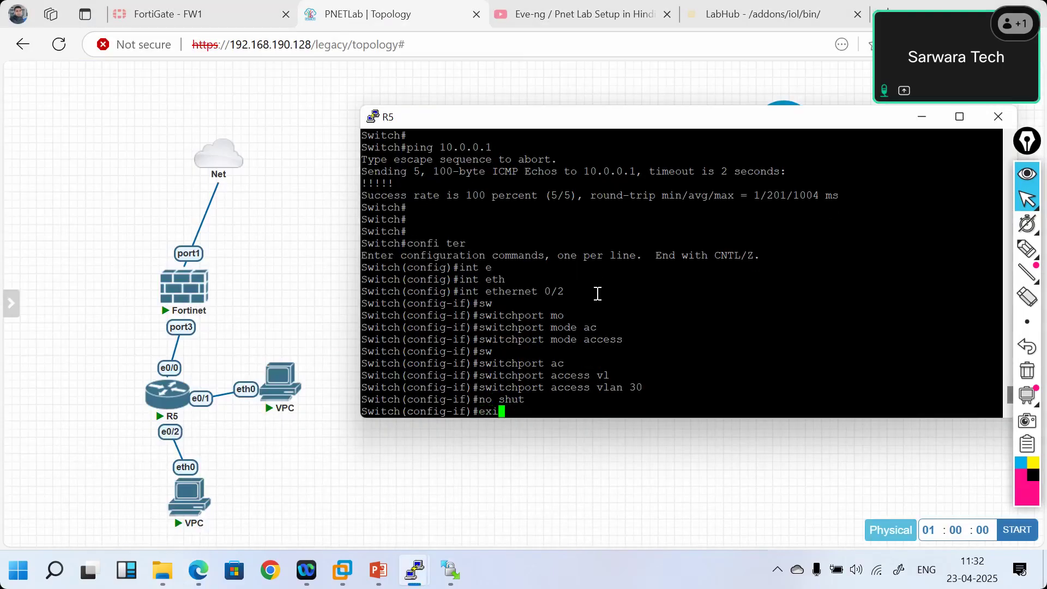
{"action": "key", "text": "Return"}
{"action": "key", "text": "Return"}
{"action": "key", "text": "Return"}
{"action": "type", "text": "end"}
{"action": "key", "text": "Return"}
{"action": "key", "text": "Return"}
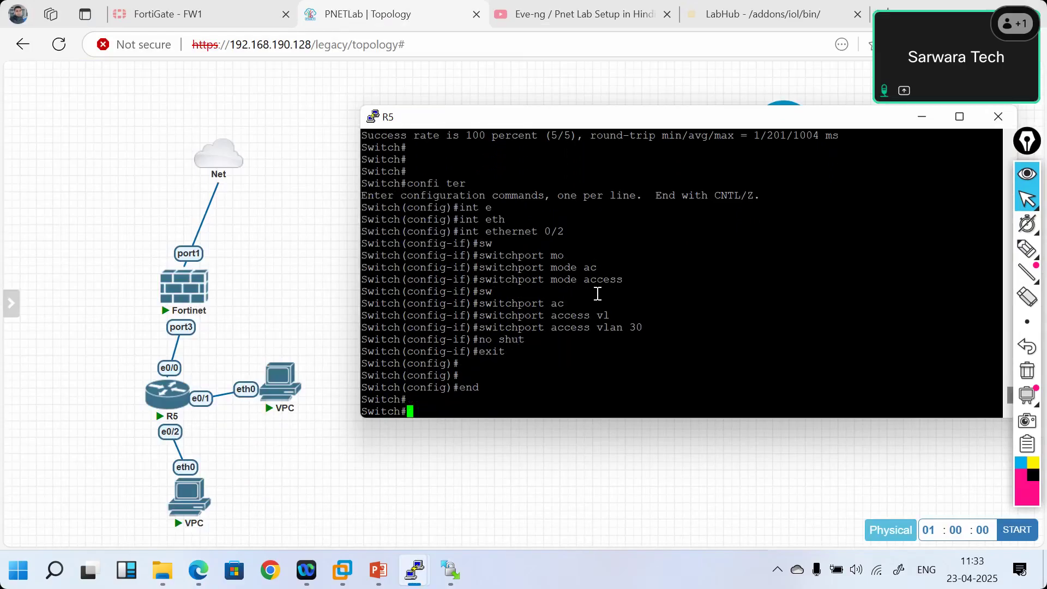
{"action": "type", "text": "wr"}
{"action": "key", "text": "Return"}
{"action": "key", "text": "Return"}
{"action": "key", "text": "Return"}
{"action": "key", "text": "Return"}
{"action": "key", "text": "Return"}
{"action": "key", "text": "Return"}
{"action": "key", "text": "Return"}
{"action": "key", "text": "Return"}
{"action": "key", "text": "Return"}
{"action": "key", "text": "Return"}
{"action": "key", "text": "Return"}
{"action": "key", "text": "Return"}
{"action": "key", "text": "Return"}
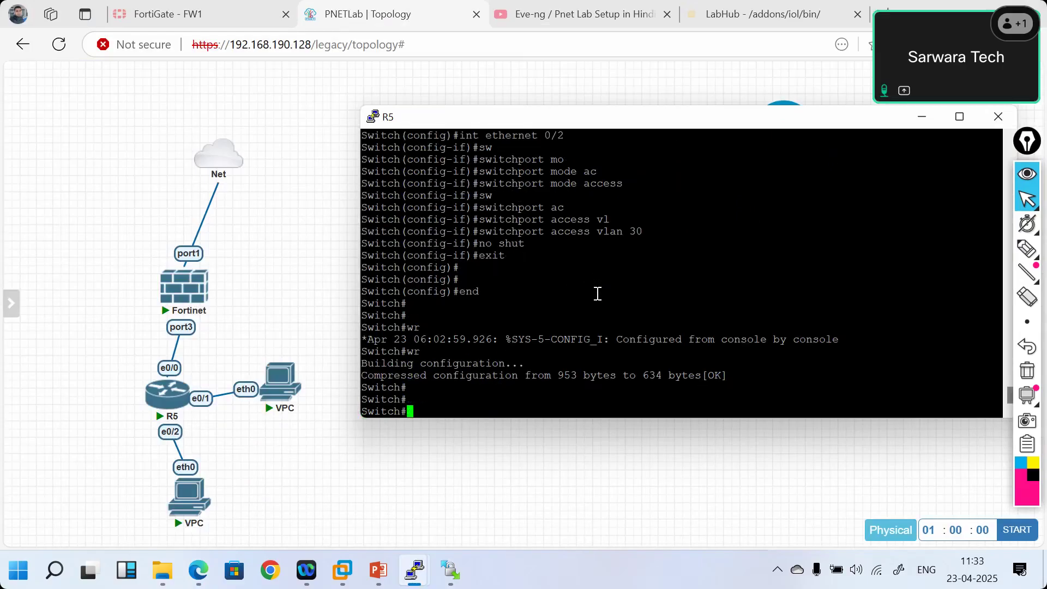
- Run show vlan brief and highlight the VLAN 30 Sales row listing Et0/2
{"action": "type", "text": "show vlan"}
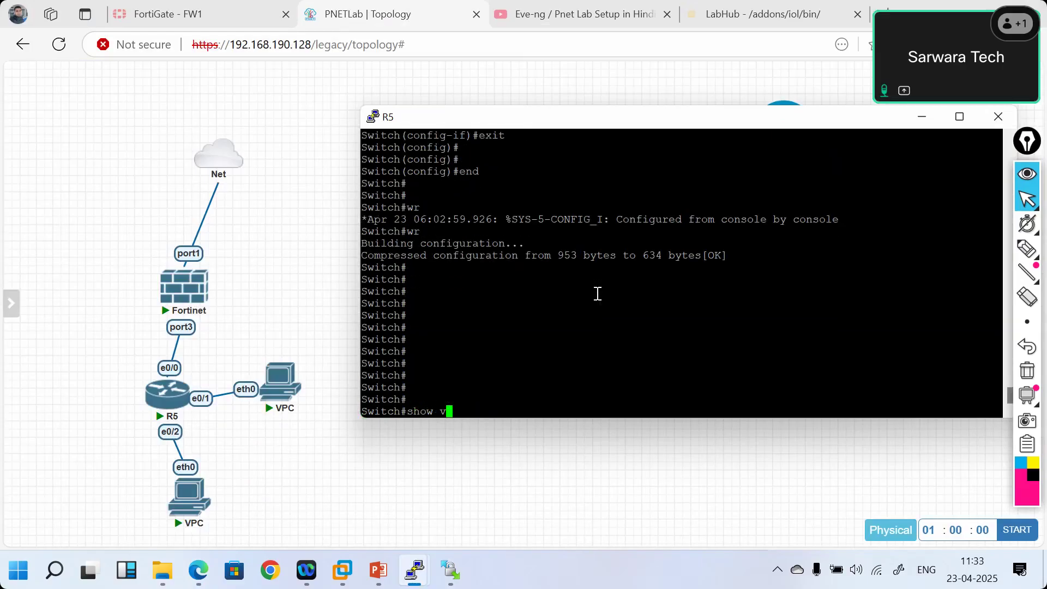
{"action": "key", "text": "Tab"}
{"action": "type", "text": "an brief"}
{"action": "key", "text": "Tab"}
{"action": "key", "text": "Return"}
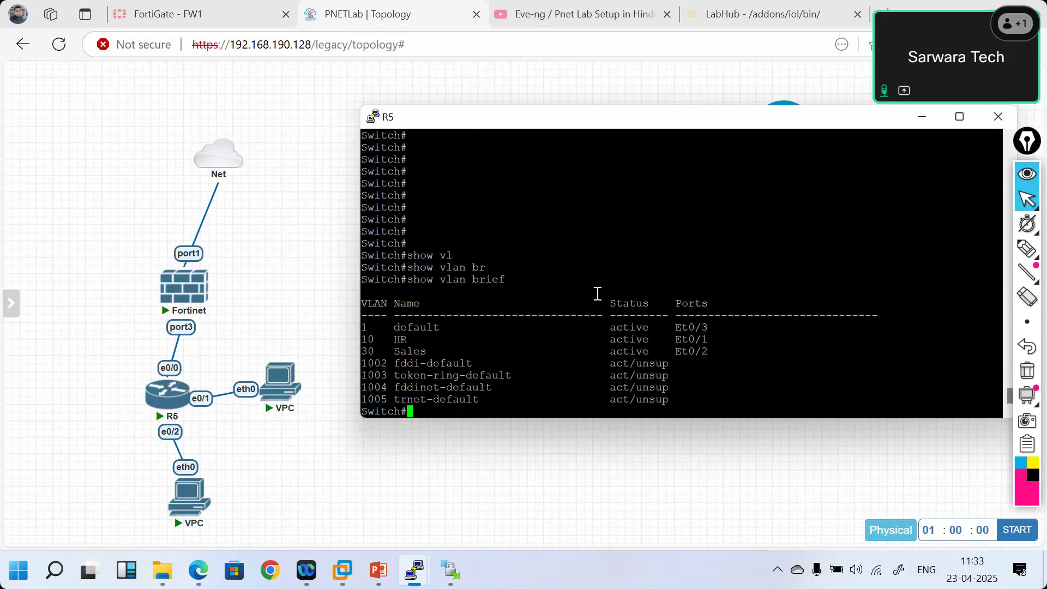
{"action": "key", "text": "Return"}
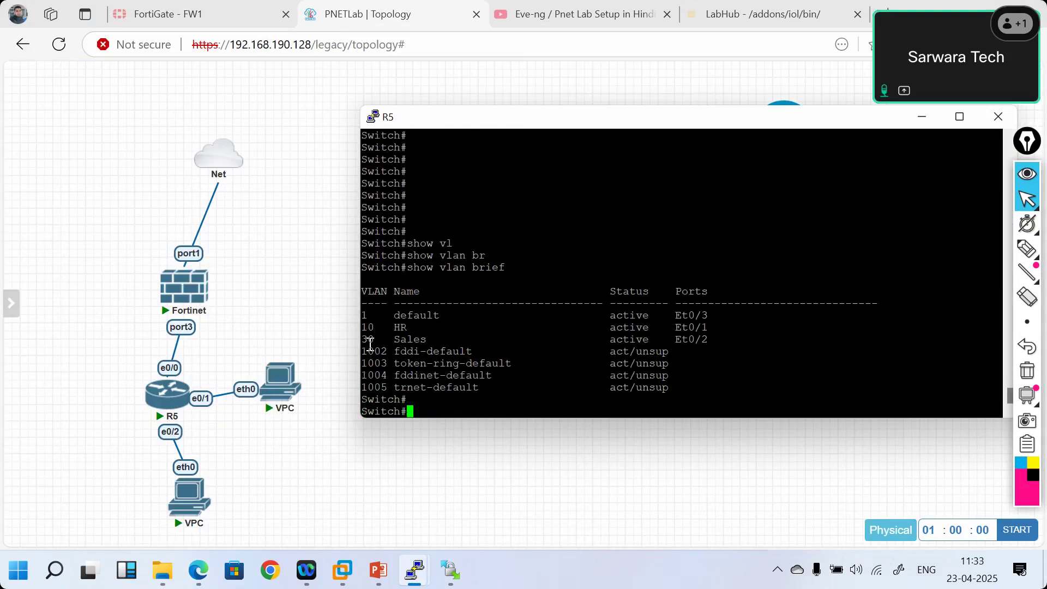
{"action": "left_click_drag", "start_coordinate": [363, 340], "coordinate": [711, 337]}
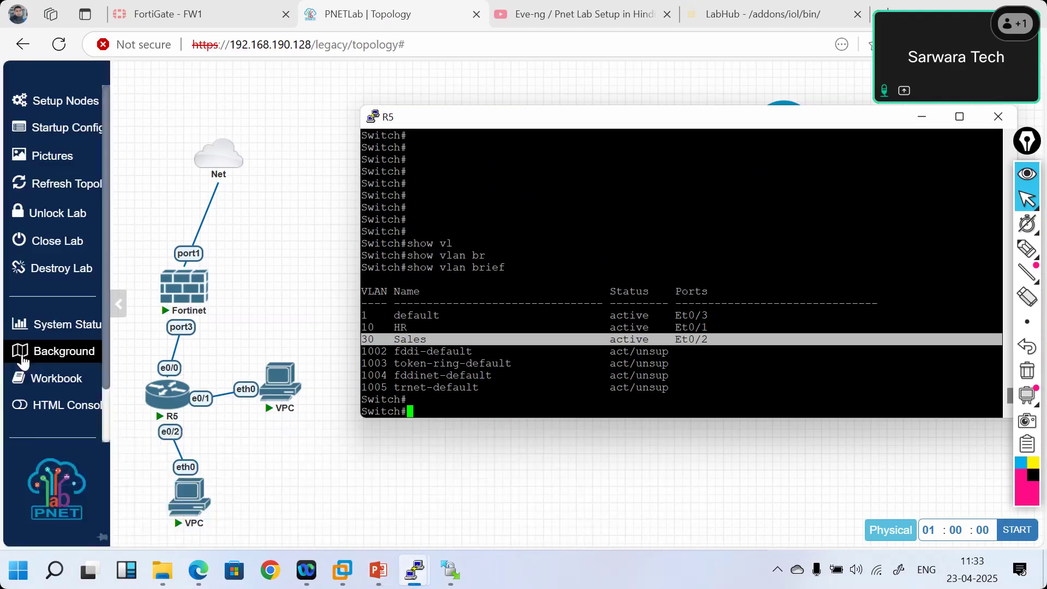
- Open the lower VPC's console and request a DHCP address with ip dhcp
{"action": "left_click", "coordinate": [190, 501]}
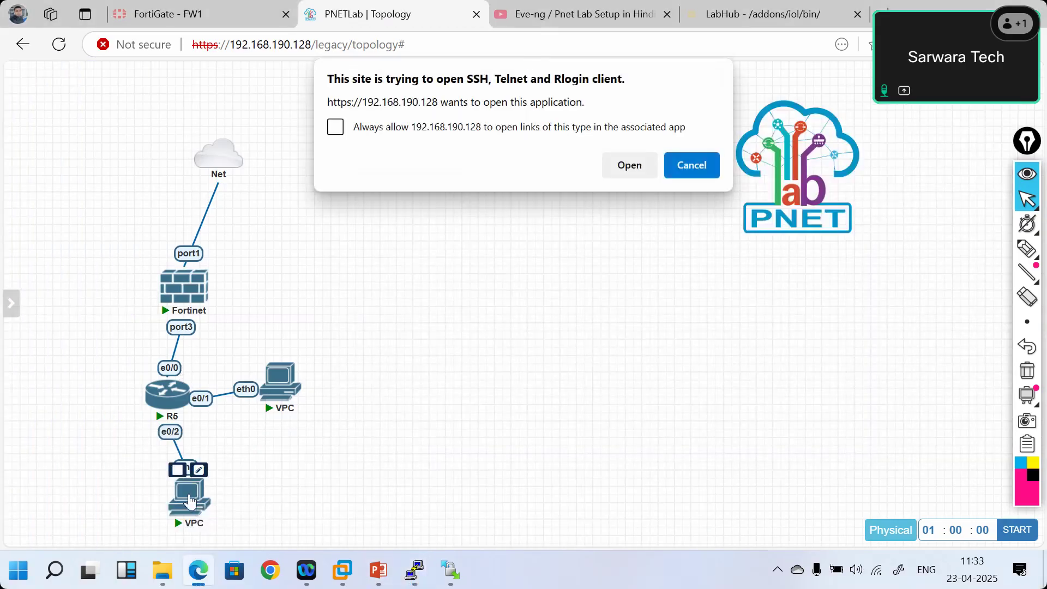
{"action": "left_click", "coordinate": [612, 173]}
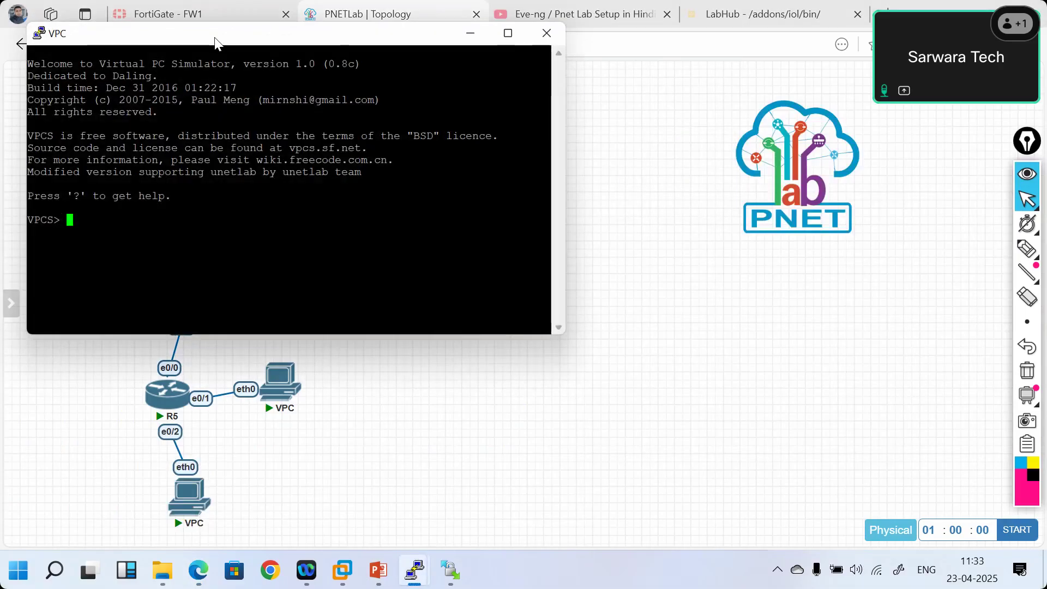
{"action": "left_click_drag", "start_coordinate": [217, 43], "coordinate": [604, 122]}
{"action": "type", "text": "ip dhcp"}
{"action": "key", "text": "Return"}
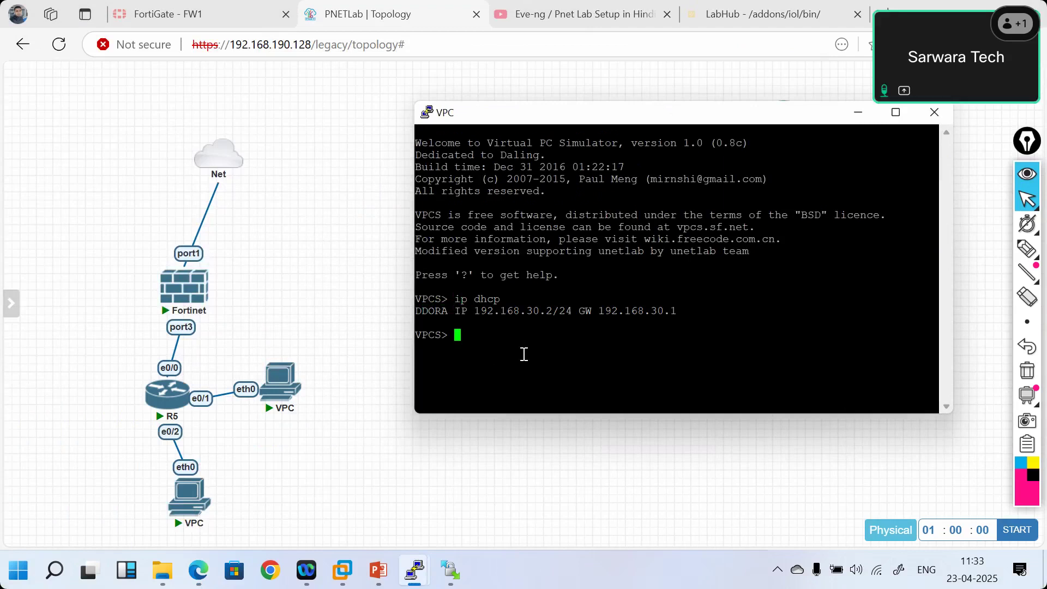
- From the VLAN 30 PC, ping gateway 192.168.30.1, then try 10.0.0.1 and stop the timed-out ping
{"action": "type", "text": "ping"}
{"action": "type", "text": "192.168.30.1"}
{"action": "key", "text": "Return"}
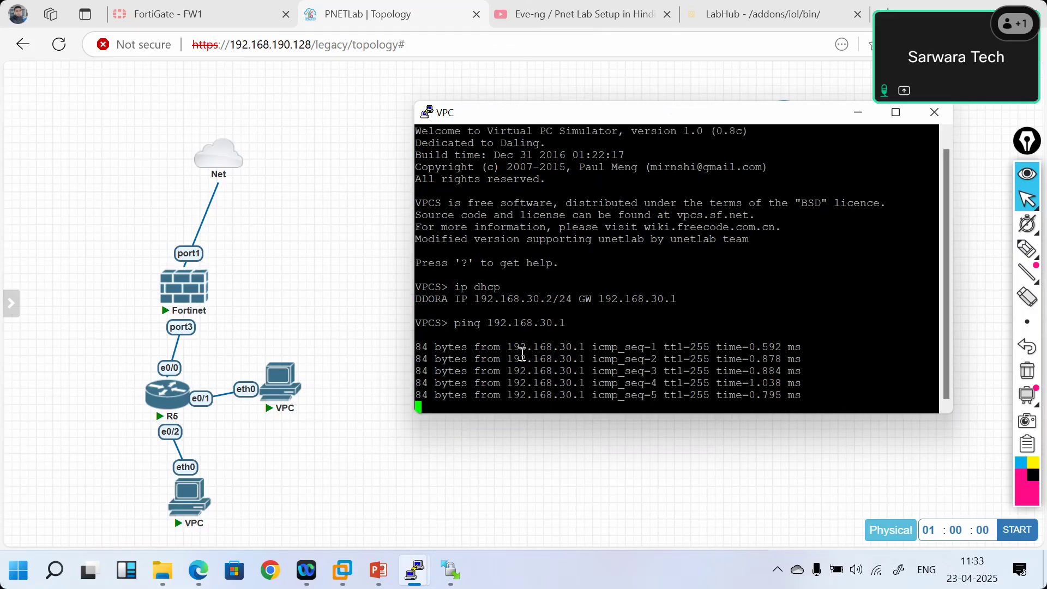
{"action": "mouse_move", "coordinate": [414, 570]}
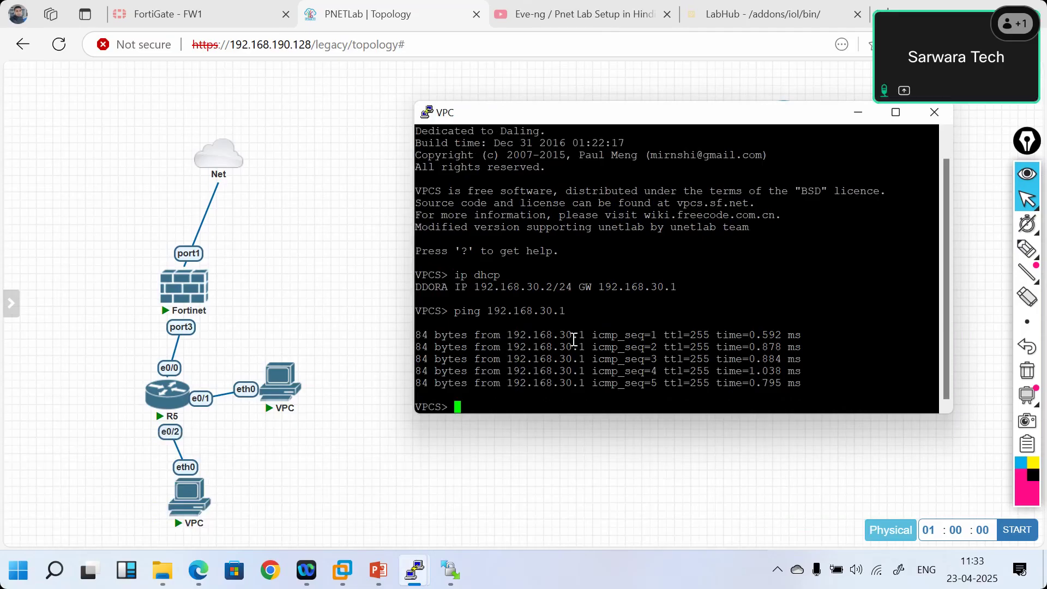
{"action": "type", "text": "ping 10.0.0.1"}
{"action": "key", "text": "Return"}
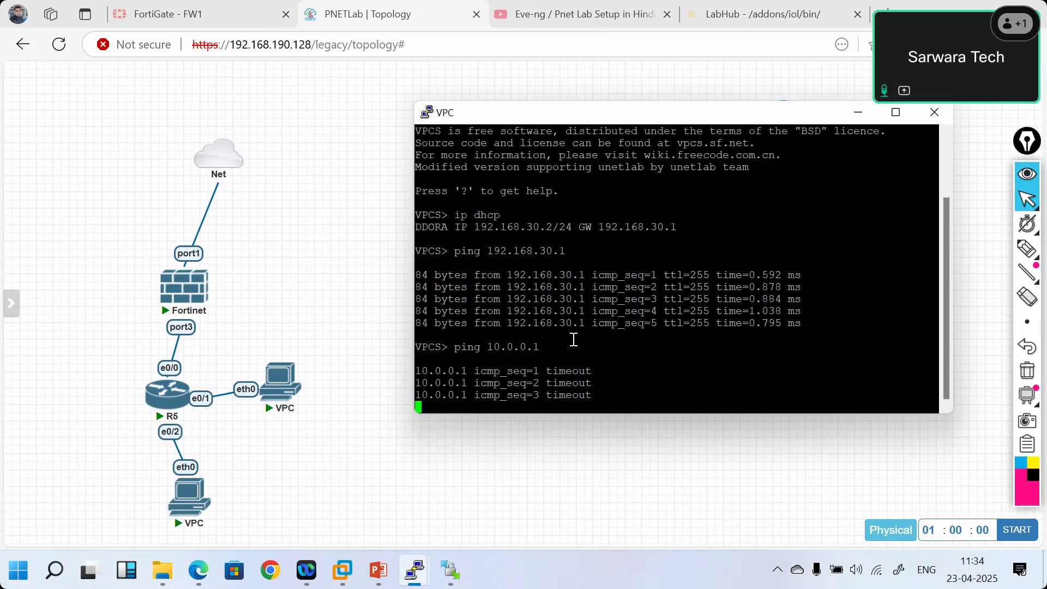
{"action": "key", "text": "ctrl+c"}
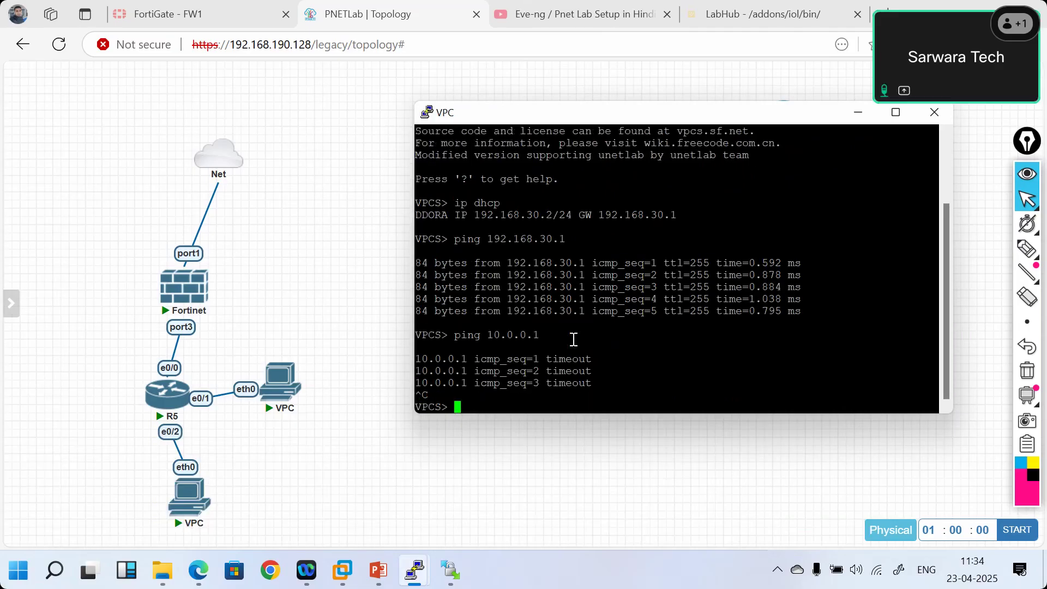
{"action": "key", "text": "Return"}
{"action": "key", "text": "Return"}
{"action": "key", "text": "Return"}
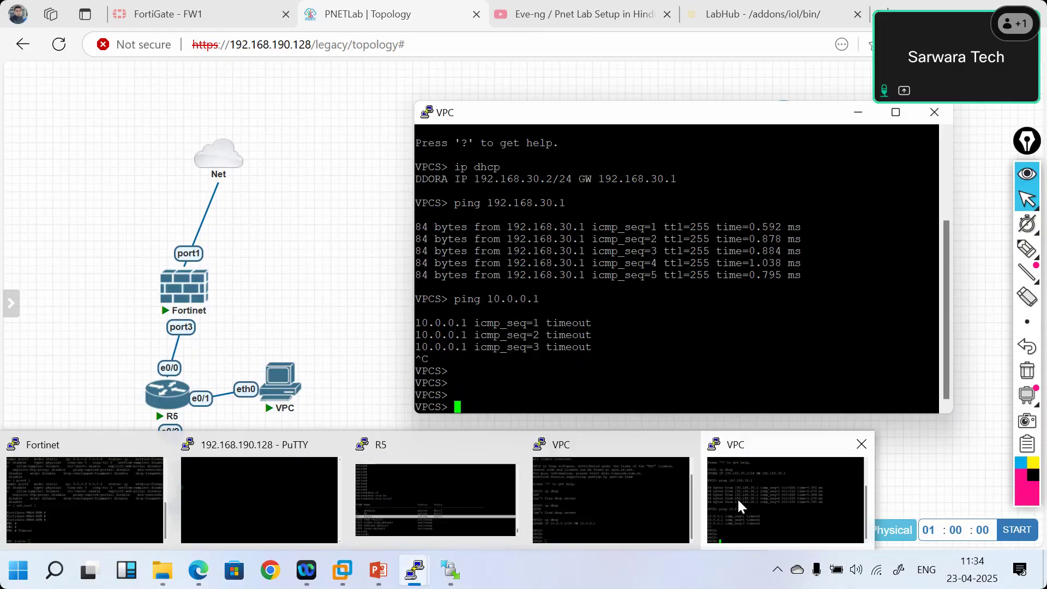
- From the first VPC's console, ping gateway 10.0.0.1
{"action": "left_click", "coordinate": [611, 499]}
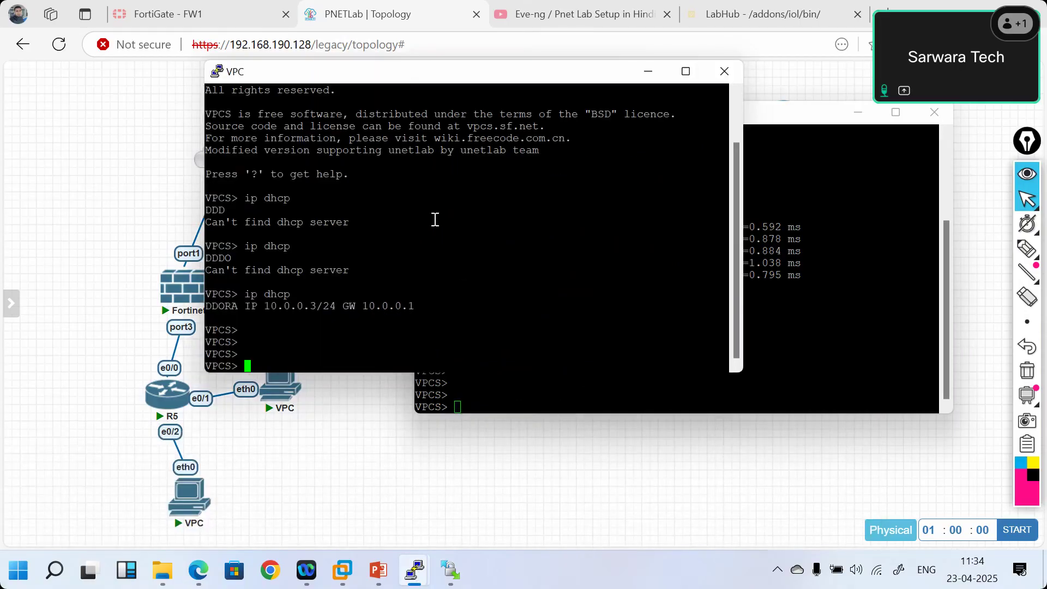
{"action": "type", "text": "ping 10.0.0.1"}
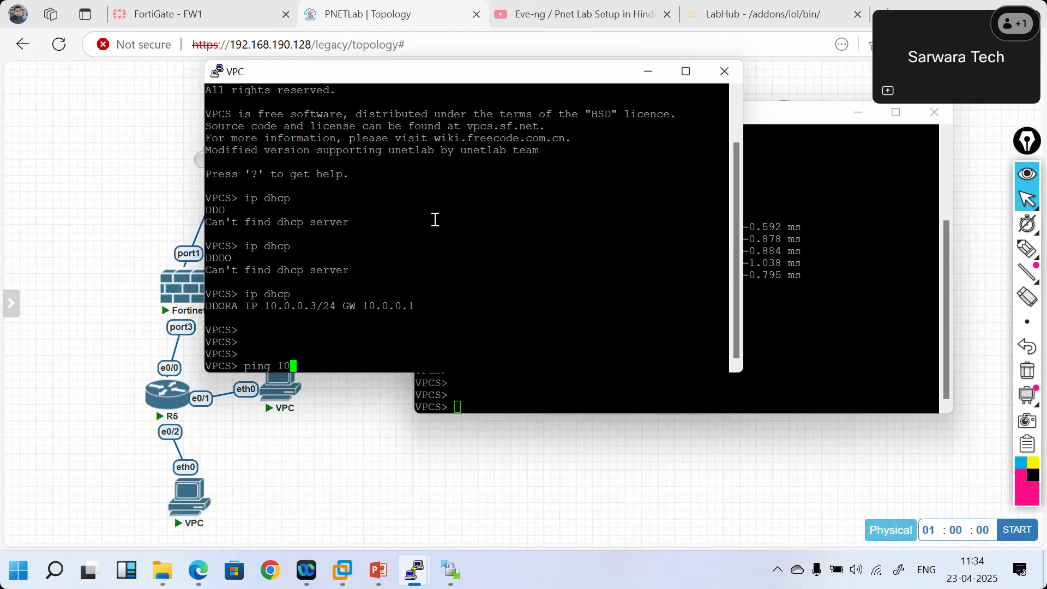
{"action": "key", "text": "Return"}
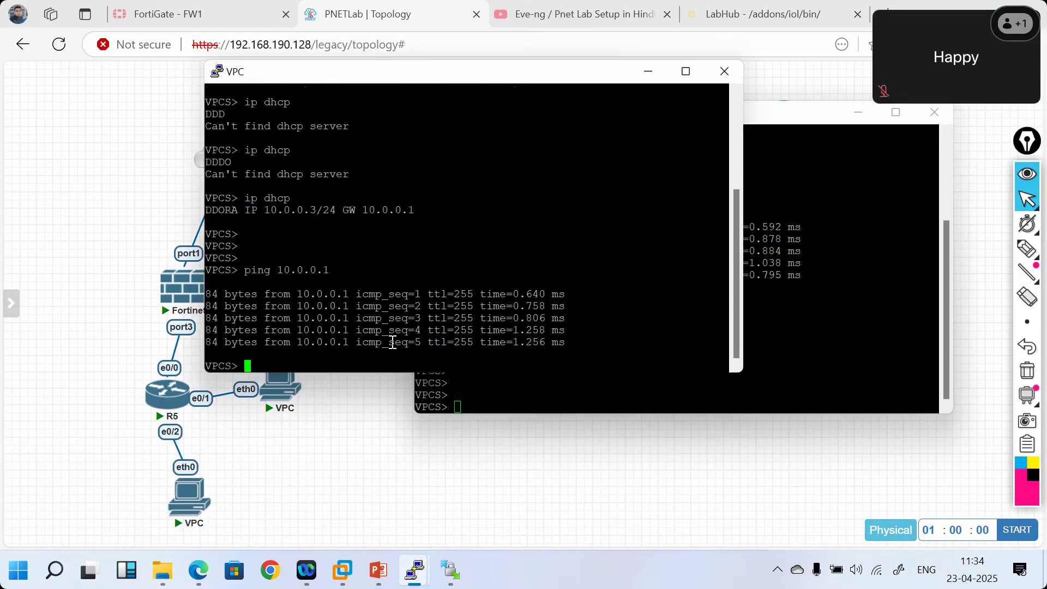
- Check the FortiGate Forward Traffic and Local Traffic logs under Log & Report
{"action": "left_click", "coordinate": [190, 25]}
{"action": "scroll", "coordinate": [82, 402], "scroll_direction": "down", "scroll_amount": 2}
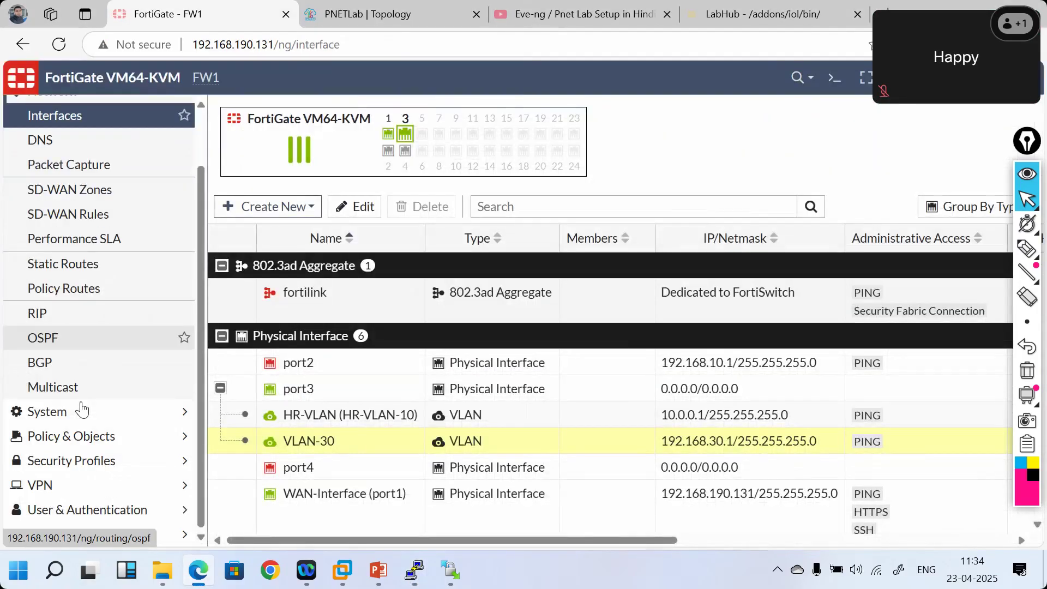
{"action": "left_click", "coordinate": [91, 545]}
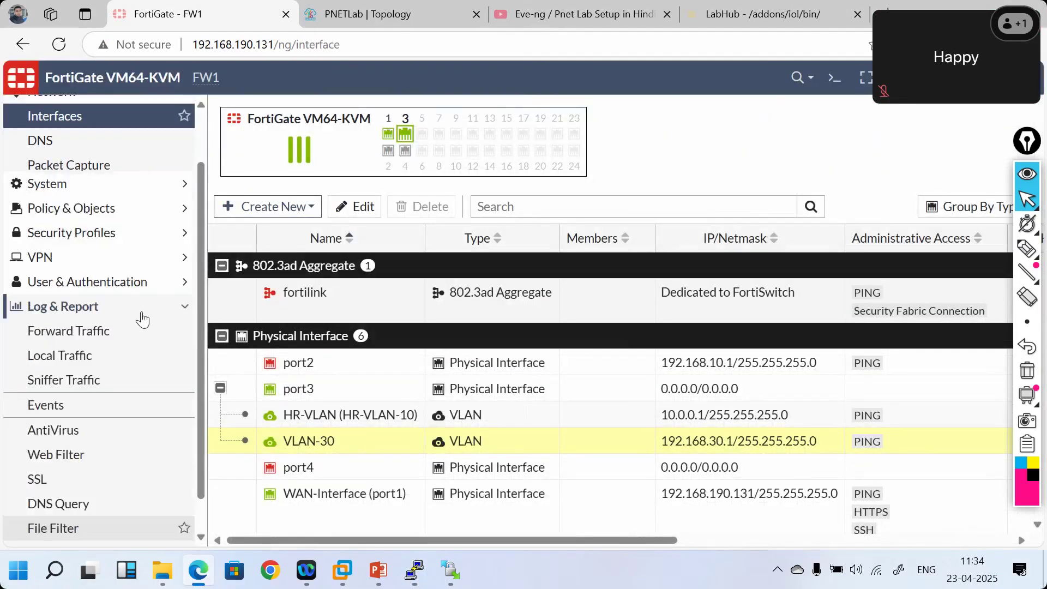
{"action": "left_click", "coordinate": [83, 265]}
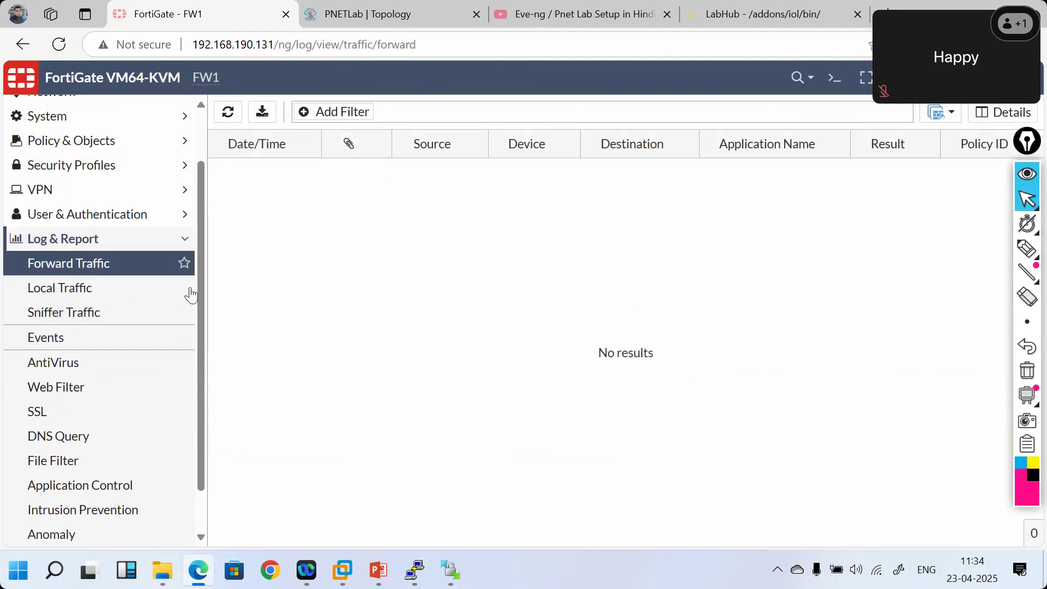
{"action": "left_click", "coordinate": [97, 290]}
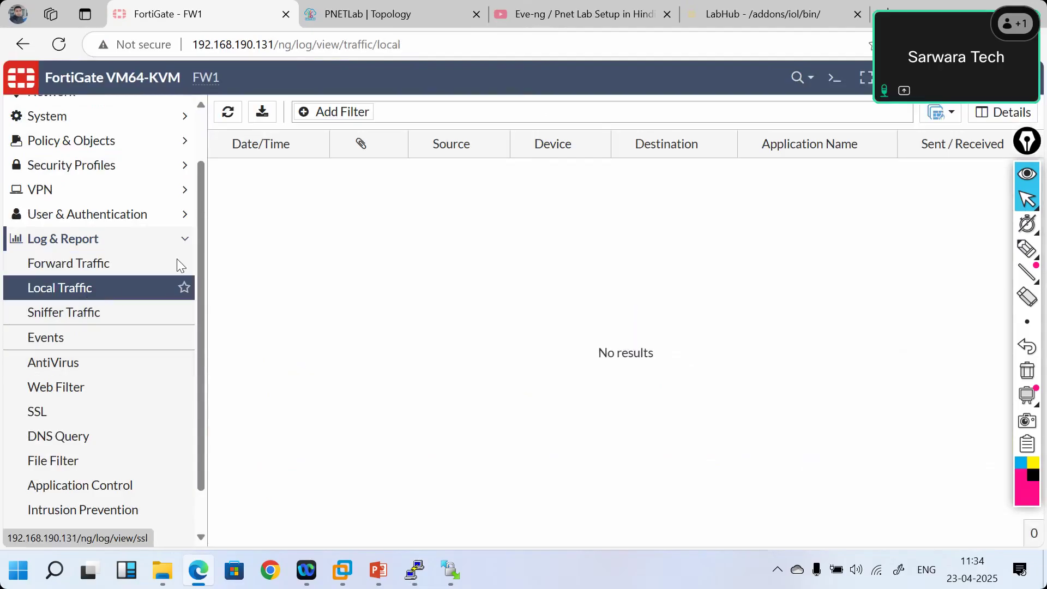
{"action": "scroll", "coordinate": [110, 289], "scroll_direction": "up", "scroll_amount": 2}
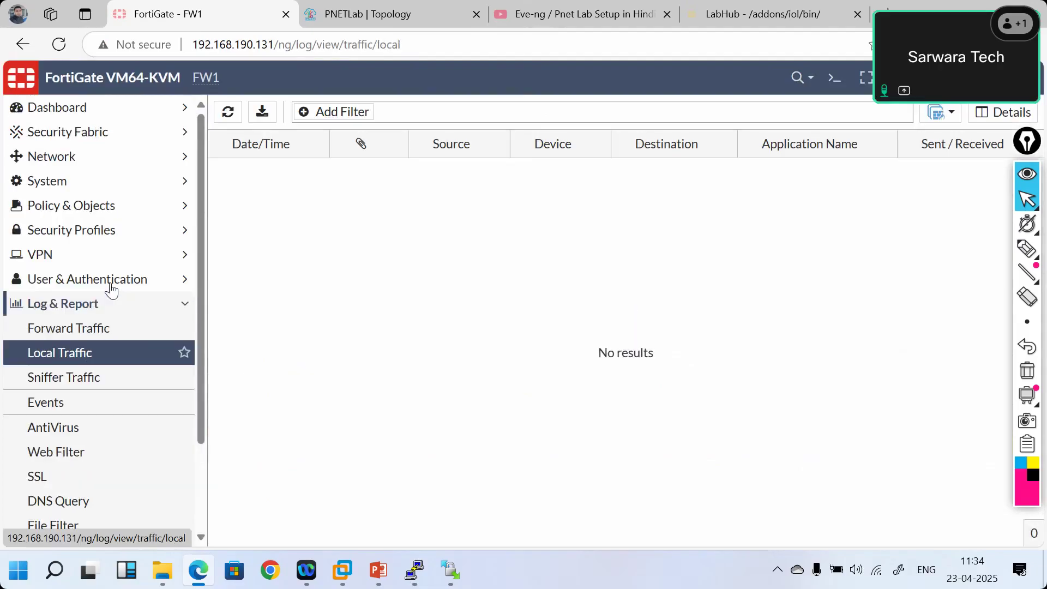
- Go to Network > Interfaces and expand port3 to show VLAN-30 at 192.168.30.1/24
{"action": "left_click", "coordinate": [82, 158]}
{"action": "left_click", "coordinate": [77, 182]}
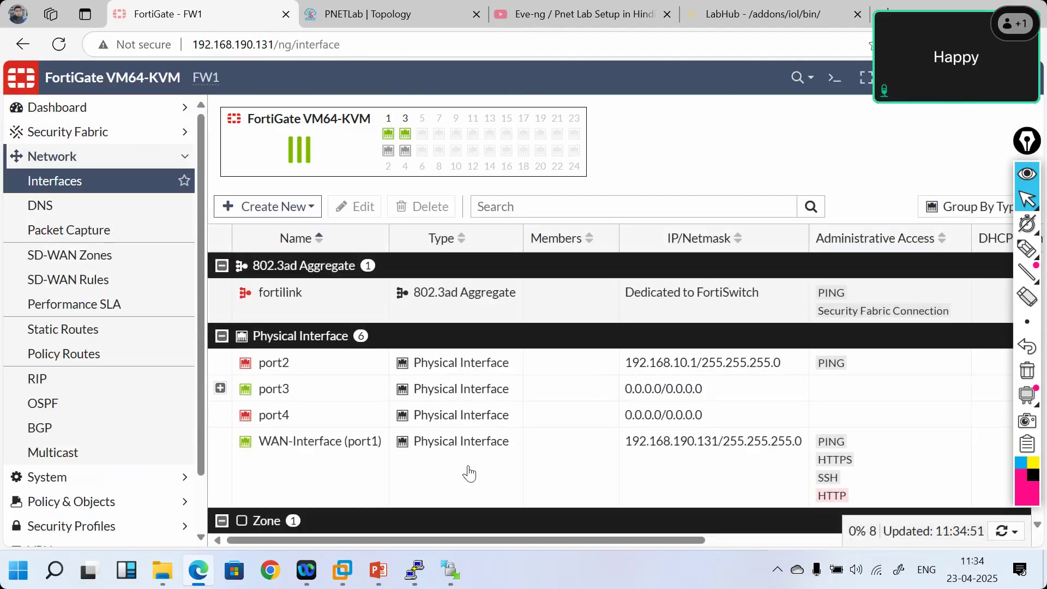
{"action": "left_click", "coordinate": [219, 388]}
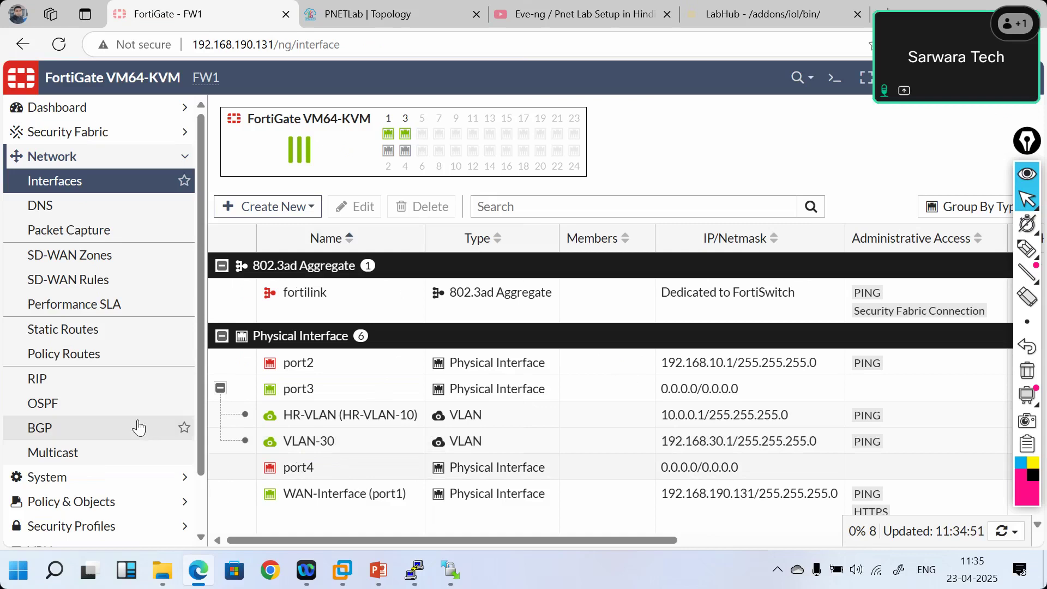
{"action": "scroll", "coordinate": [138, 427], "scroll_direction": "down", "scroll_amount": 2}
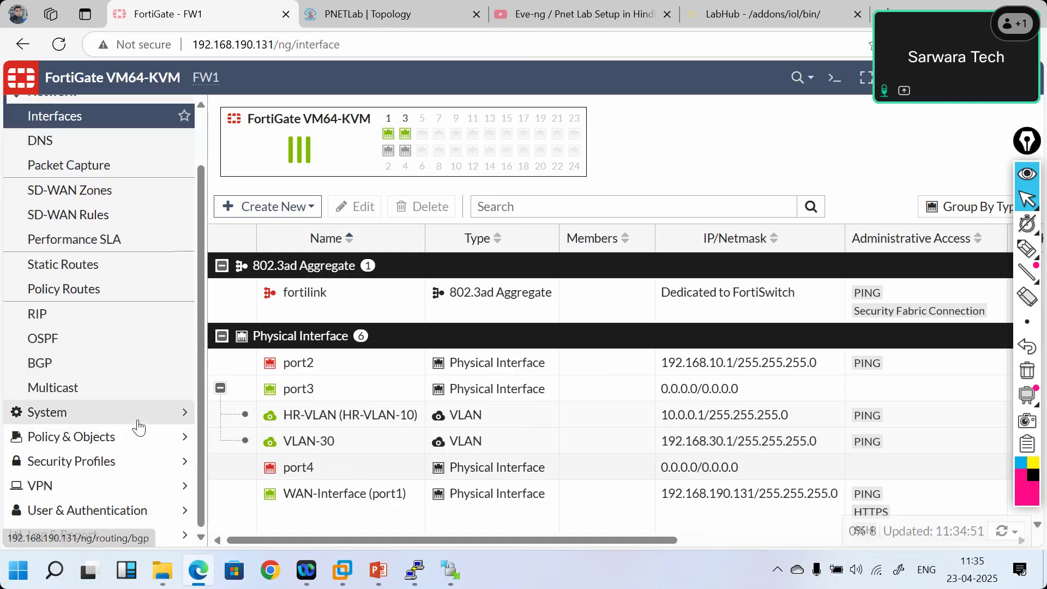
{"action": "scroll", "coordinate": [136, 425], "scroll_direction": "up", "scroll_amount": 2}
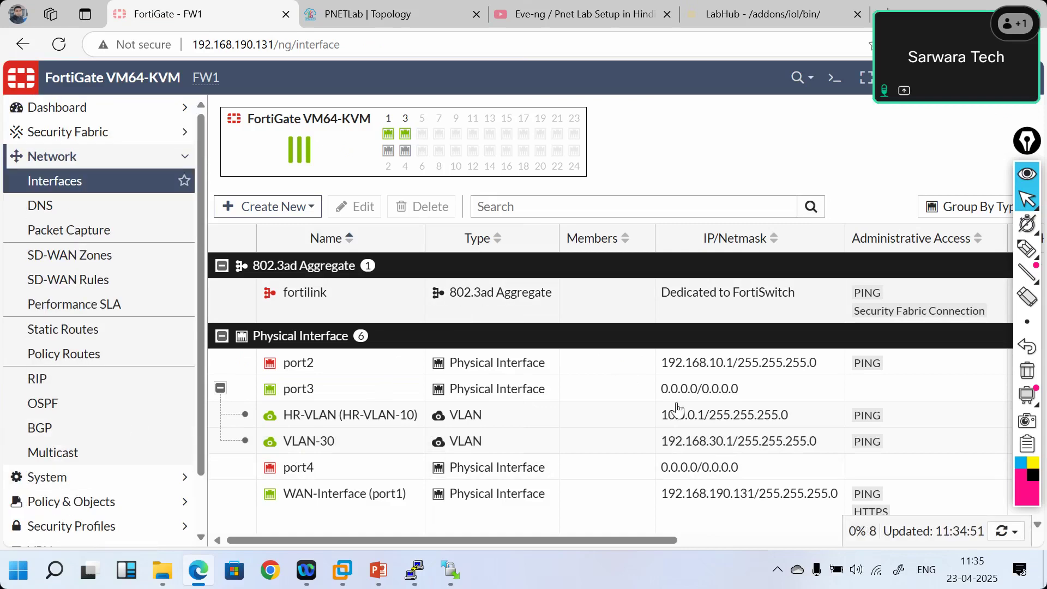
{"action": "mouse_move", "coordinate": [450, 571]}
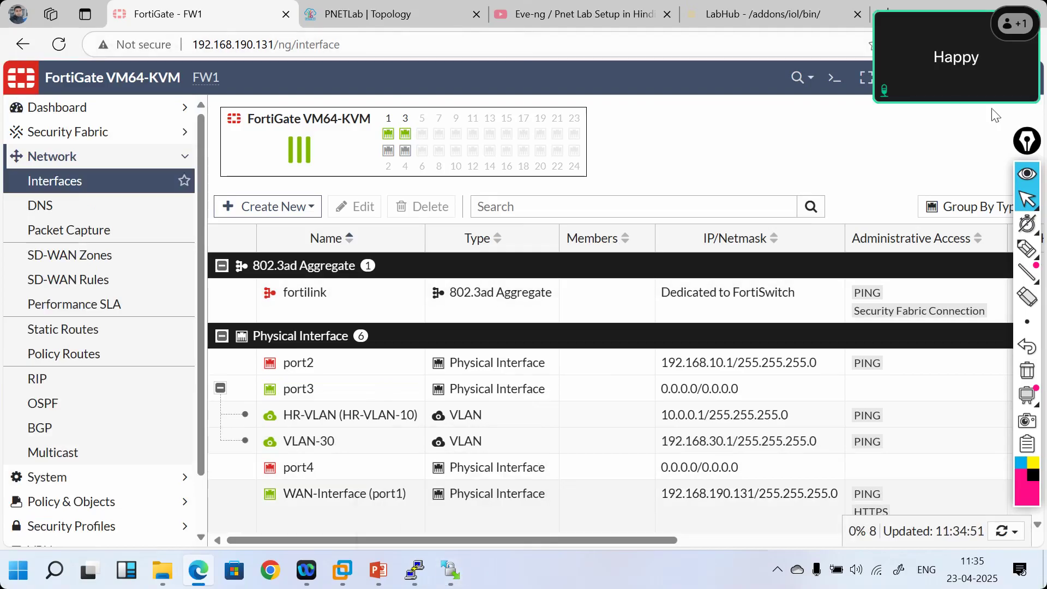